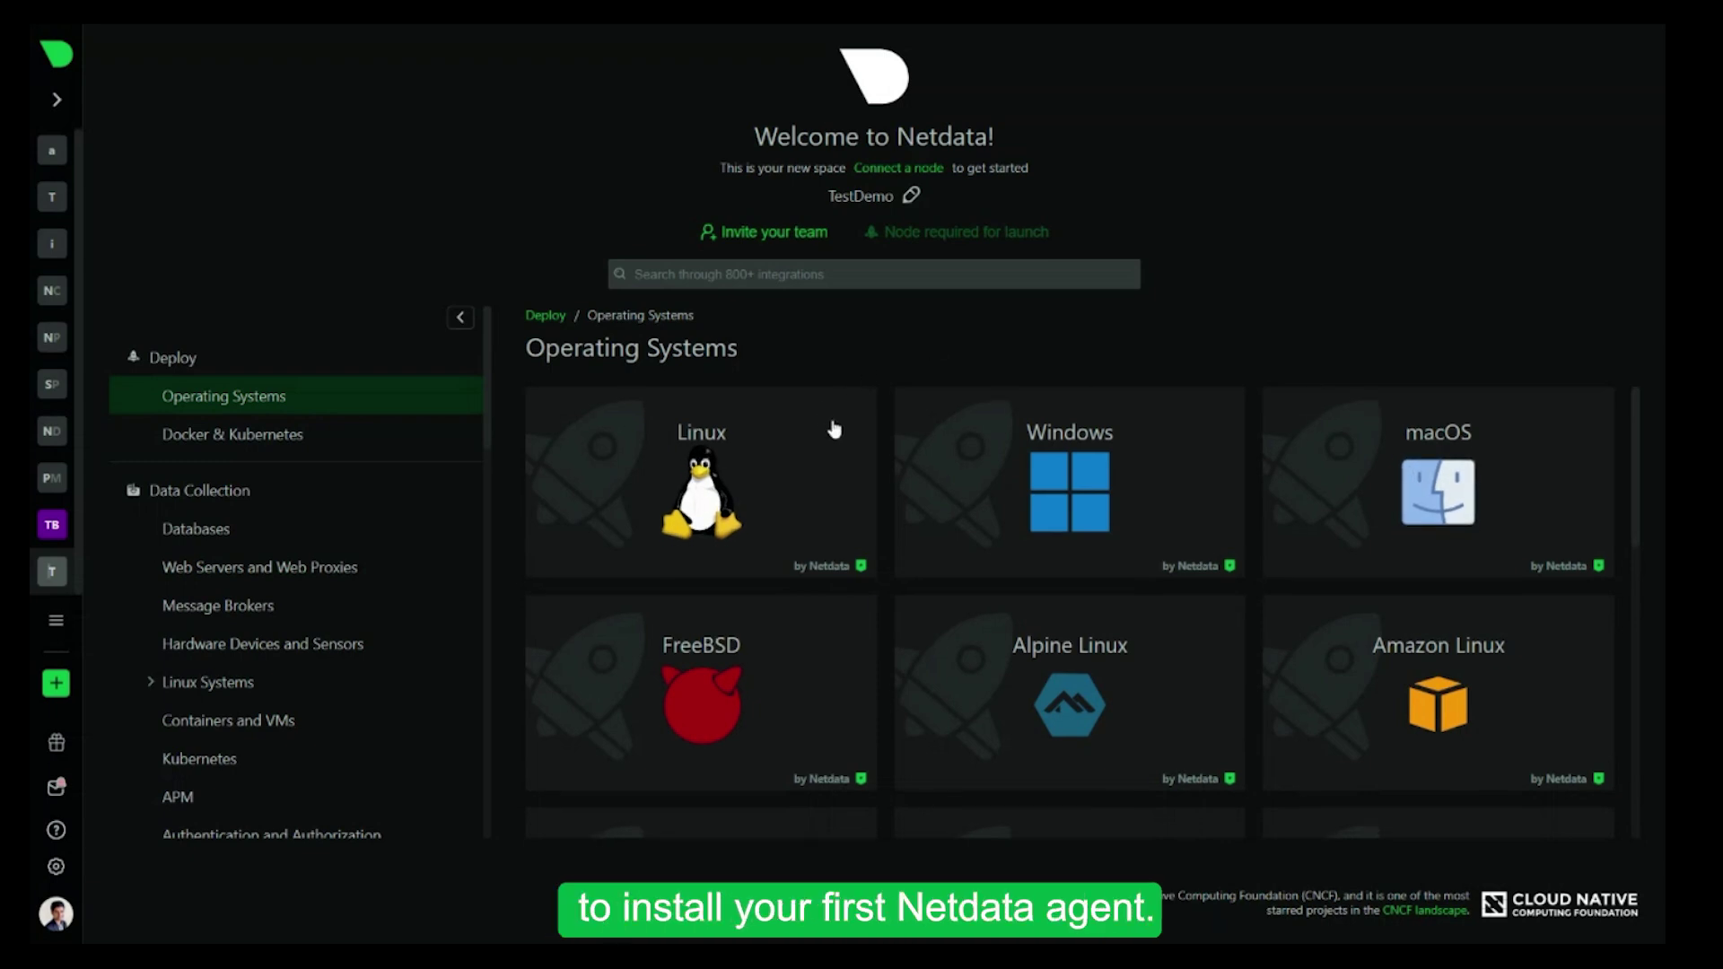
# Open the Linux deployment instructions and copy the wget install command for the TestDemo space
pyautogui.scroll(-9, 833, 430)
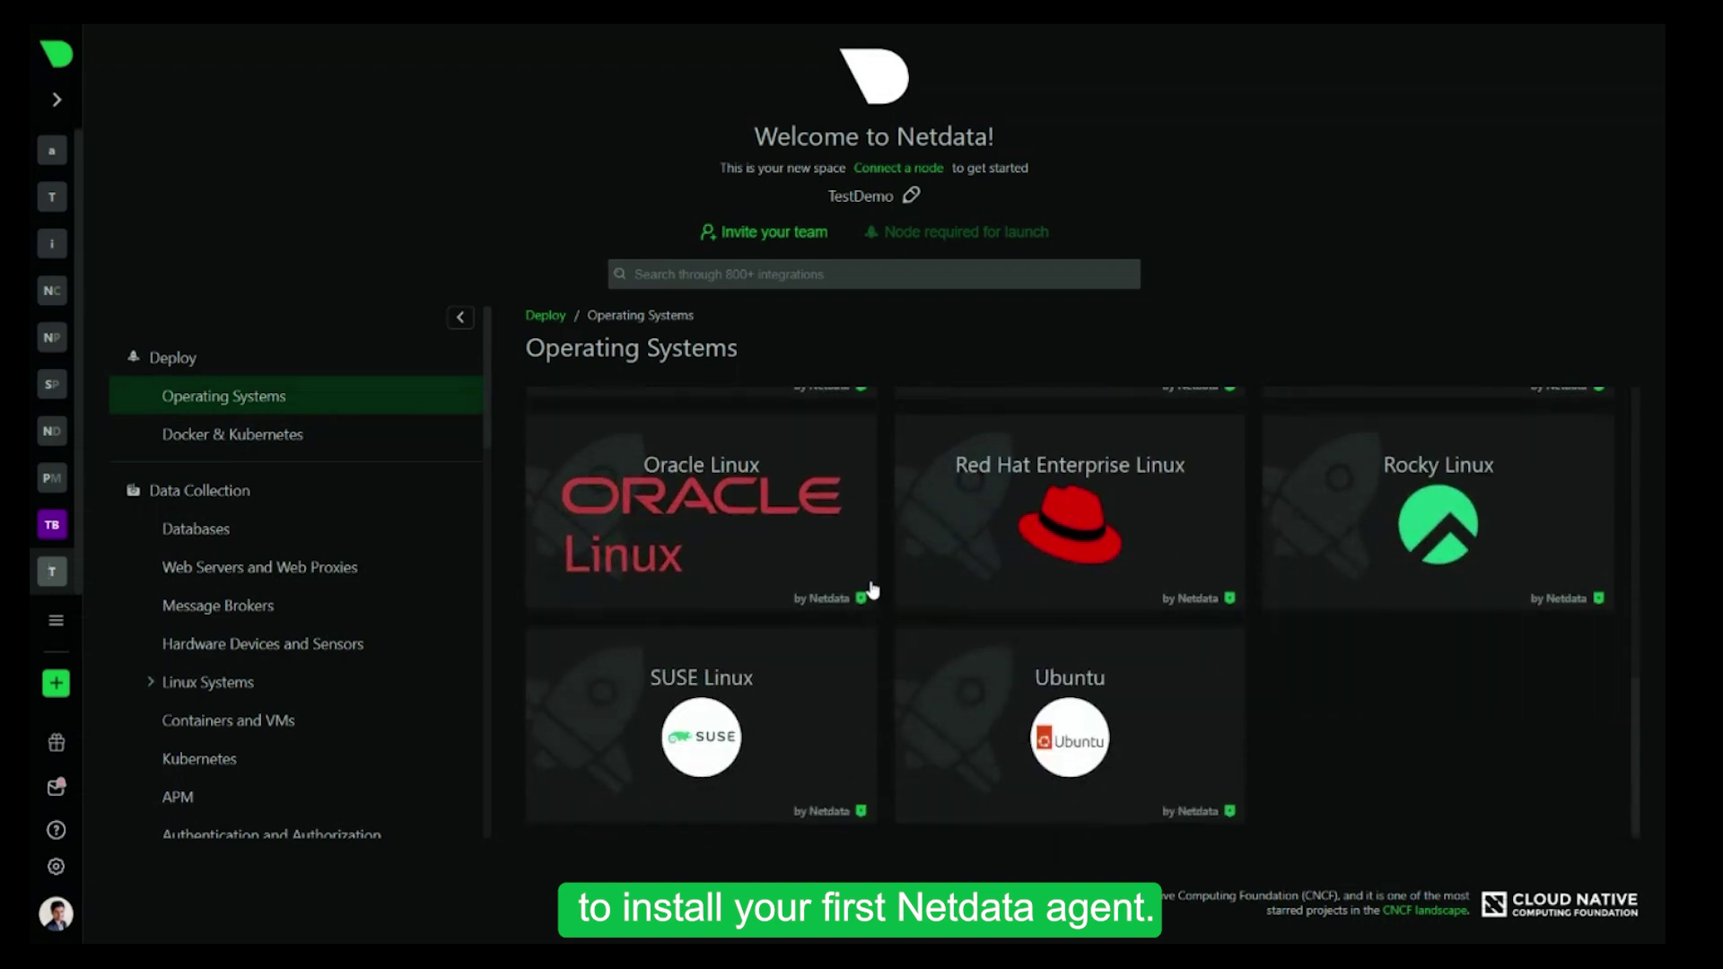
pyautogui.scroll(9, 871, 590)
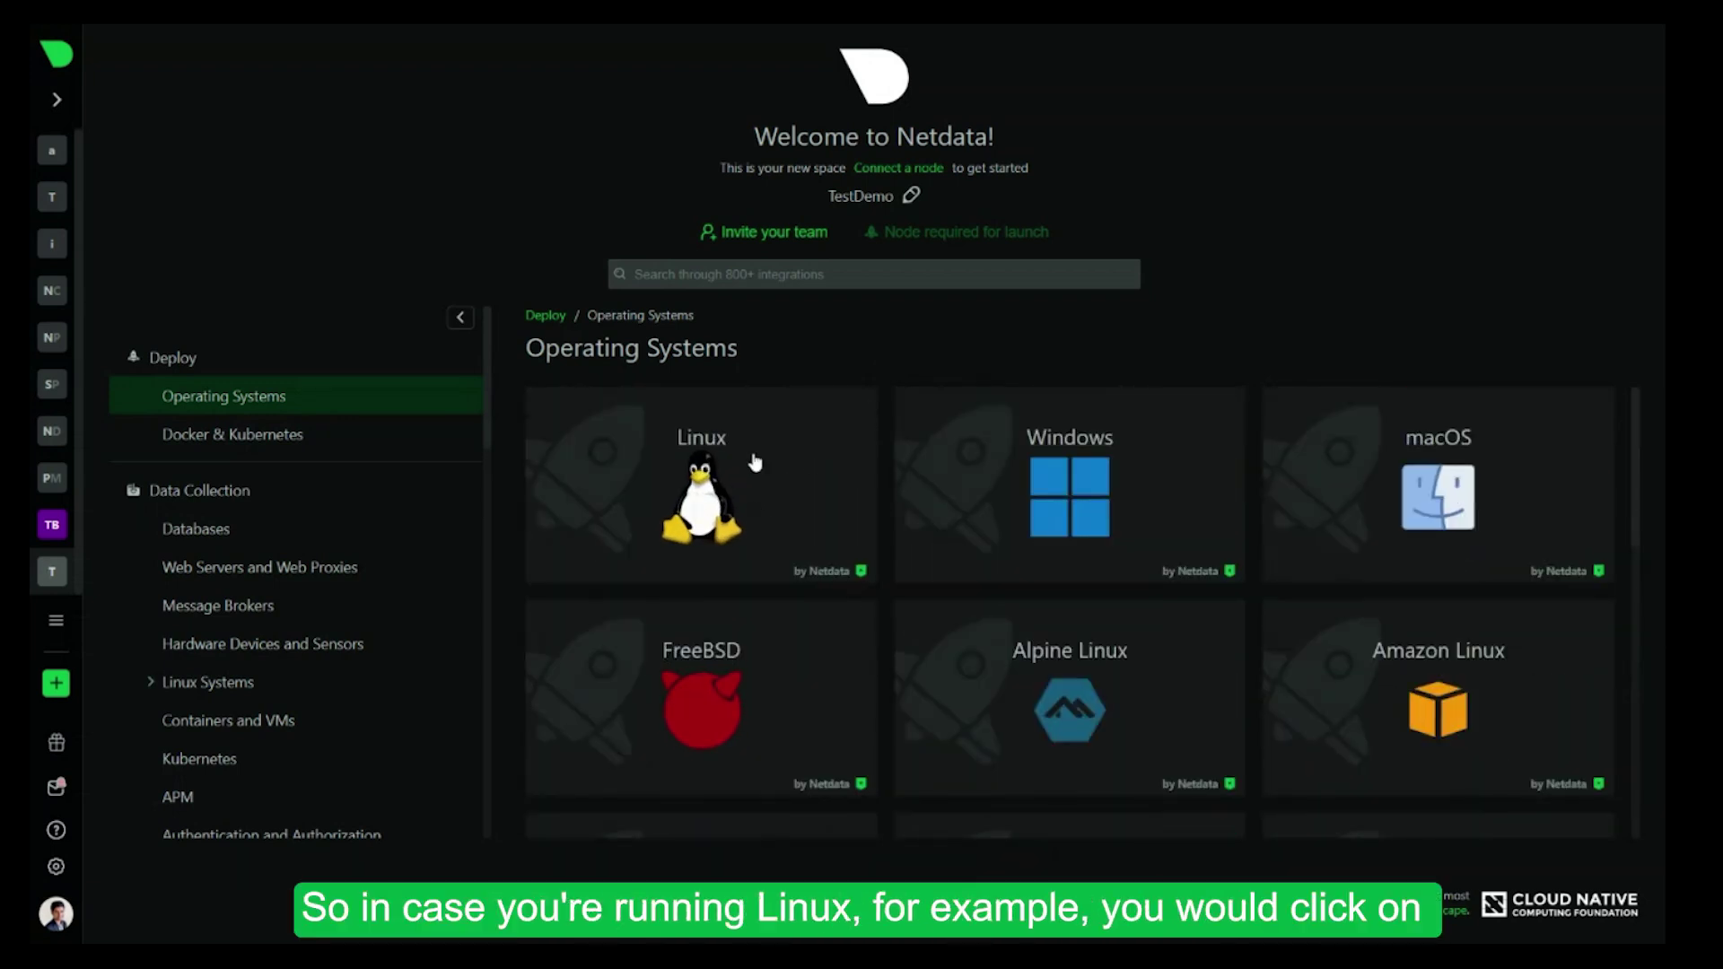
pyautogui.click(755, 464)
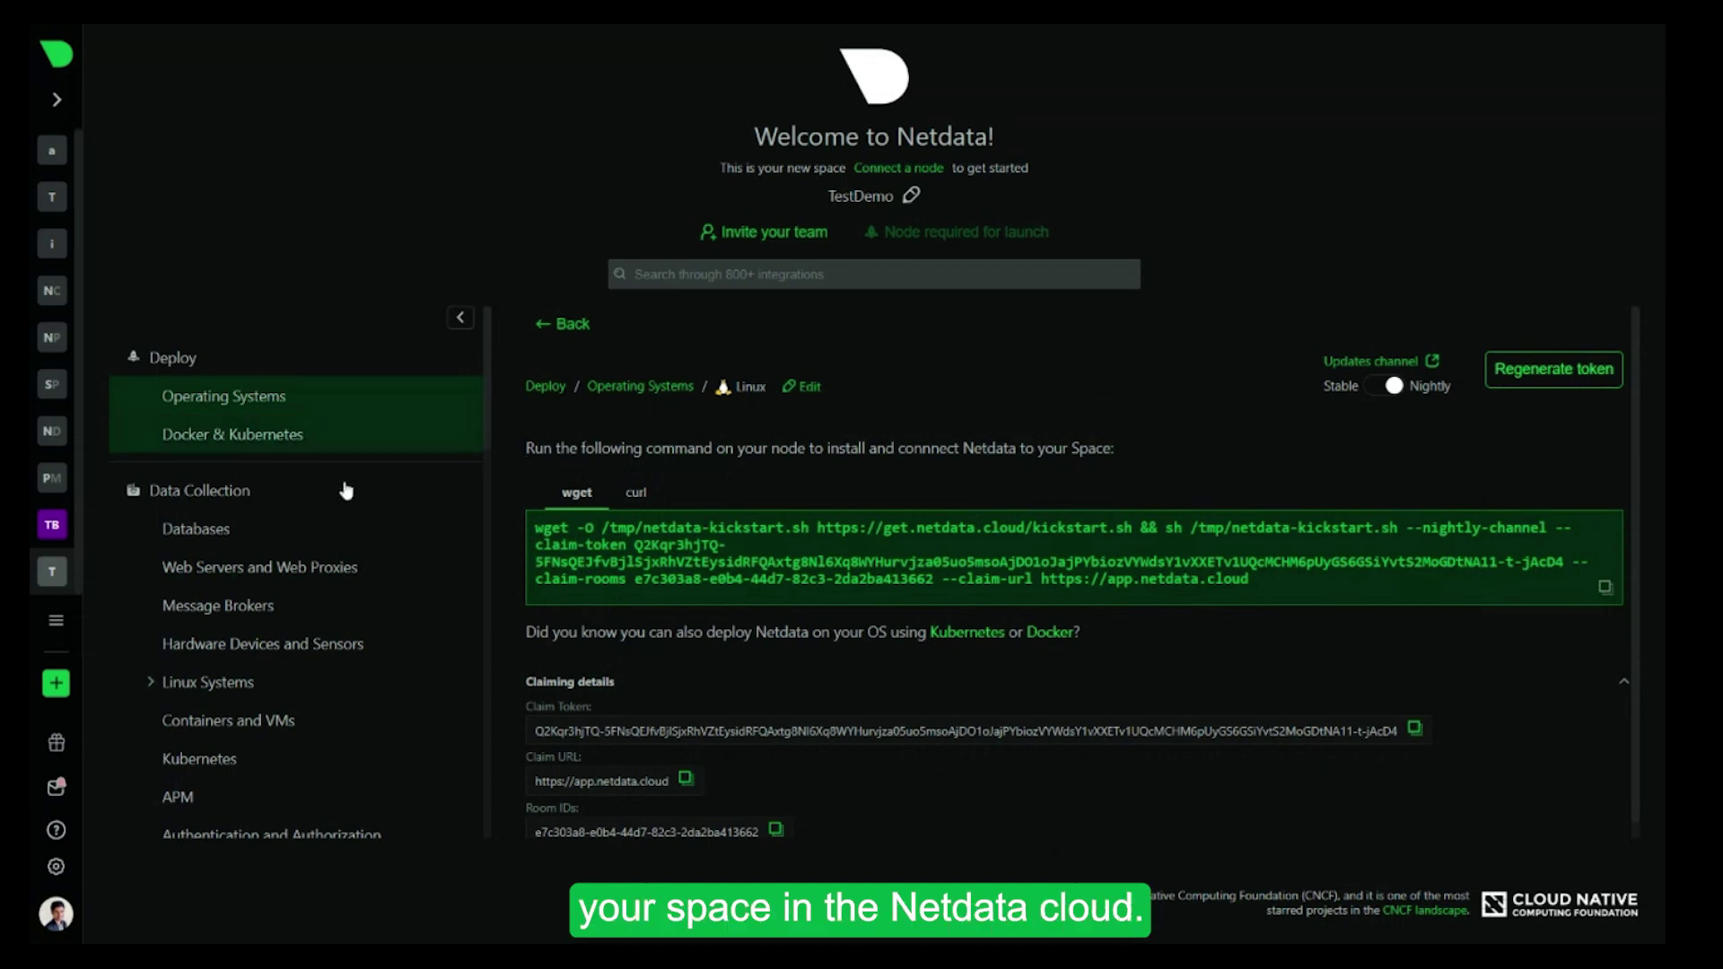
pyautogui.click(1606, 590)
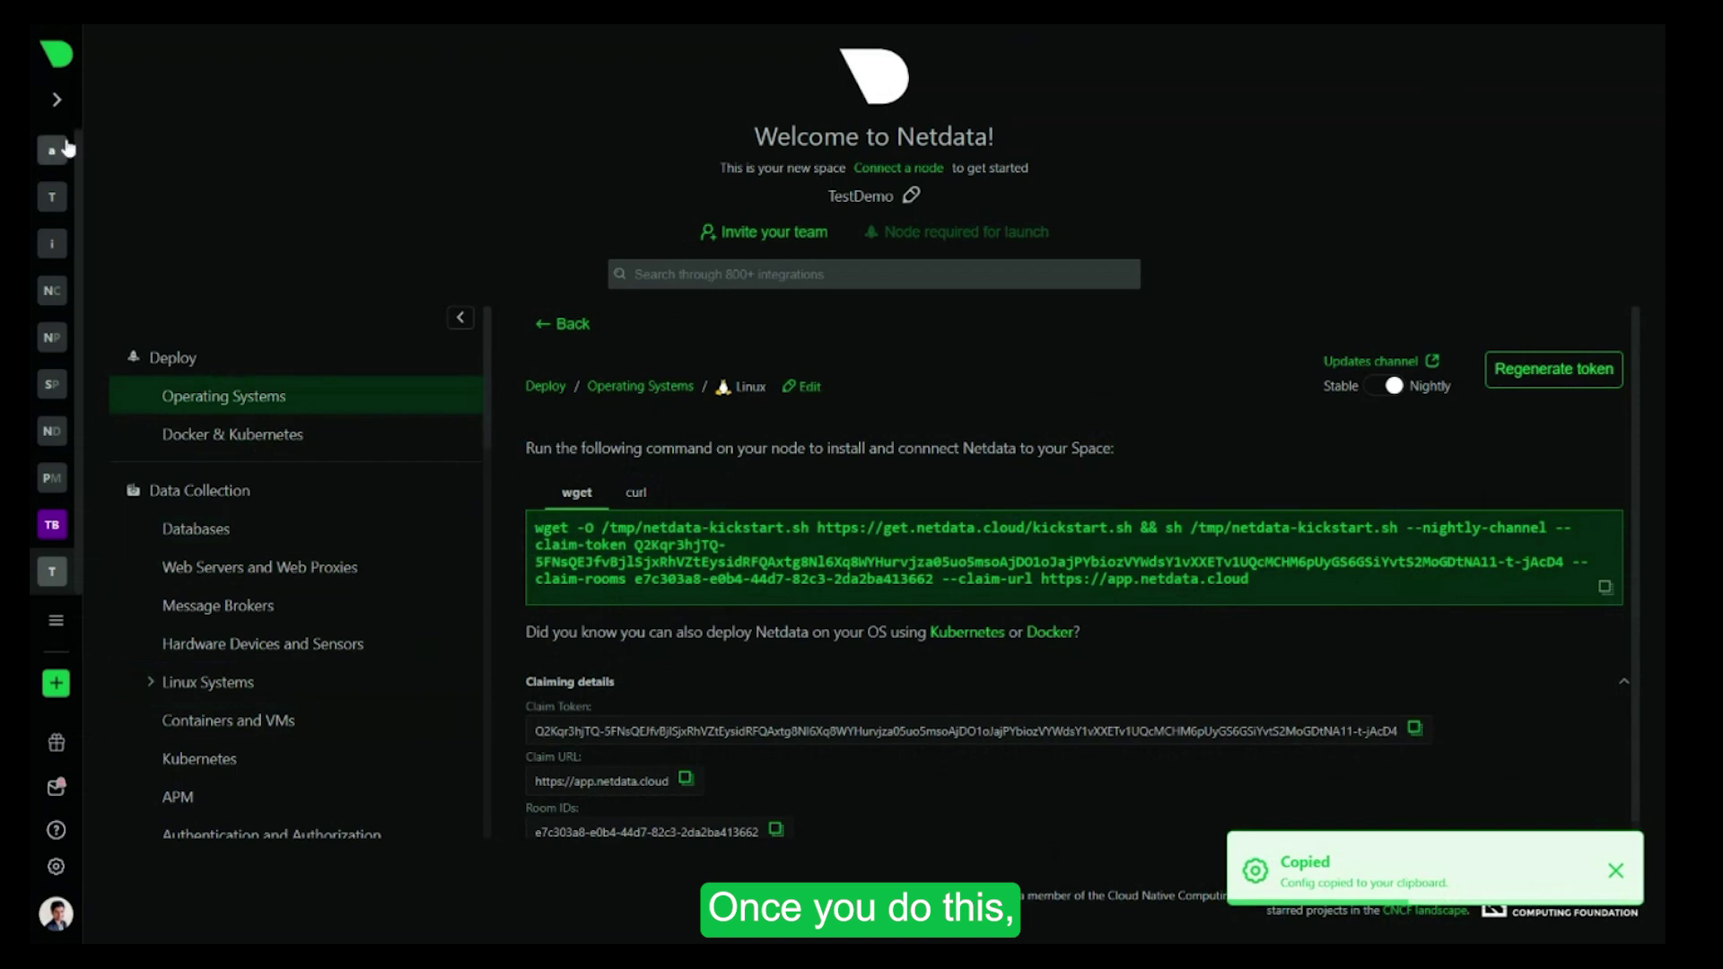
# Switch to the NC space, group its node map by OS and color the nodes by connection stability
pyautogui.click(52, 289)
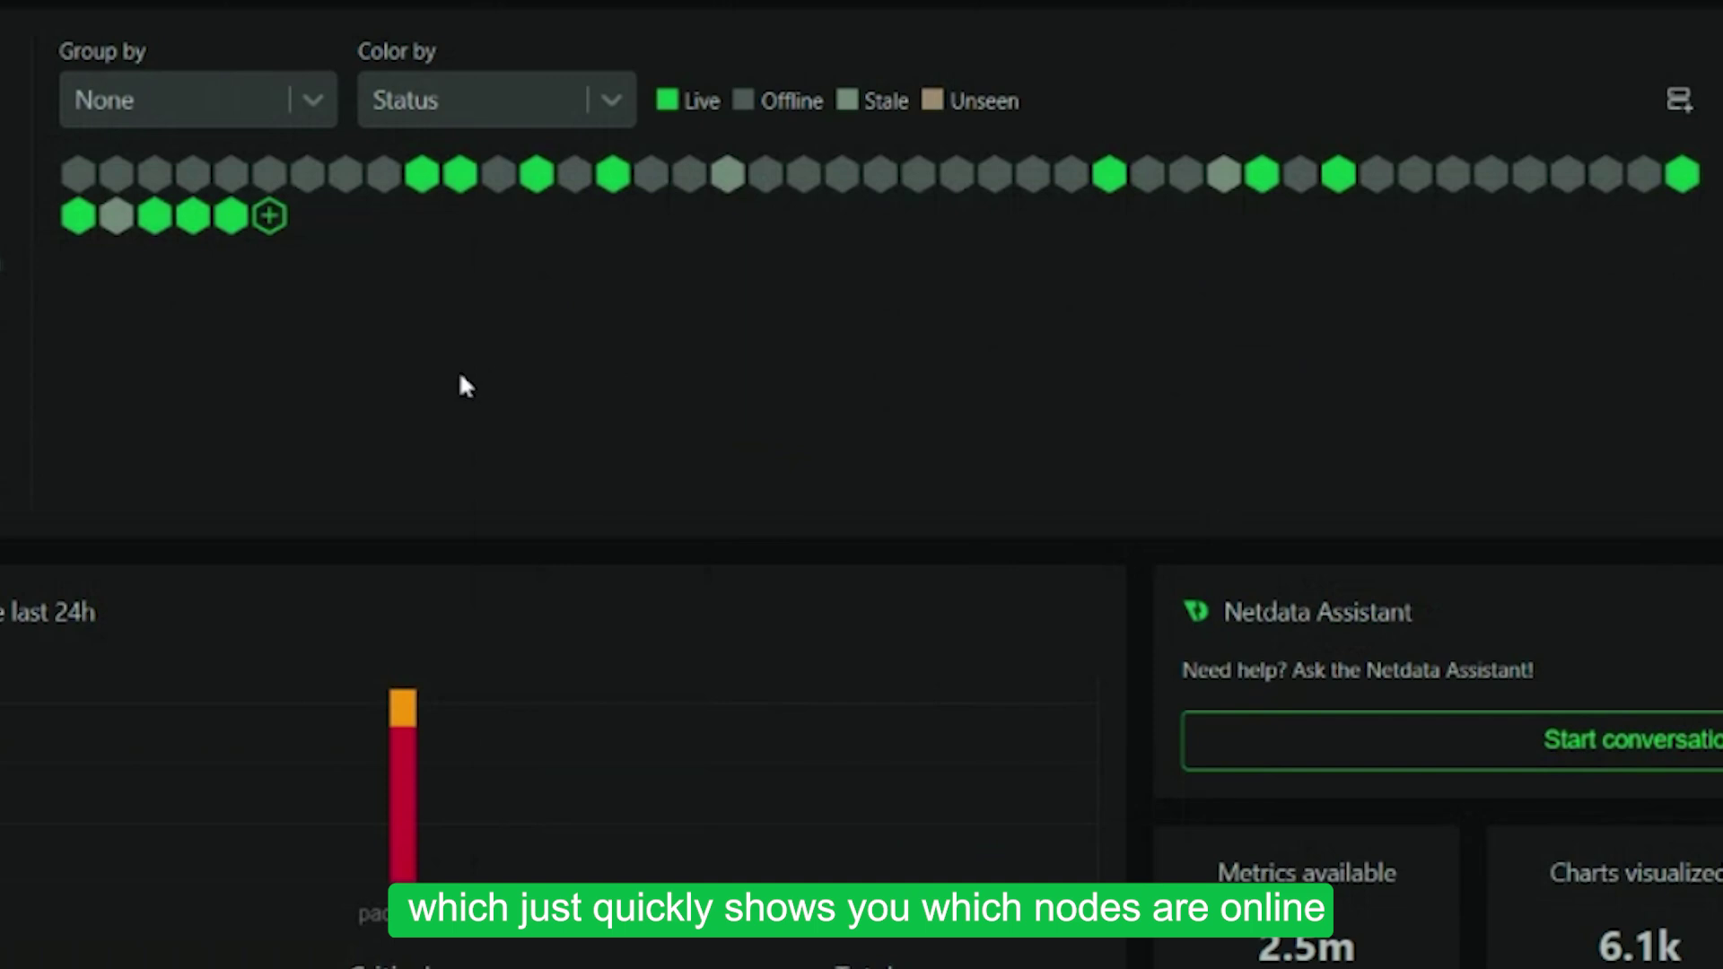
pyautogui.moveTo(420, 177)
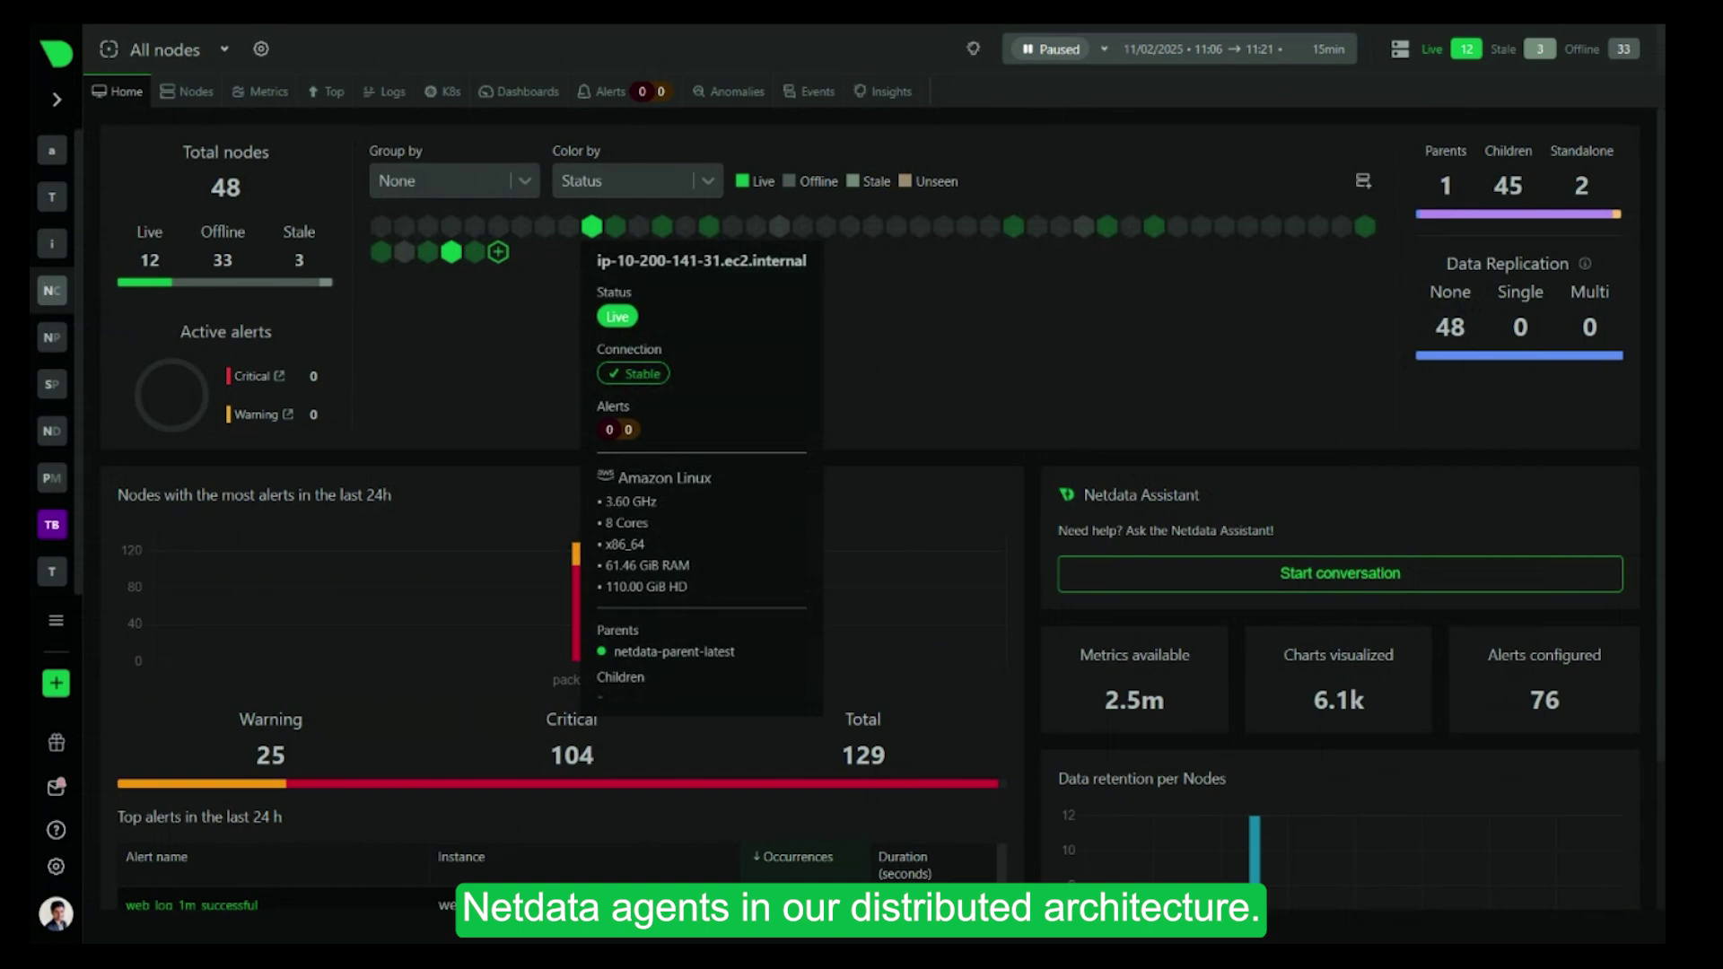
pyautogui.click(449, 180)
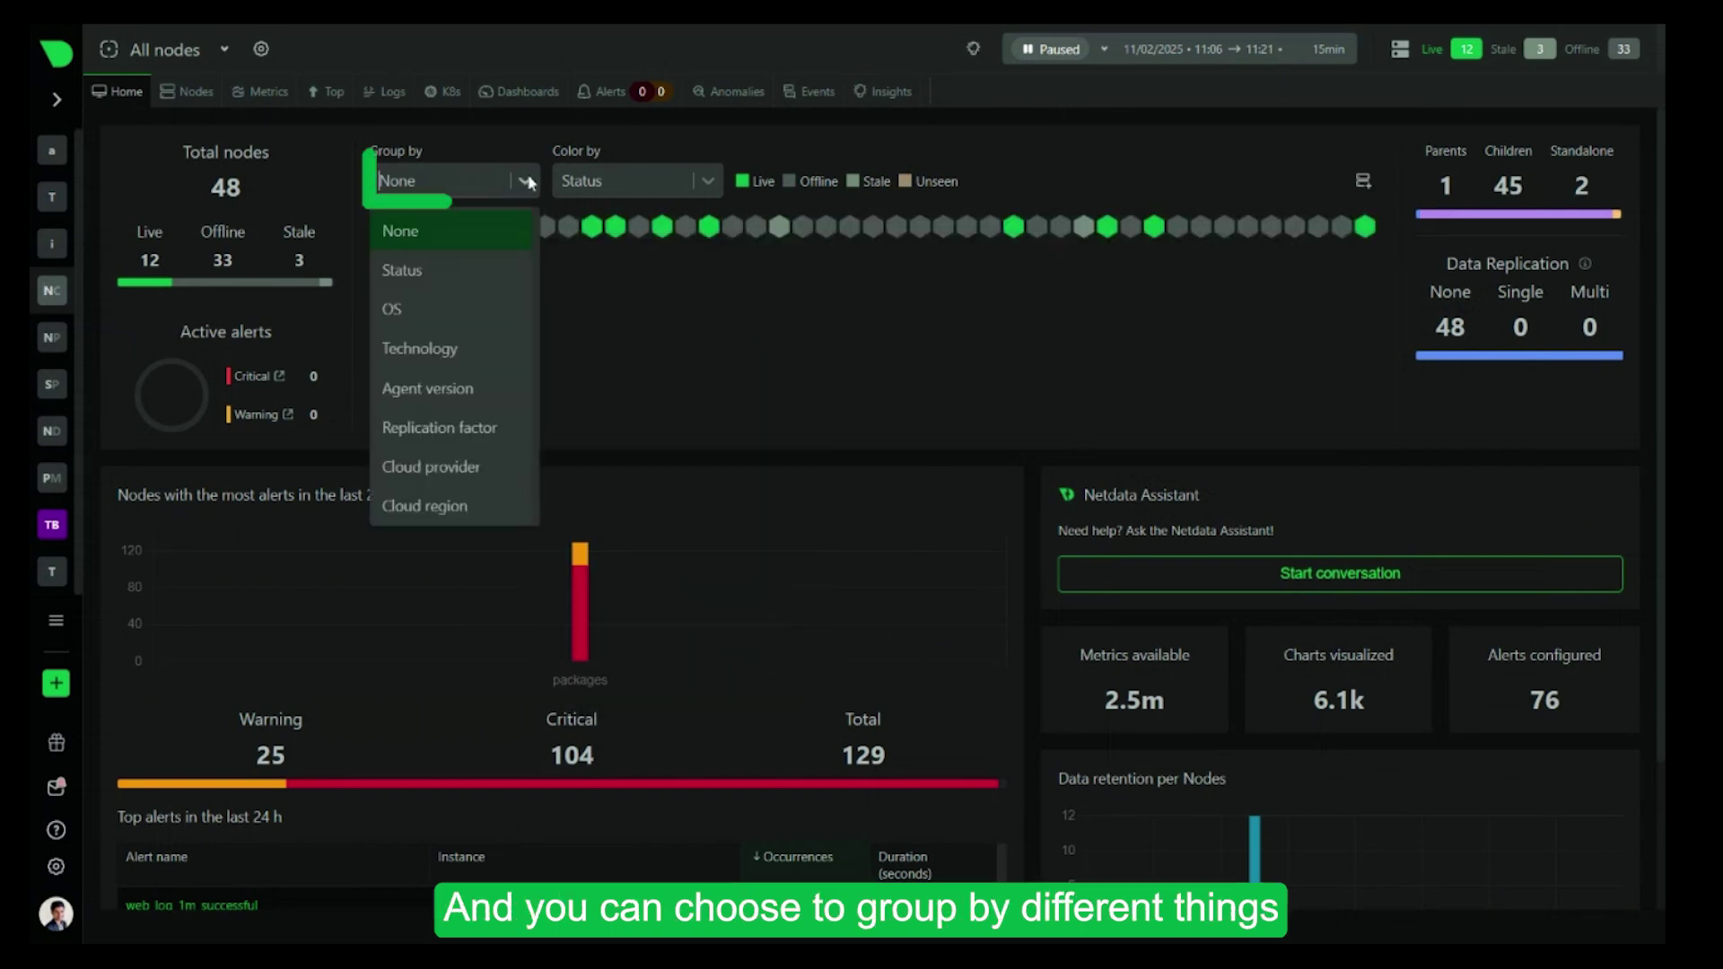
pyautogui.click(466, 311)
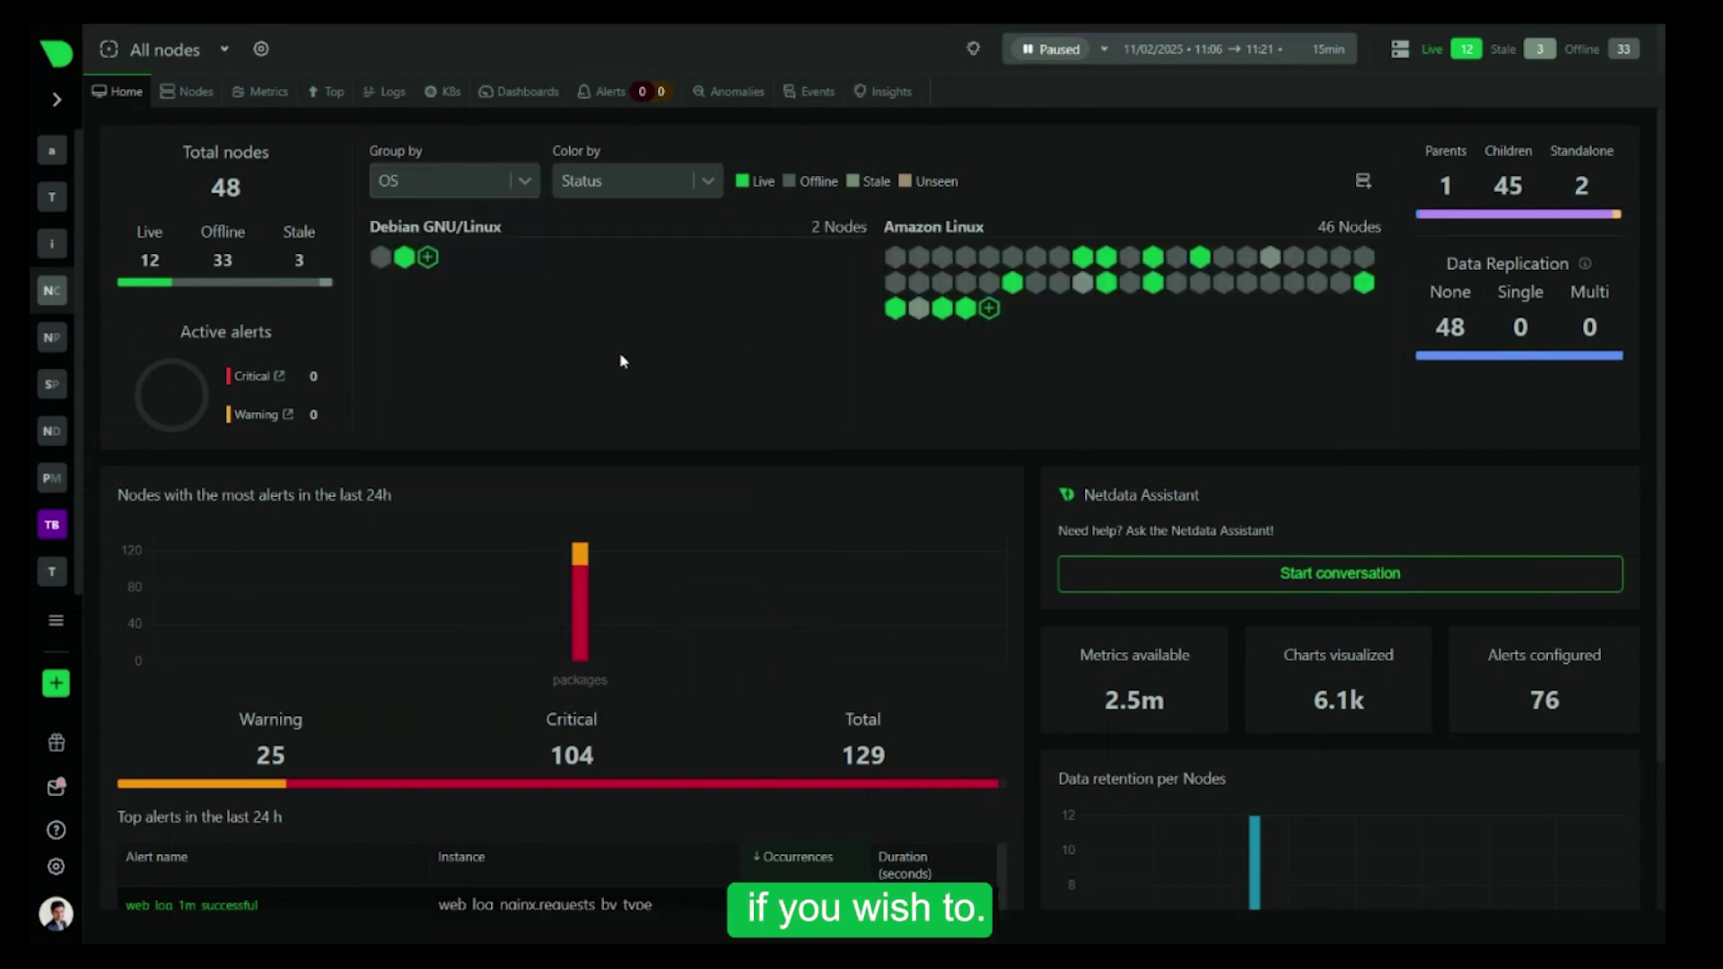
pyautogui.click(708, 182)
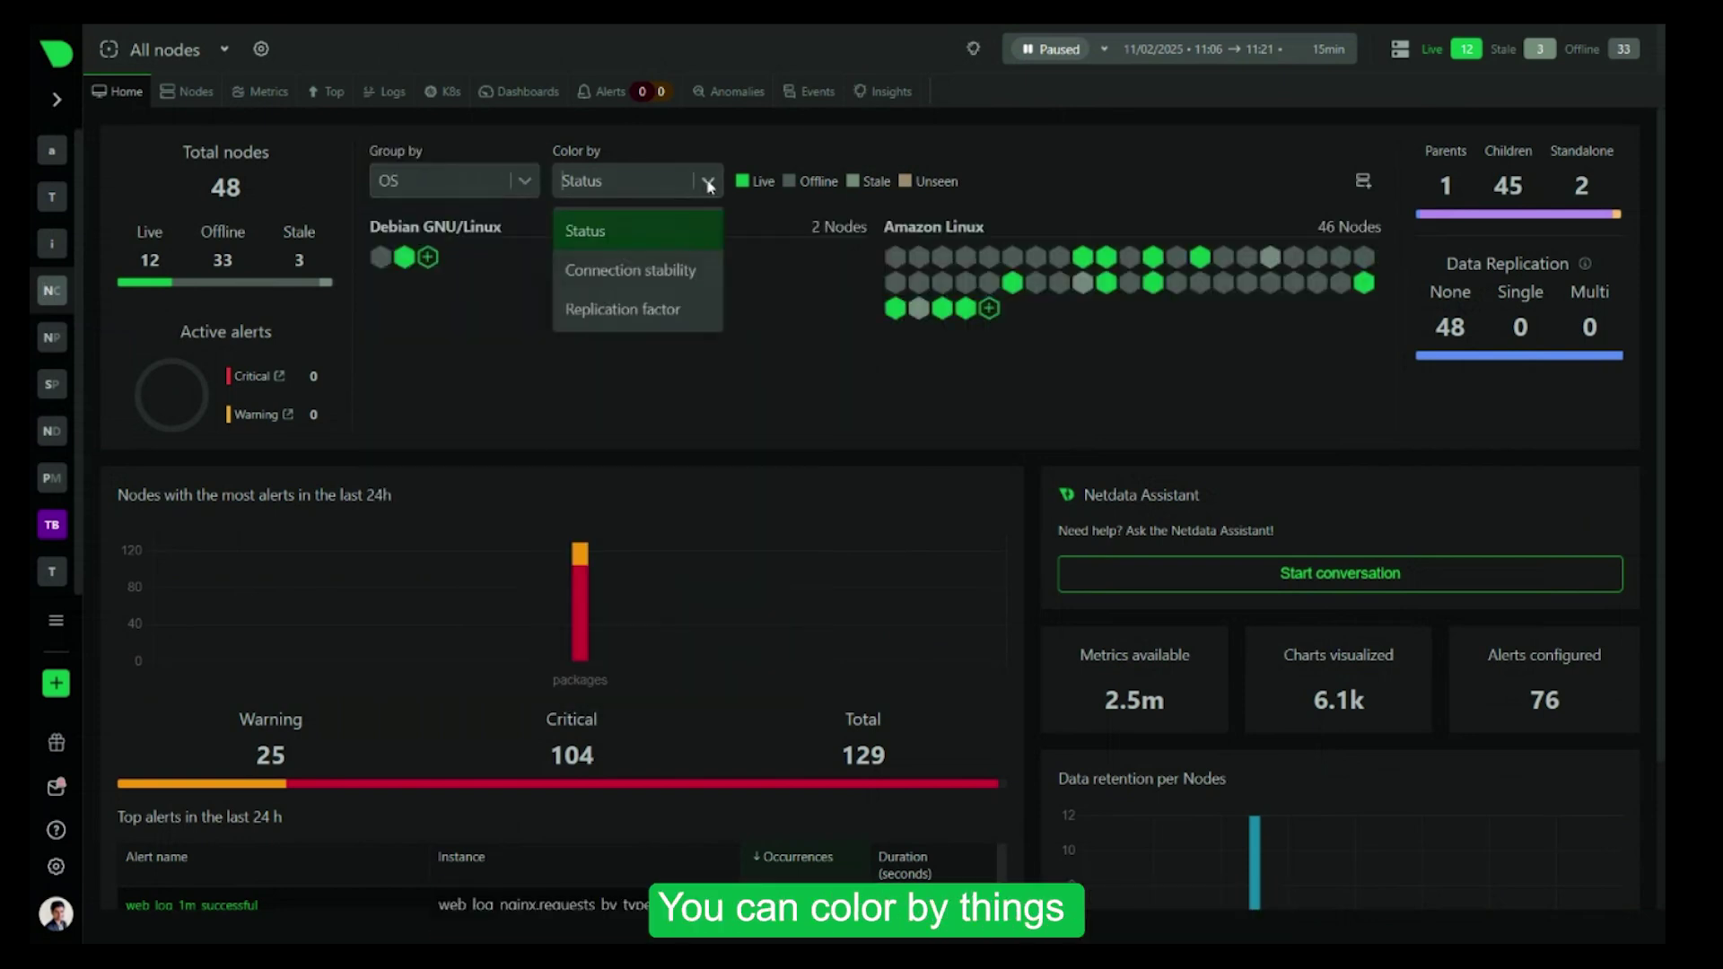
pyautogui.click(661, 269)
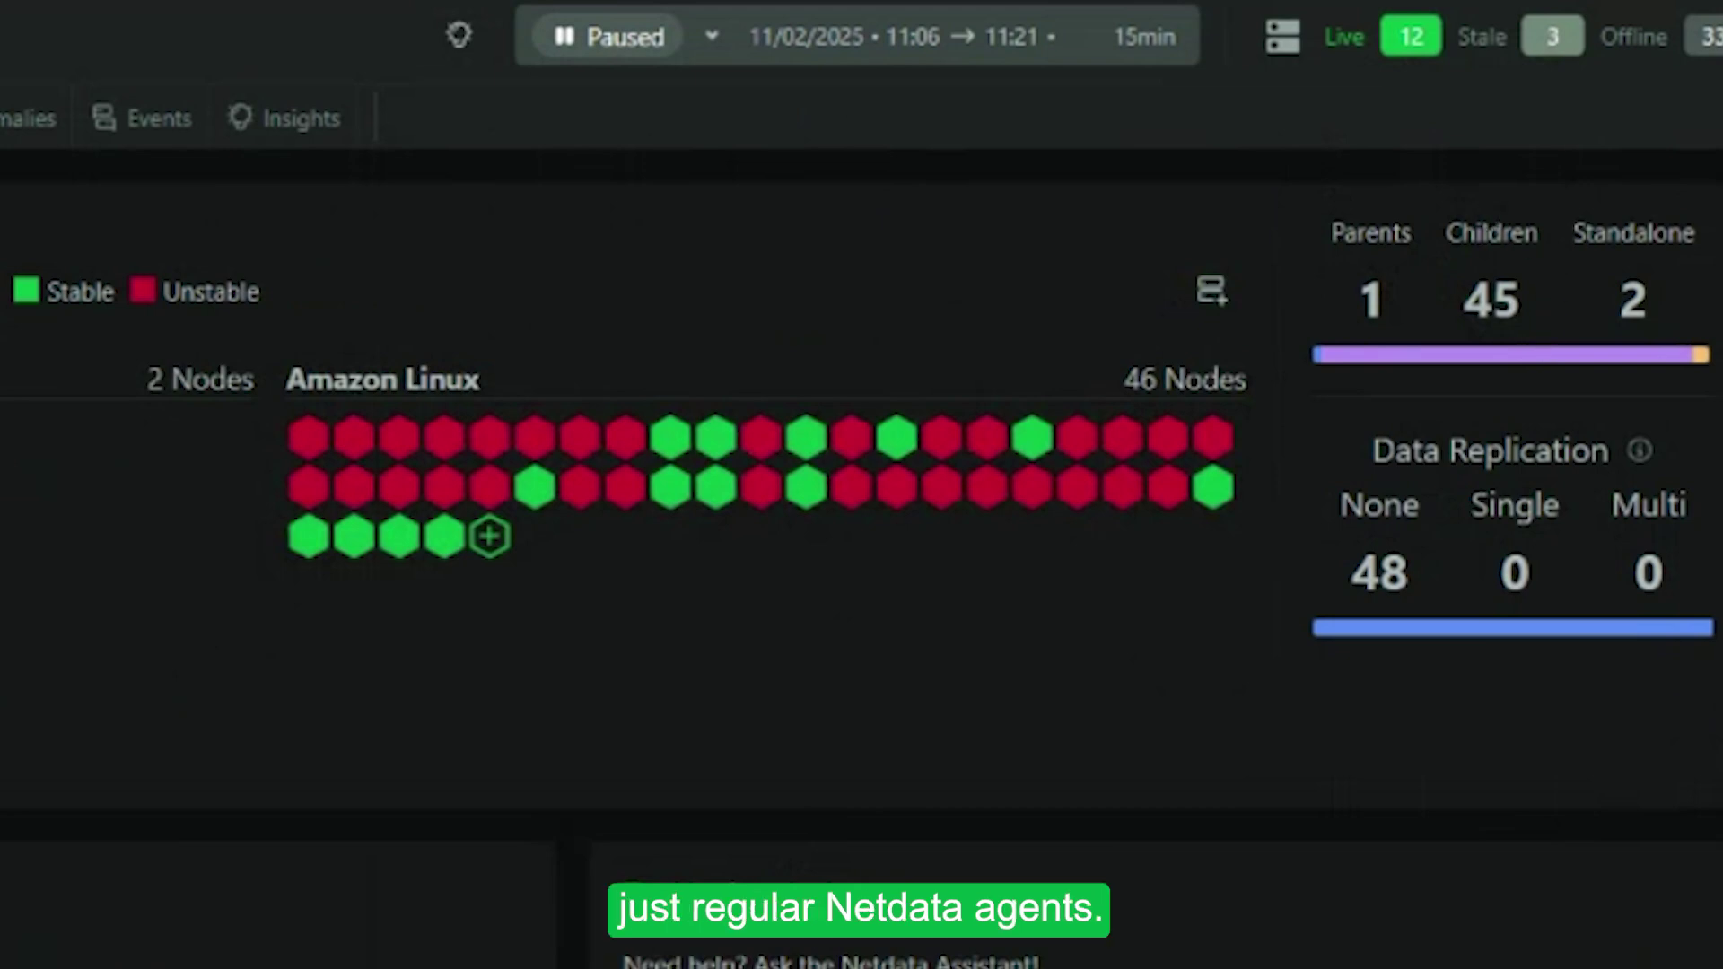
# Look over the alert and metric summaries of the home overview, and open the detailed view of all nodes
pyautogui.scroll(-3, 1483, 201)
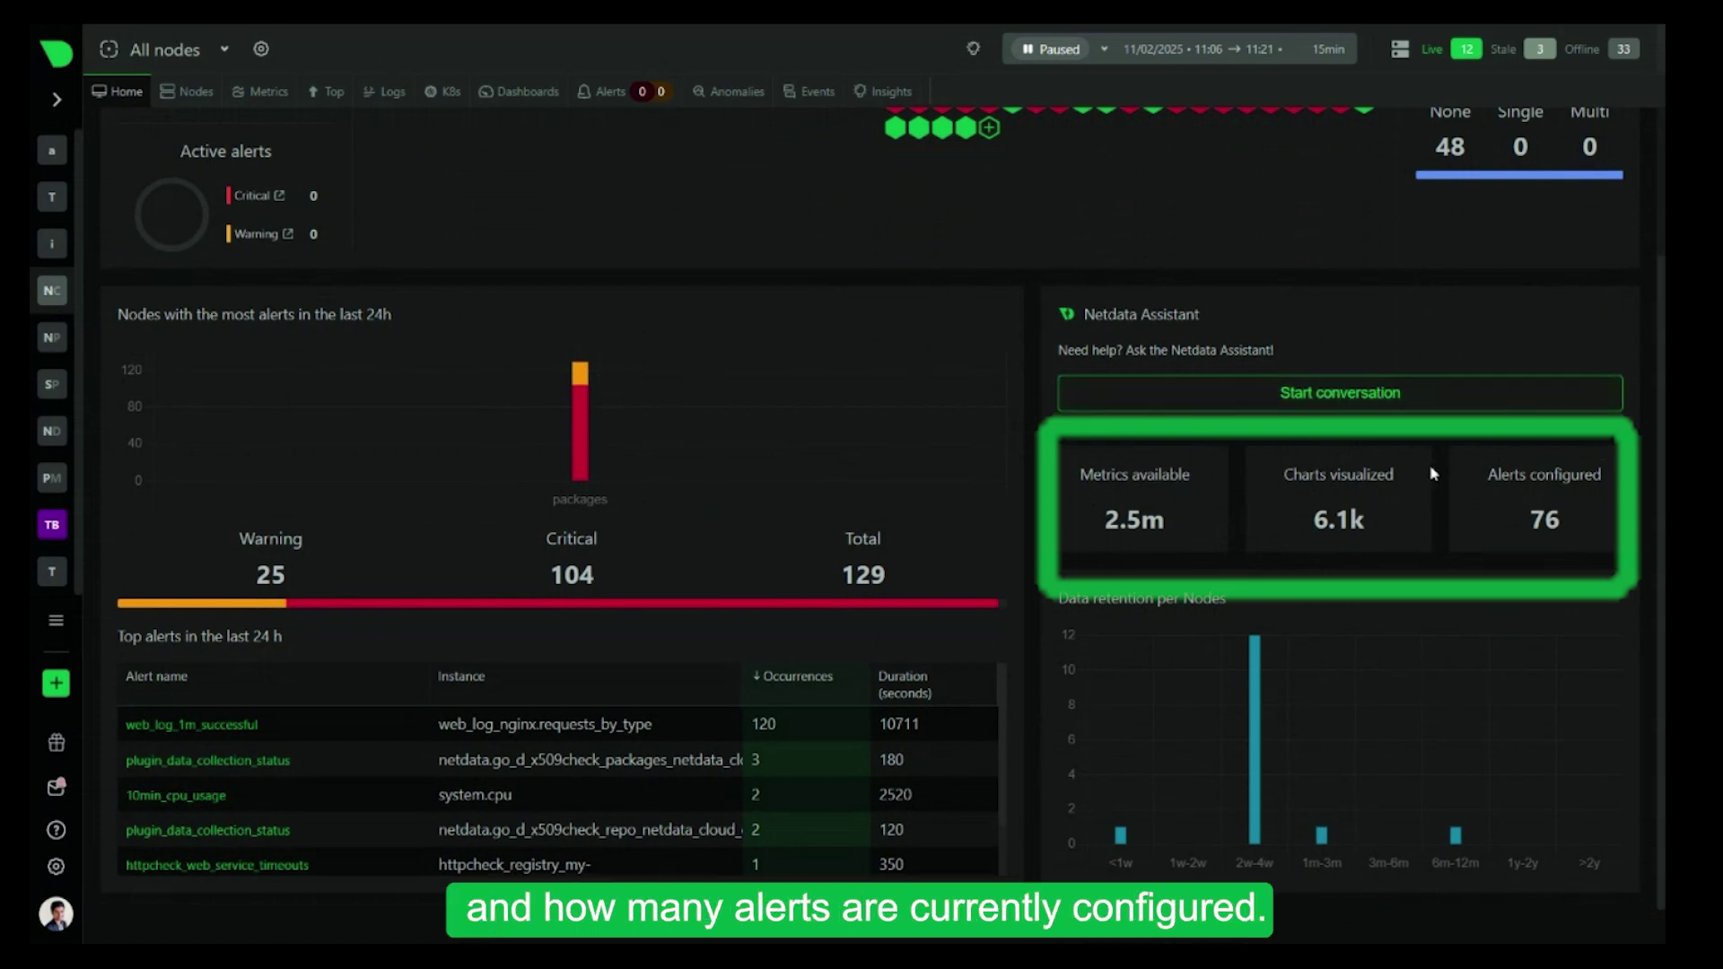
pyautogui.scroll(2, 1524, 459)
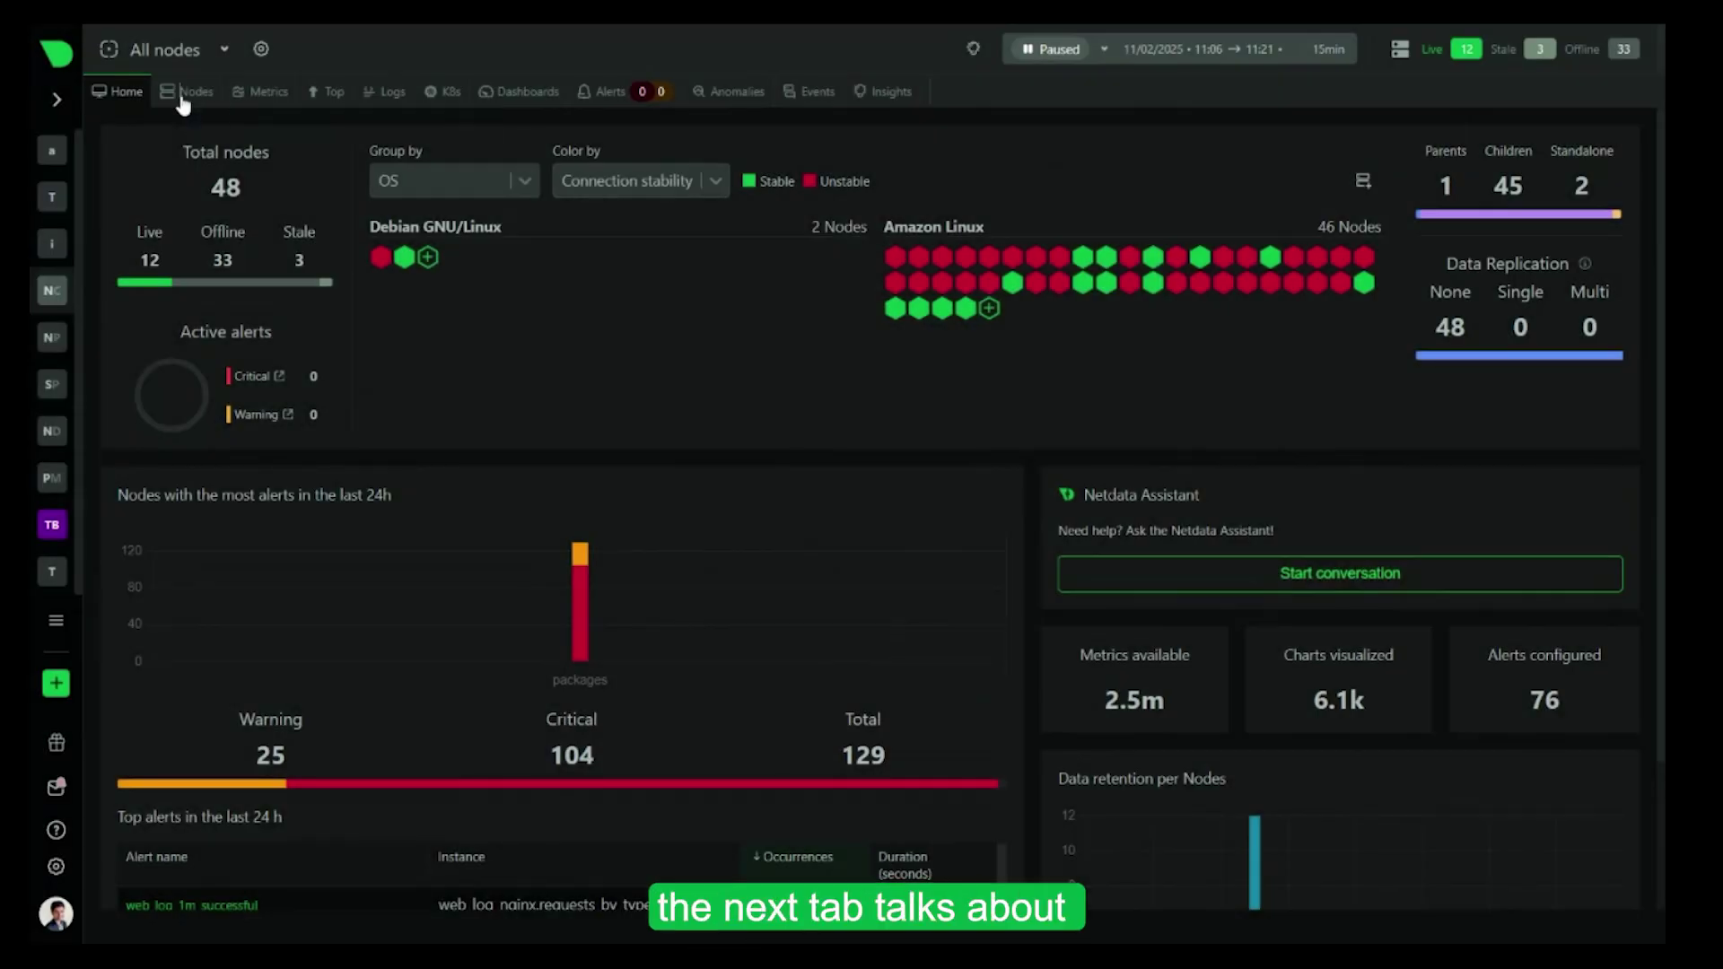
pyautogui.click(184, 97)
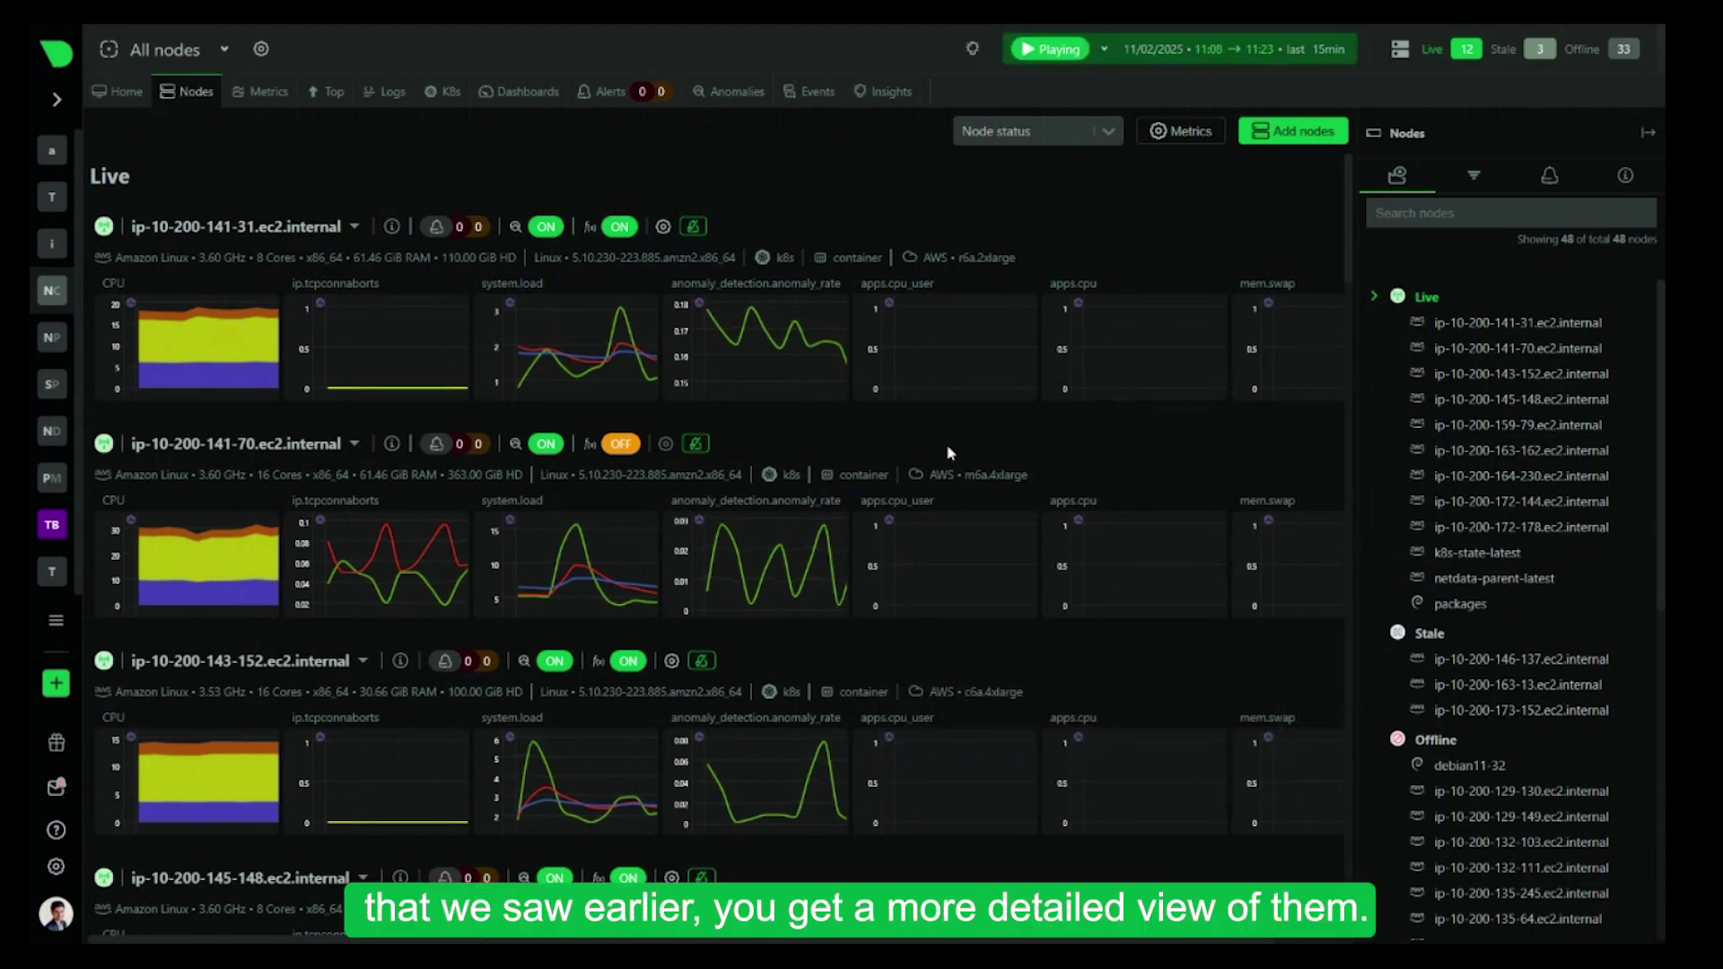
pyautogui.moveTo(148, 314)
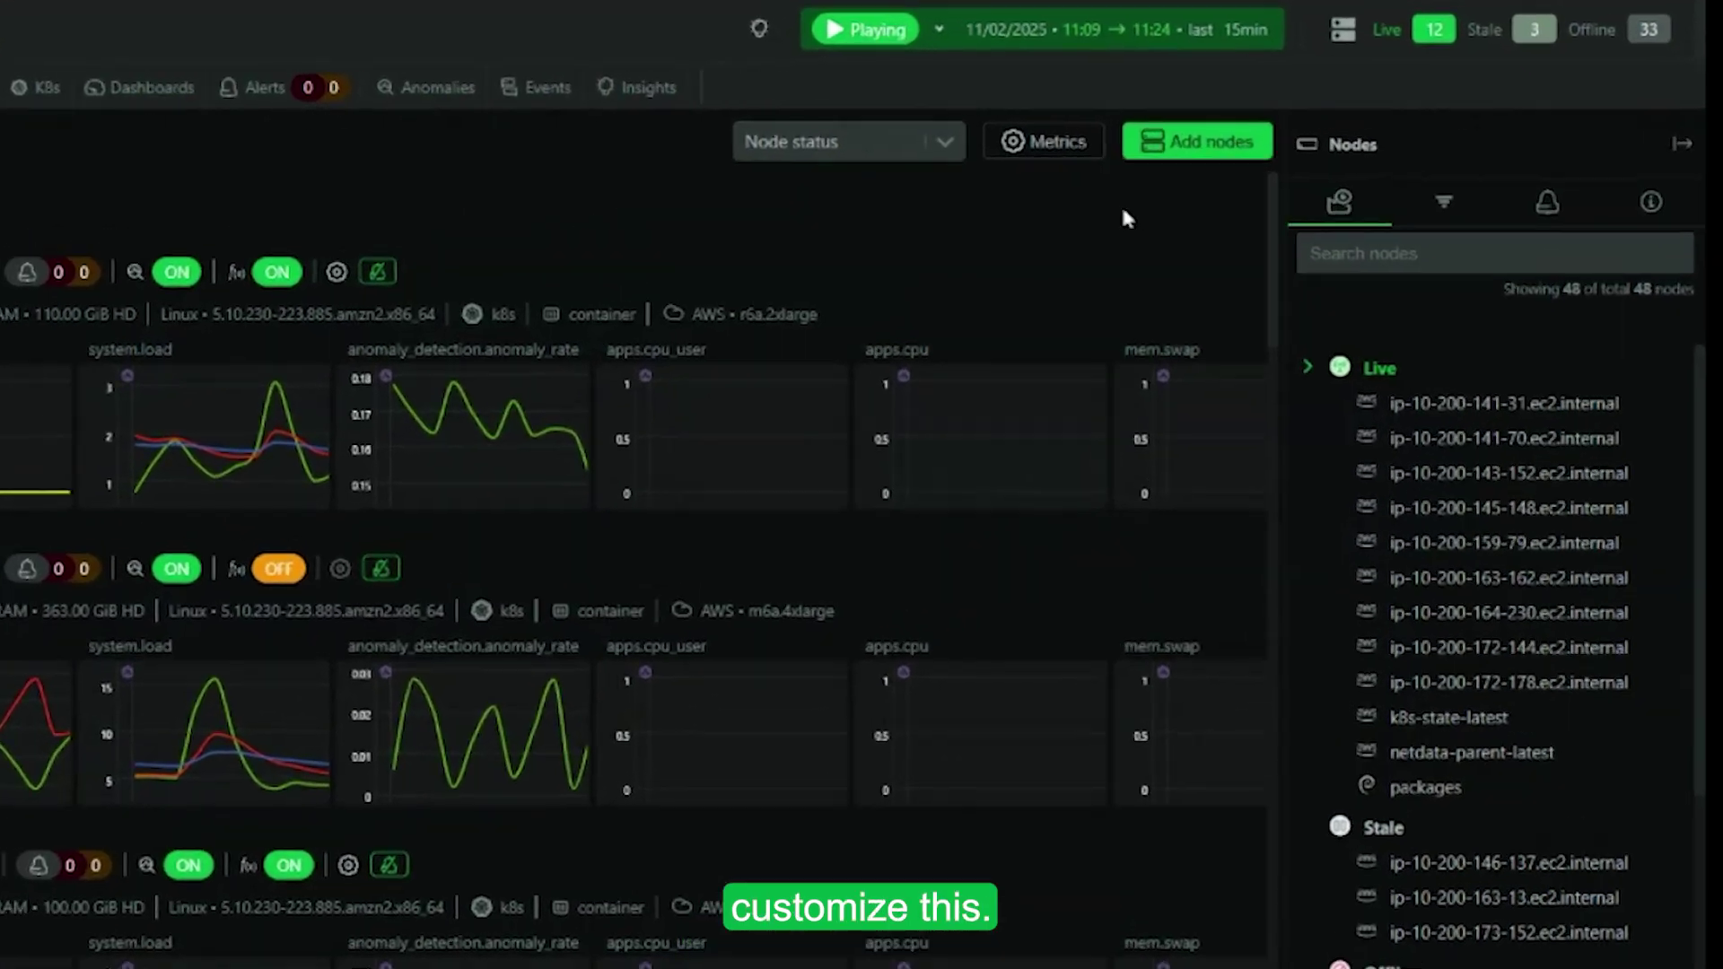
# Check which metrics can be shown for each node, and look through the live nodes
pyautogui.click(1181, 131)
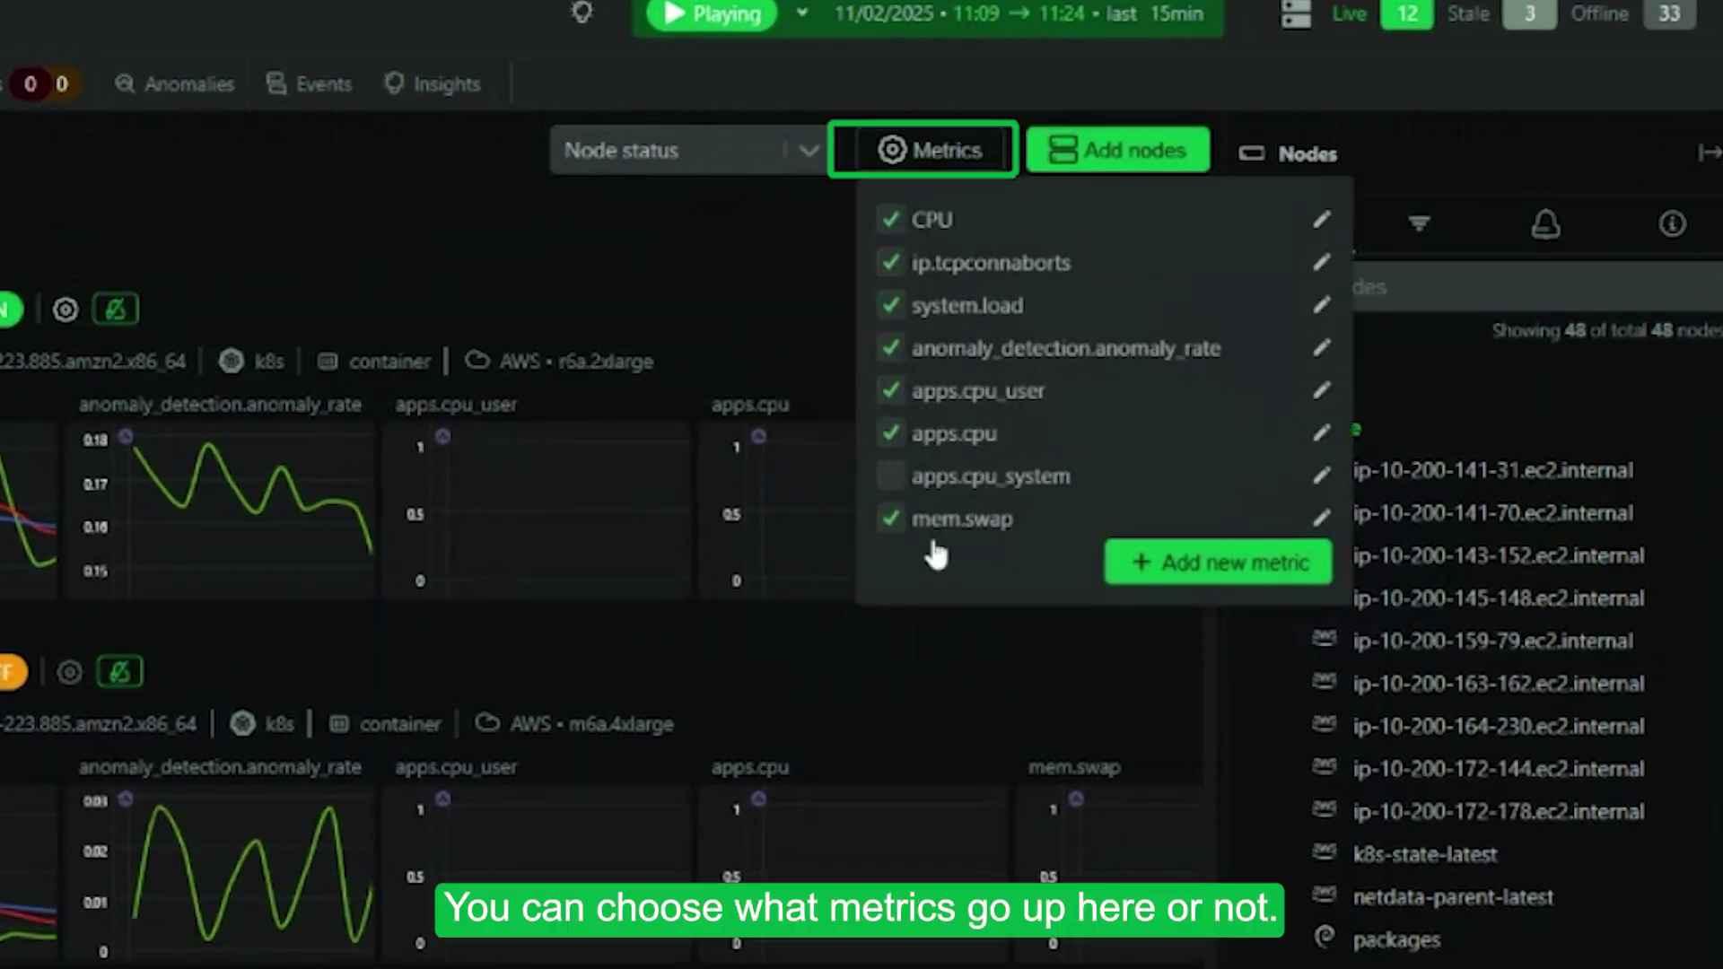
pyautogui.click(812, 310)
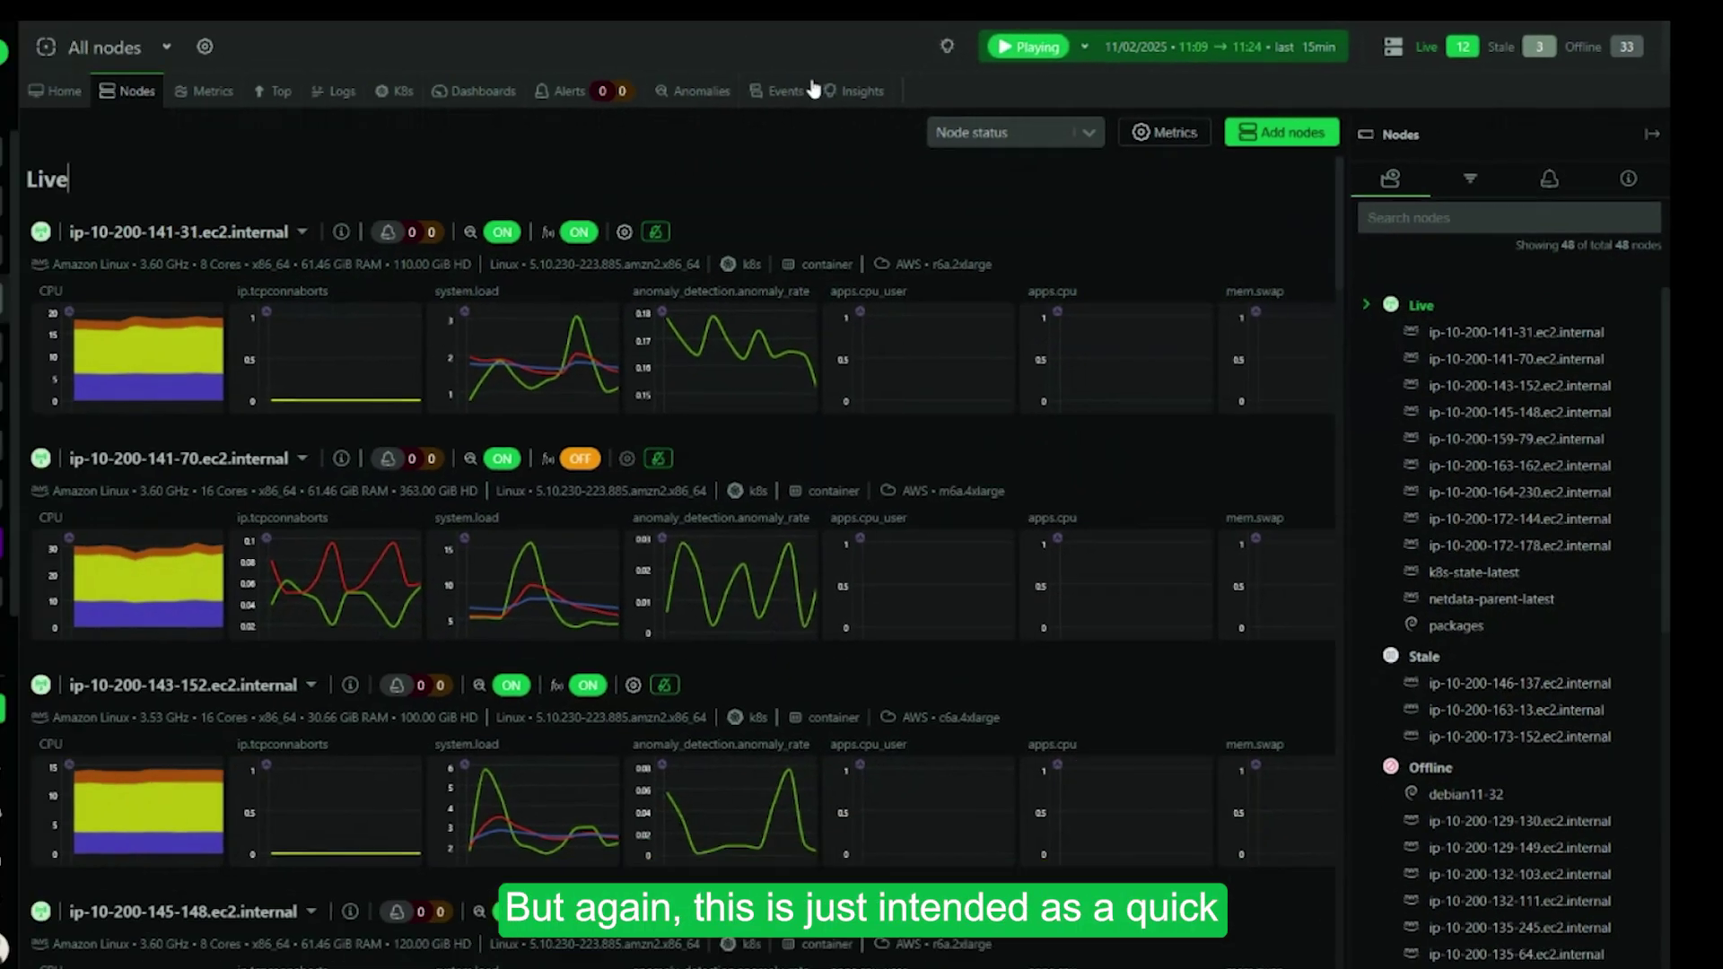
pyautogui.scroll(-3, 627, 509)
pyautogui.scroll(3, 627, 509)
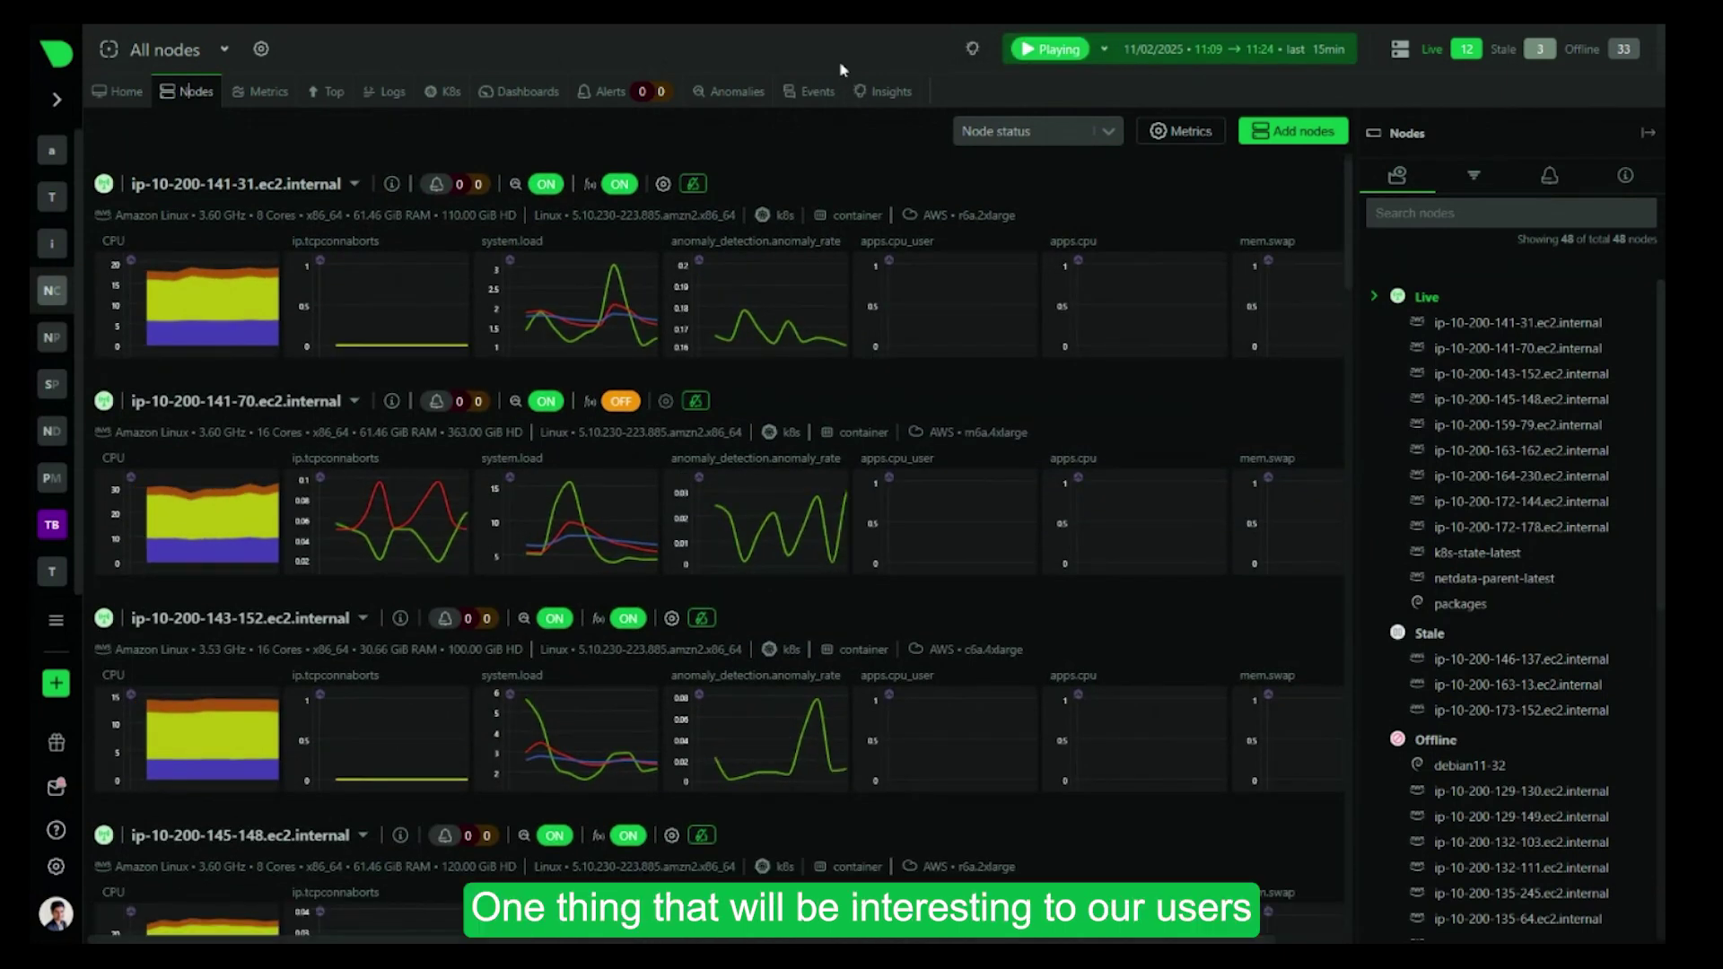
# Open the single-node dashboard of ip-10-200-141-31.ec2.internal and view its logs
pyautogui.click(355, 185)
pyautogui.click(260, 192)
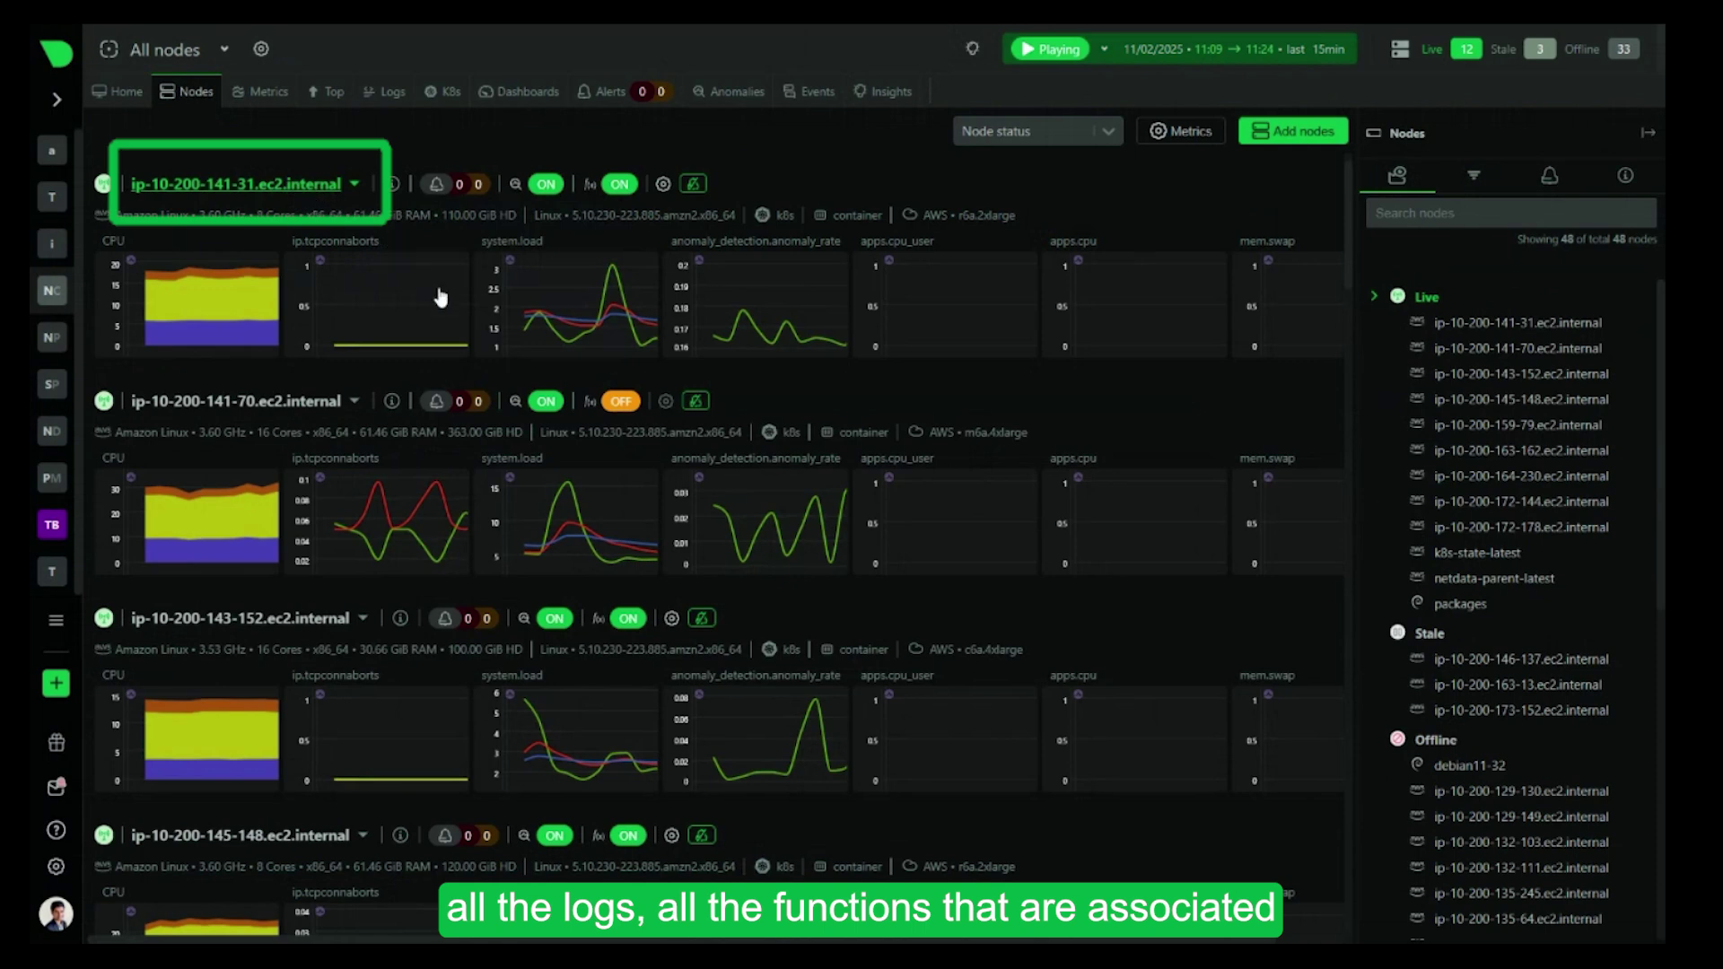
pyautogui.click(269, 184)
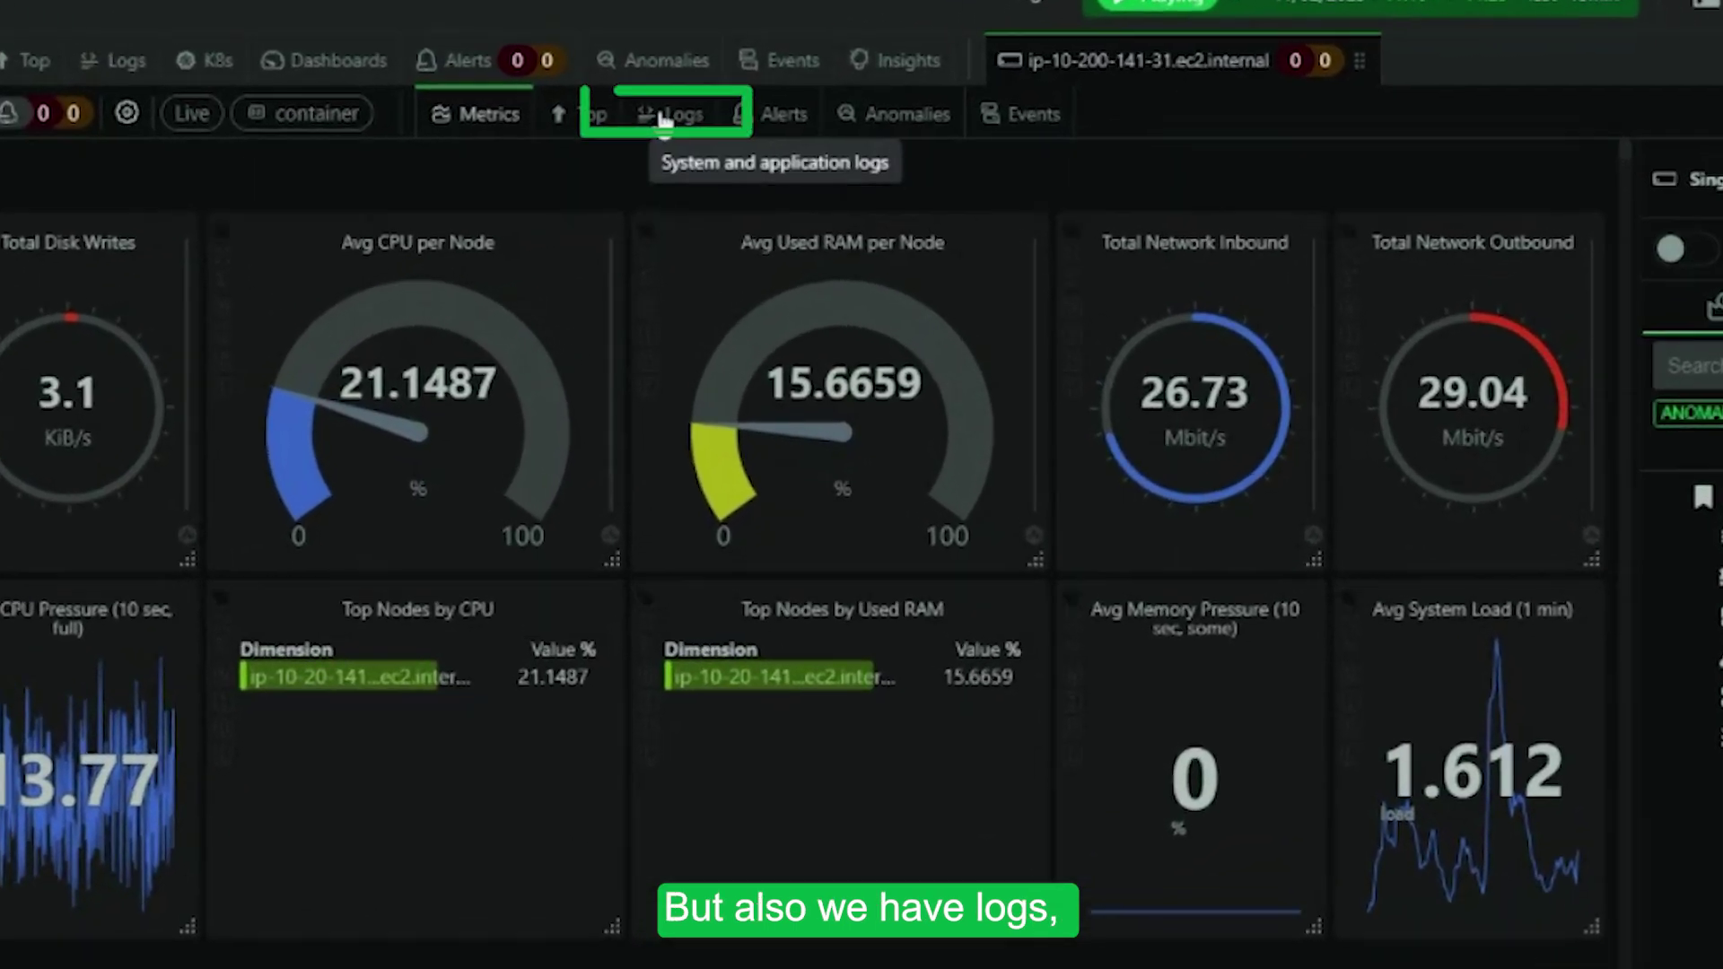
pyautogui.click(717, 126)
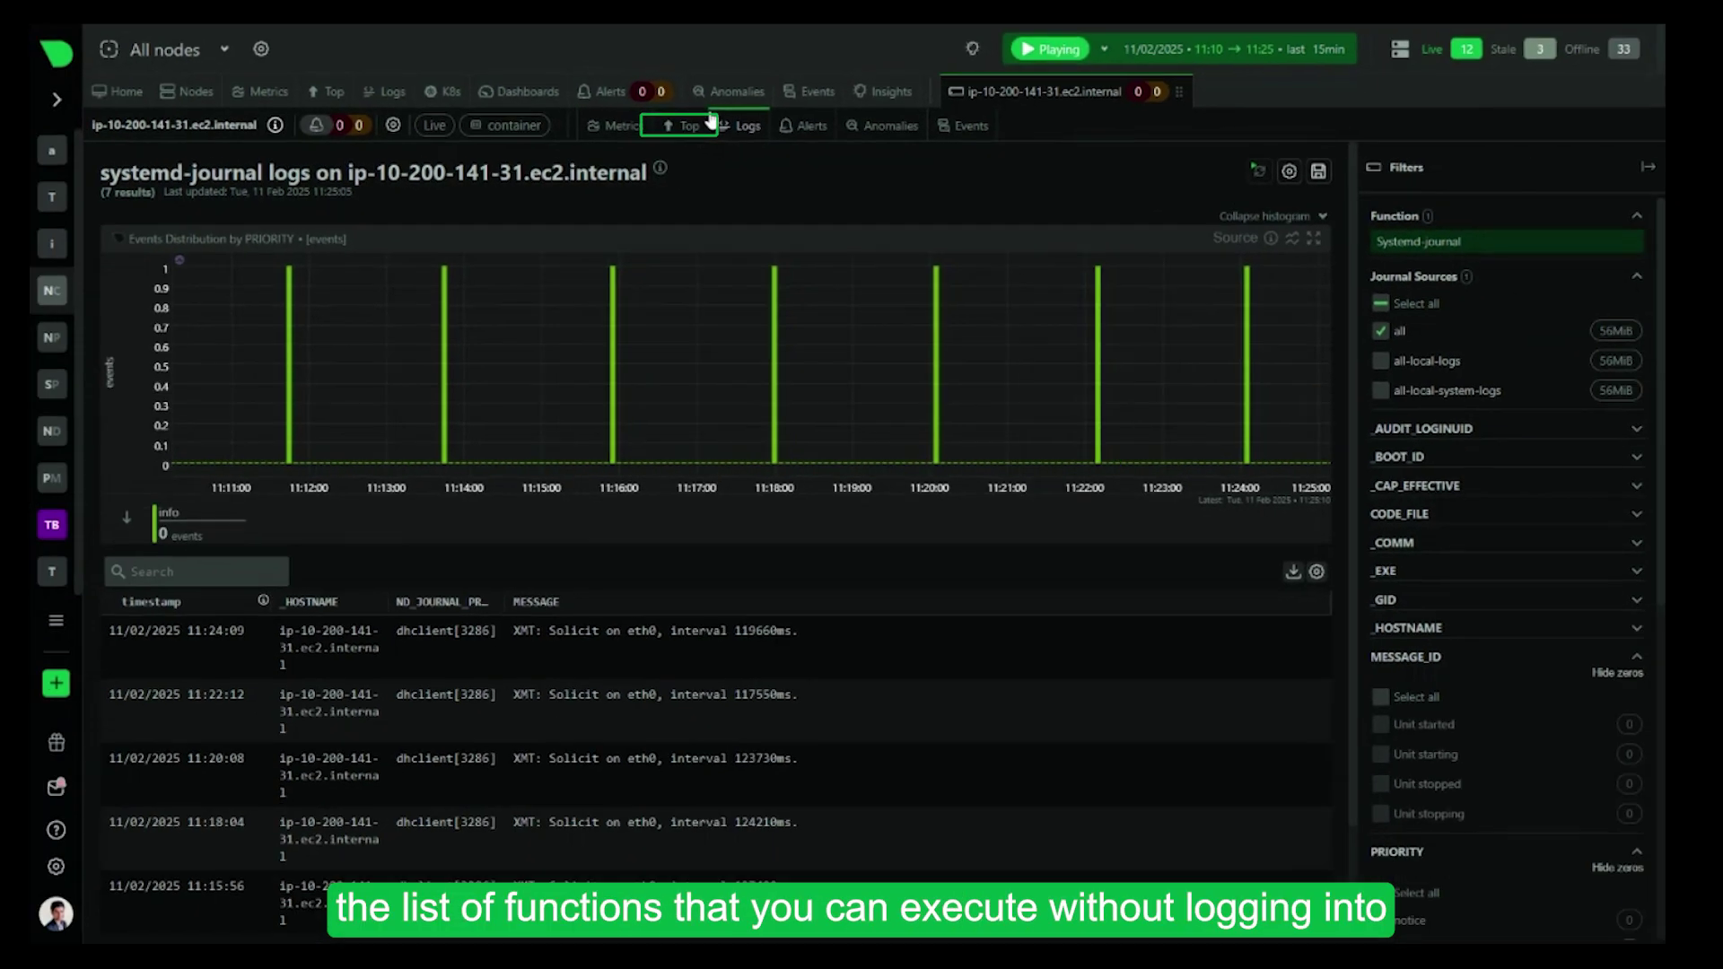
# Open the infrastructure-wide metrics of all nodes and check the node and host label filters
pyautogui.click(590, 95)
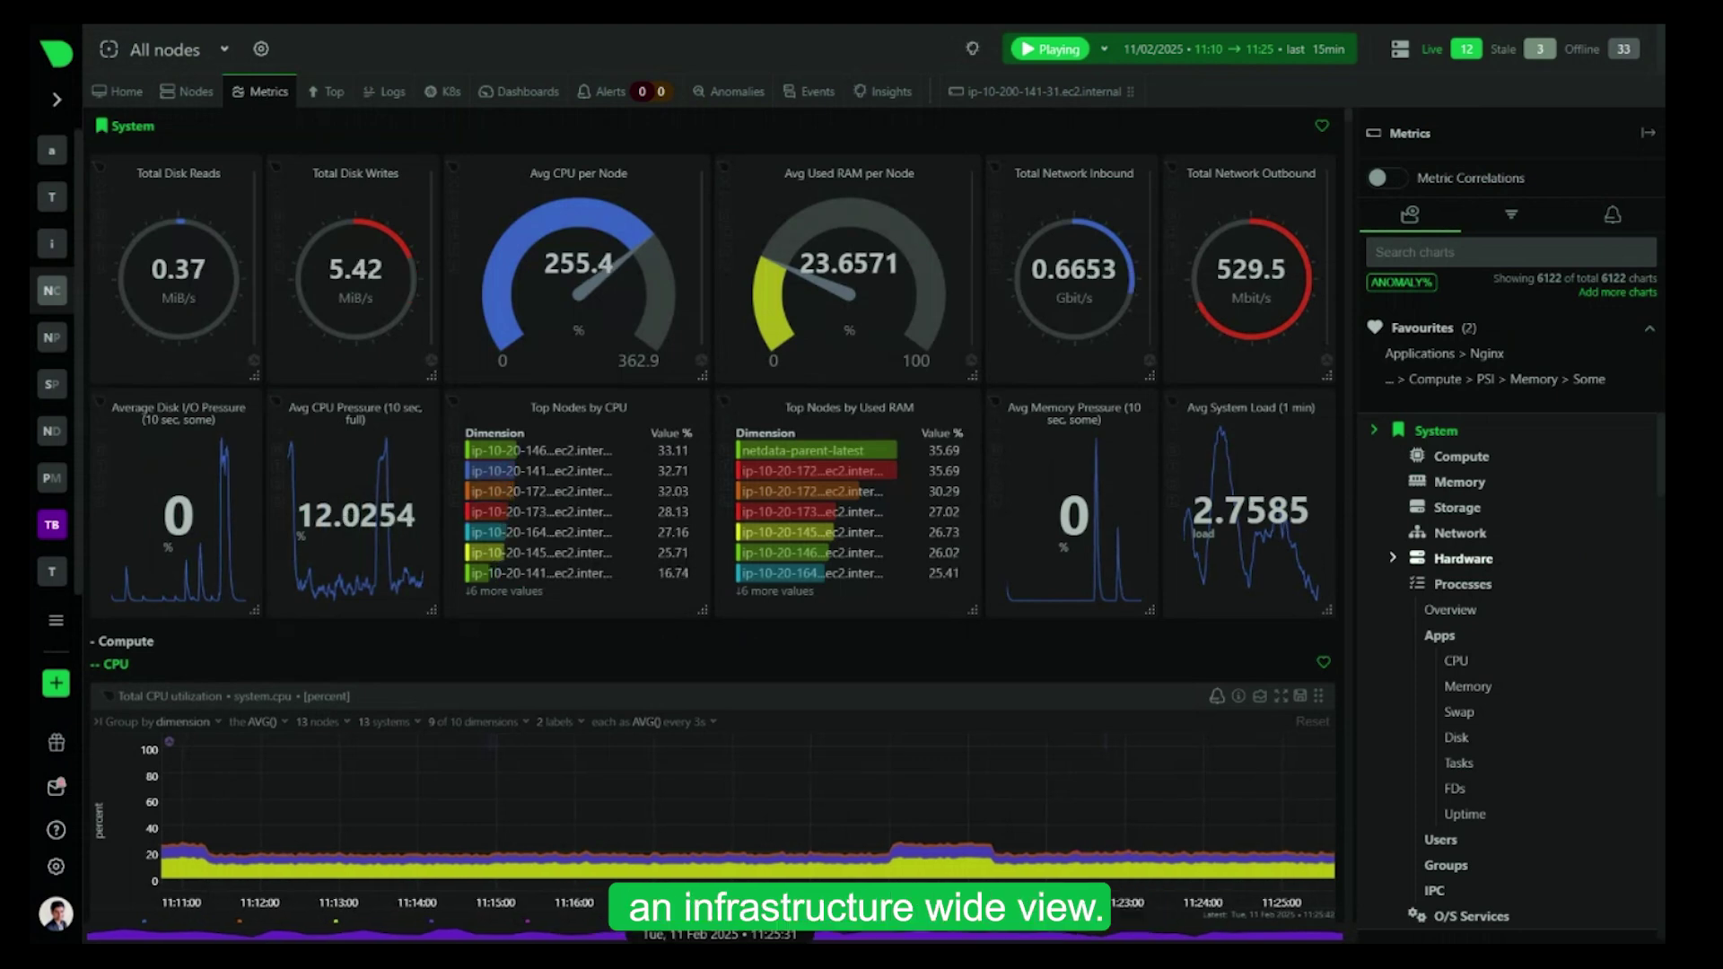
pyautogui.click(1439, 53)
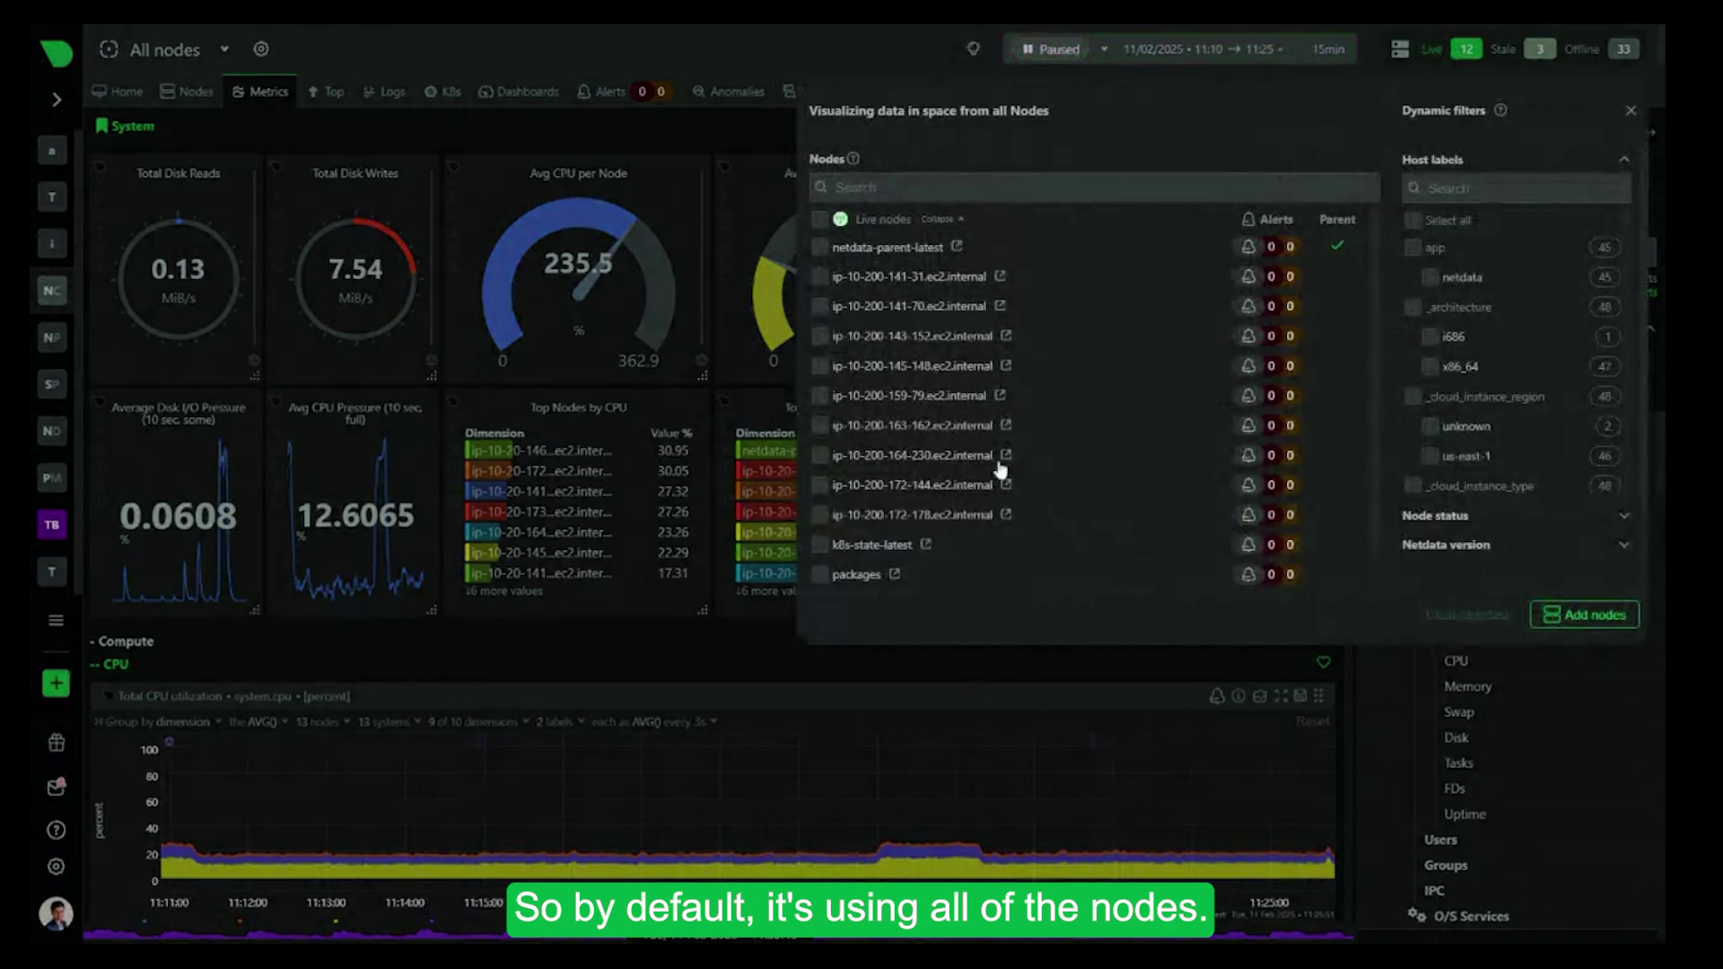
pyautogui.click(810, 83)
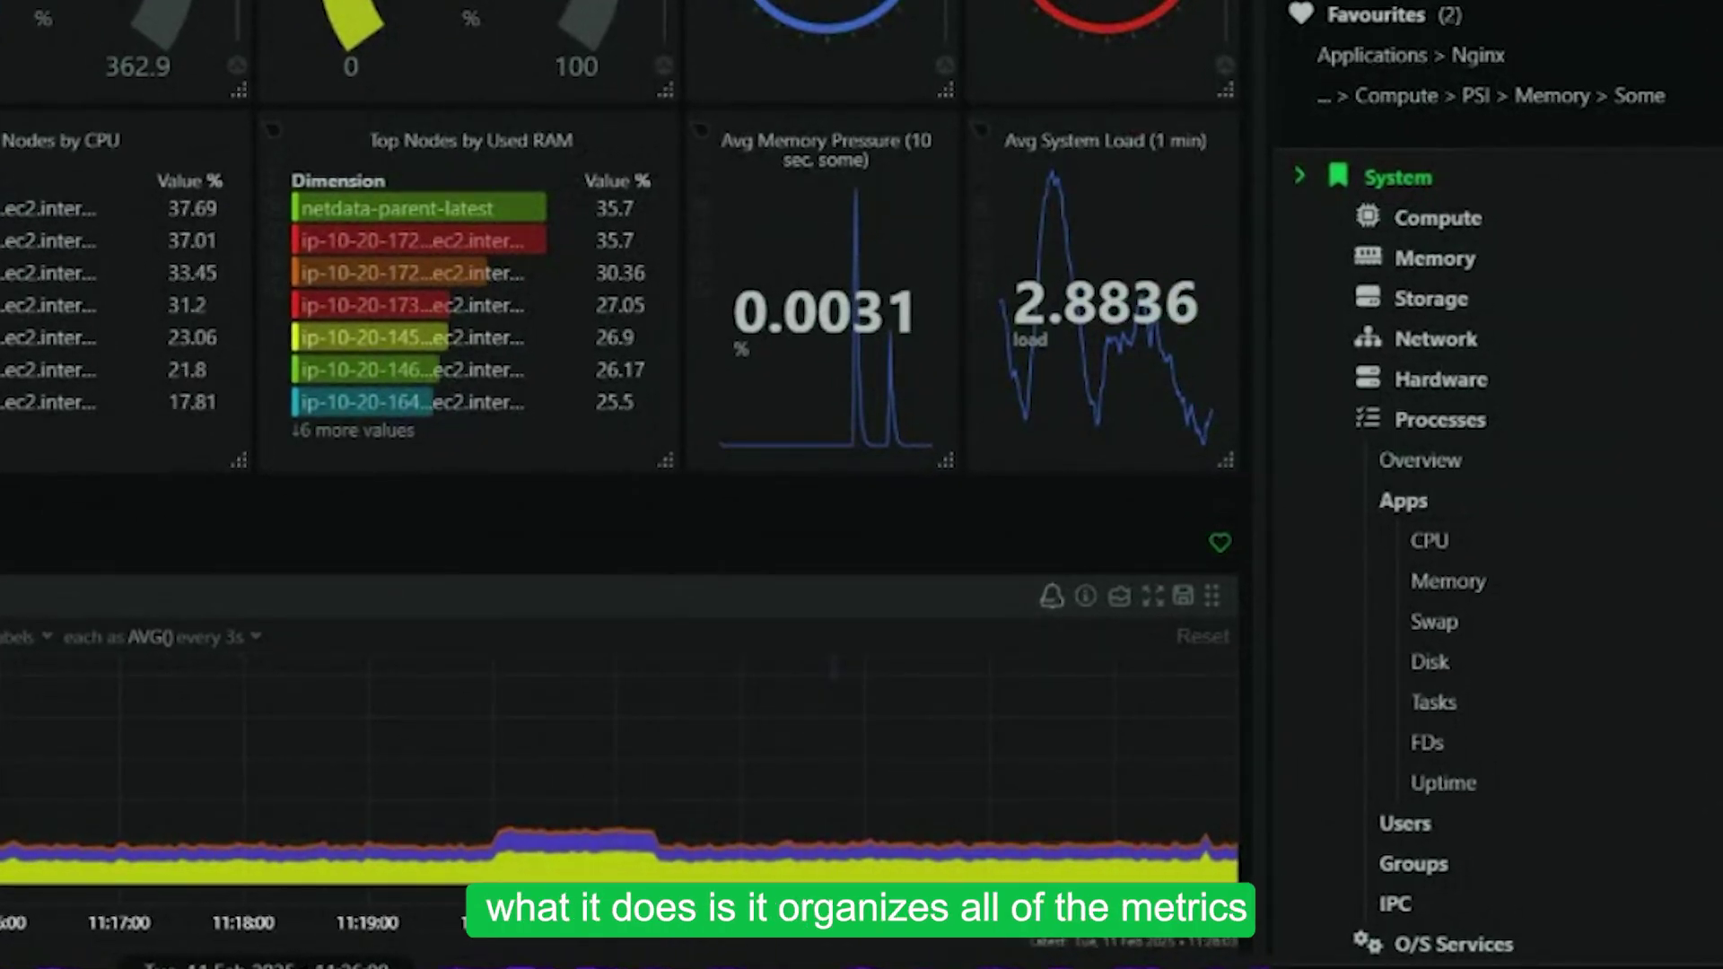
# Browse the system's Compute metrics, viewing the PSI, Load and Entropy charts
pyautogui.scroll(-2, 1704, 231)
pyautogui.scroll(2, 1705, 224)
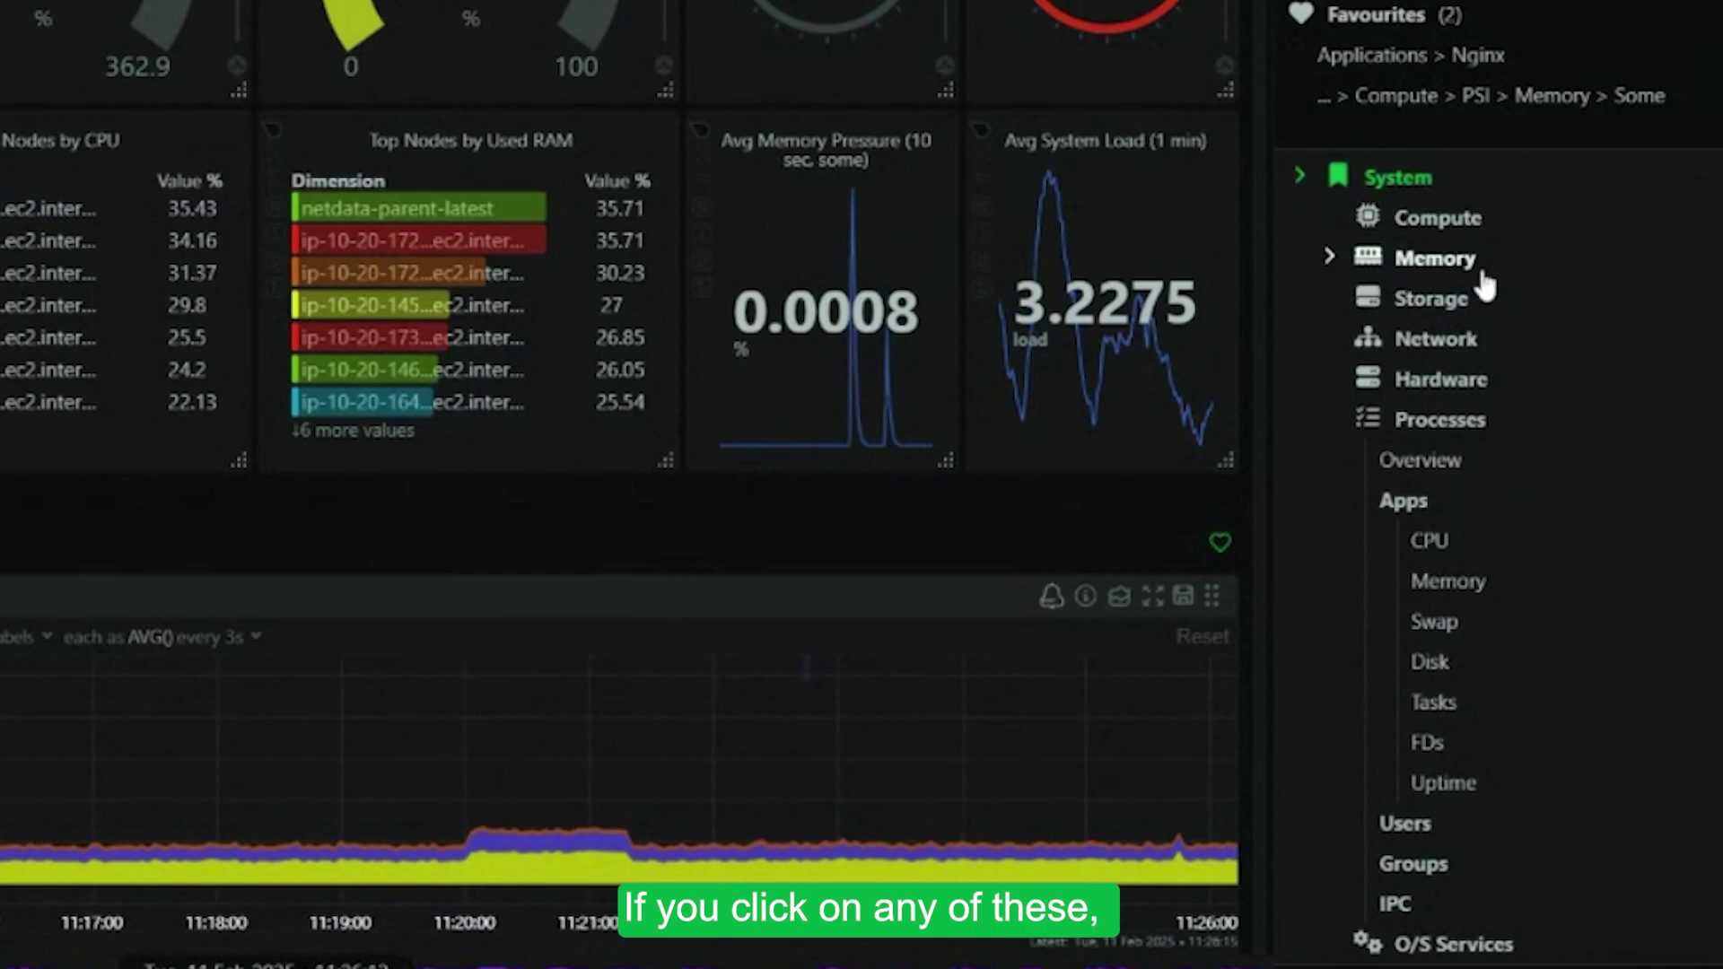
pyautogui.click(1441, 220)
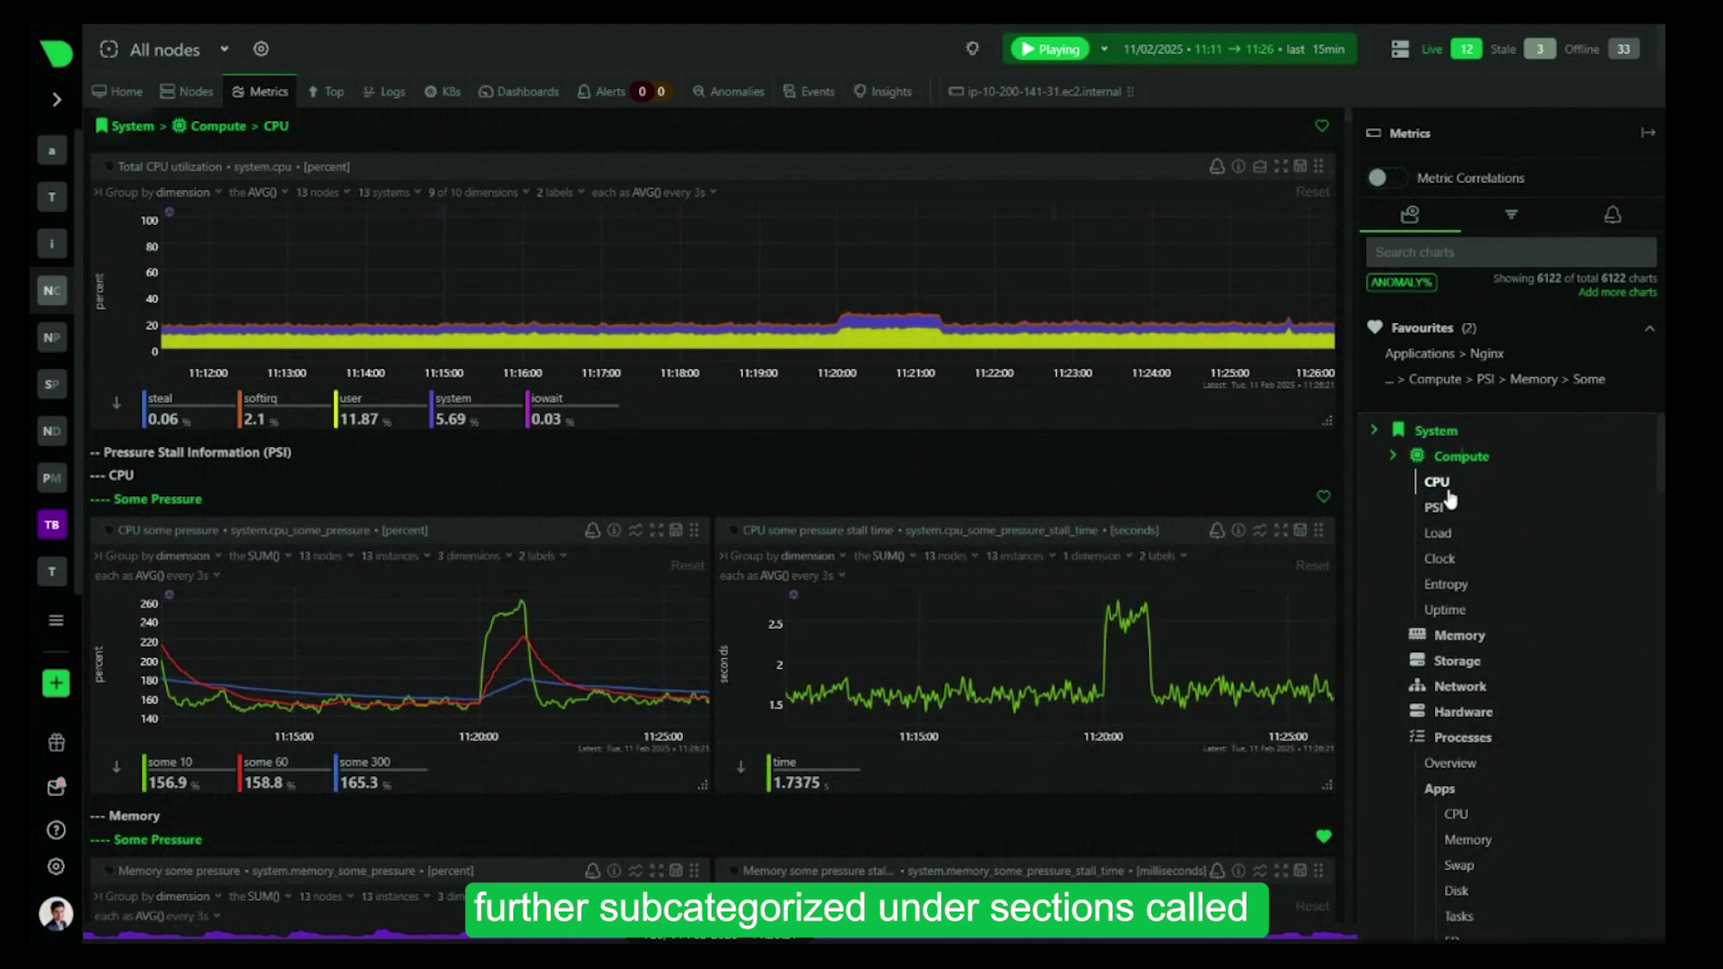
pyautogui.click(1436, 508)
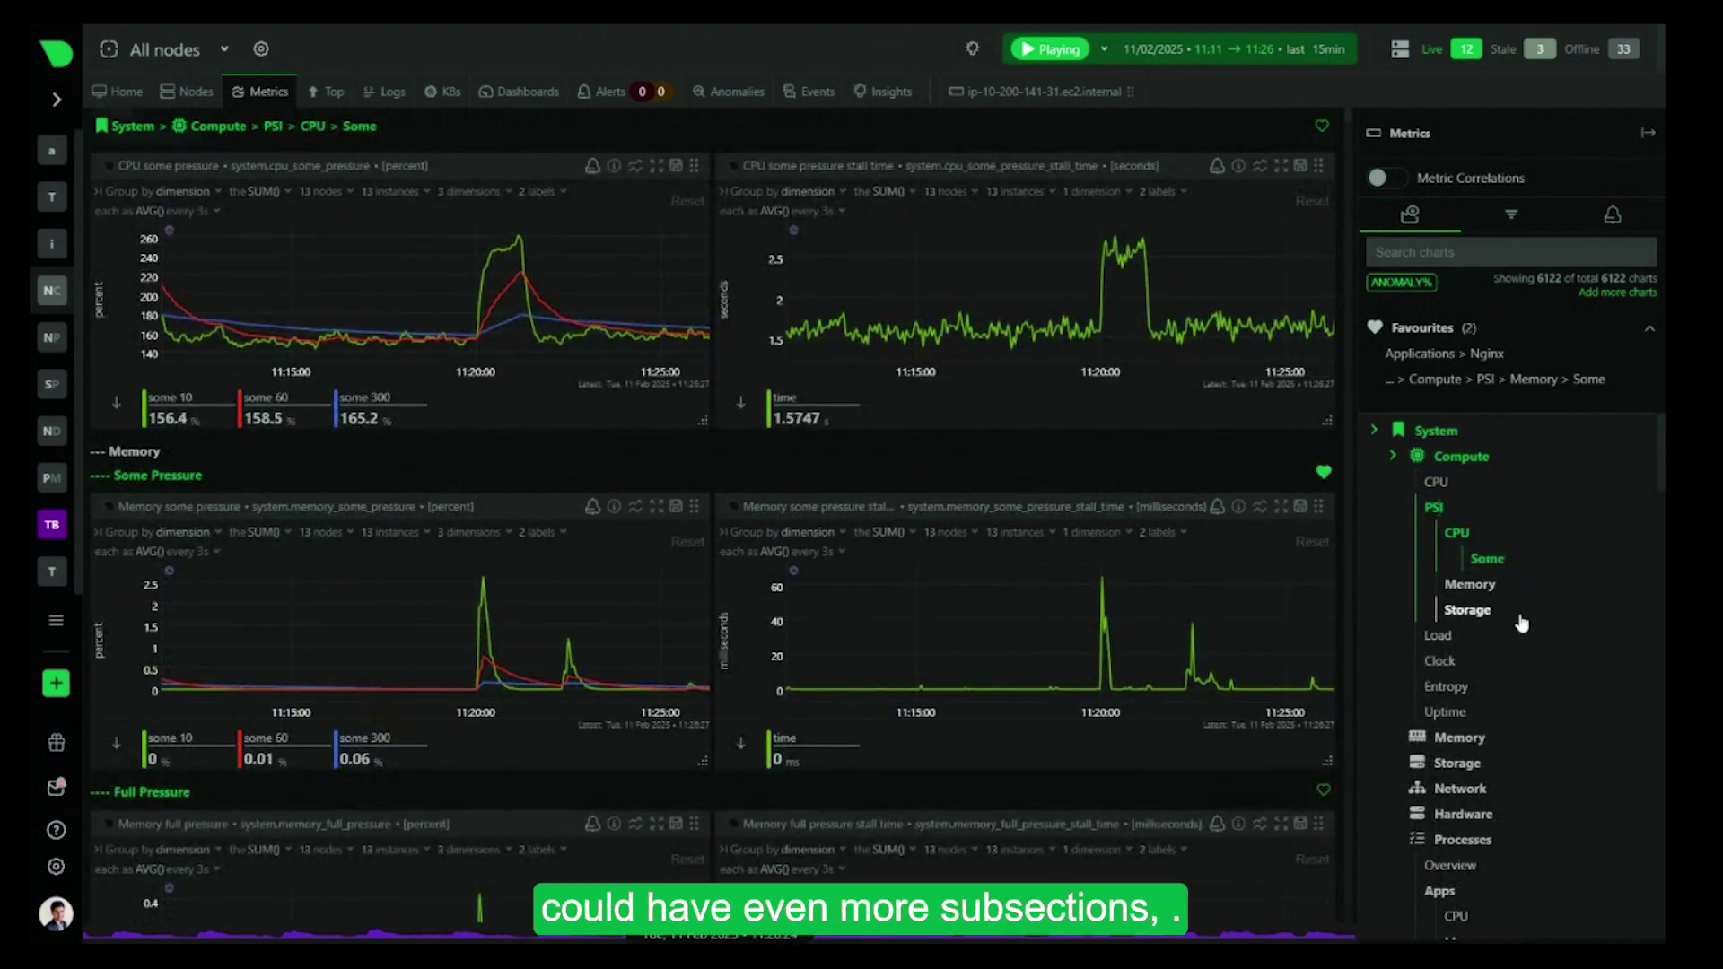
pyautogui.click(1458, 637)
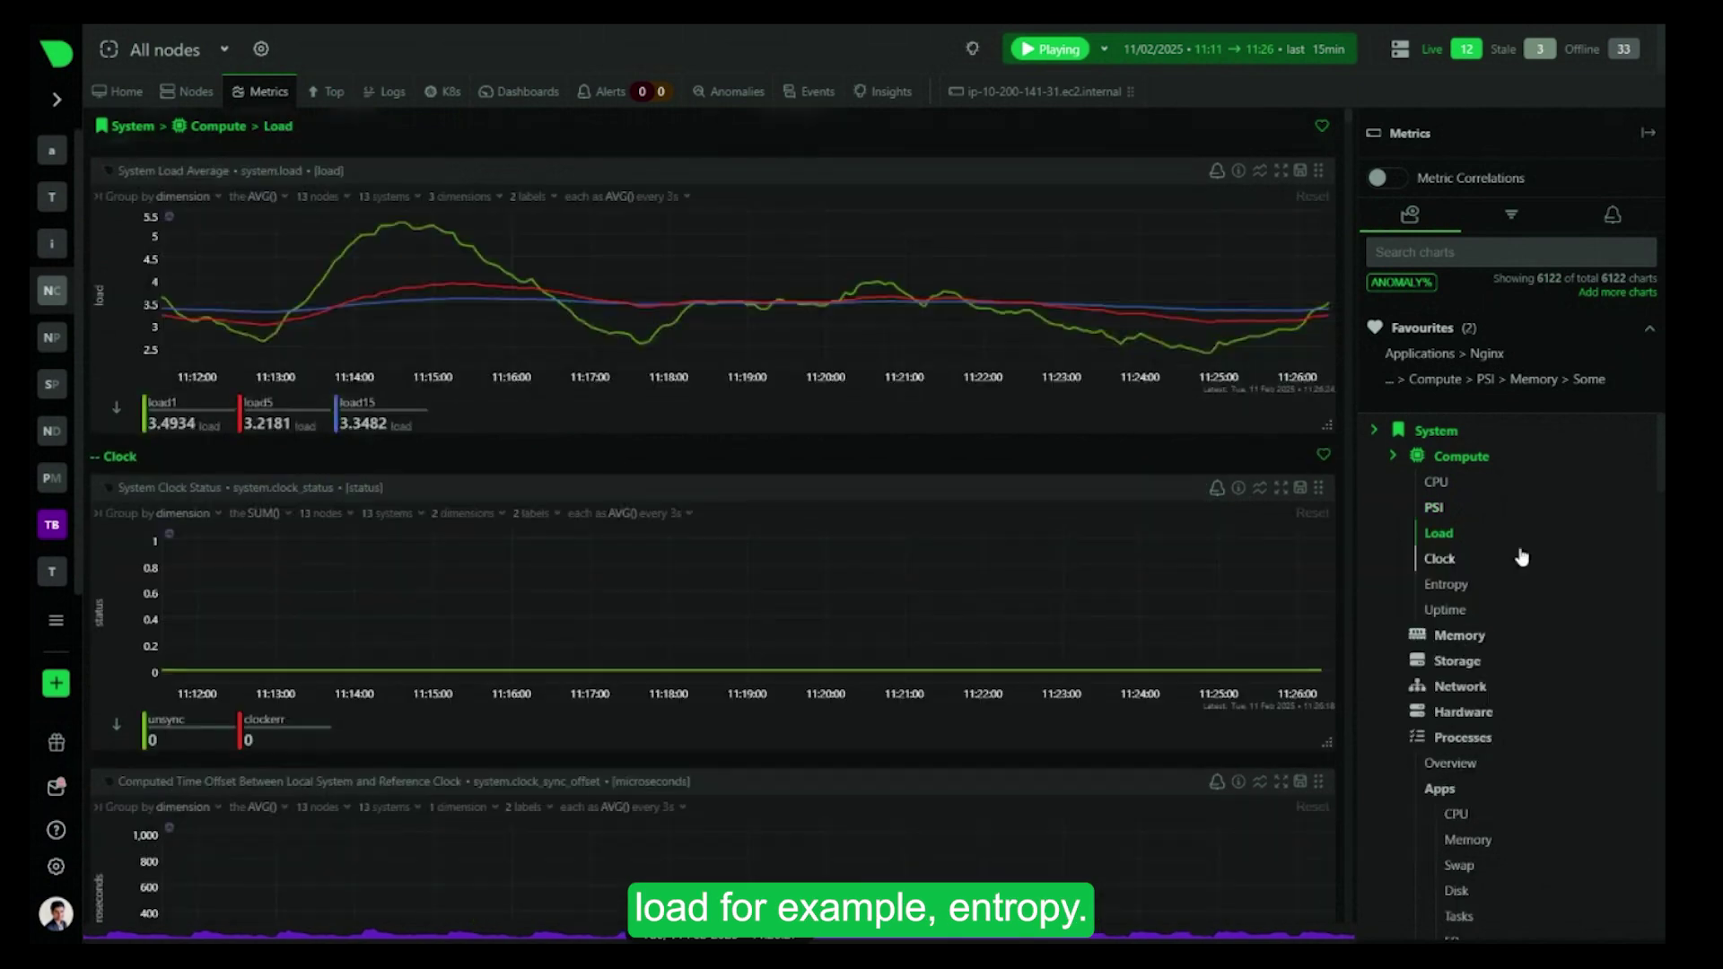
pyautogui.click(1463, 588)
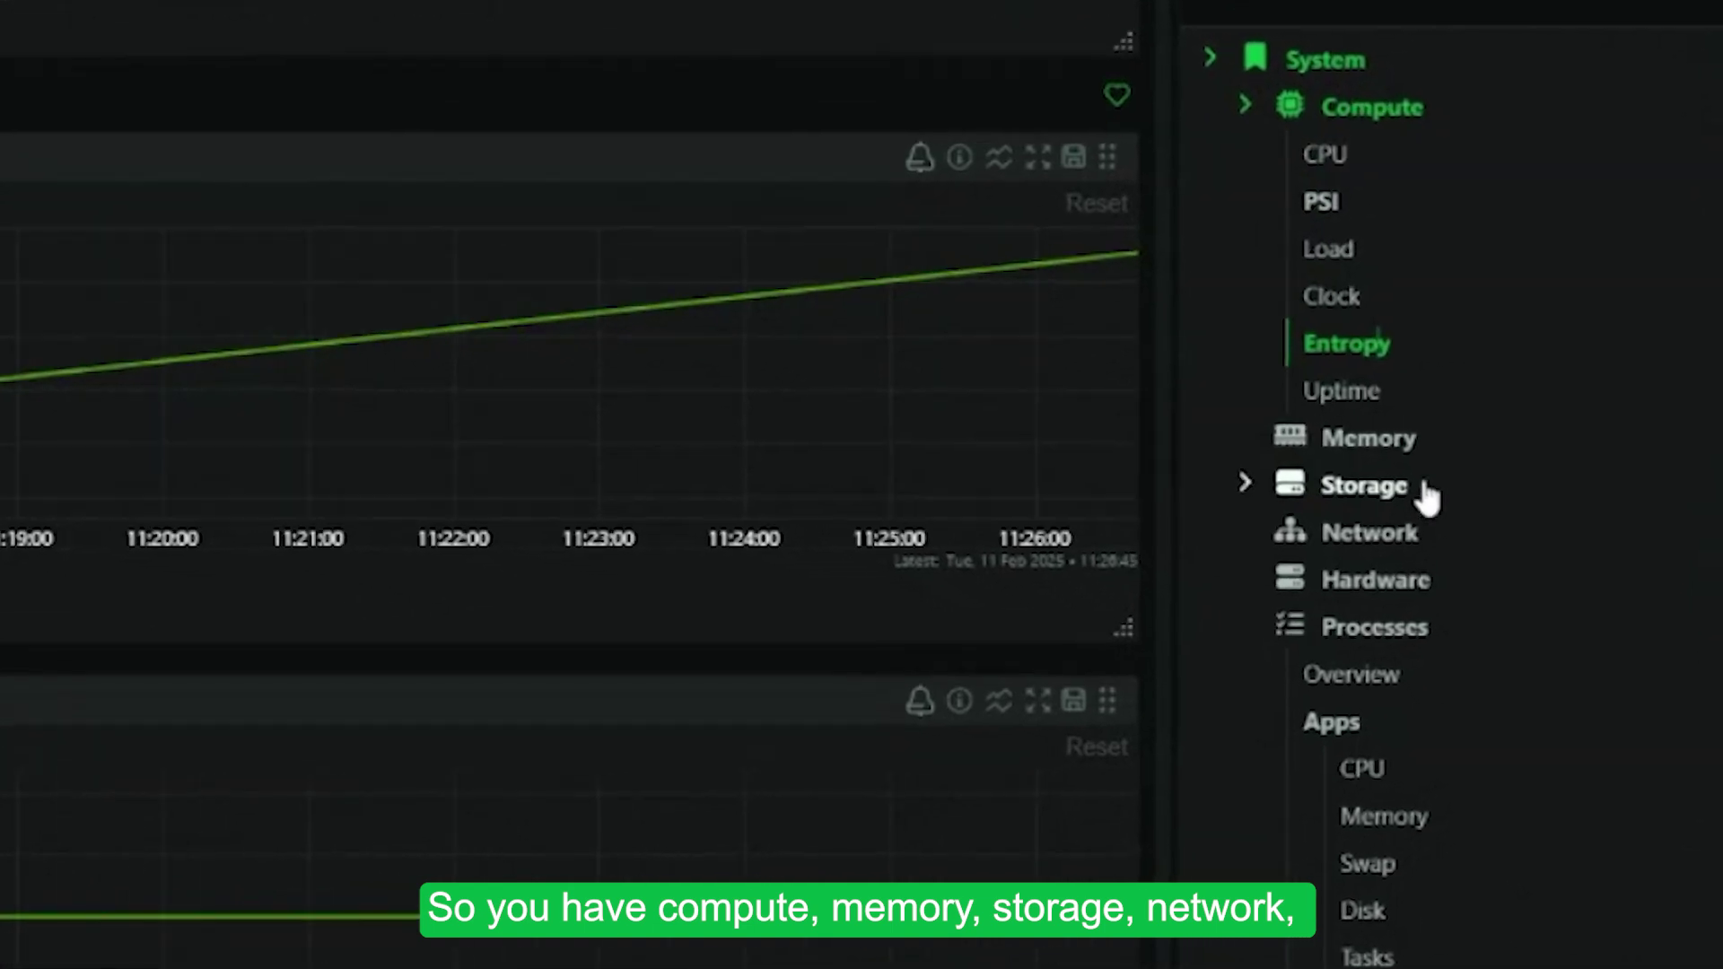
# View the system's Network charts and its Hardware charts
pyautogui.click(1413, 377)
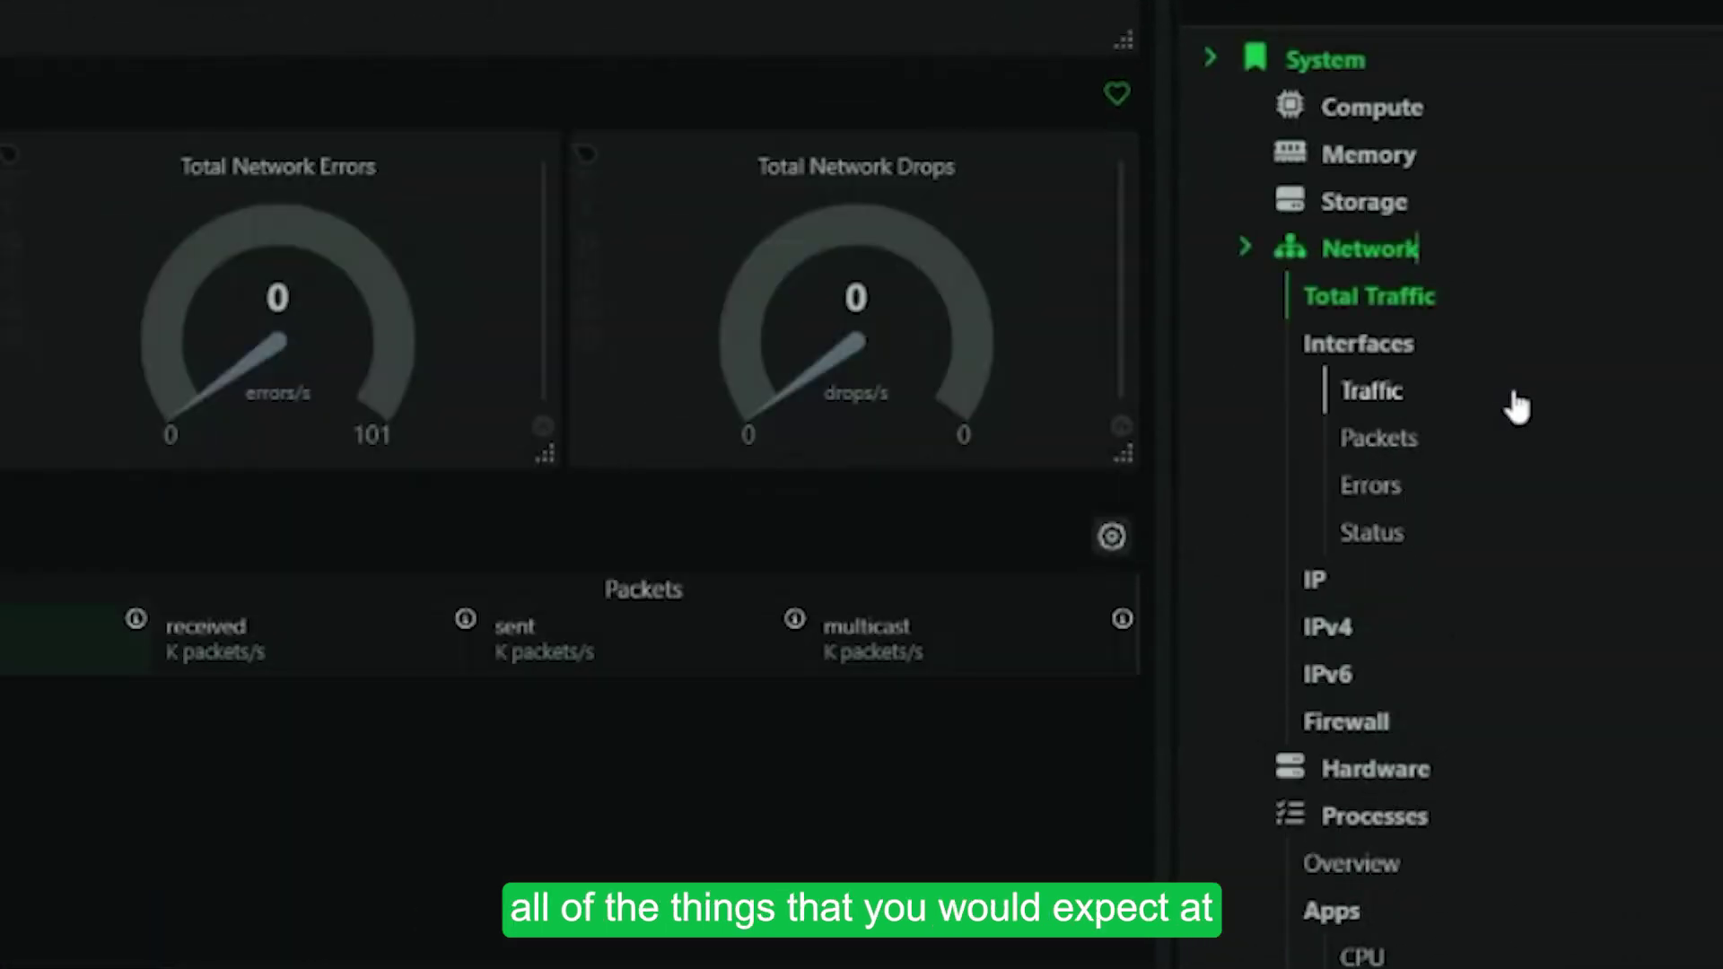
pyautogui.scroll(-5, 1517, 399)
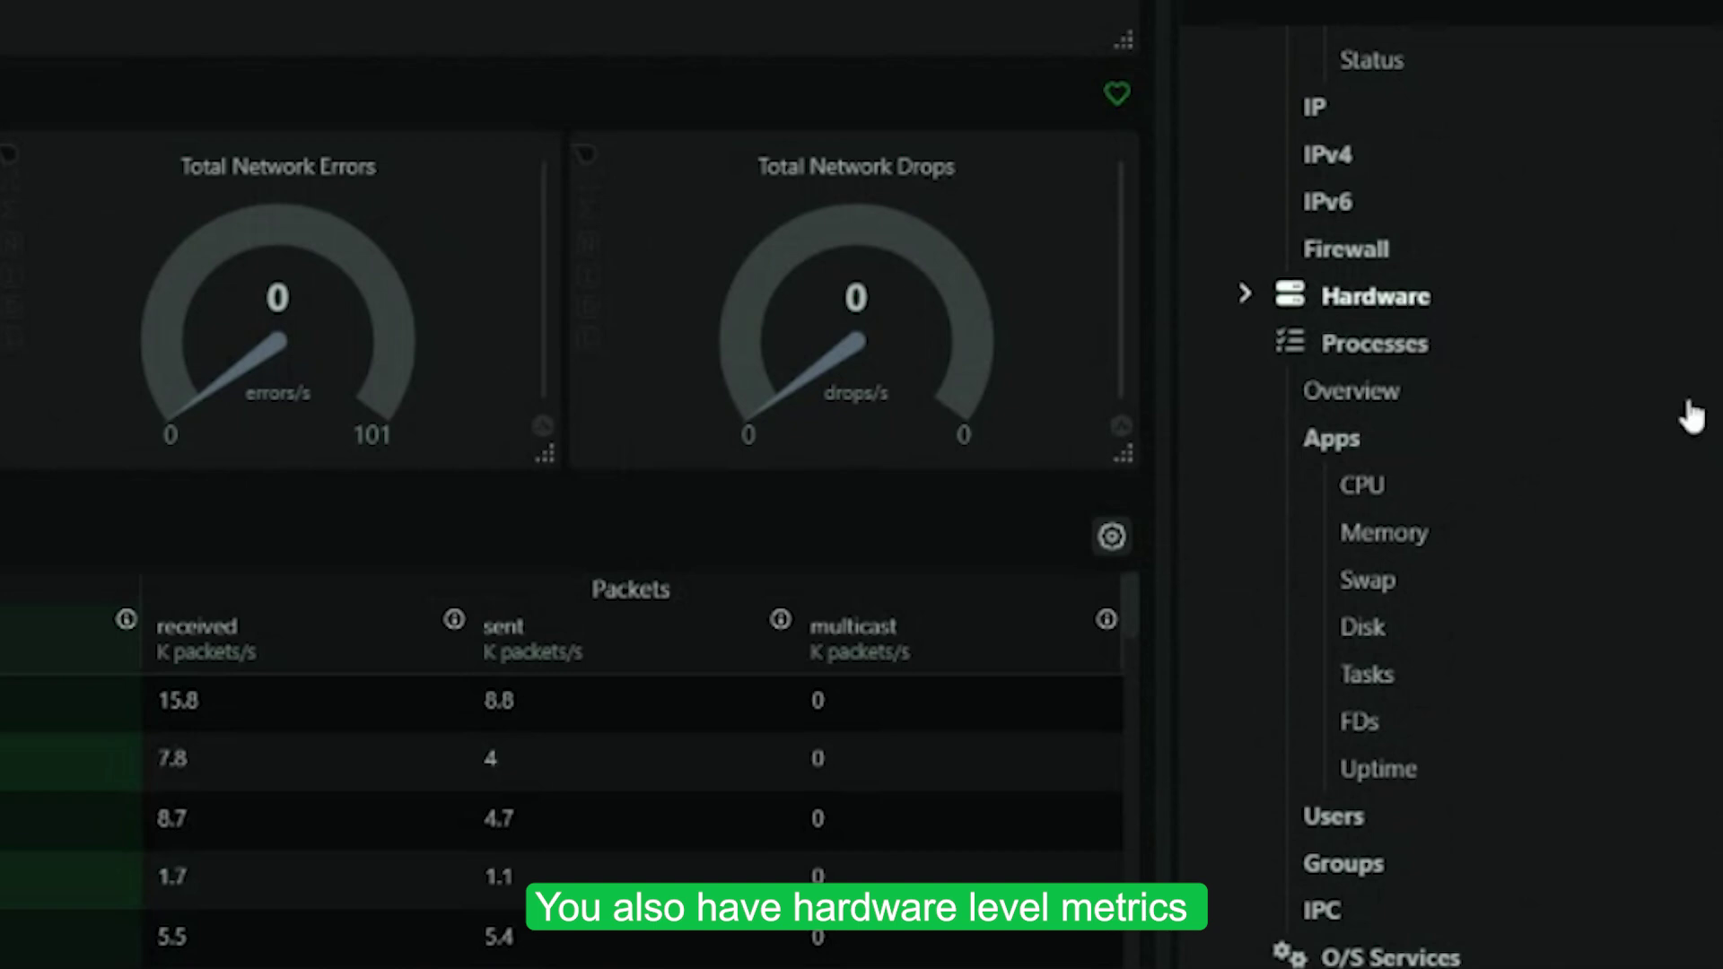
pyautogui.click(1376, 296)
pyautogui.scroll(-2, 1450, 434)
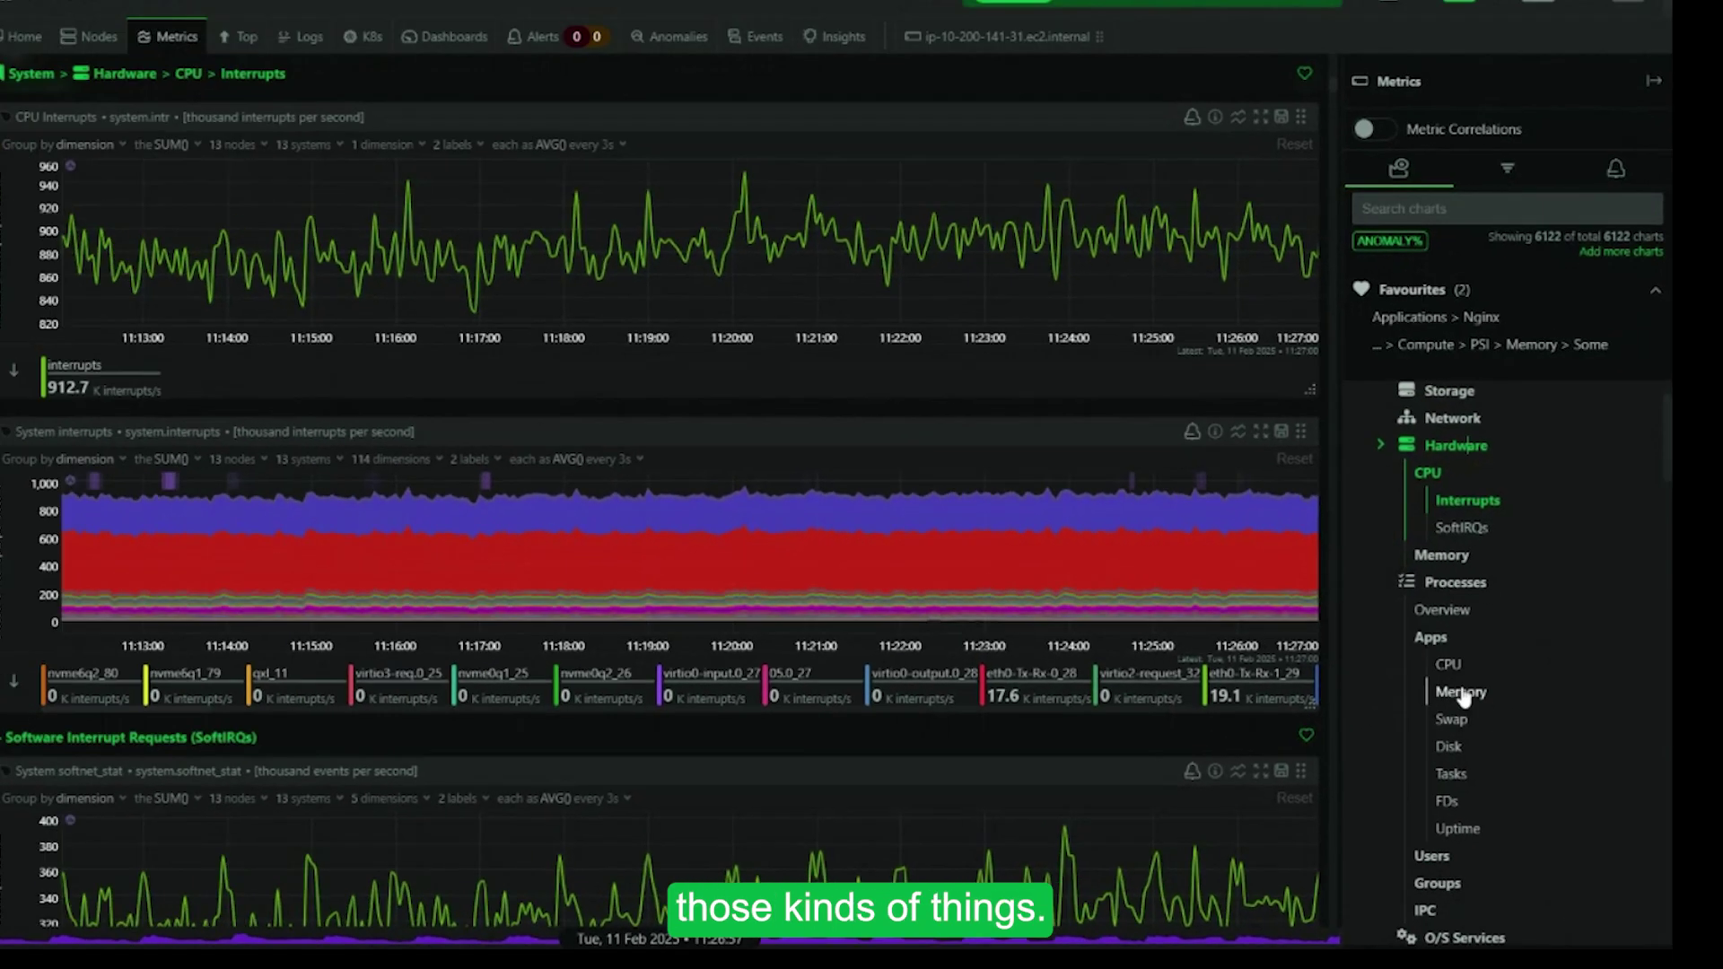
# View the Kubernetes container metrics and browse the chart sections through Synthetic to Applications
pyautogui.scroll(-2, 1390, 575)
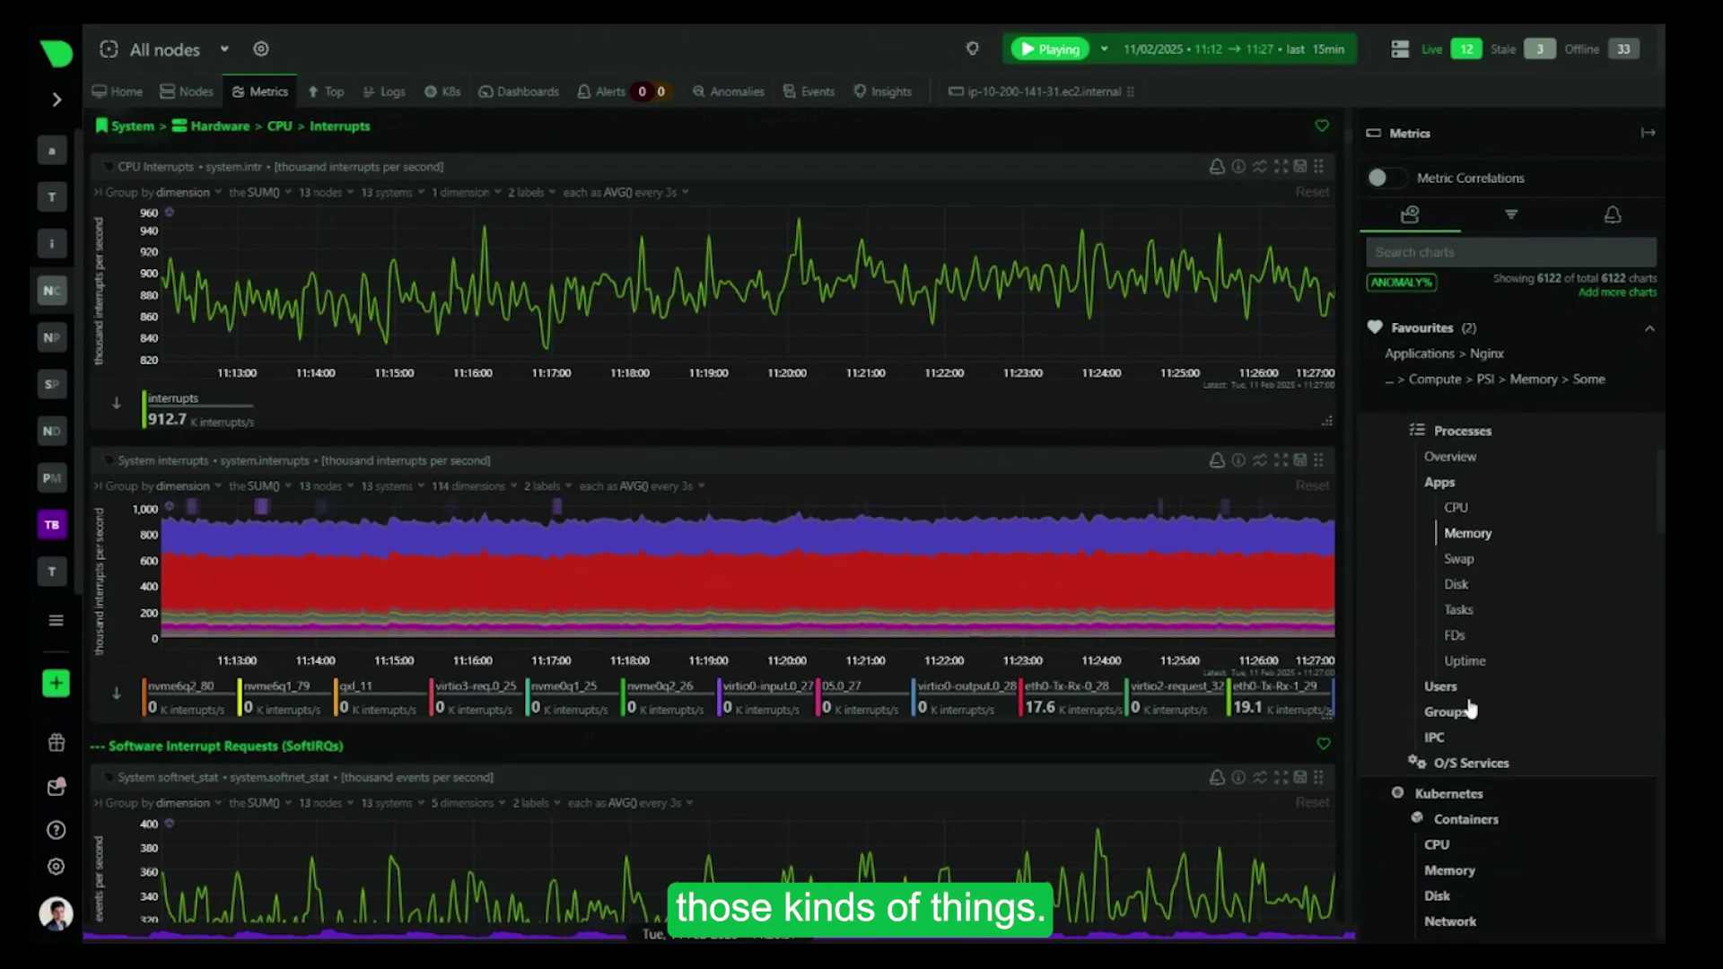
pyautogui.scroll(-4, 1472, 710)
pyautogui.click(1455, 462)
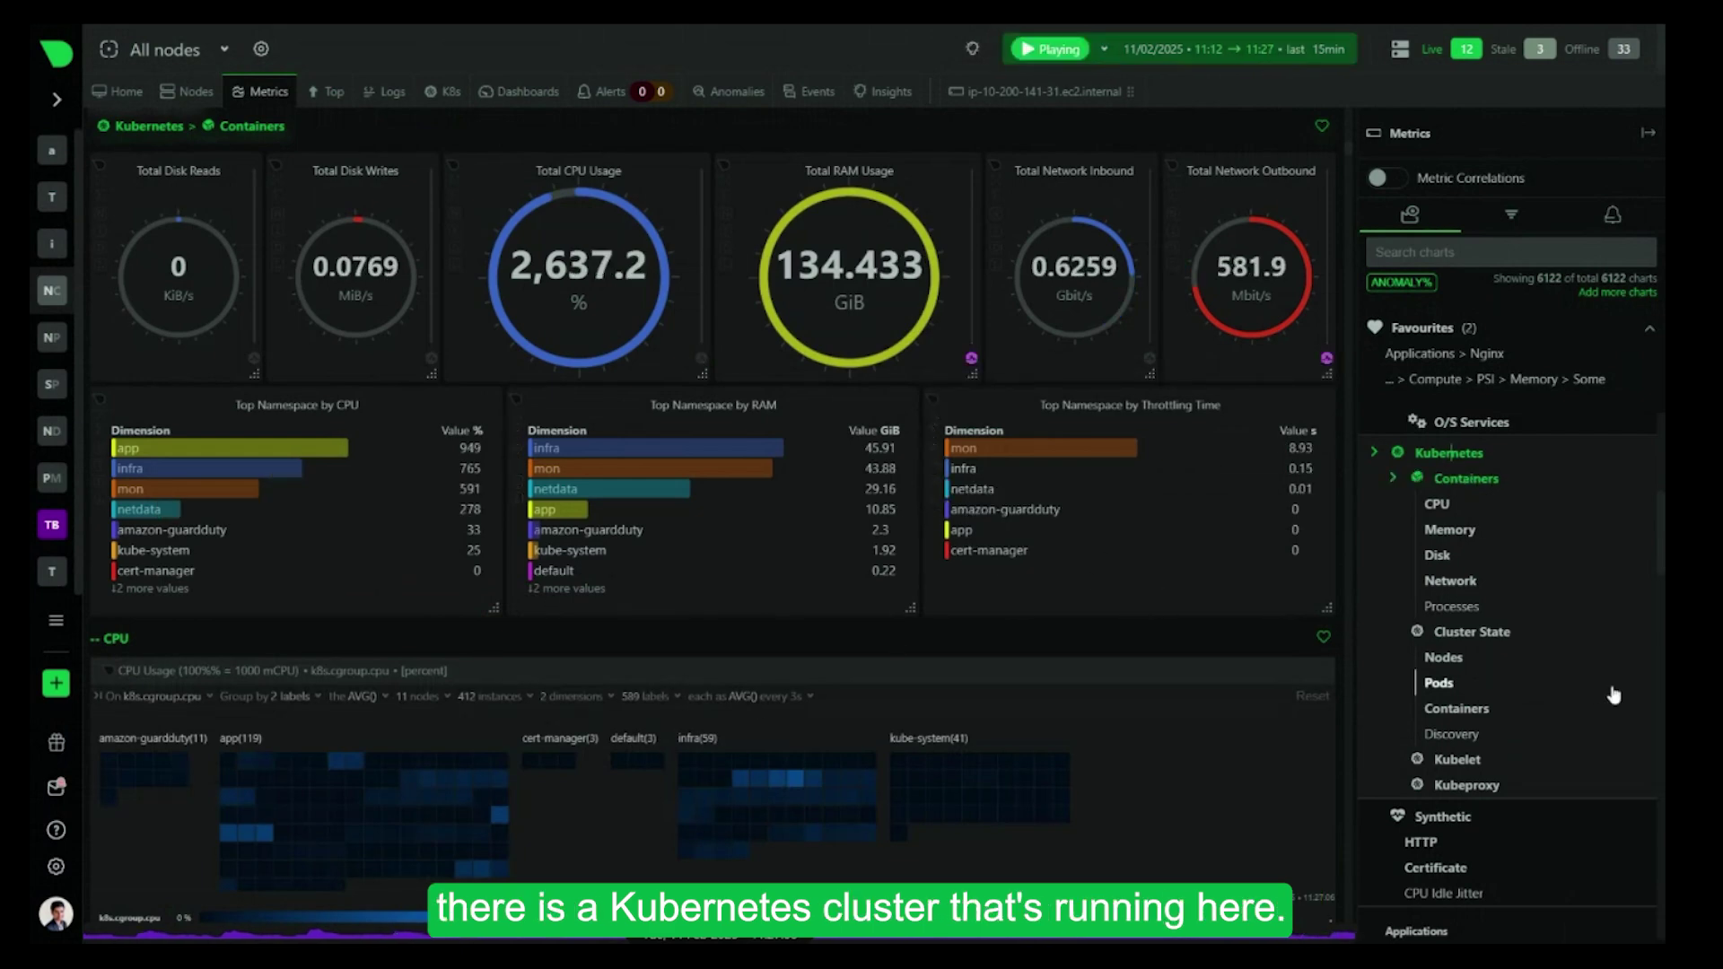
pyautogui.scroll(-3, 1614, 693)
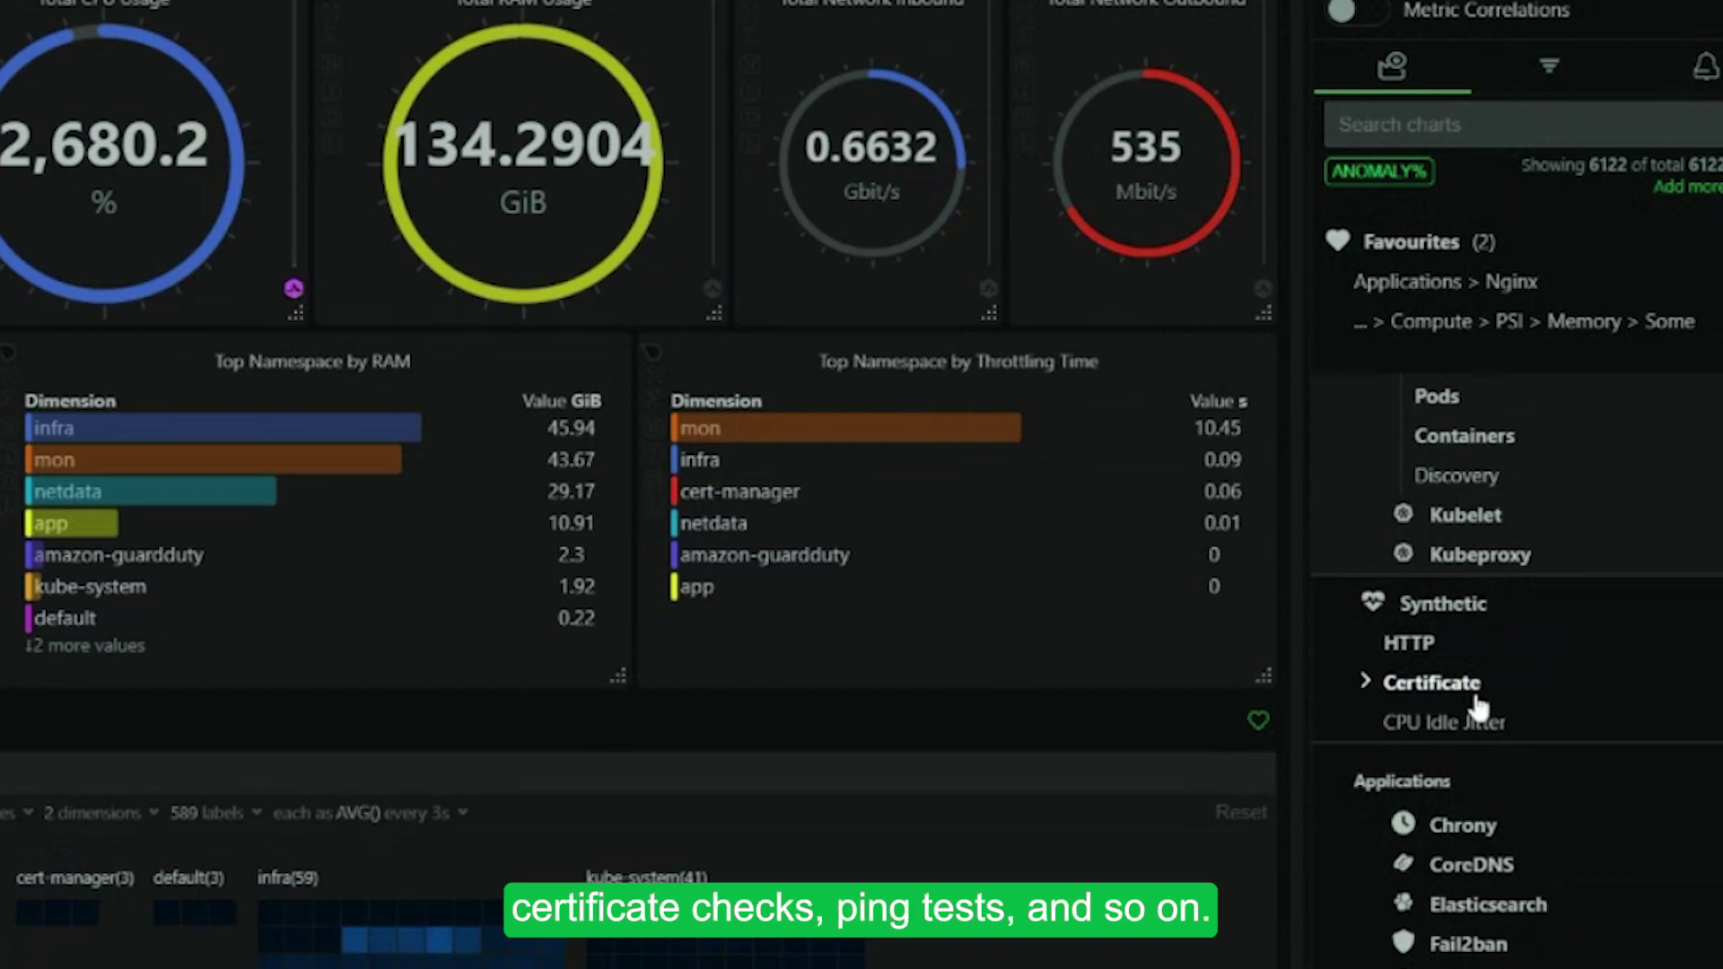
pyautogui.scroll(-5, 1597, 666)
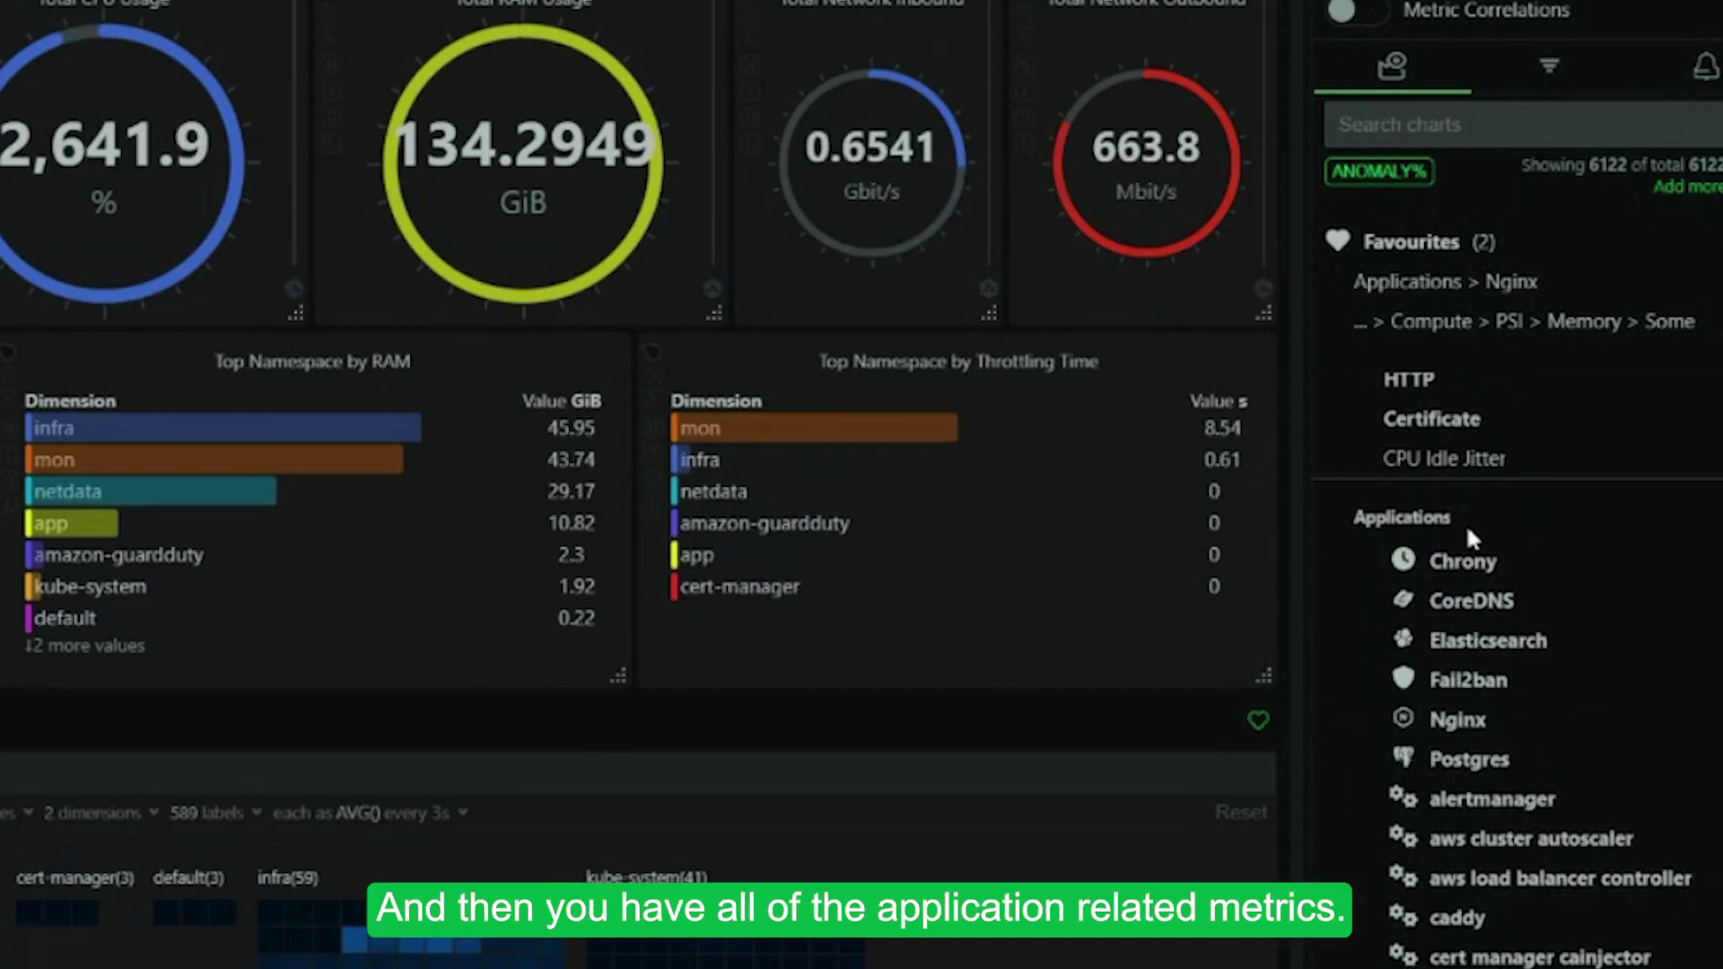
# Open the Postgres application dashboard and view its connections time-series charts down to Connections in each state
pyautogui.scroll(-3, 1467, 525)
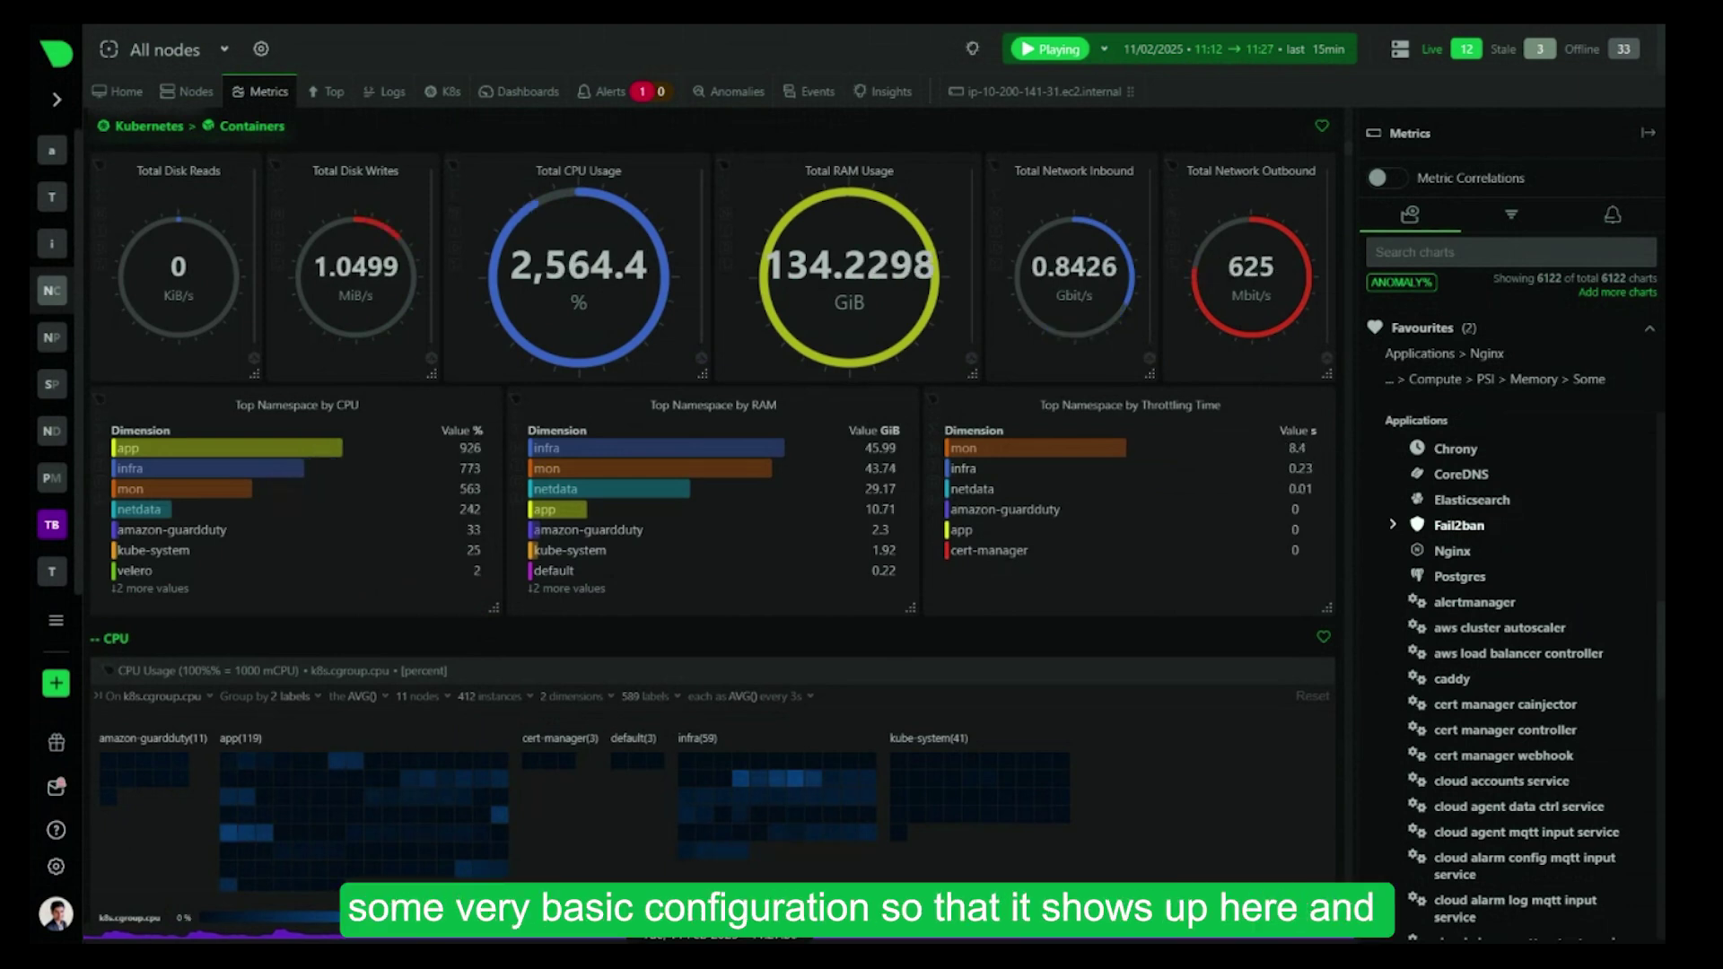
pyautogui.click(1459, 576)
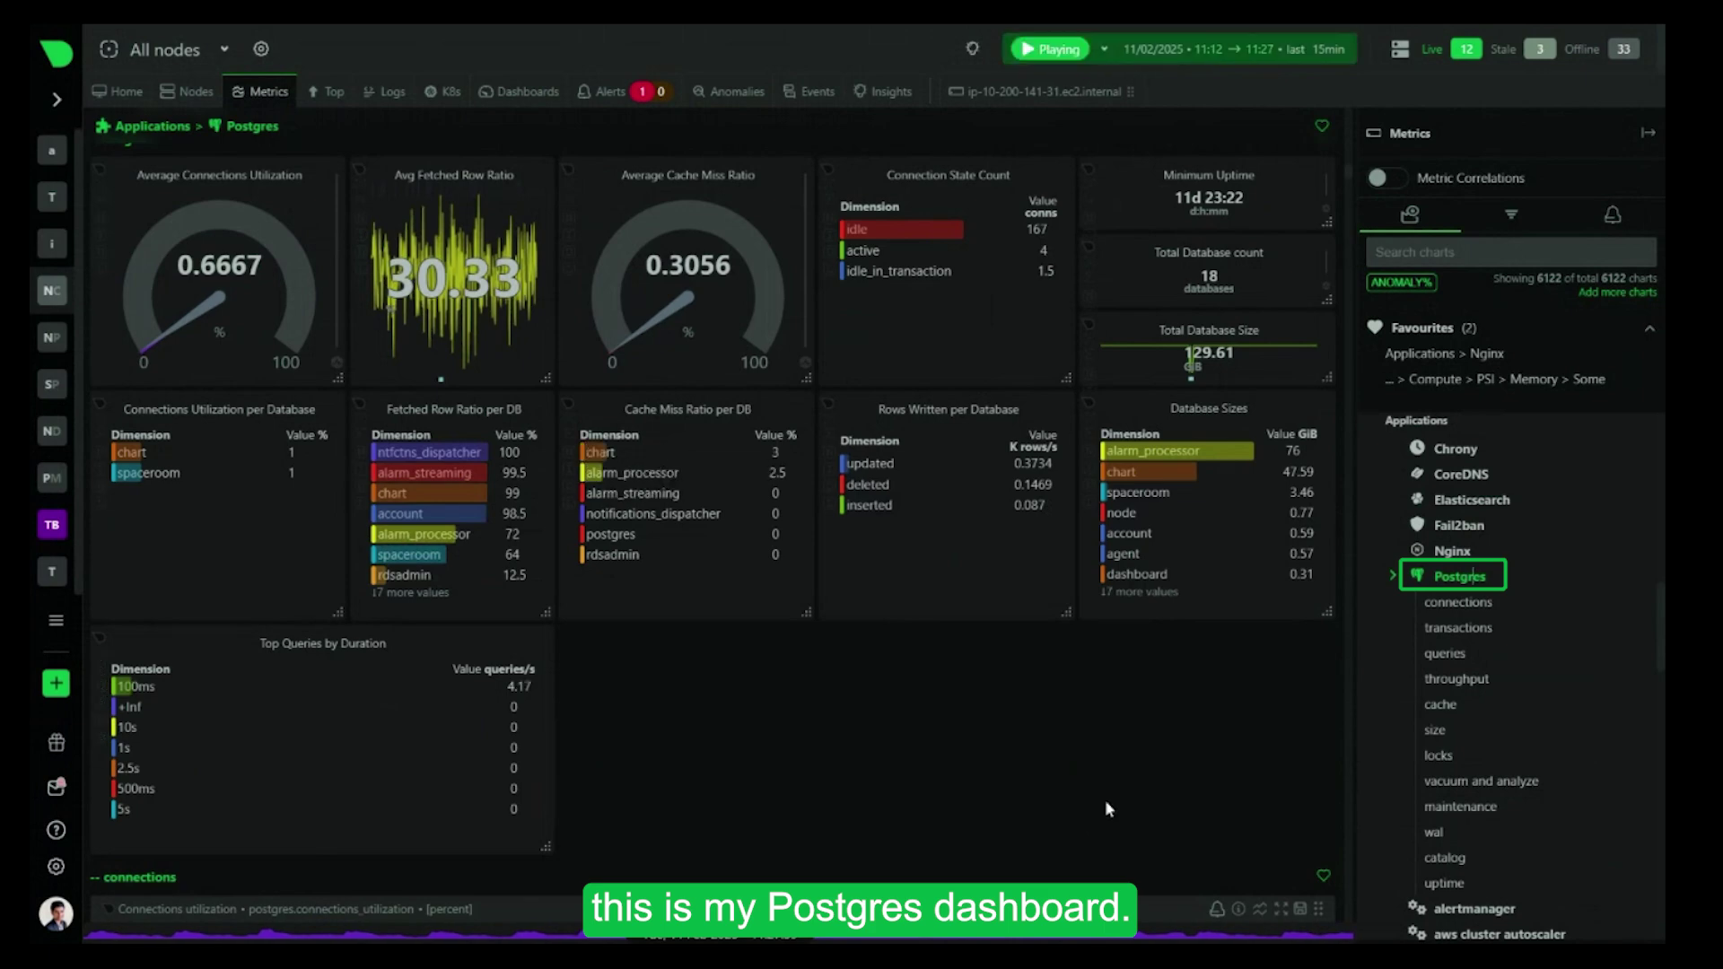
pyautogui.click(1441, 705)
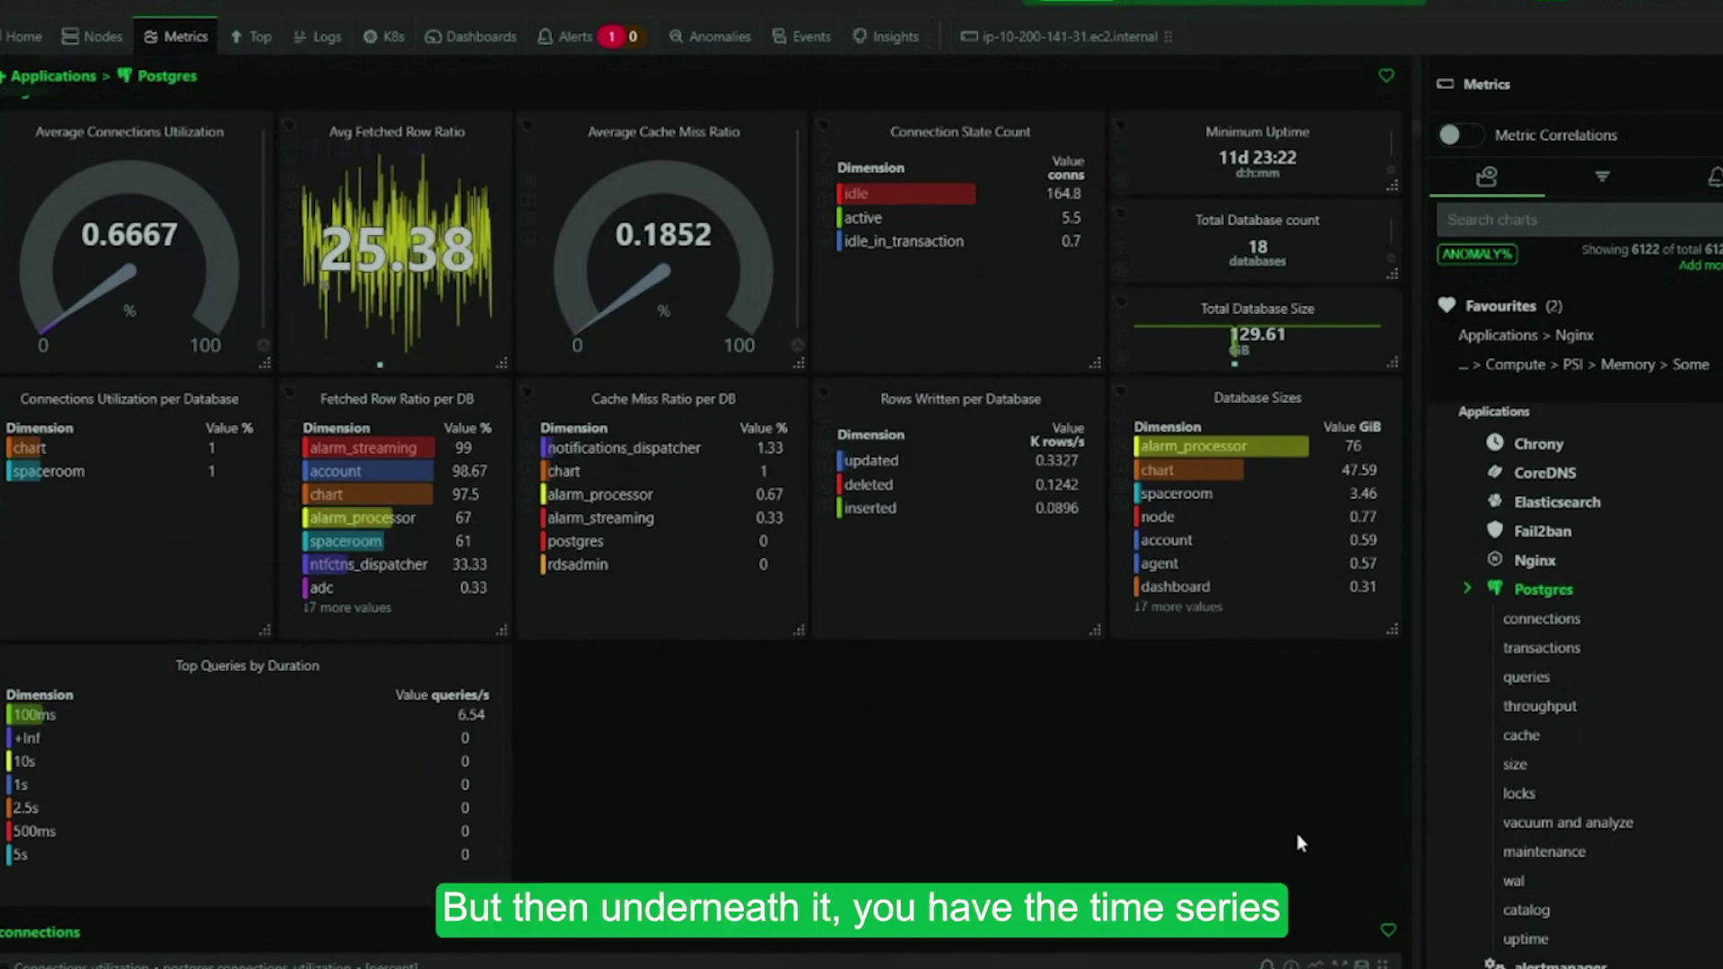
pyautogui.scroll(-10, 1302, 808)
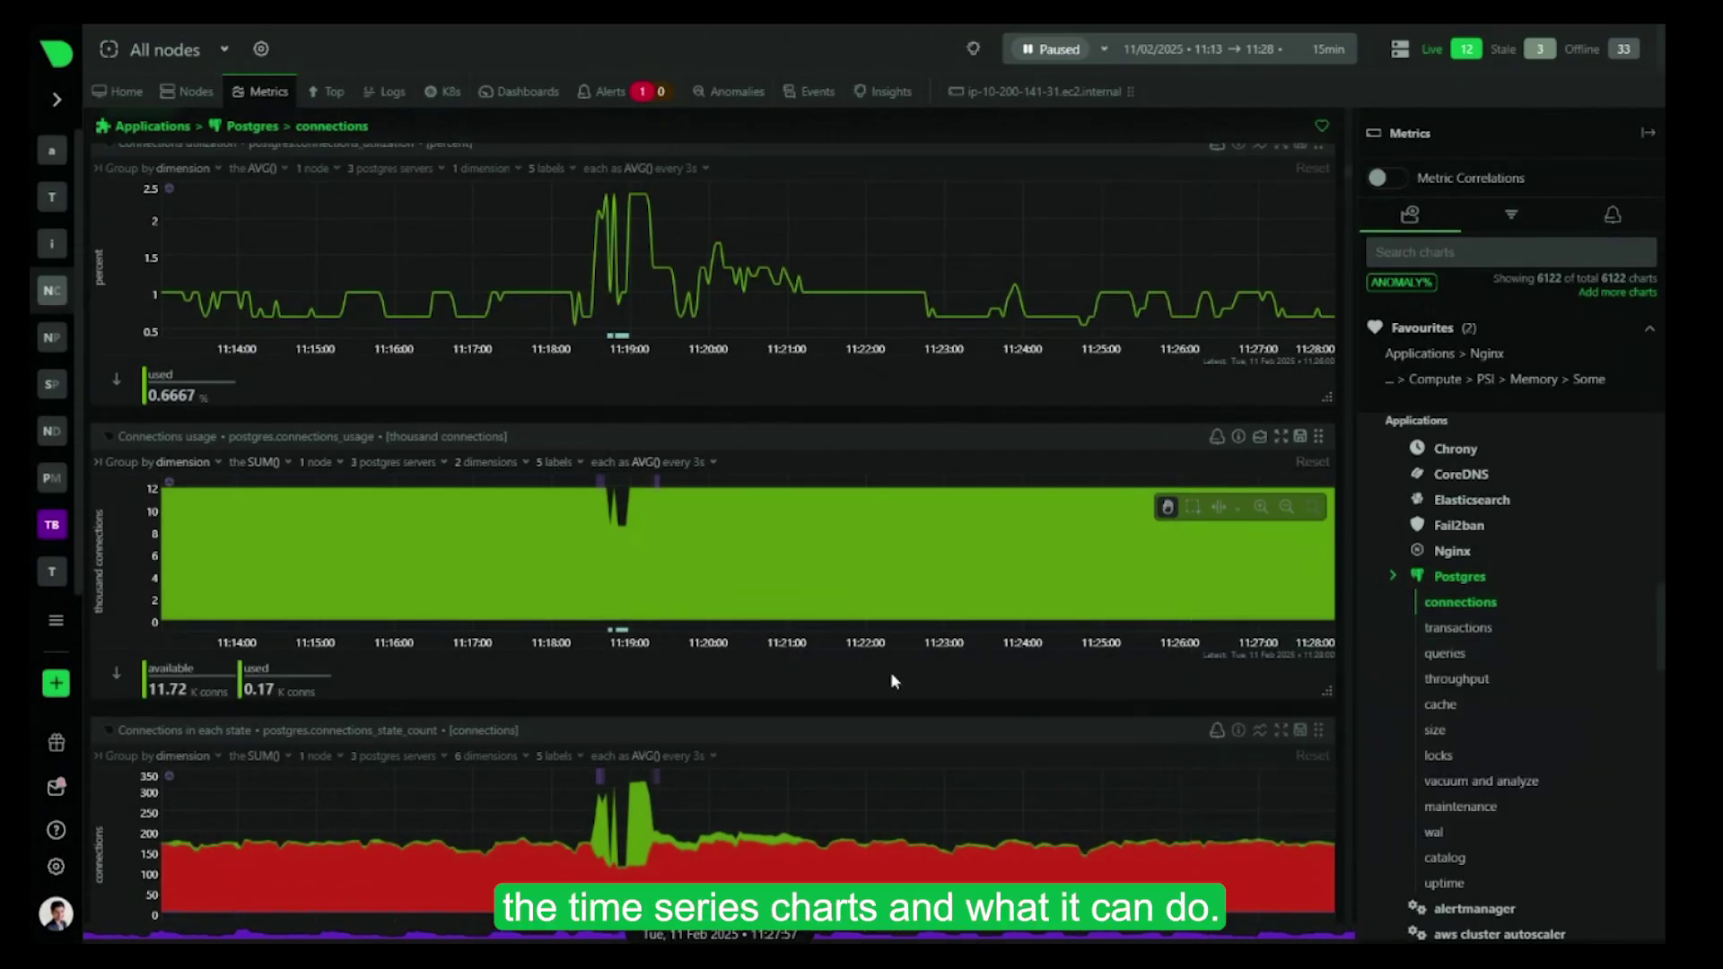
pyautogui.scroll(-5, 879, 699)
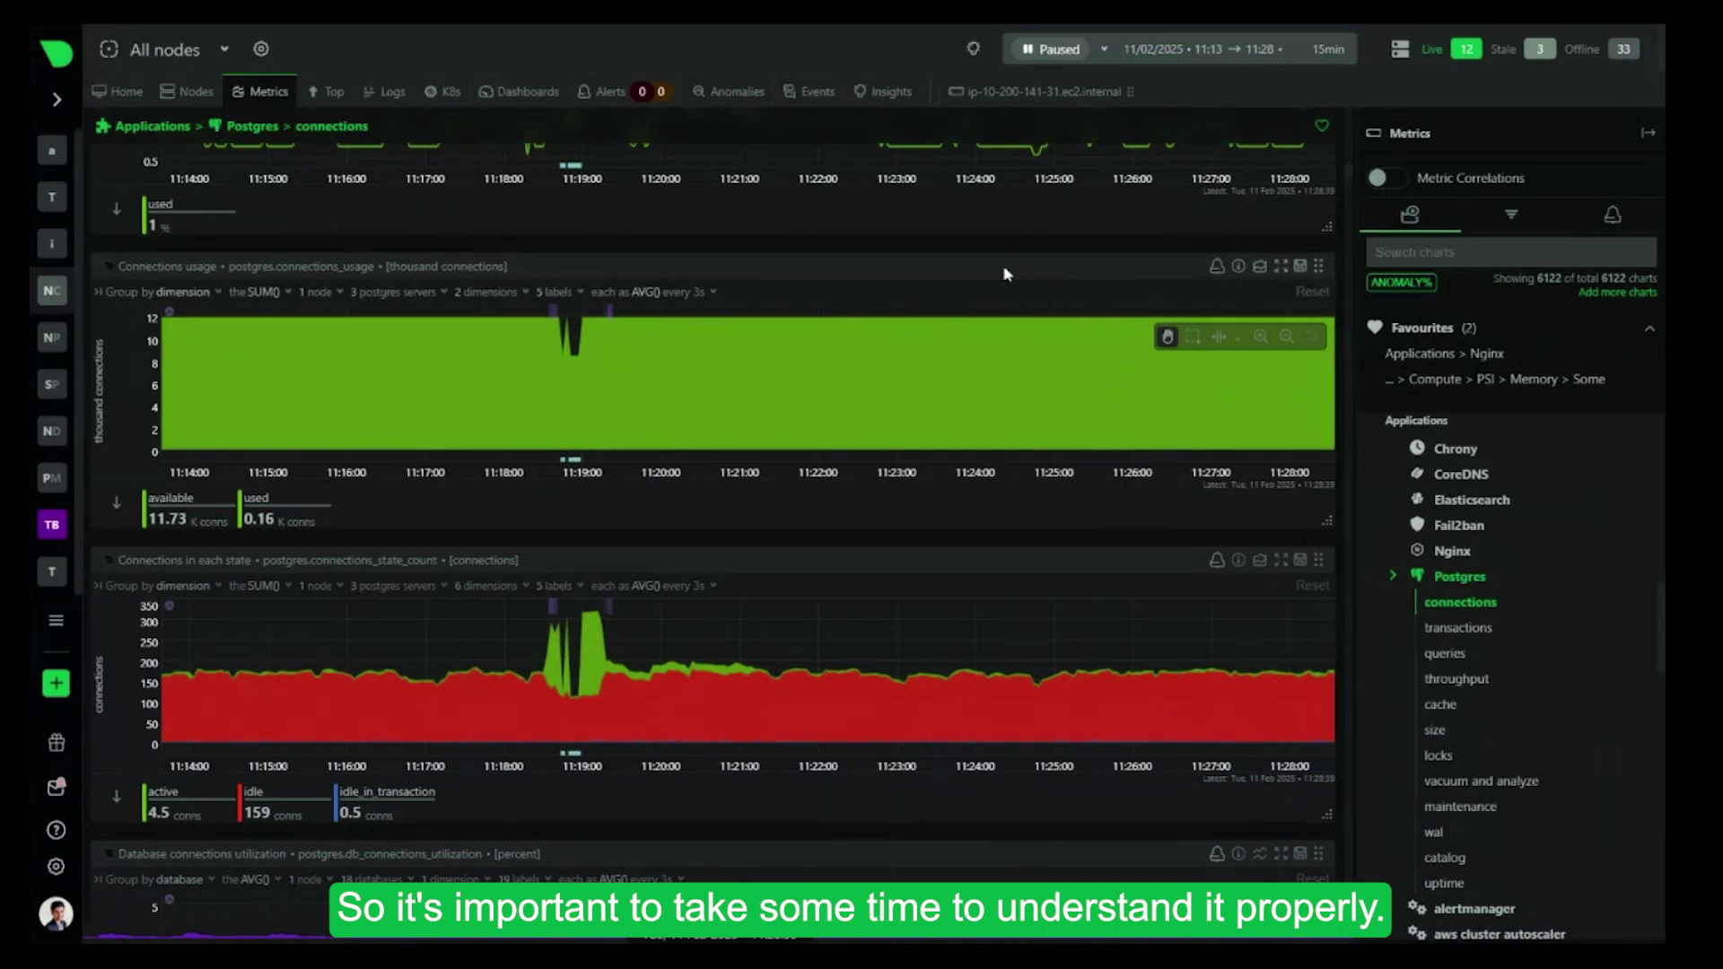
pyautogui.moveTo(594, 660)
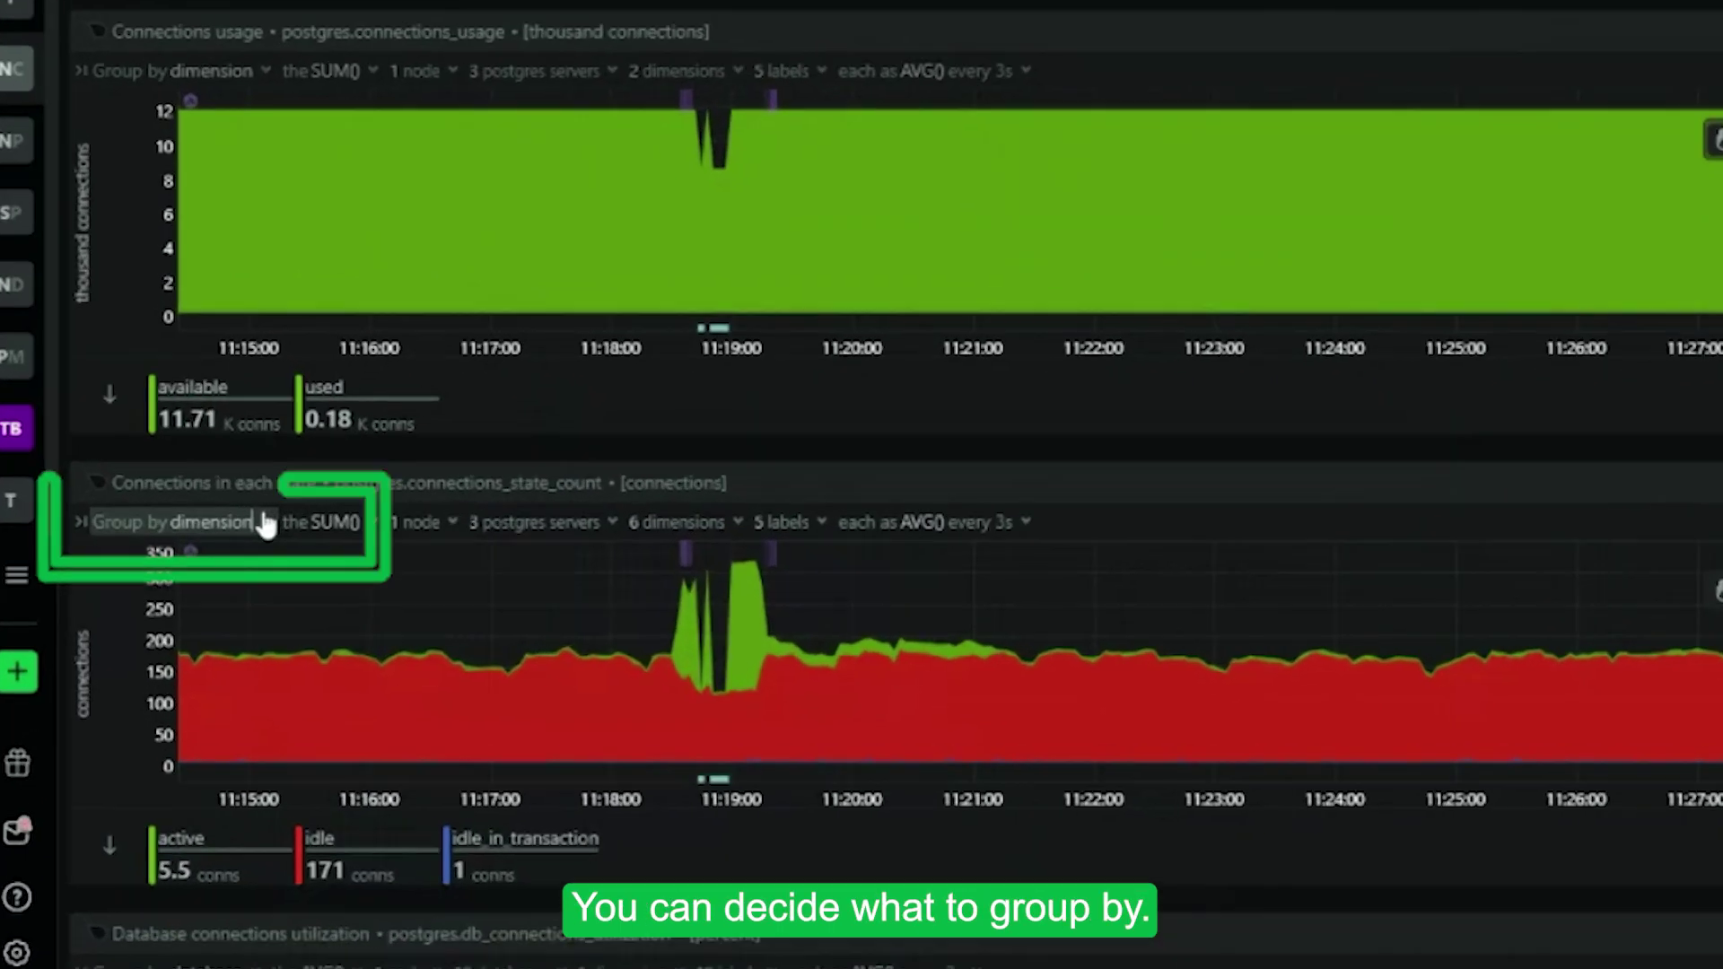
# Check the group-by and aggregation function options of the Connections in each state chart, keeping dimension and Sum
pyautogui.click(175, 585)
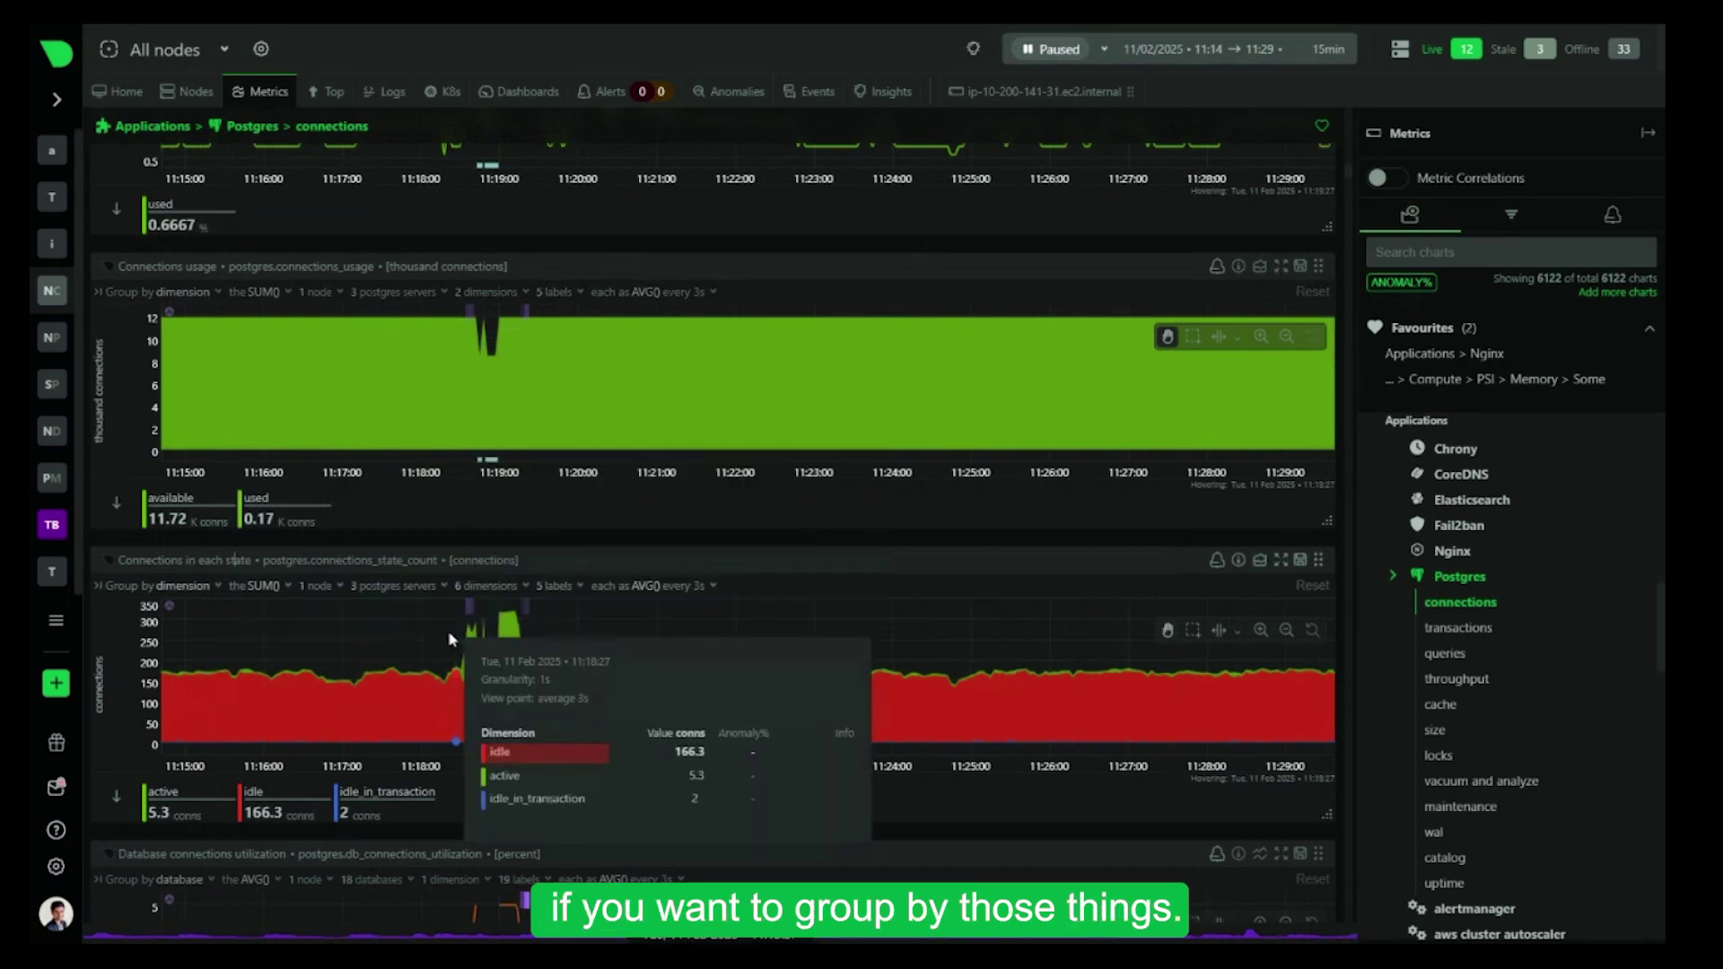
pyautogui.click(284, 590)
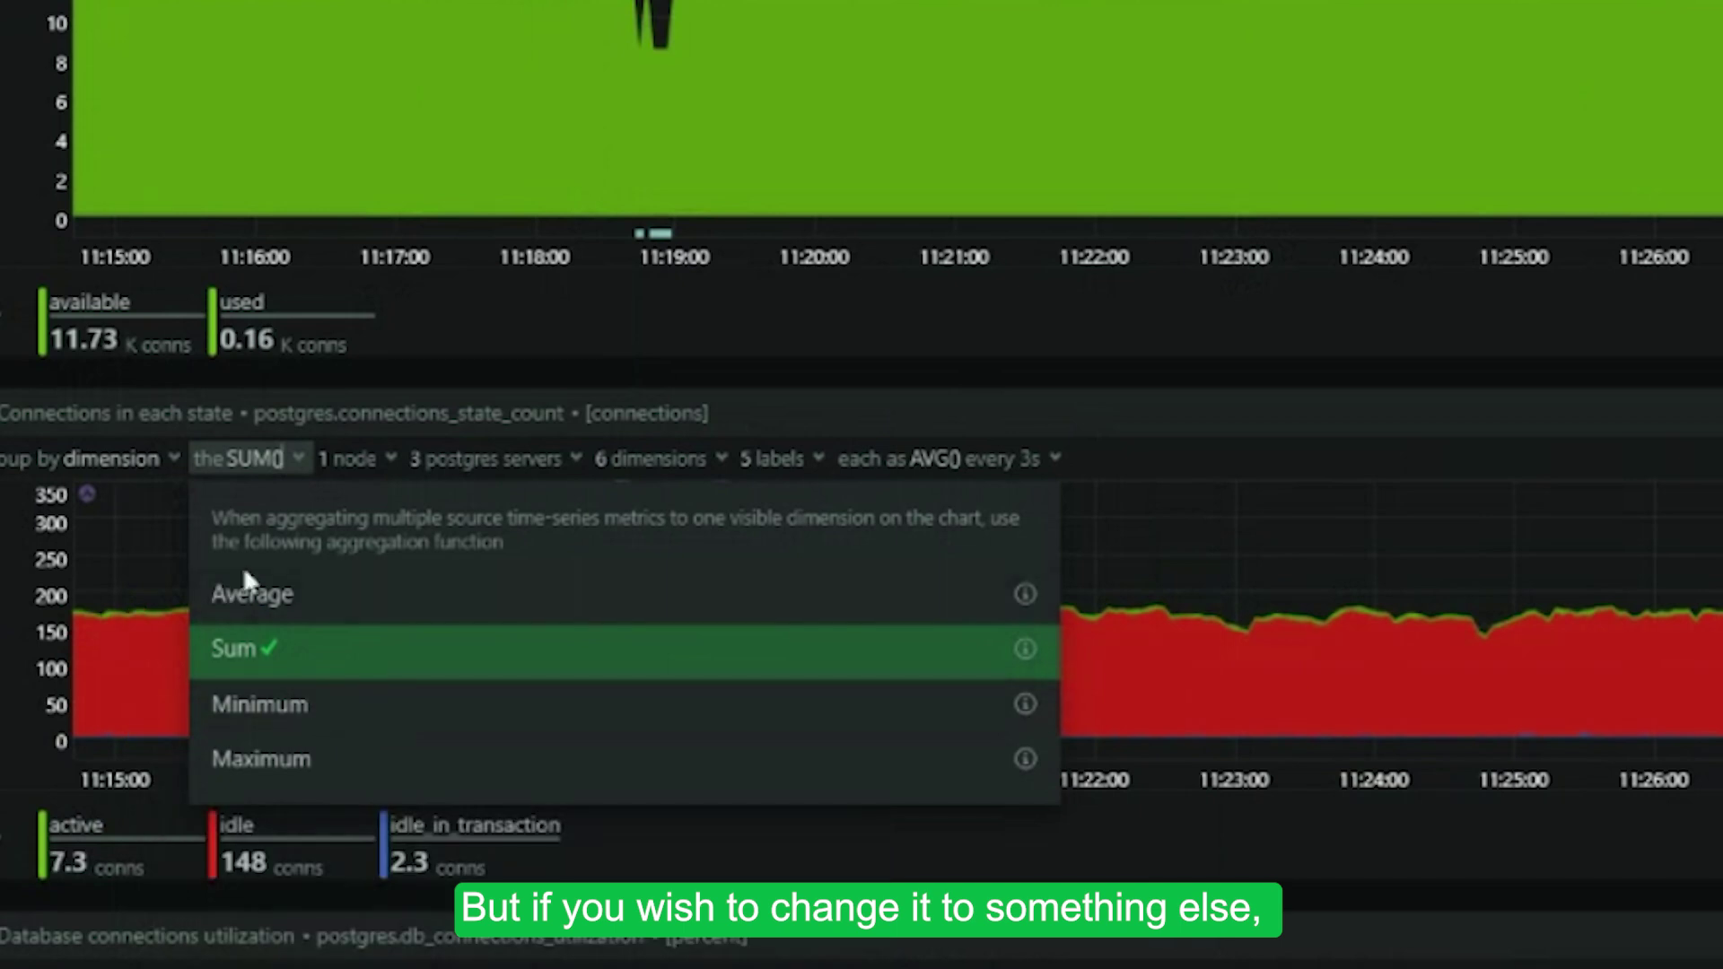
pyautogui.click(515, 363)
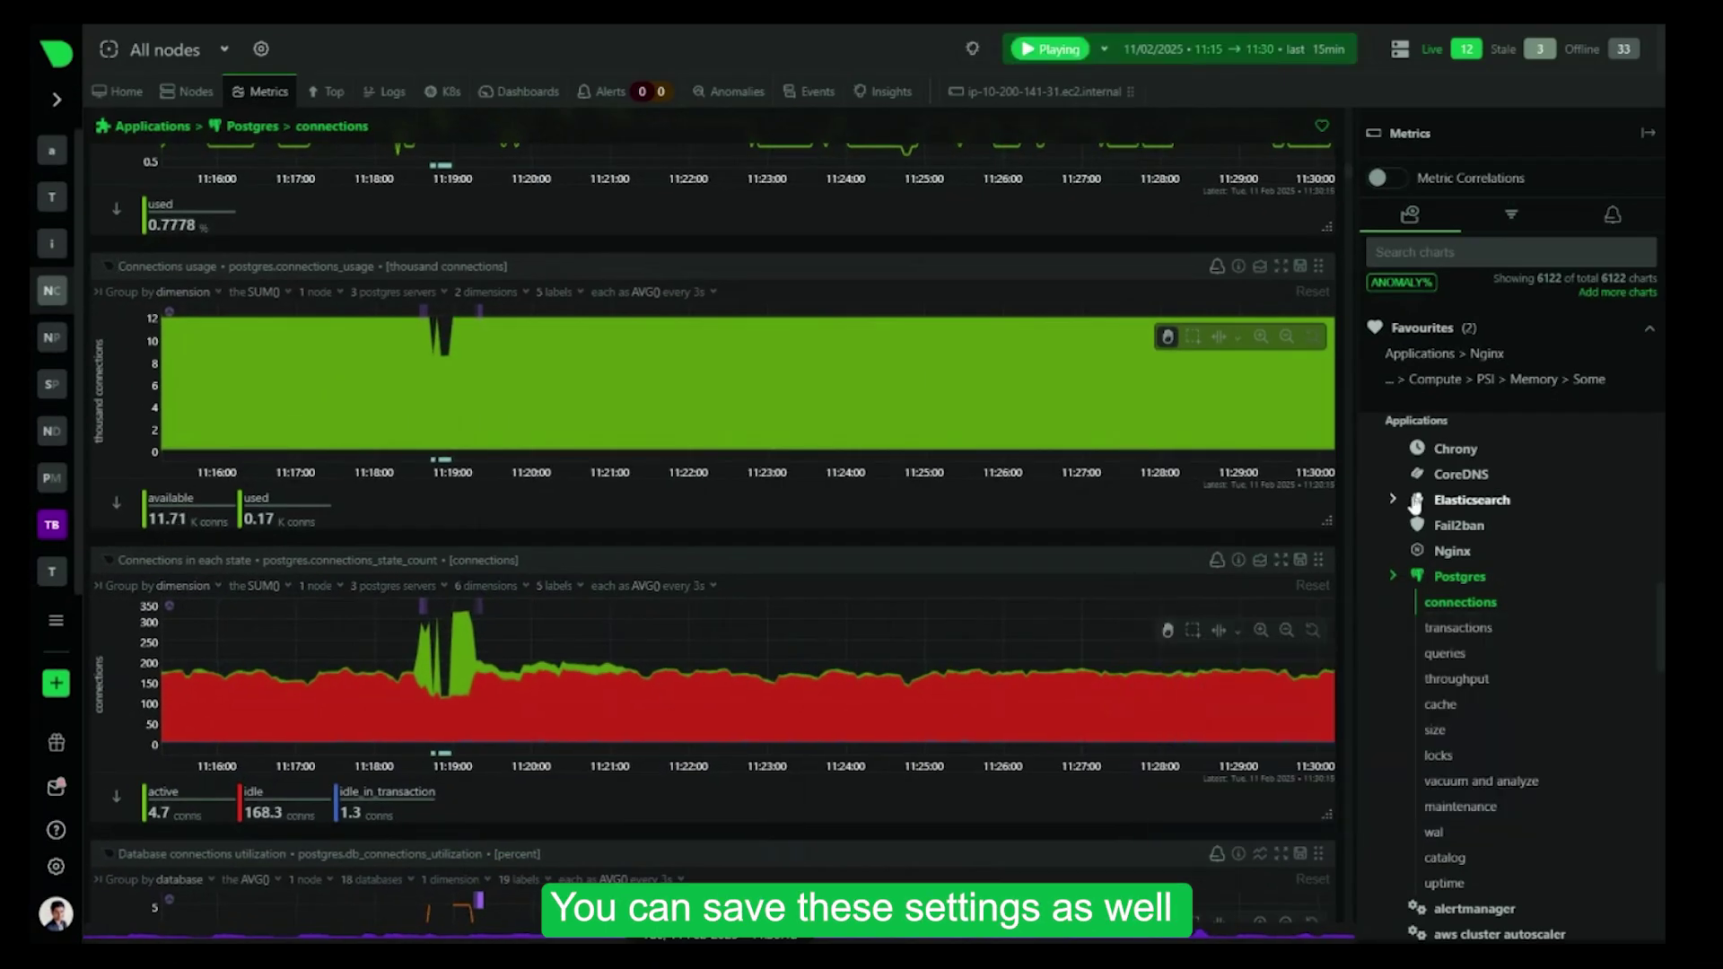
# Check the node, Postgres server, dimension and label filters and the time aggregation options of the Connections in each state chart
pyautogui.click(334, 588)
pyautogui.click(393, 586)
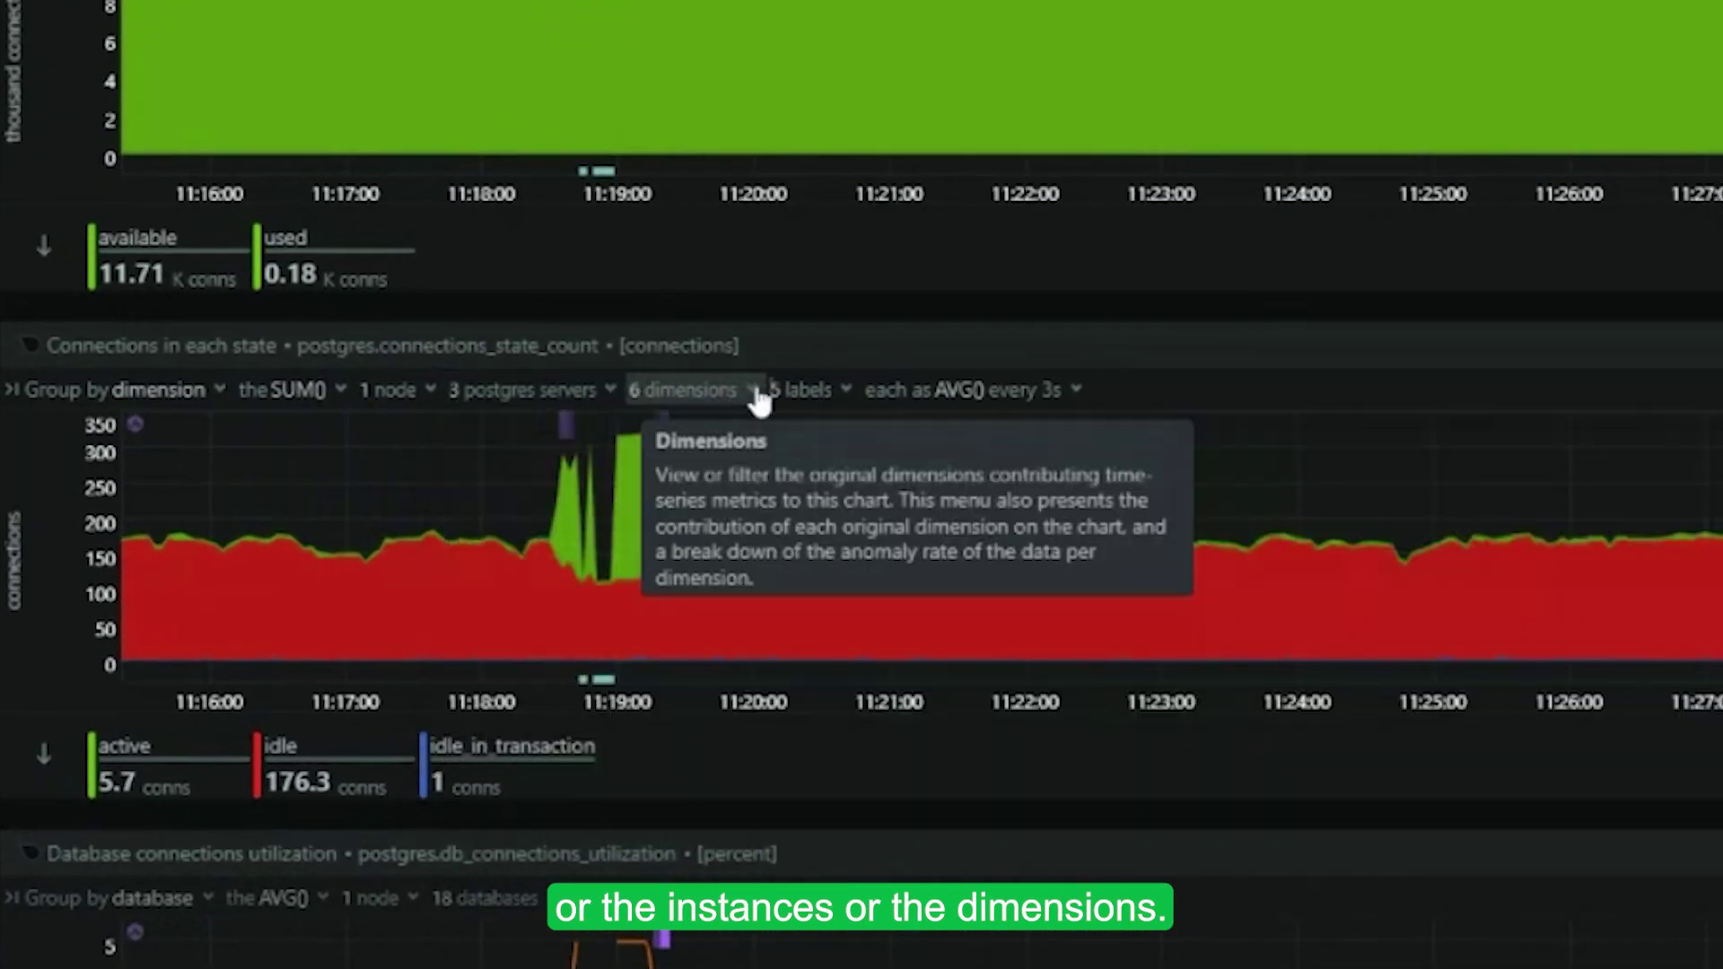
pyautogui.click(756, 394)
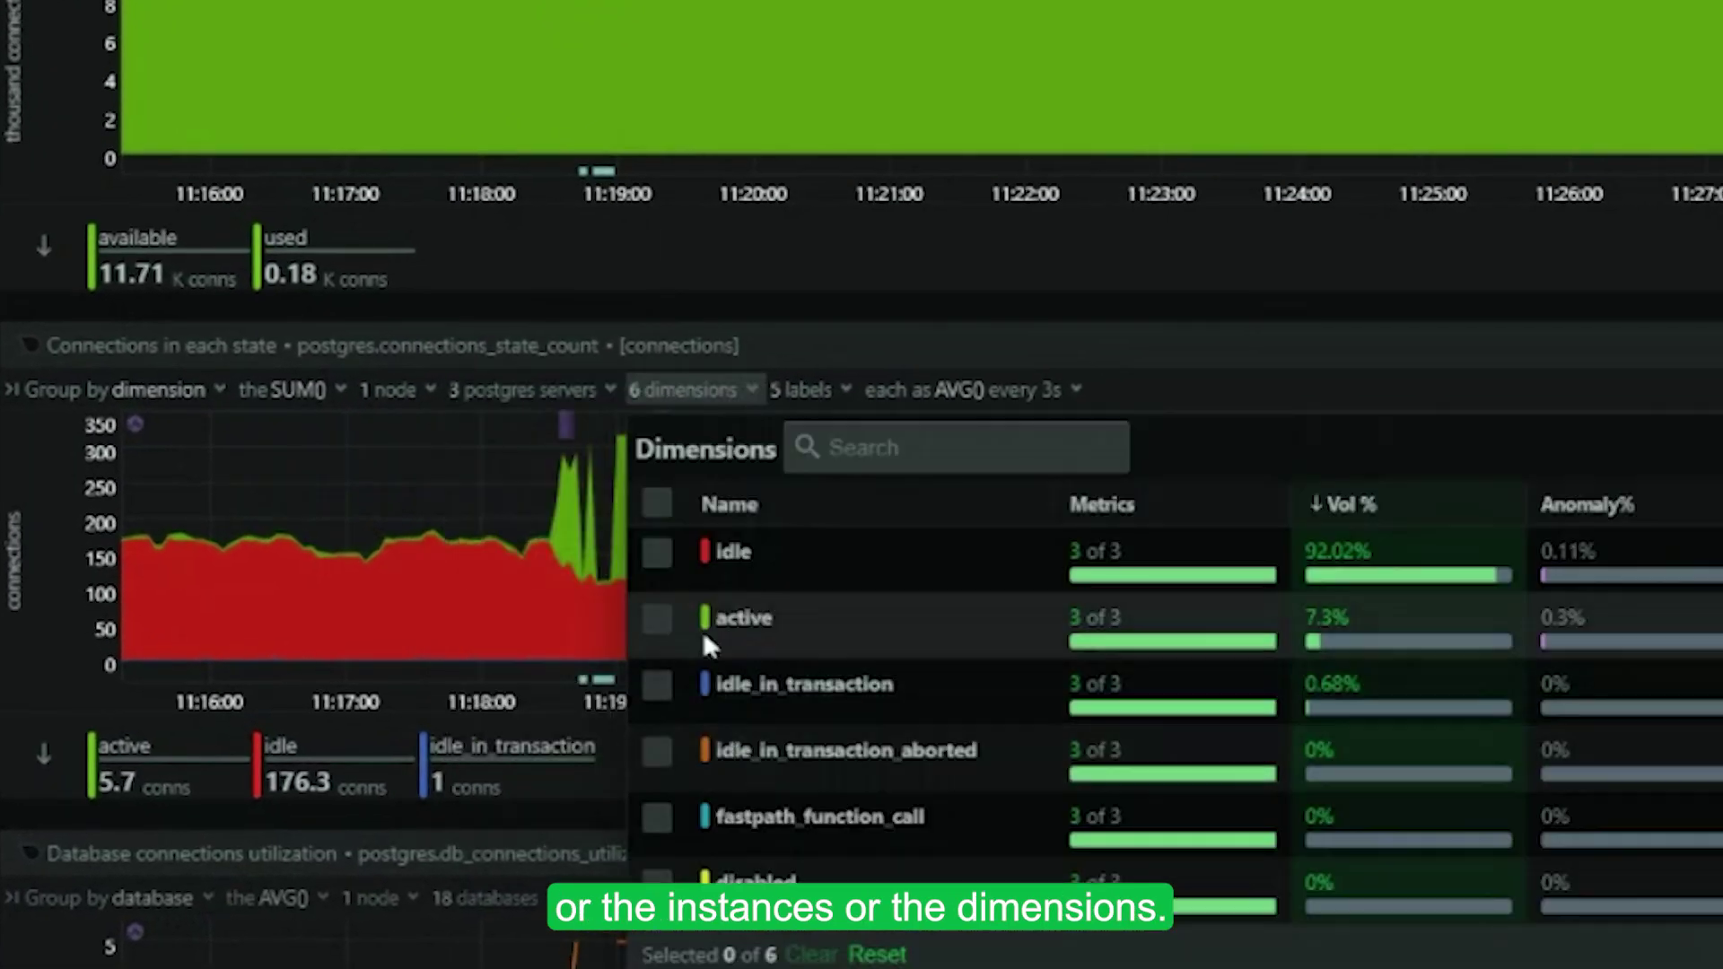
pyautogui.press('Escape')
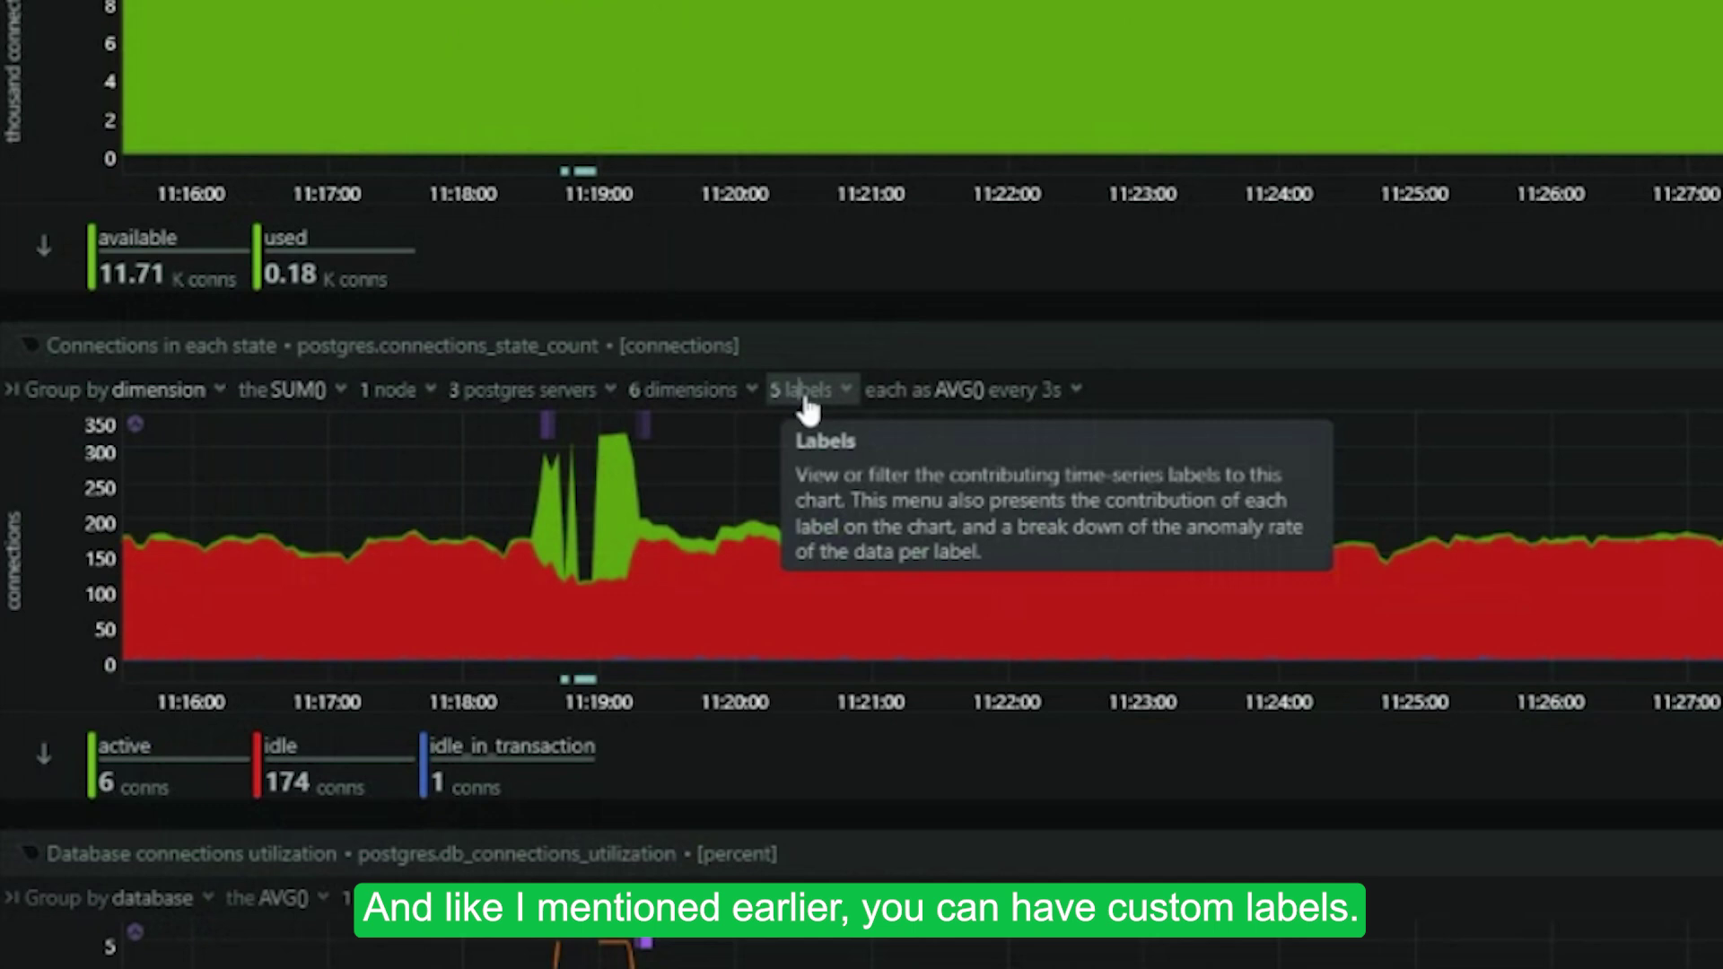
pyautogui.click(805, 404)
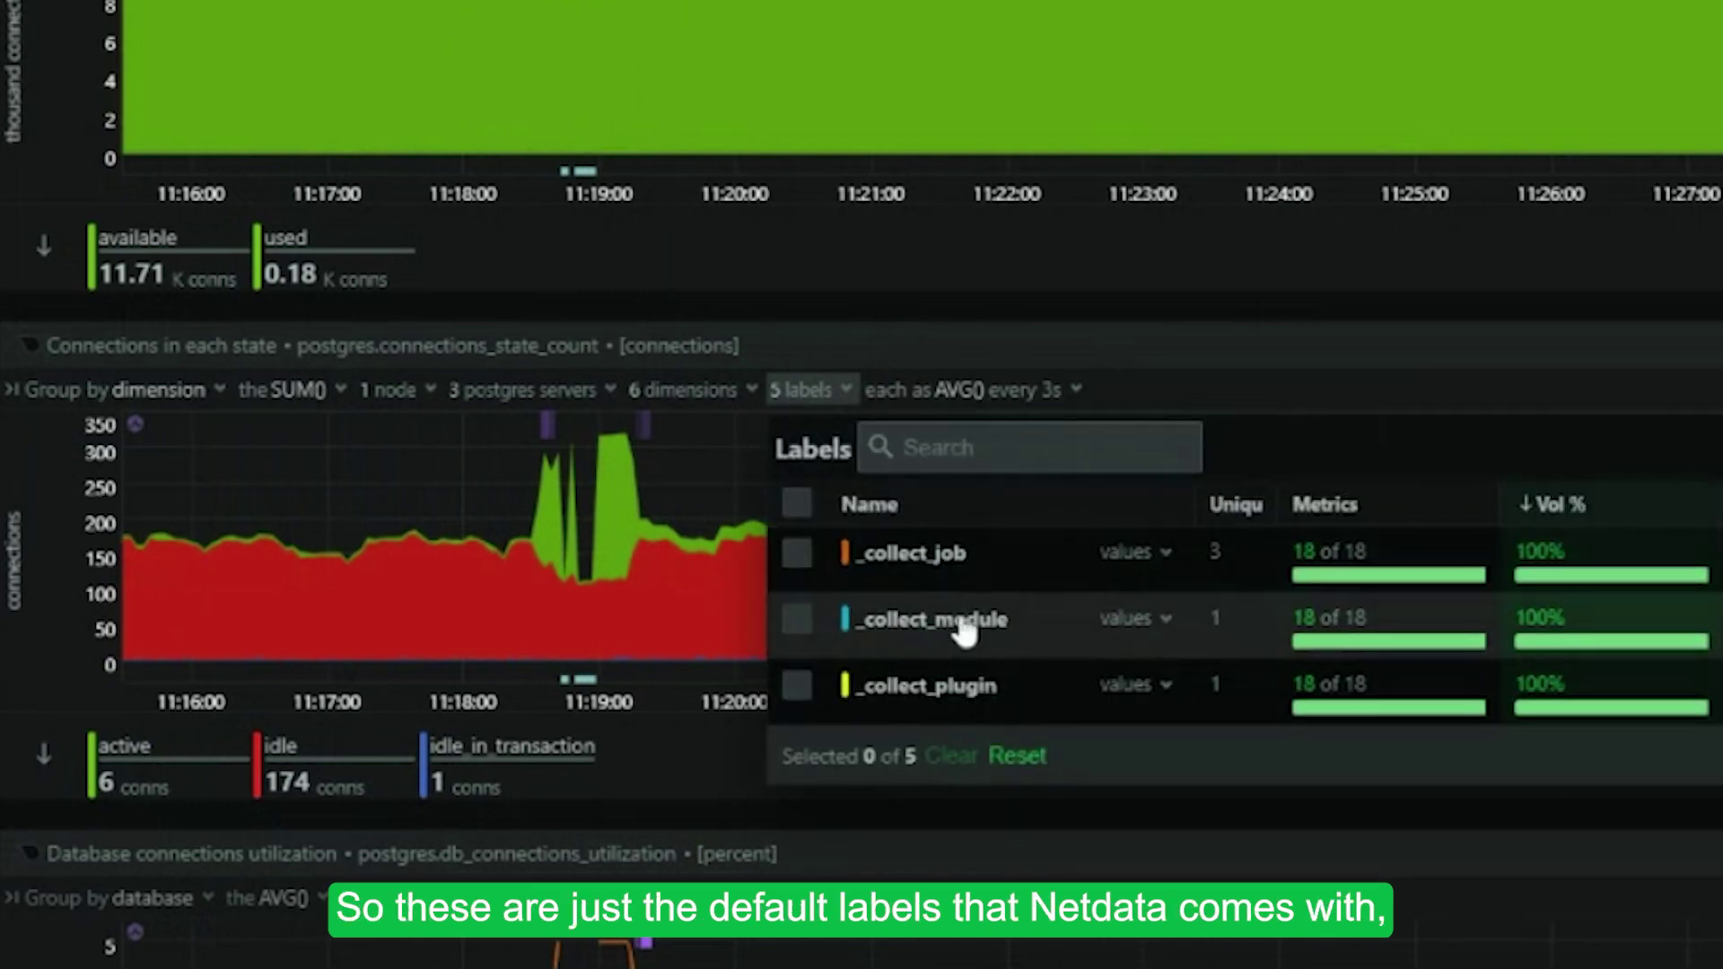
pyautogui.click(949, 296)
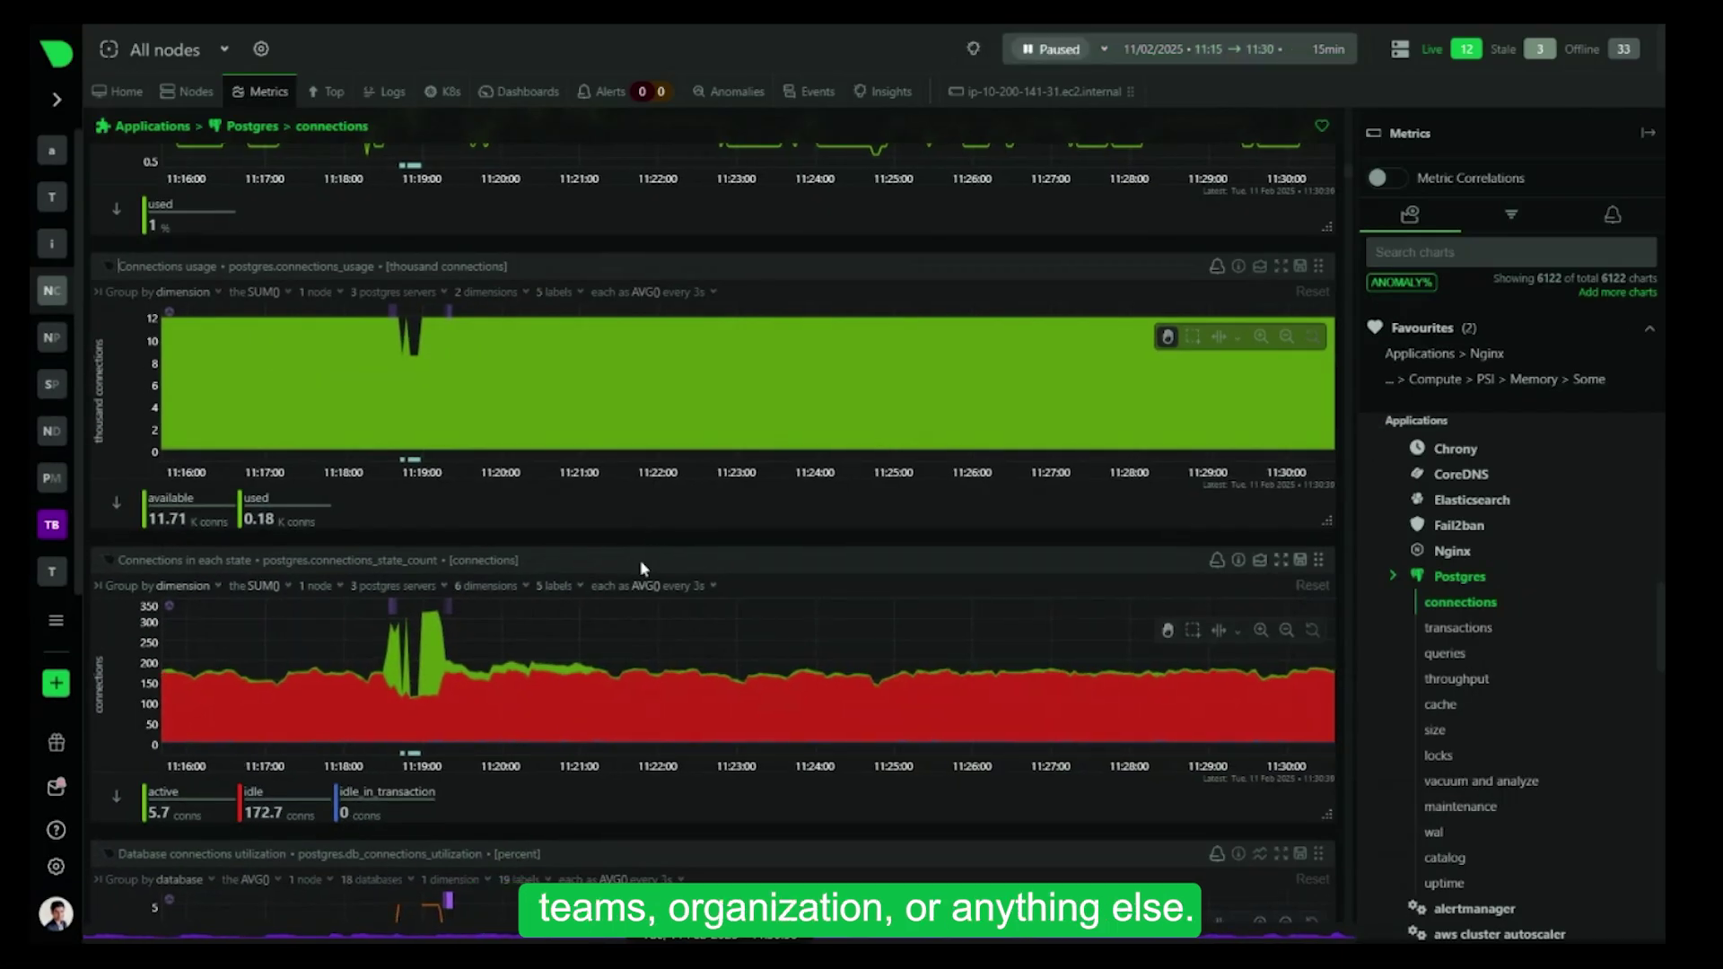
pyautogui.click(712, 588)
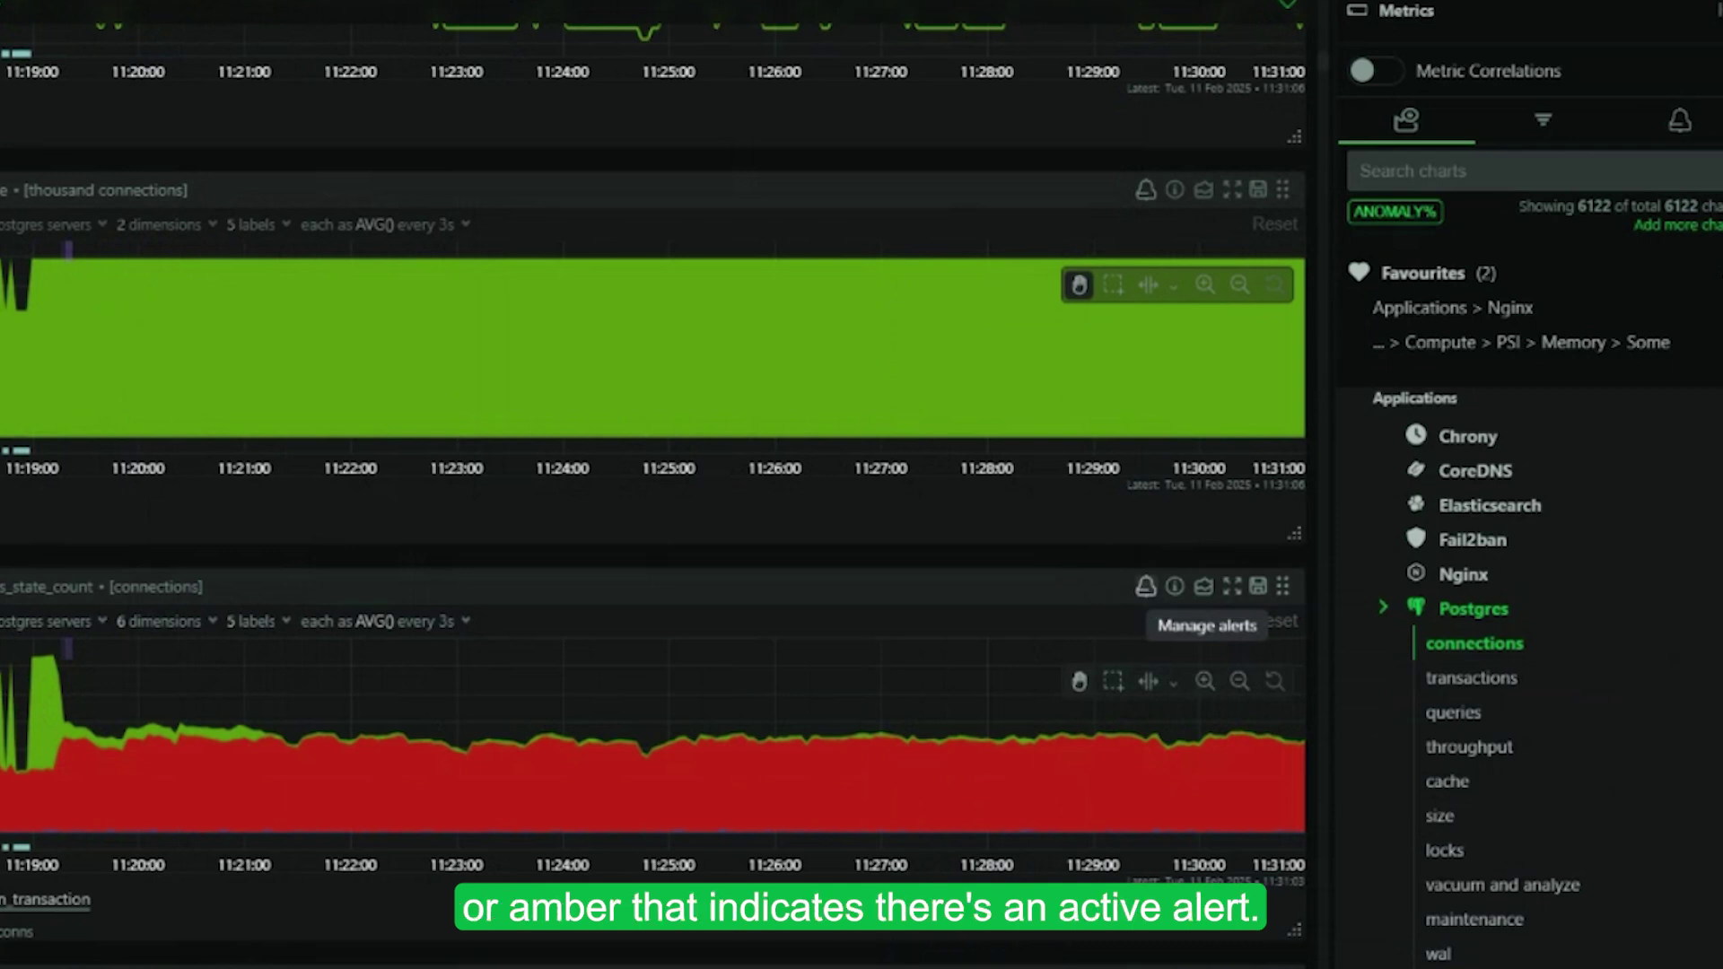
# View the alert management options and the information of the Connections in each state chart
pyautogui.click(1145, 591)
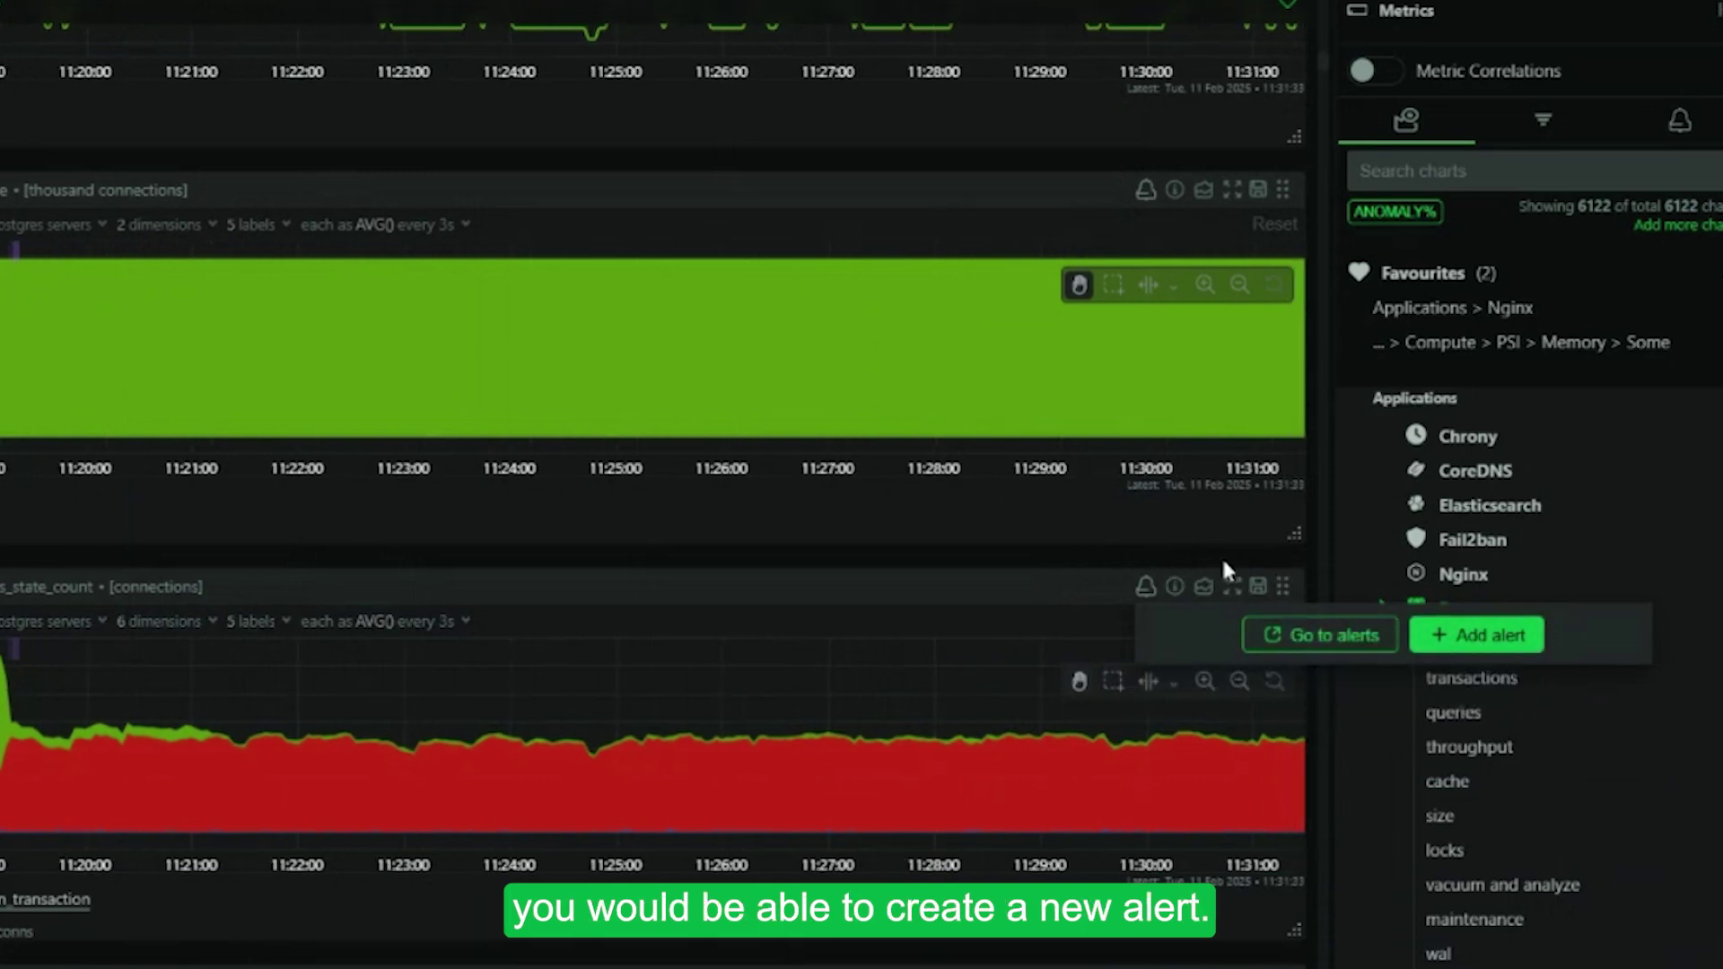
pyautogui.click(1175, 588)
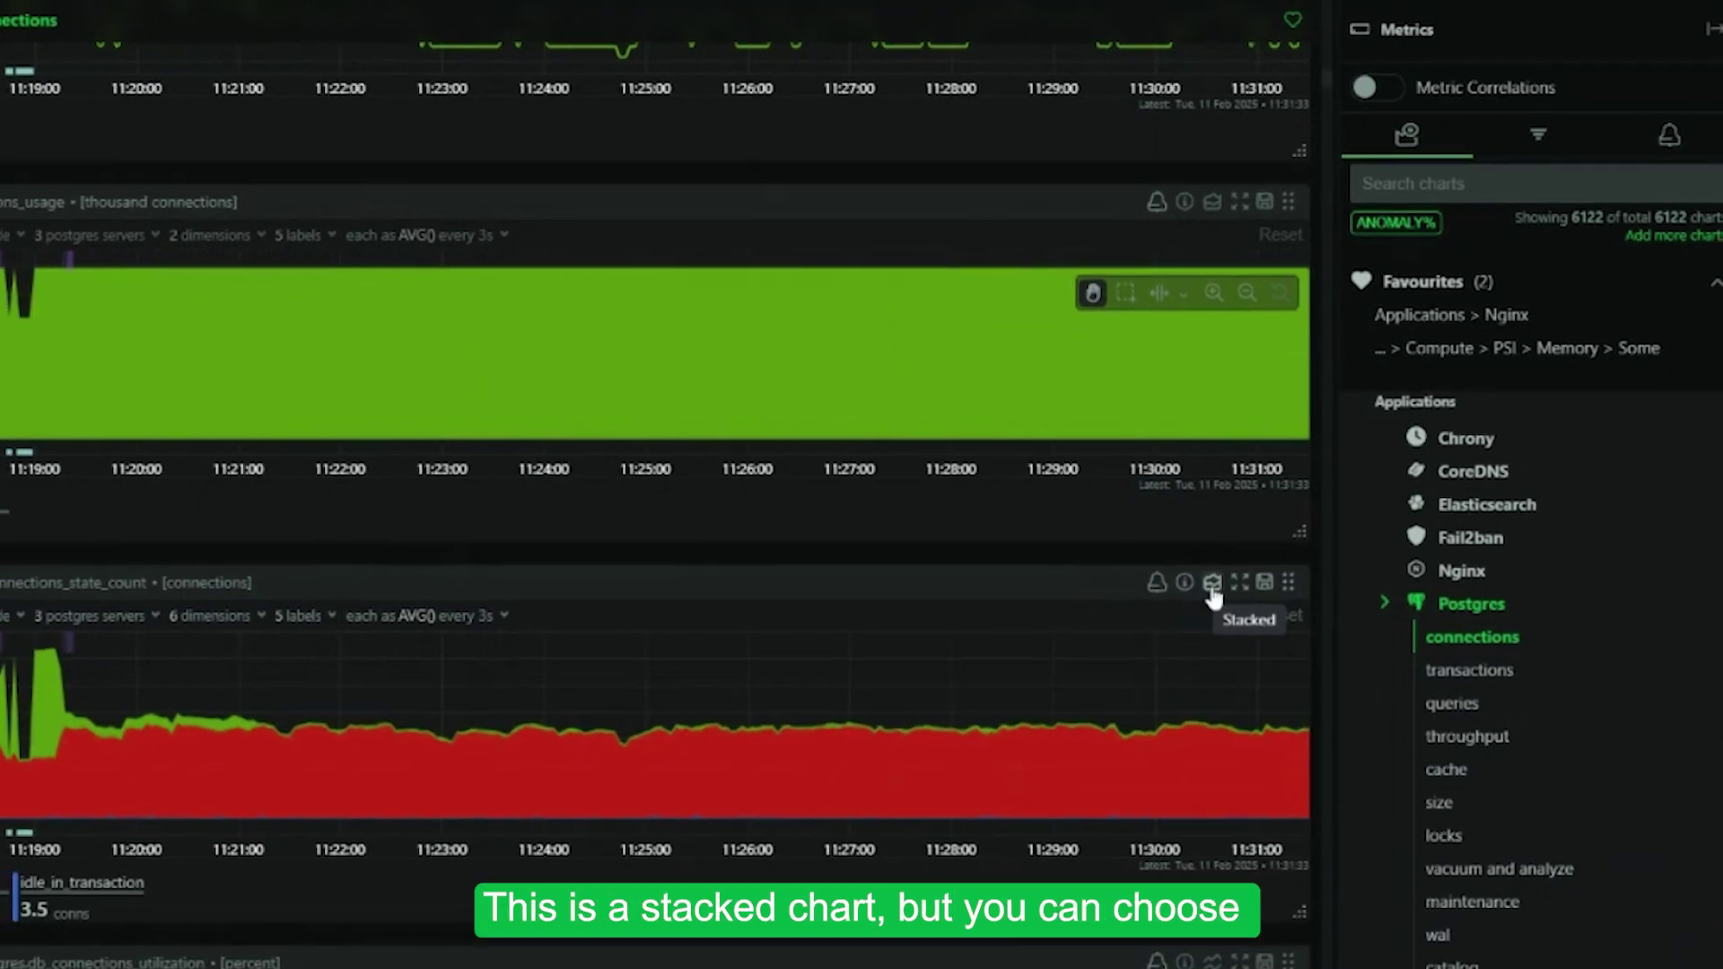
# Switch the Connections in each state chart to Line and finally to Stacked Bar, and add it to a new dashboard
pyautogui.click(1204, 589)
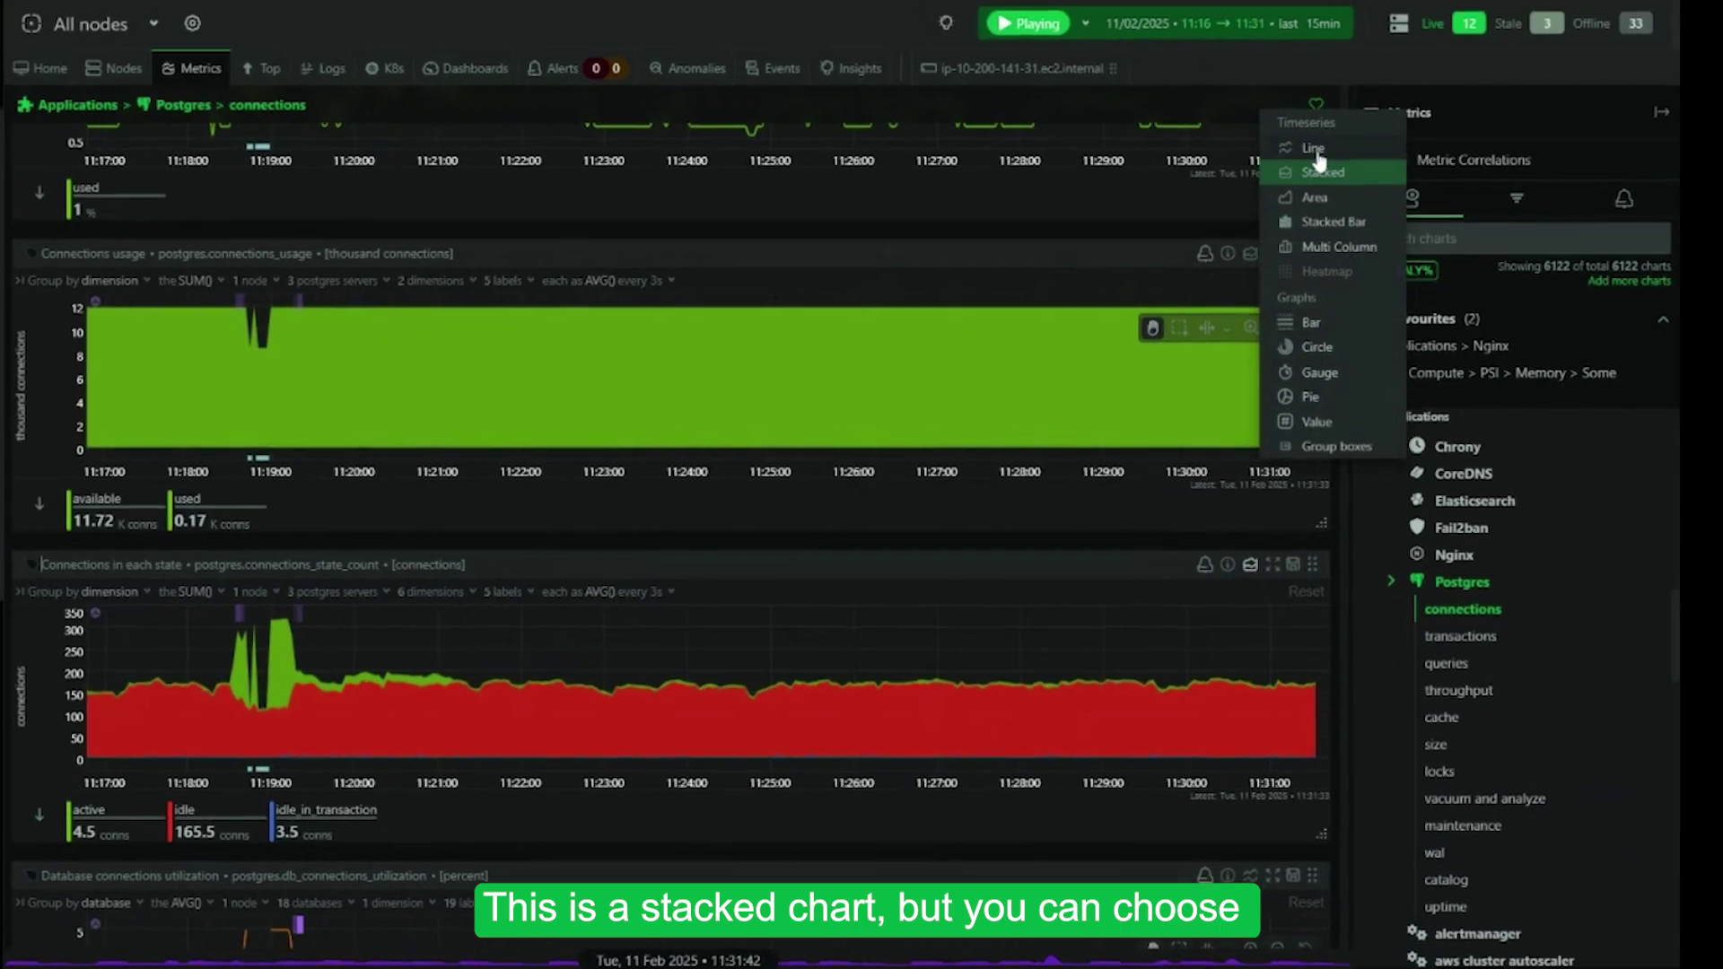
pyautogui.click(1306, 128)
pyautogui.click(1261, 566)
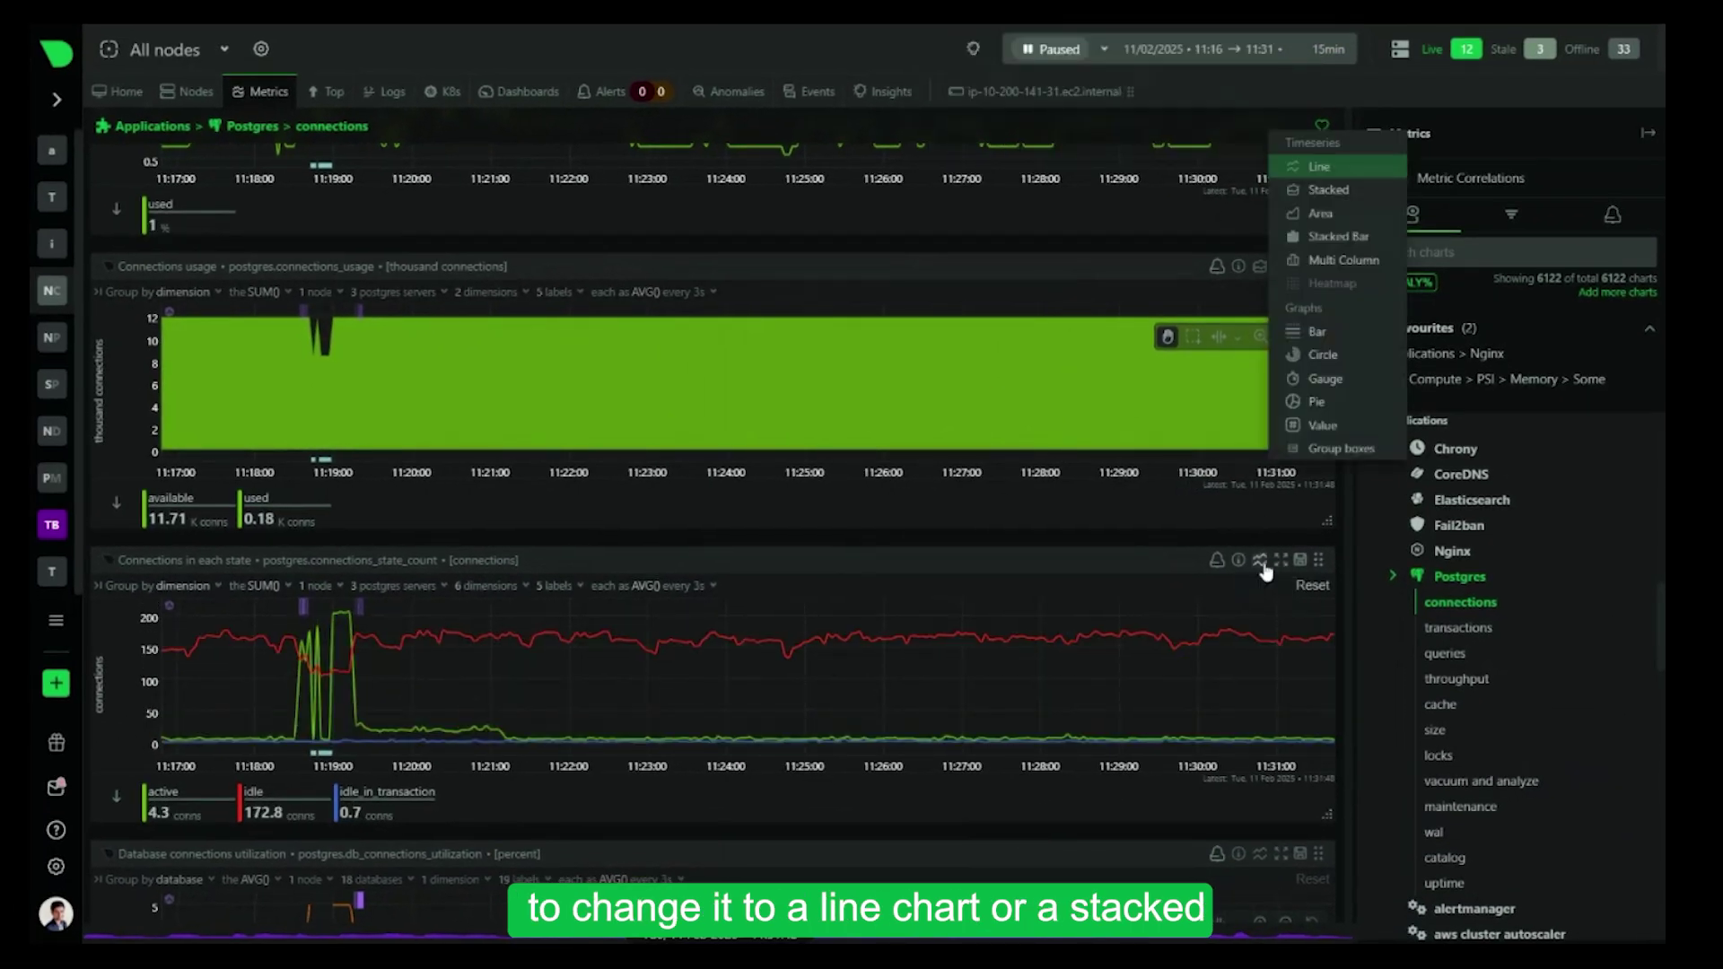
pyautogui.click(1323, 233)
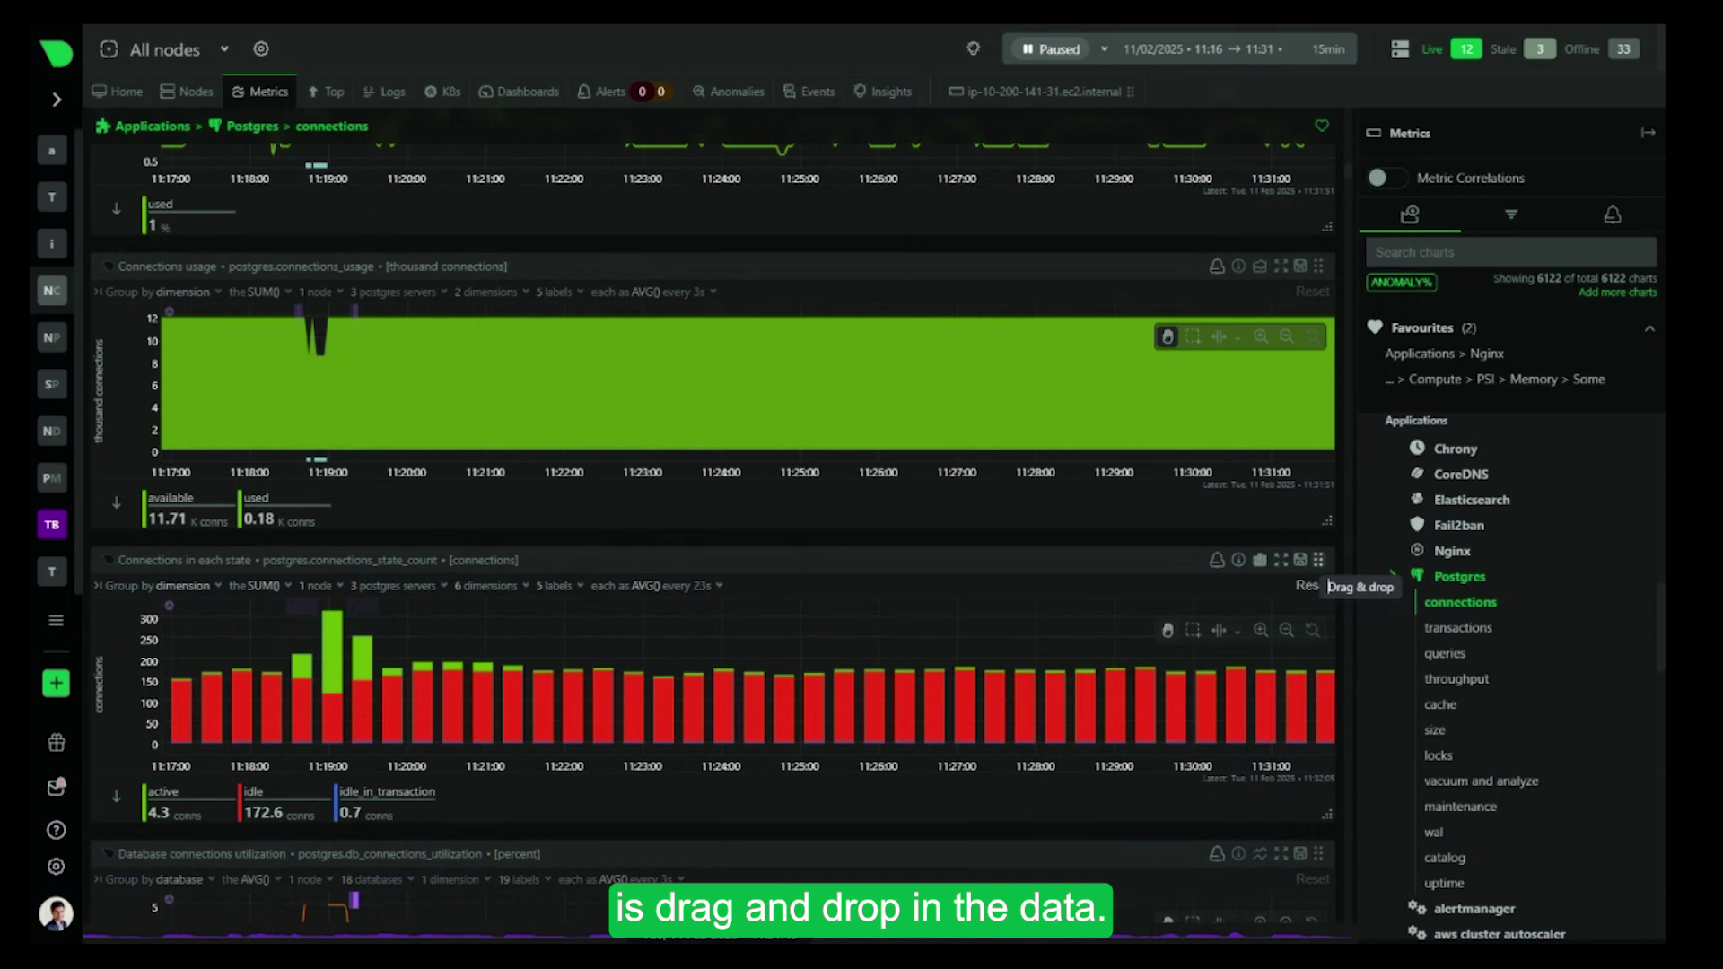
pyautogui.moveTo(1318, 562); pyautogui.dragTo(1429, 148)
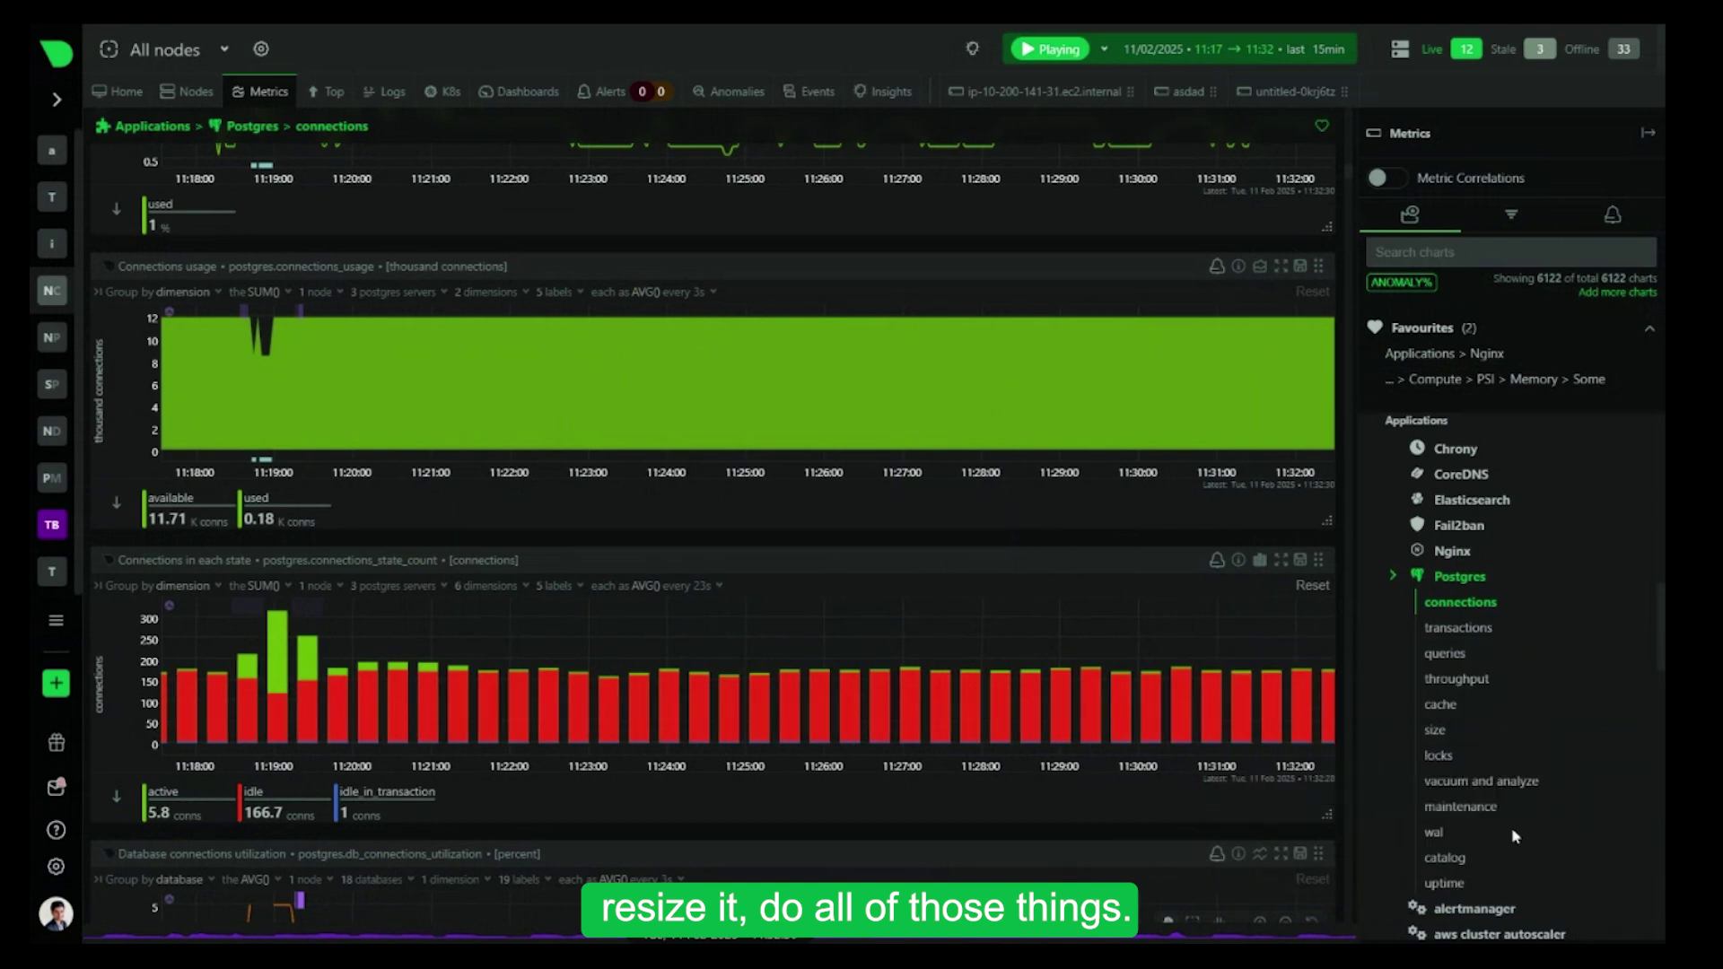
# Pan the Connections in each state chart slightly and highlight the period from about 11:18:16 to 11:20:00
pyautogui.scroll(-1, 893, 499)
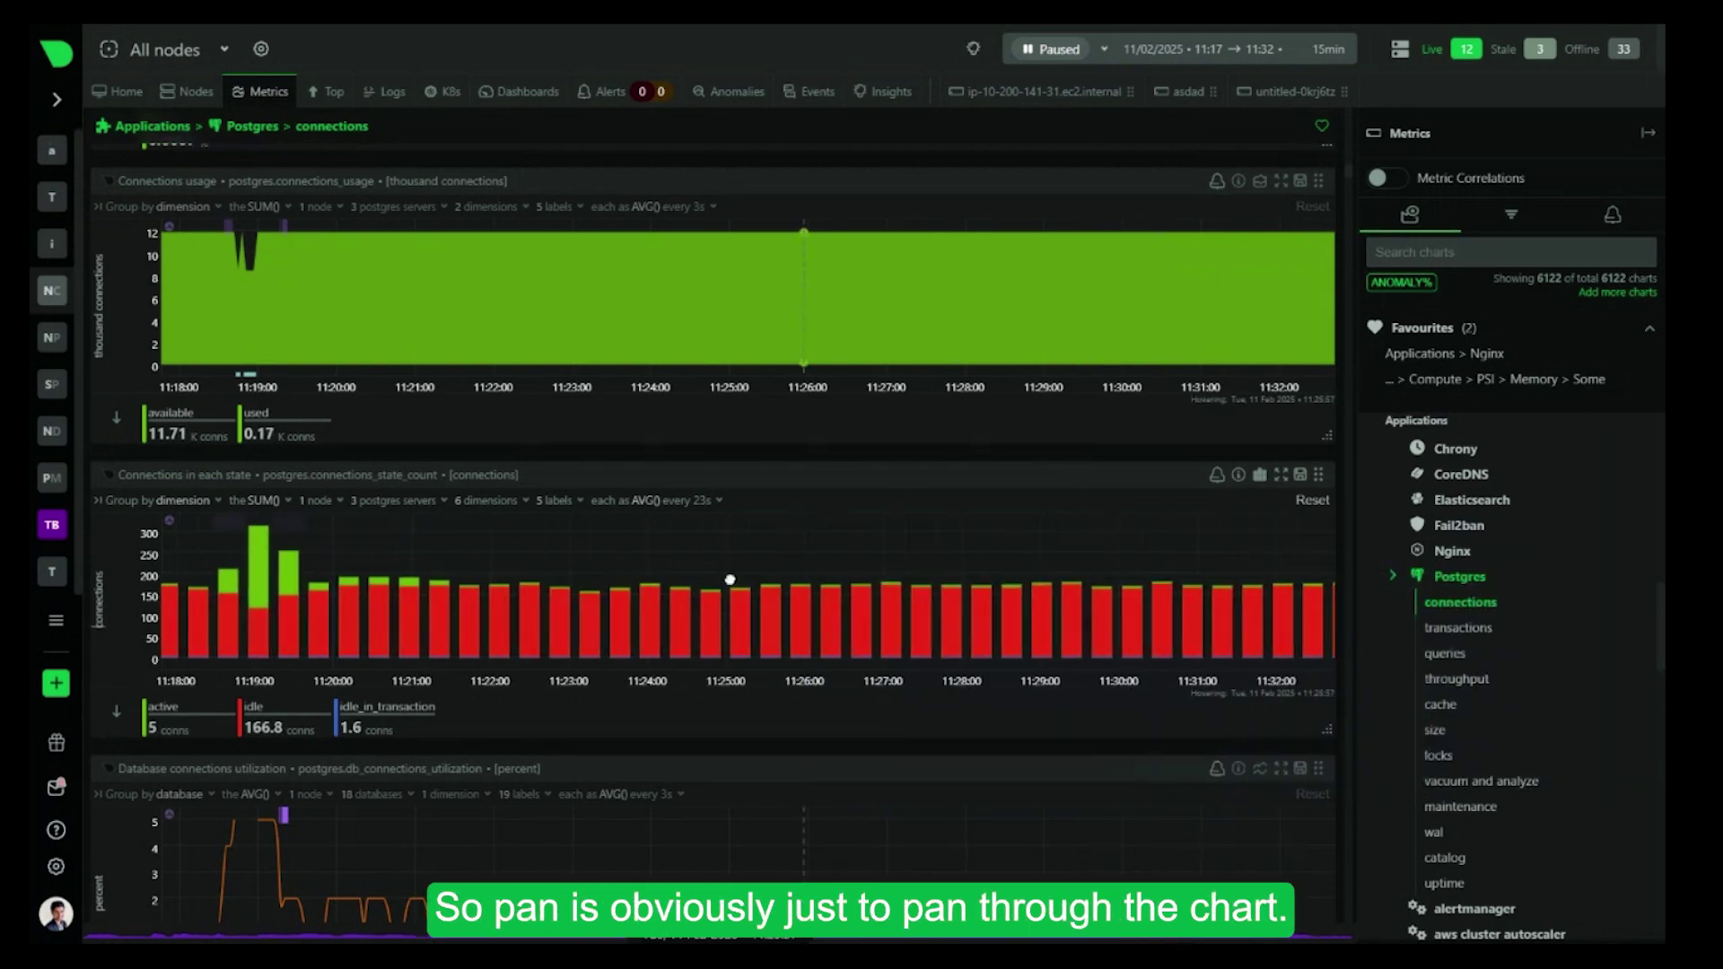
pyautogui.moveTo(729, 580); pyautogui.dragTo(737, 582)
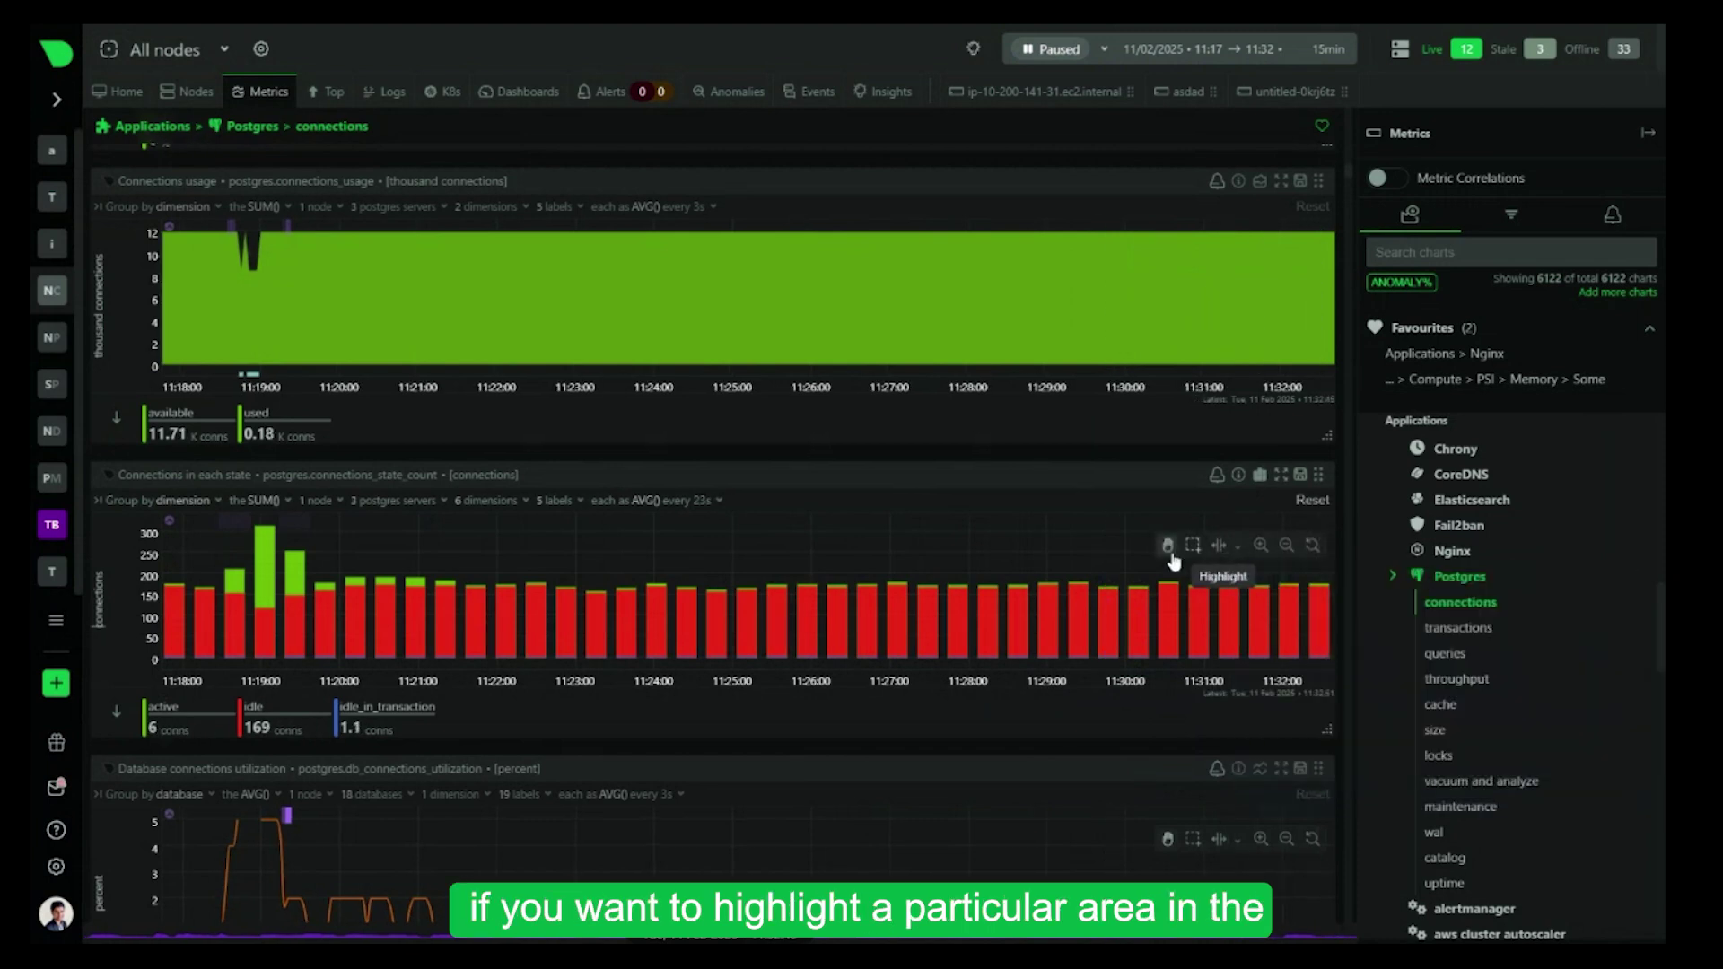
pyautogui.moveTo(206, 593); pyautogui.dragTo(340, 593)
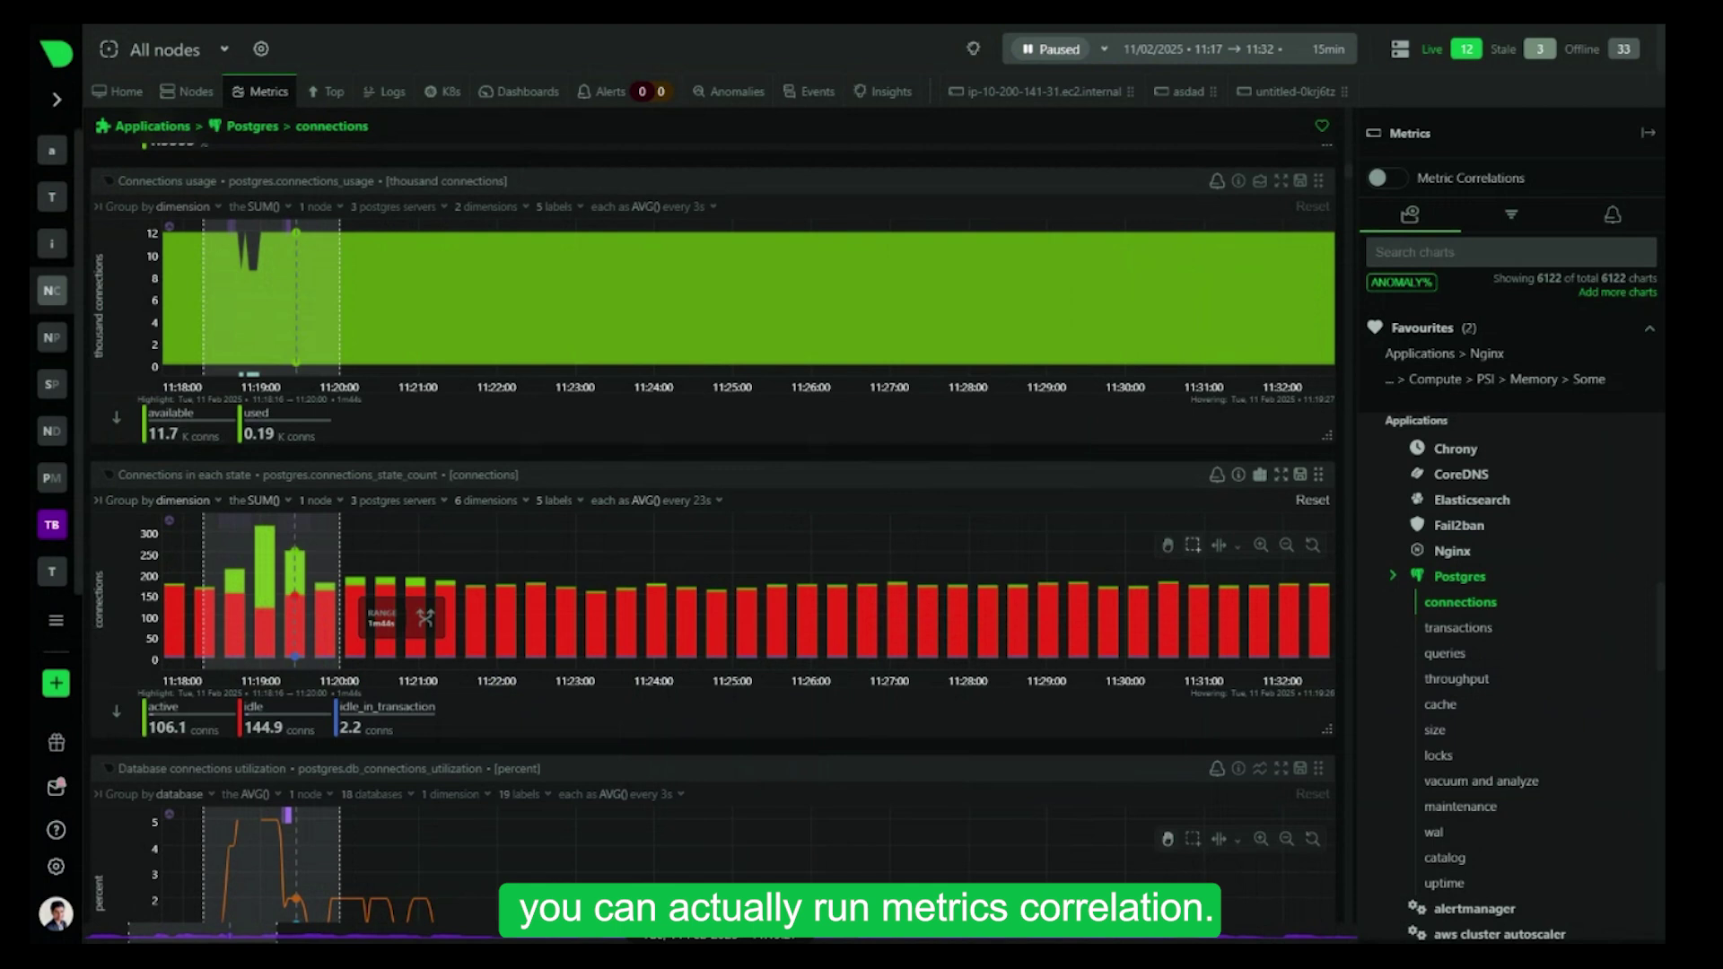
# Zoom the charts in on a selected period of about 1 min 48 s between 11:26 and 11:28
pyautogui.moveTo(235, 579)
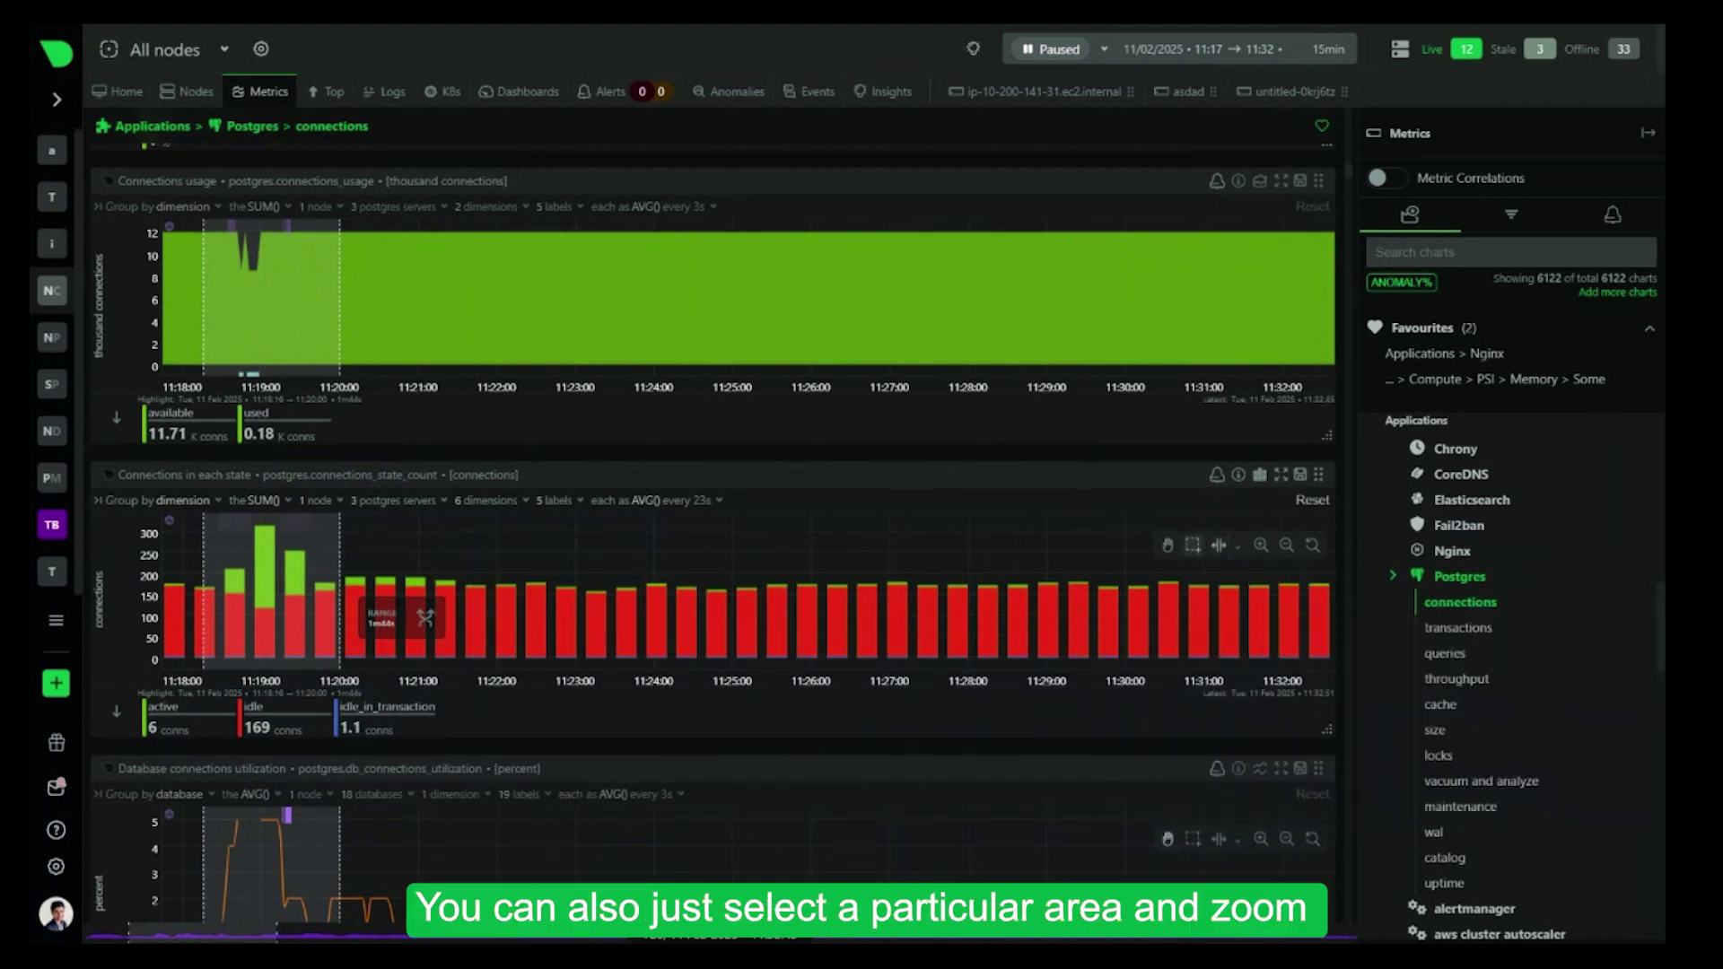
pyautogui.moveTo(844, 592); pyautogui.dragTo(991, 592)
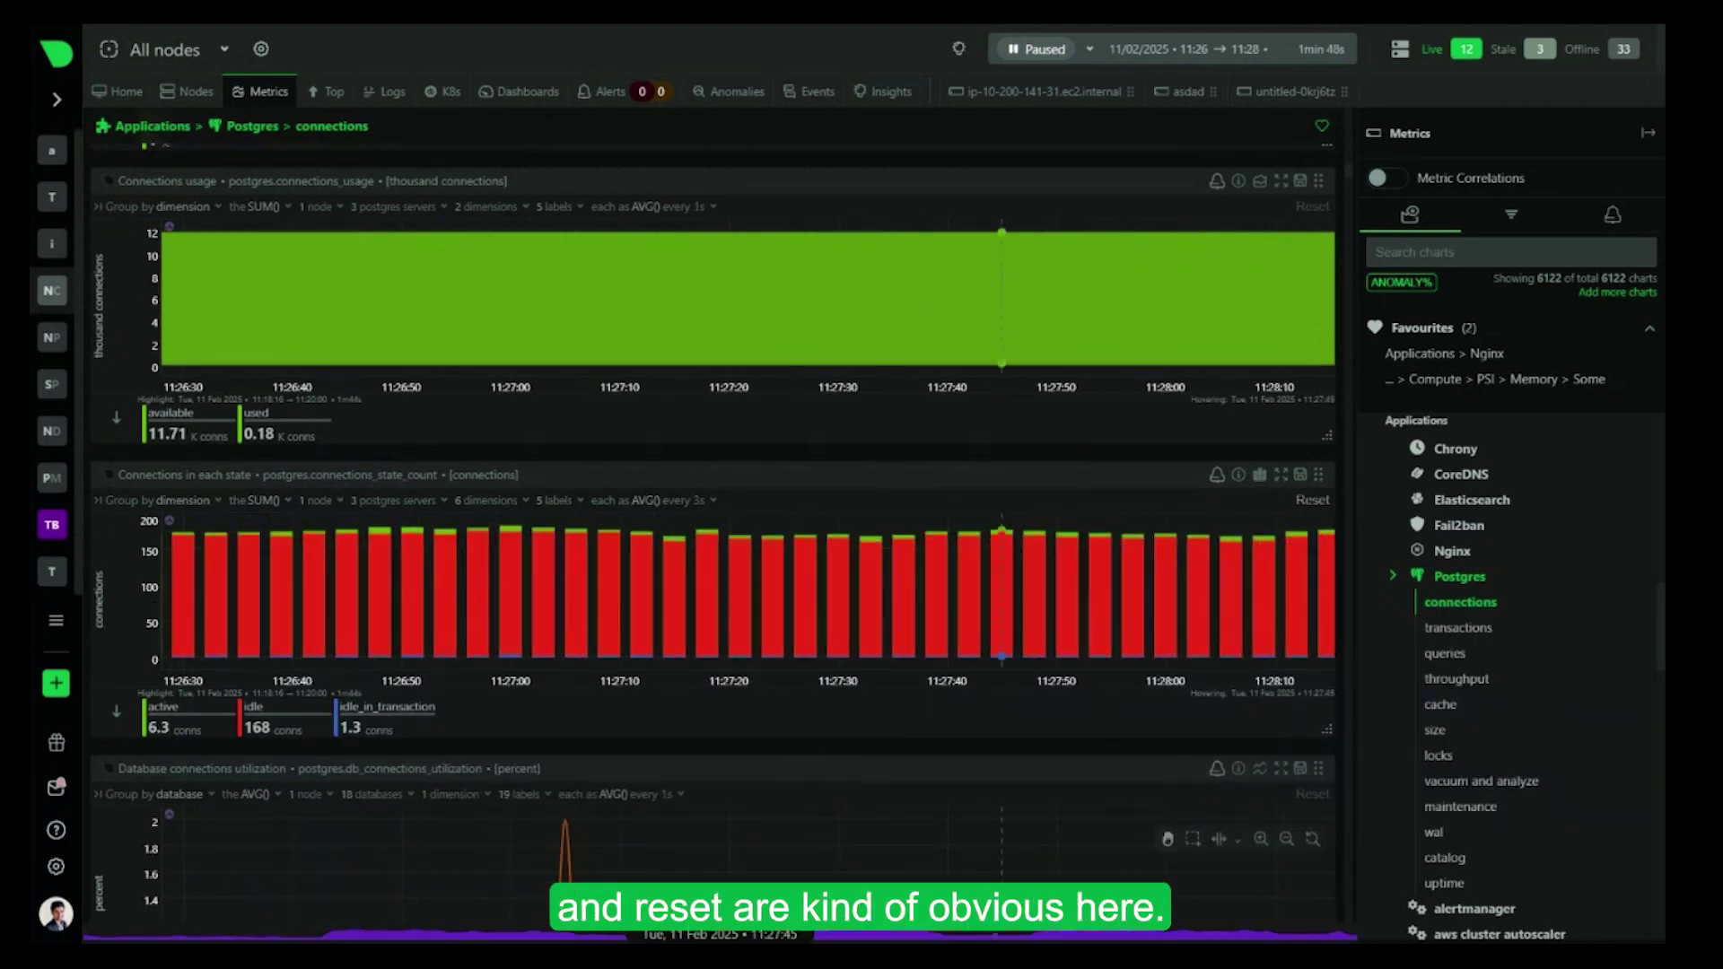
pyautogui.moveTo(1297, 628)
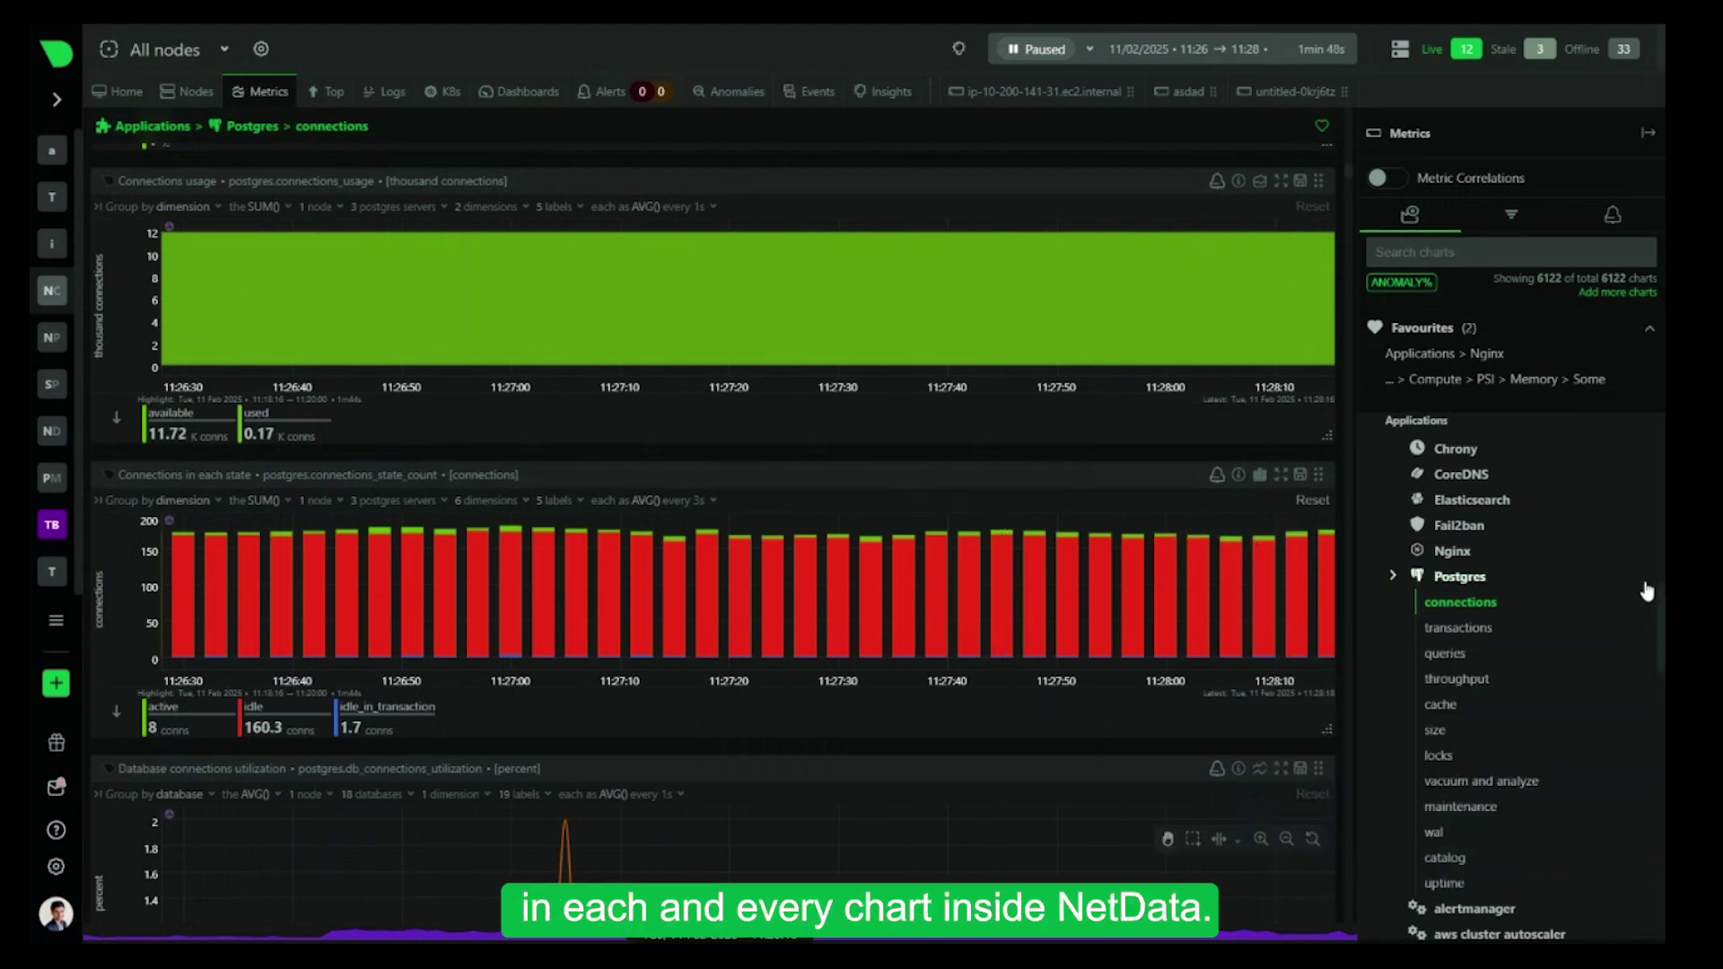
# Browse the remaining application sections of the chart list down to the Netdata section
pyautogui.scroll(-3, 1647, 590)
pyautogui.scroll(-15, 1563, 667)
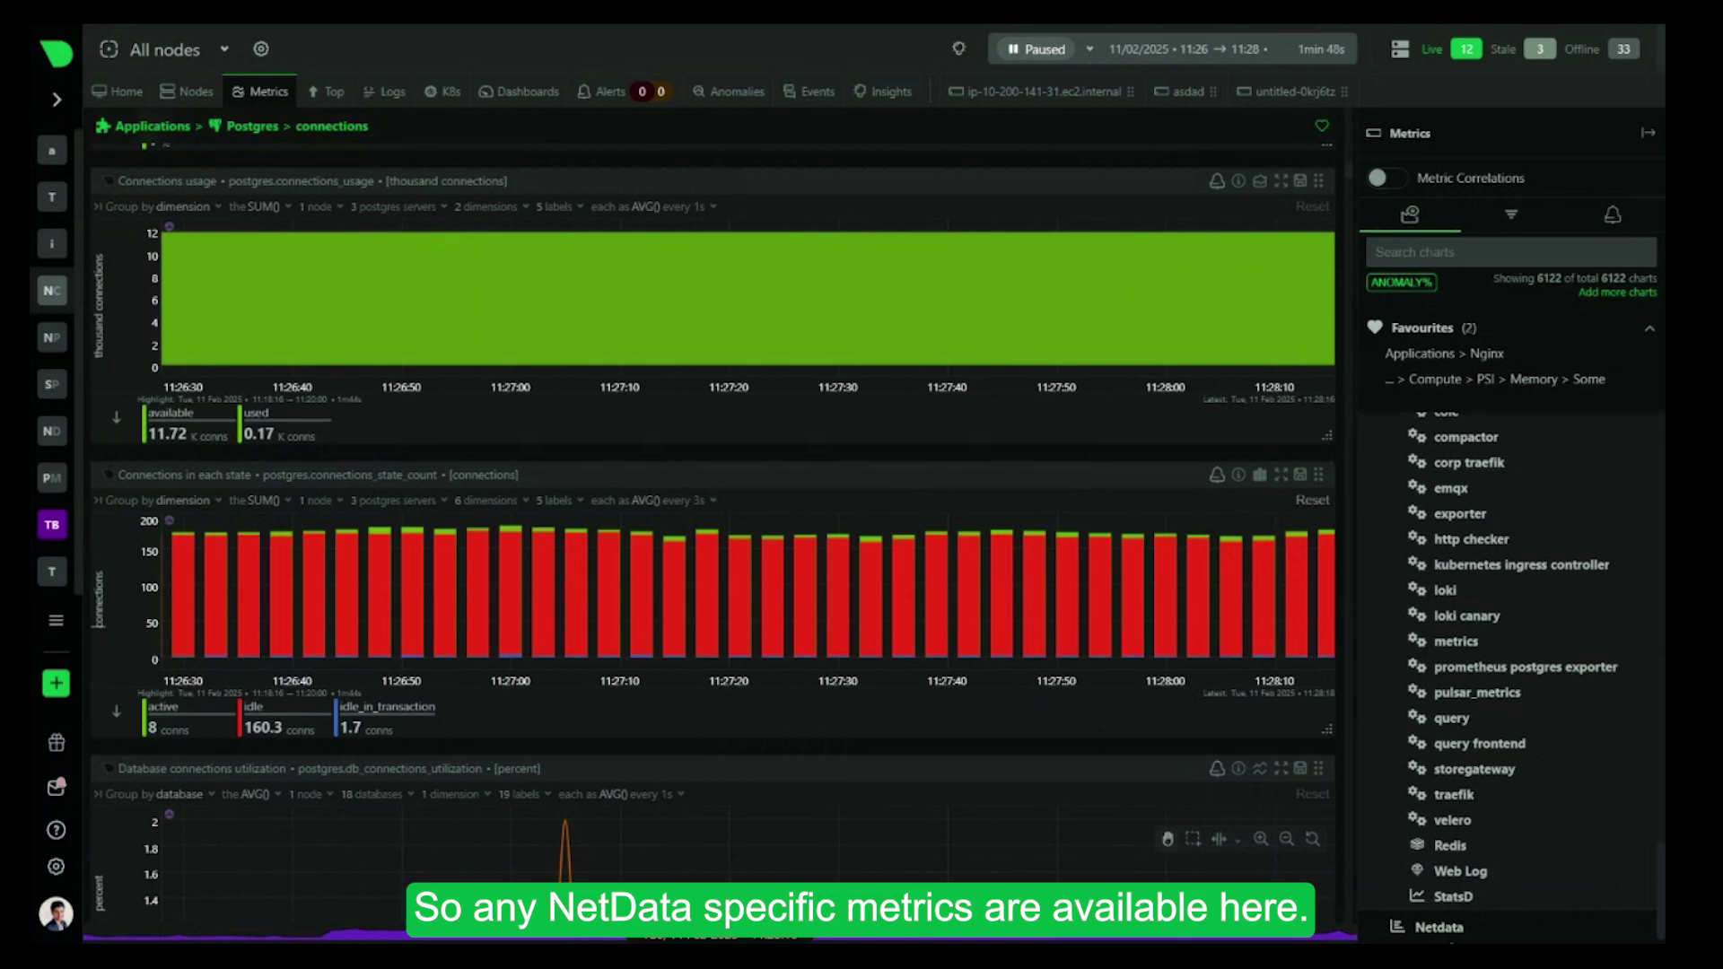
pyautogui.scroll(5, 583, 329)
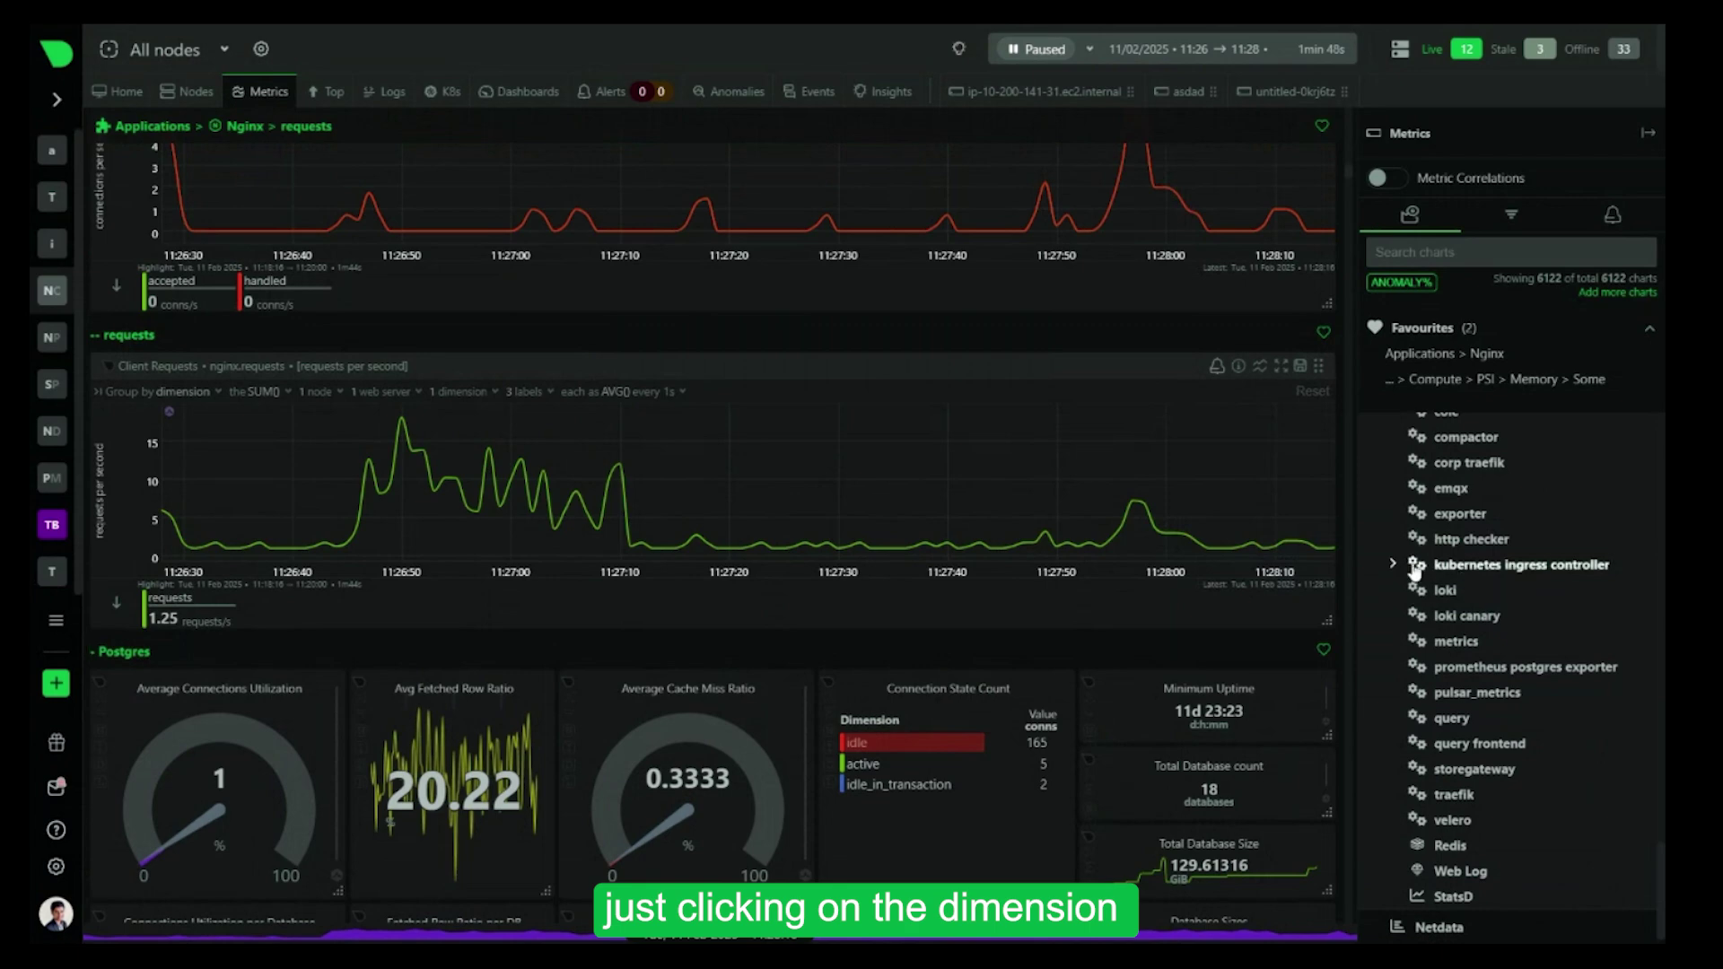
# Isolate the idle and the active dimension in turn on the Postgres Connections in each state chart, and restore all dimensions
pyautogui.scroll(-10, 509, 395)
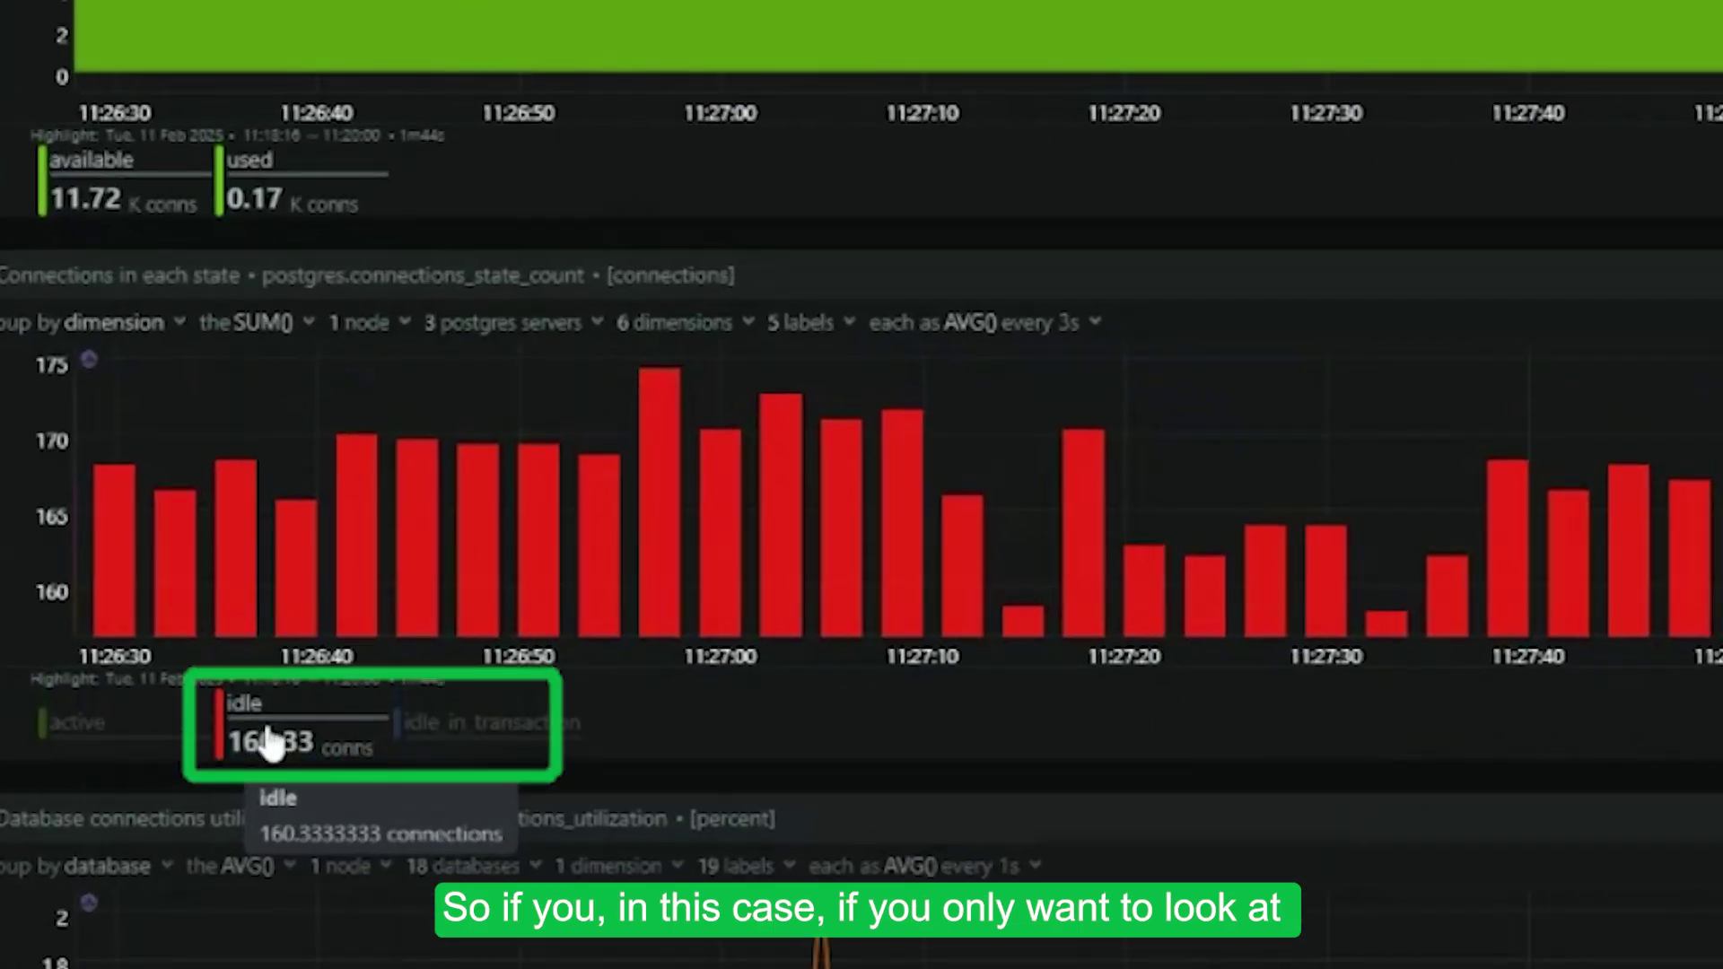
pyautogui.click(85, 729)
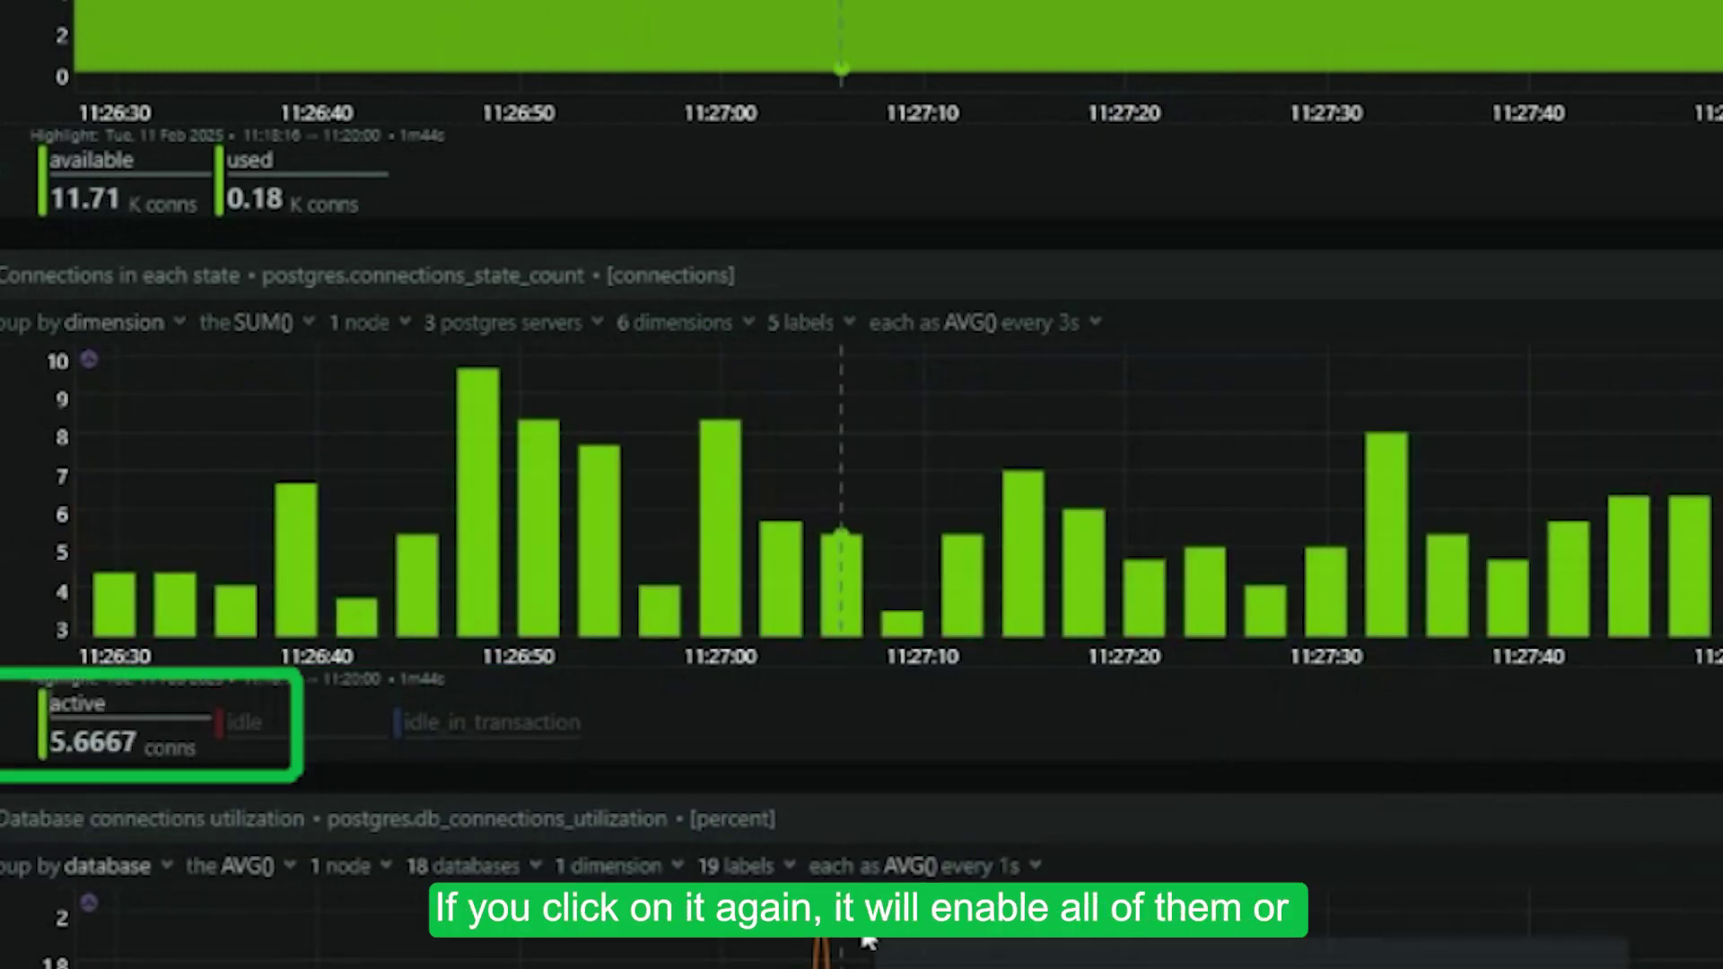
pyautogui.click(130, 747)
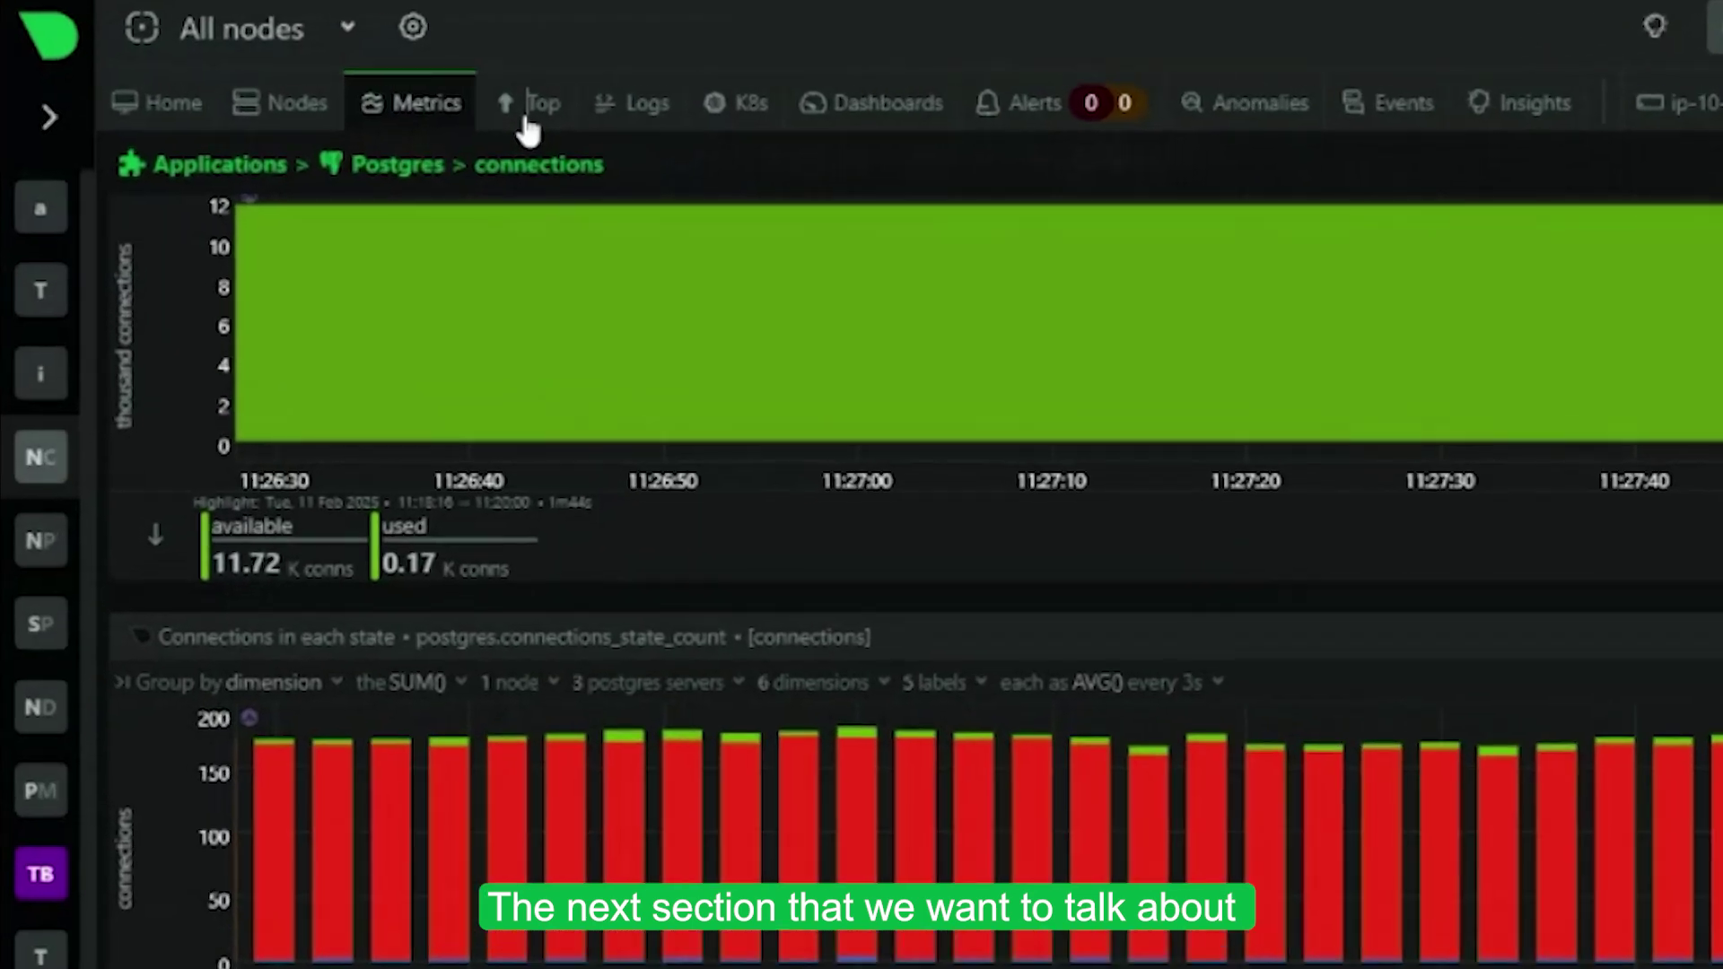
# Open the Top view and examine the node's process list with its CPU and memory usage
pyautogui.click(527, 118)
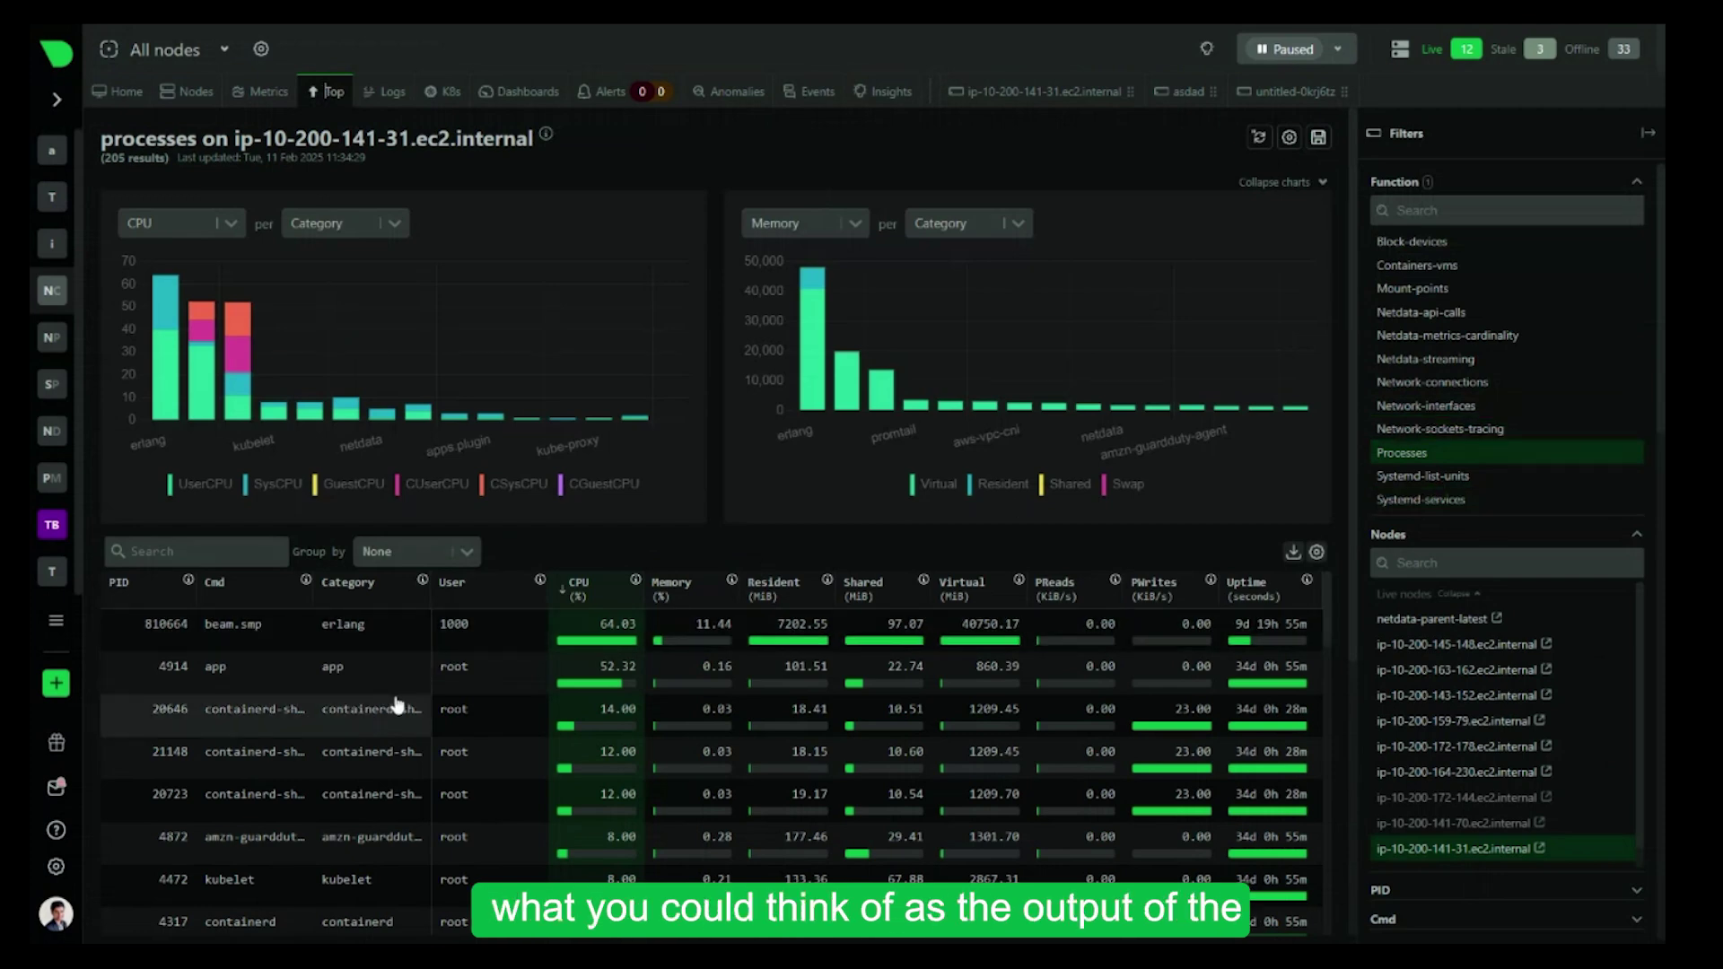
pyautogui.moveTo(709, 723)
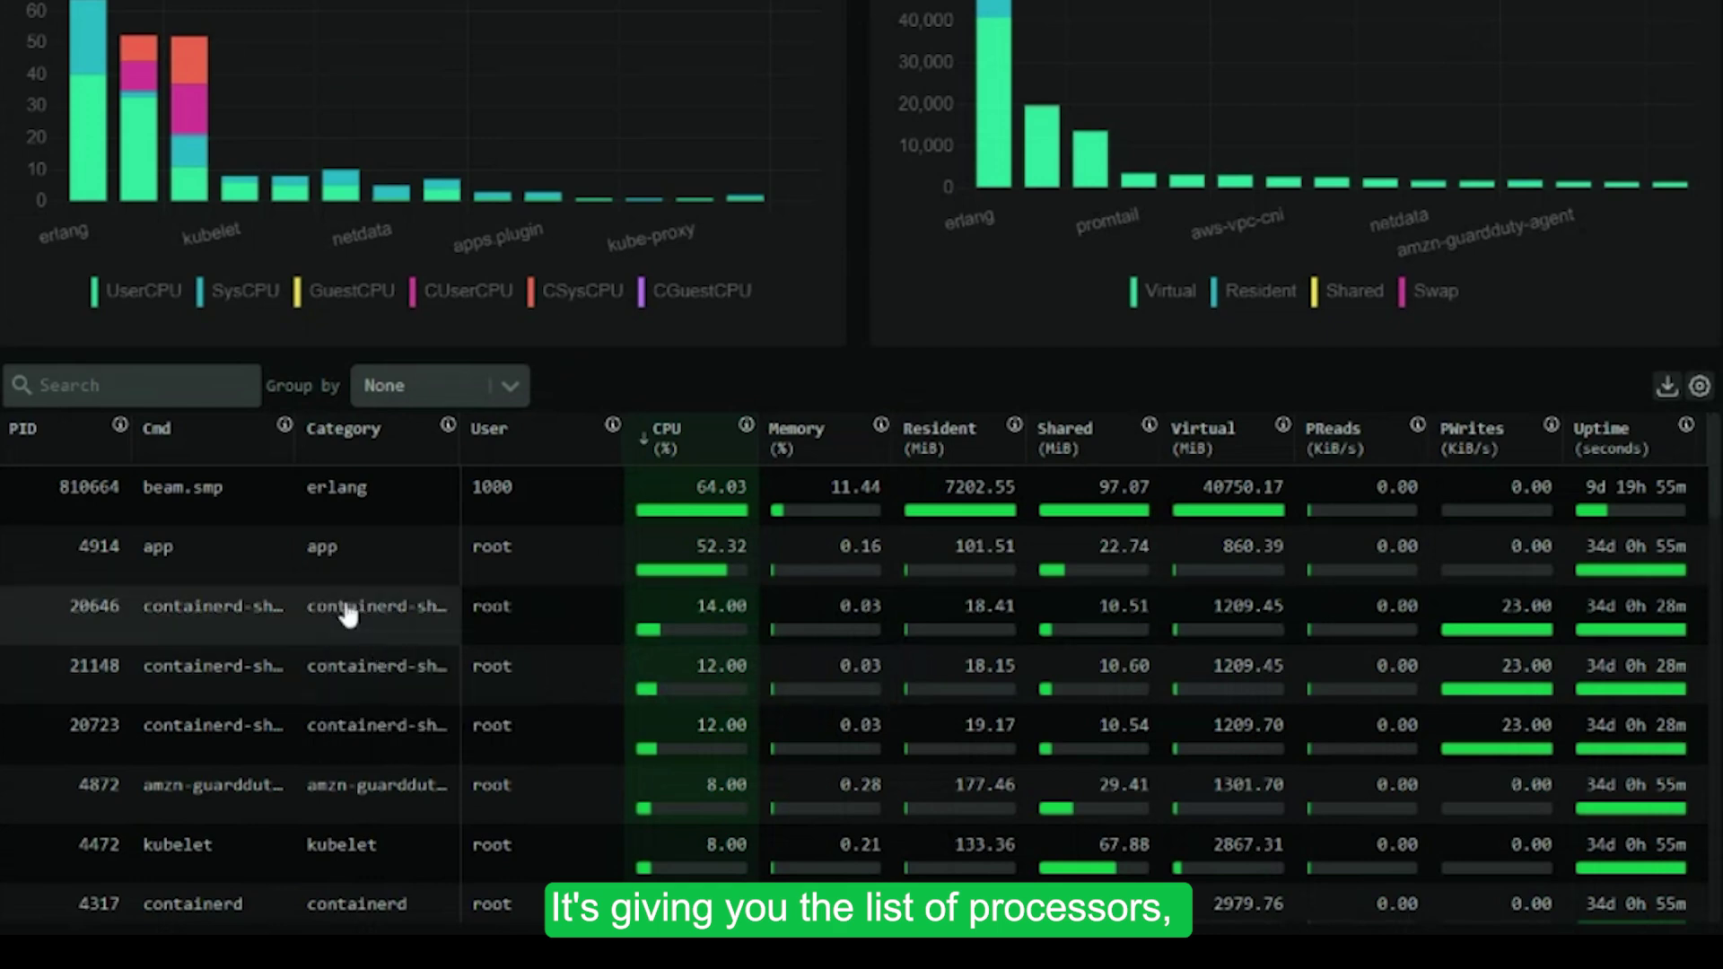
pyautogui.moveTo(653, 586)
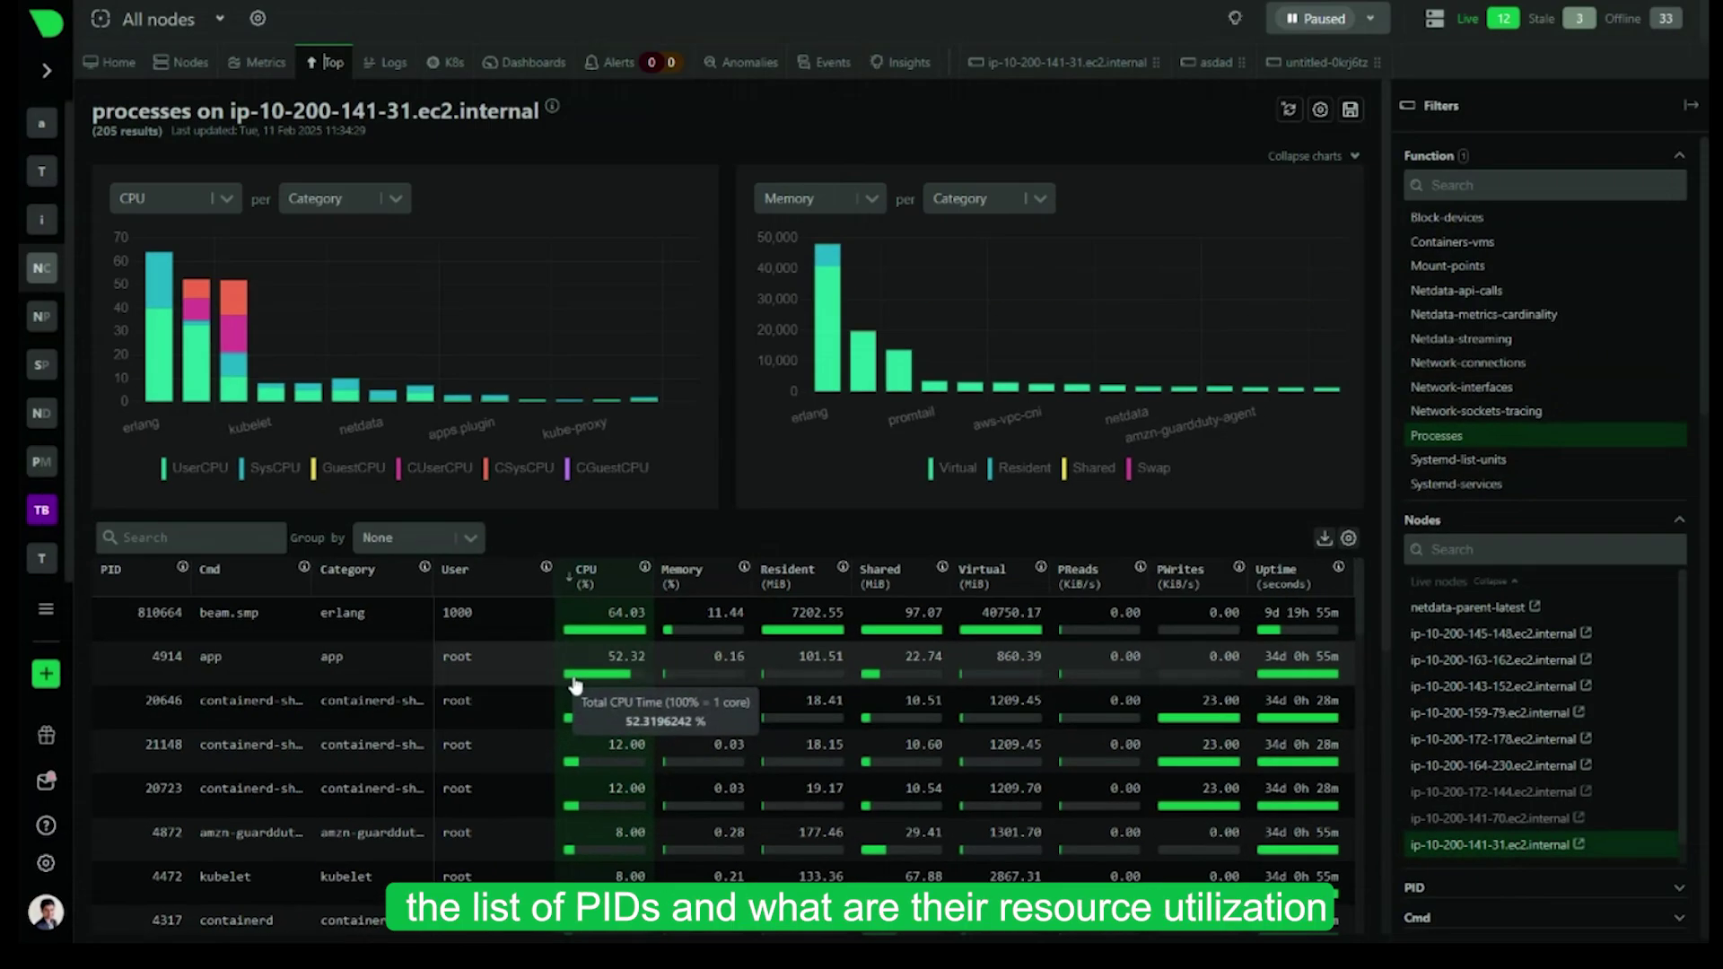
# Resume live updates of the process list, and switch the Top view to the Block-devices function
pyautogui.moveTo(640, 507)
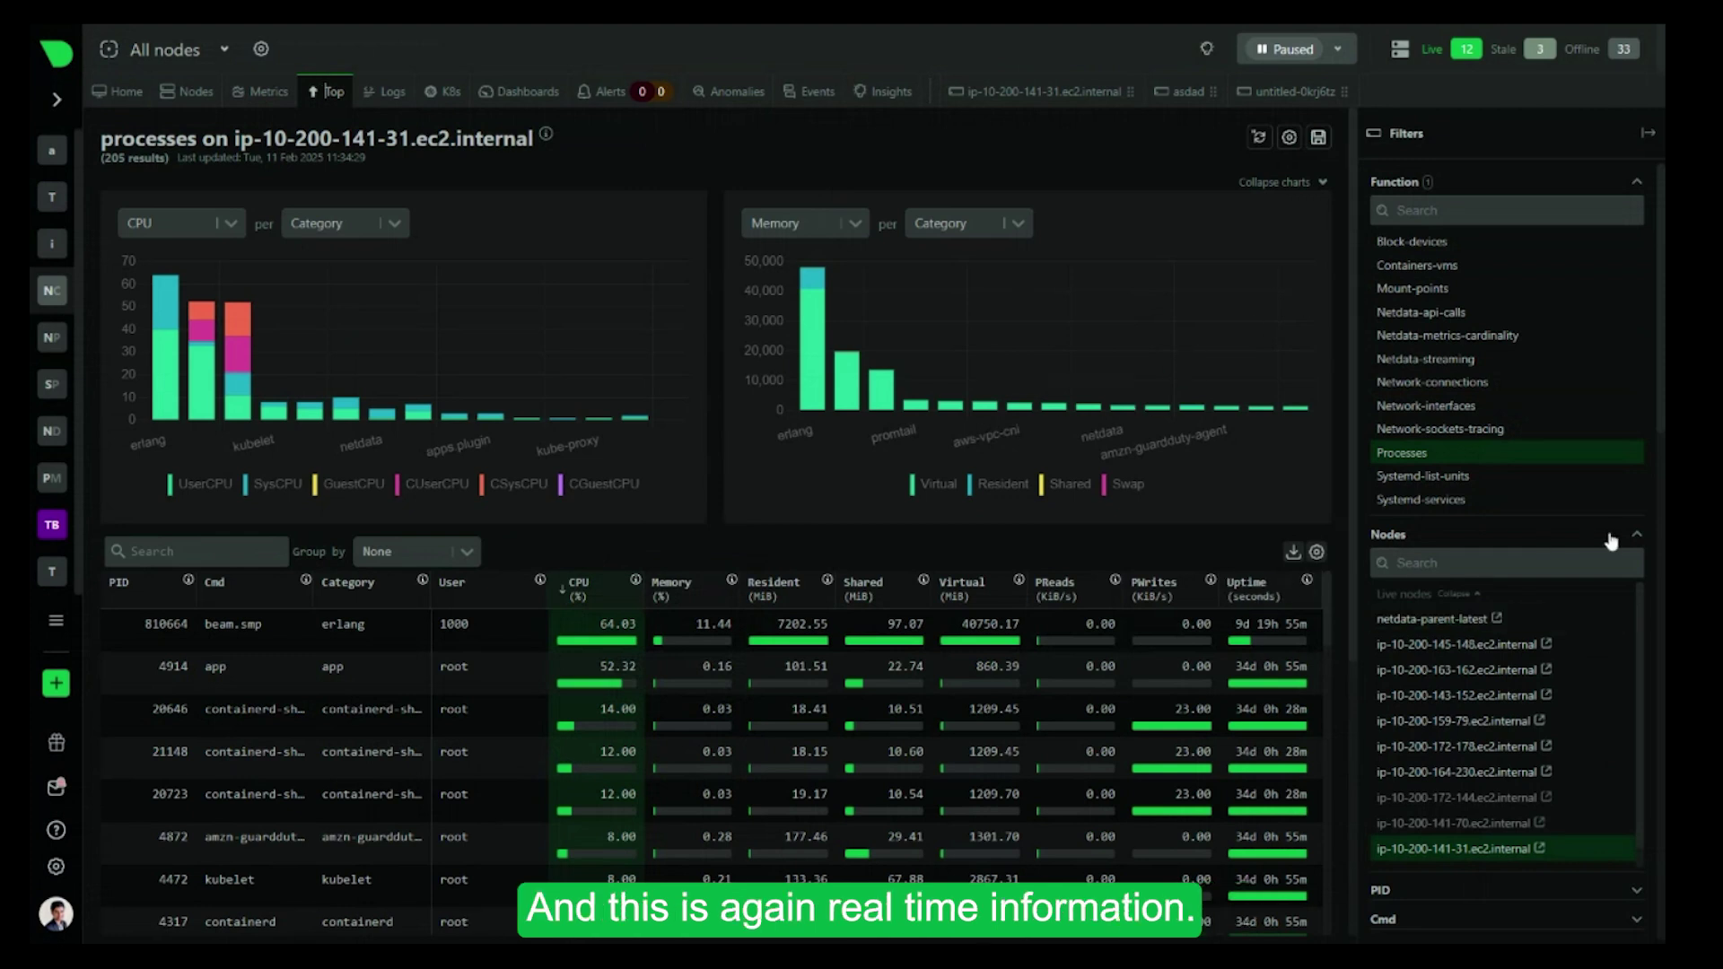
pyautogui.click(1283, 49)
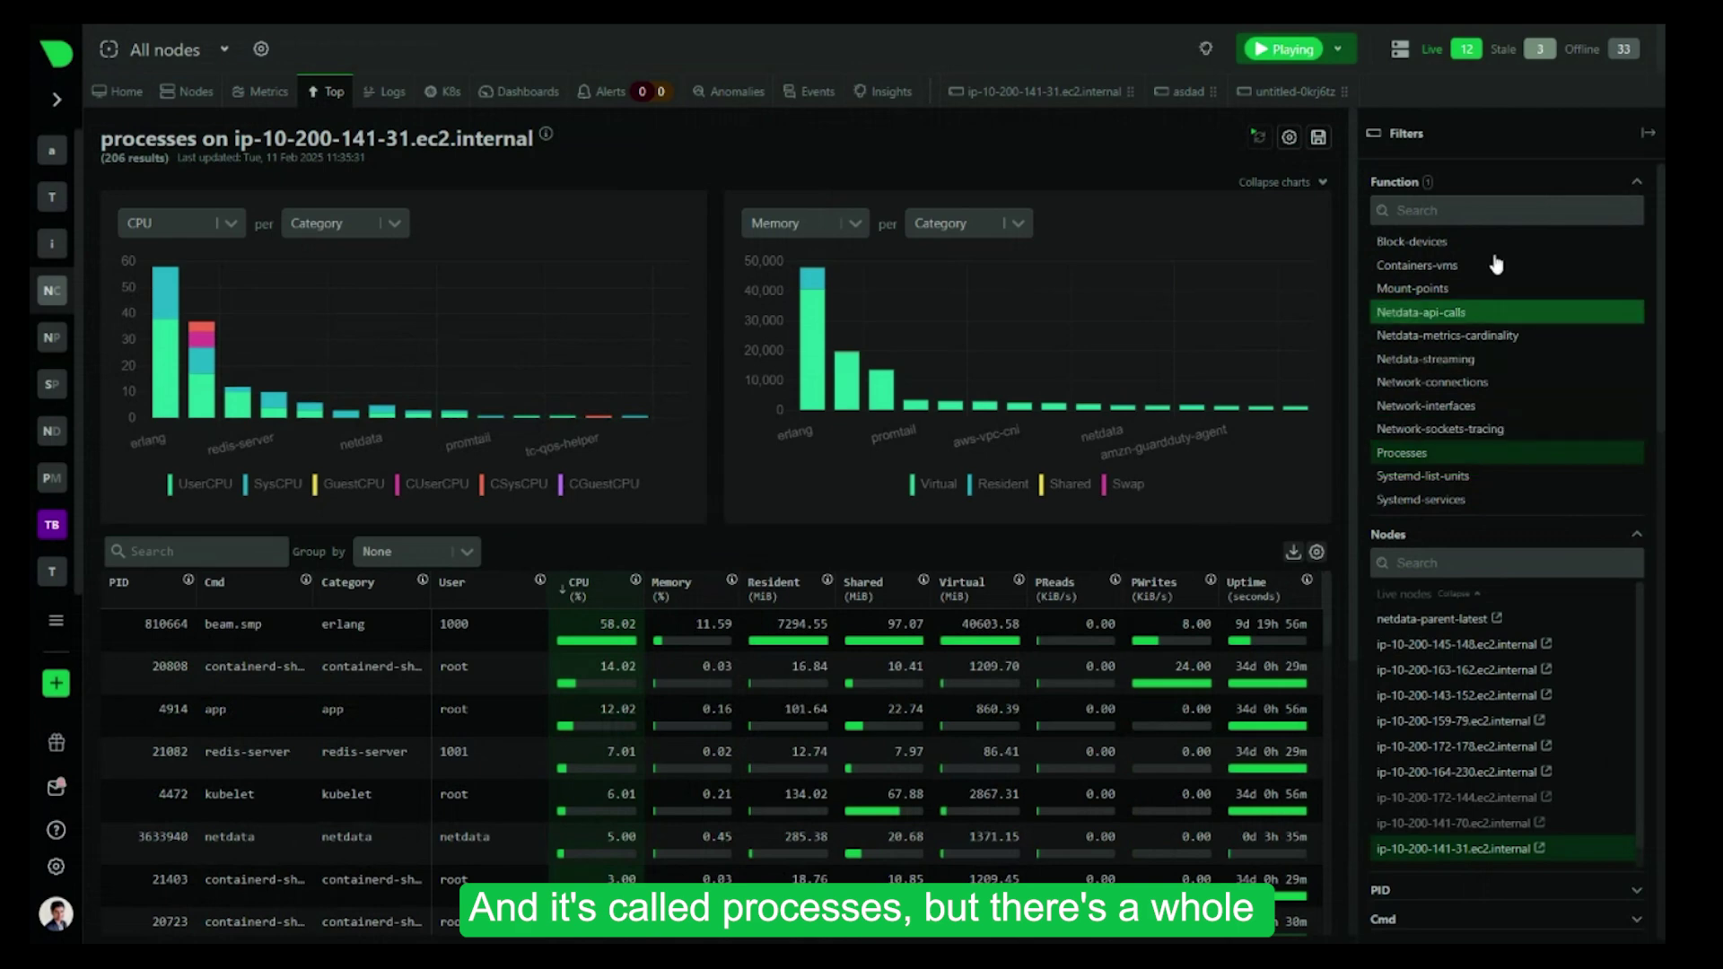
pyautogui.click(1427, 250)
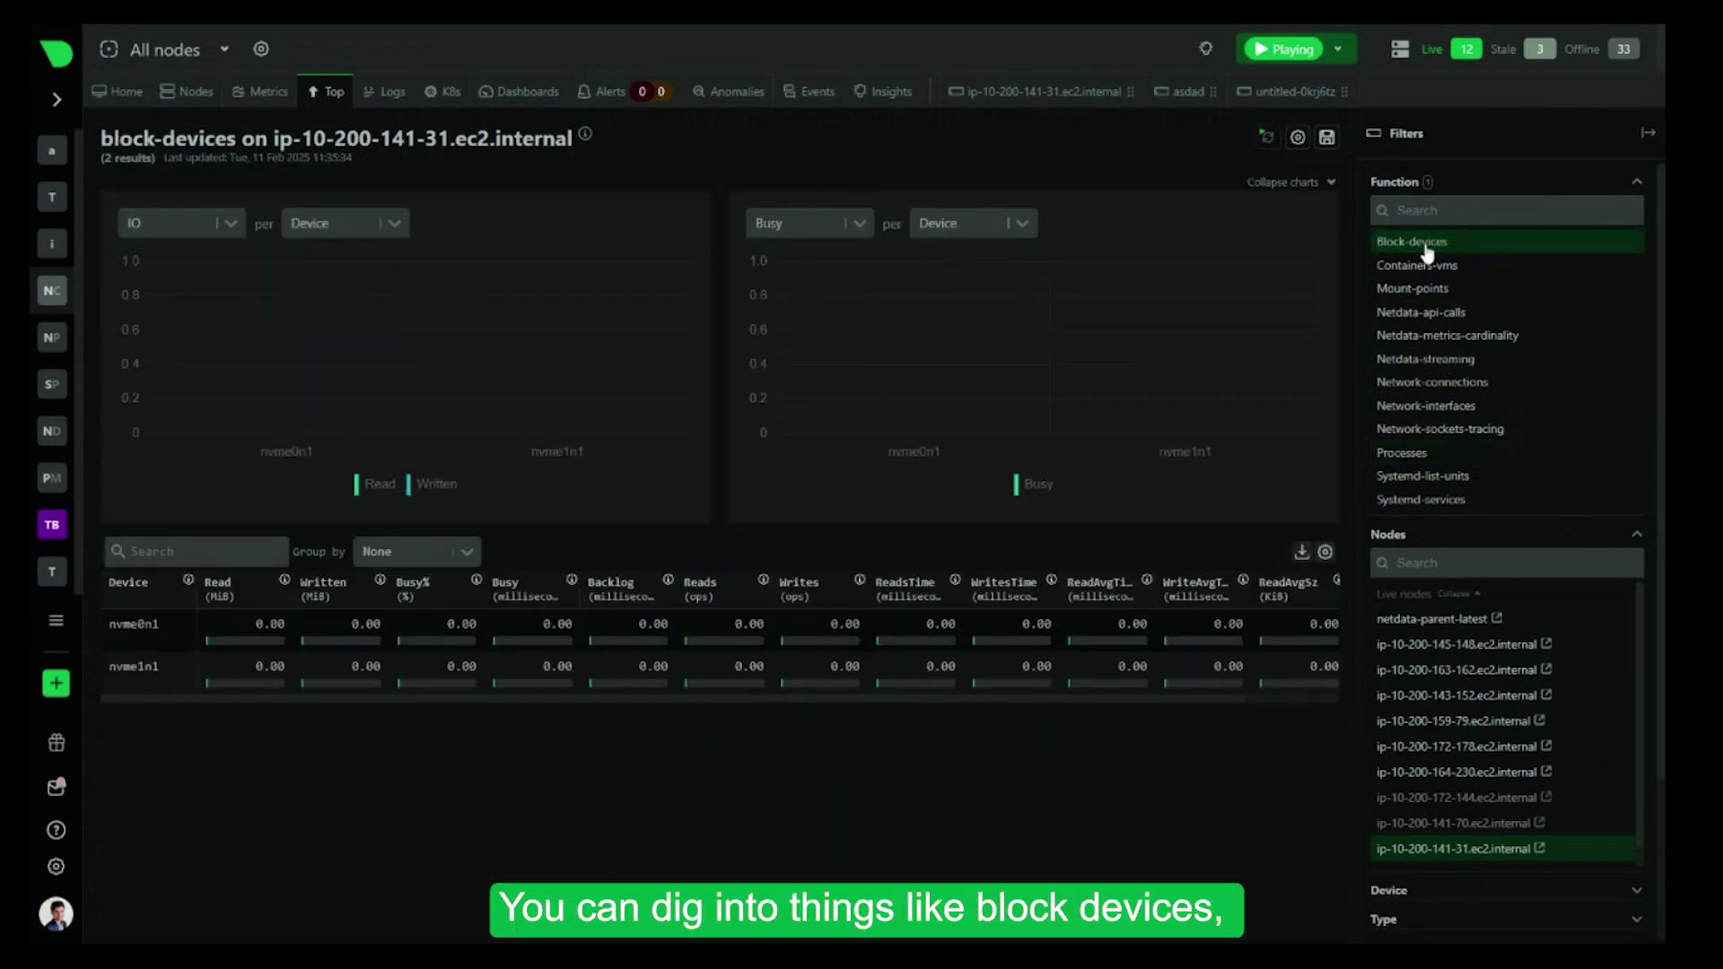
# Show the Containers-vms function for the node and widen the Name column so the container names can be read
pyautogui.click(1442, 269)
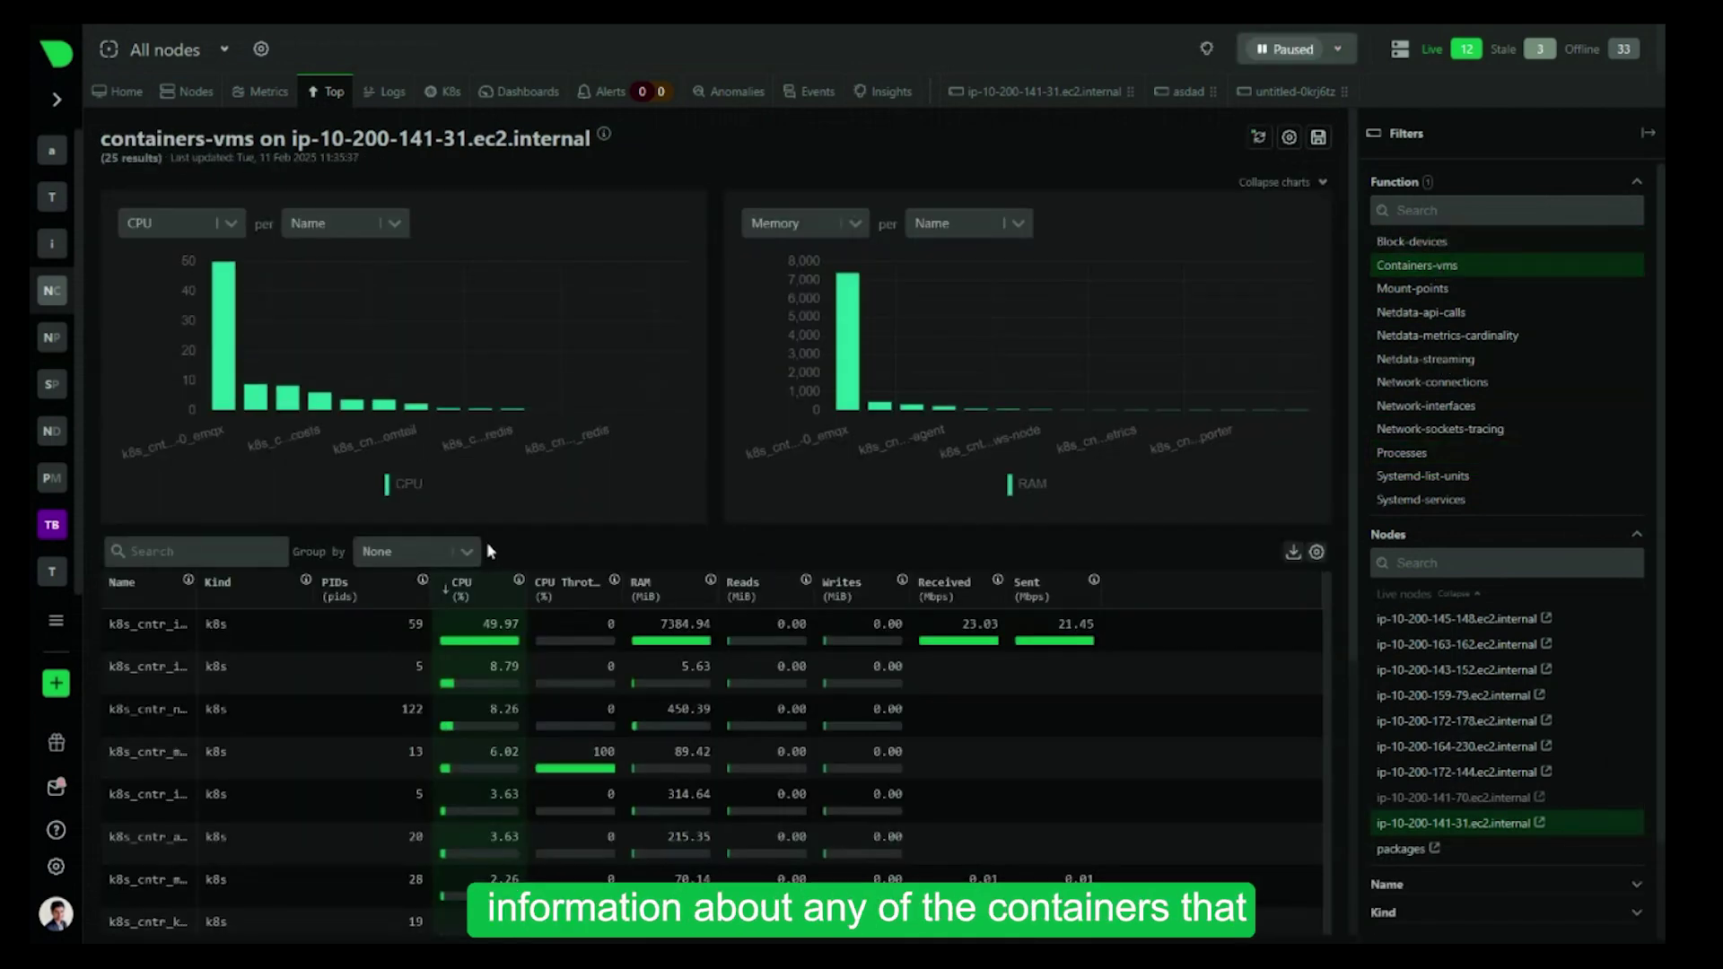
pyautogui.moveTo(196, 589); pyautogui.dragTo(369, 589)
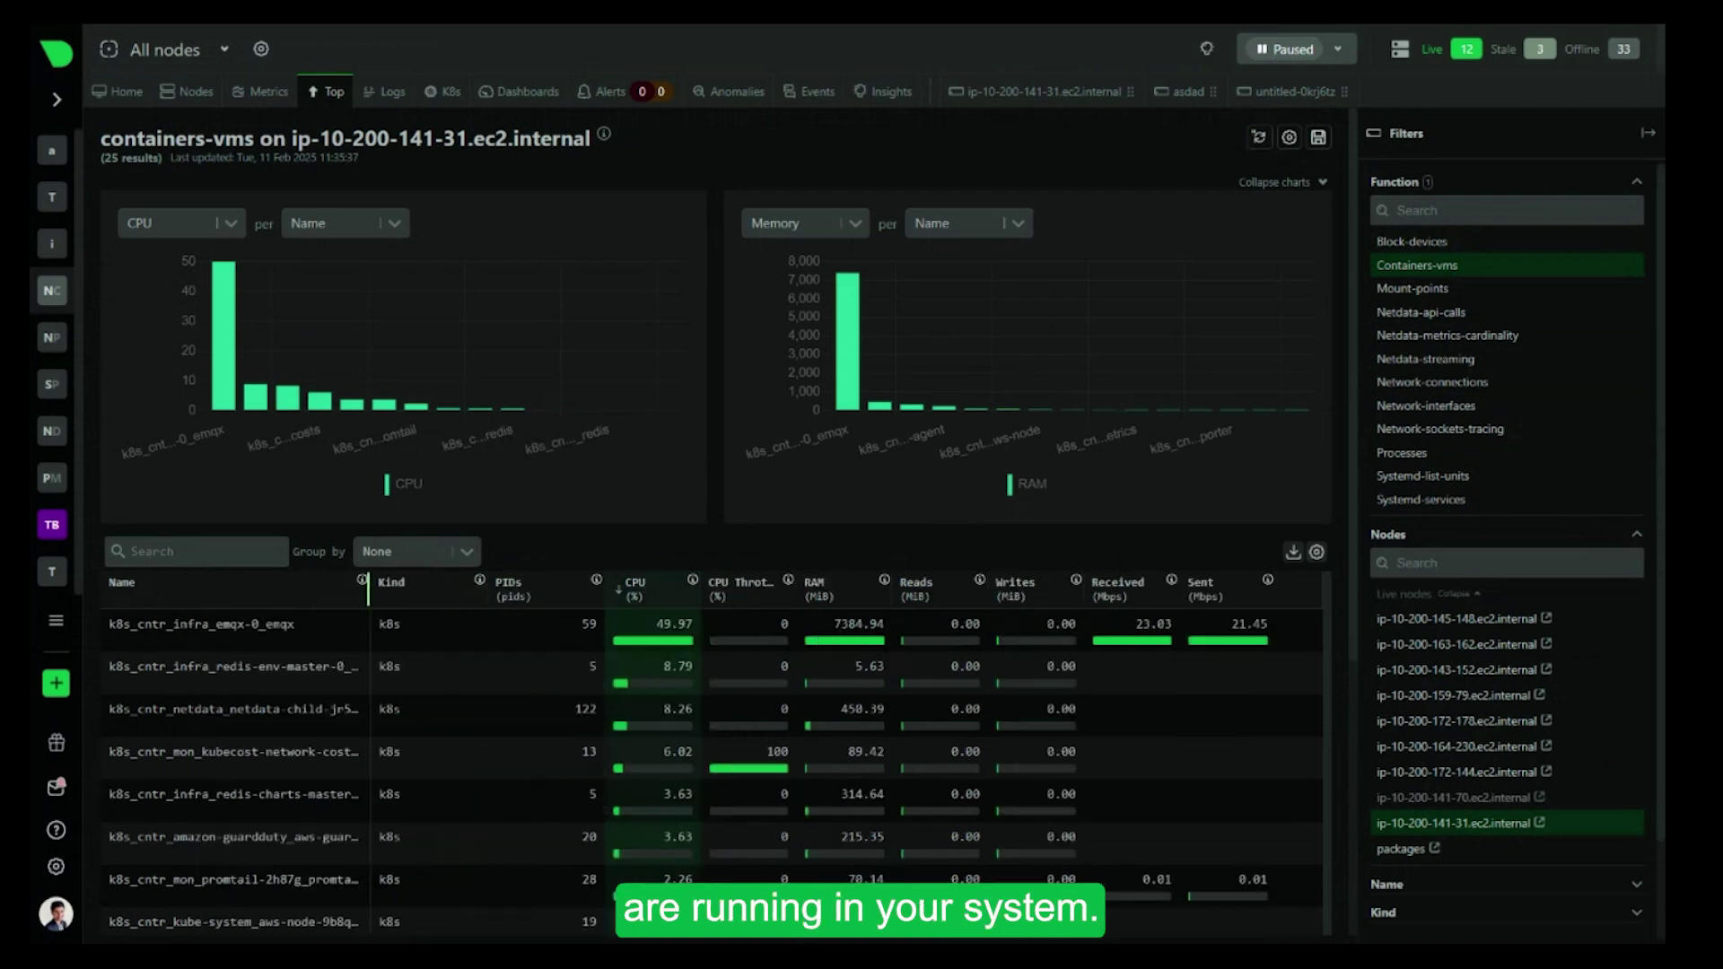
# Open the Network-connections function, explore its connection map, and select the detailed view of all sockets
pyautogui.click(1458, 384)
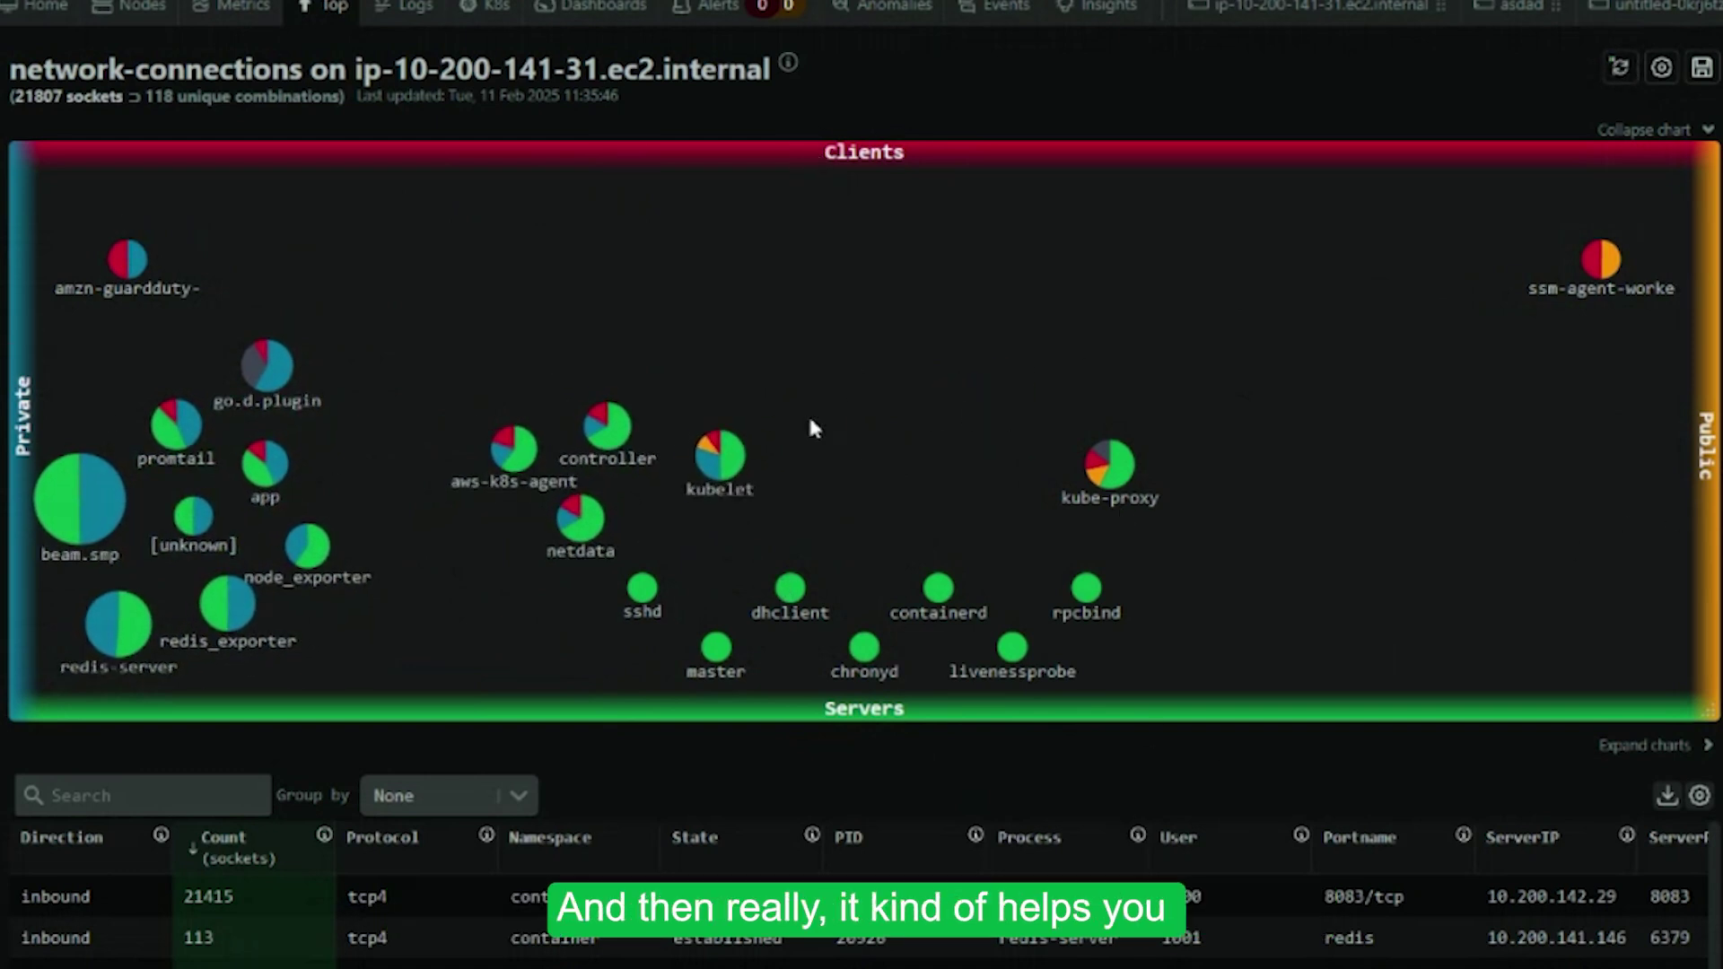
pyautogui.moveTo(125, 478); pyautogui.dragTo(590, 310)
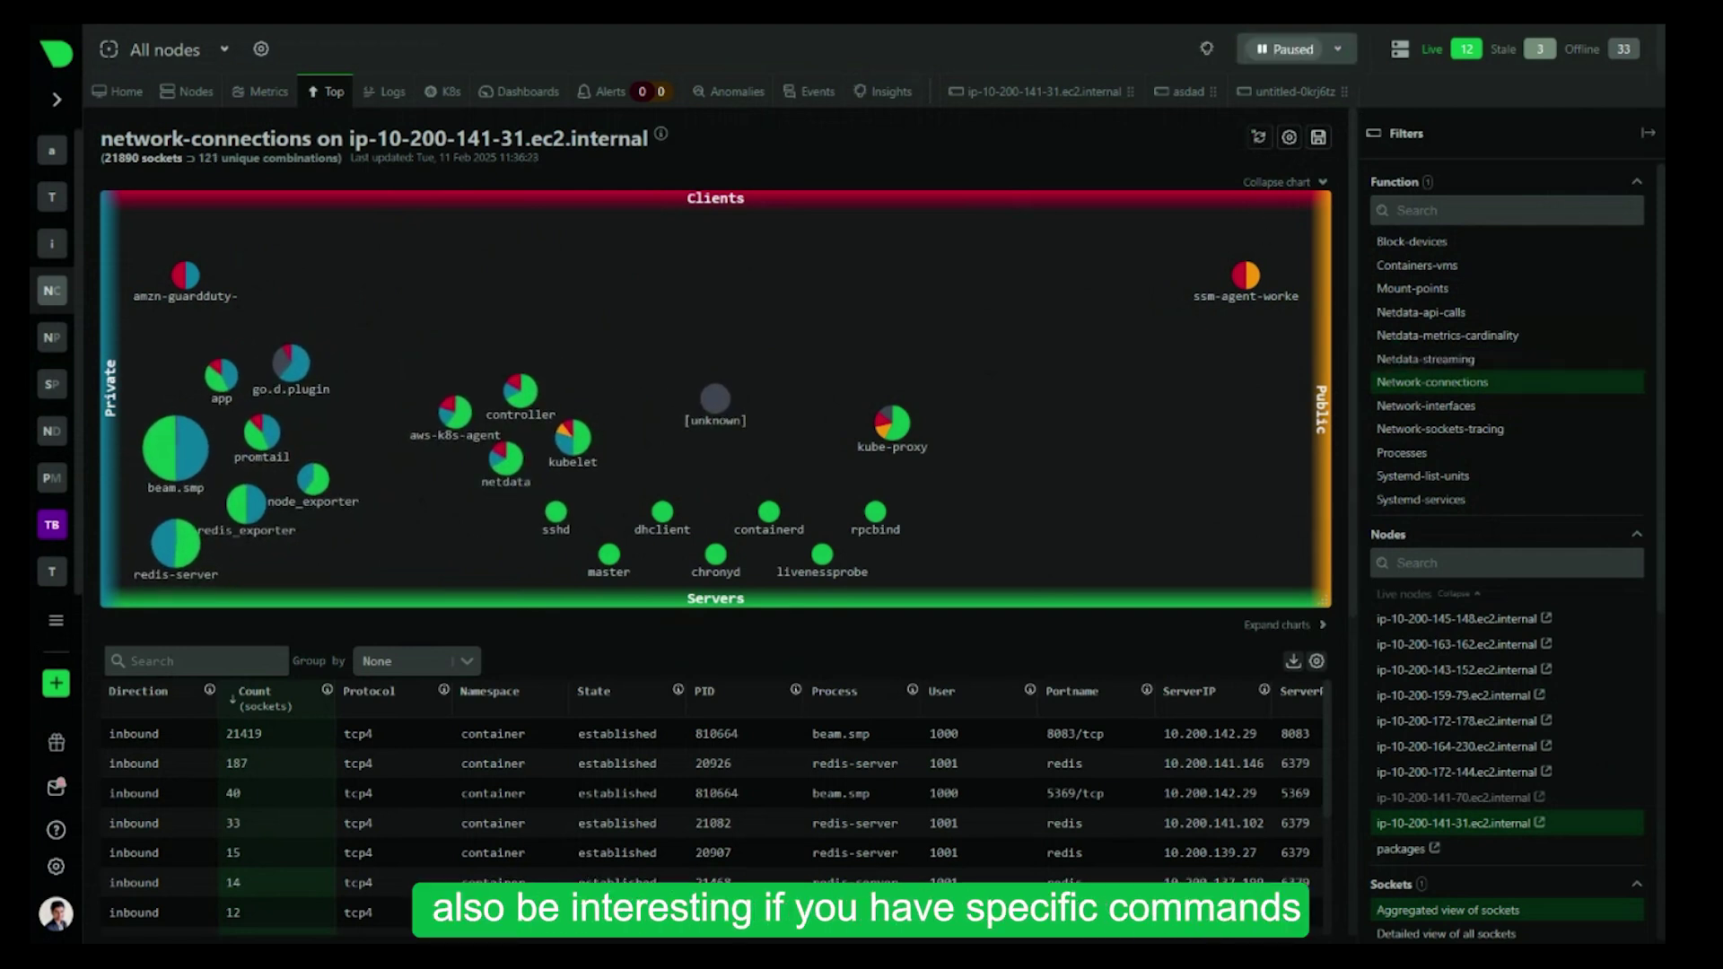
pyautogui.scroll(-4, 1436, 599)
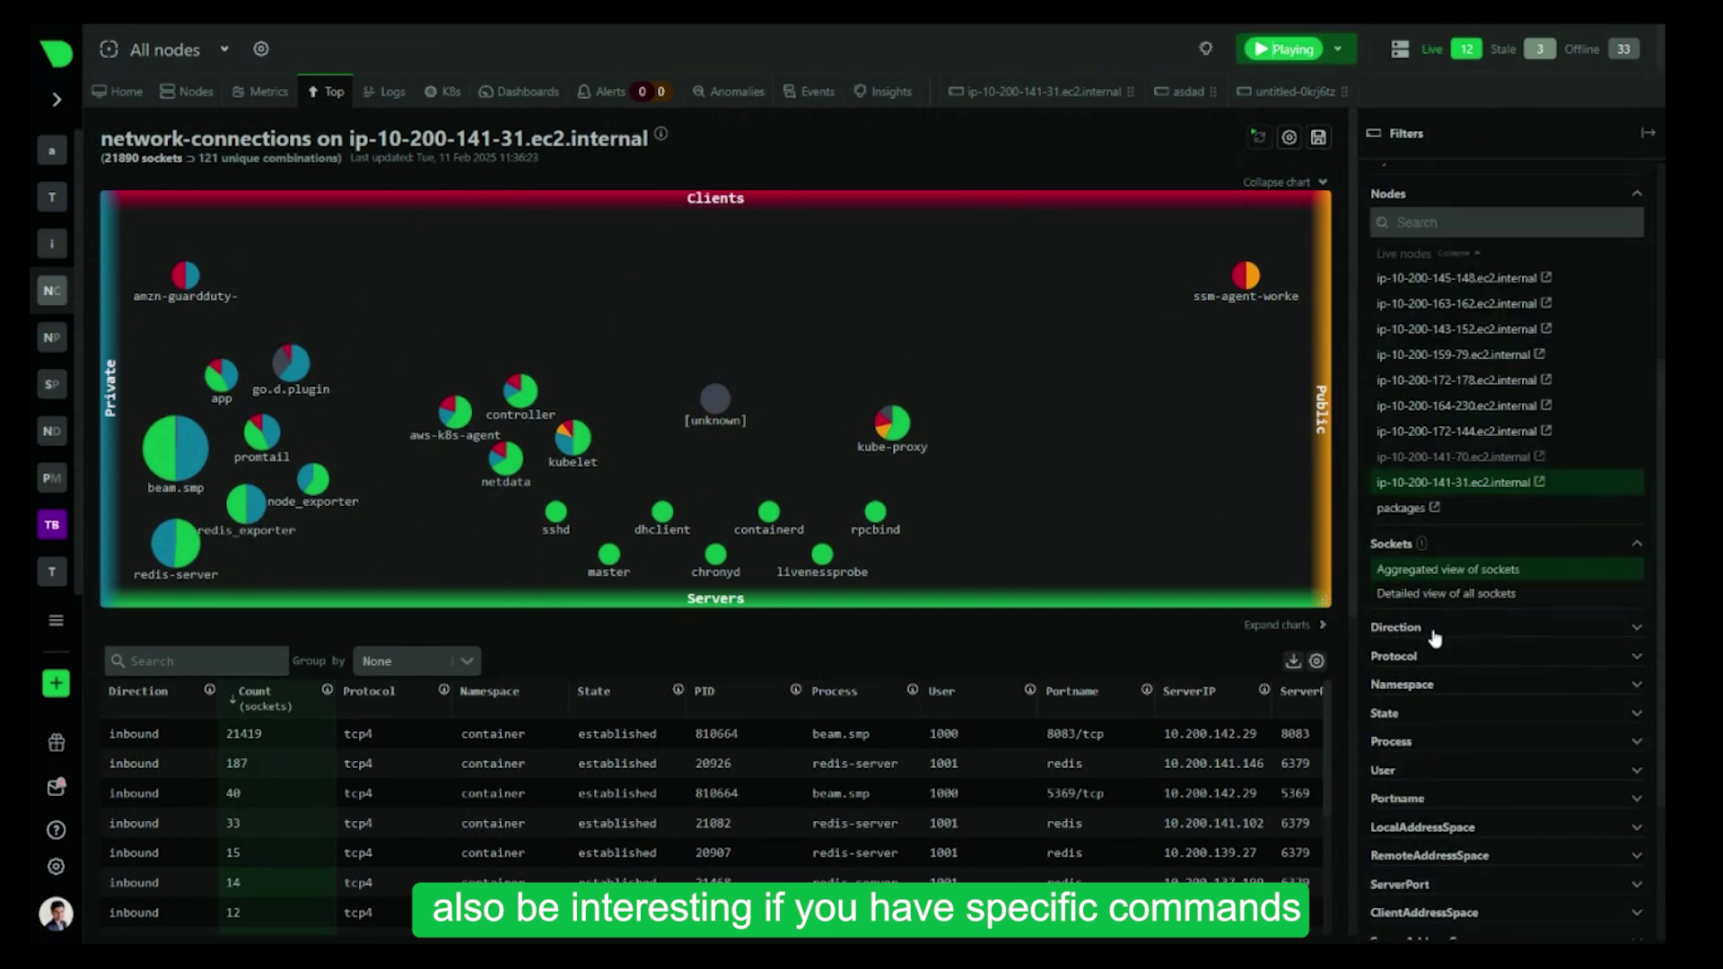
pyautogui.click(1436, 593)
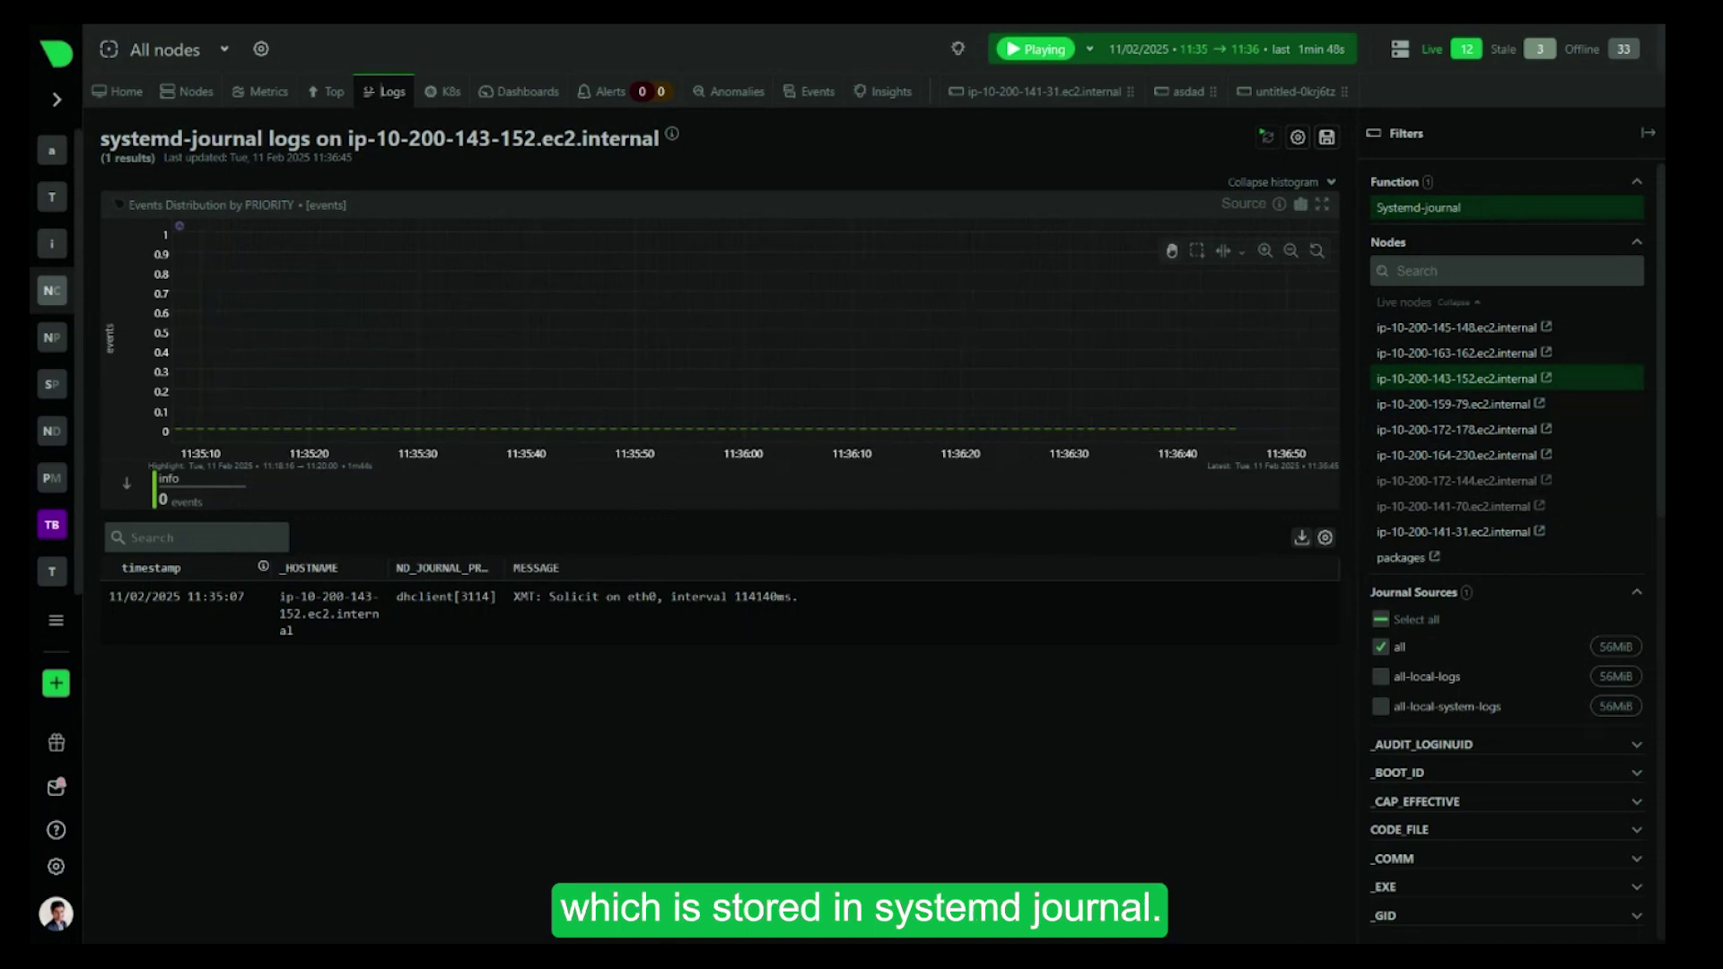
pyautogui.click(1472, 352)
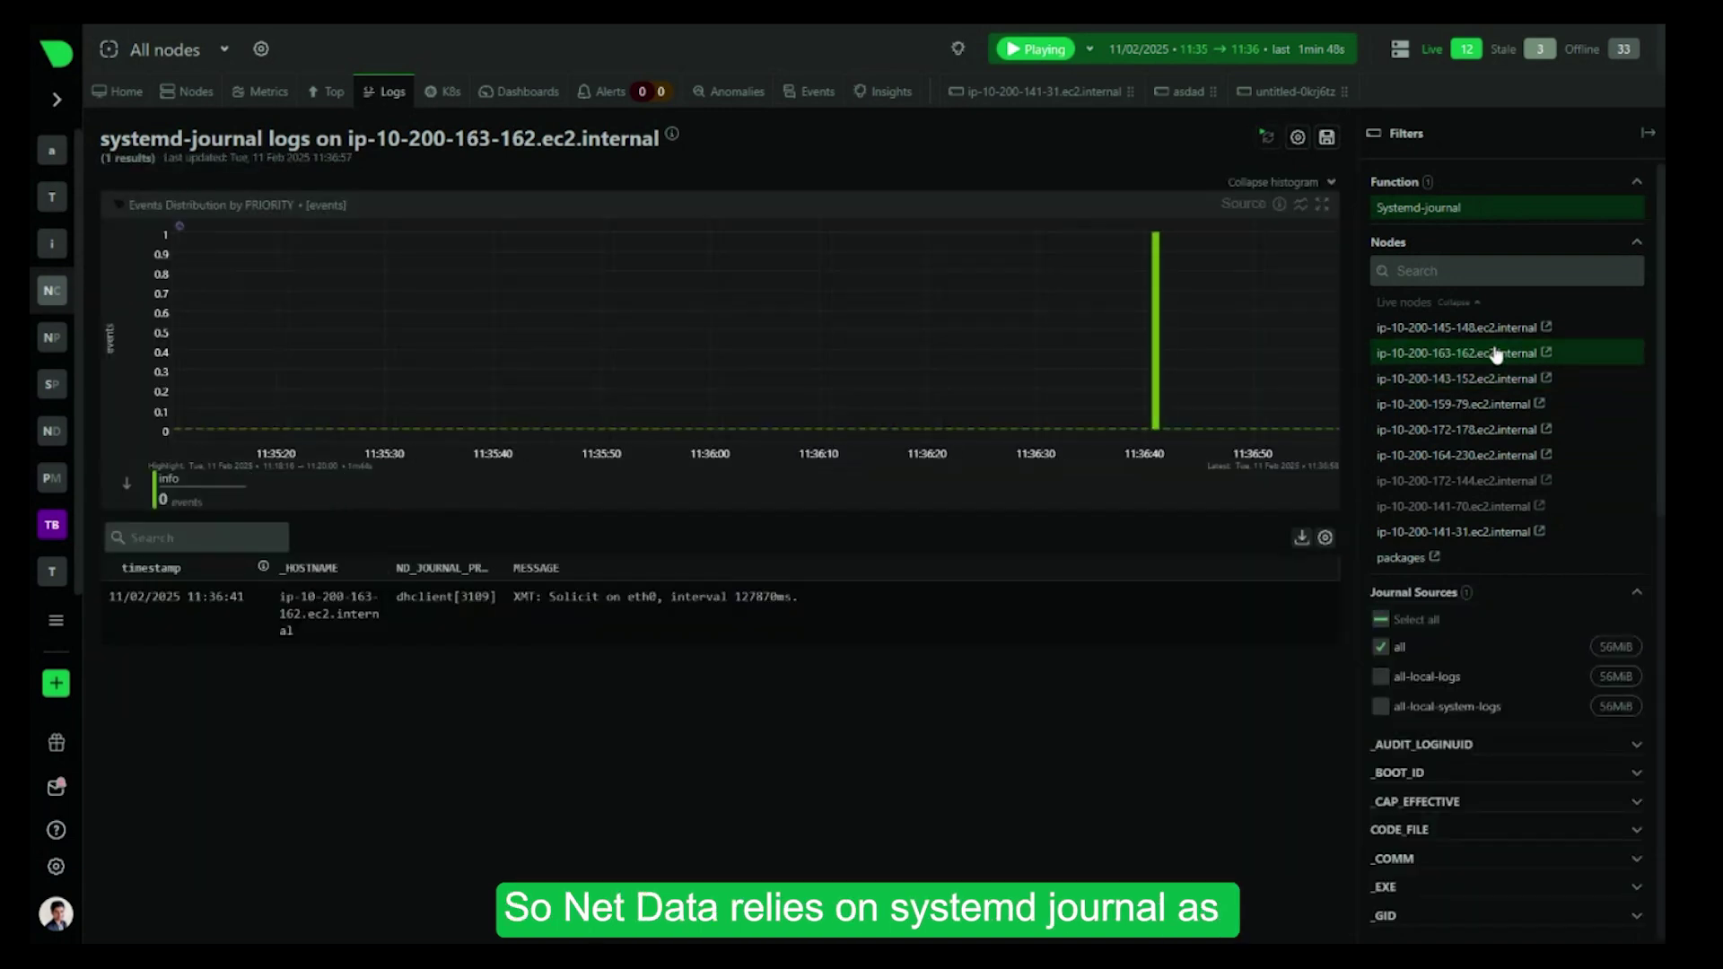
pyautogui.click(1480, 371)
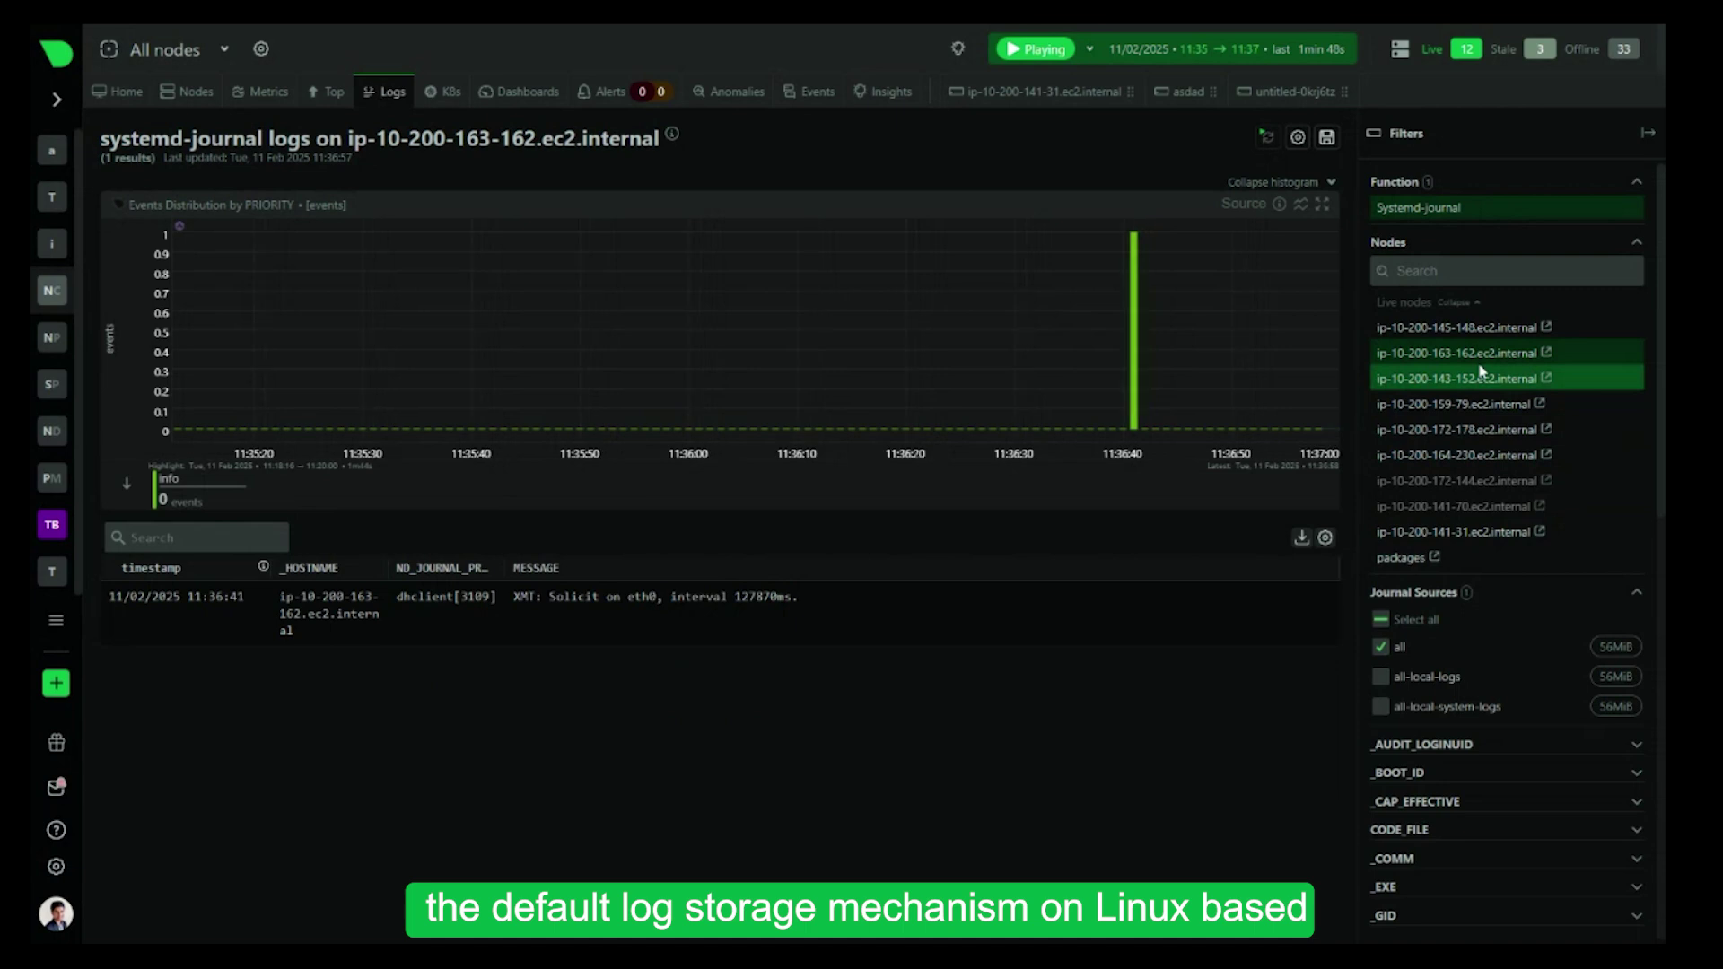
pyautogui.click(1480, 376)
pyautogui.click(1495, 352)
pyautogui.click(1489, 330)
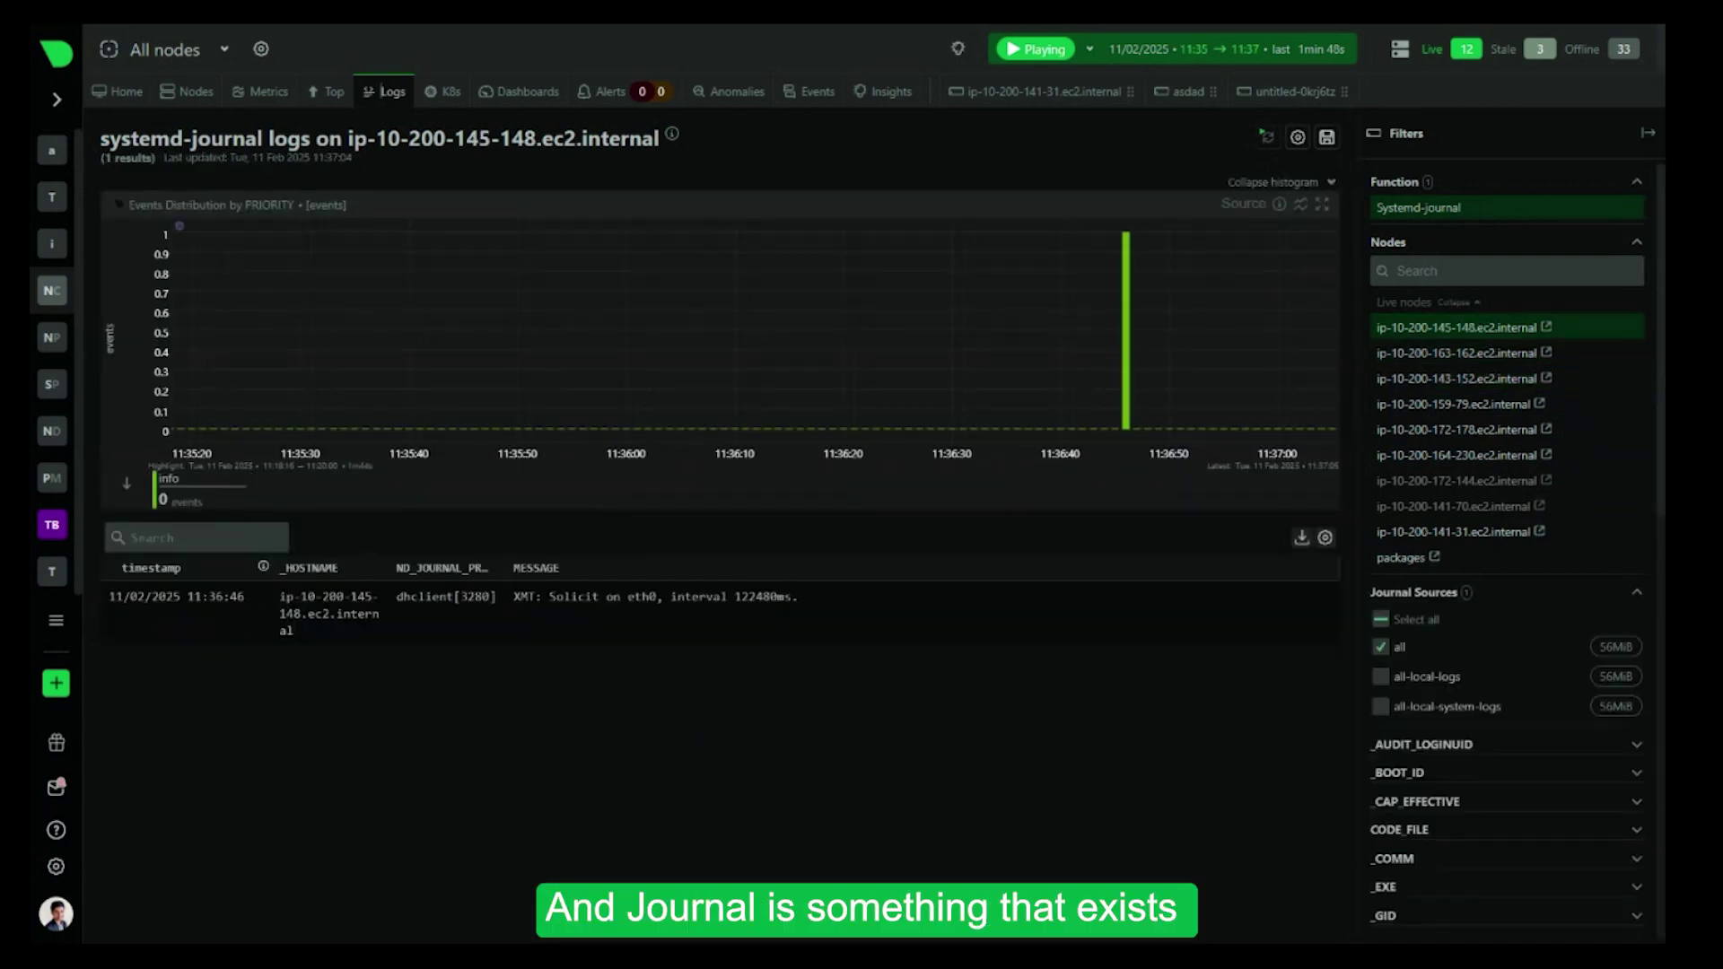
# Show the systemd-journal logs of the packages node and check the size of its journal sources
pyautogui.click(1435, 433)
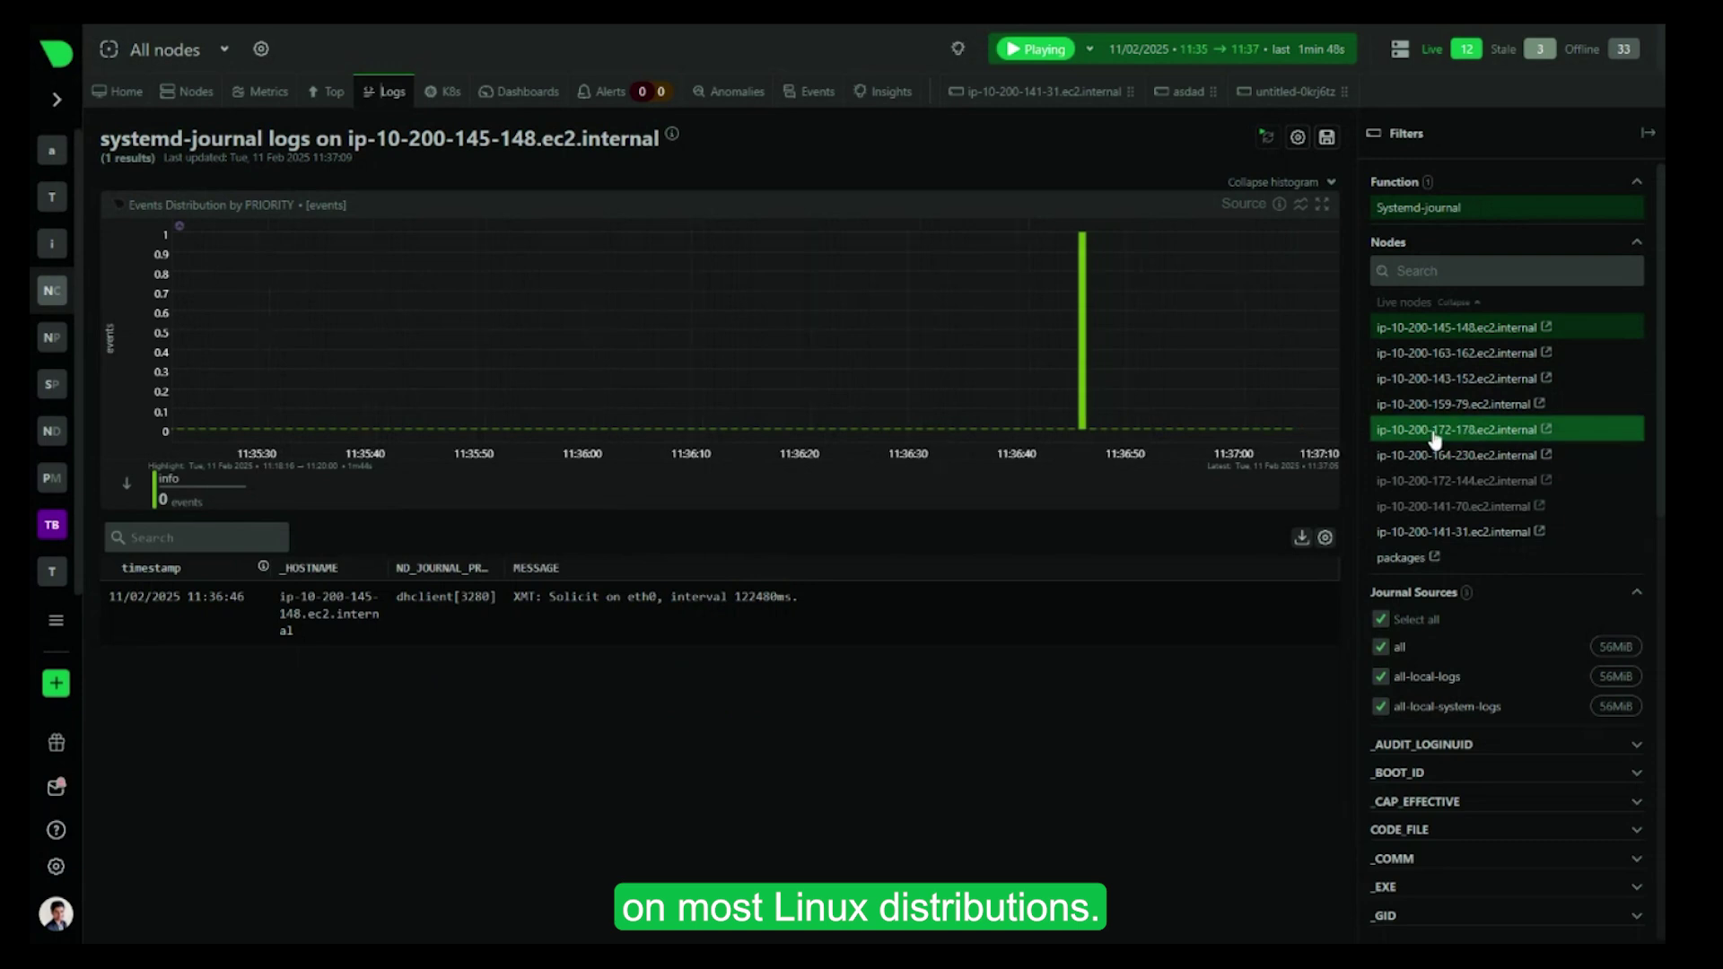
pyautogui.click(1401, 558)
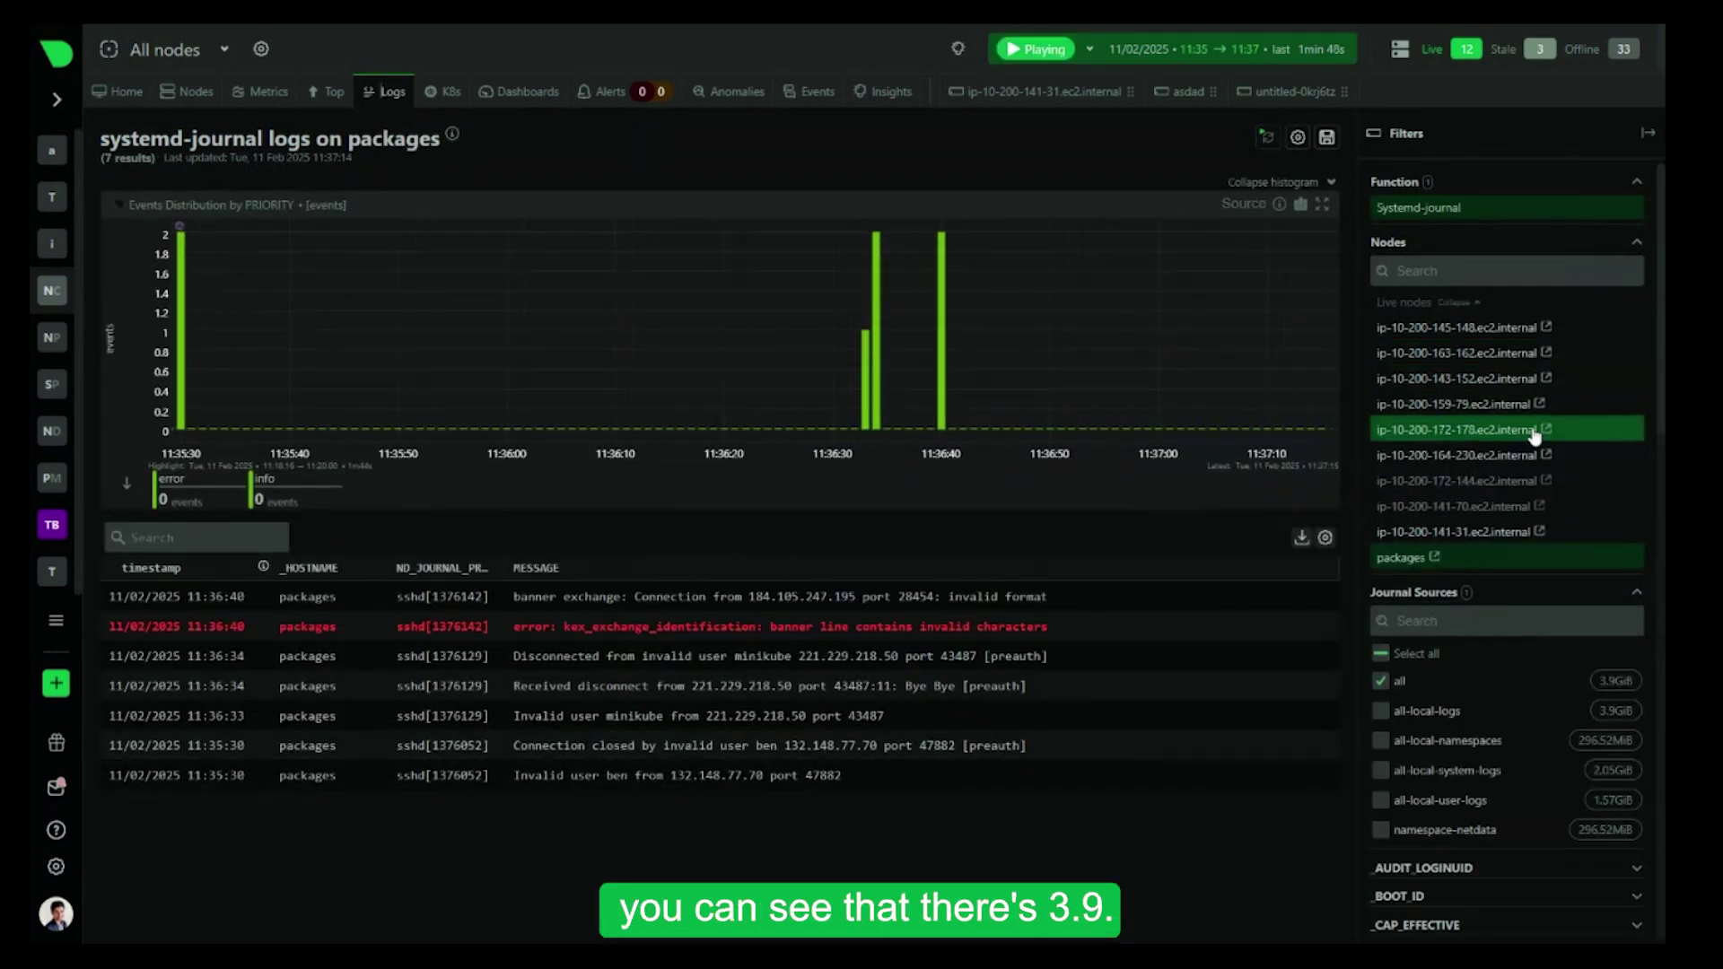
pyautogui.moveTo(1634, 689)
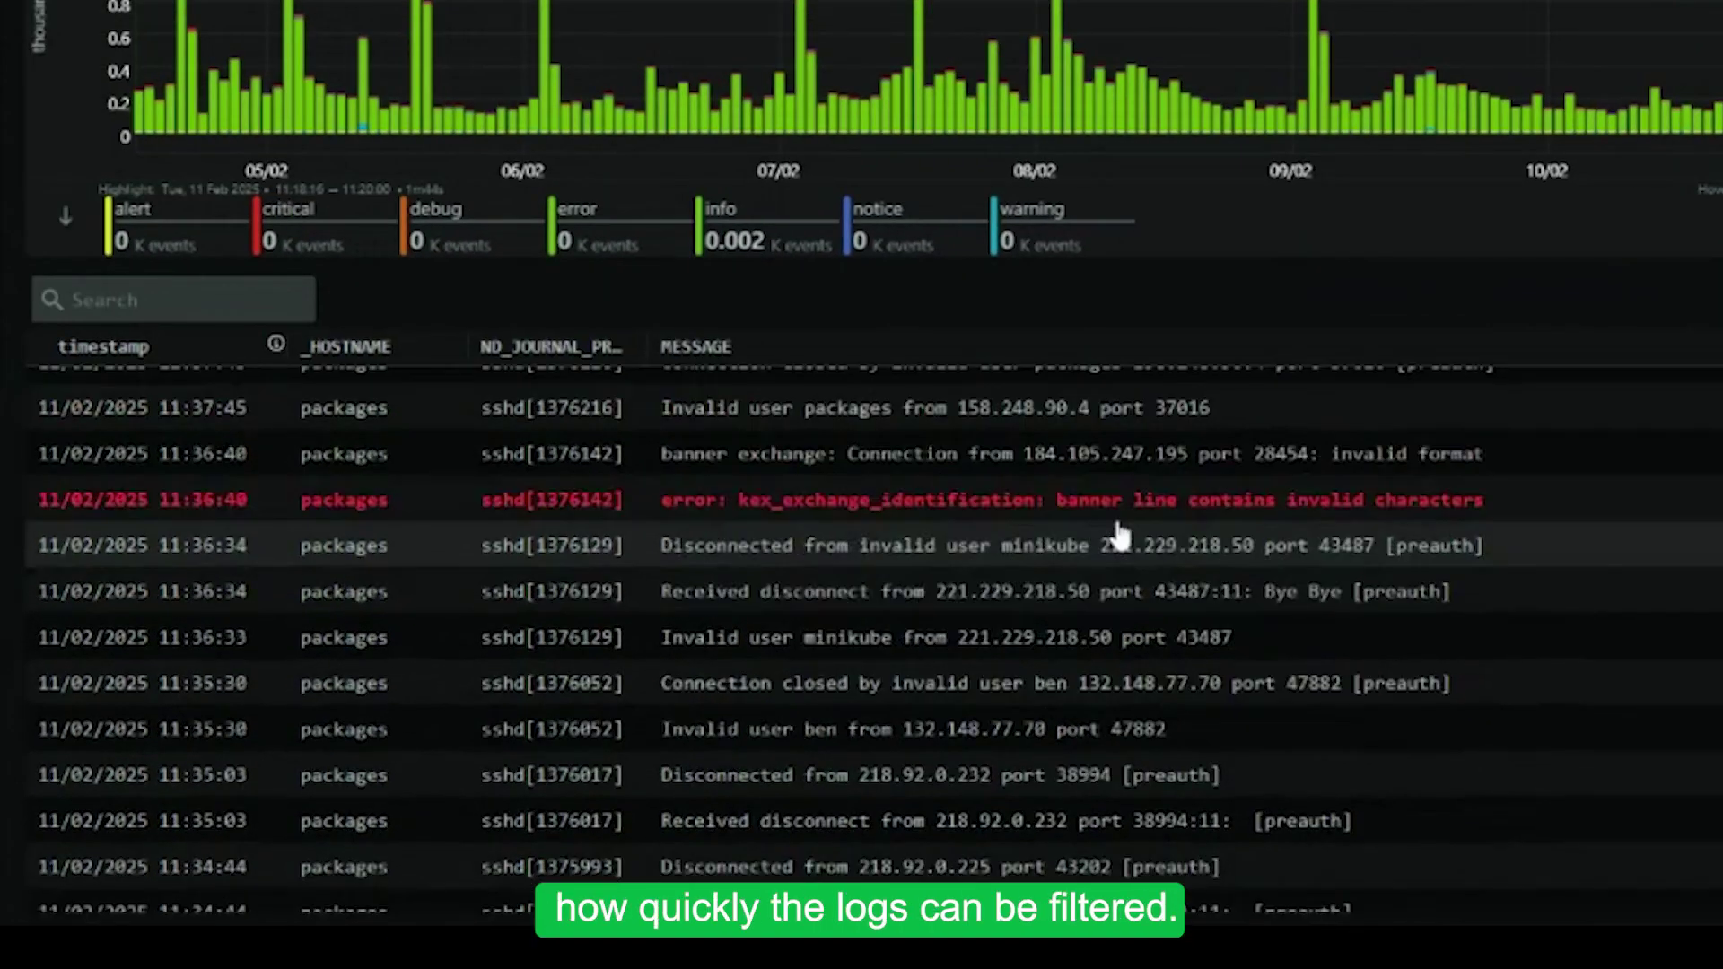
# Search the packages node's logs for "error" and read through the matching entries
pyautogui.scroll(-15, 754, 404)
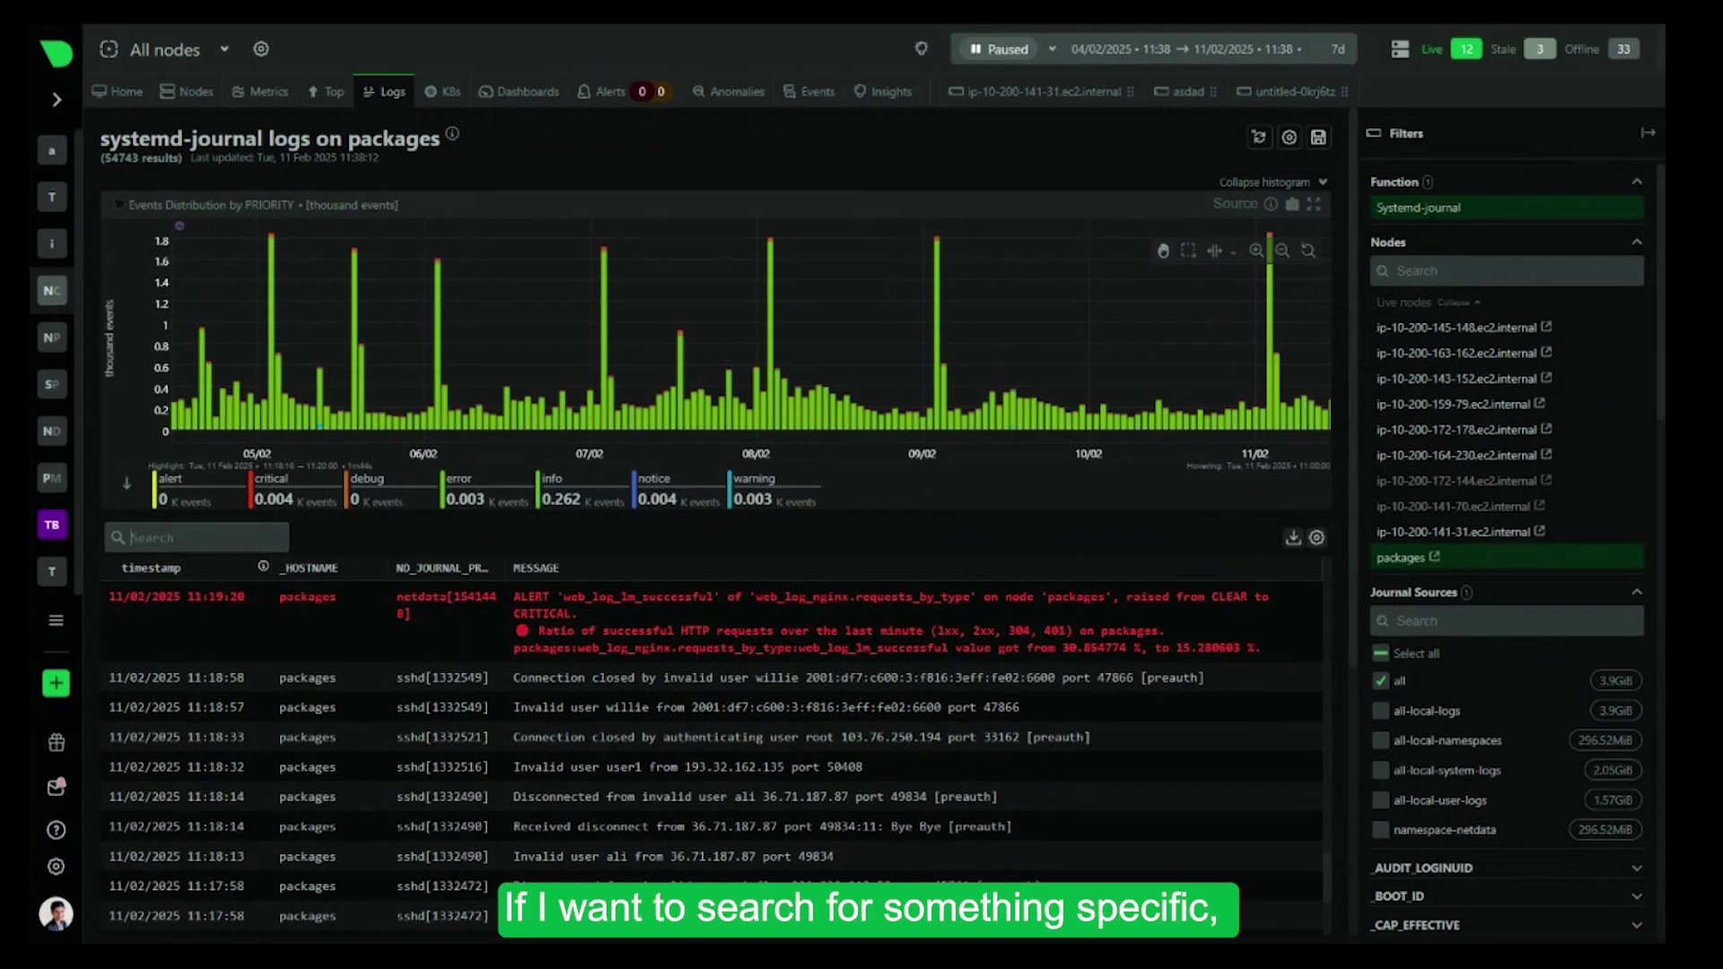
pyautogui.write('error')
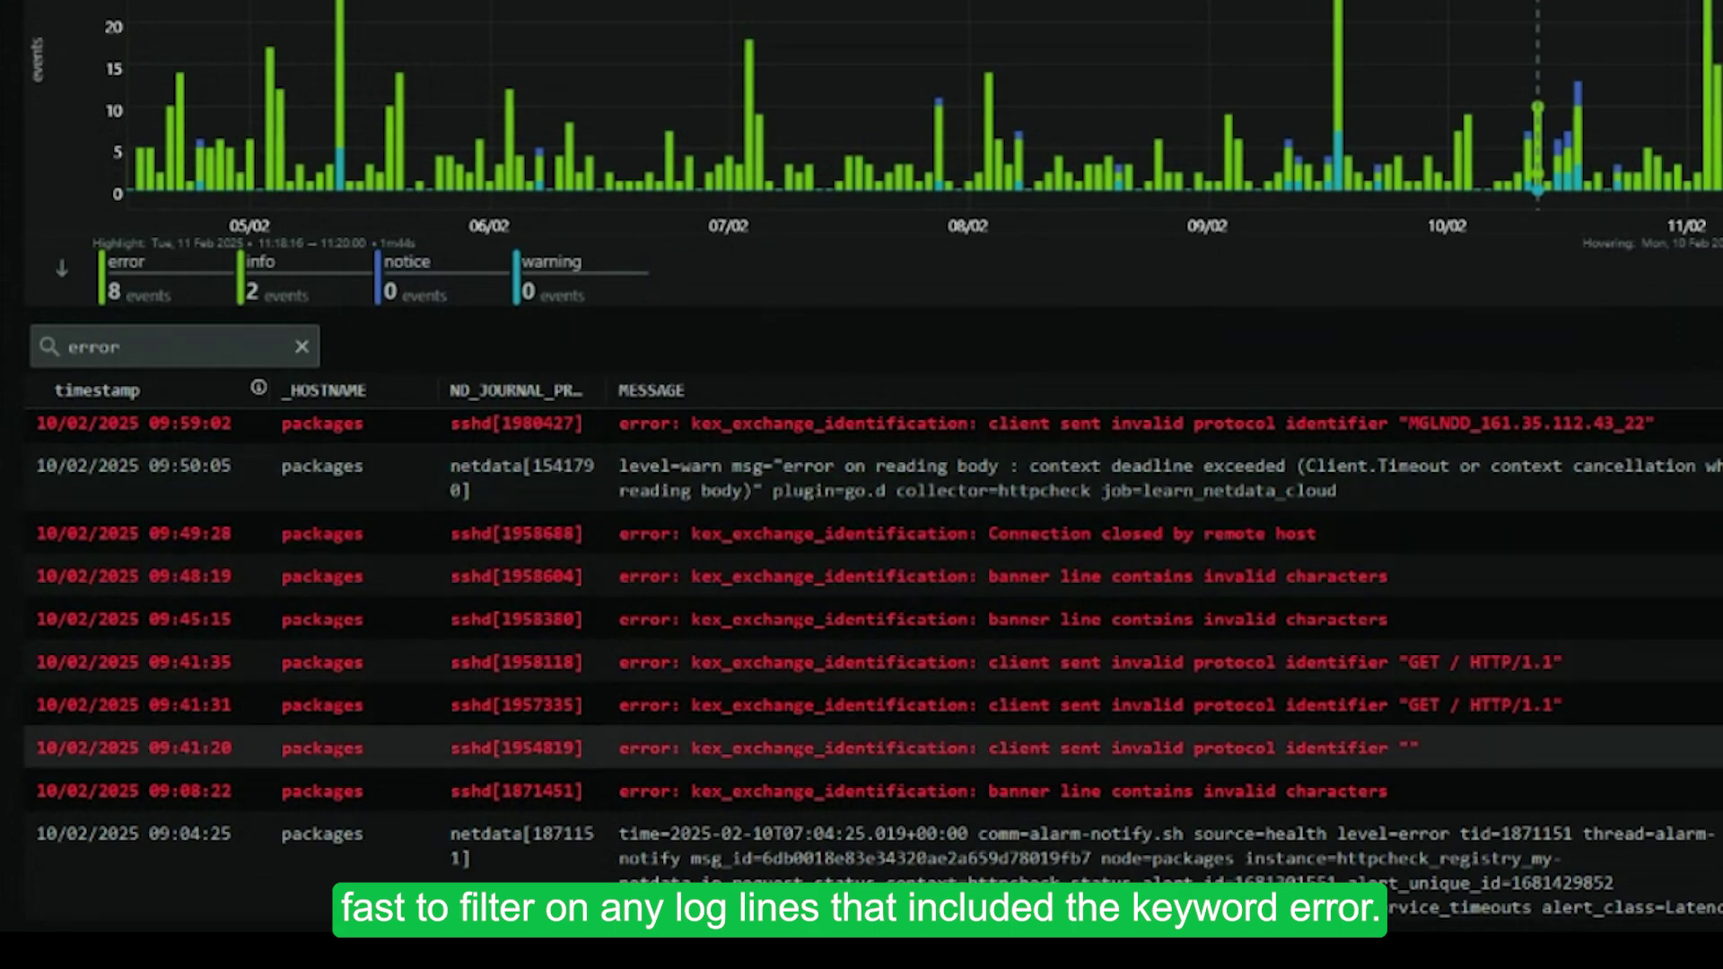
pyautogui.scroll(-10, 1501, 684)
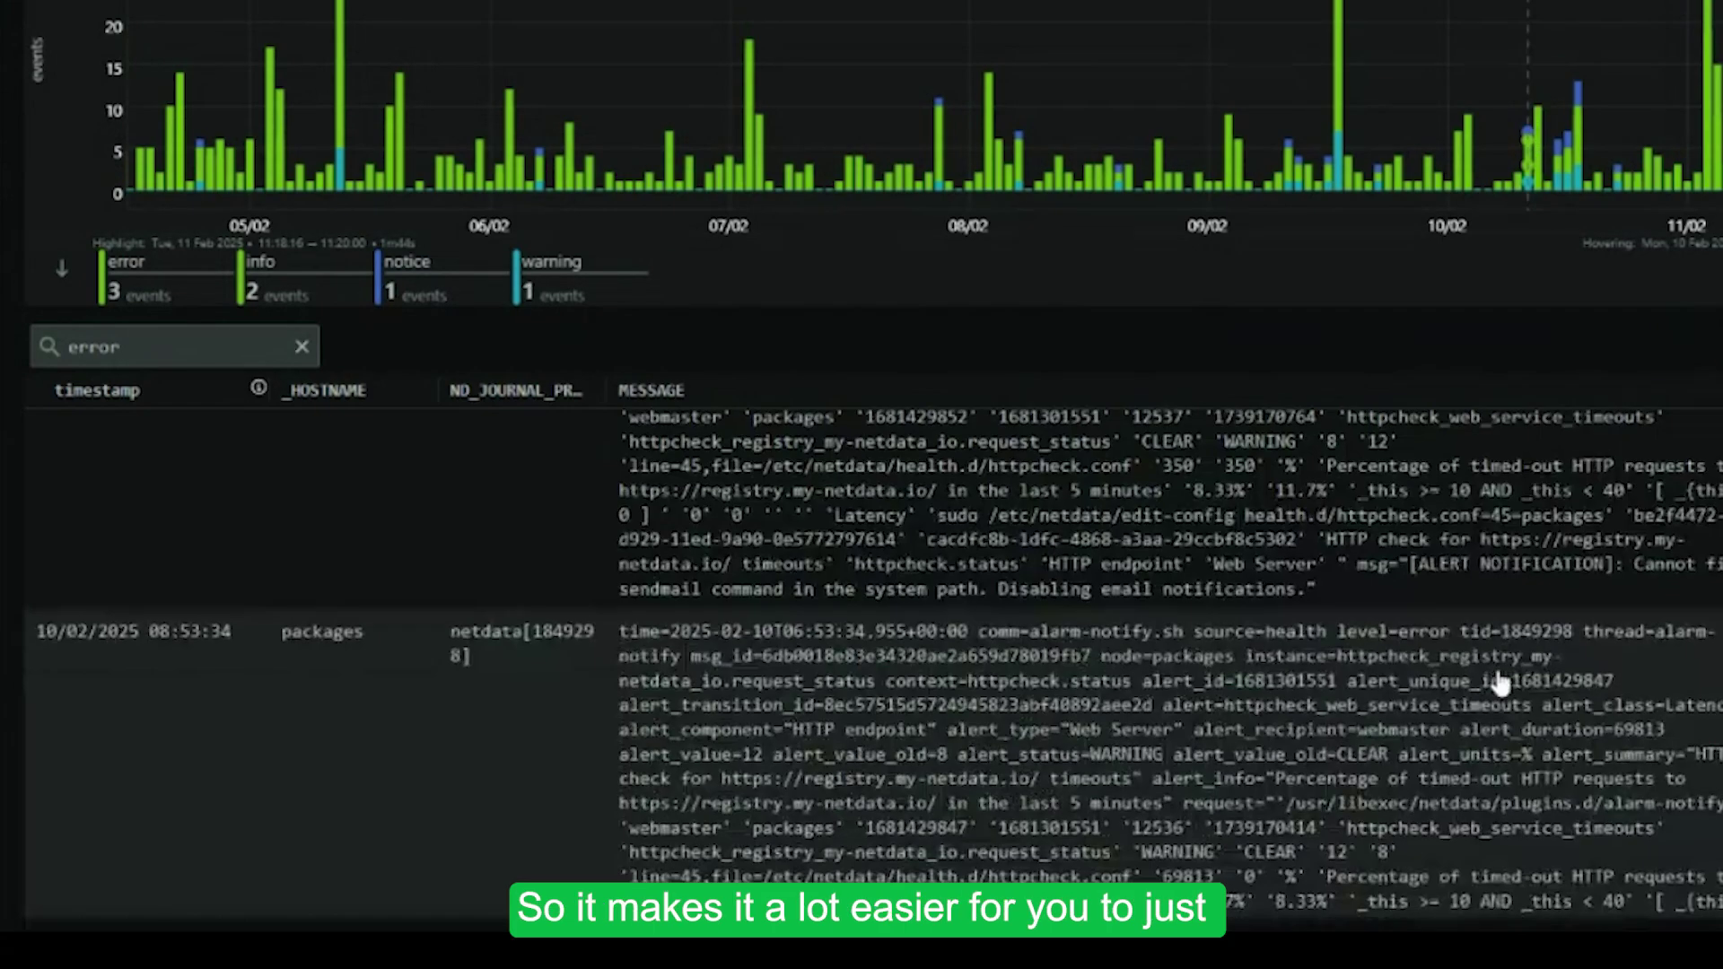
pyautogui.scroll(-2, 1501, 684)
pyautogui.scroll(10, 516, 647)
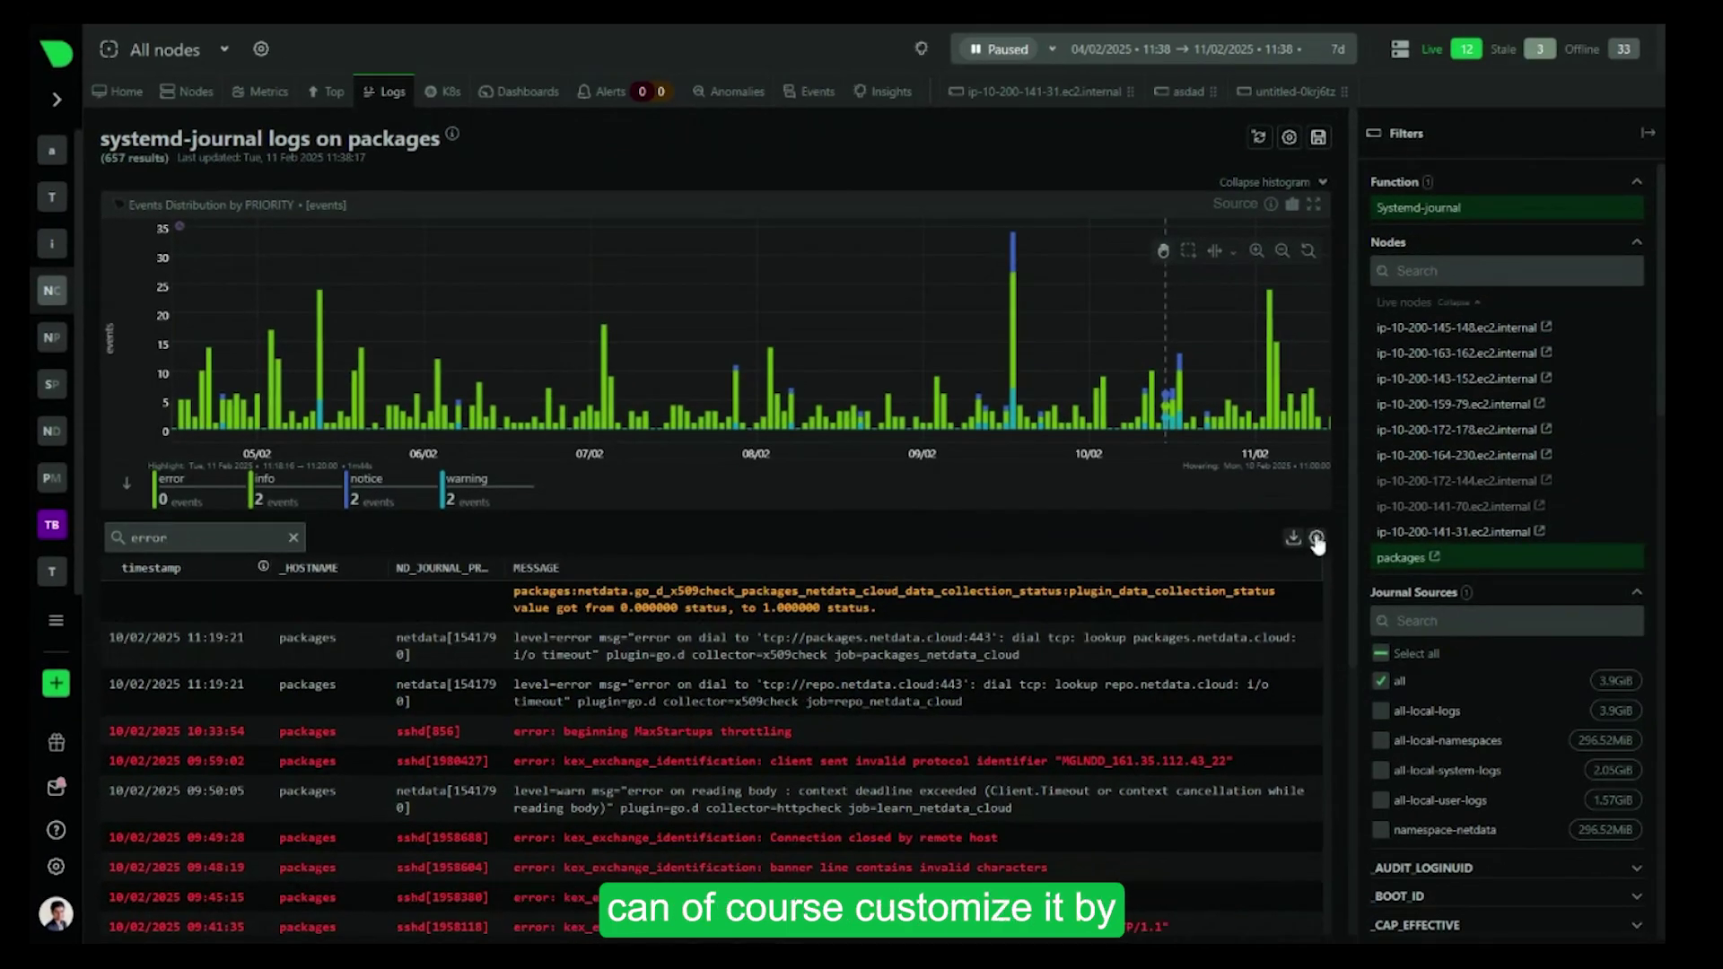
# View the list of columns available for the log table, and close it without changing the selection
pyautogui.click(1317, 538)
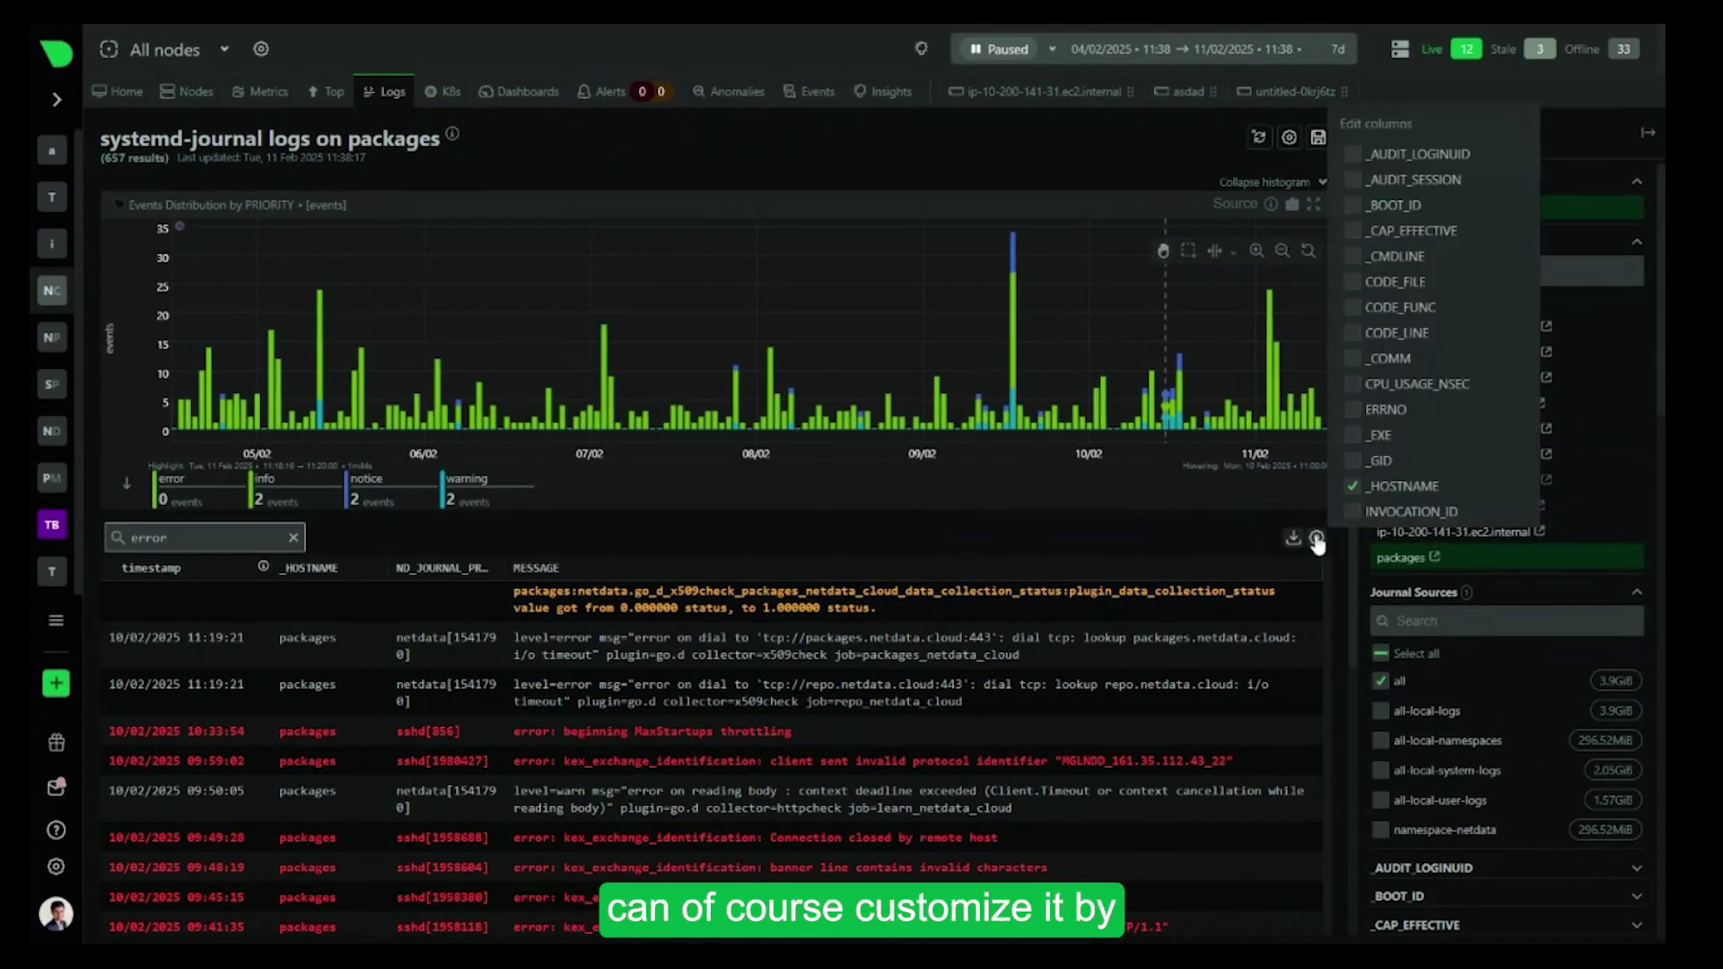
pyautogui.click(1208, 516)
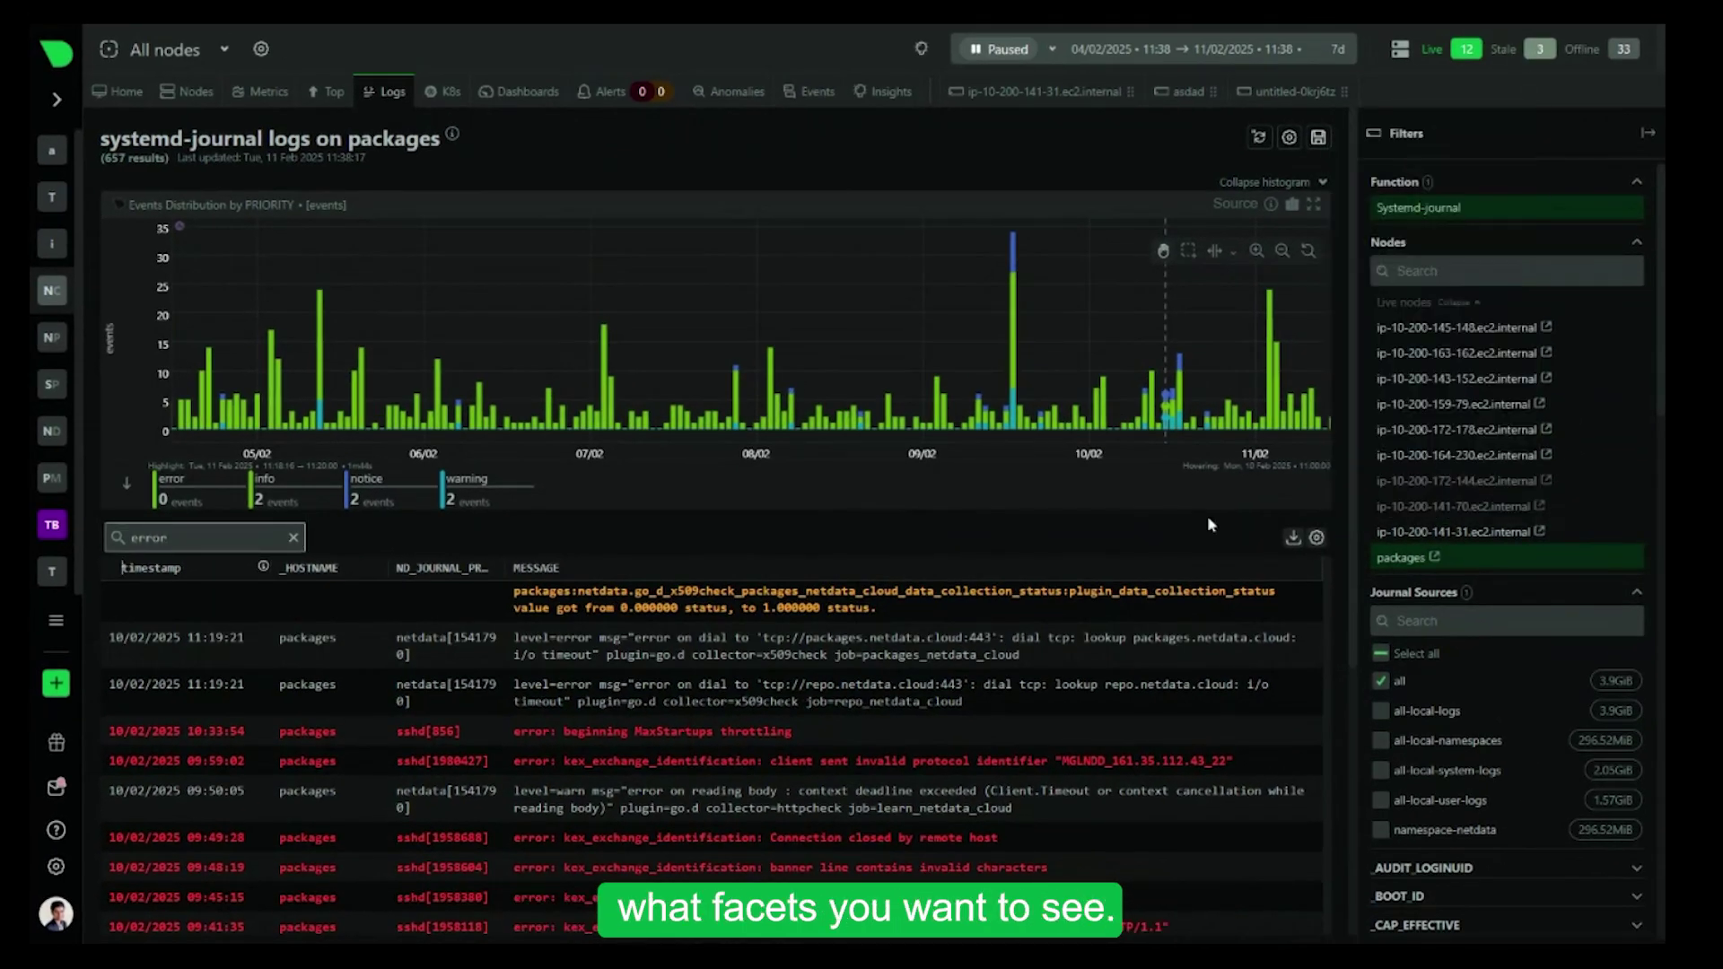
pyautogui.moveTo(233, 306)
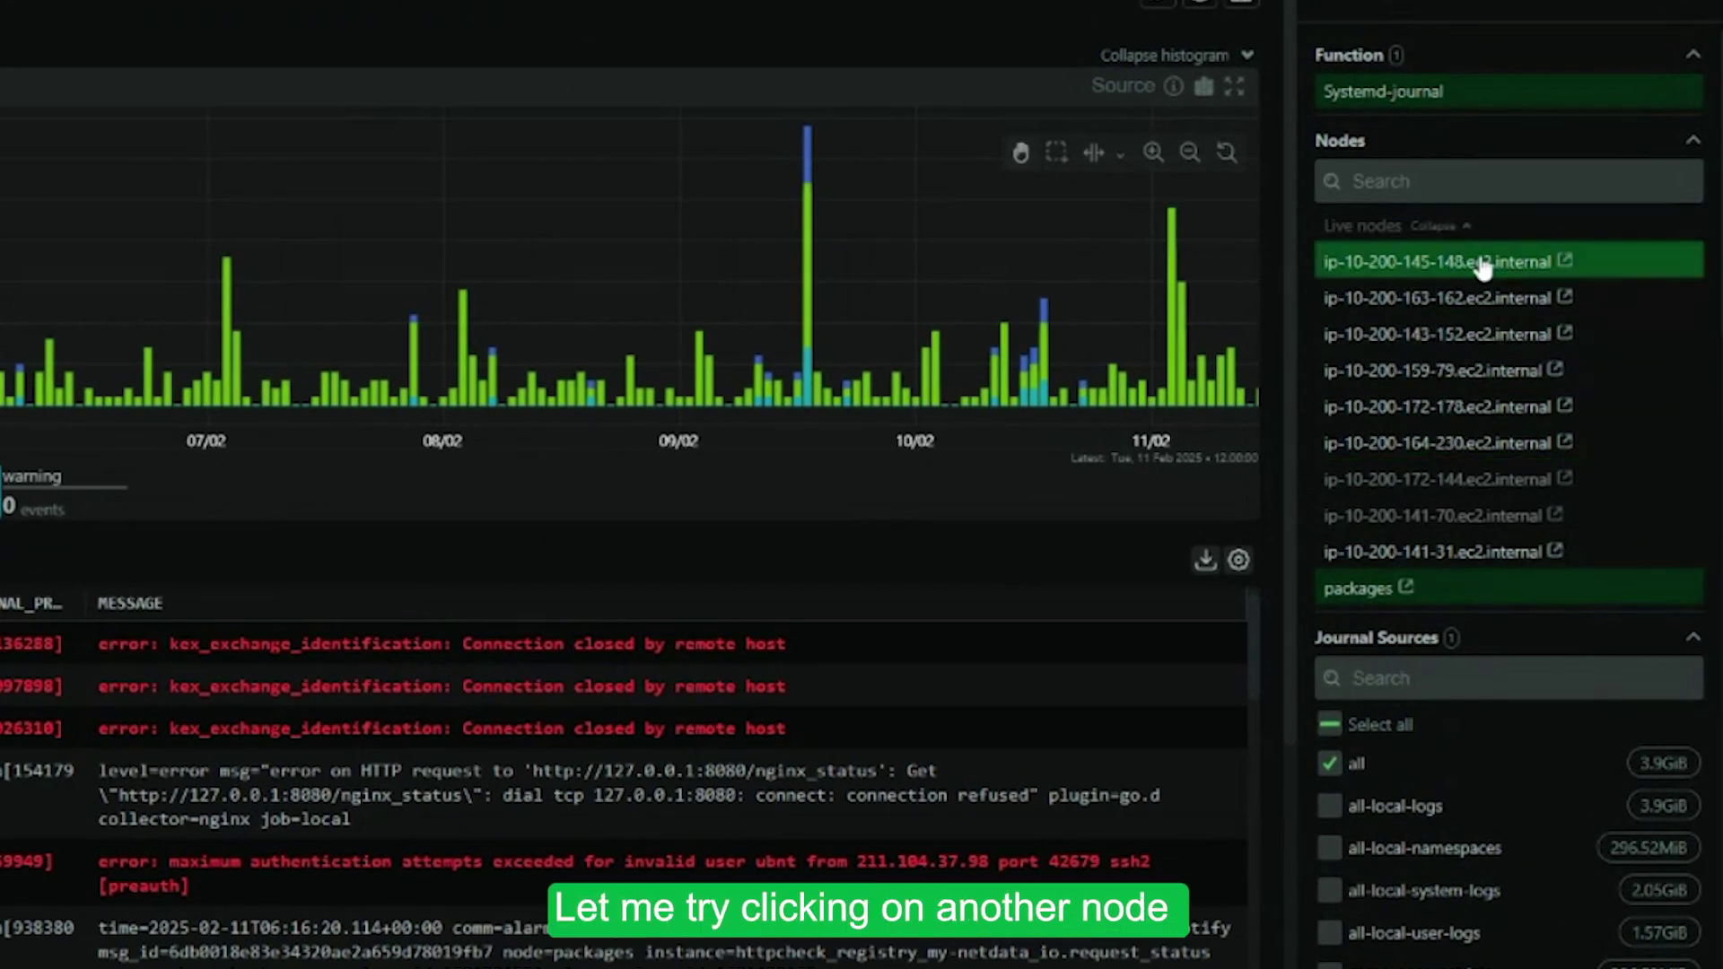
pyautogui.click(1483, 267)
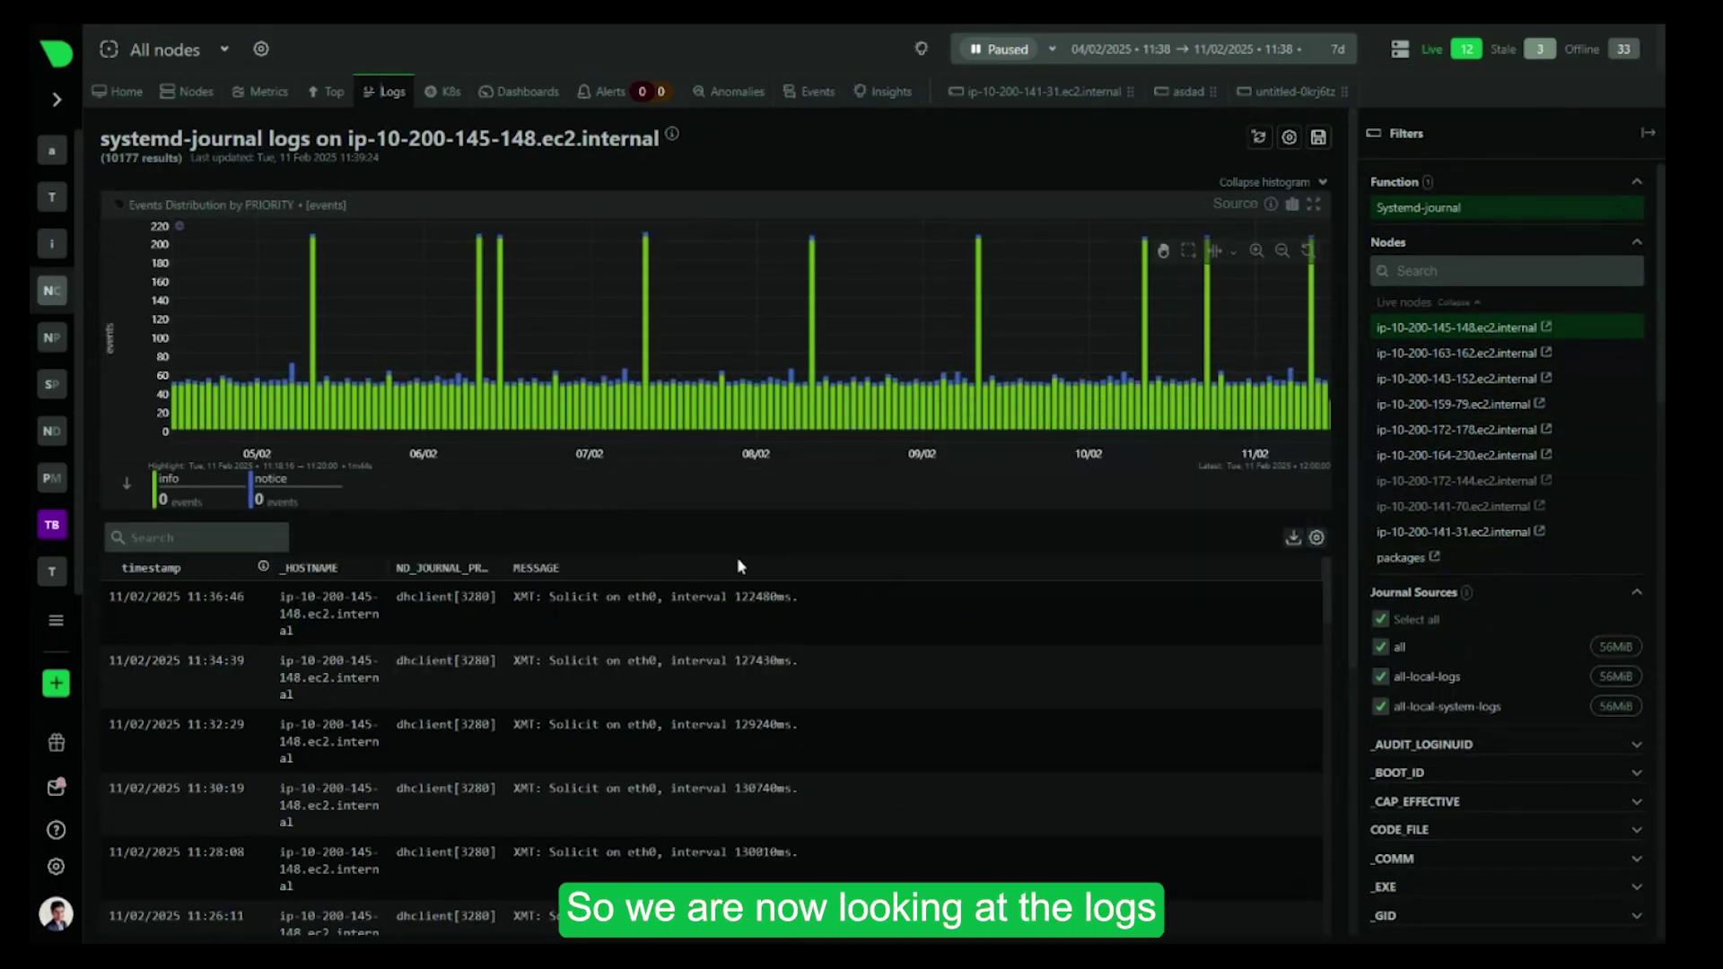
pyautogui.scroll(-1, 1541, 664)
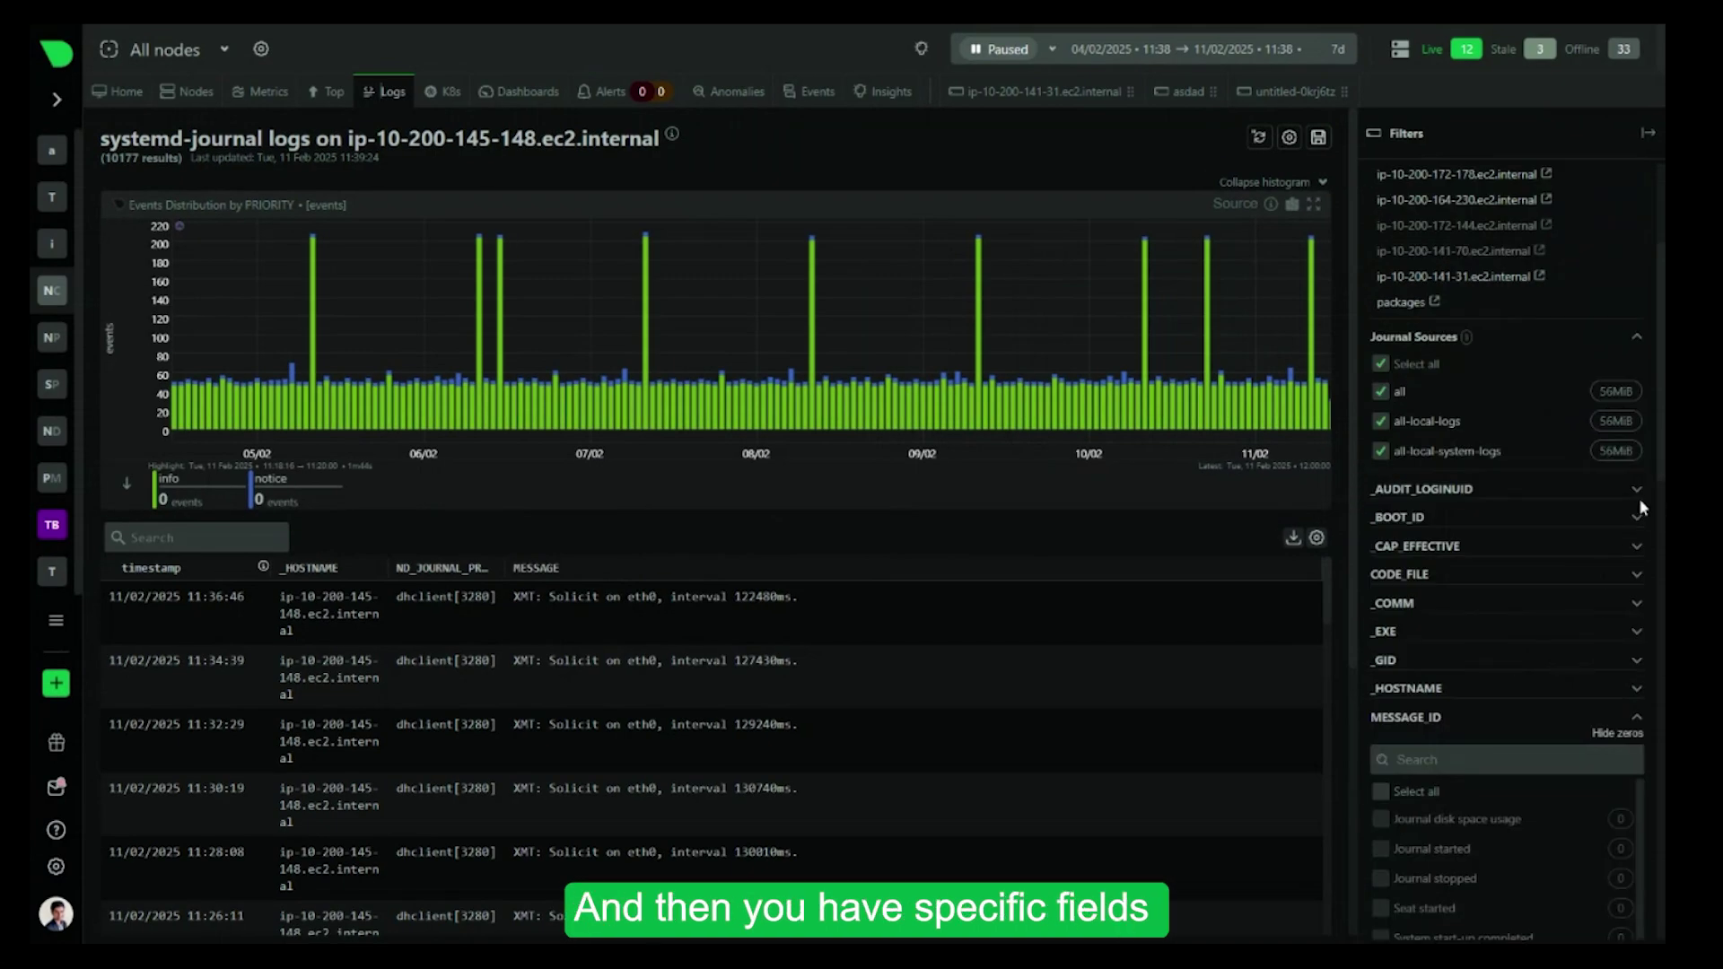
pyautogui.click(1639, 500)
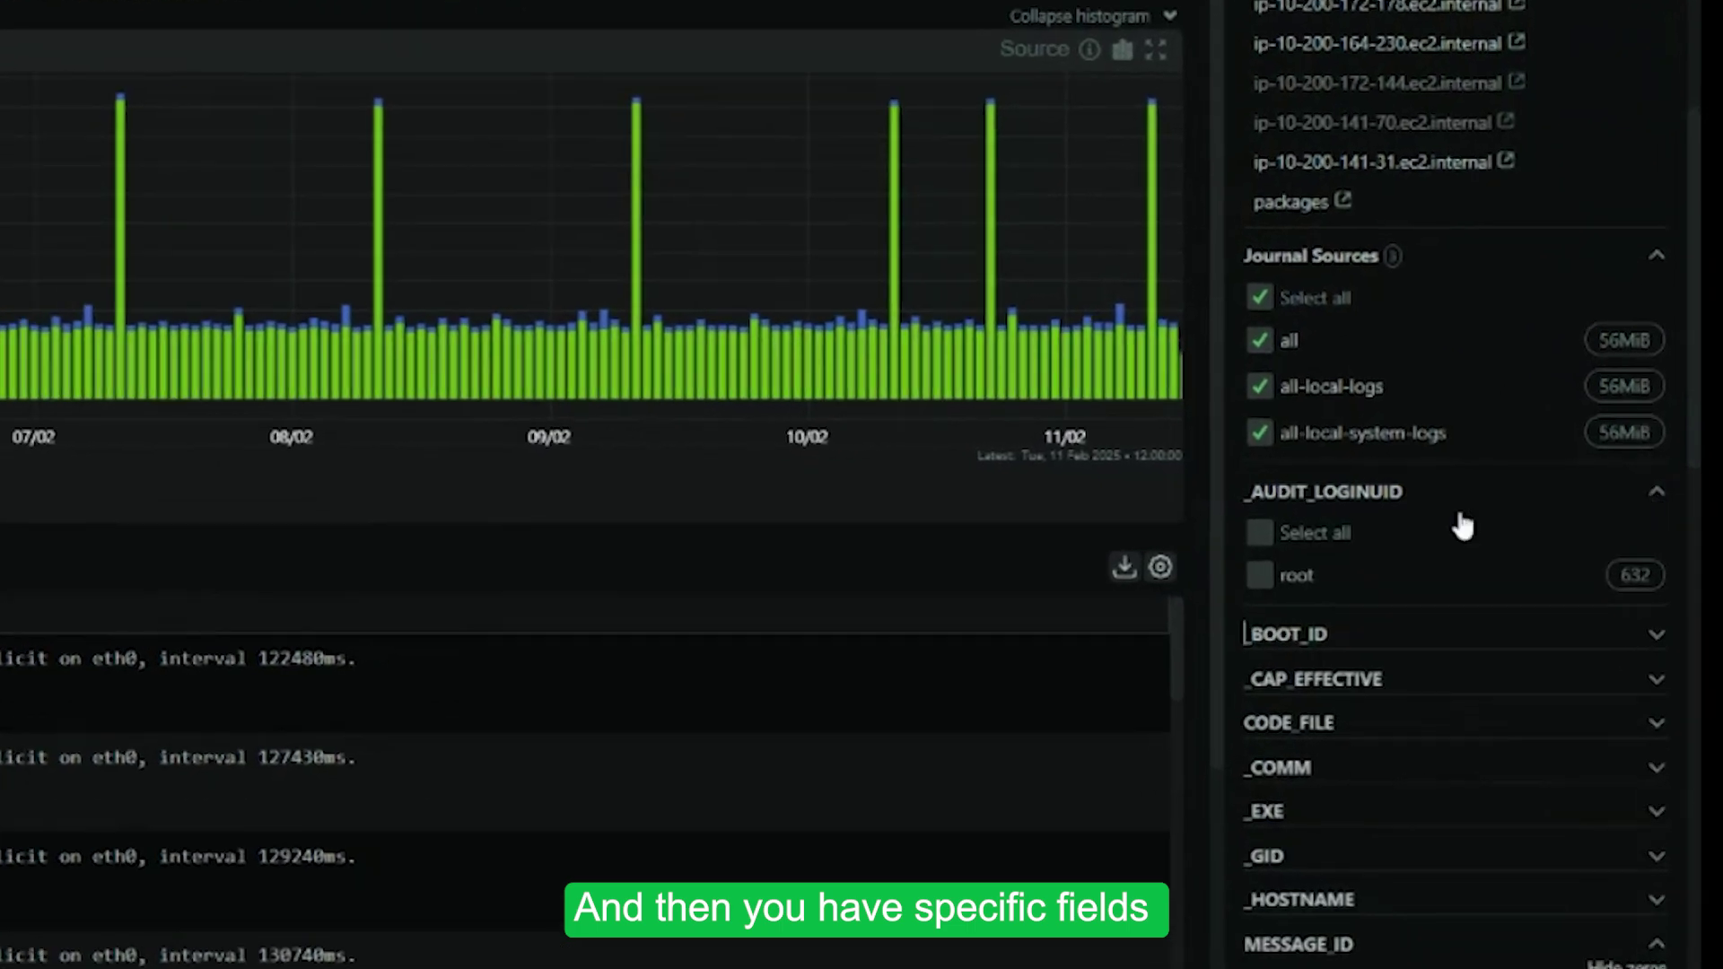
pyautogui.click(1656, 639)
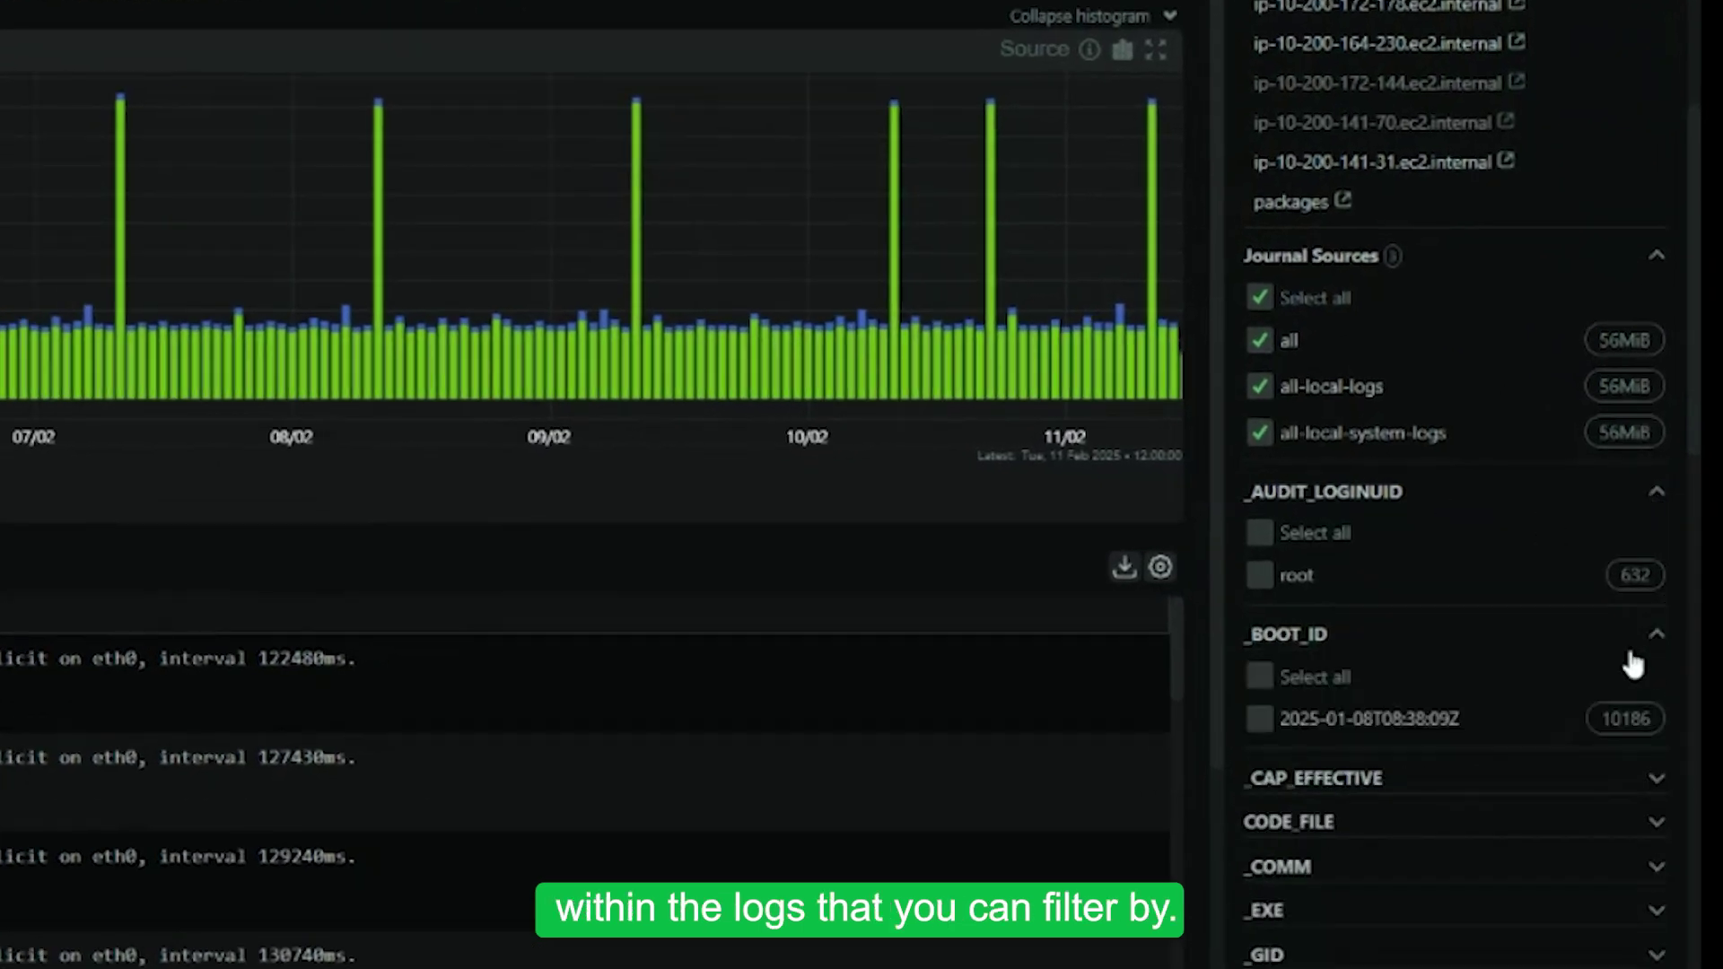
pyautogui.scroll(-2, 1646, 718)
pyautogui.click(1648, 740)
pyautogui.scroll(-5, 1445, 549)
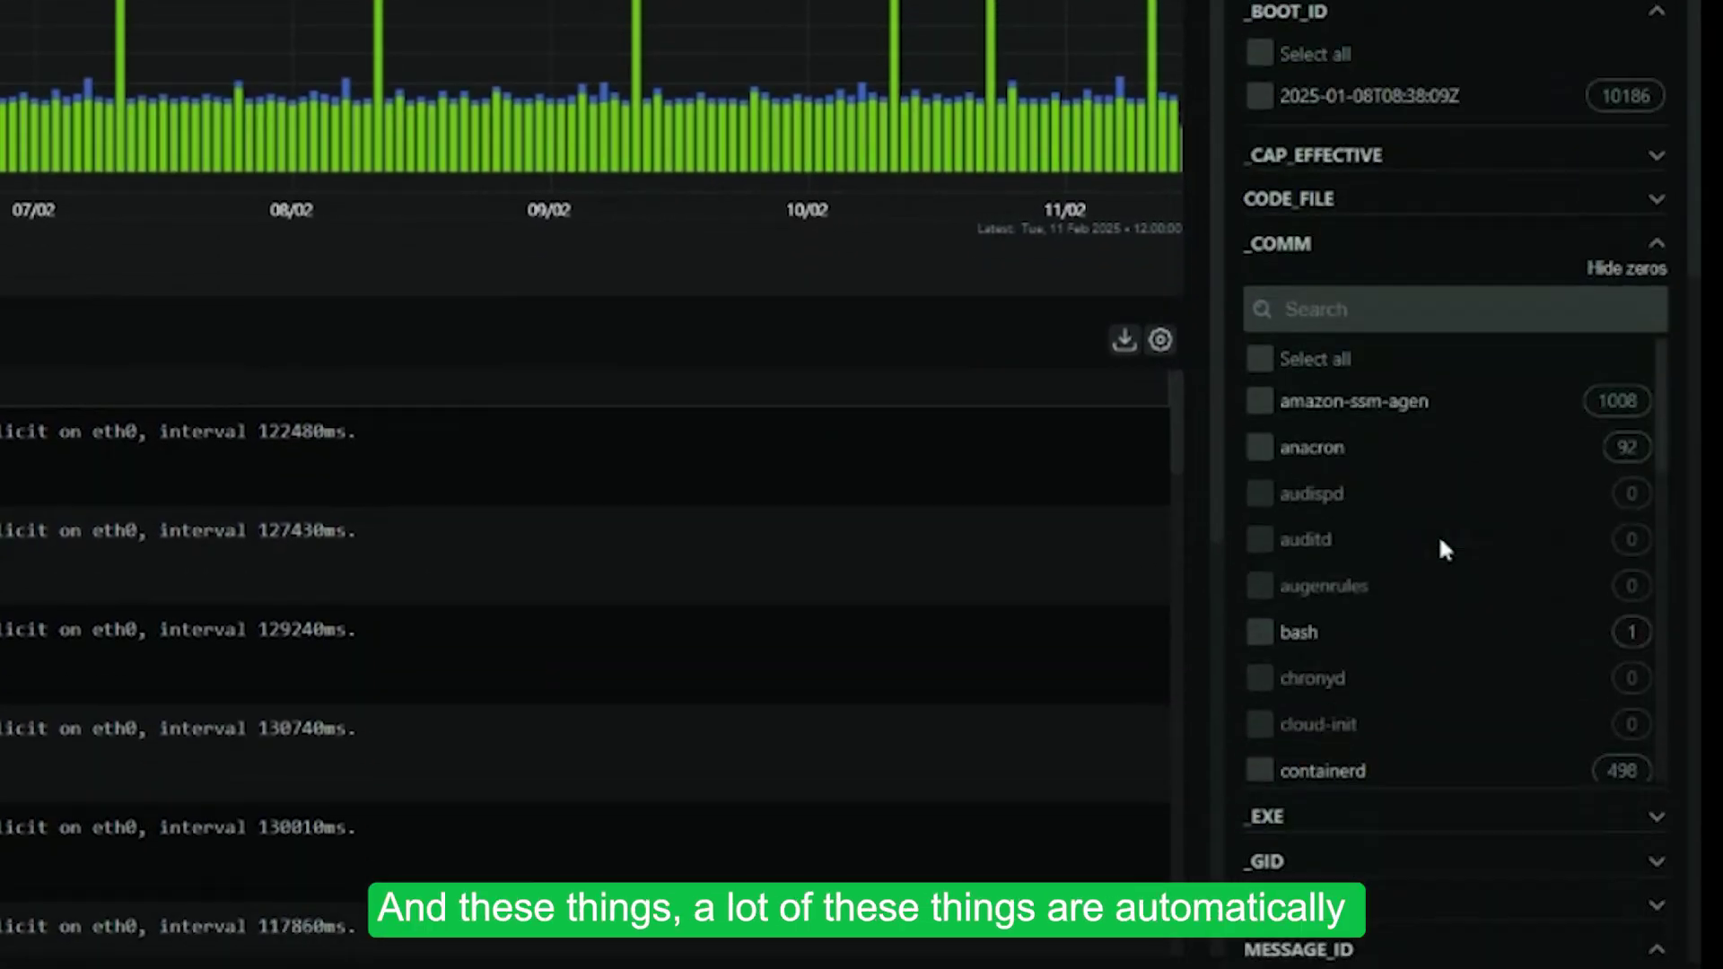
# Filter the node's logs by the _COMM value amazon-ssm-agen
pyautogui.scroll(-2, 1631, 580)
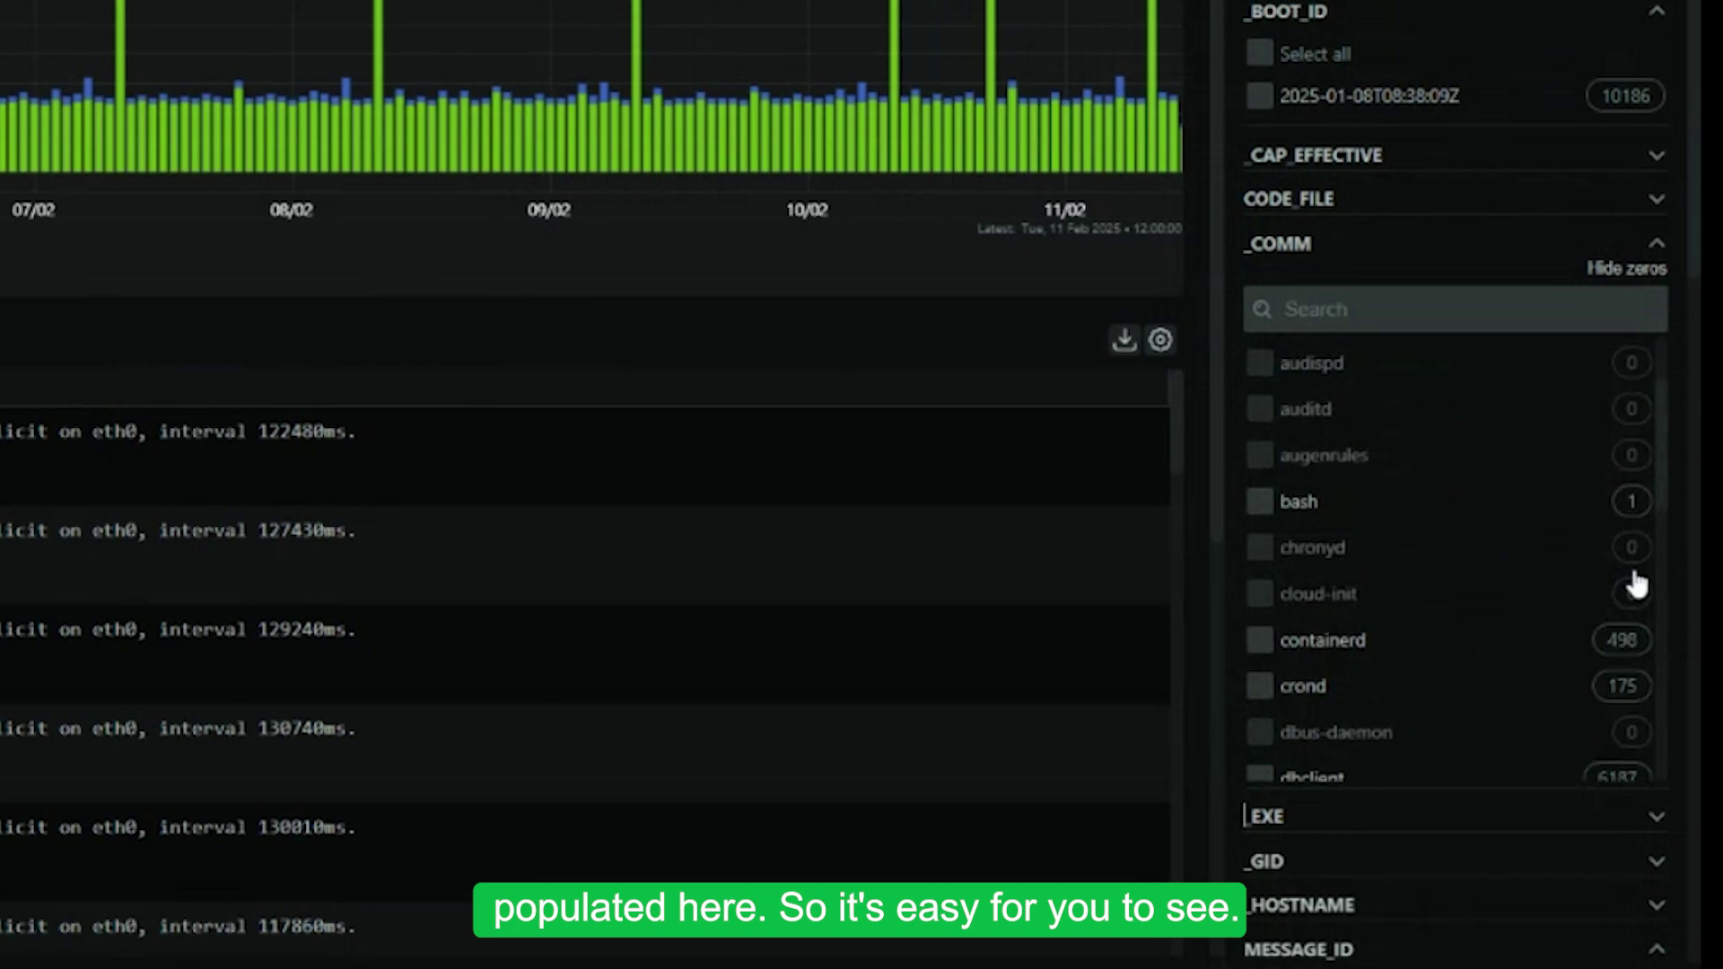
pyautogui.scroll(2, 1616, 575)
pyautogui.scroll(5, 1609, 568)
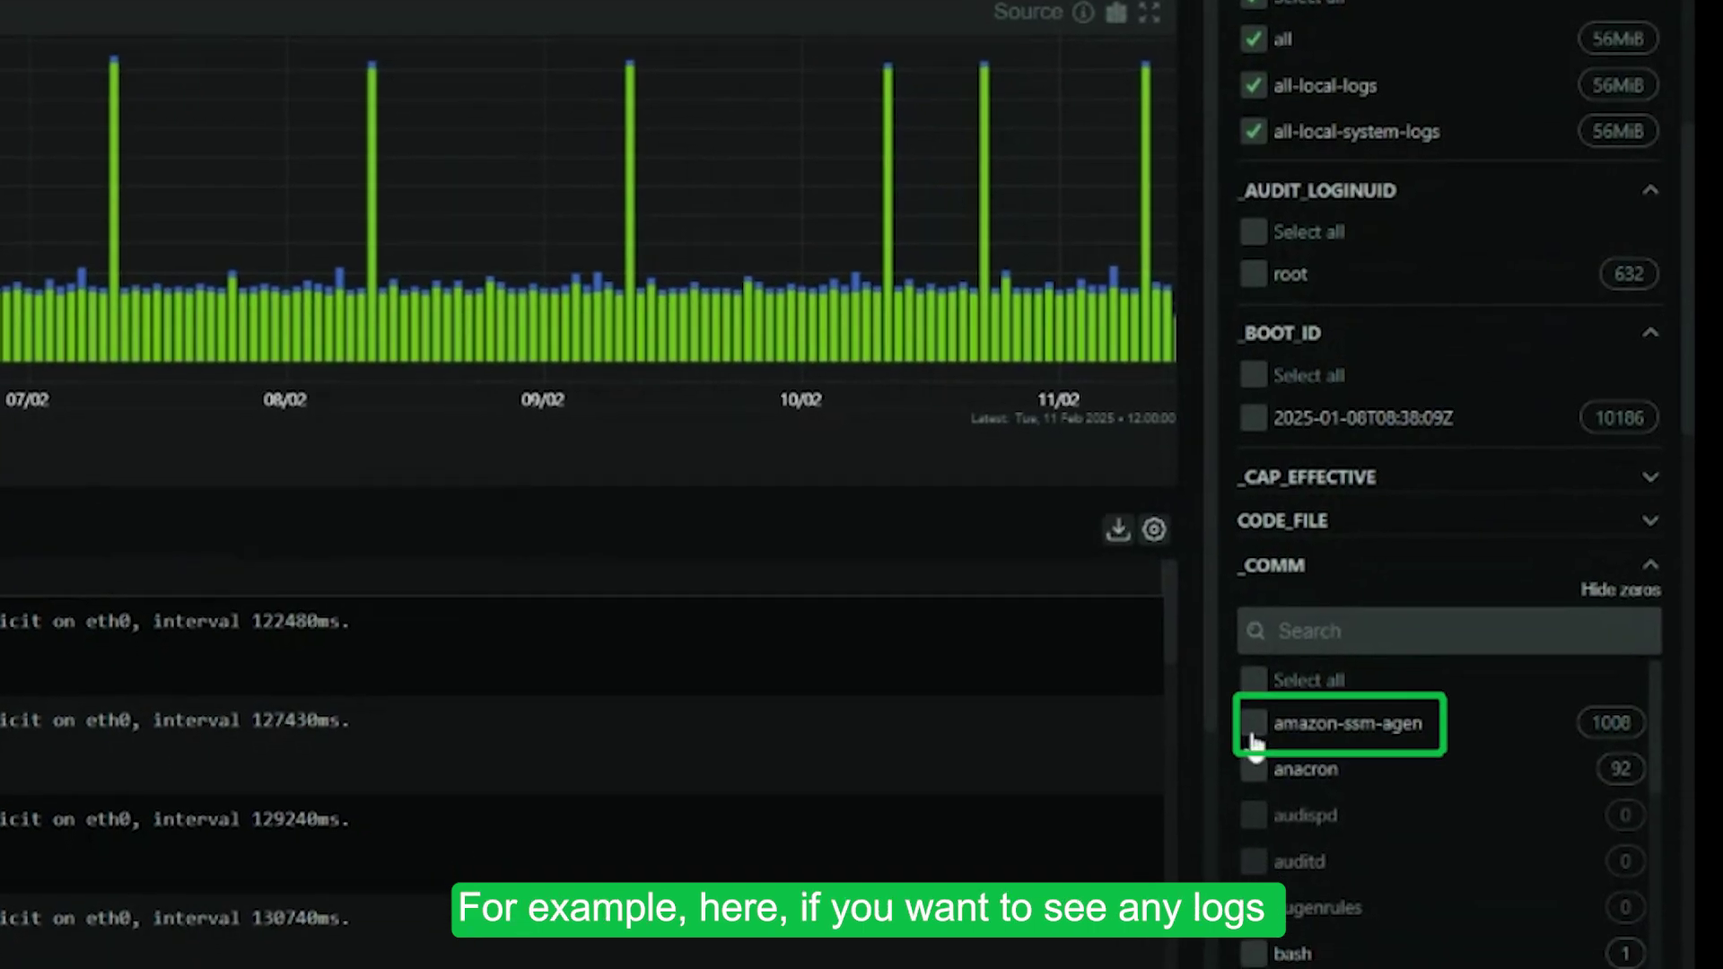
pyautogui.click(1260, 754)
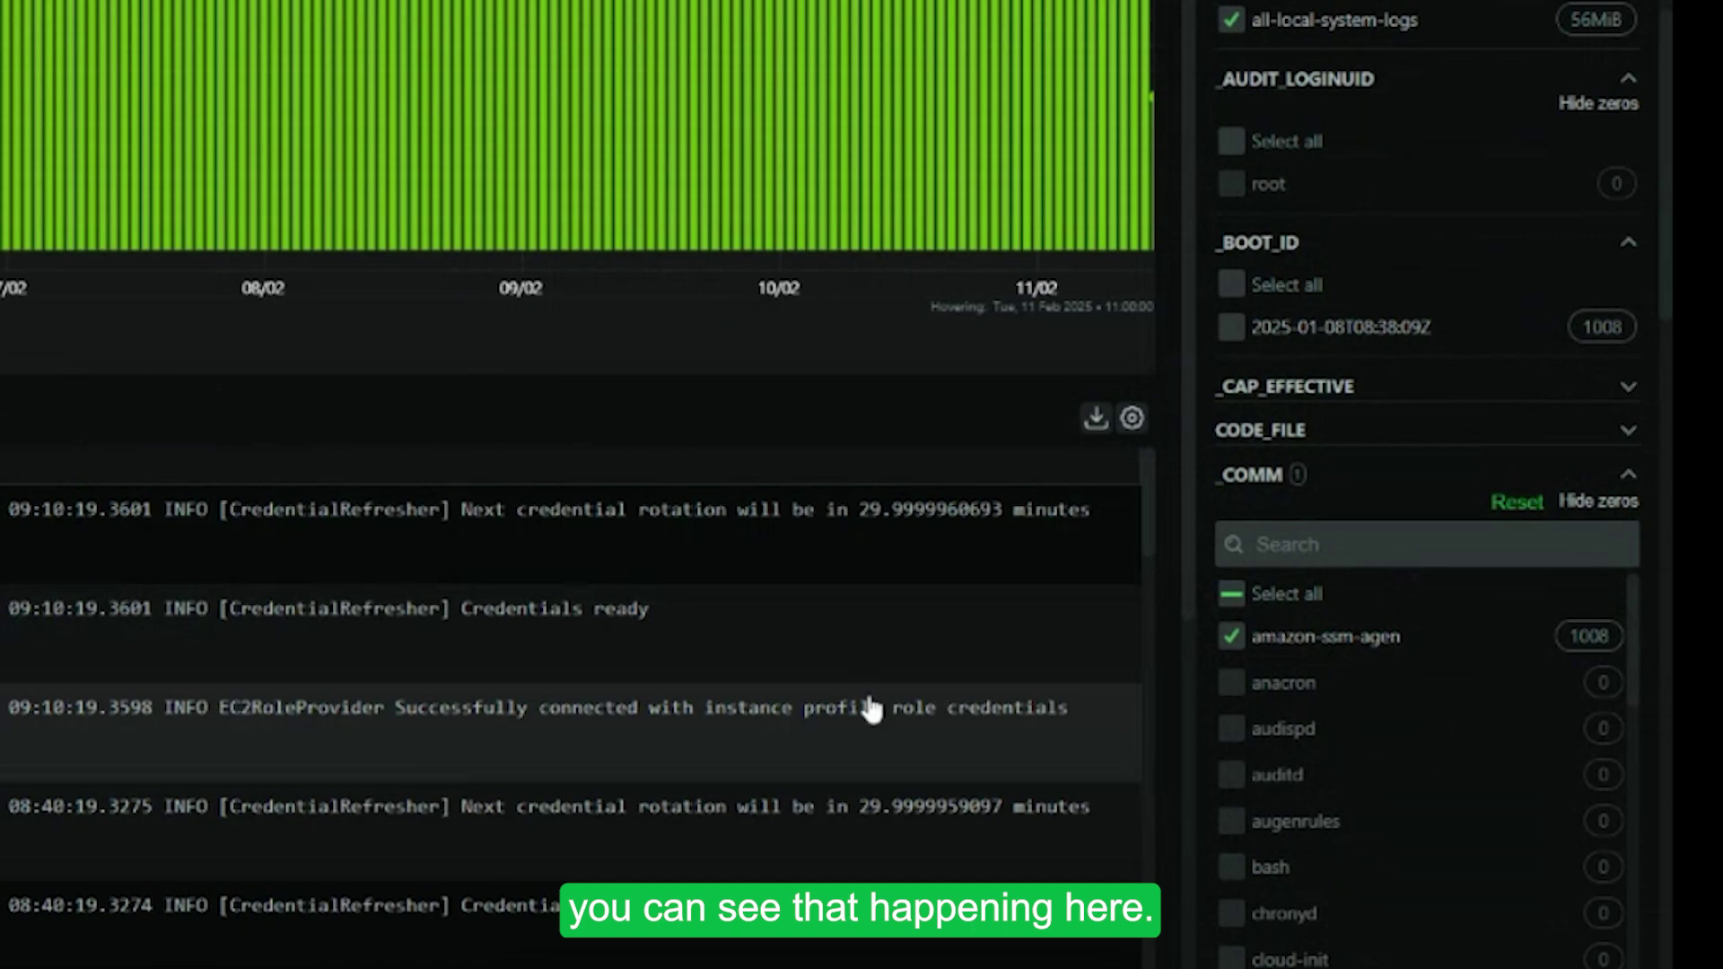
# Add CODE_FUNCTION and CODE_LINE to the facets used for filtering the logs
pyautogui.scroll(-10, 1494, 881)
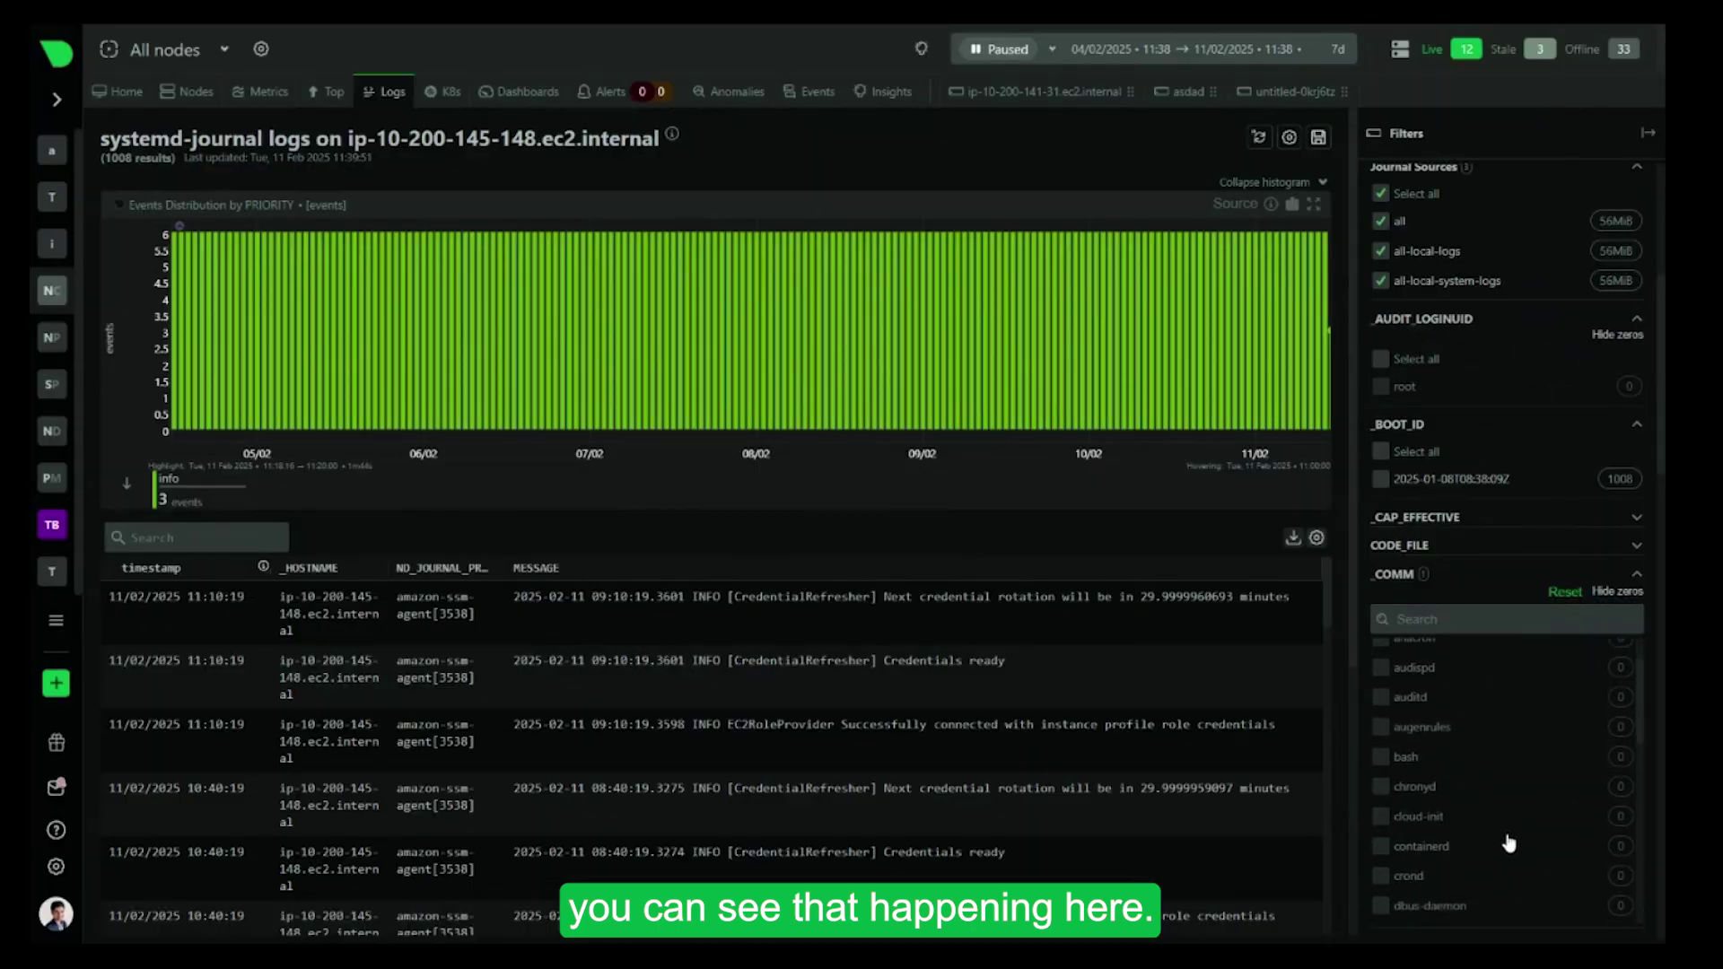
pyautogui.scroll(-10, 1547, 815)
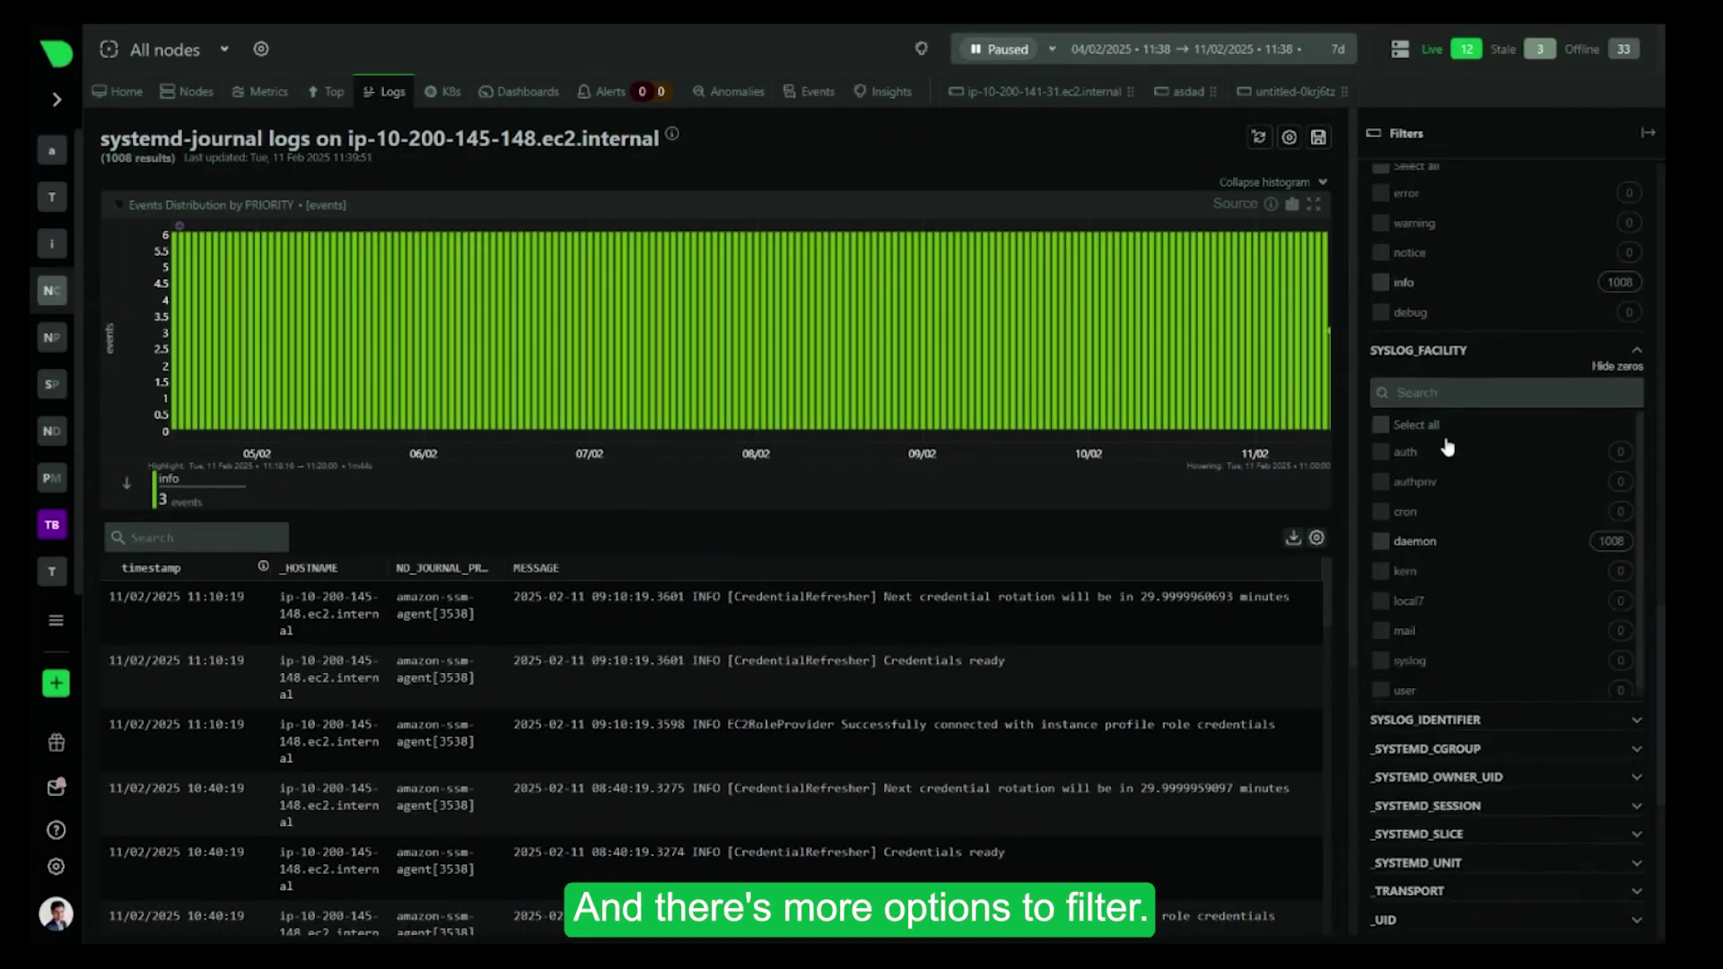
pyautogui.scroll(1, 1445, 446)
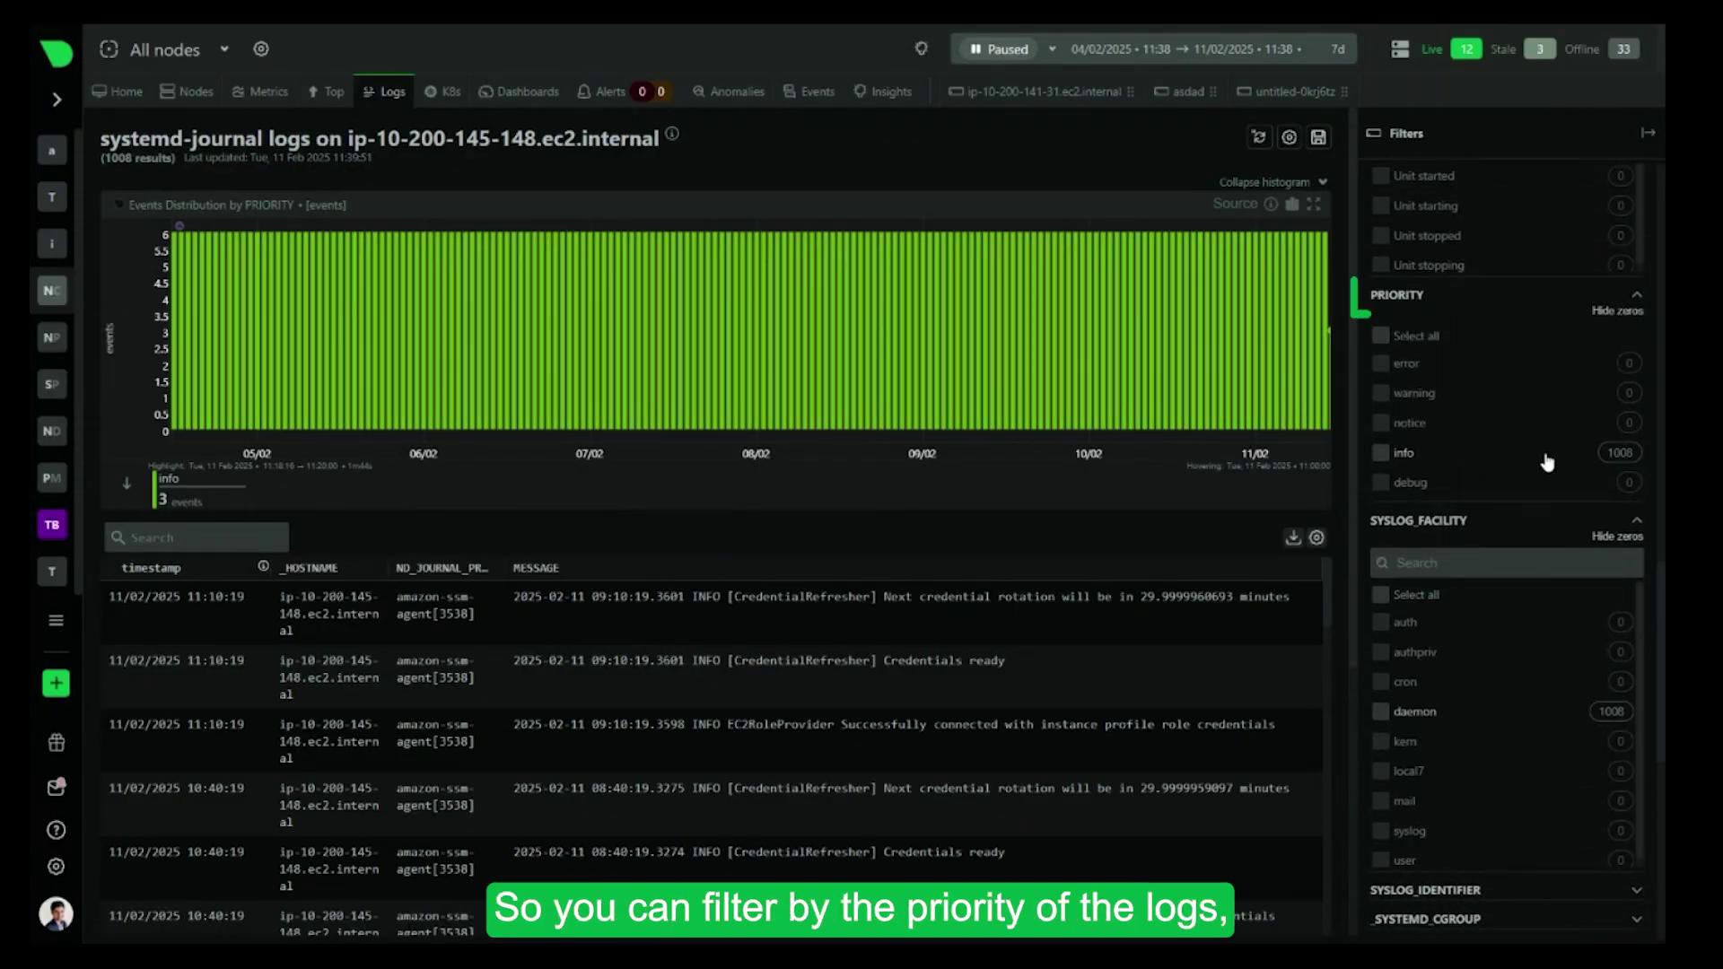
pyautogui.scroll(-8, 1514, 646)
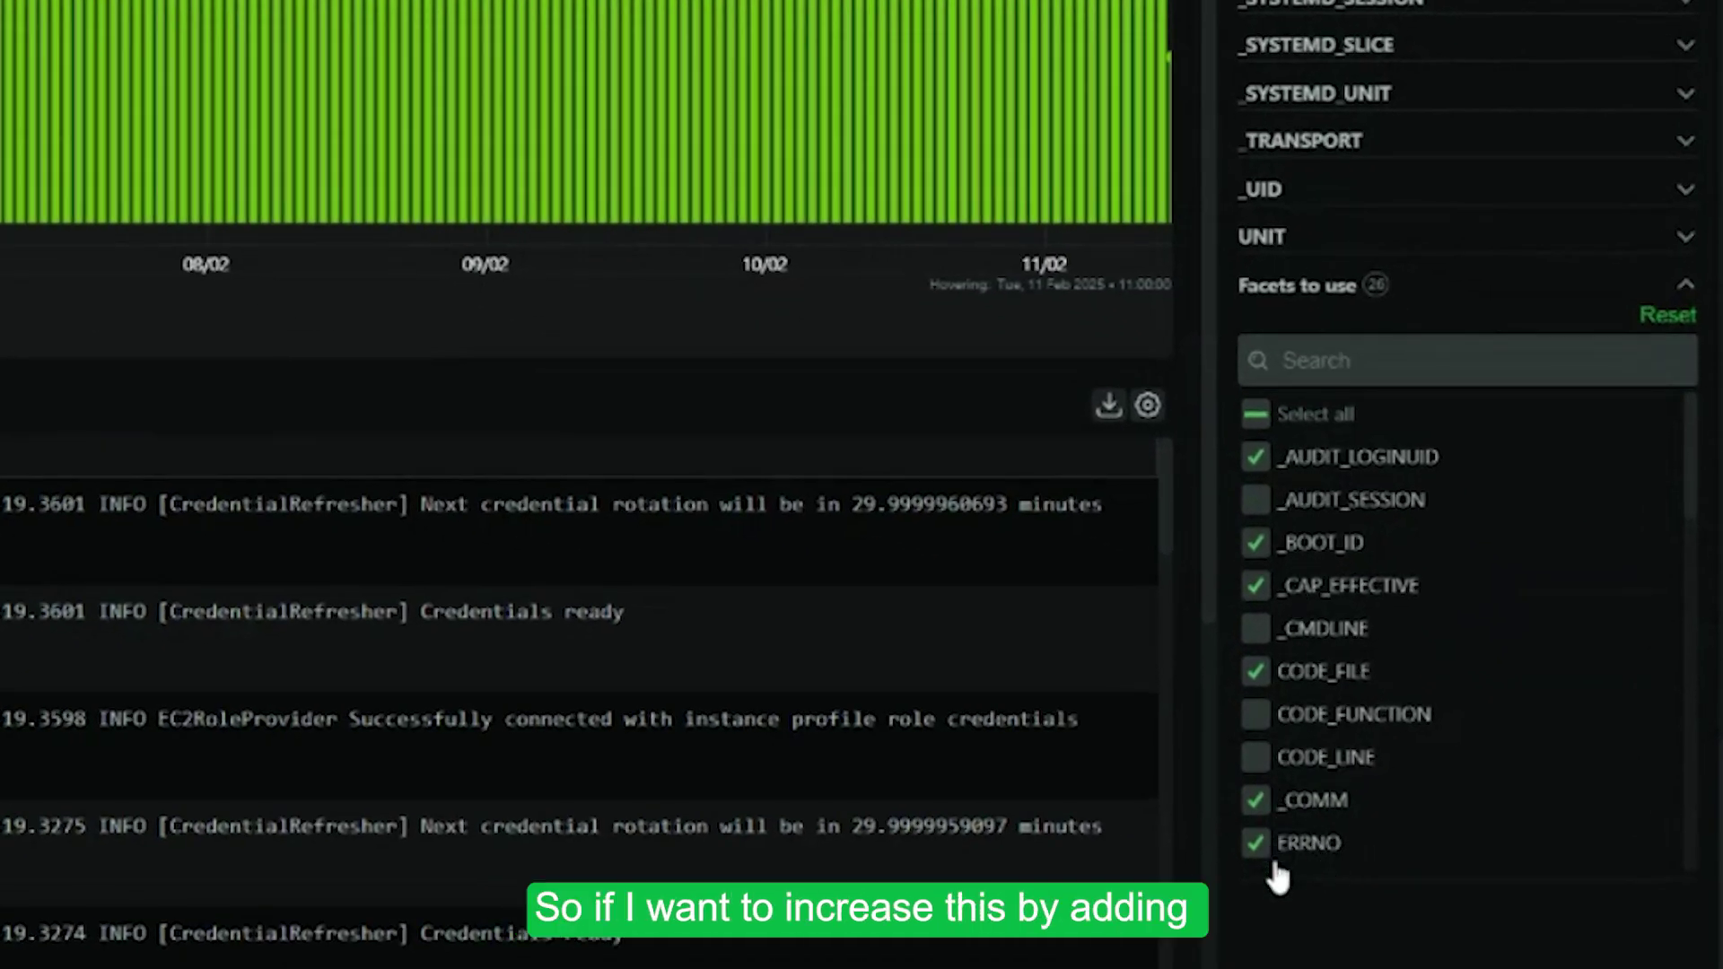
pyautogui.click(1273, 716)
pyautogui.click(1275, 757)
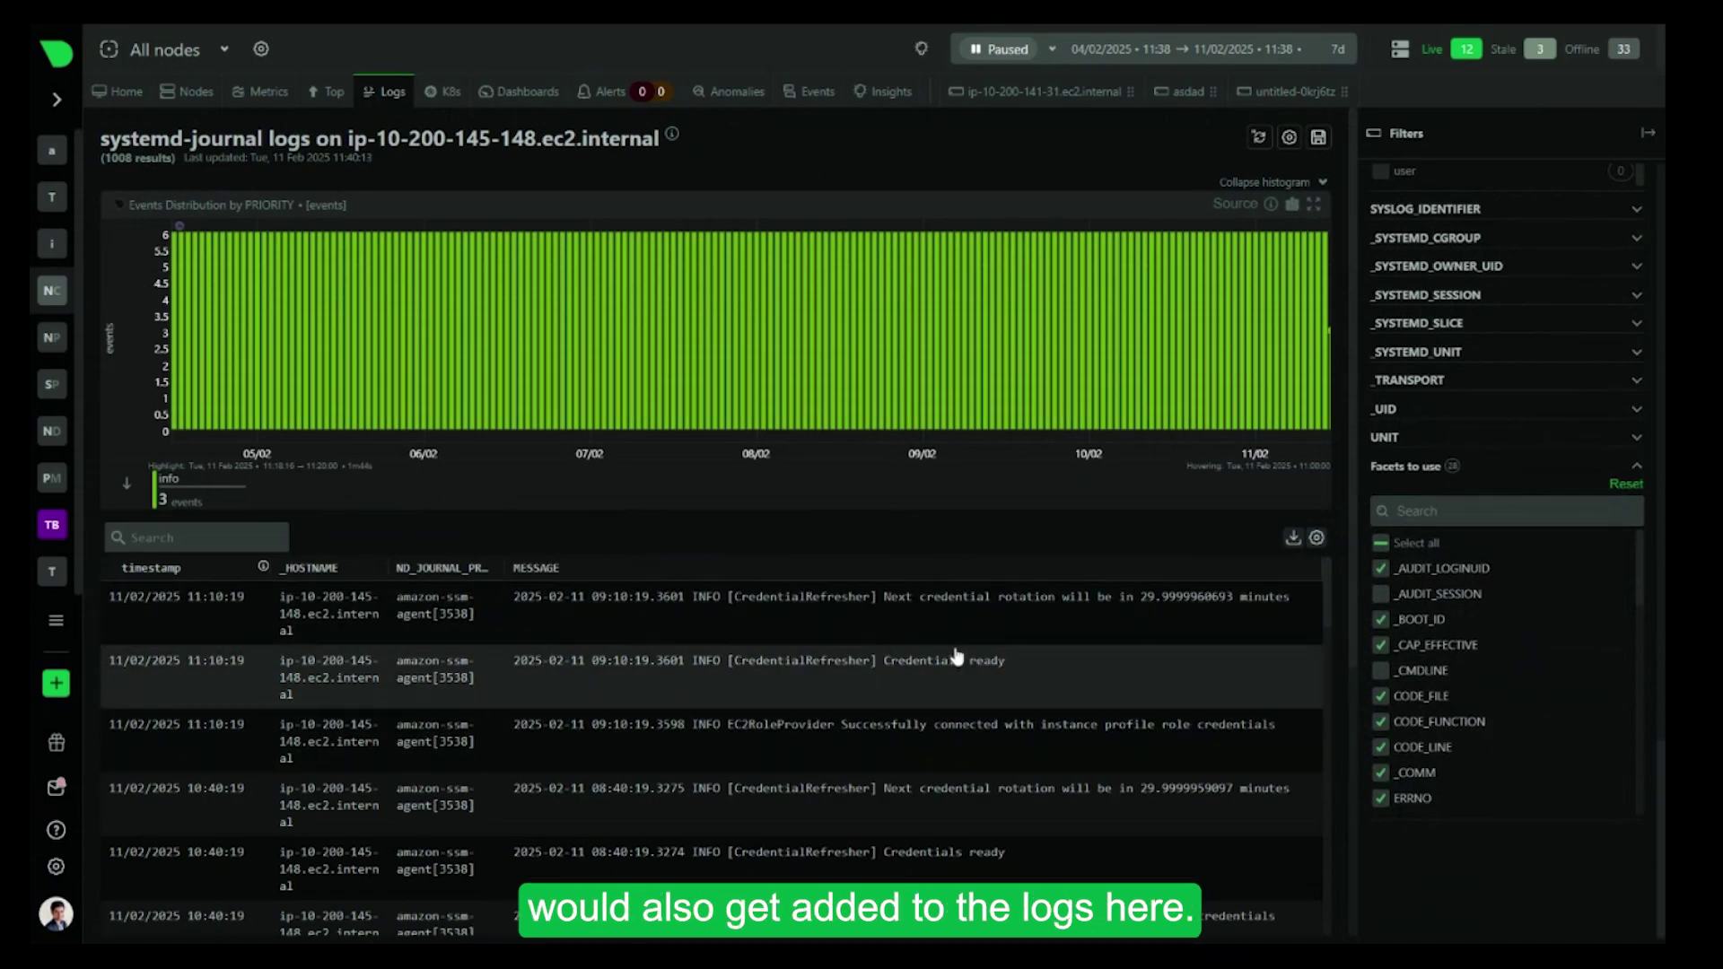
pyautogui.scroll(4, 1449, 563)
pyautogui.scroll(3, 1449, 564)
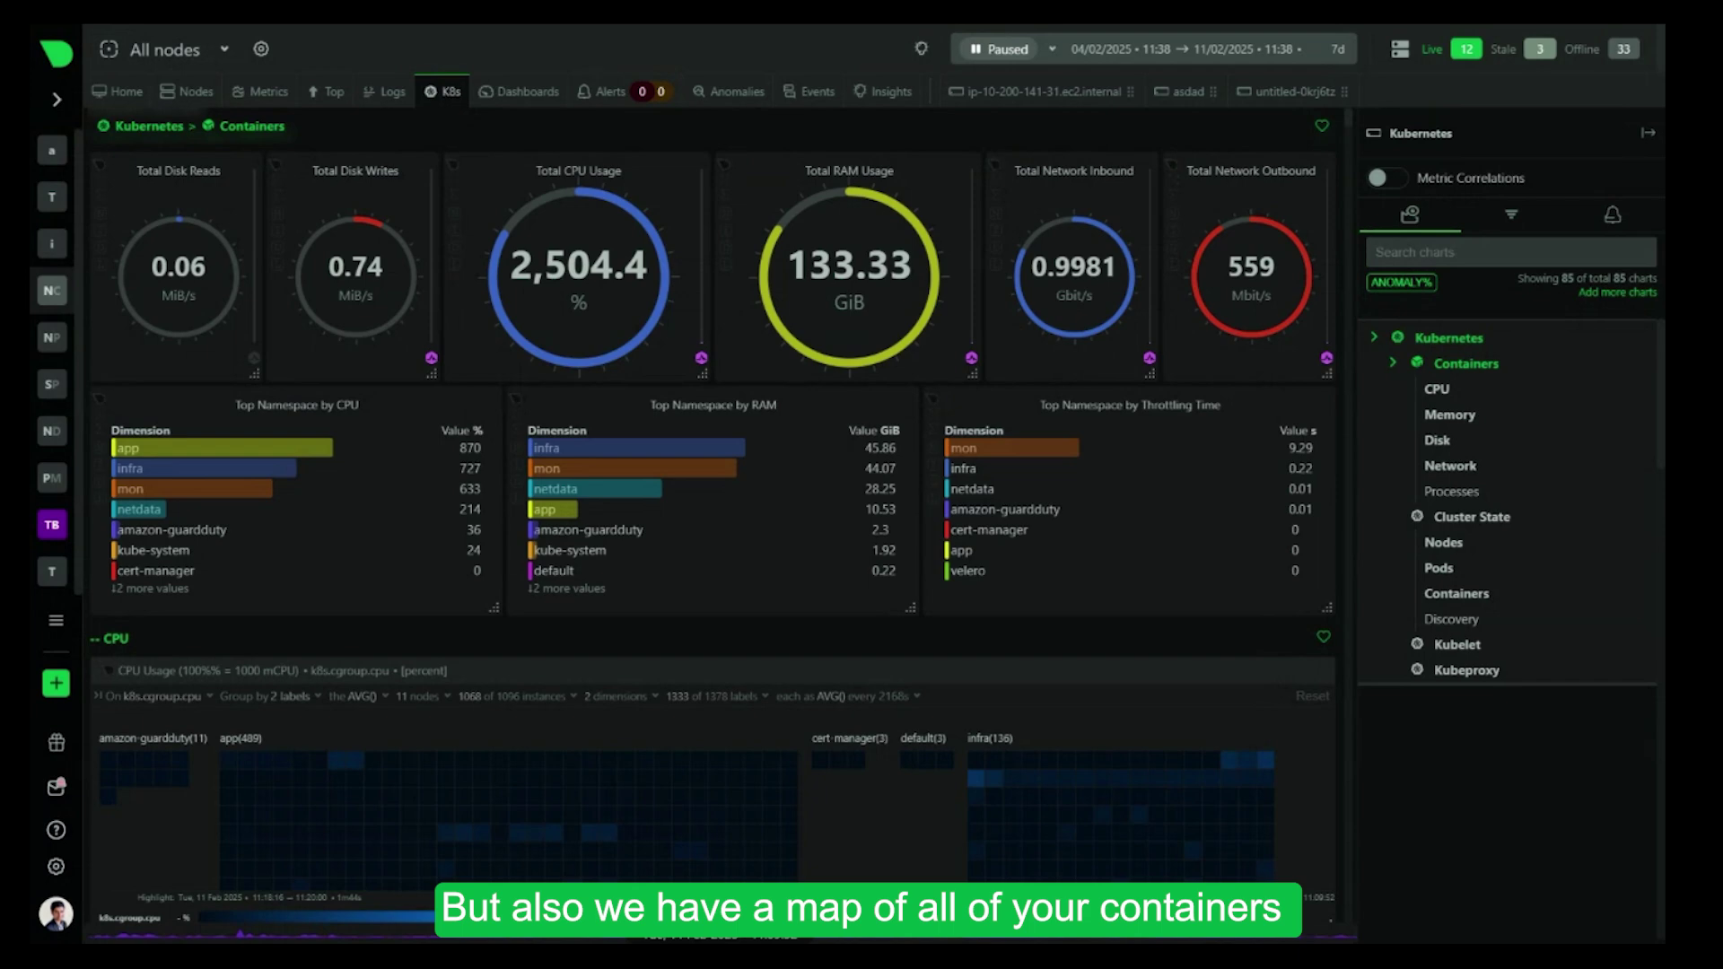
# Examine the Kubernetes container CPU usage map by namespace, including the details of individual pods and the utilization shading
pyautogui.scroll(-3, 282, 785)
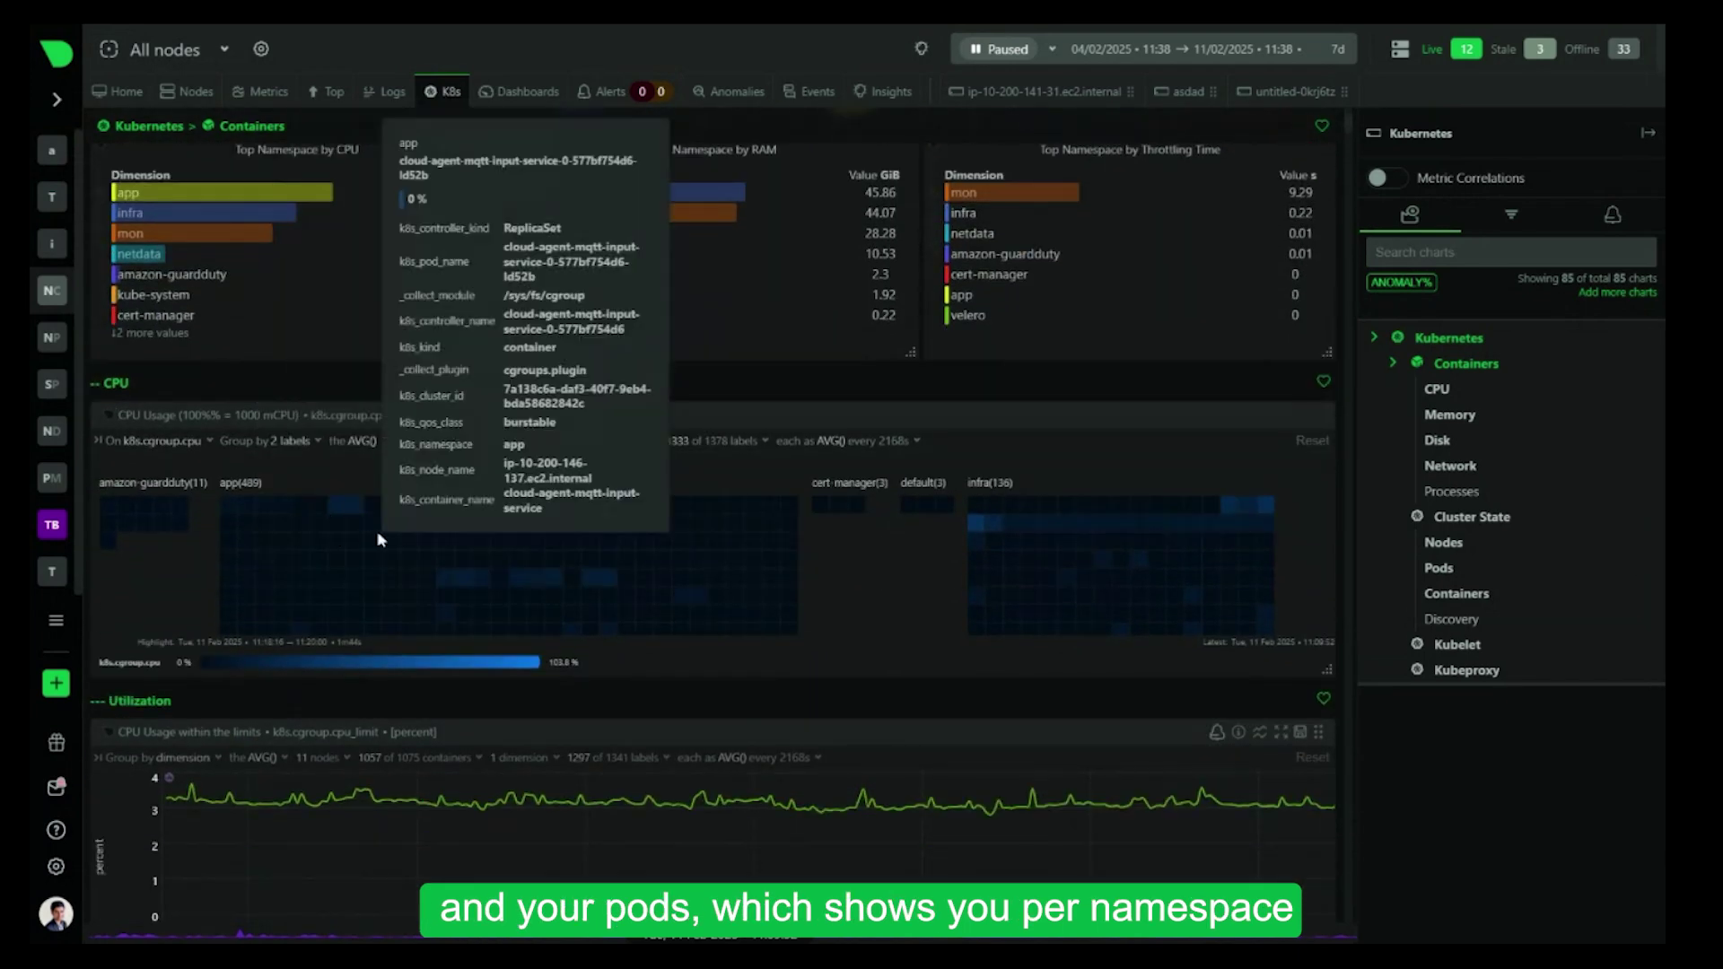
pyautogui.moveTo(478, 586)
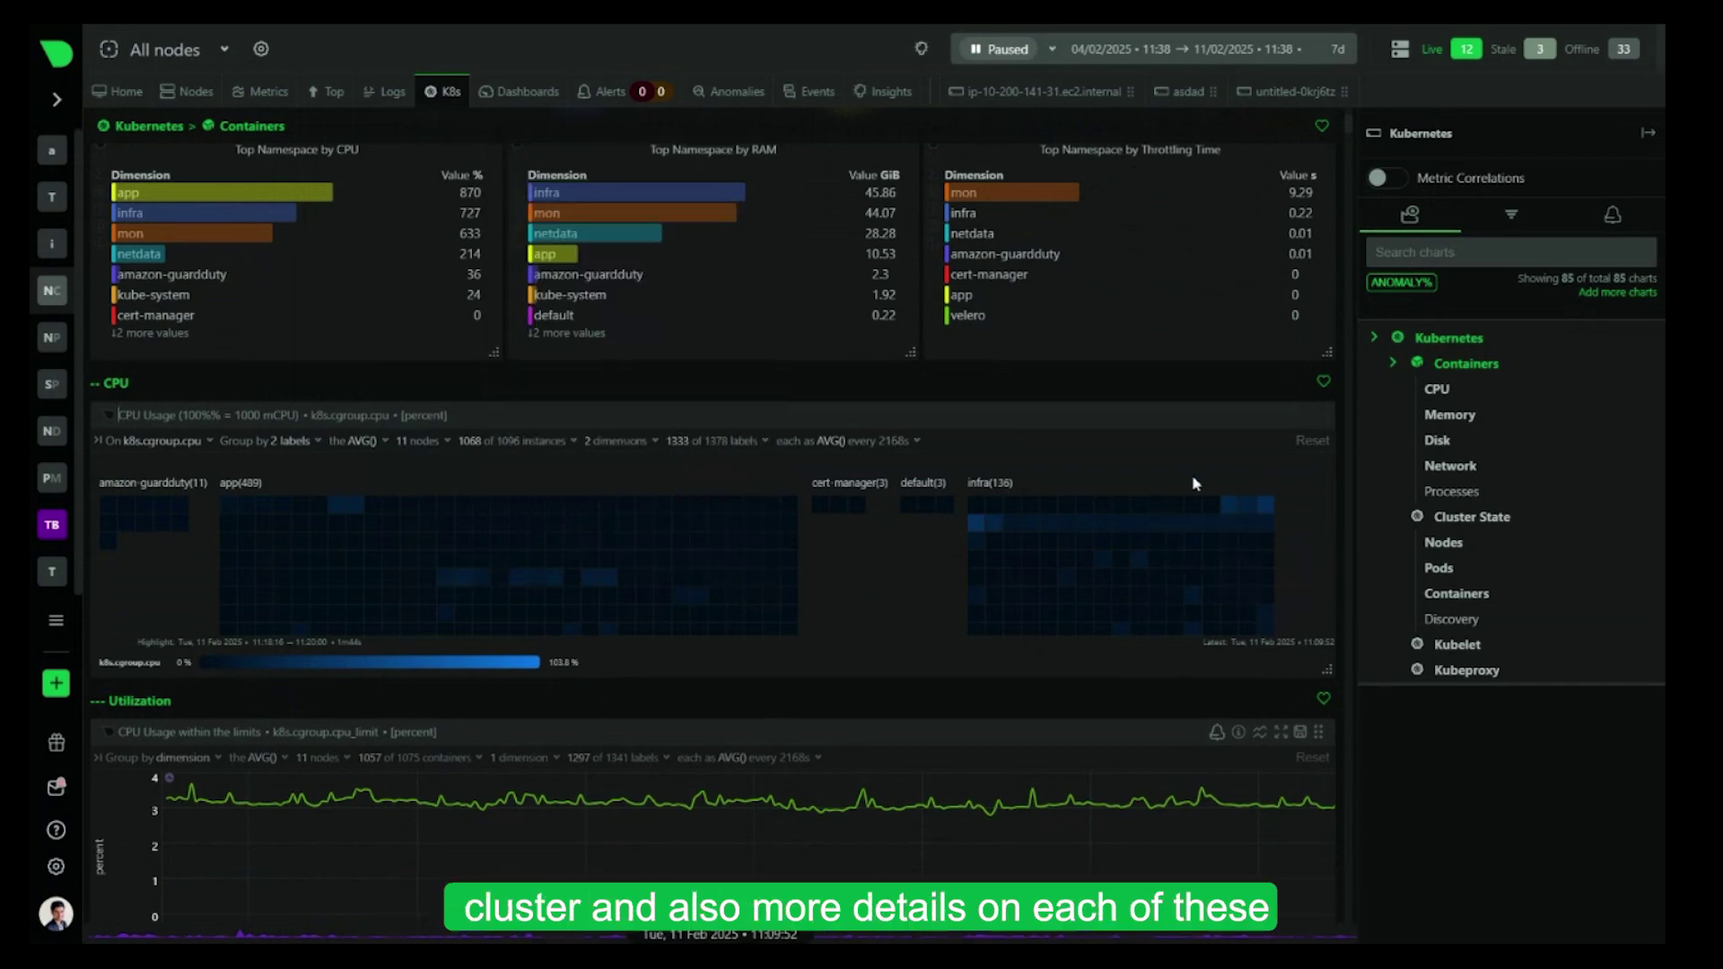
pyautogui.scroll(-1, 1274, 473)
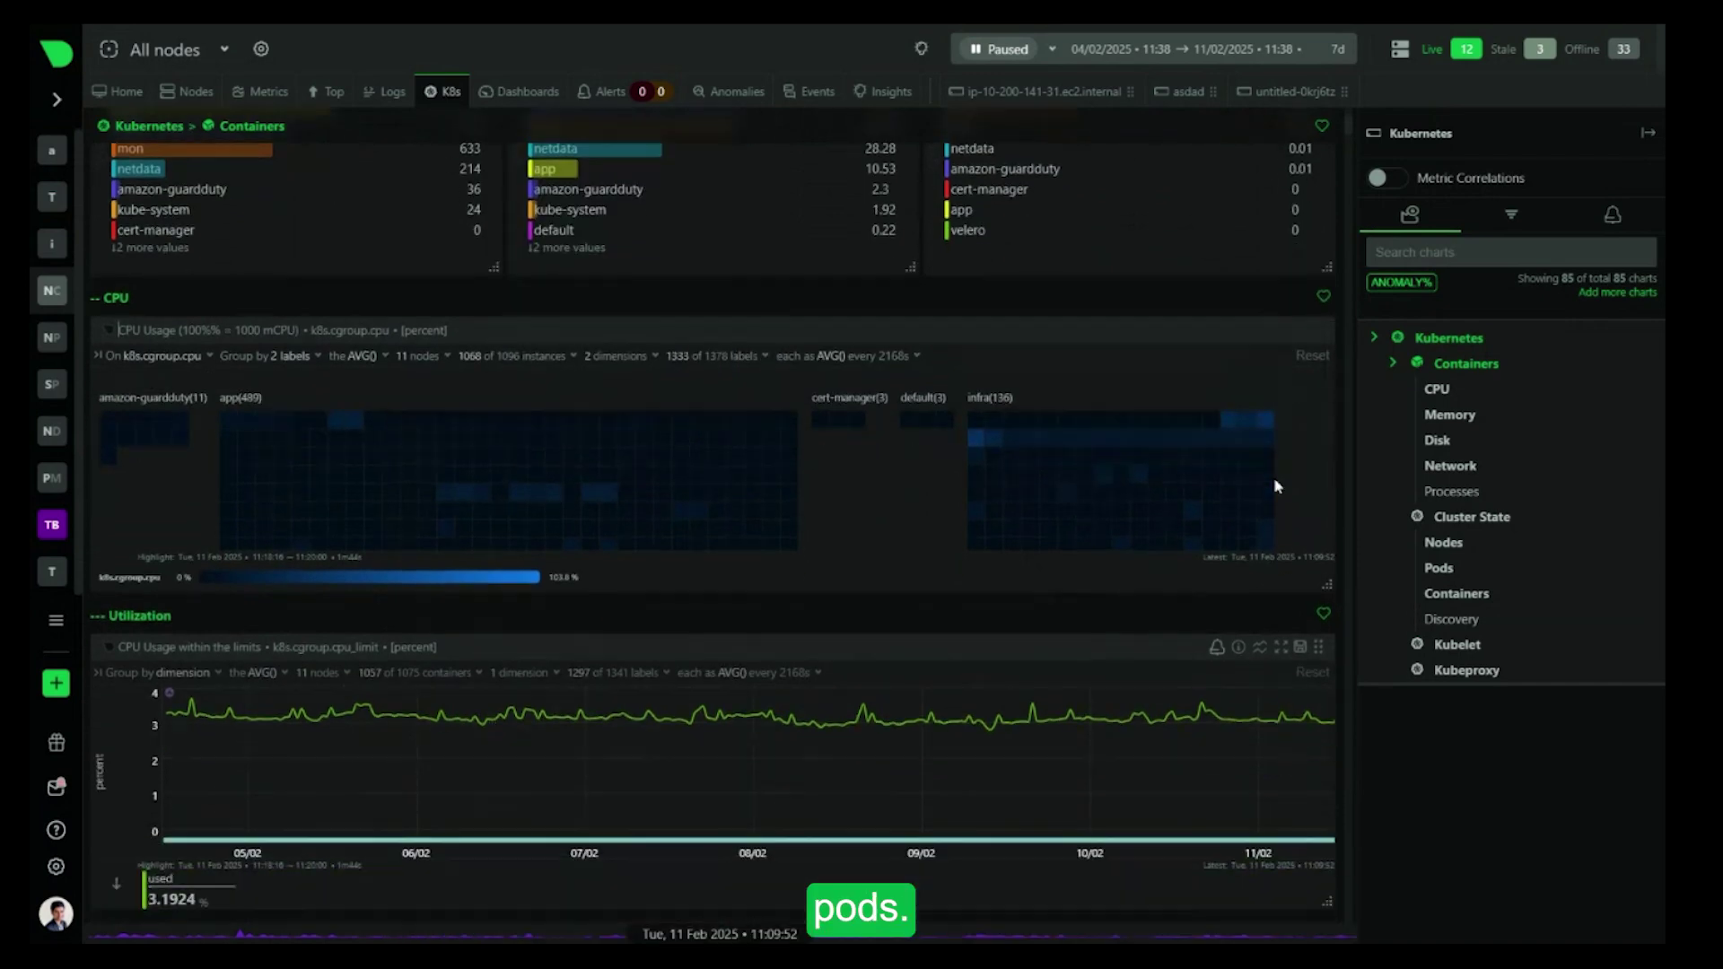
pyautogui.moveTo(1273, 432)
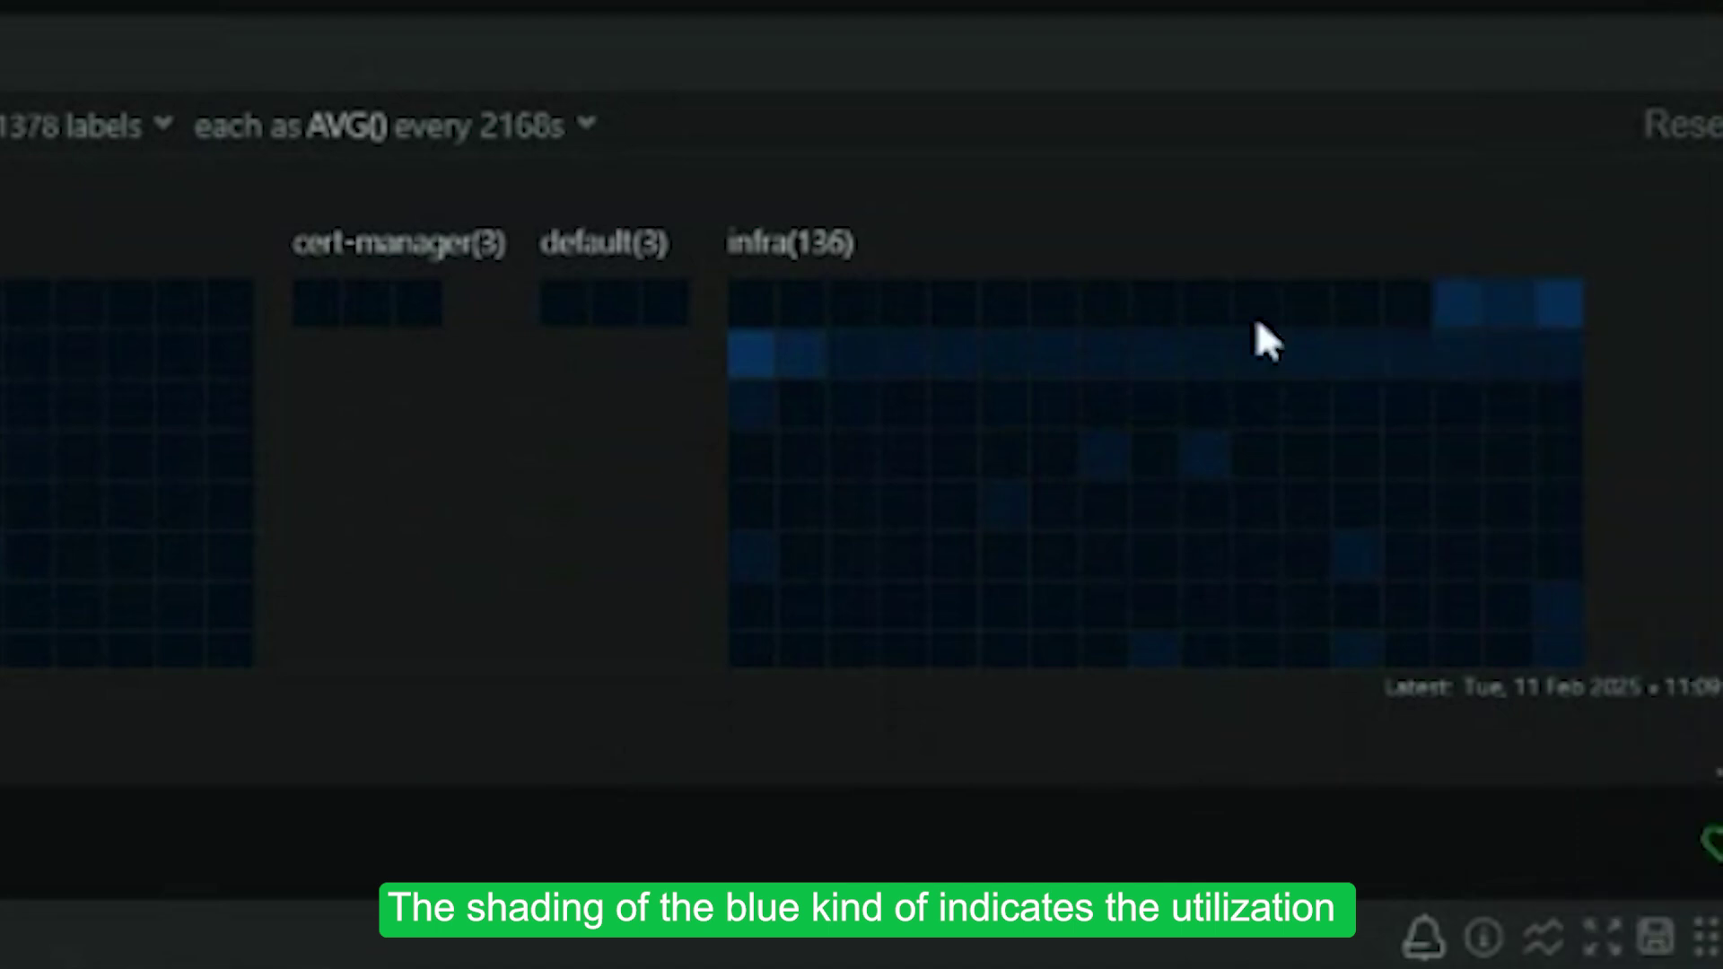
pyautogui.moveTo(752, 368)
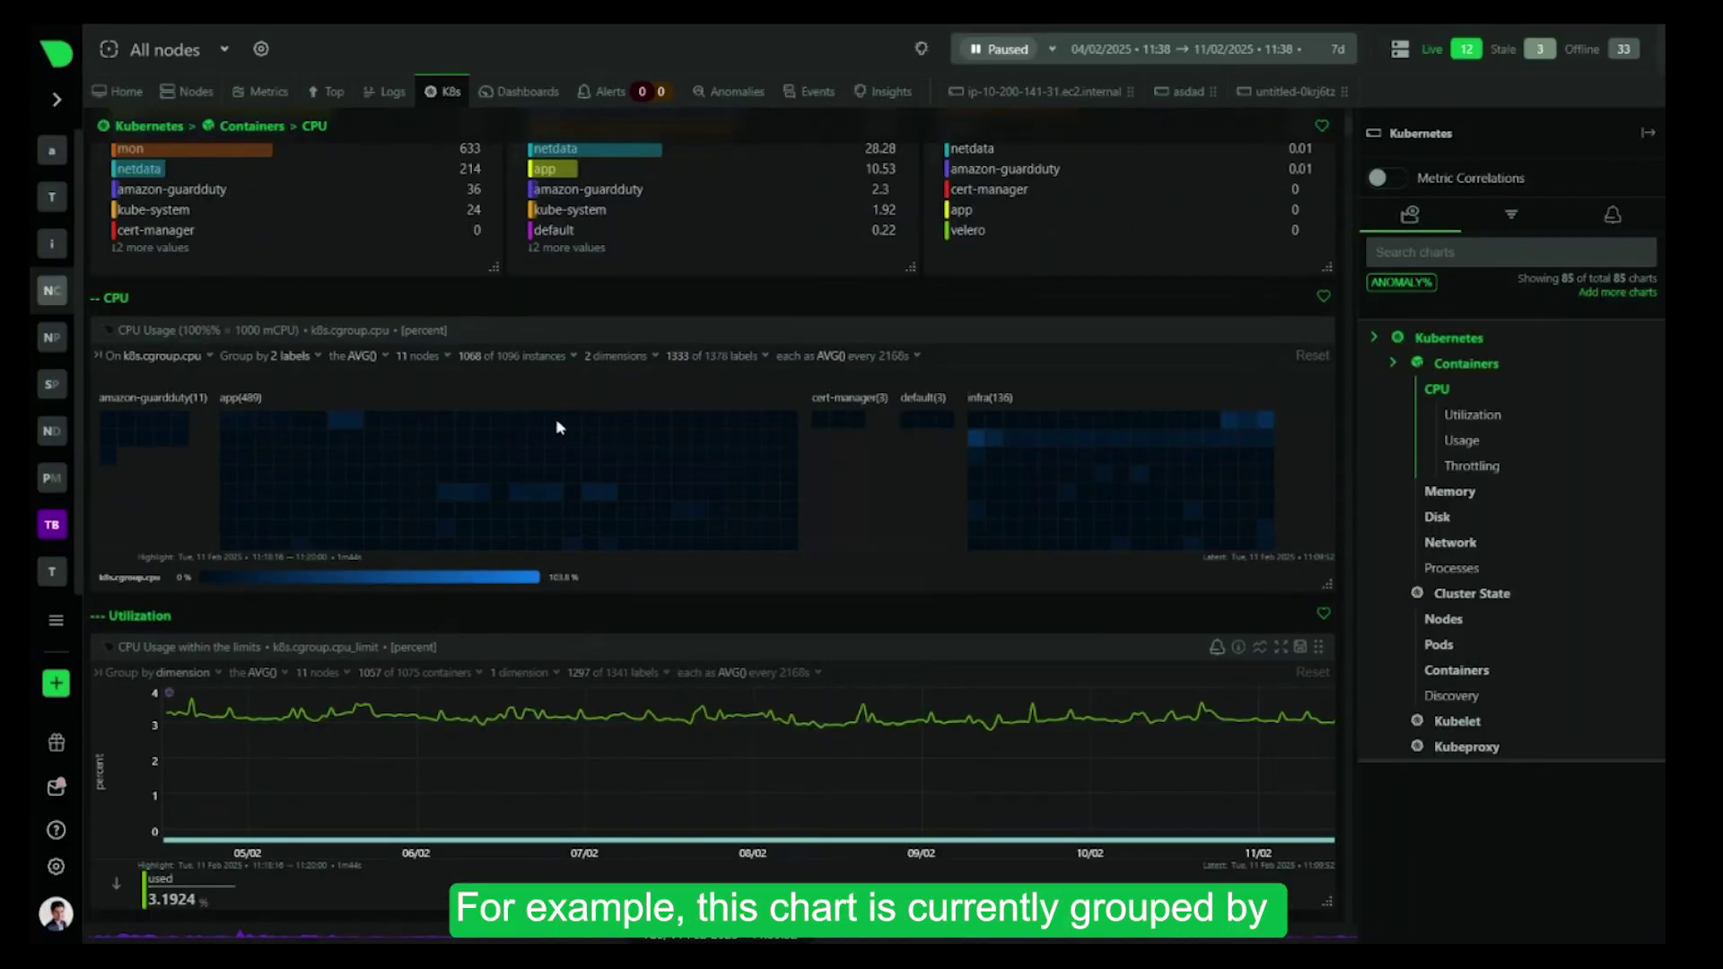
# Switch the metric of the Kubernetes container CPU usage map to k8s.cgroup.cpu_per_core
pyautogui.click(197, 359)
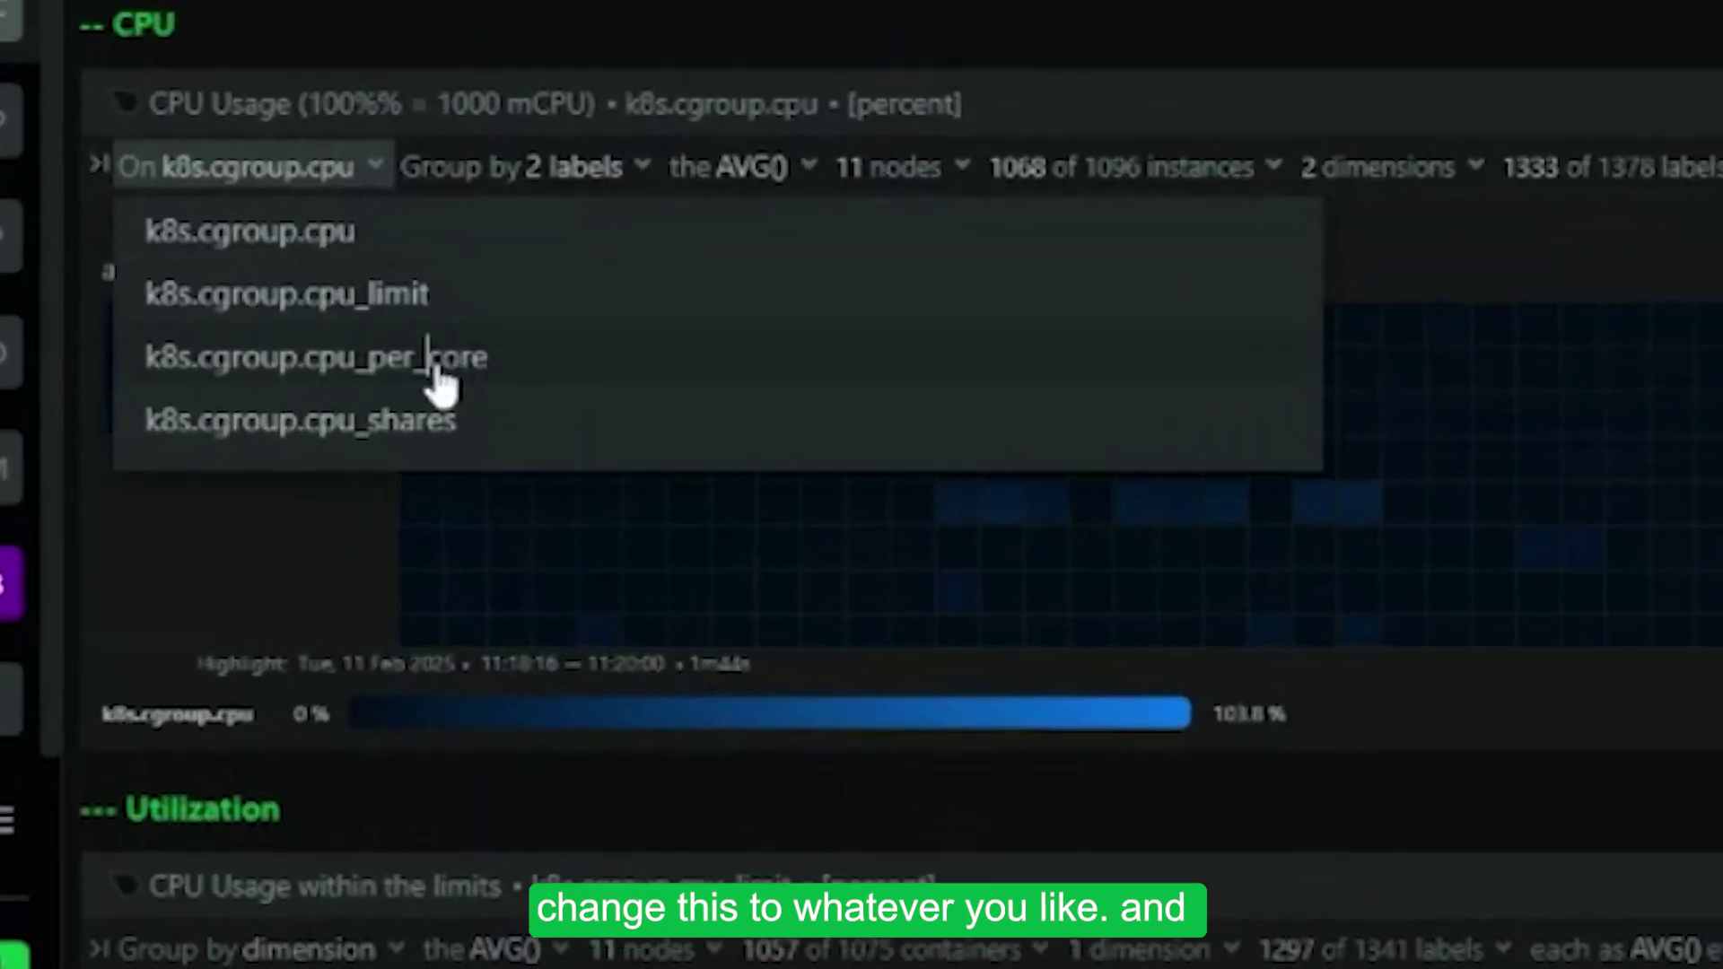
pyautogui.click(435, 364)
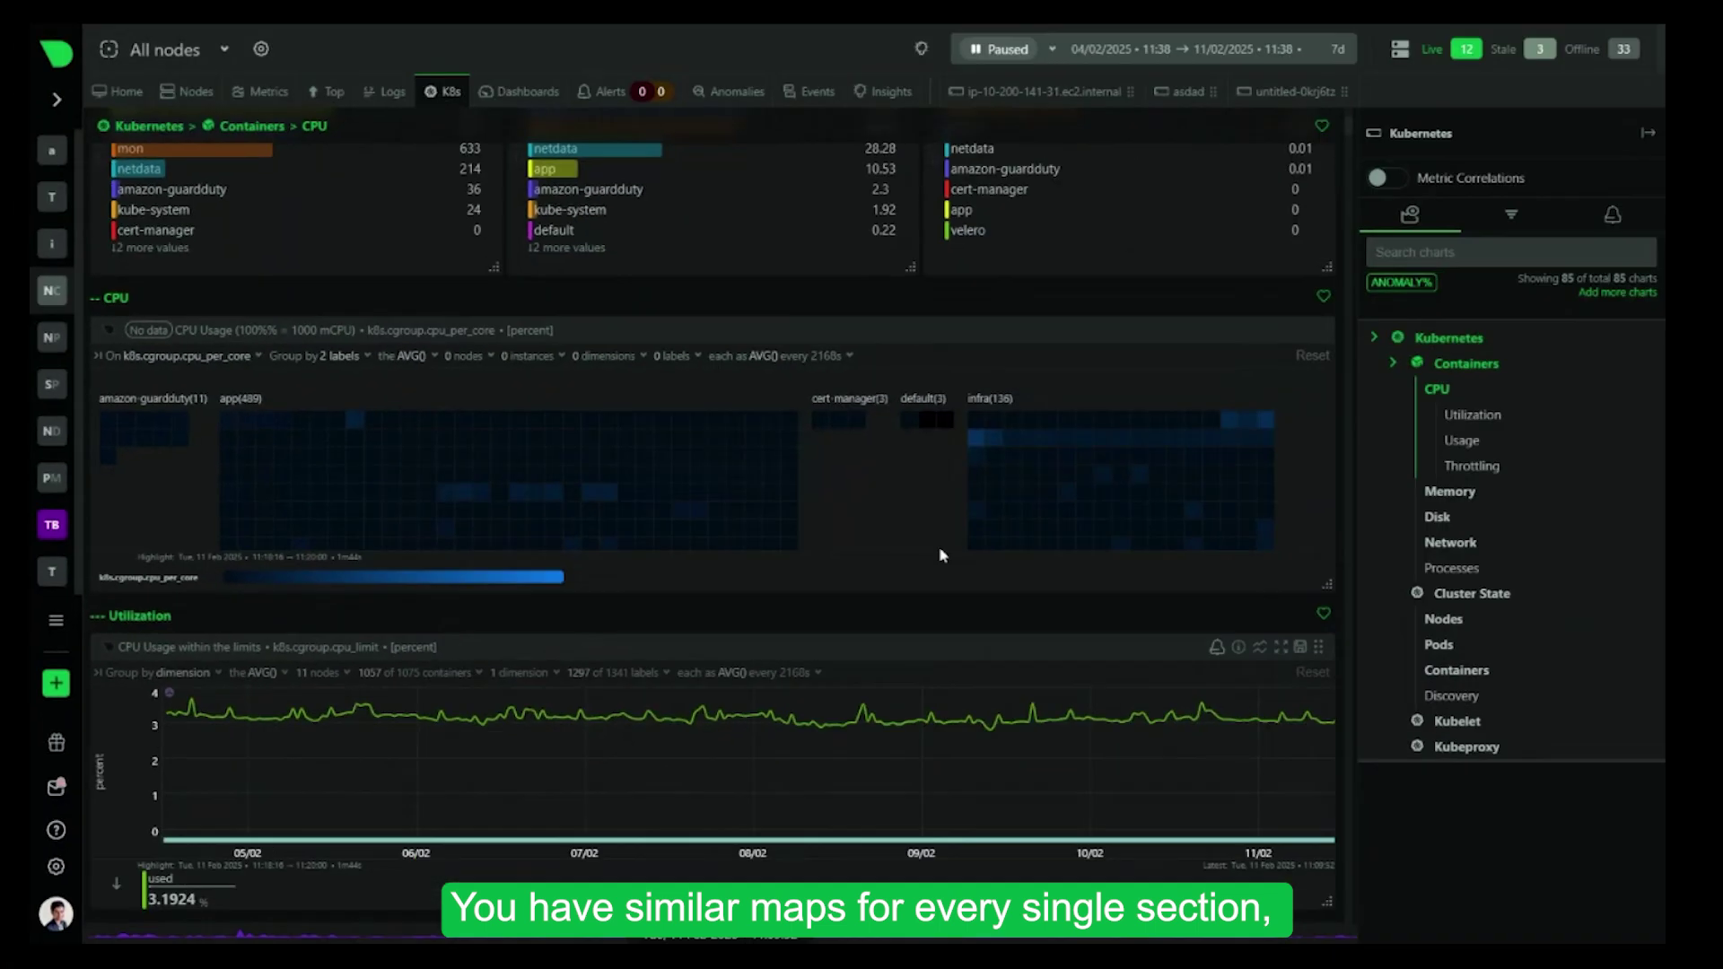
# Go to the Memory section of the Kubernetes containers and look through its usage map and utilization charts
pyautogui.scroll(-1, 942, 555)
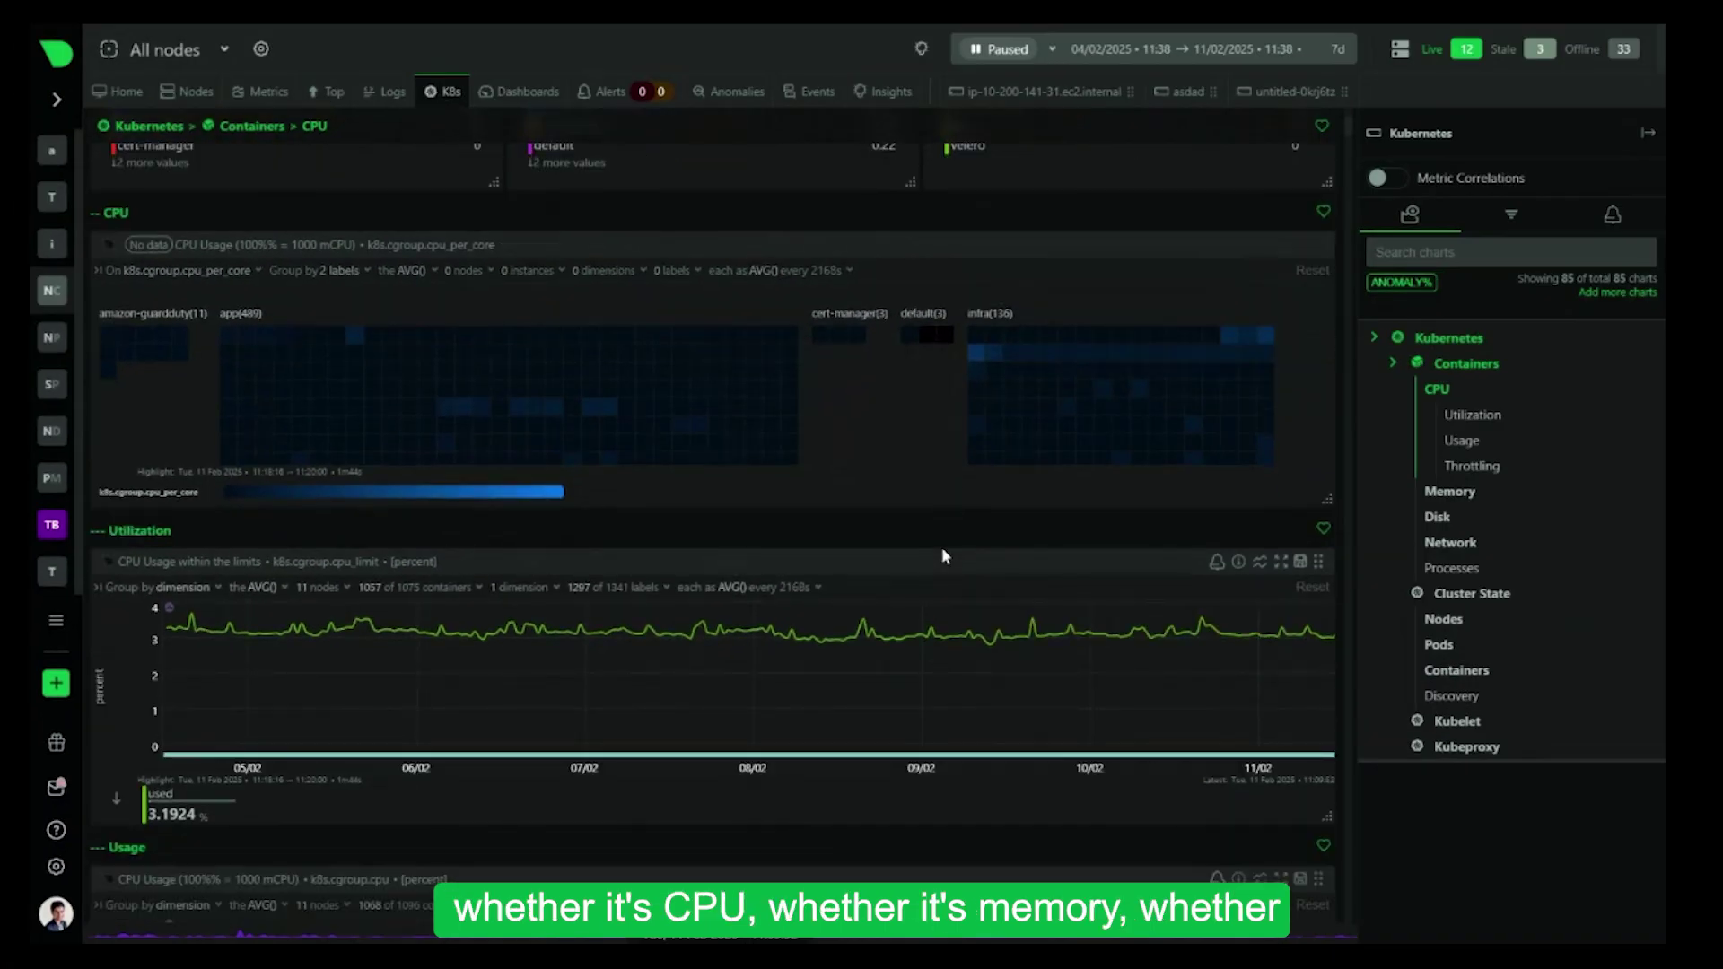
pyautogui.click(1454, 492)
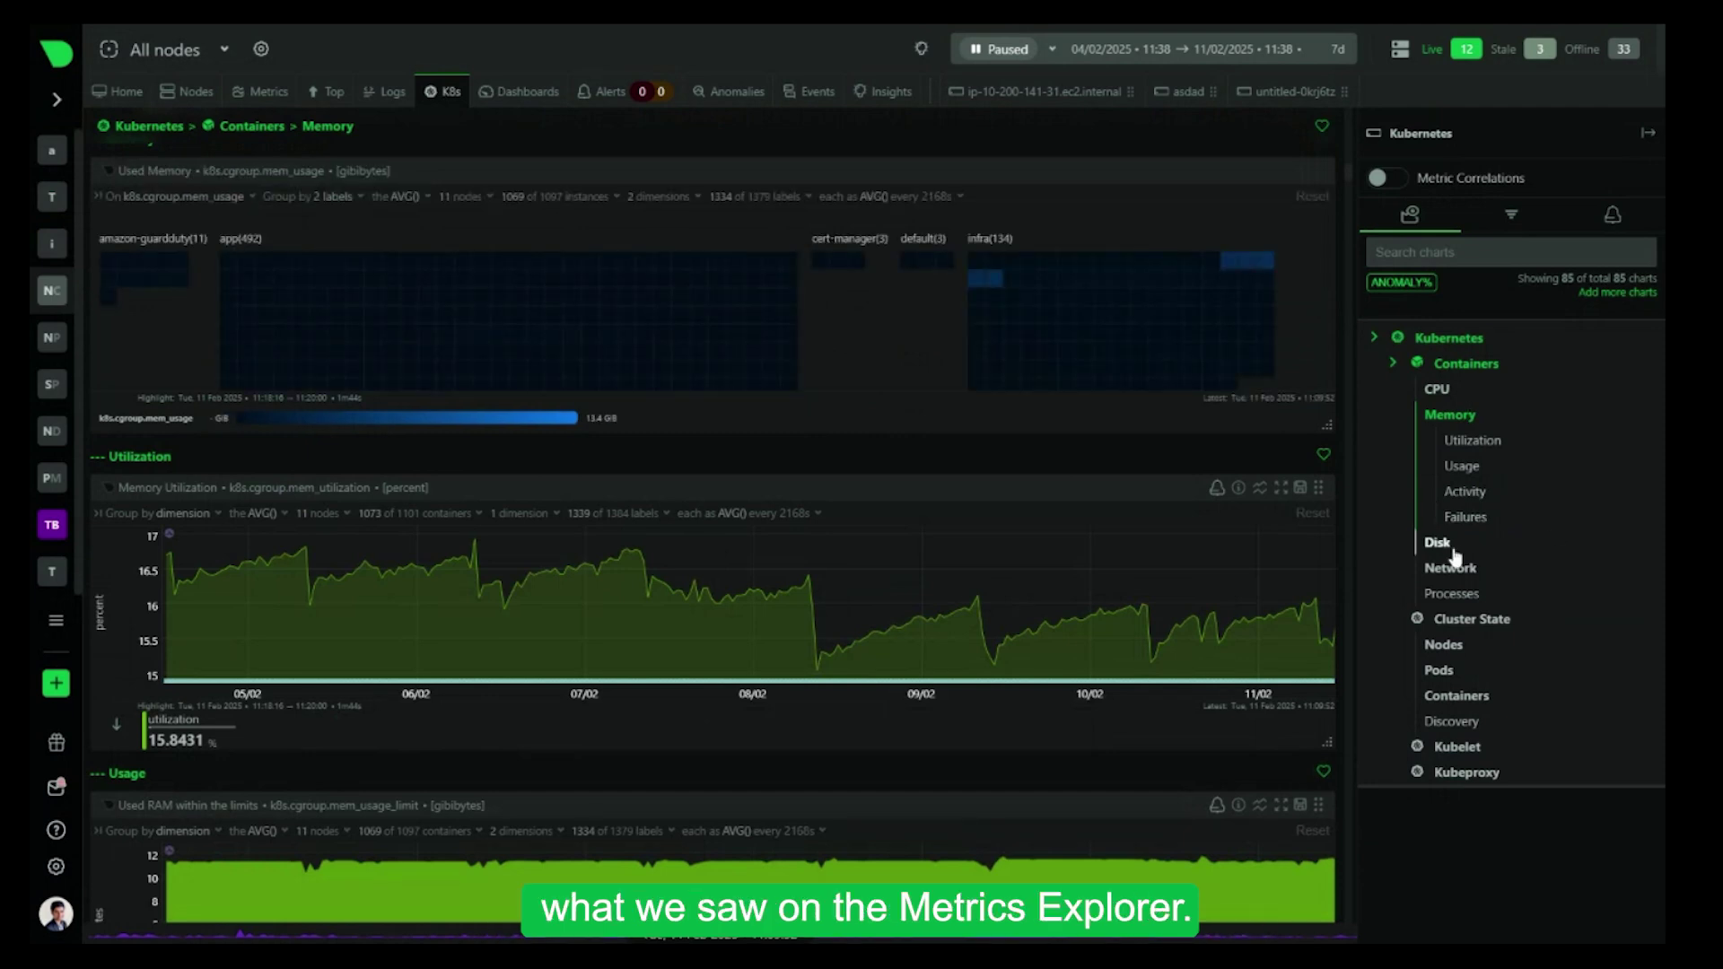
pyautogui.scroll(-2, 1299, 640)
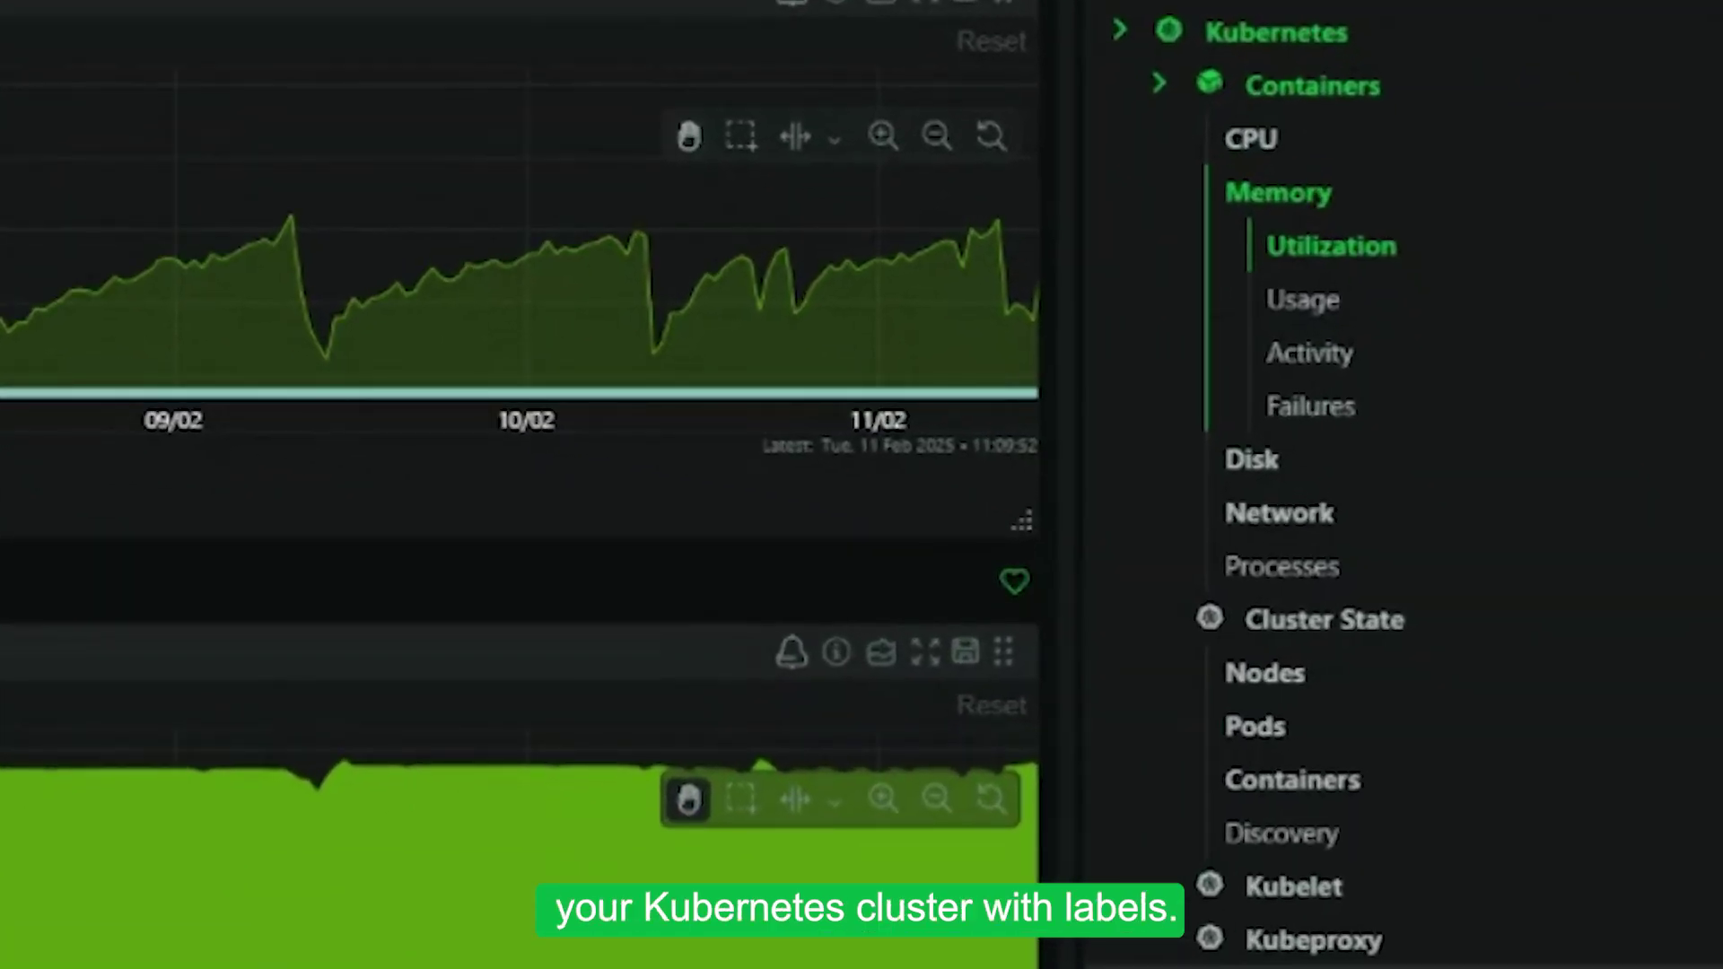
# Open the Kubelet section and view the labels available on the API Server Audit Requests chart
pyautogui.click(1294, 887)
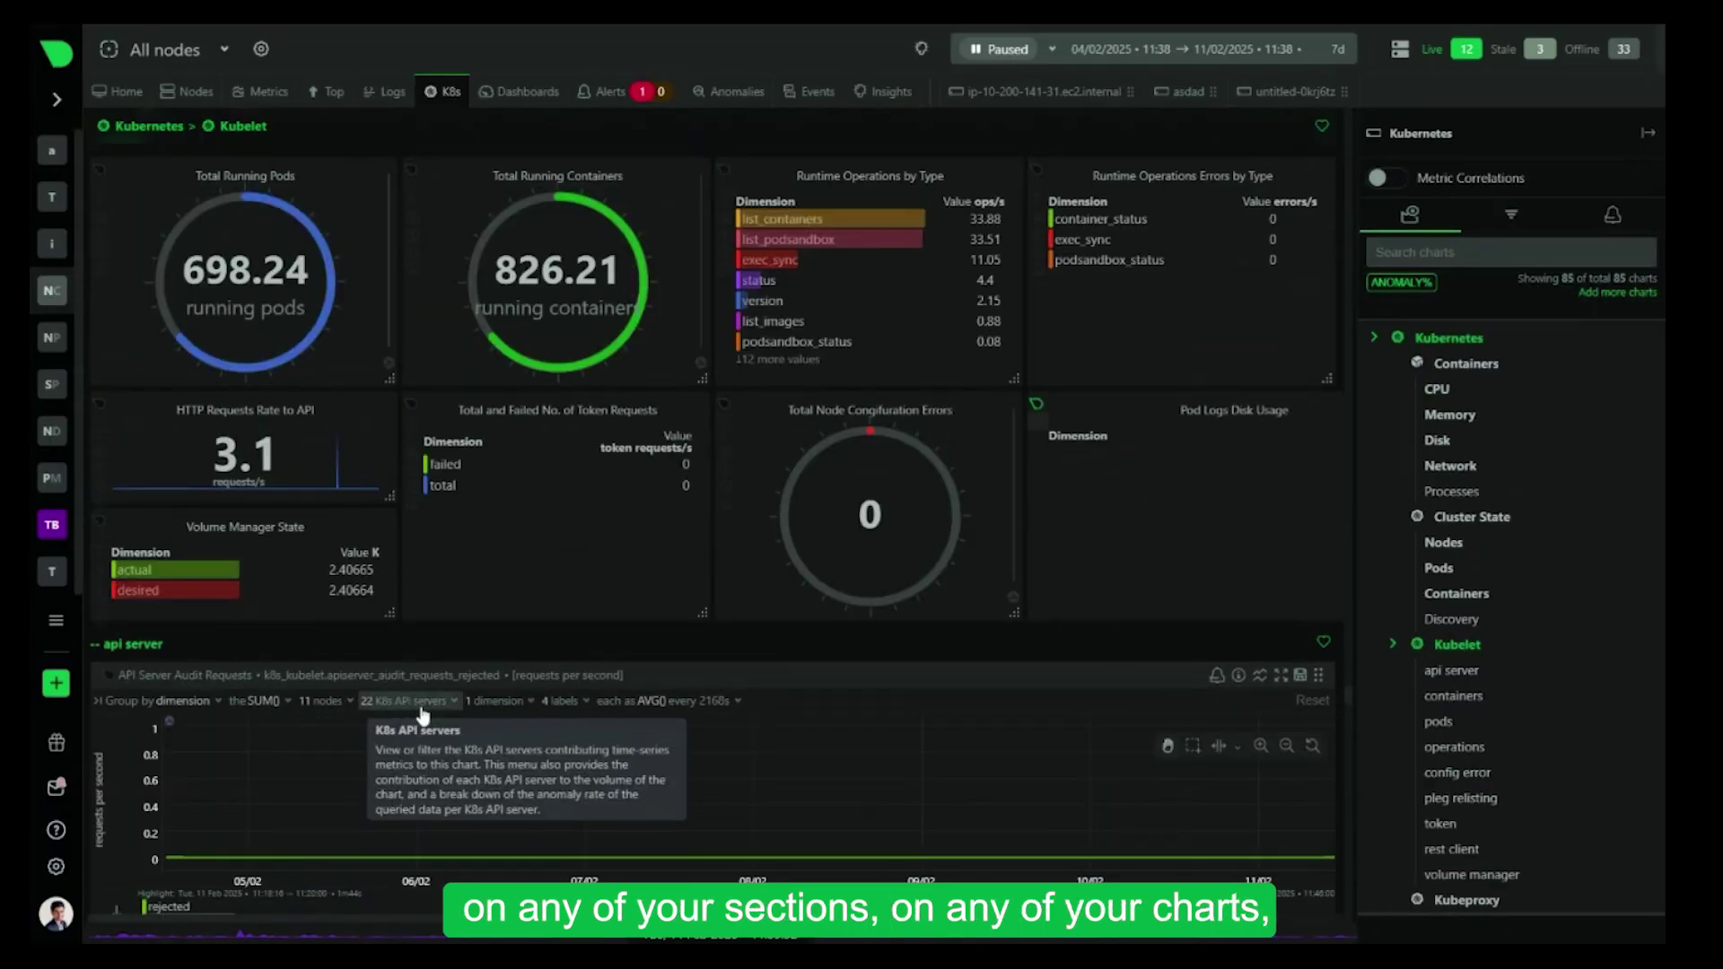
pyautogui.click(563, 701)
pyautogui.scroll(-2, 622, 695)
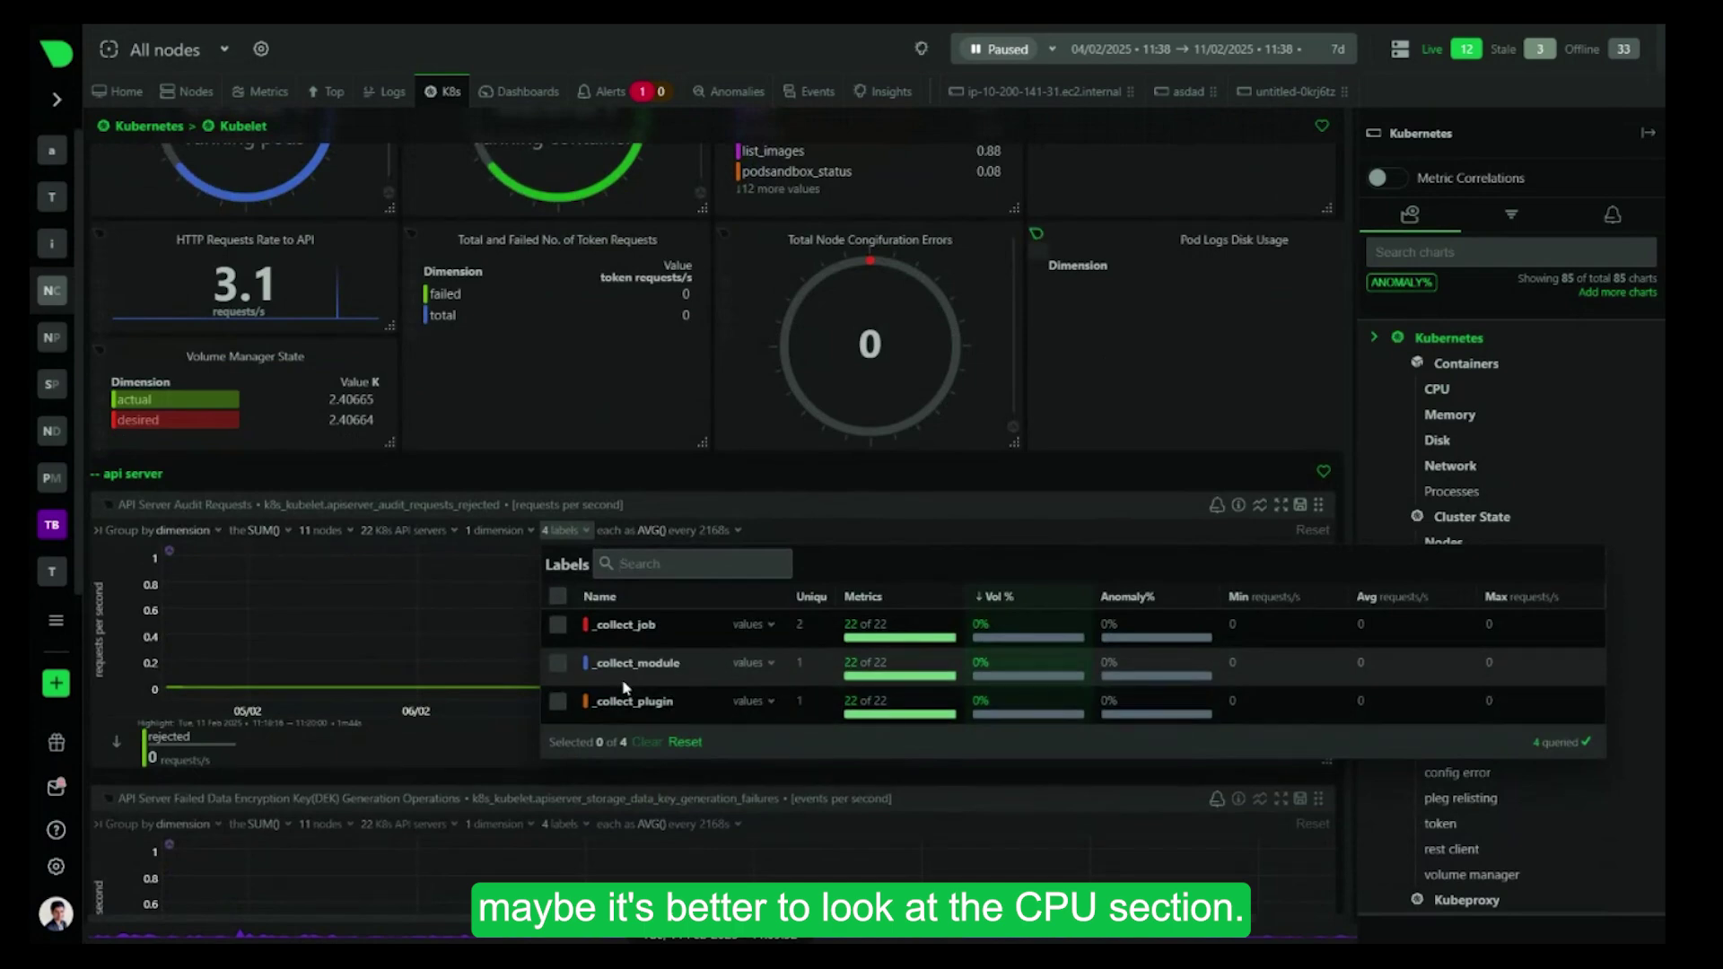
# Return to the containers' CPU section and list the labels of the CPU Usage within the limits chart
pyautogui.click(1437, 389)
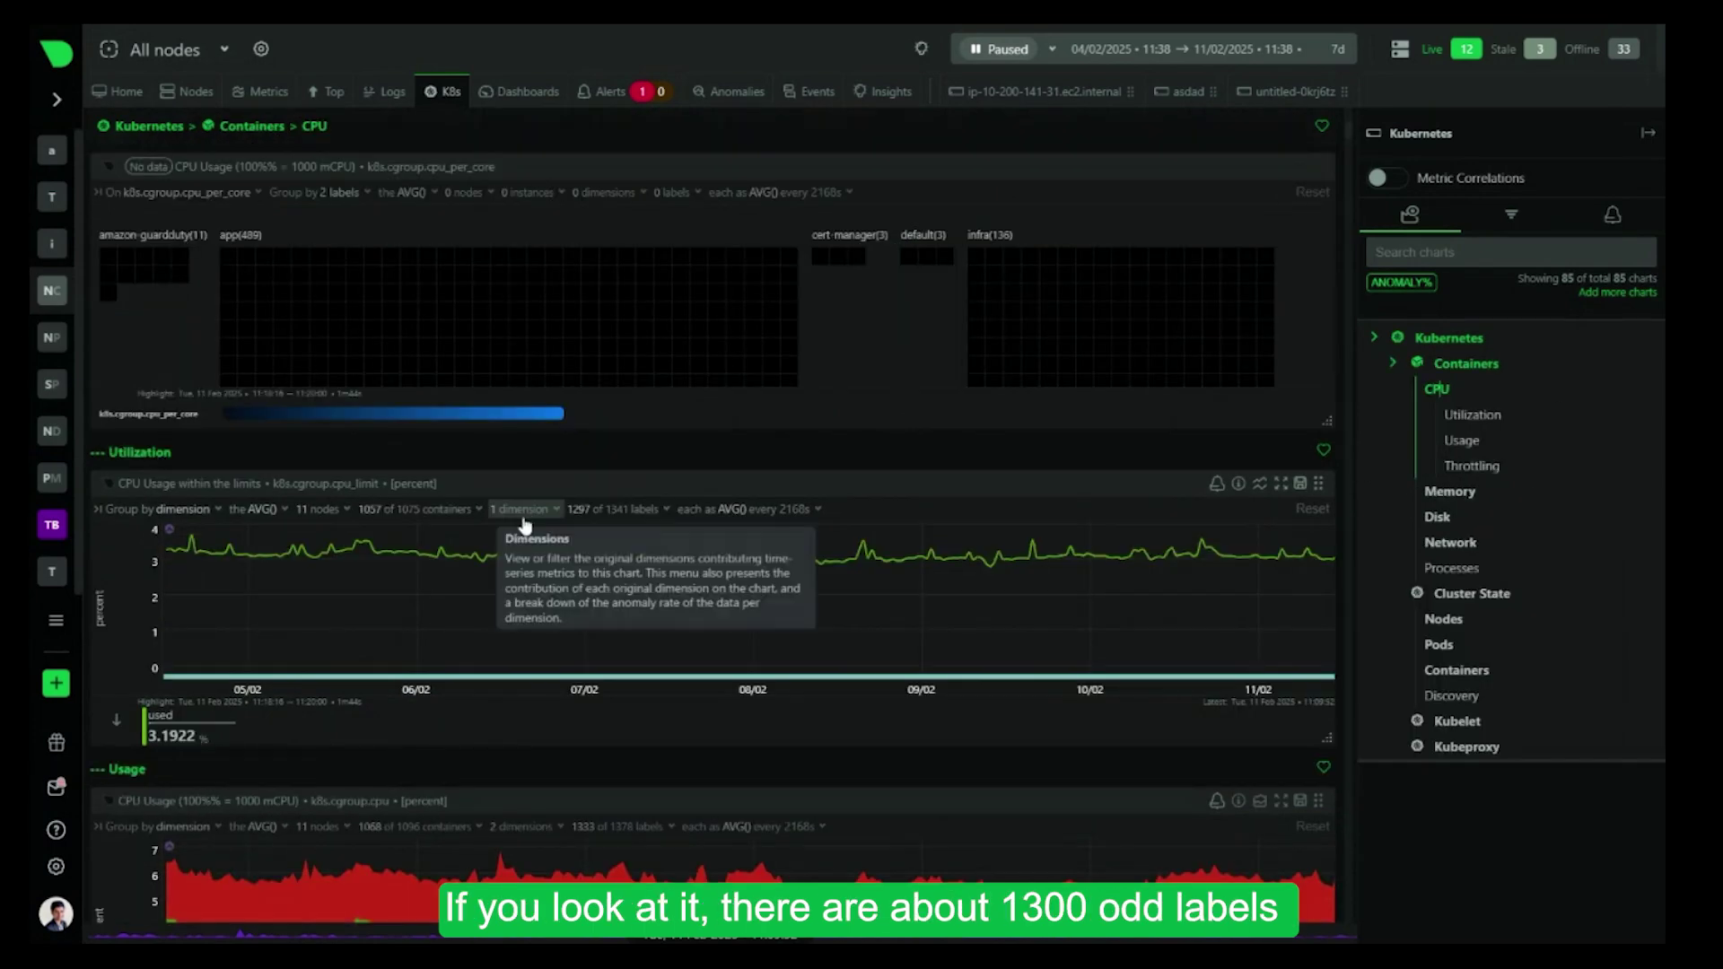
pyautogui.click(616, 506)
pyautogui.doubleClick(653, 532)
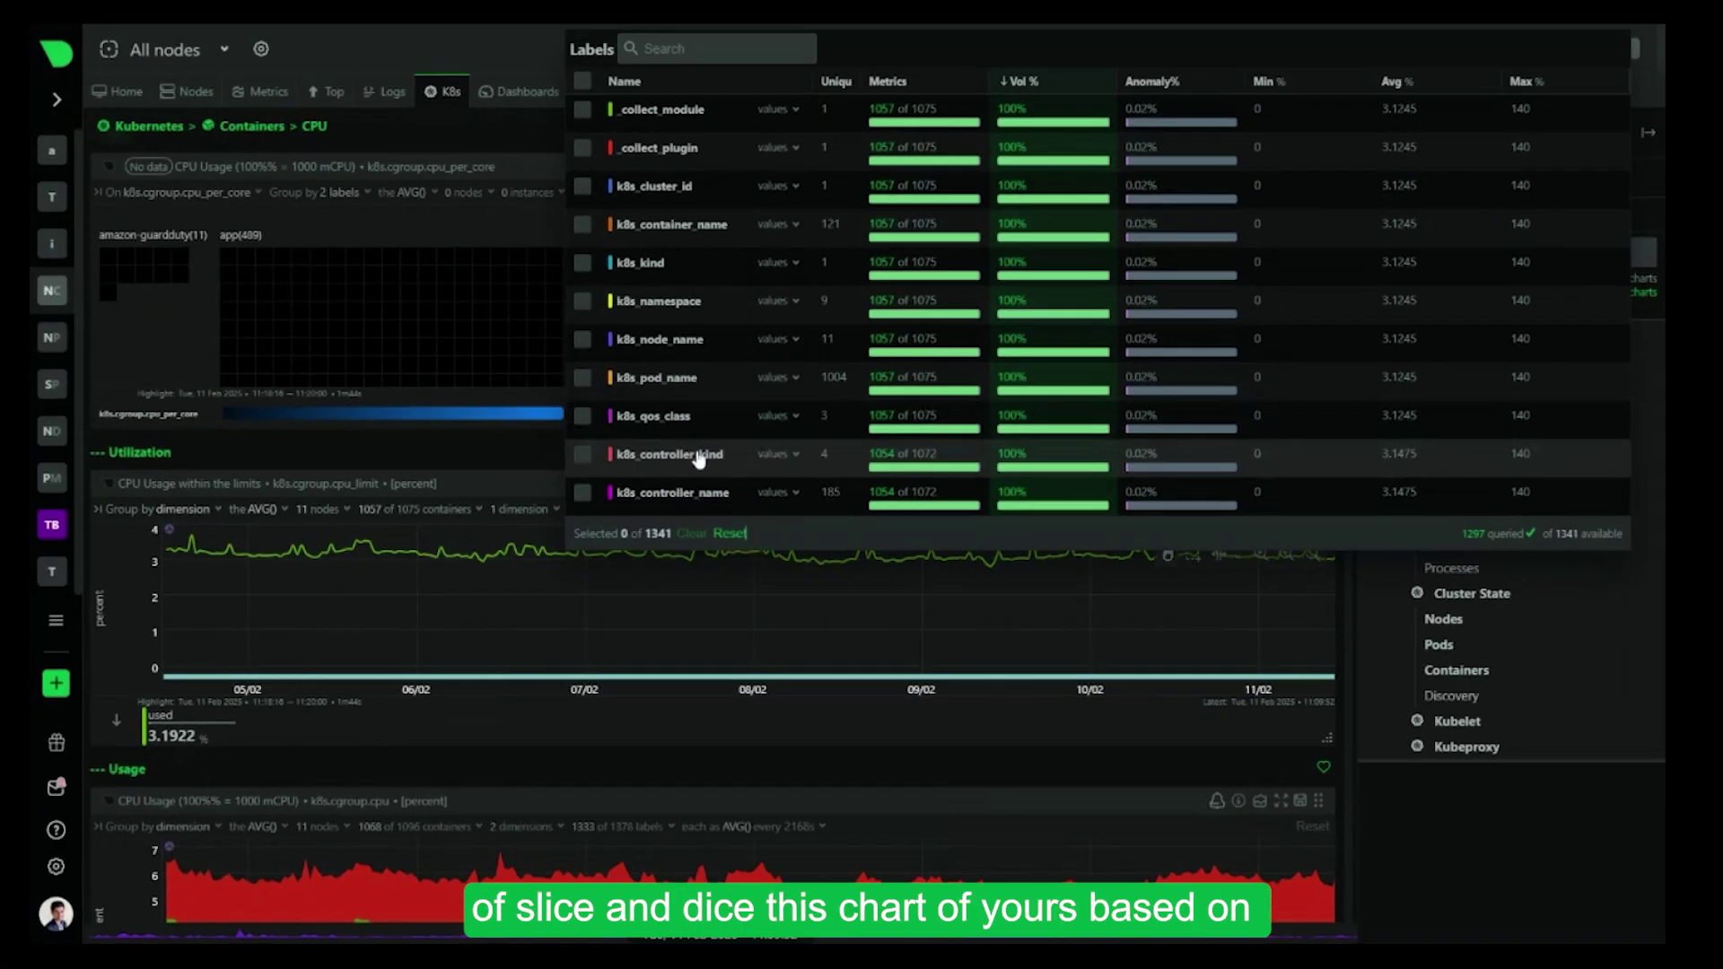
# Inspect the values of the k8s_pod_name and k8s_container_name labels, and close the label list without selecting any
pyautogui.click(798, 382)
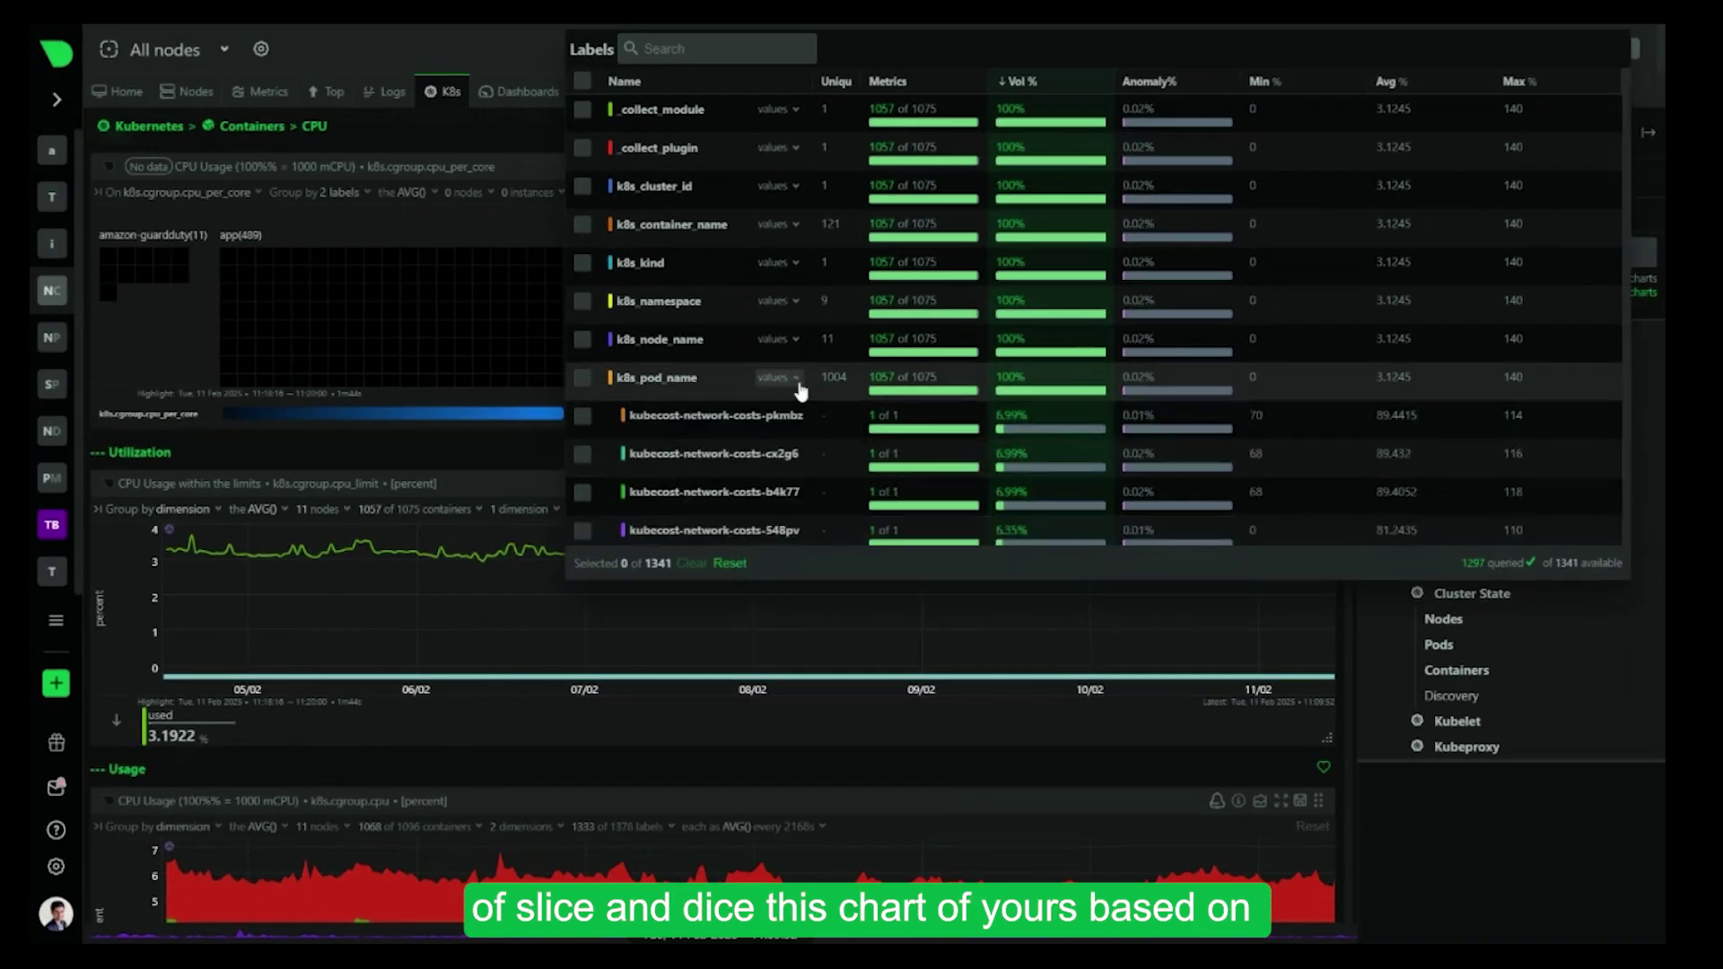
pyautogui.click(798, 381)
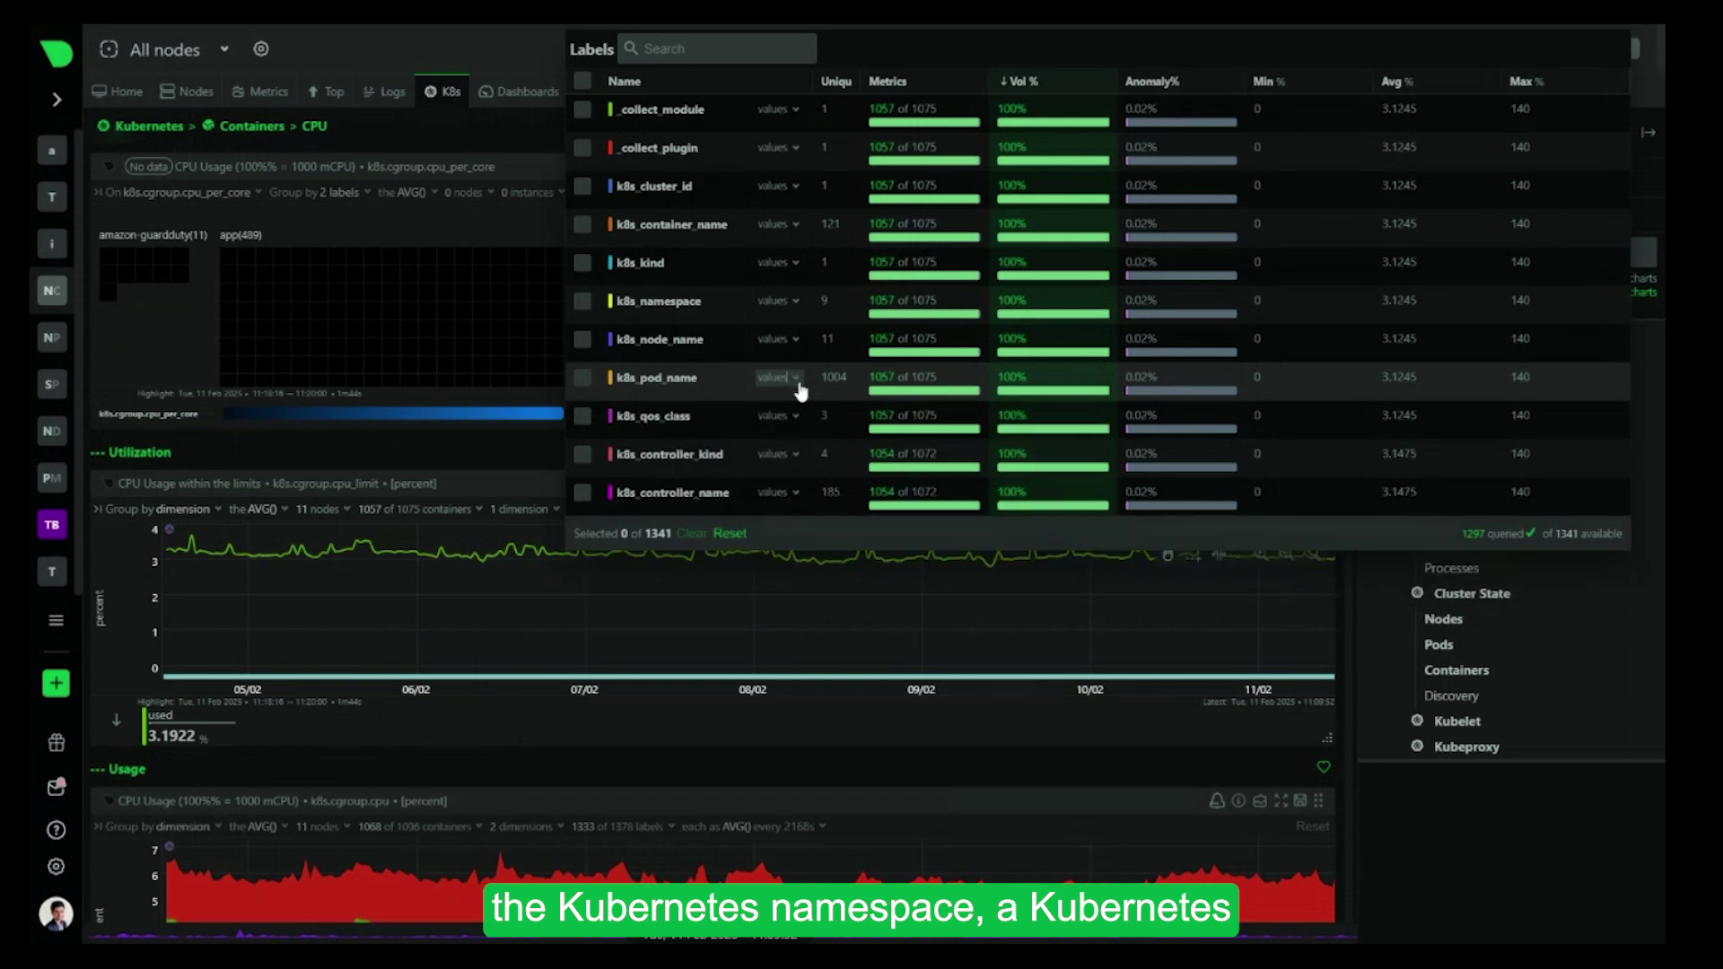
pyautogui.click(798, 226)
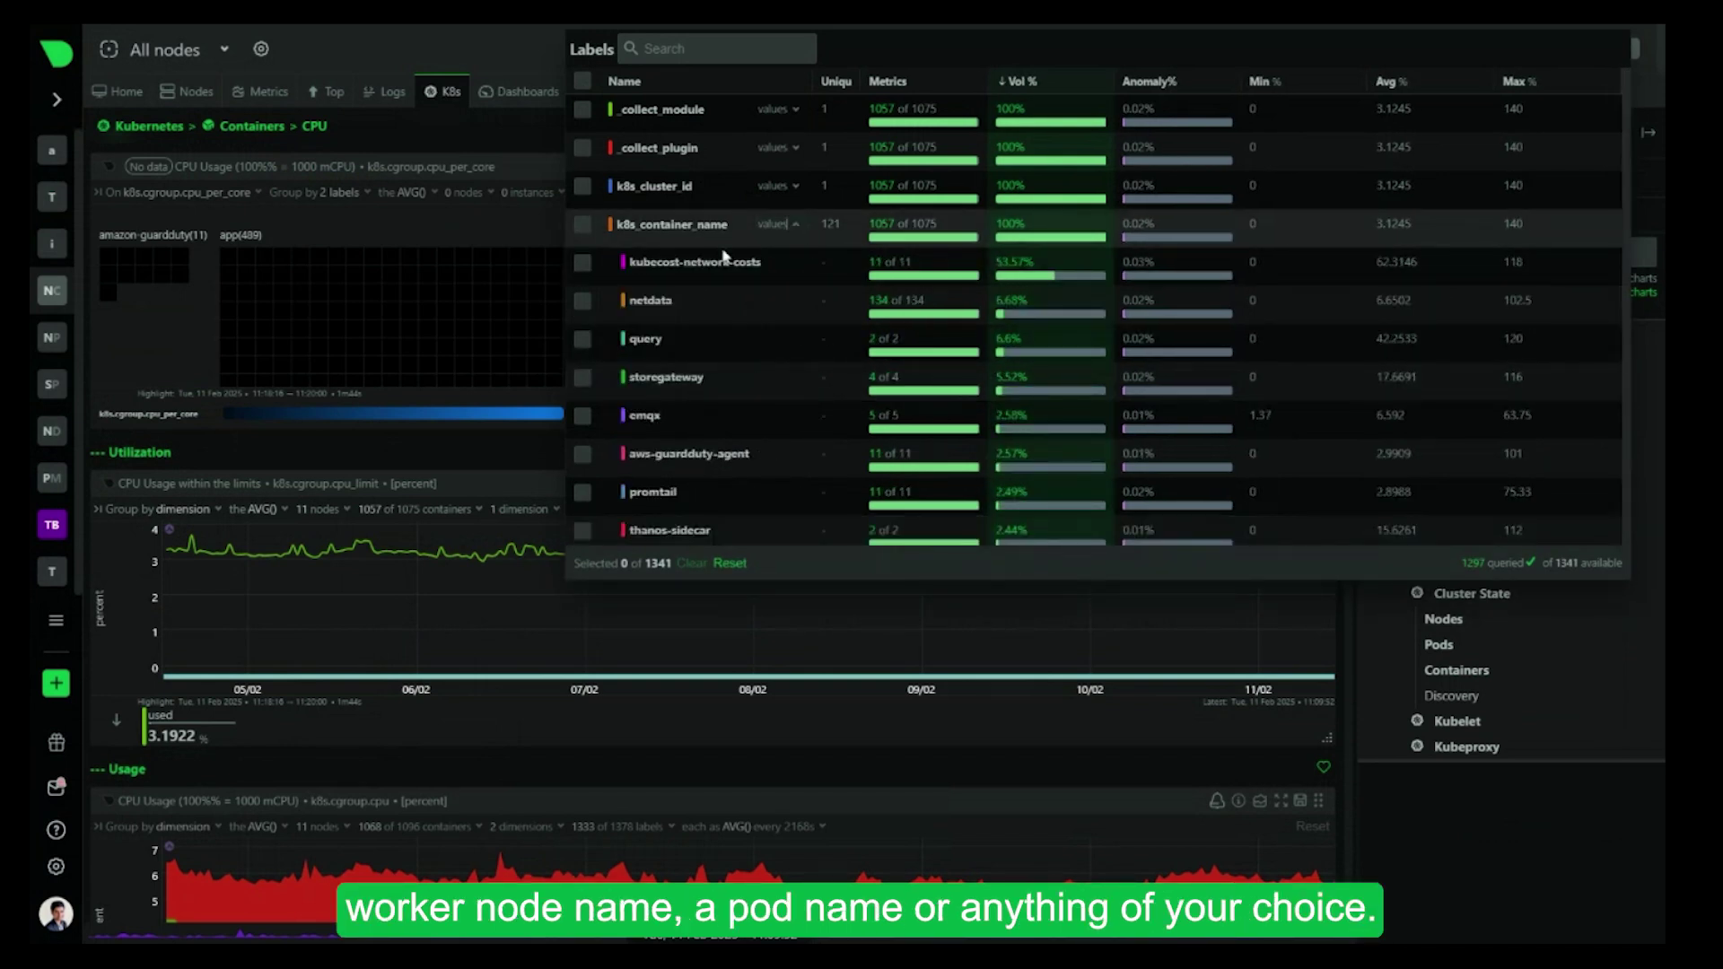
pyautogui.click(798, 226)
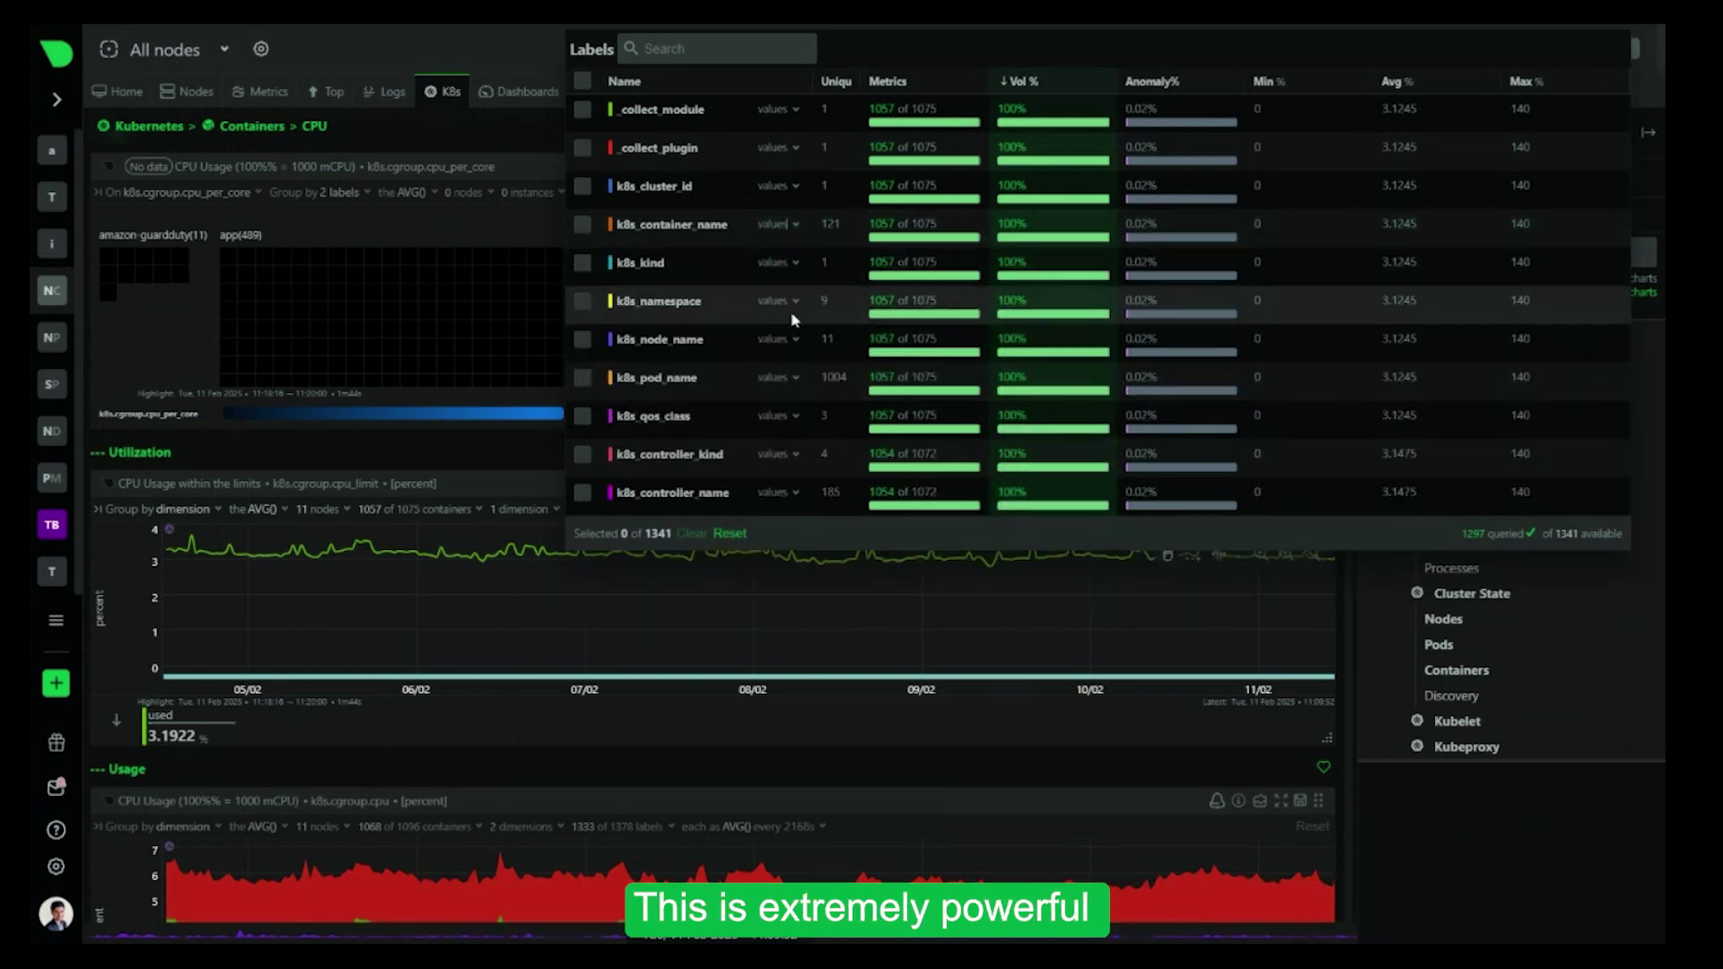
pyautogui.click(793, 384)
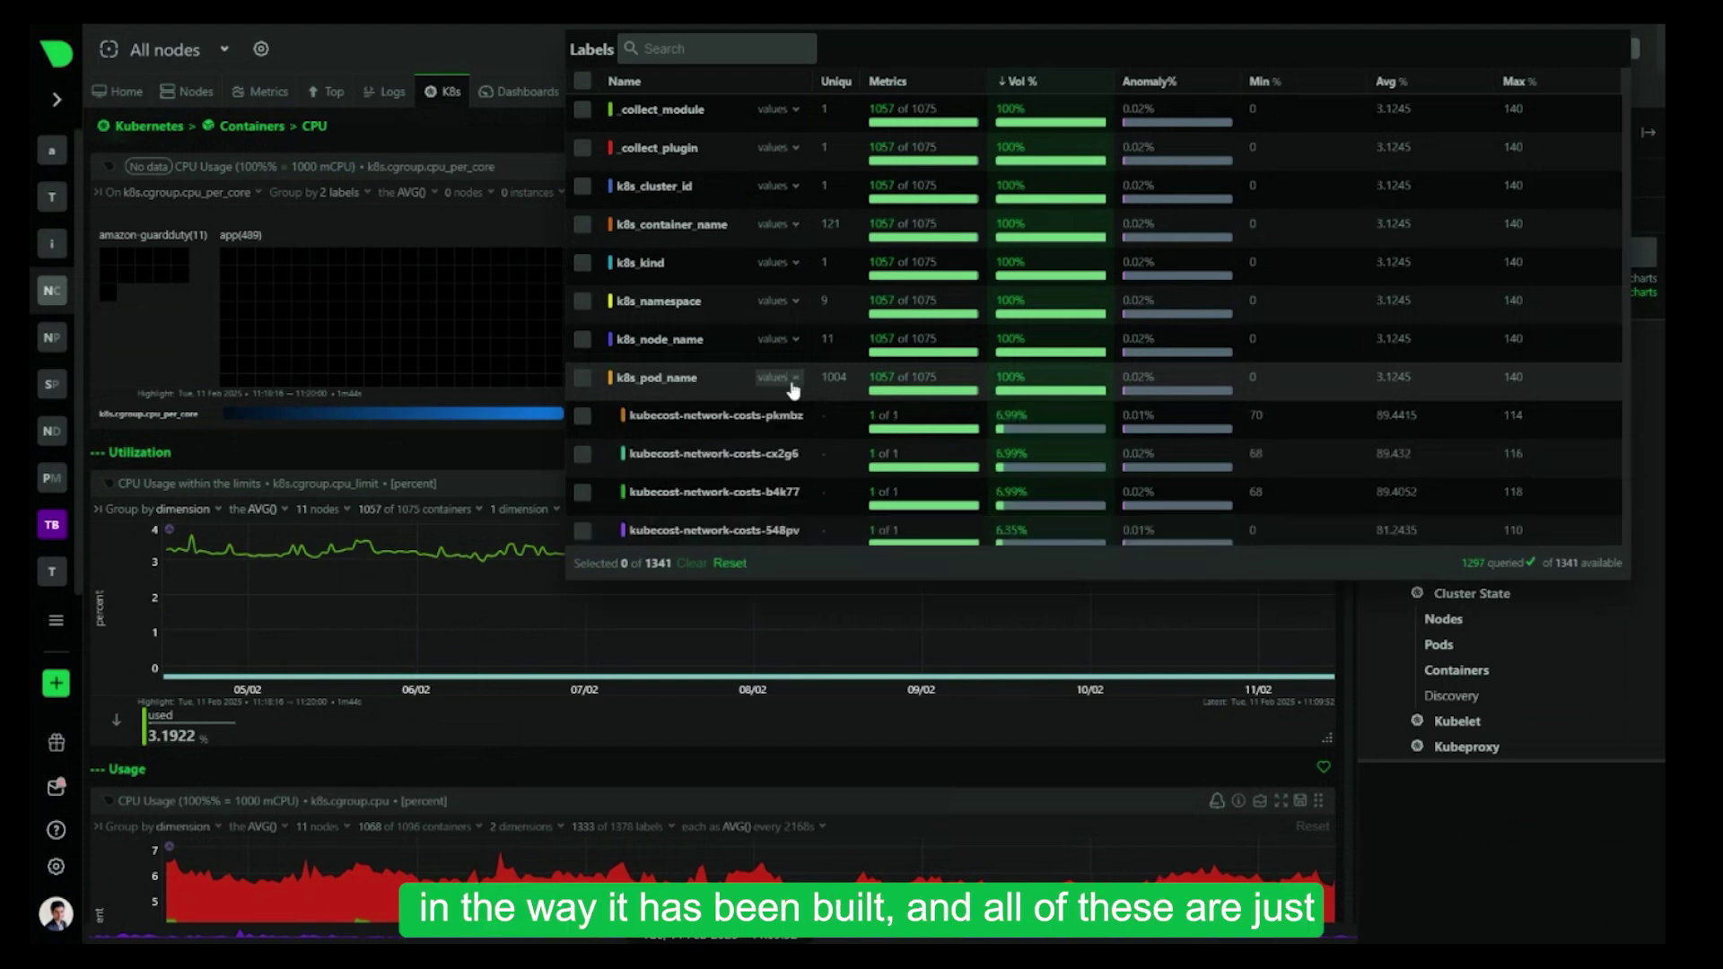
pyautogui.click(793, 384)
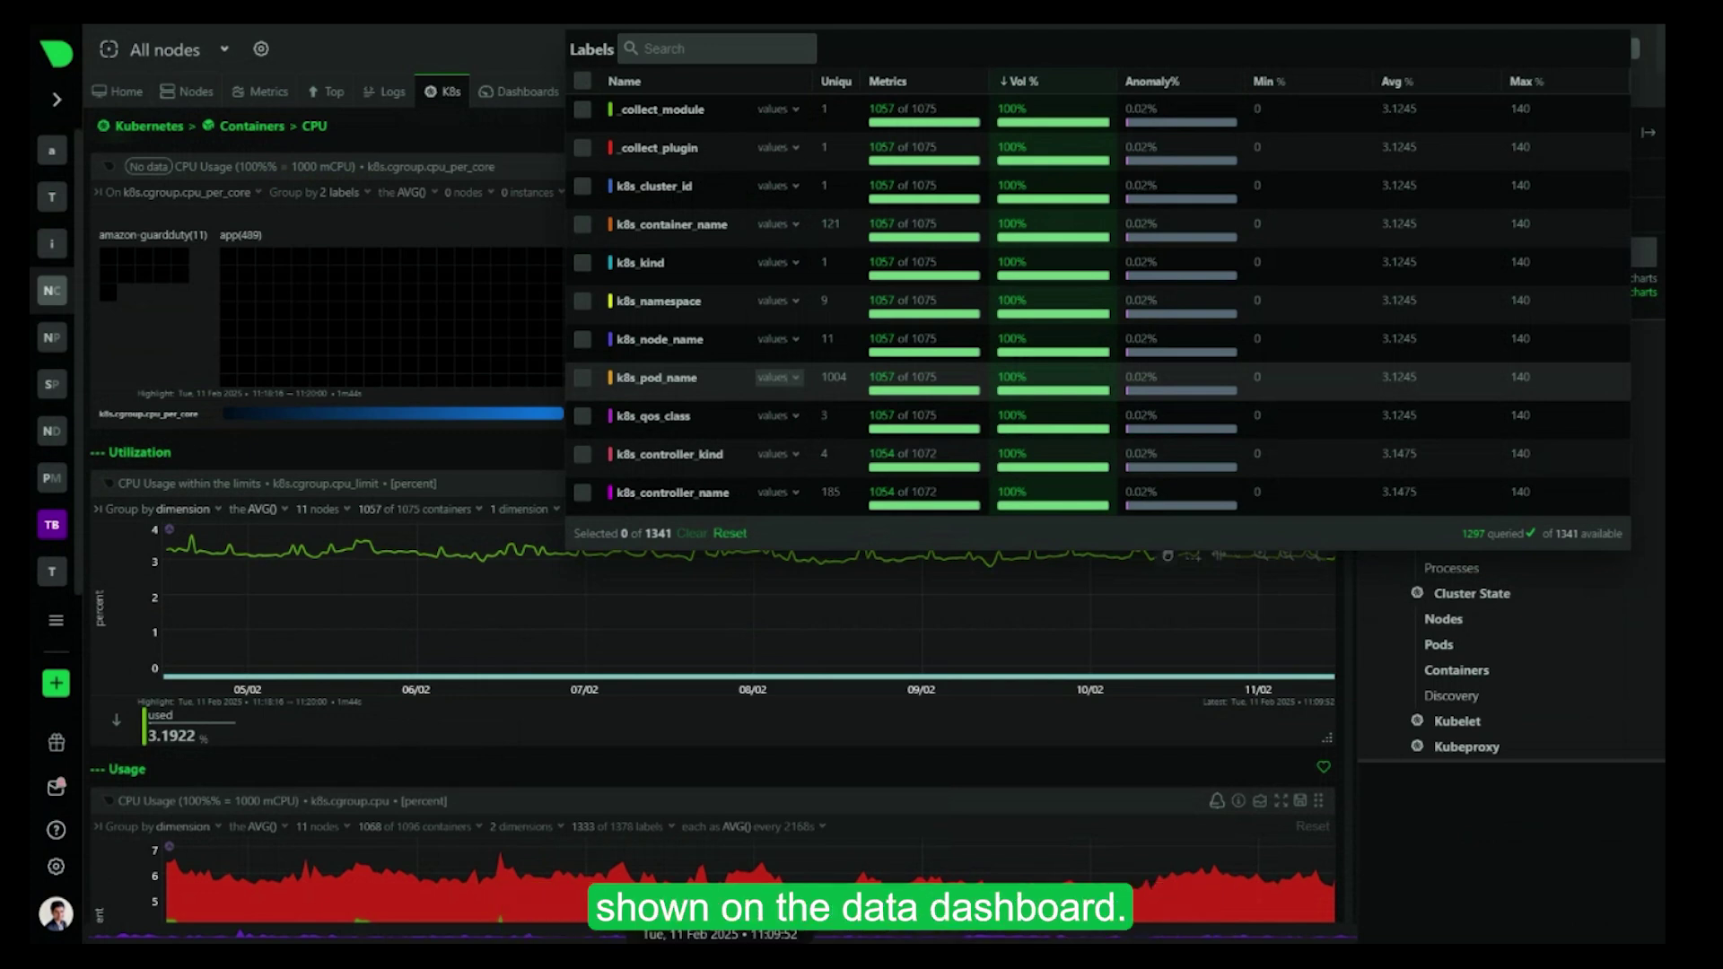
pyautogui.press('Escape')
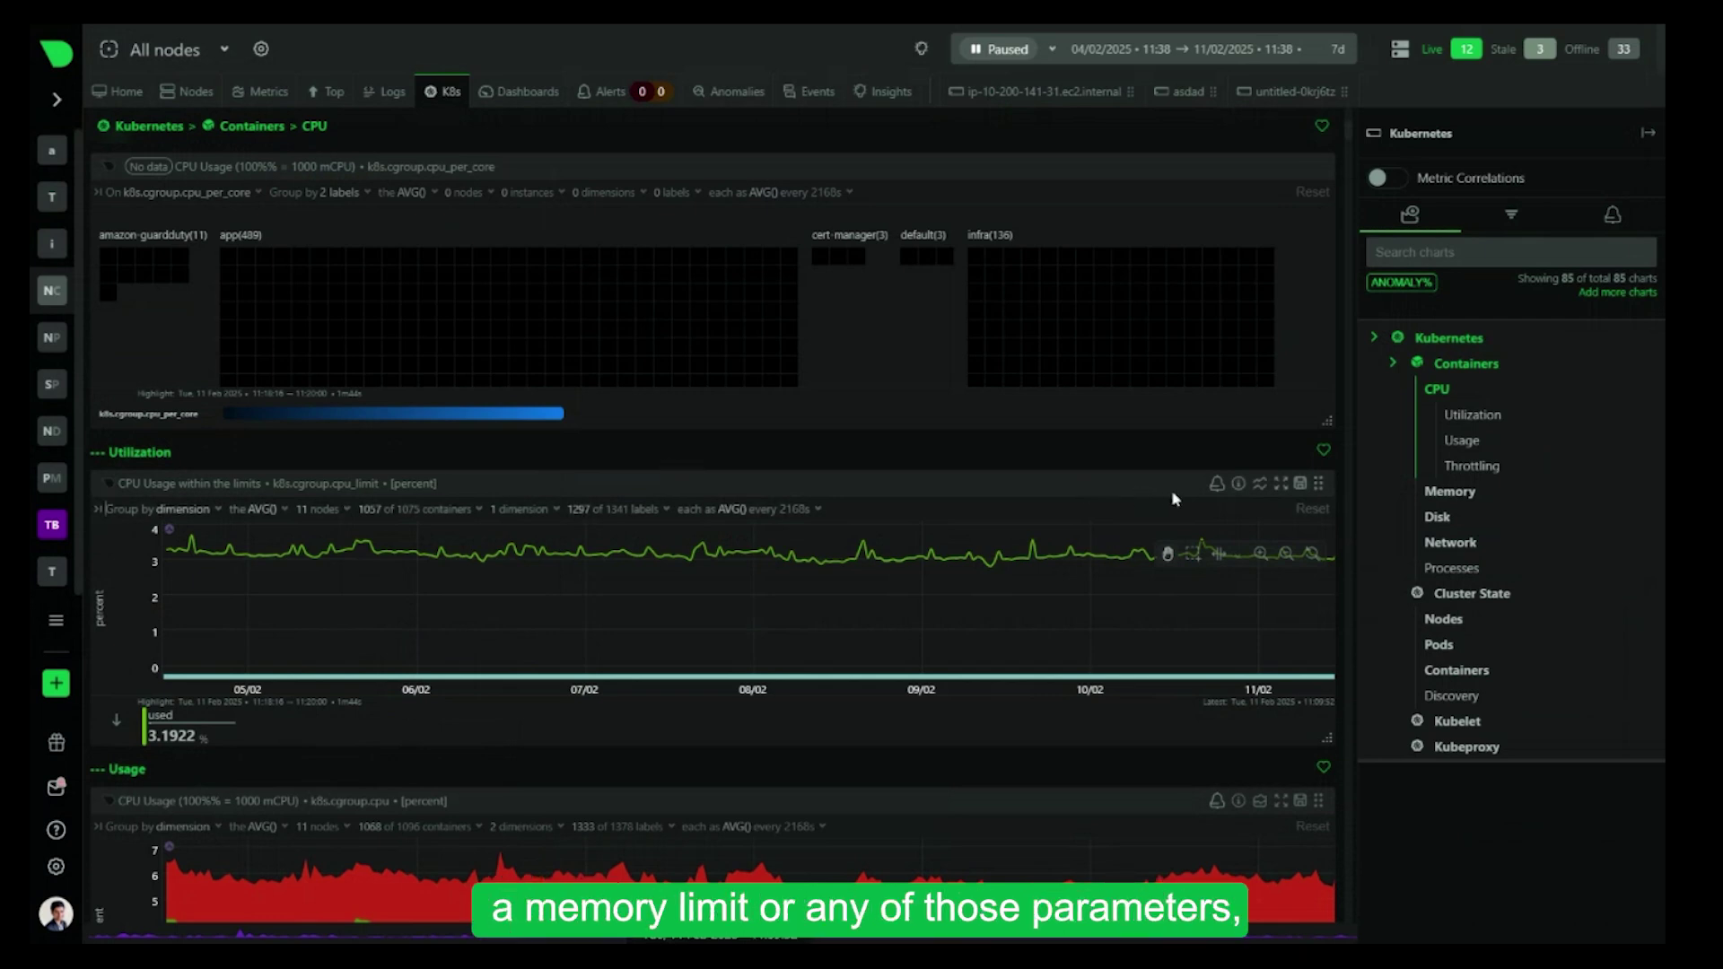
# Check the alert options of the CPU Usage within the limits chart, and open the Cluster State section
pyautogui.click(1217, 485)
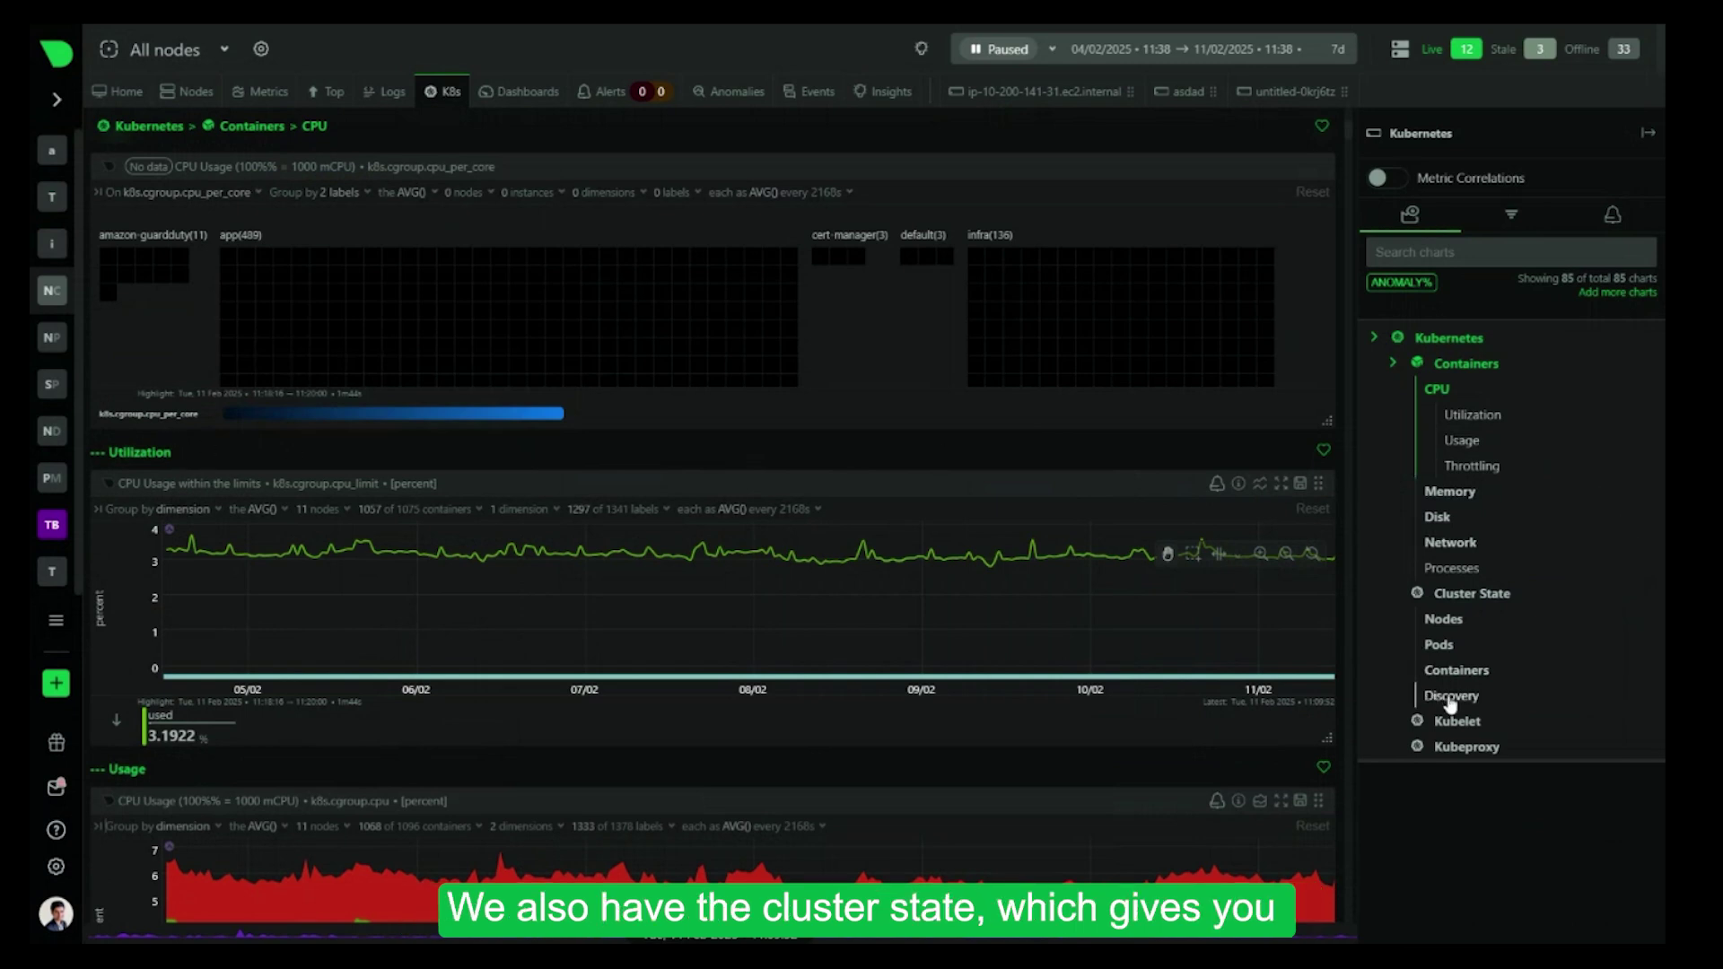
pyautogui.click(1470, 595)
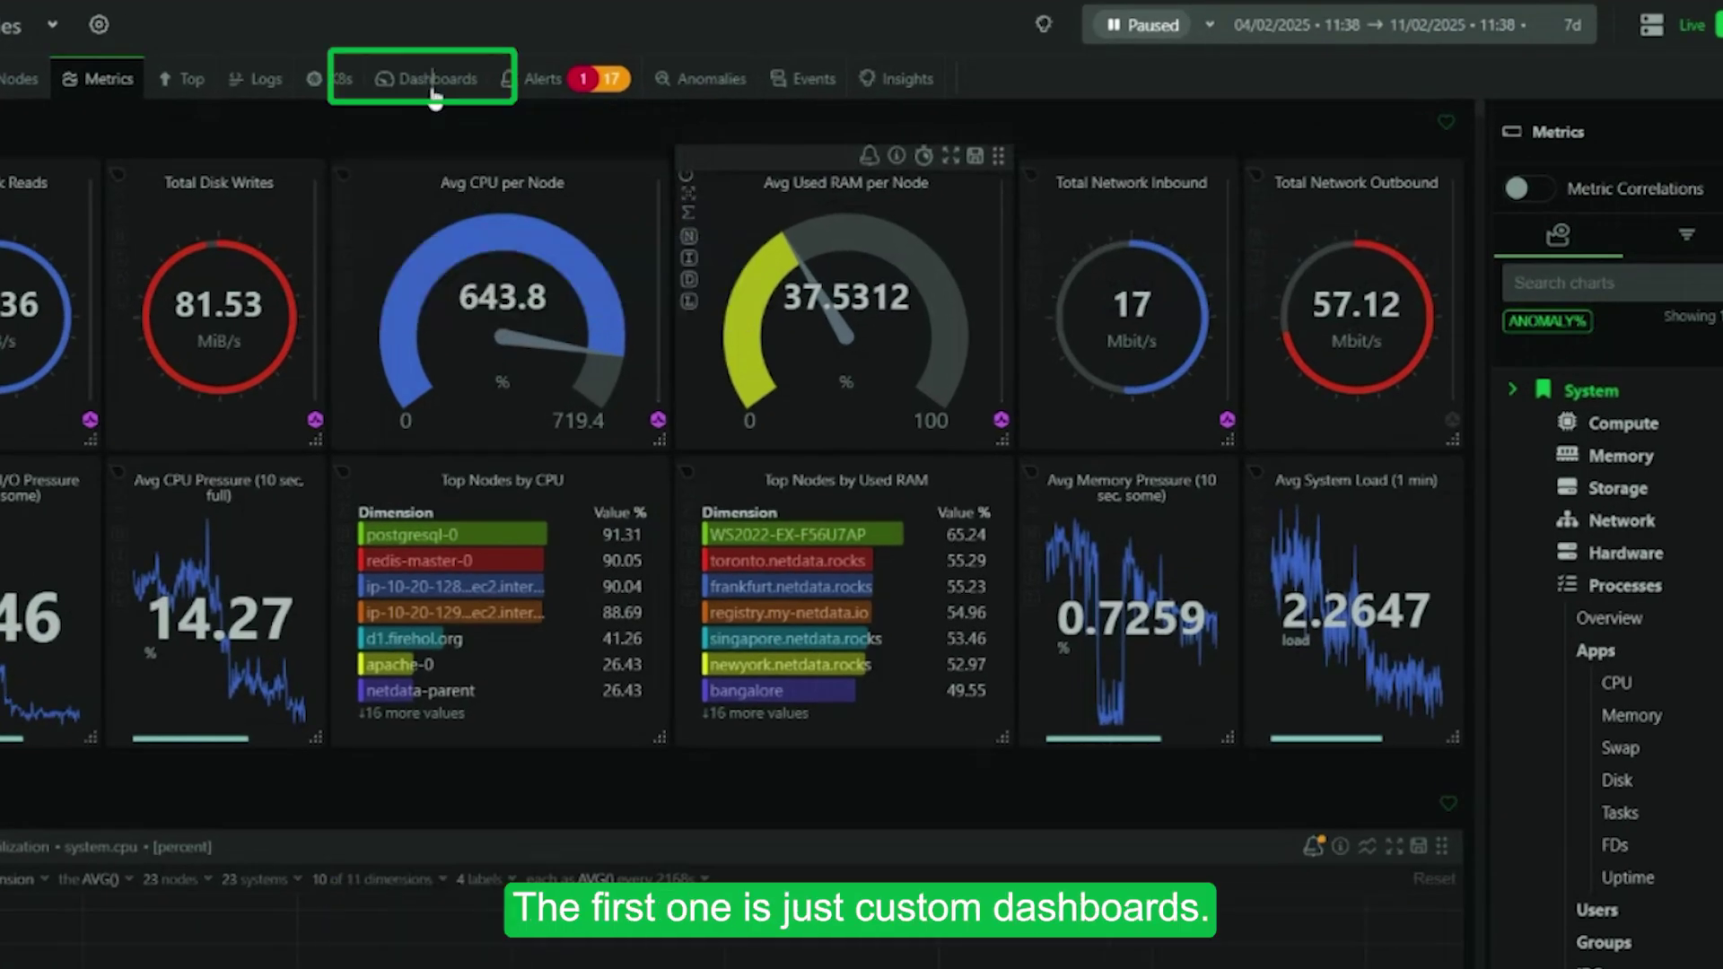
# Open the list of custom dashboards and view the new dashboard form, closing it without creating one
pyautogui.click(521, 96)
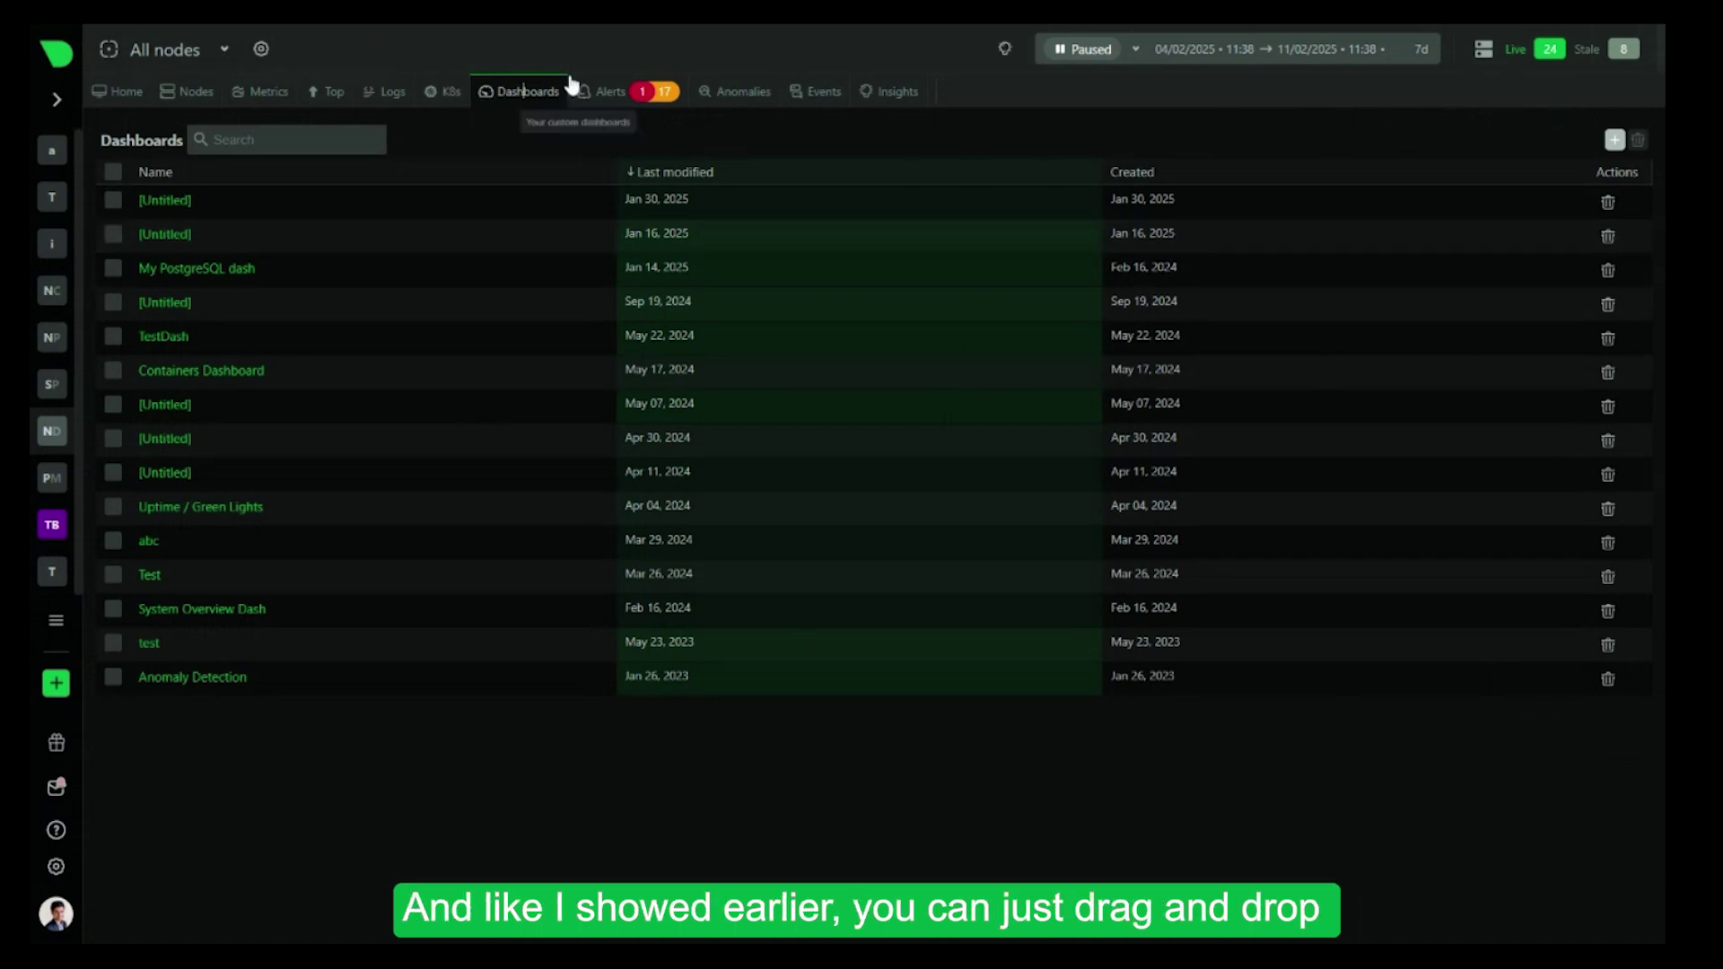
pyautogui.click(1614, 140)
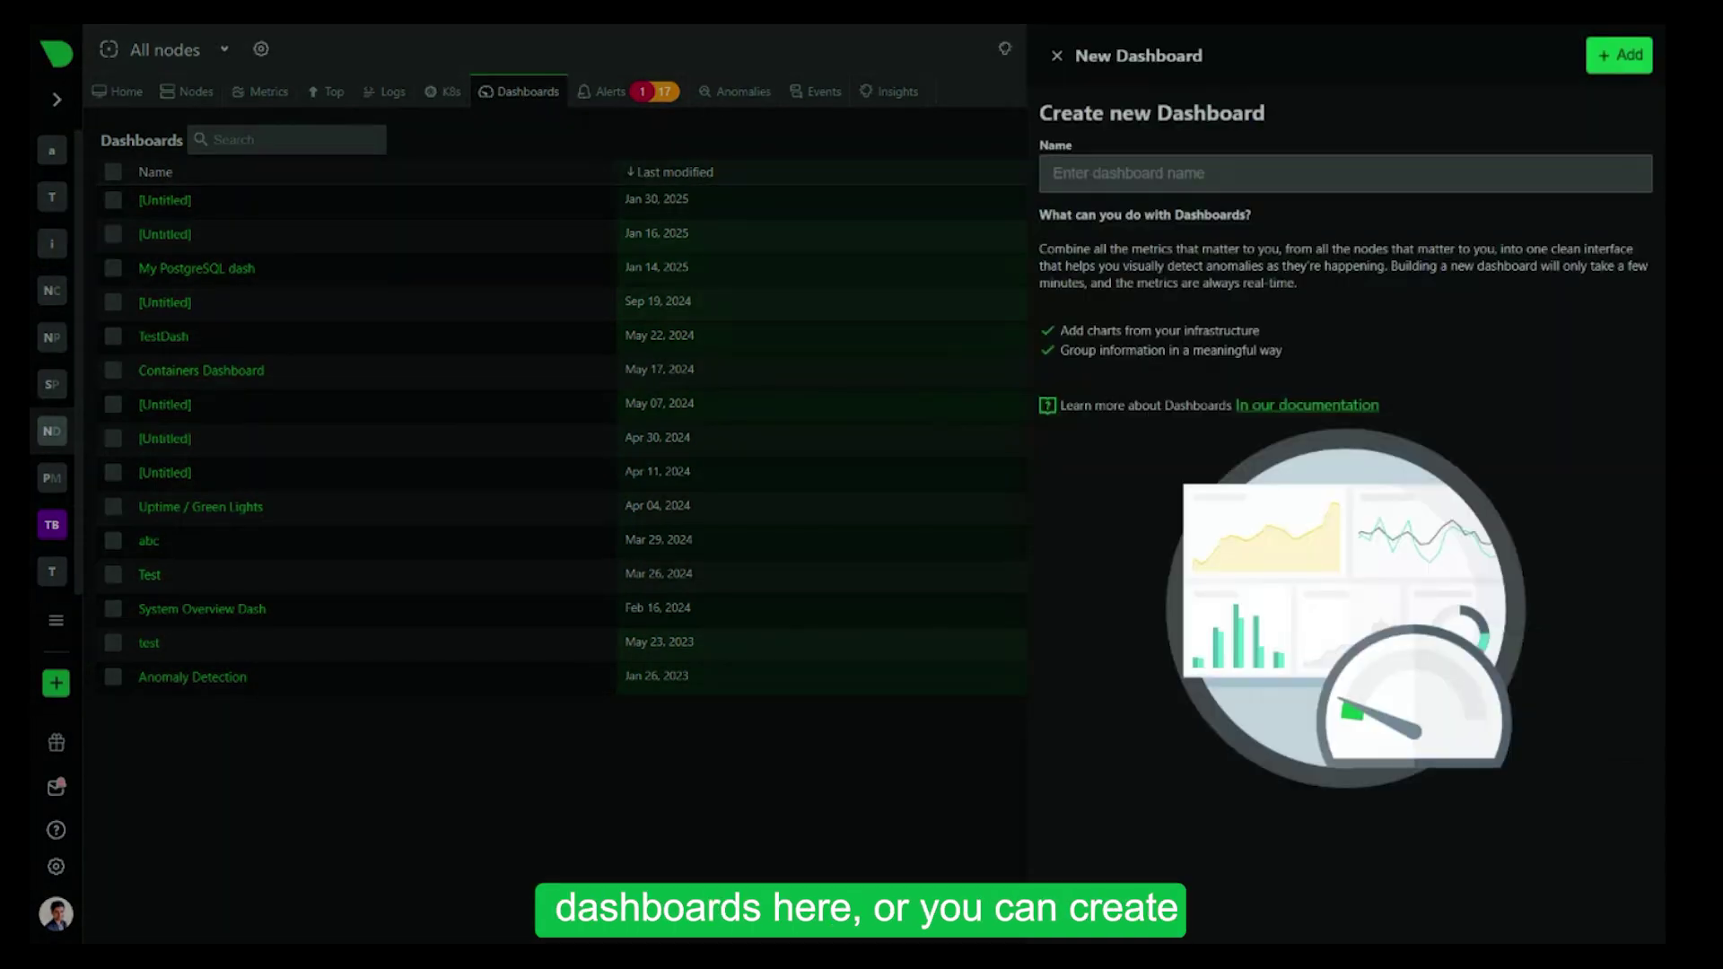
pyautogui.click(896, 190)
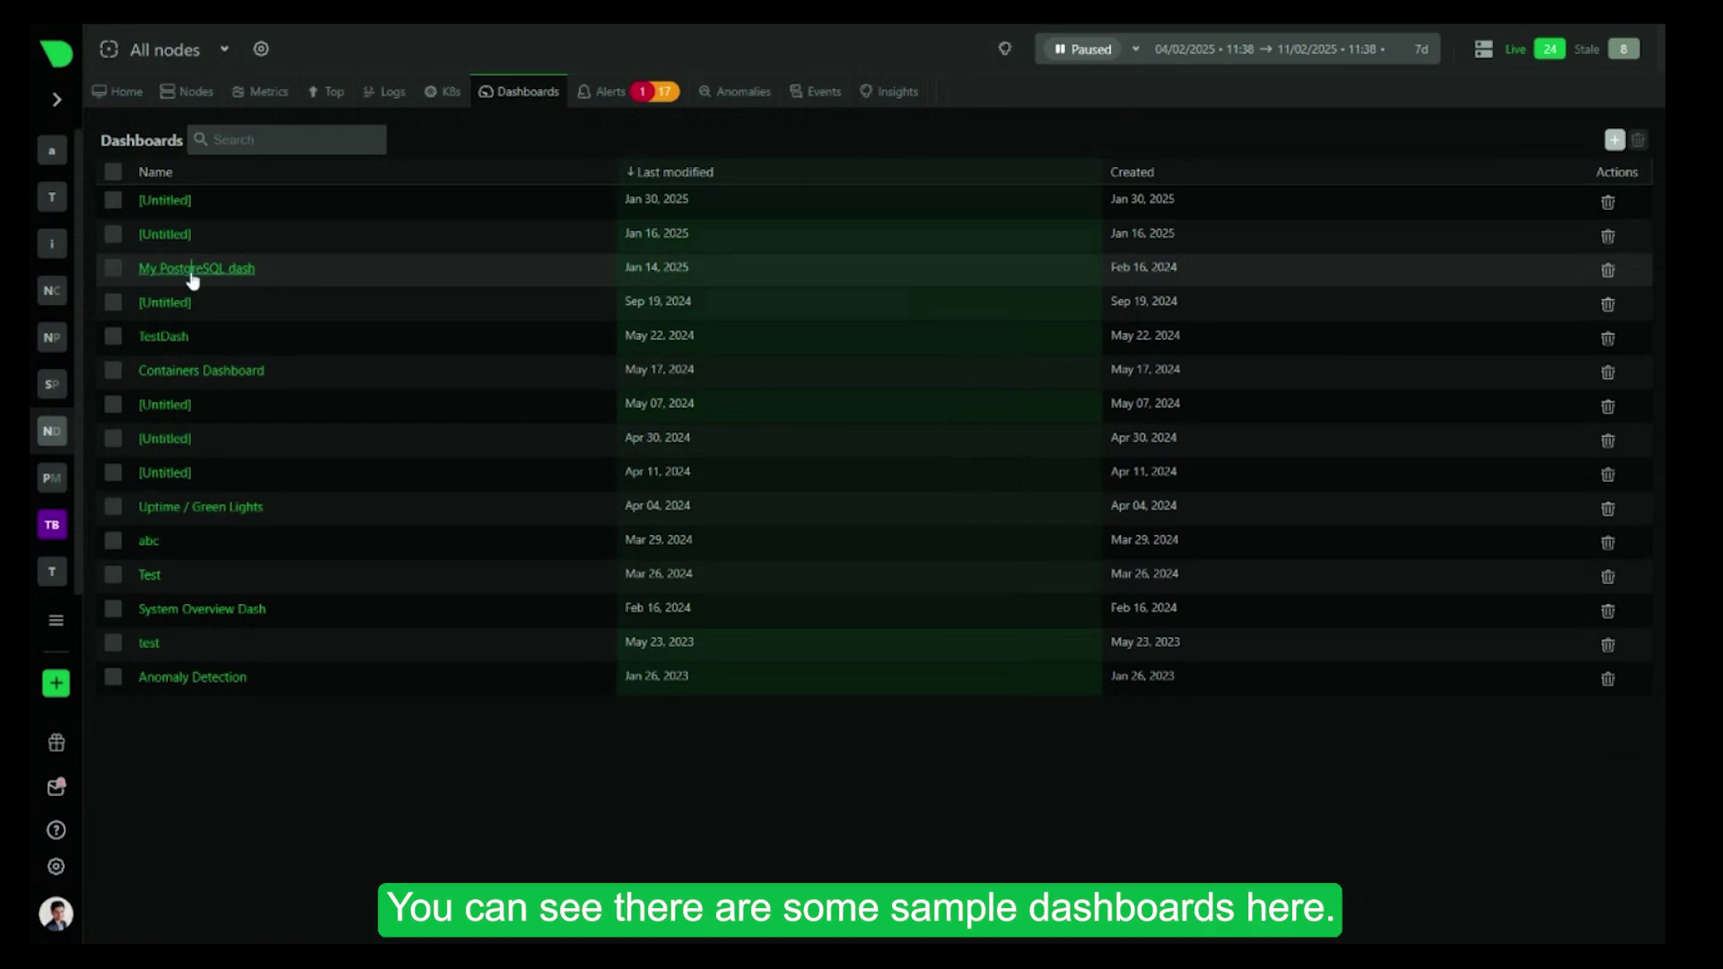
# Open the My PostgreSQL dash dashboard and shrink the Table Select Join Issues chart to about a third of the dashboard's width
pyautogui.click(191, 272)
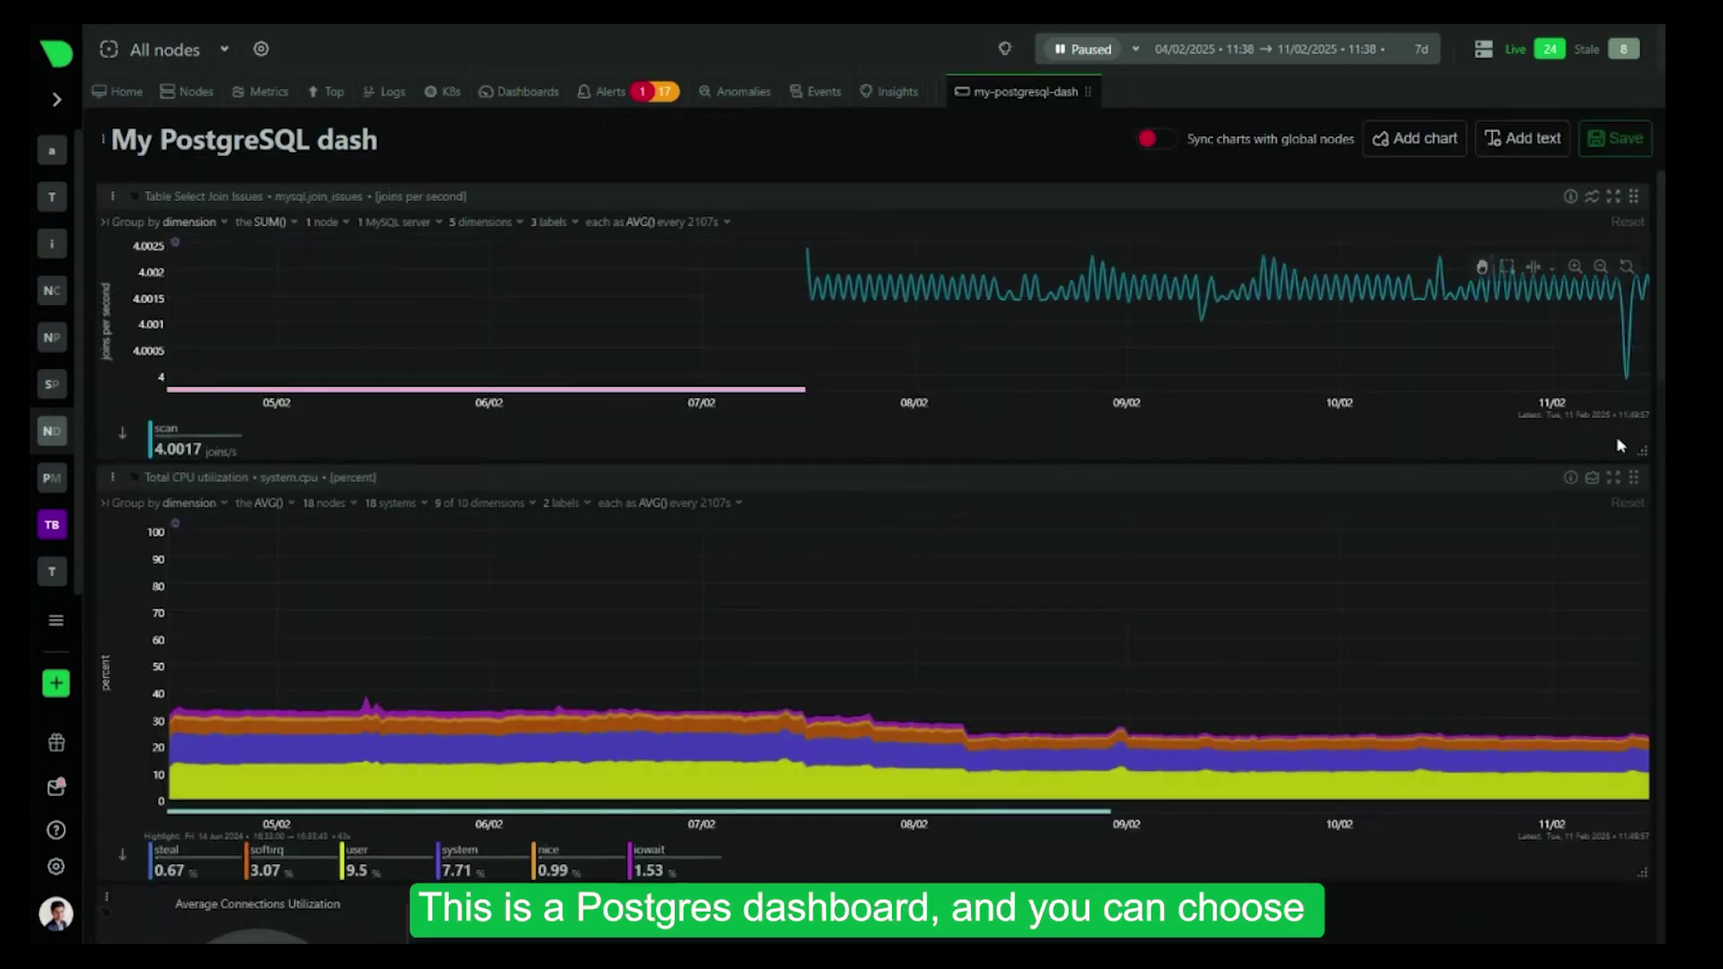
pyautogui.moveTo(1643, 455); pyautogui.dragTo(558, 428)
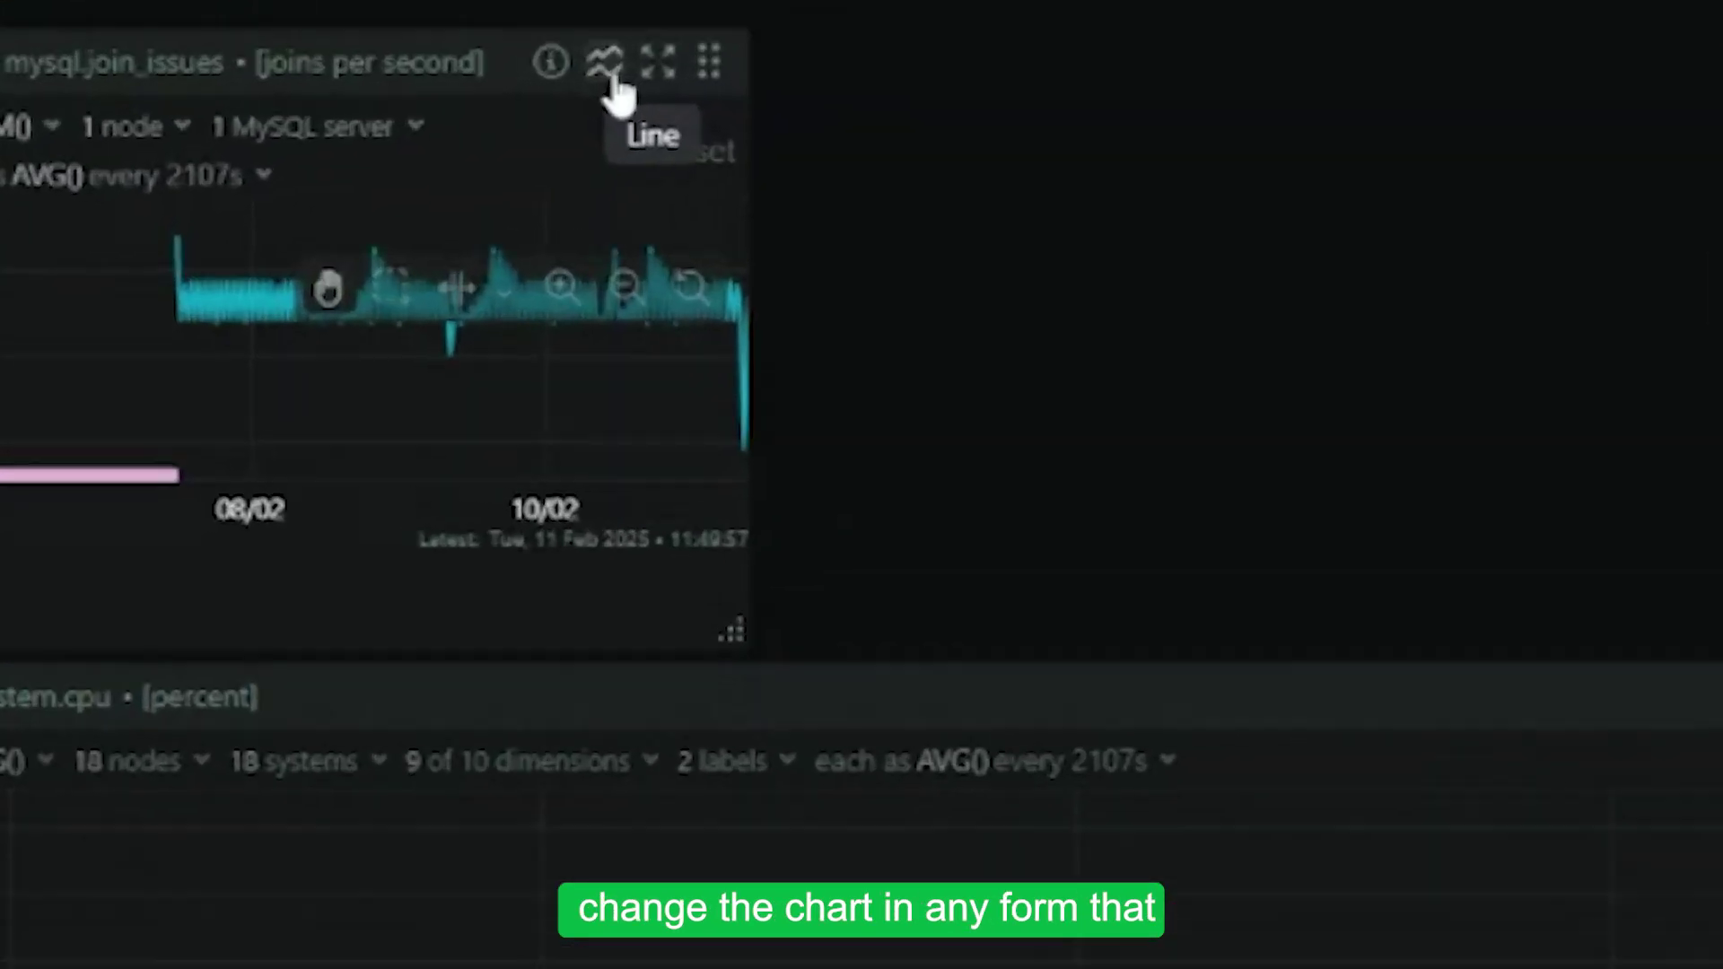
# Change the Table Select Join Issues chart to the Stacked type and place the Total CPU utilization chart beside it
pyautogui.click(610, 71)
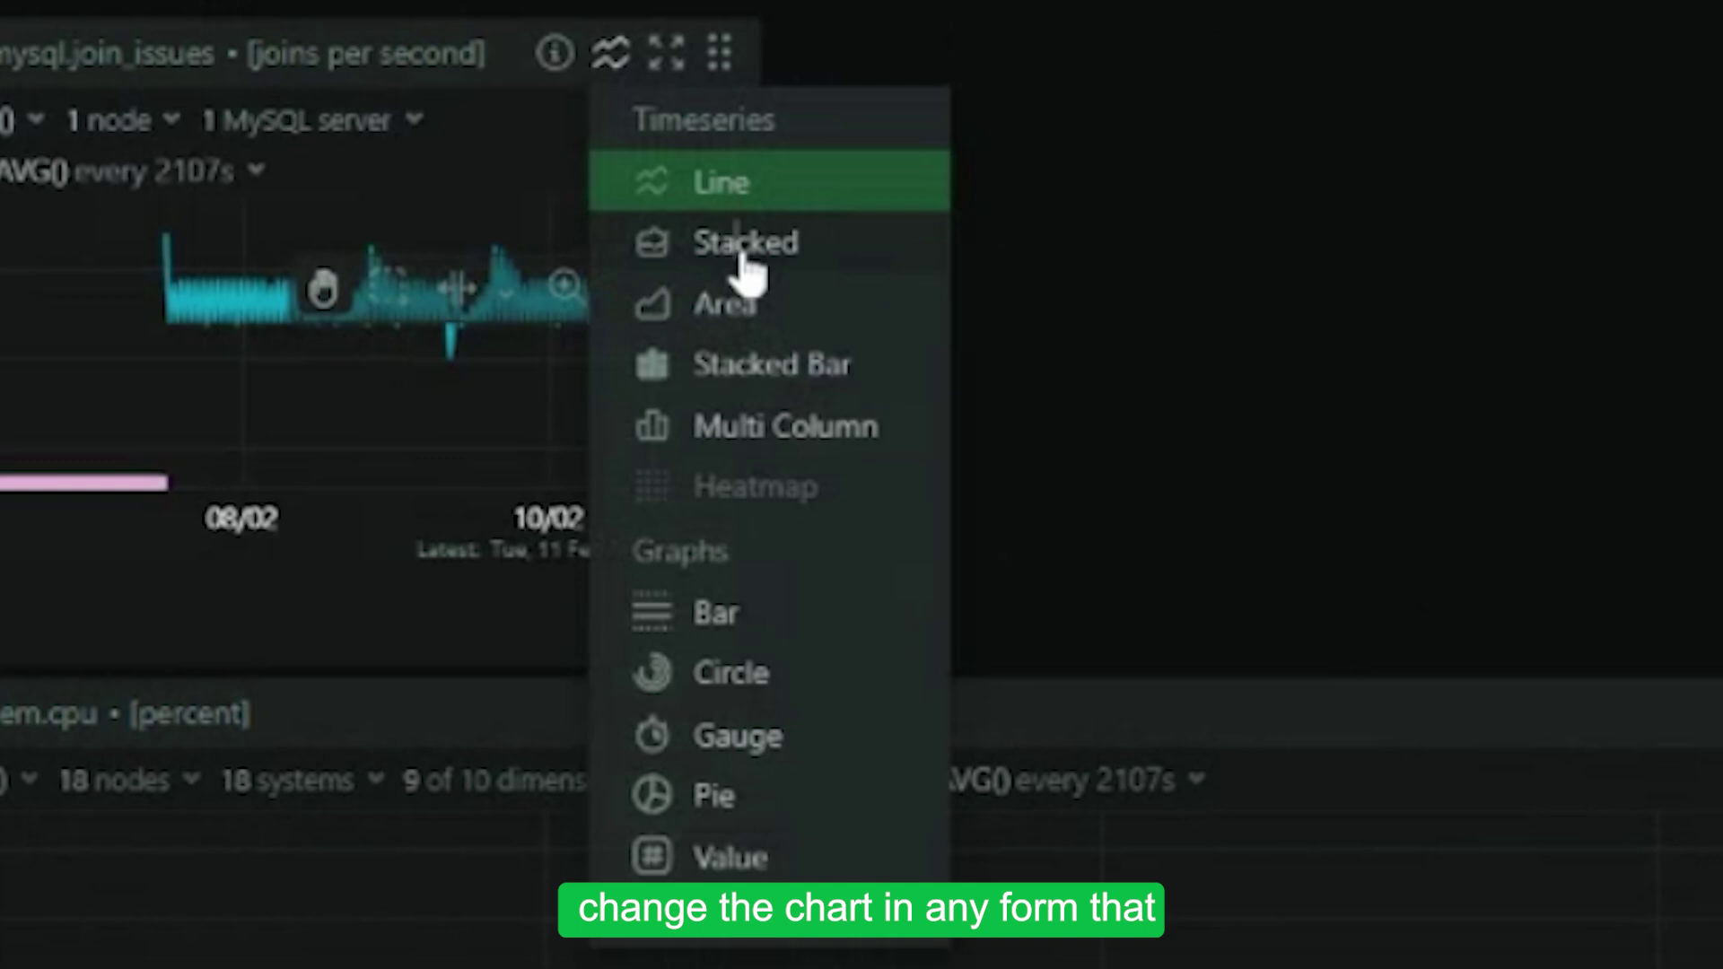
pyautogui.click(742, 248)
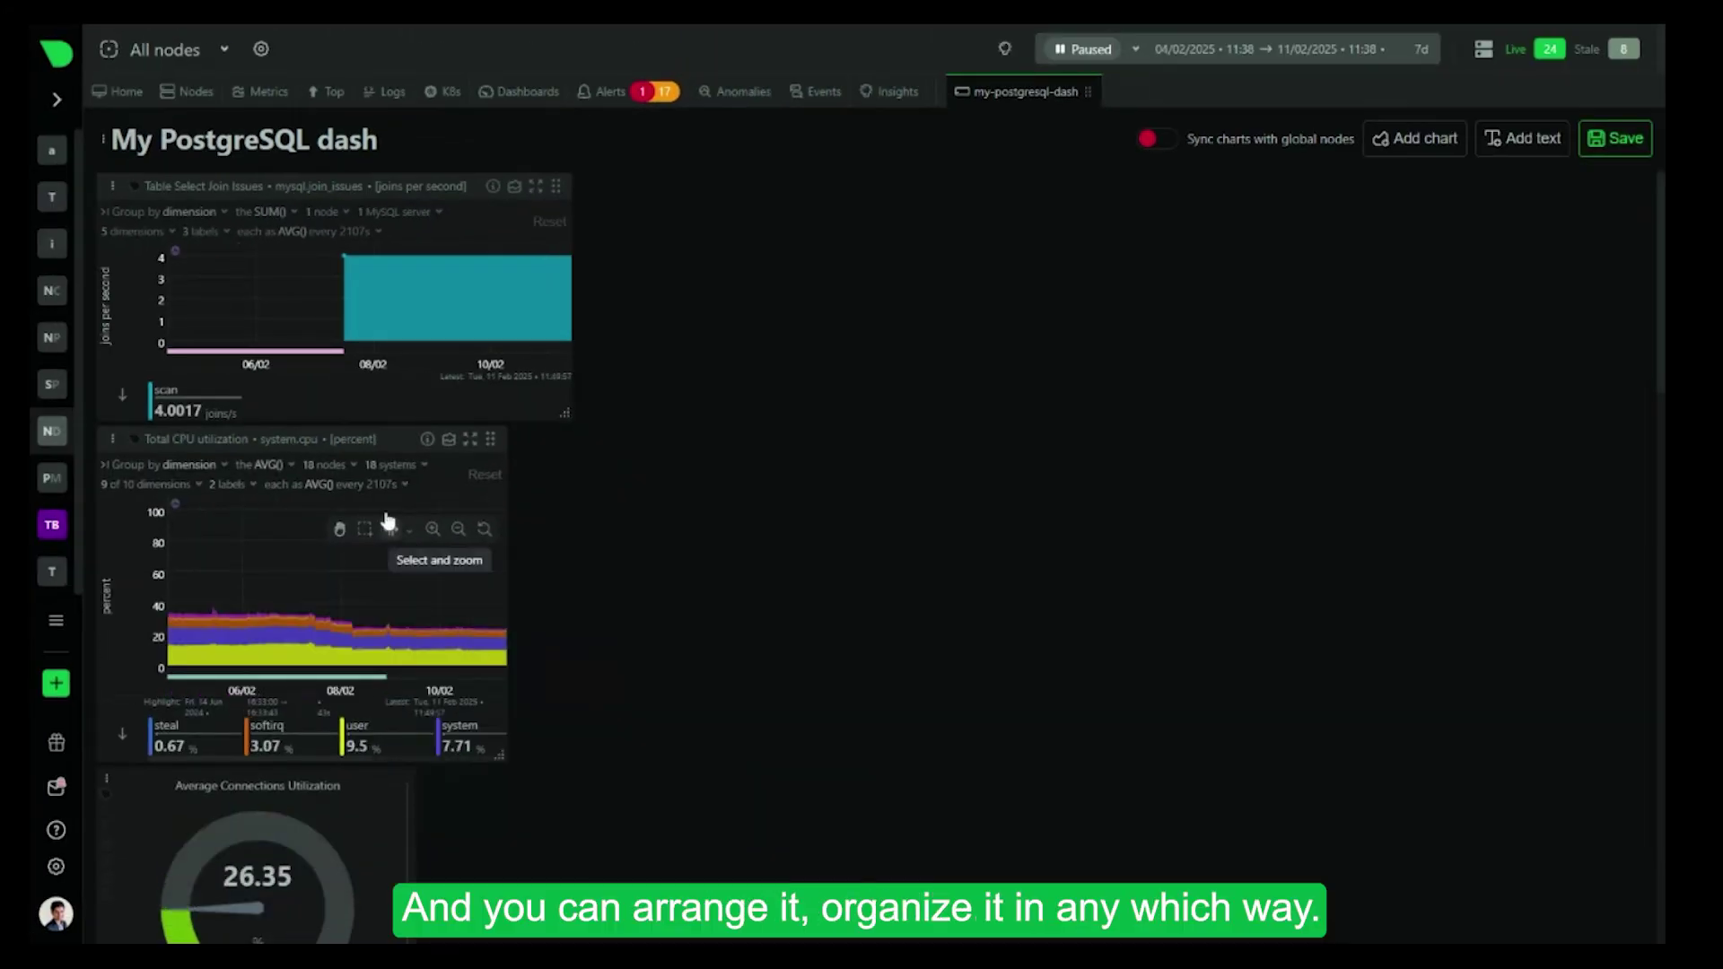
pyautogui.moveTo(490, 439); pyautogui.dragTo(980, 202)
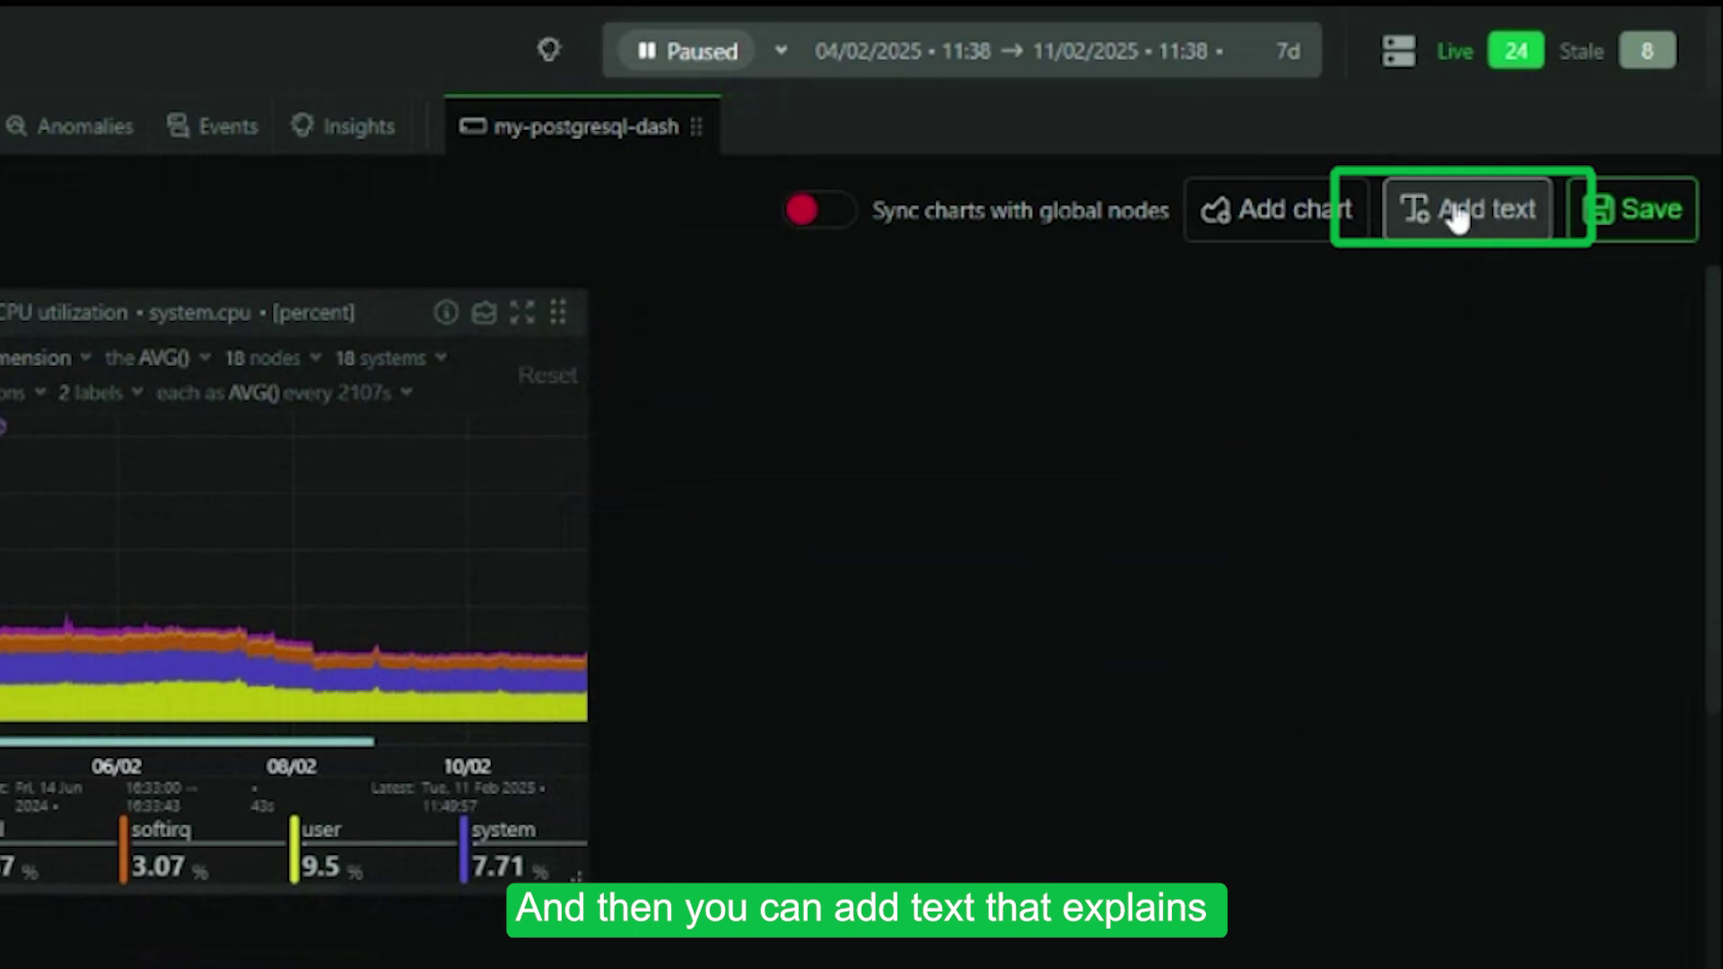
# Add an empty text block above the dashboard's charts, and save the dashboard before returning to the dashboards list
pyautogui.click(1497, 167)
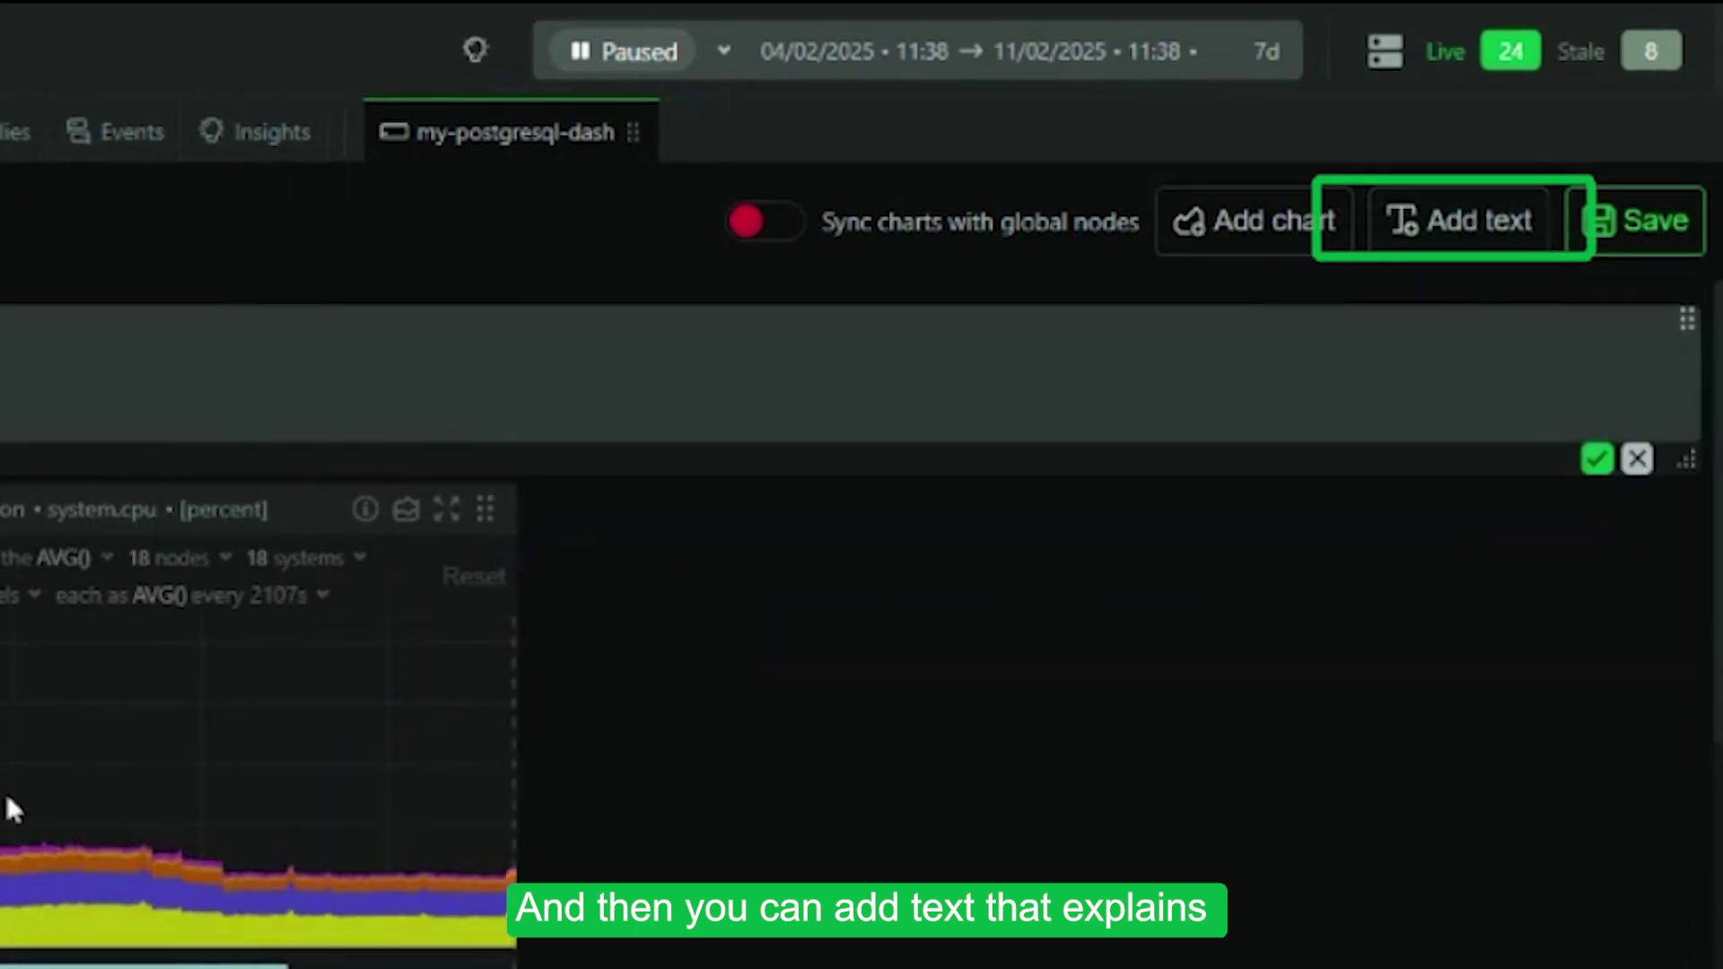
pyautogui.click(1660, 220)
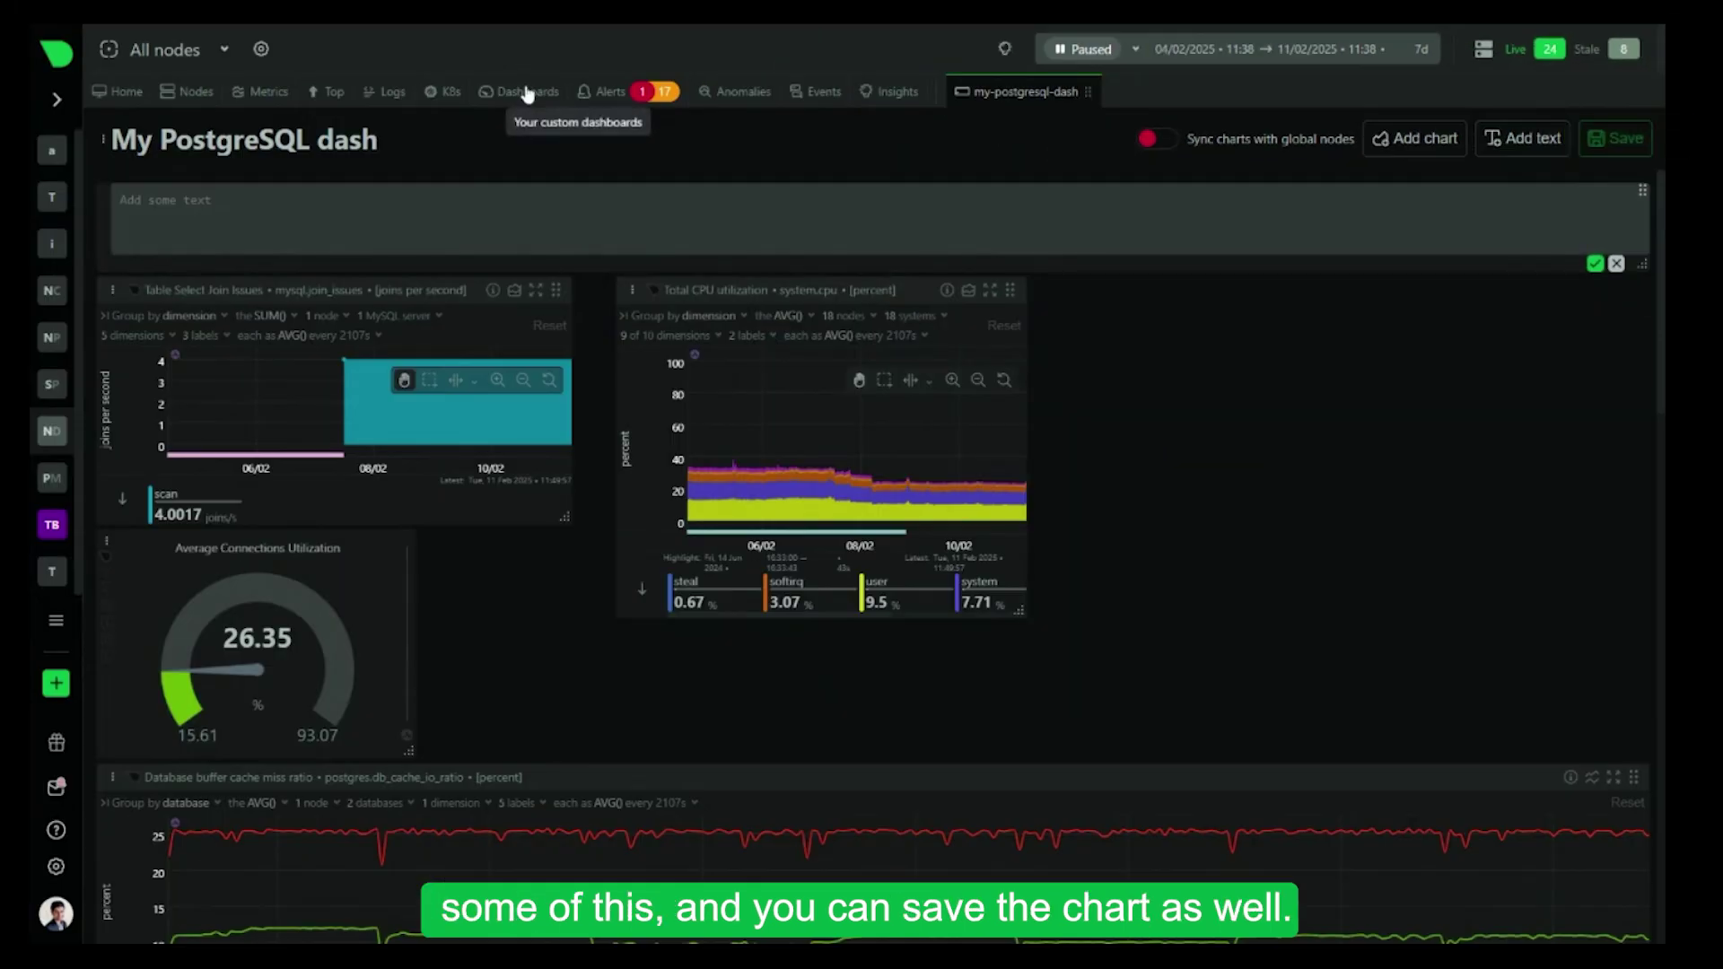
pyautogui.click(527, 94)
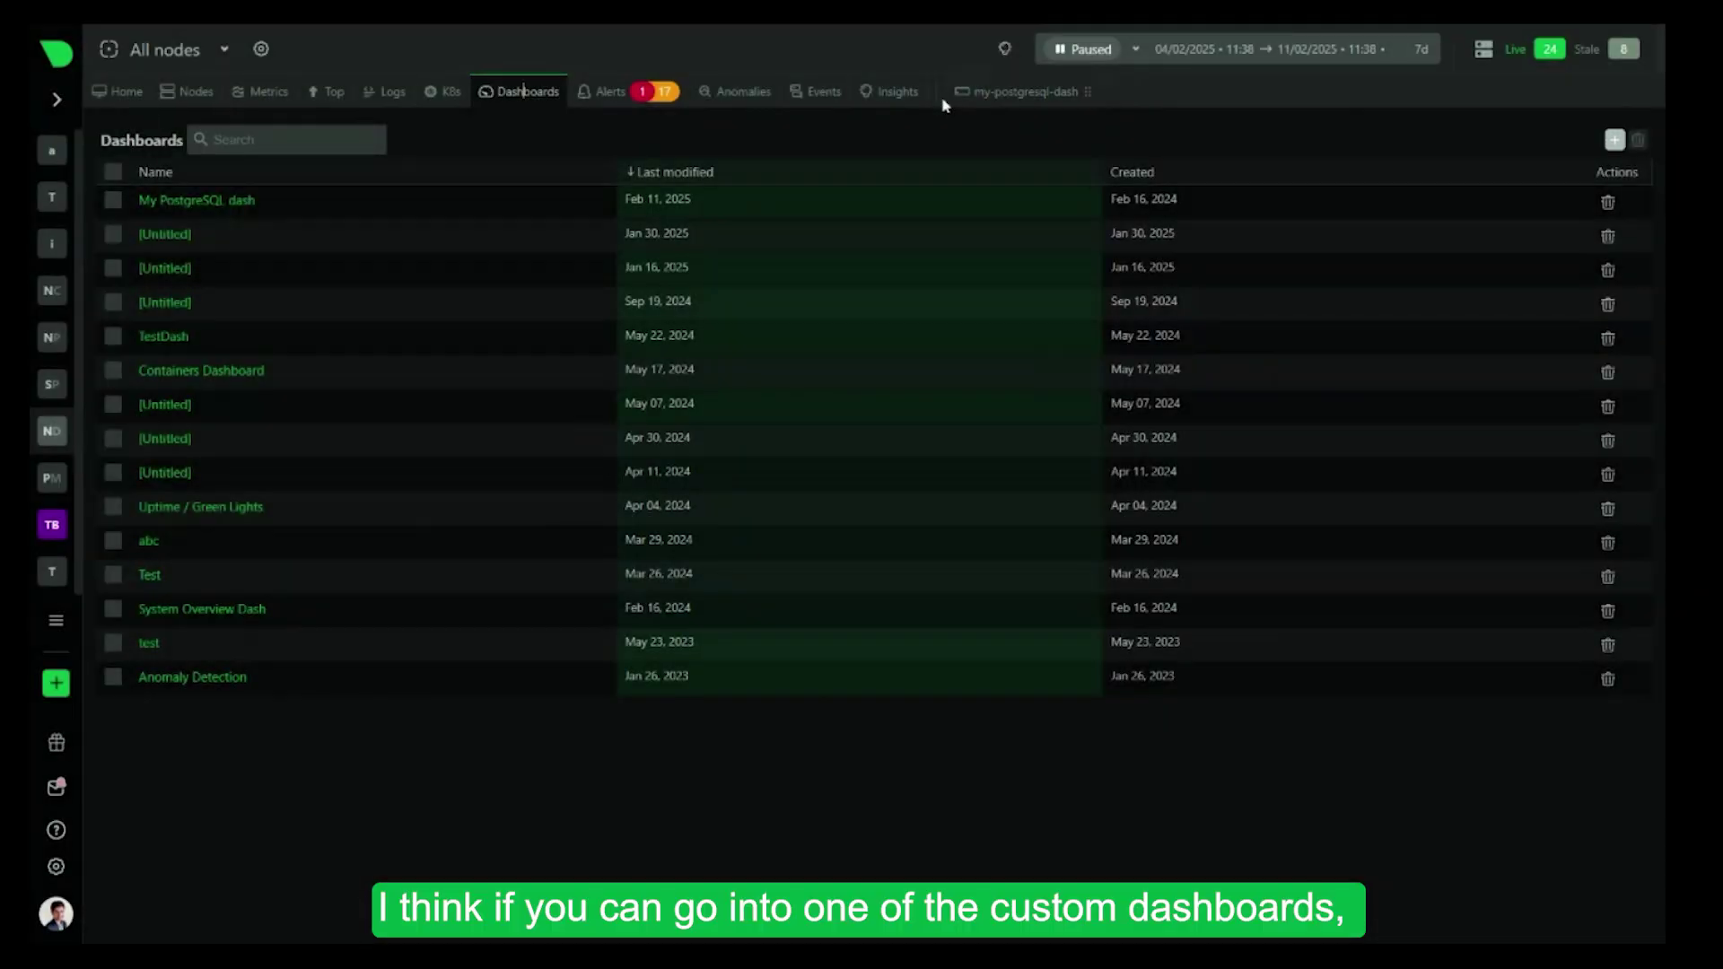
# Open the My PostgreSQL dash dashboard and place the Total CPU utilization chart beside the Table Select Join Issues chart
pyautogui.click(198, 201)
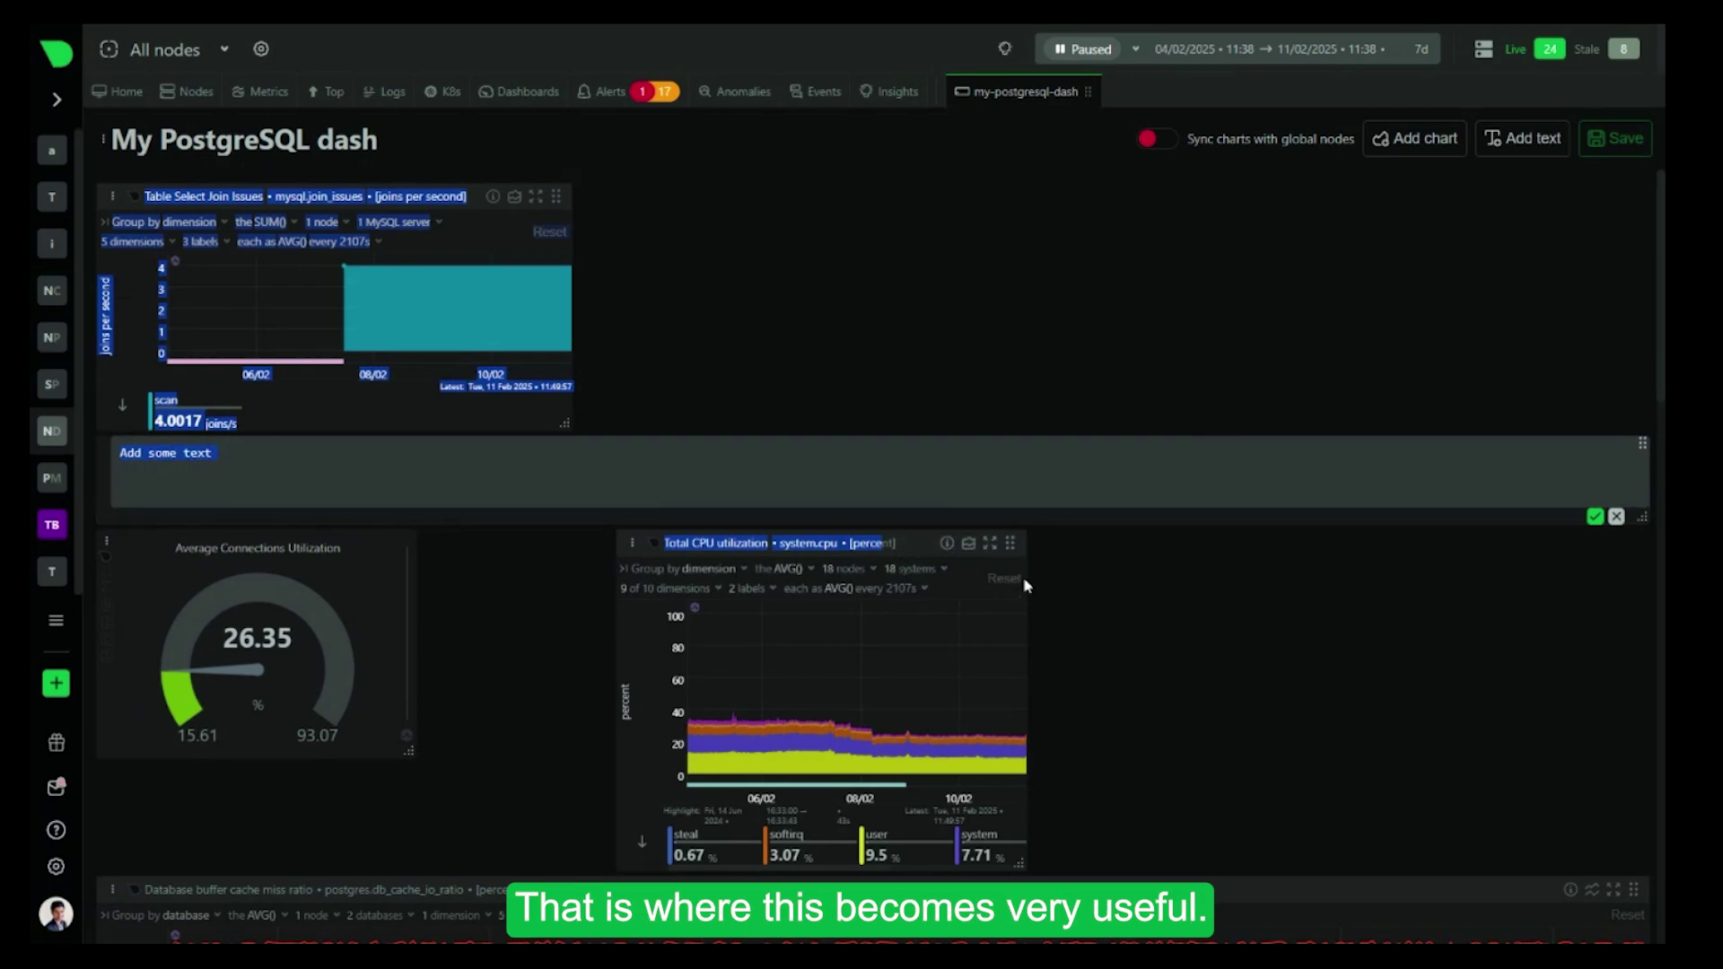
pyautogui.moveTo(1010, 543); pyautogui.dragTo(970, 239)
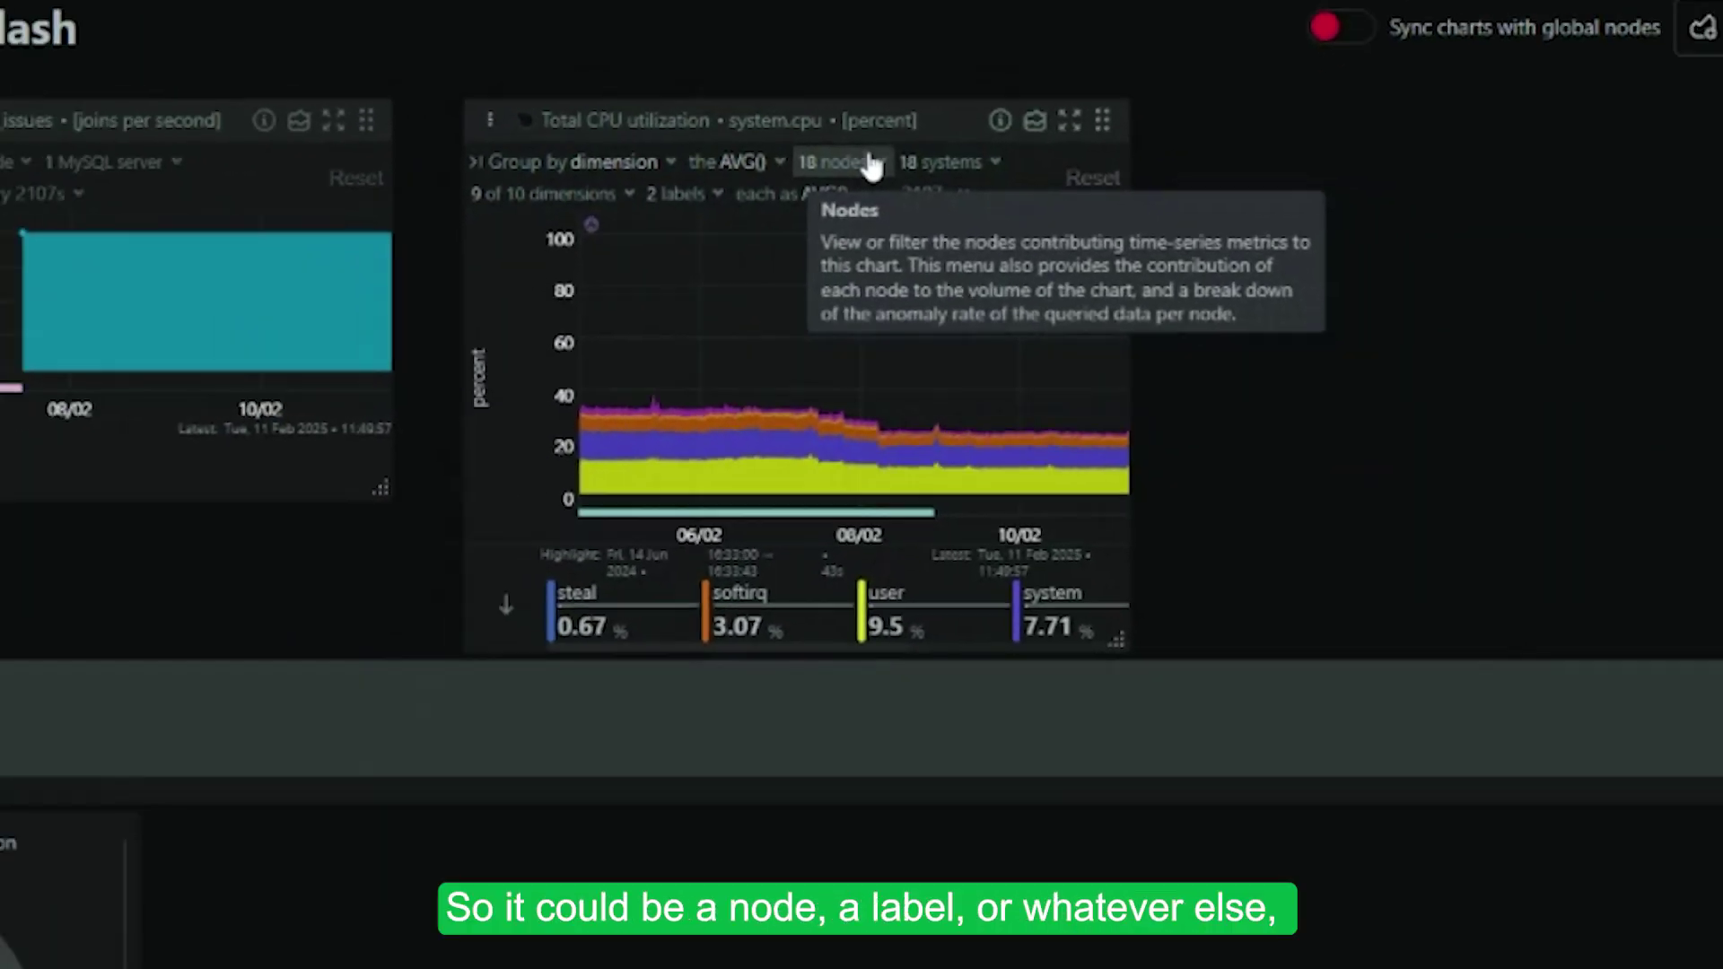
# Filter the Total CPU utilization chart to the redis-master-0 node and the system.cpu@redis-master-0 system
pyautogui.click(871, 166)
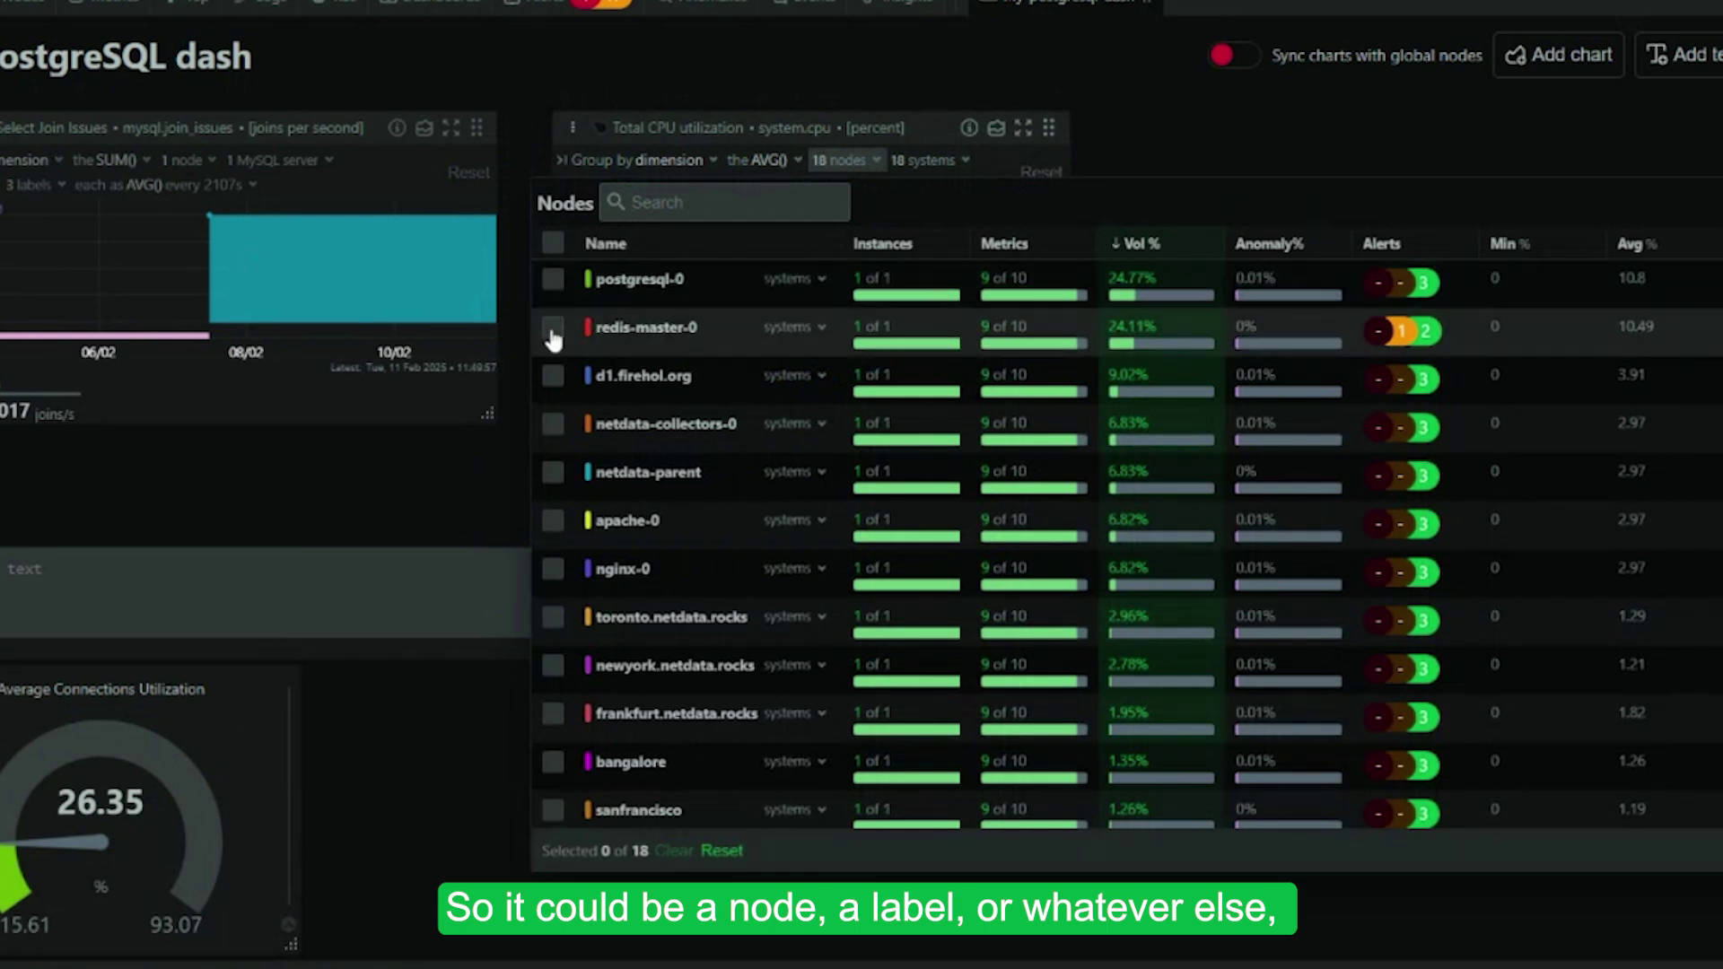
pyautogui.click(553, 330)
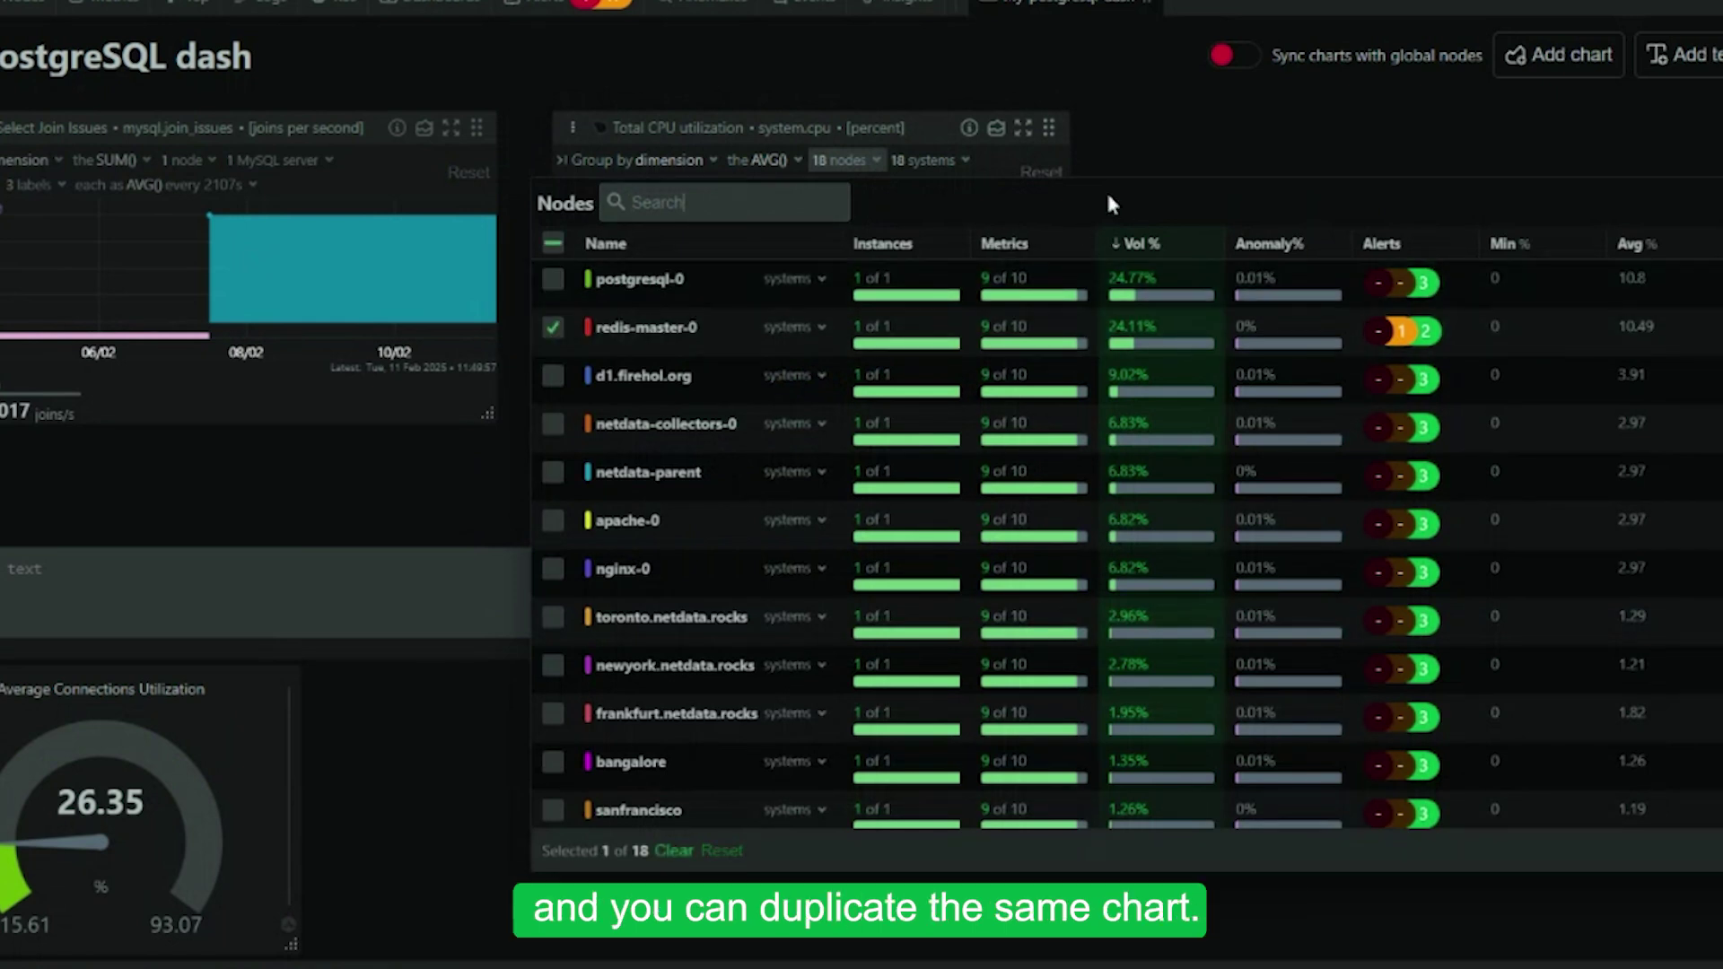
pyautogui.click(927, 163)
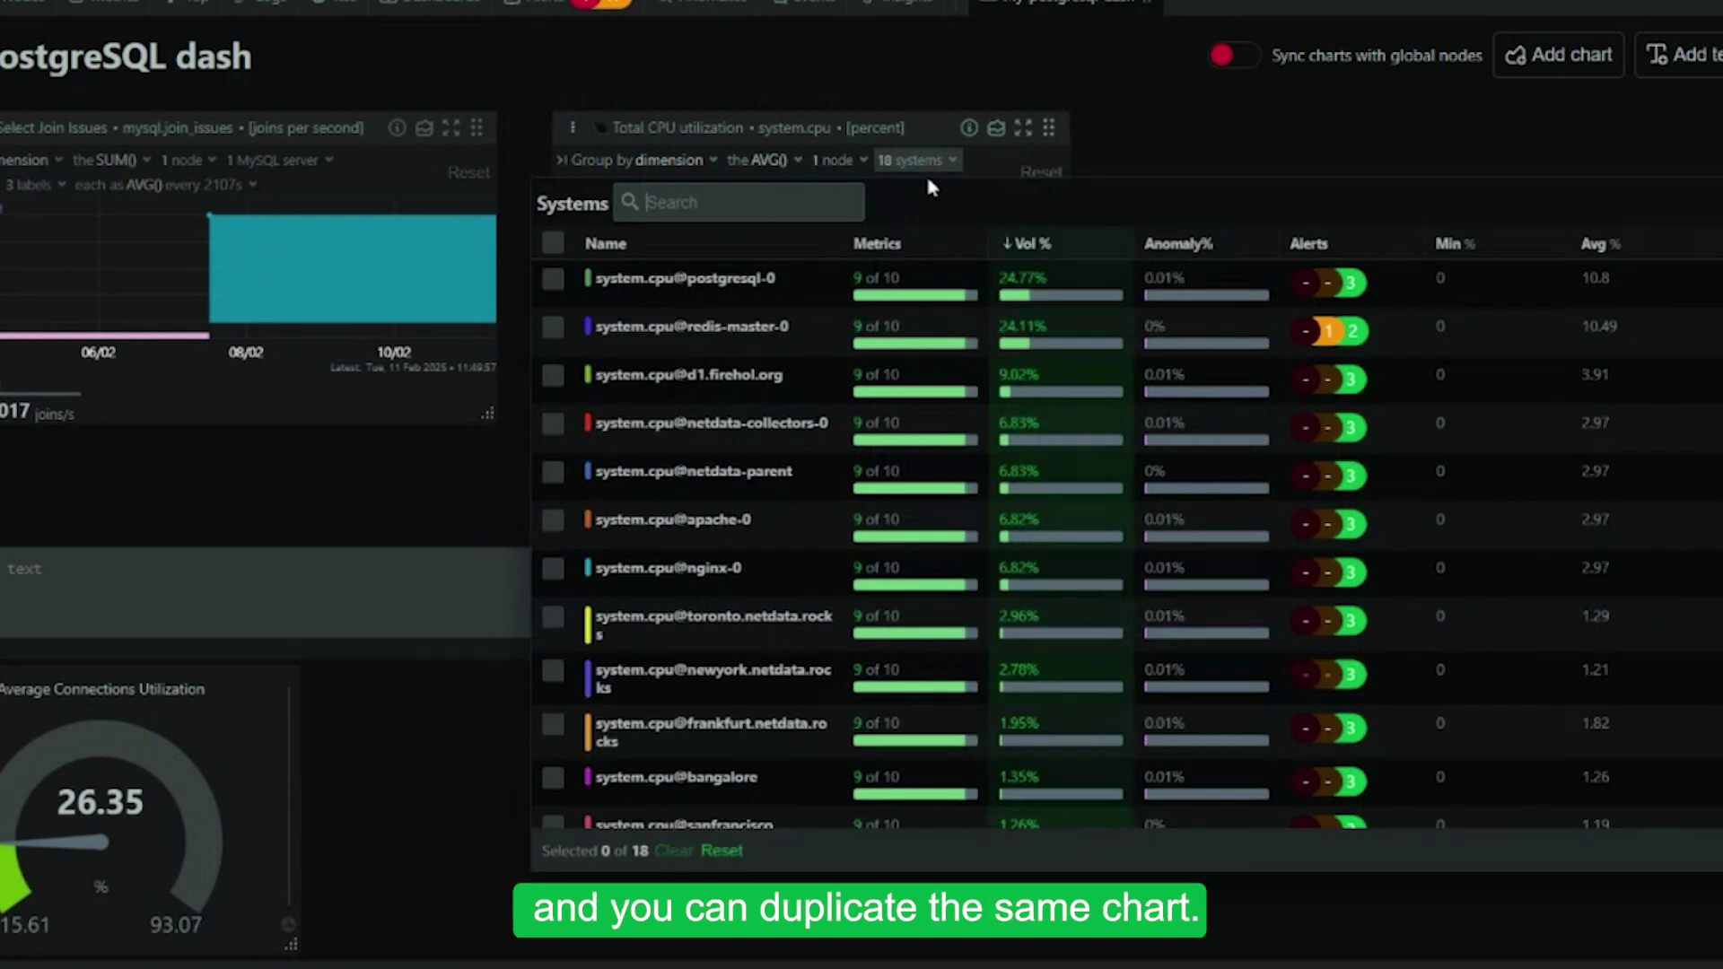
pyautogui.click(553, 329)
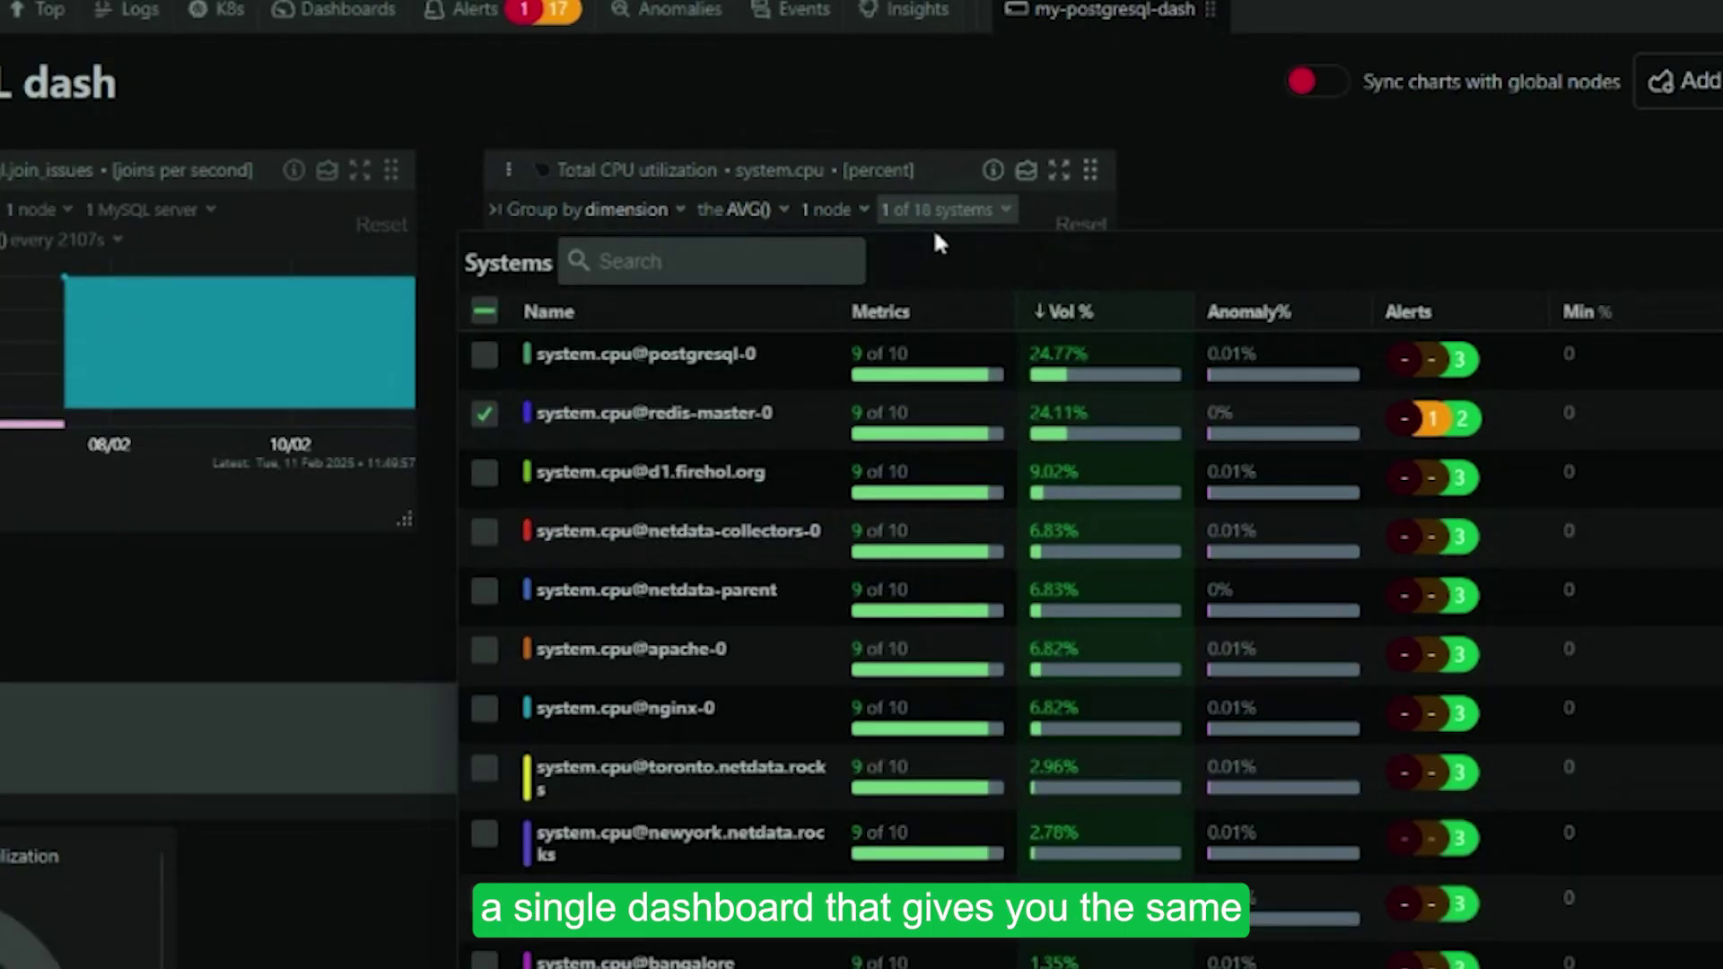
pyautogui.click(922, 164)
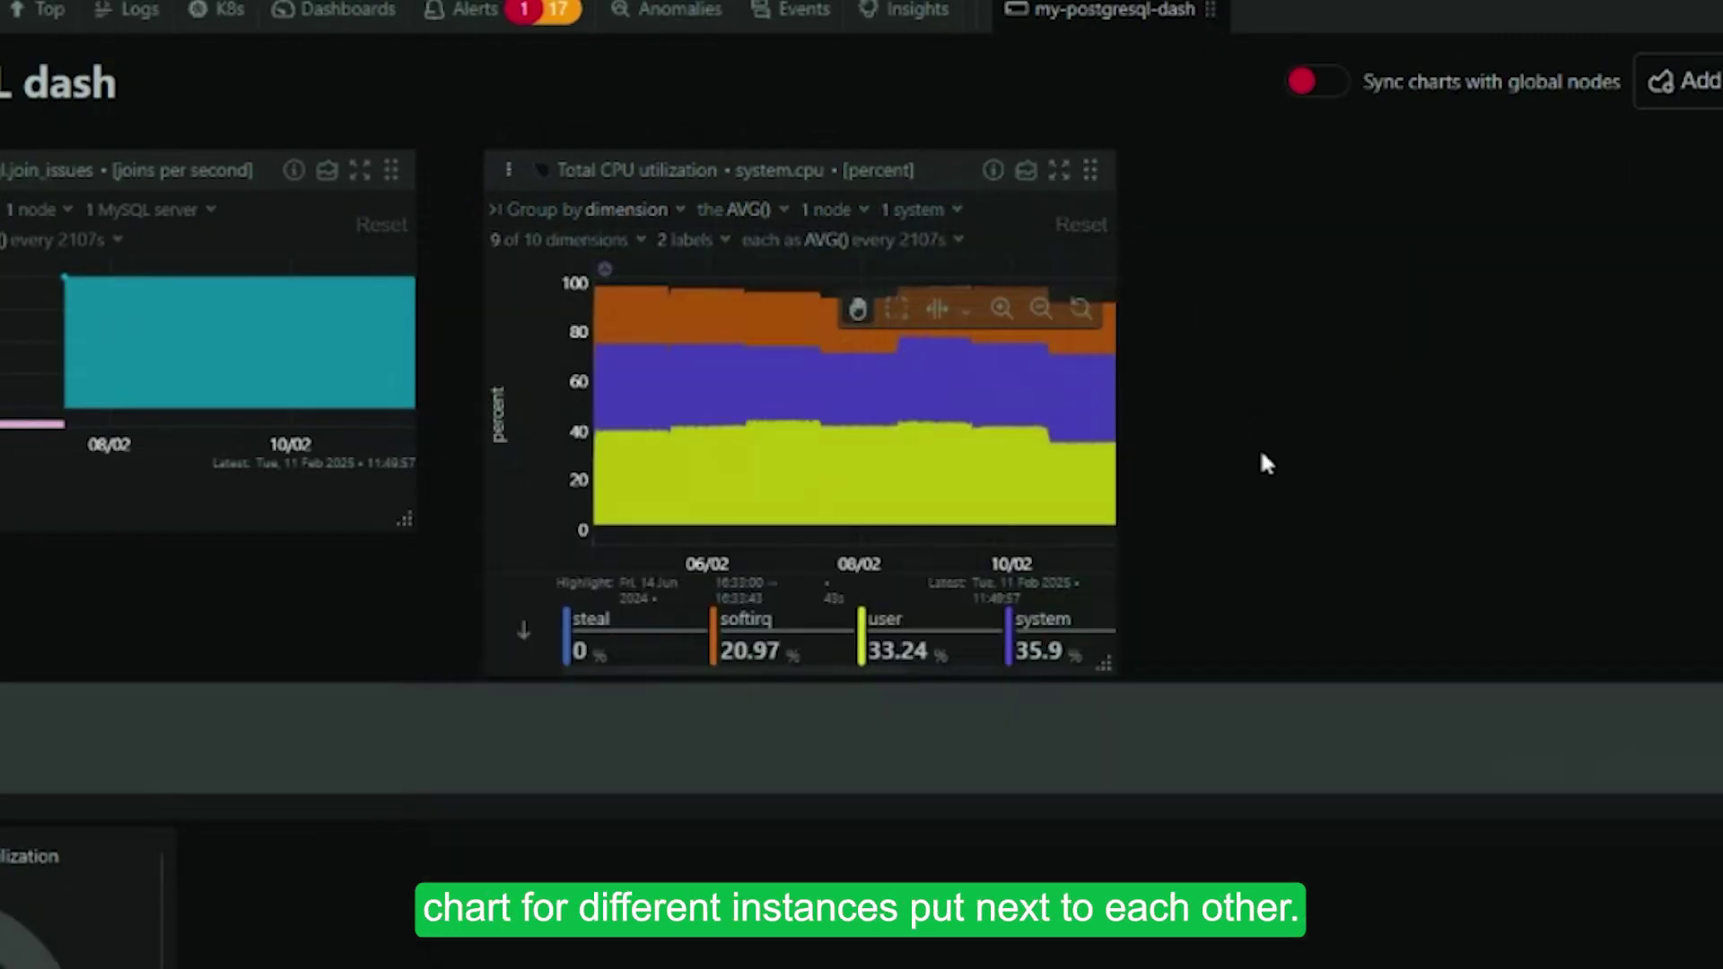
# Show the Total CPU utilization chart as a Gauge, and change its type to Multi Column
pyautogui.click(1029, 175)
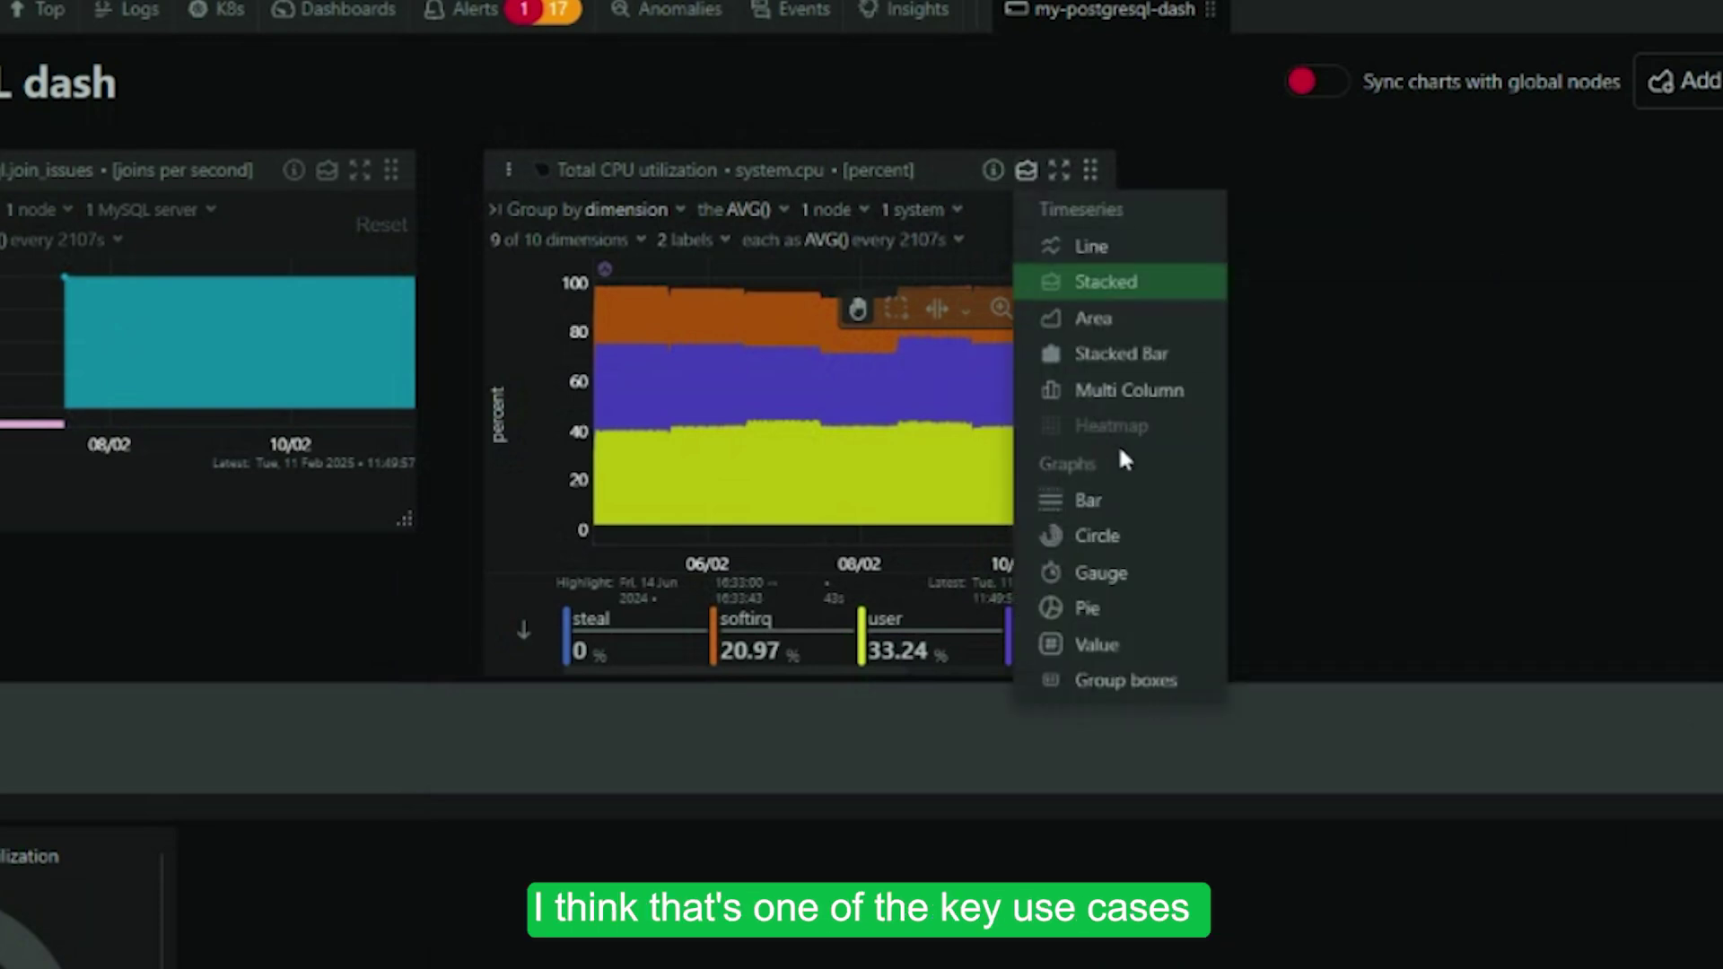
pyautogui.click(1109, 574)
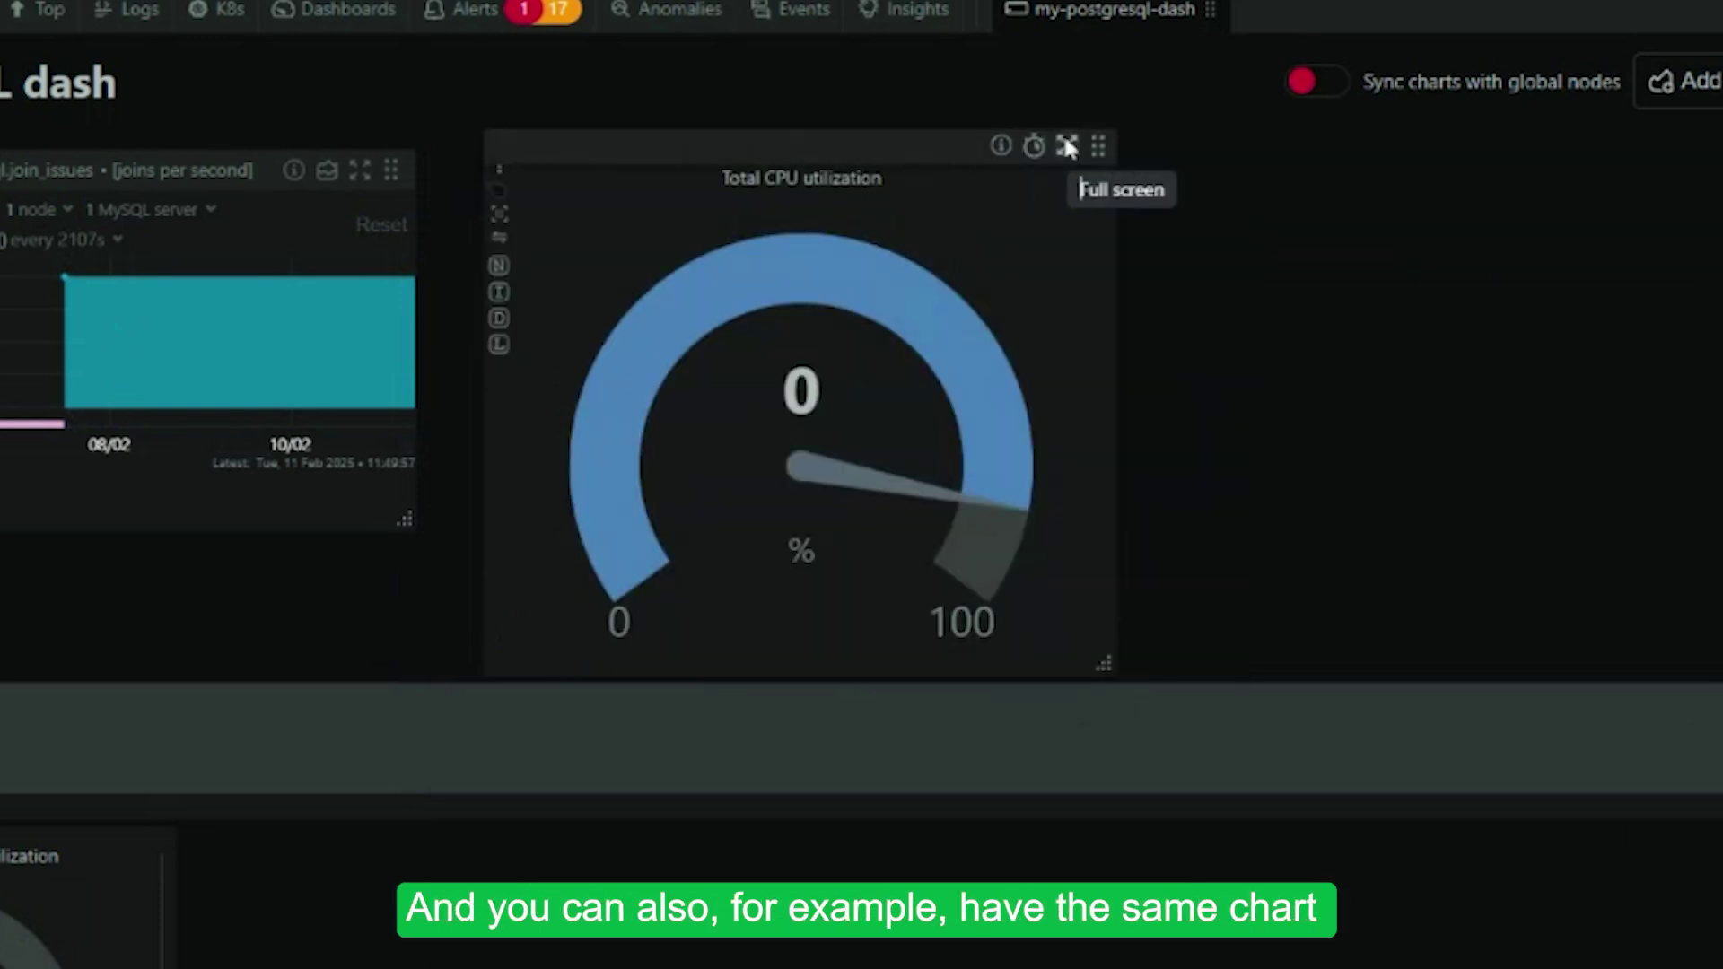
pyautogui.click(1034, 146)
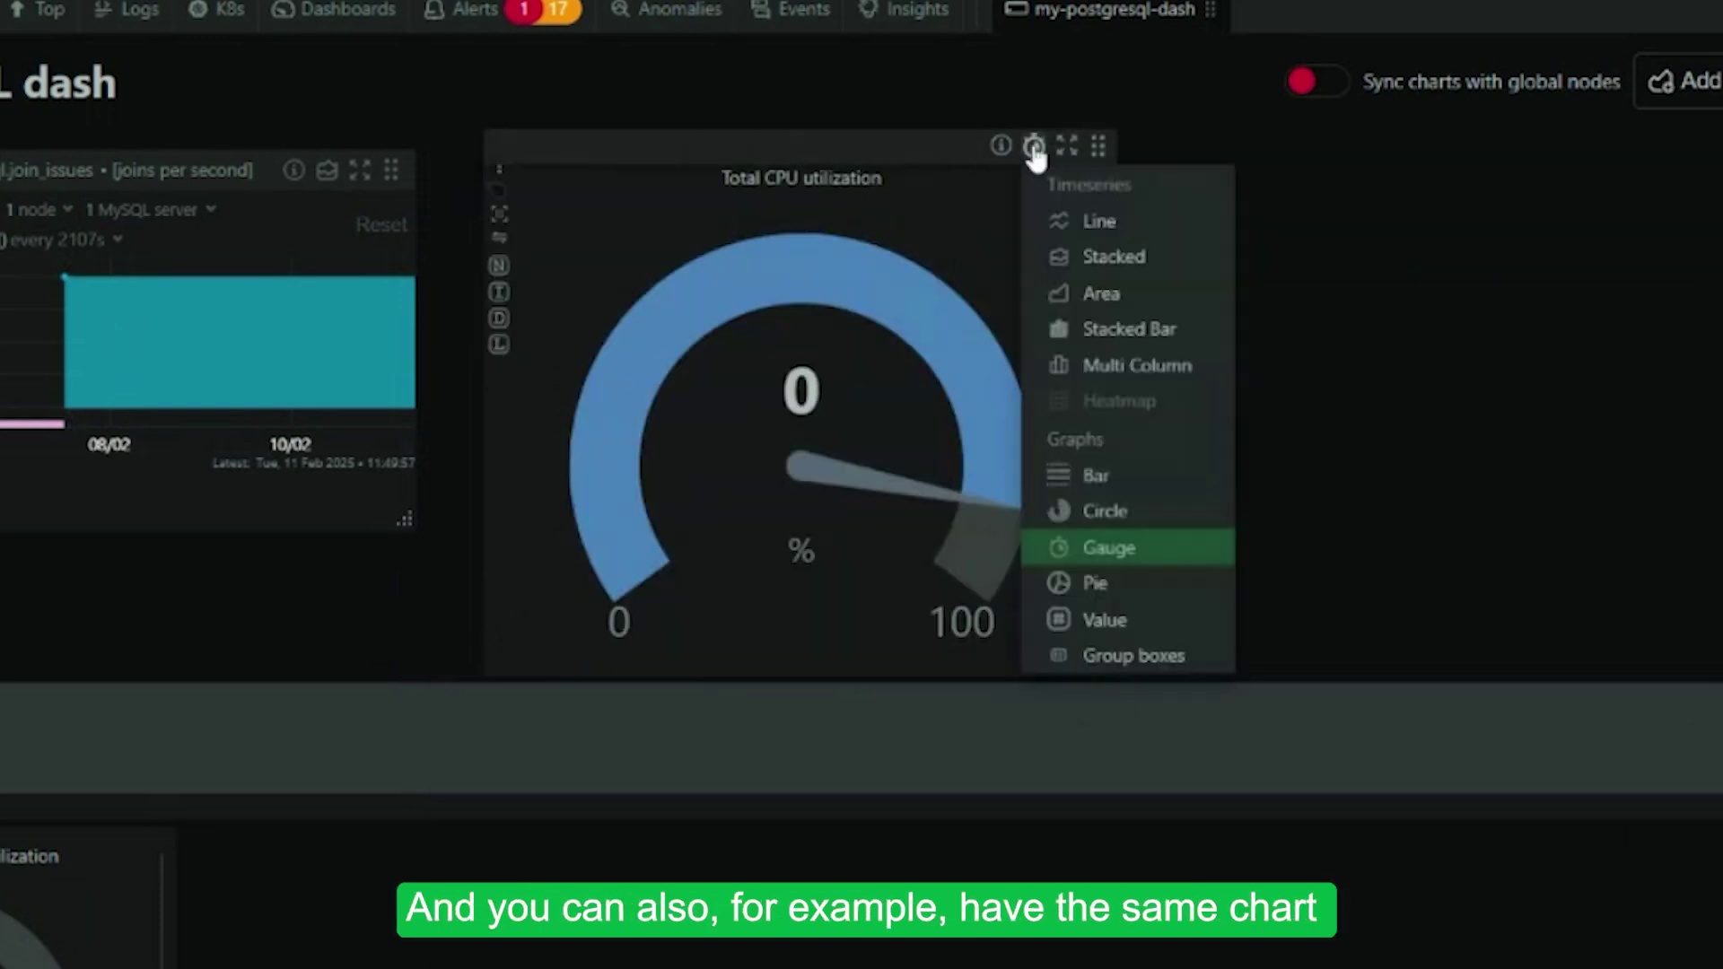
pyautogui.click(1138, 365)
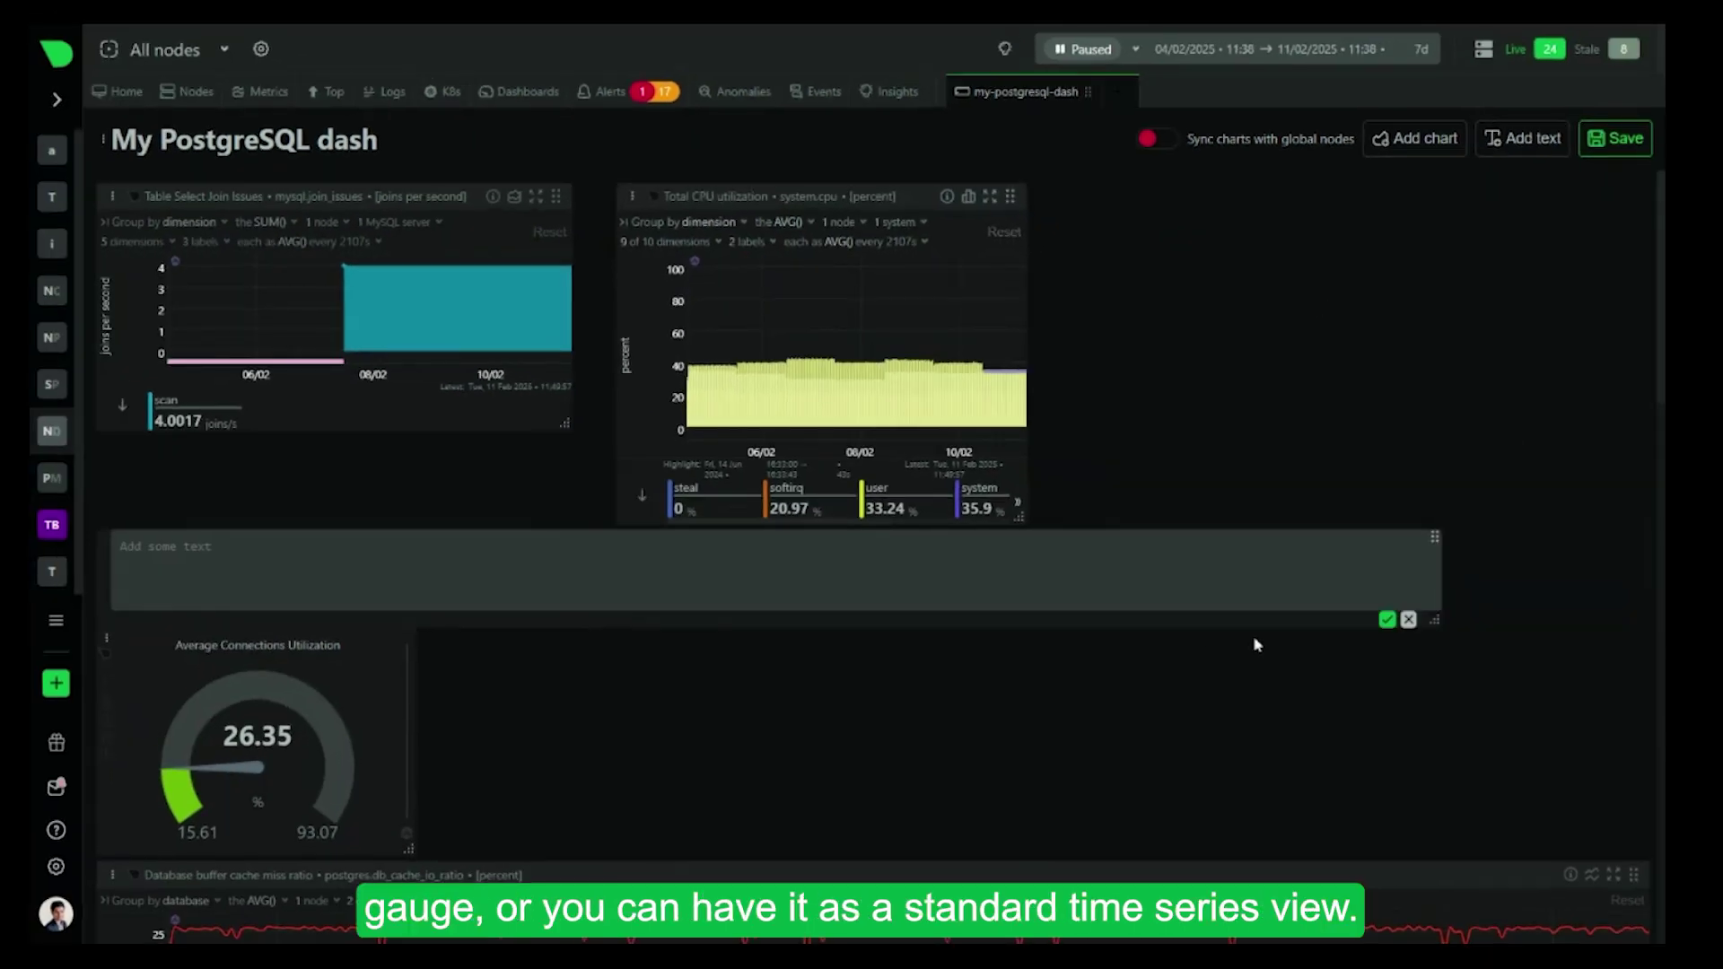
# Shrink the text block to about the width of the Table Select Join Issues chart and enter "test" in it
pyautogui.moveTo(1434, 620); pyautogui.dragTo(605, 527)
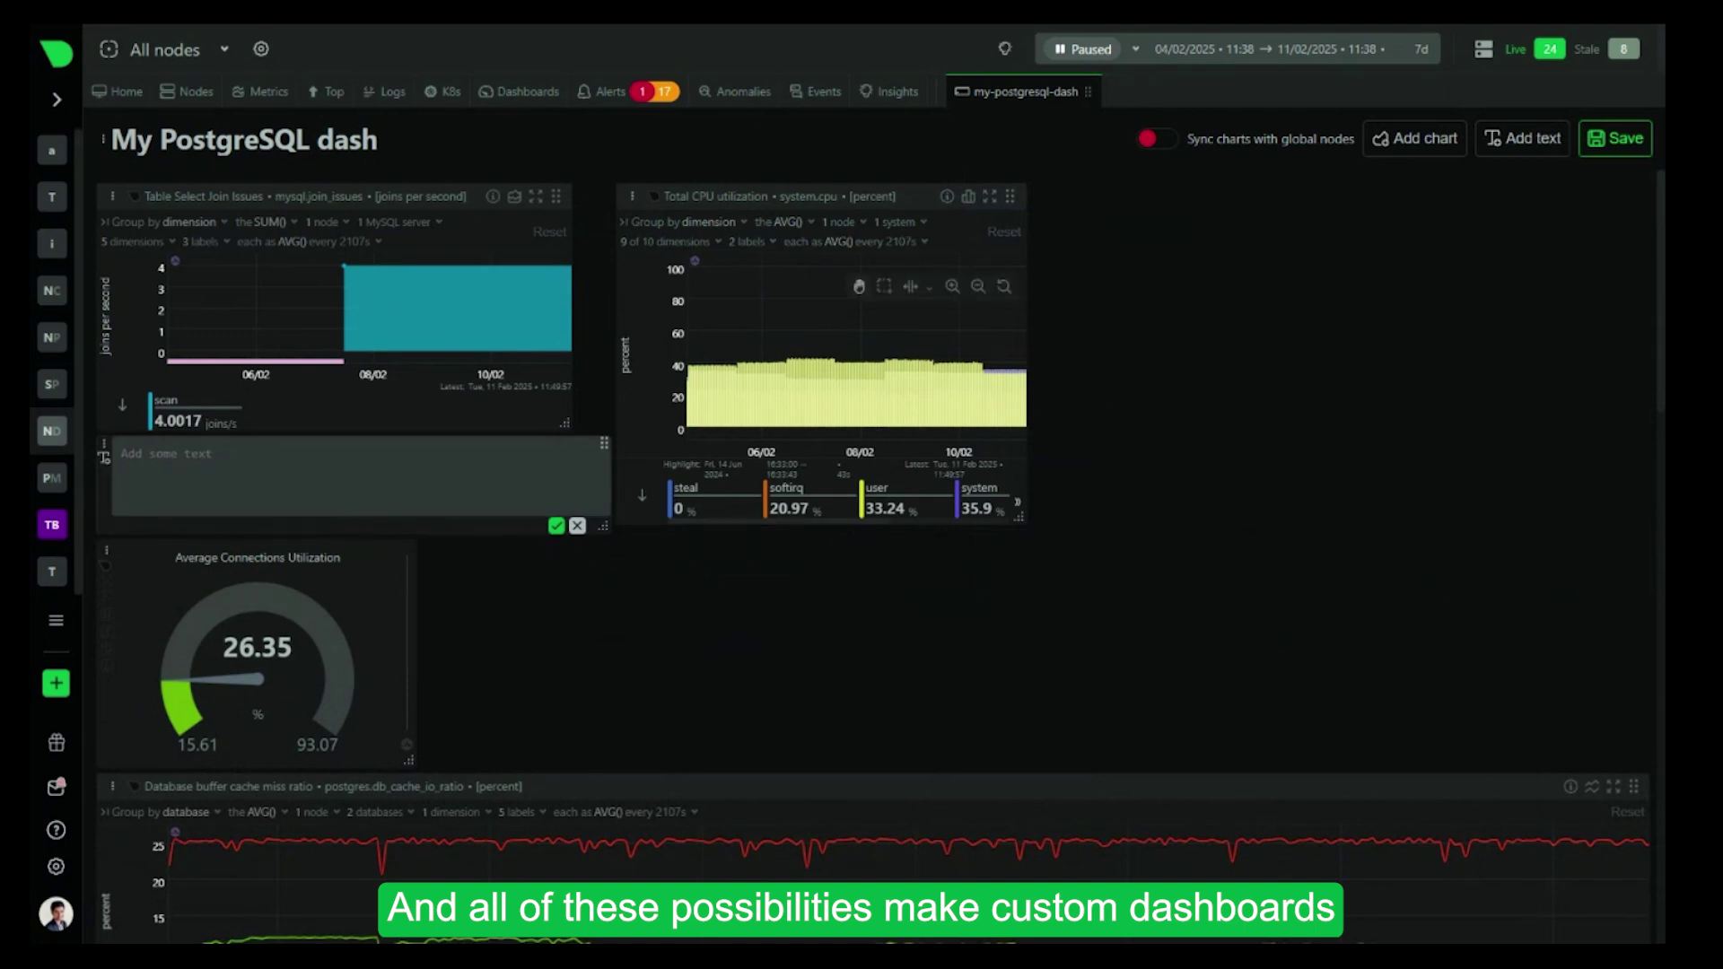
pyautogui.write('test')
pyautogui.click(557, 526)
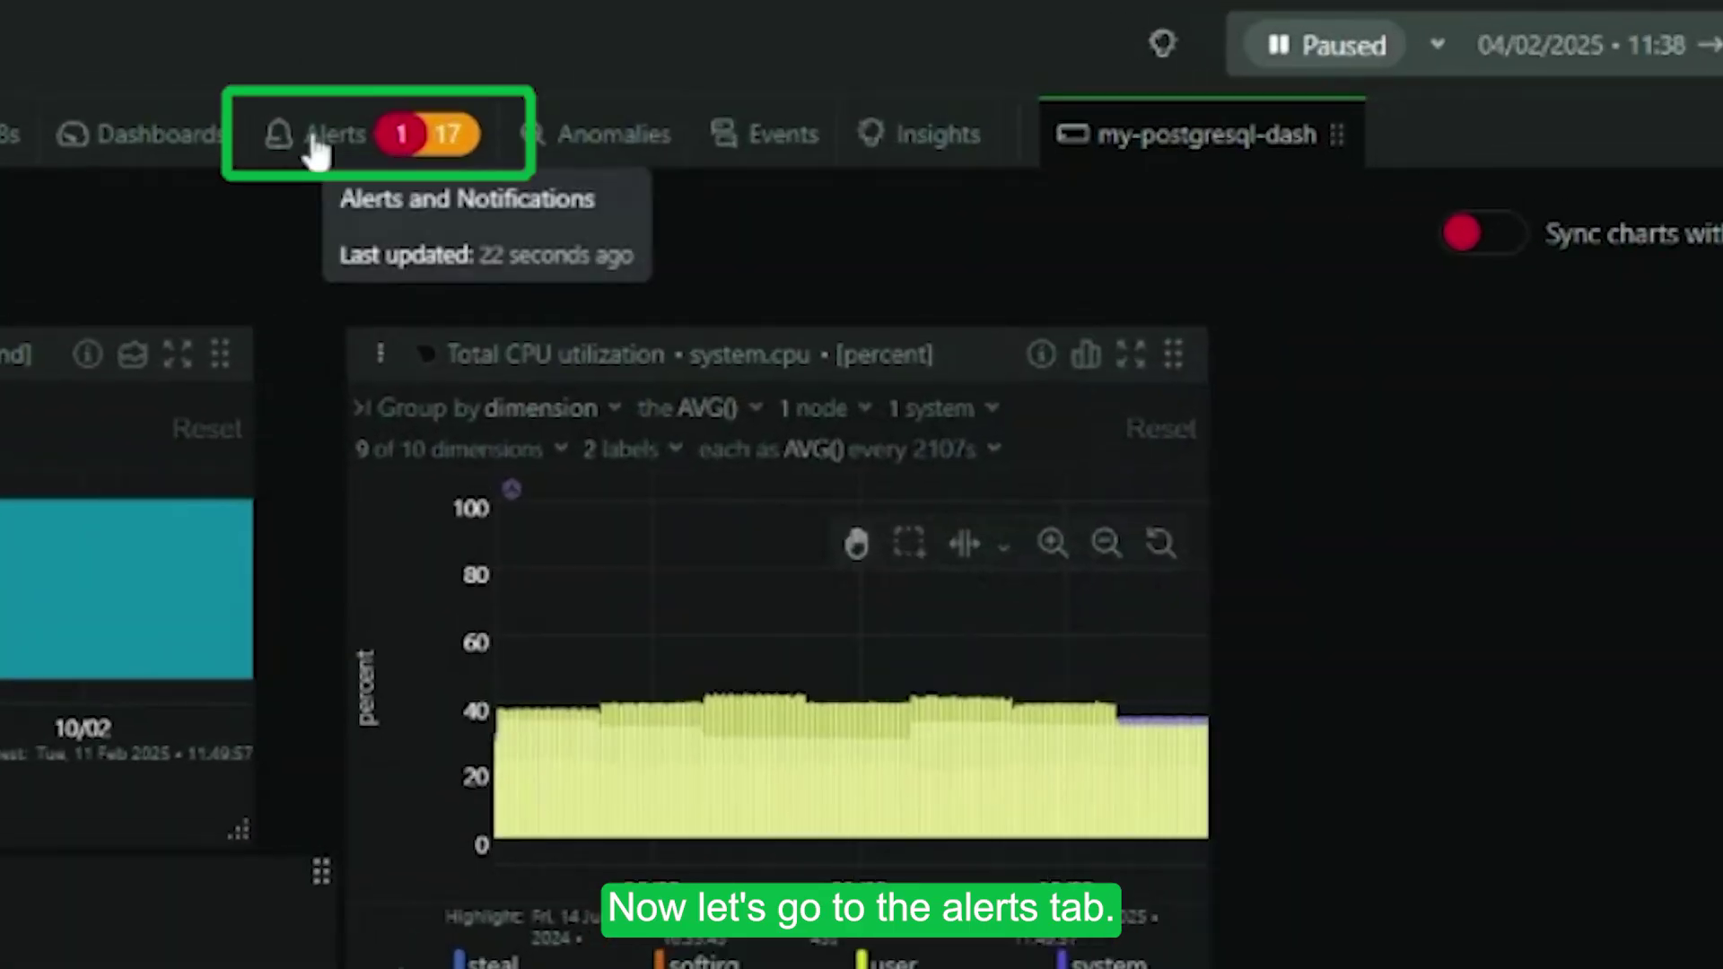
# Go to the raised alerts and view the details of the QOS packet drops alert on the bangalore node, closing them again
pyautogui.click(517, 104)
pyautogui.click(983, 216)
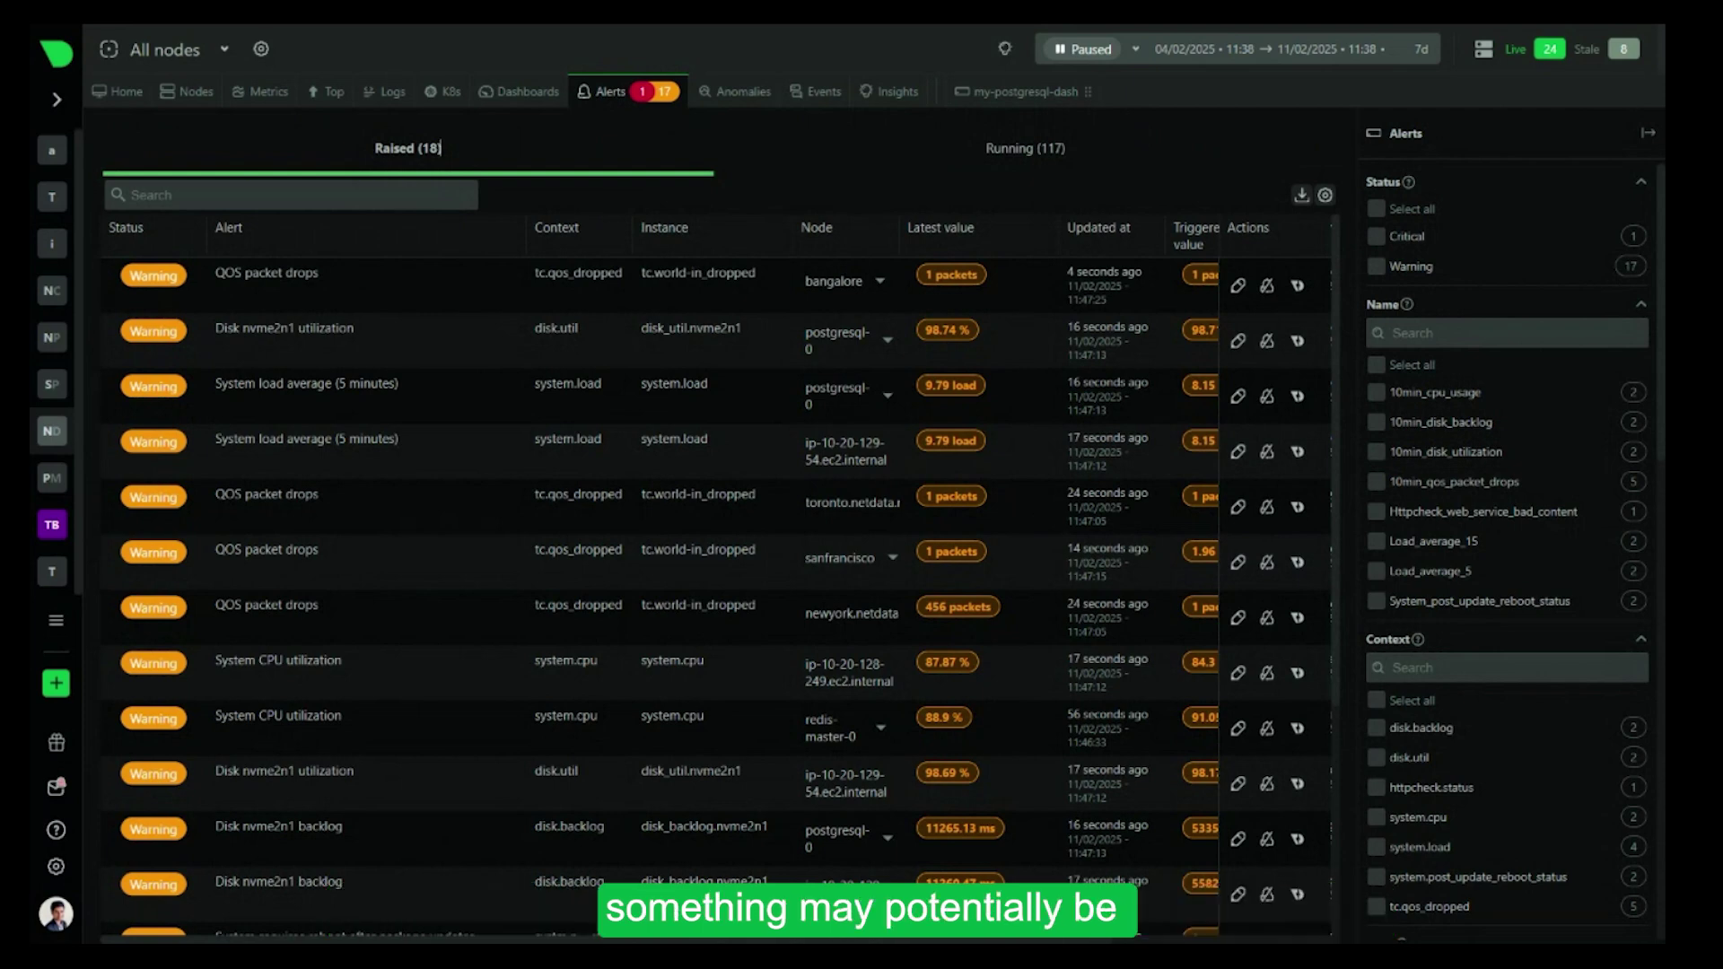
pyautogui.click(240, 274)
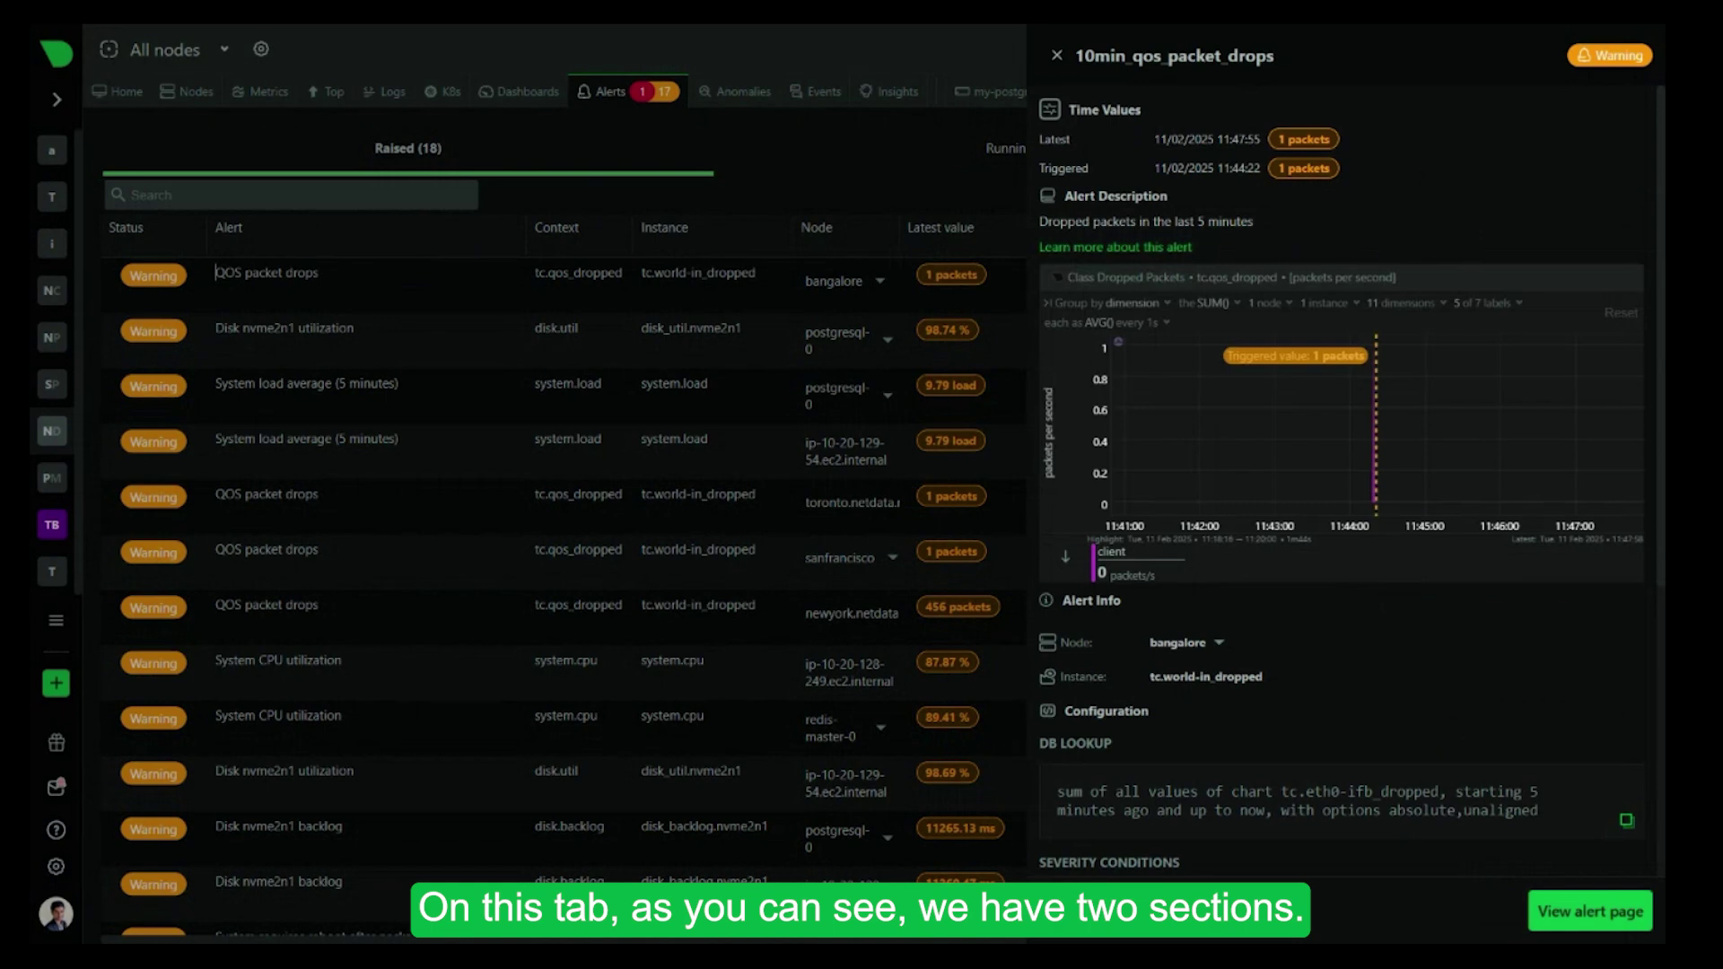
pyautogui.click(1057, 56)
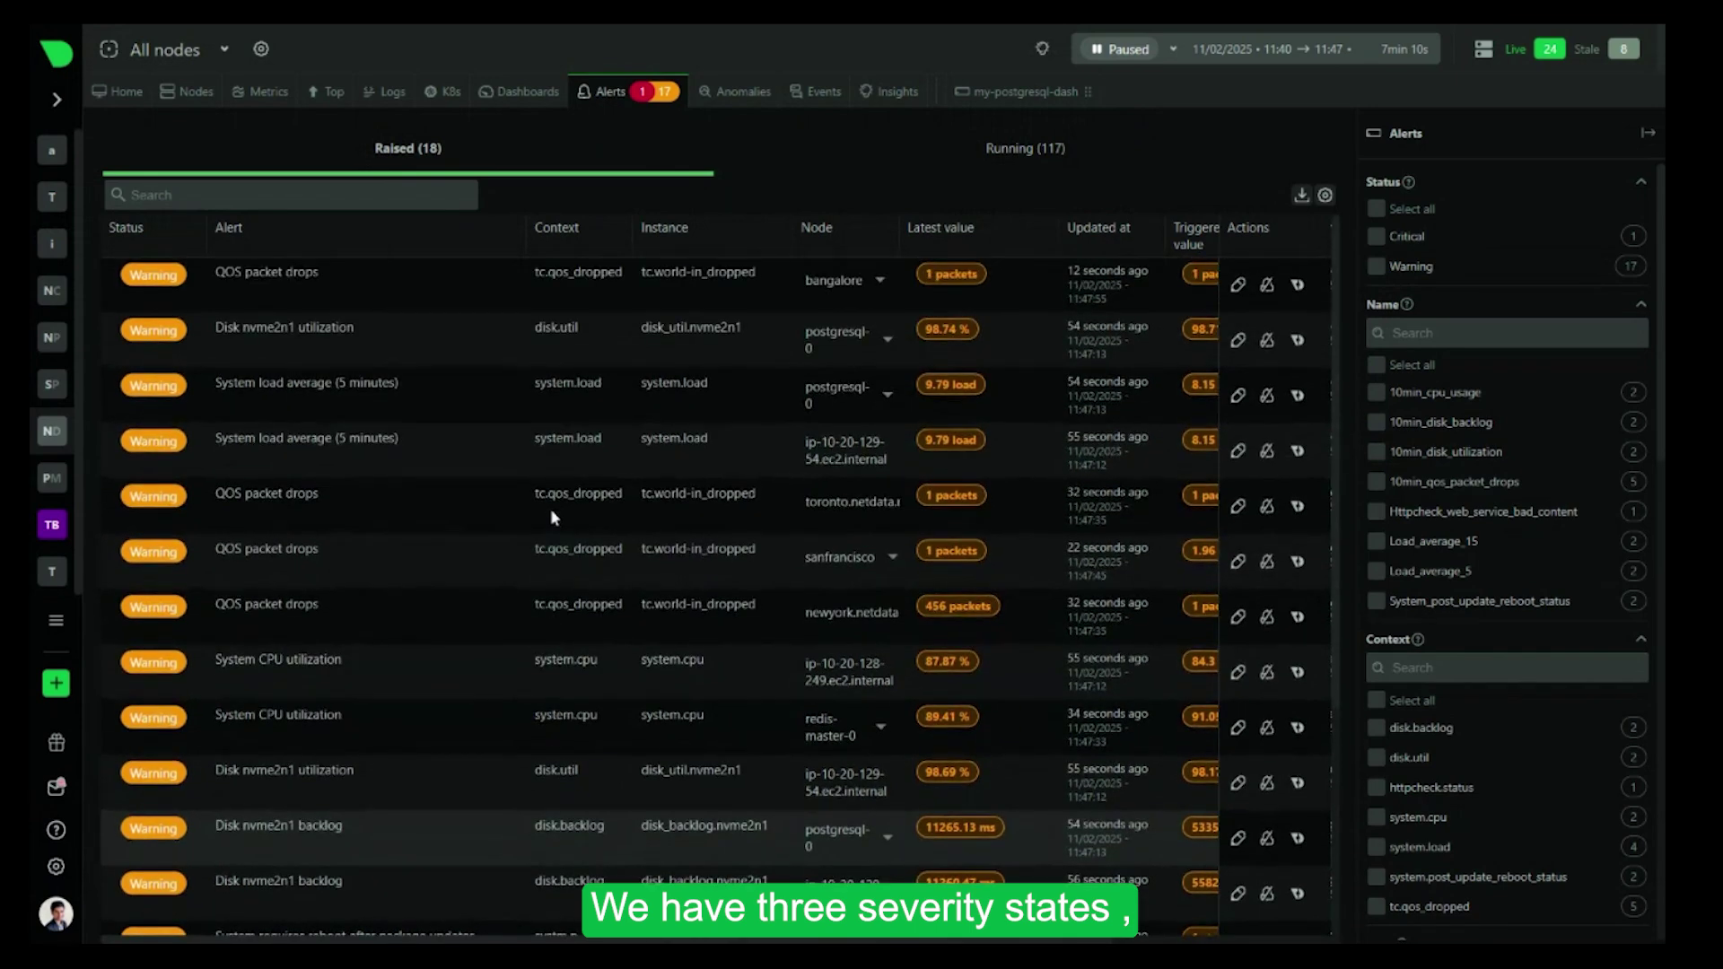
# Sort the raised alerts by status with critical first and look through the remaining columns of the table
pyautogui.click(126, 231)
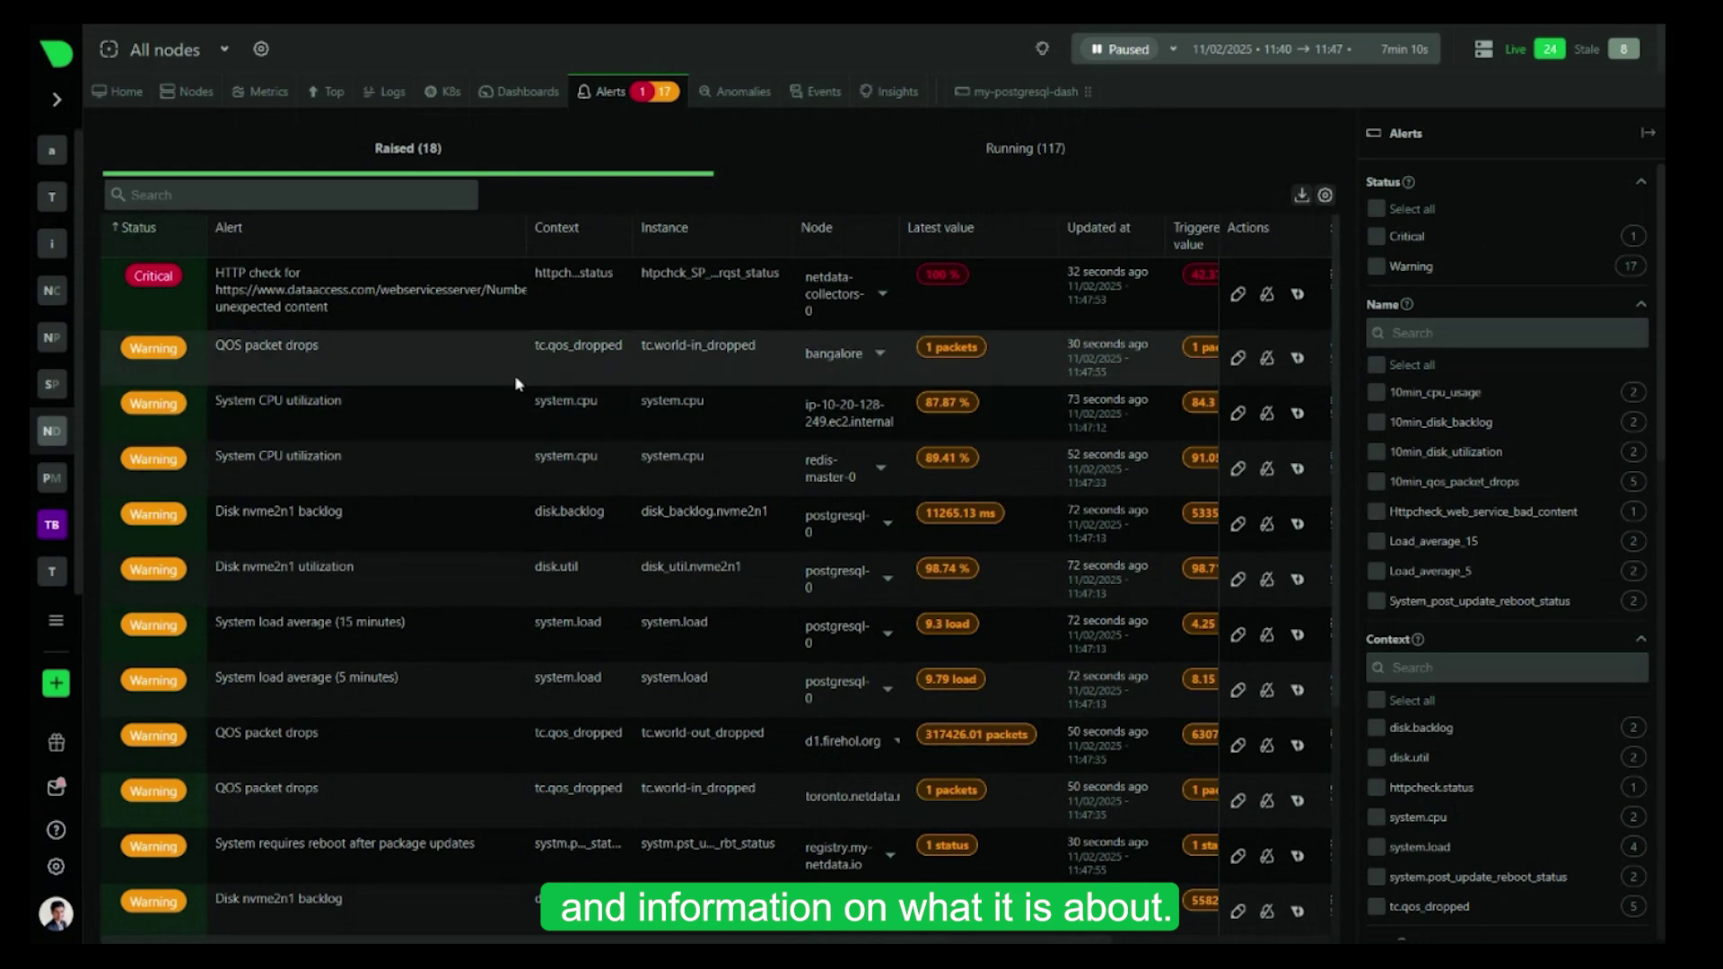
pyautogui.hscroll(5, 584, 359)
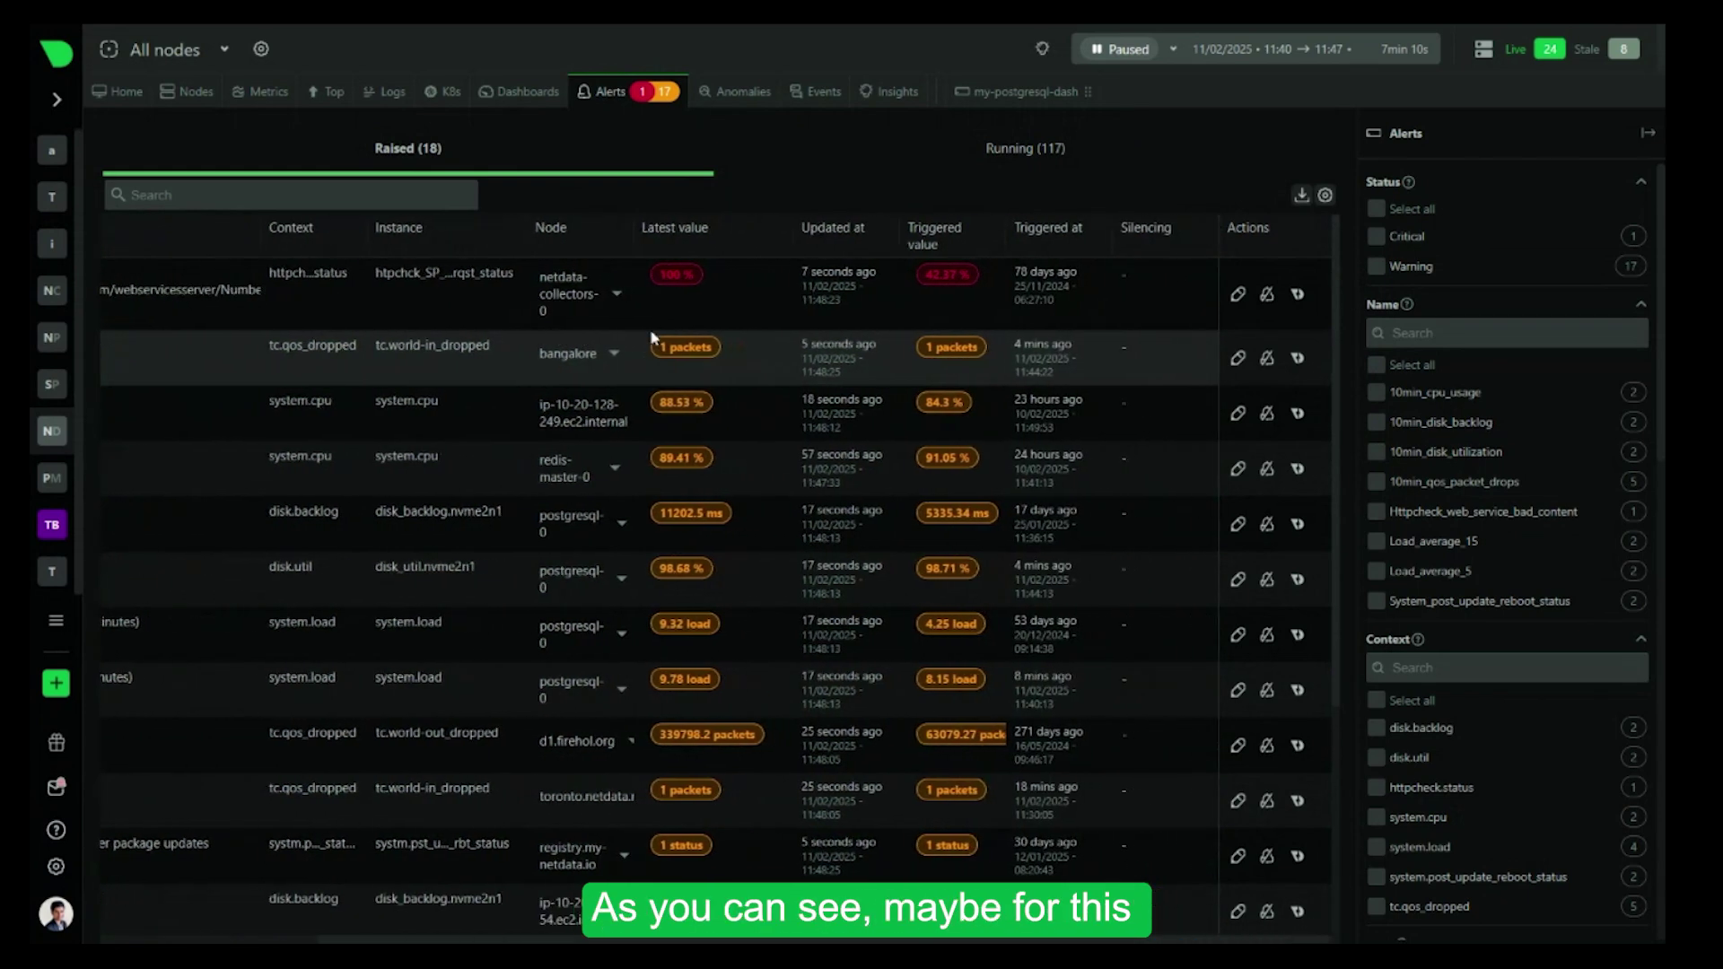
pyautogui.hscroll(-5, 652, 338)
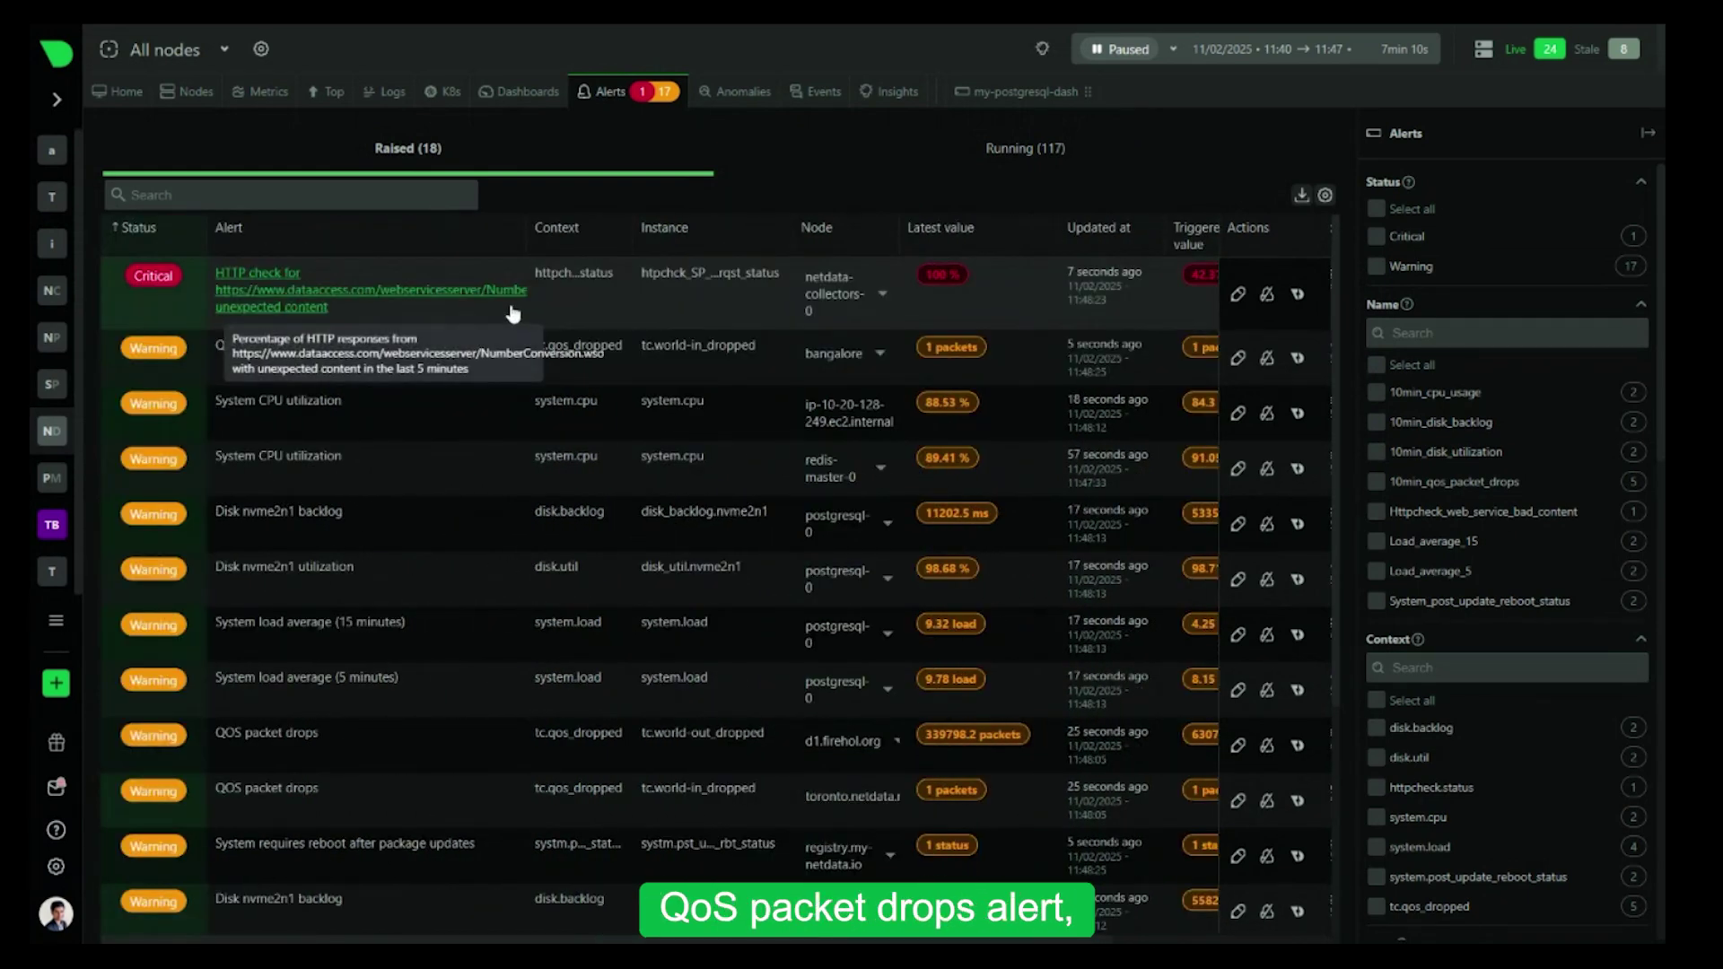
# Open the QOS packet drops alert on bangalore and examine its time values, severity conditions, node instances and editing options
pyautogui.click(301, 347)
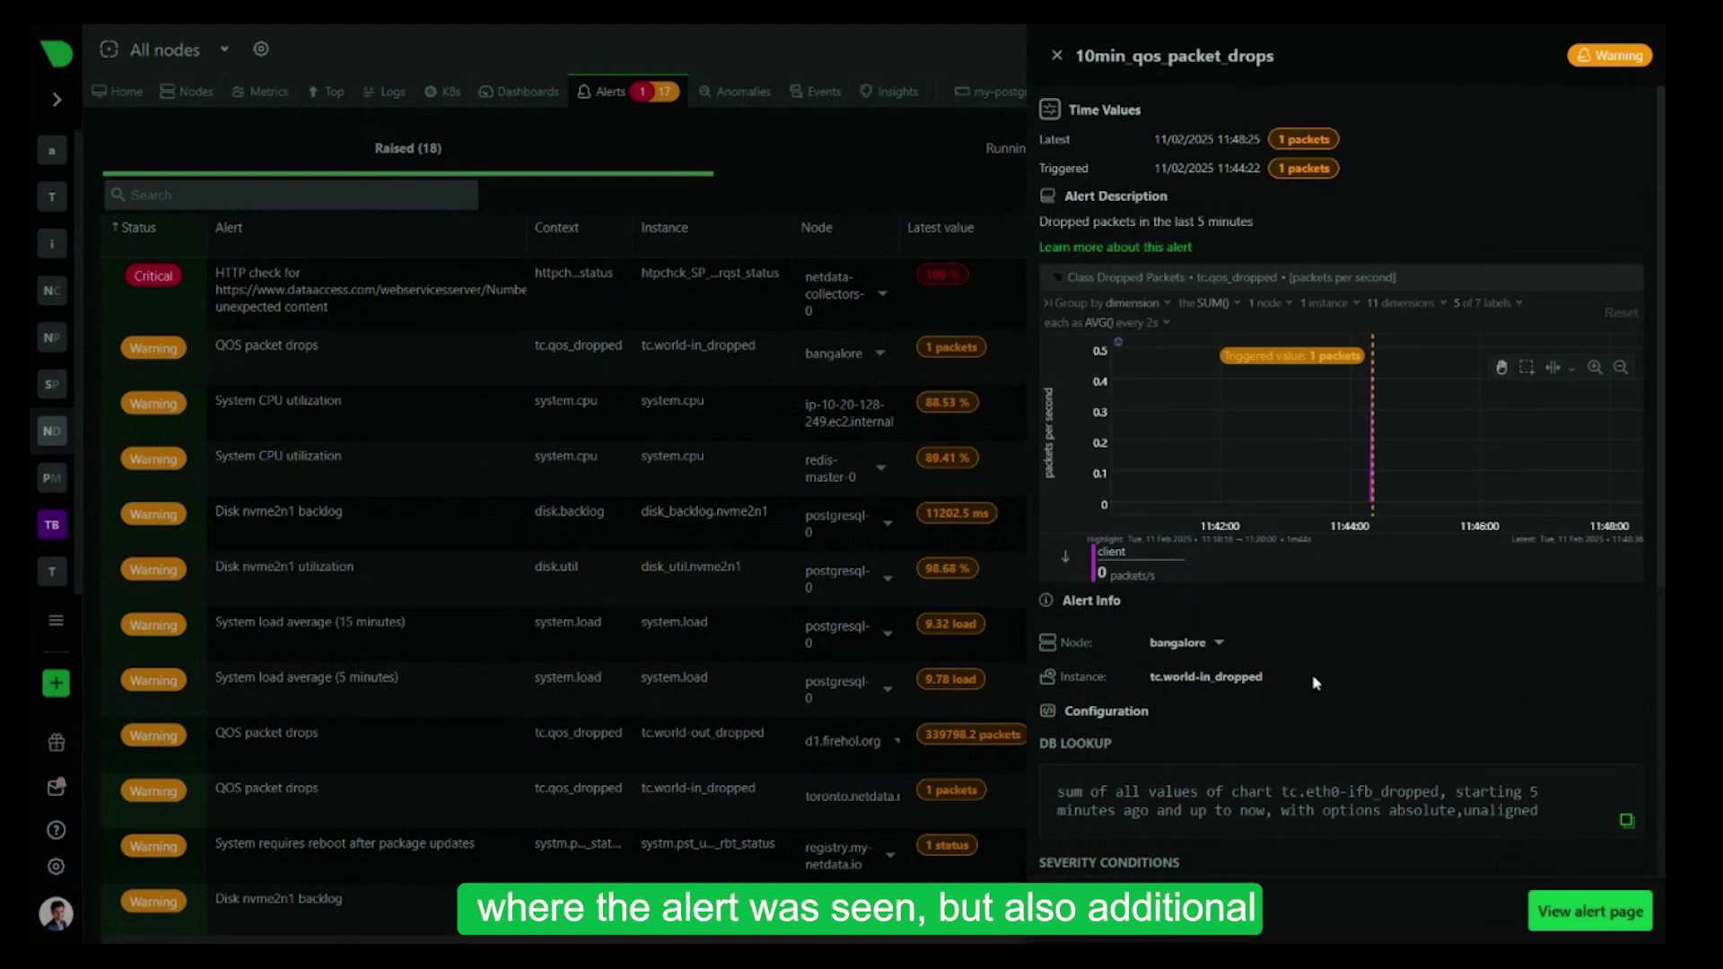
pyautogui.scroll(-1, 1269, 638)
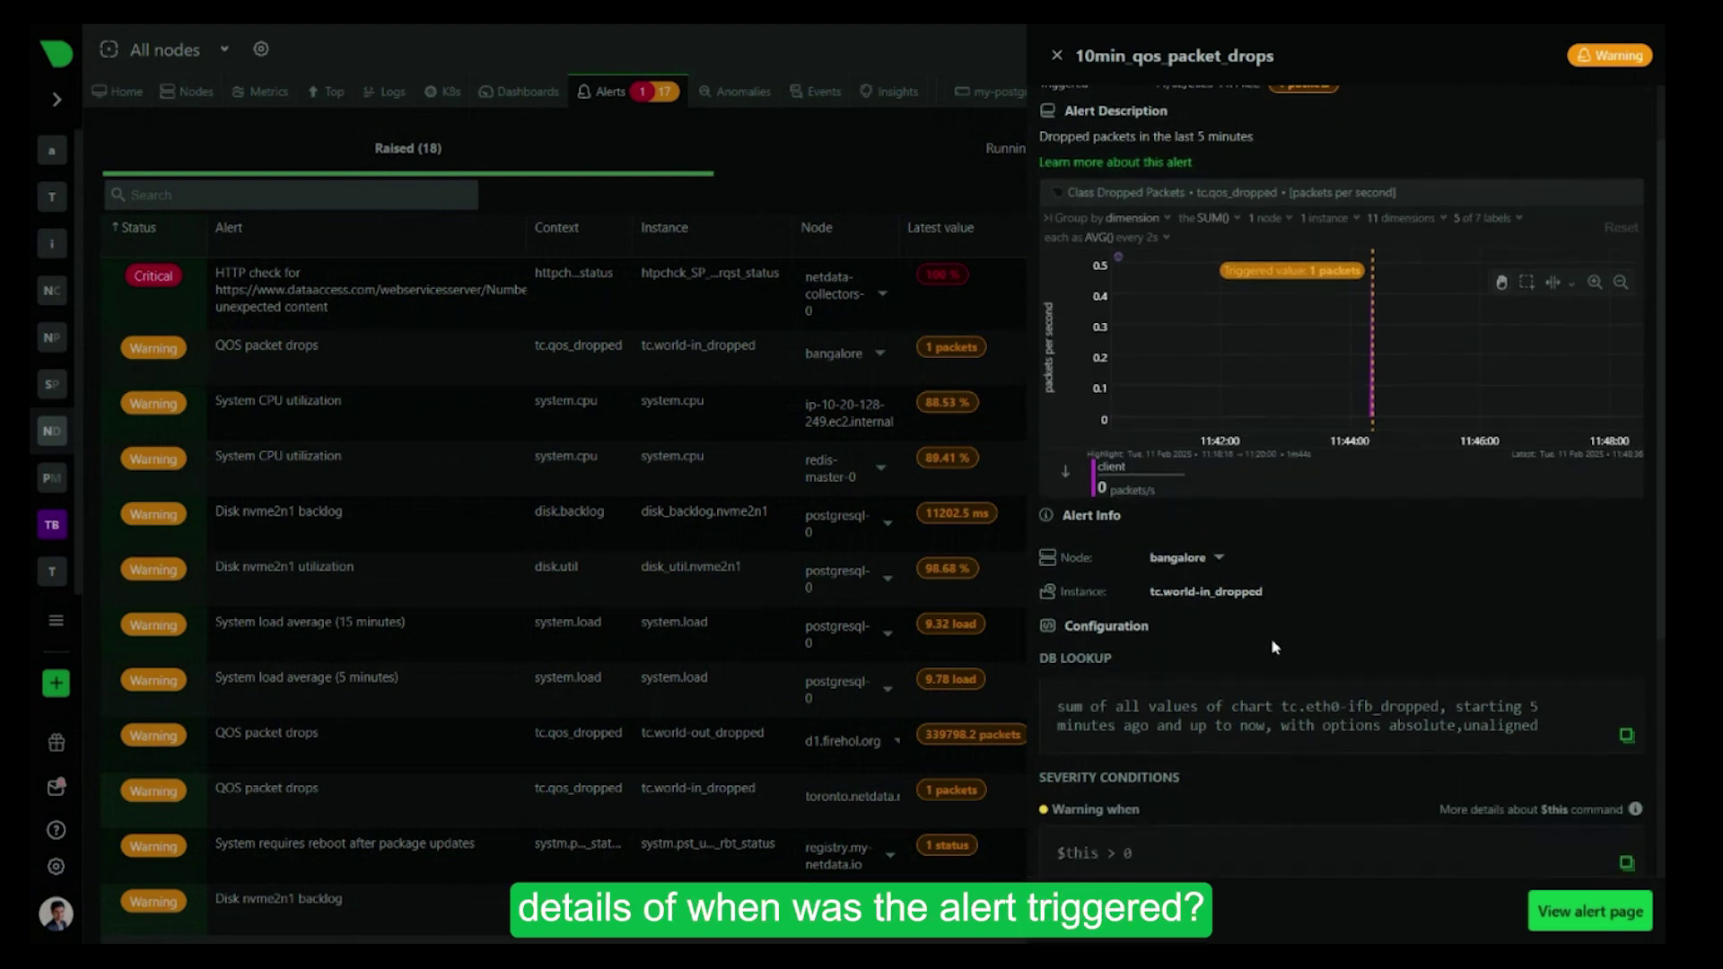
pyautogui.scroll(-4, 1272, 646)
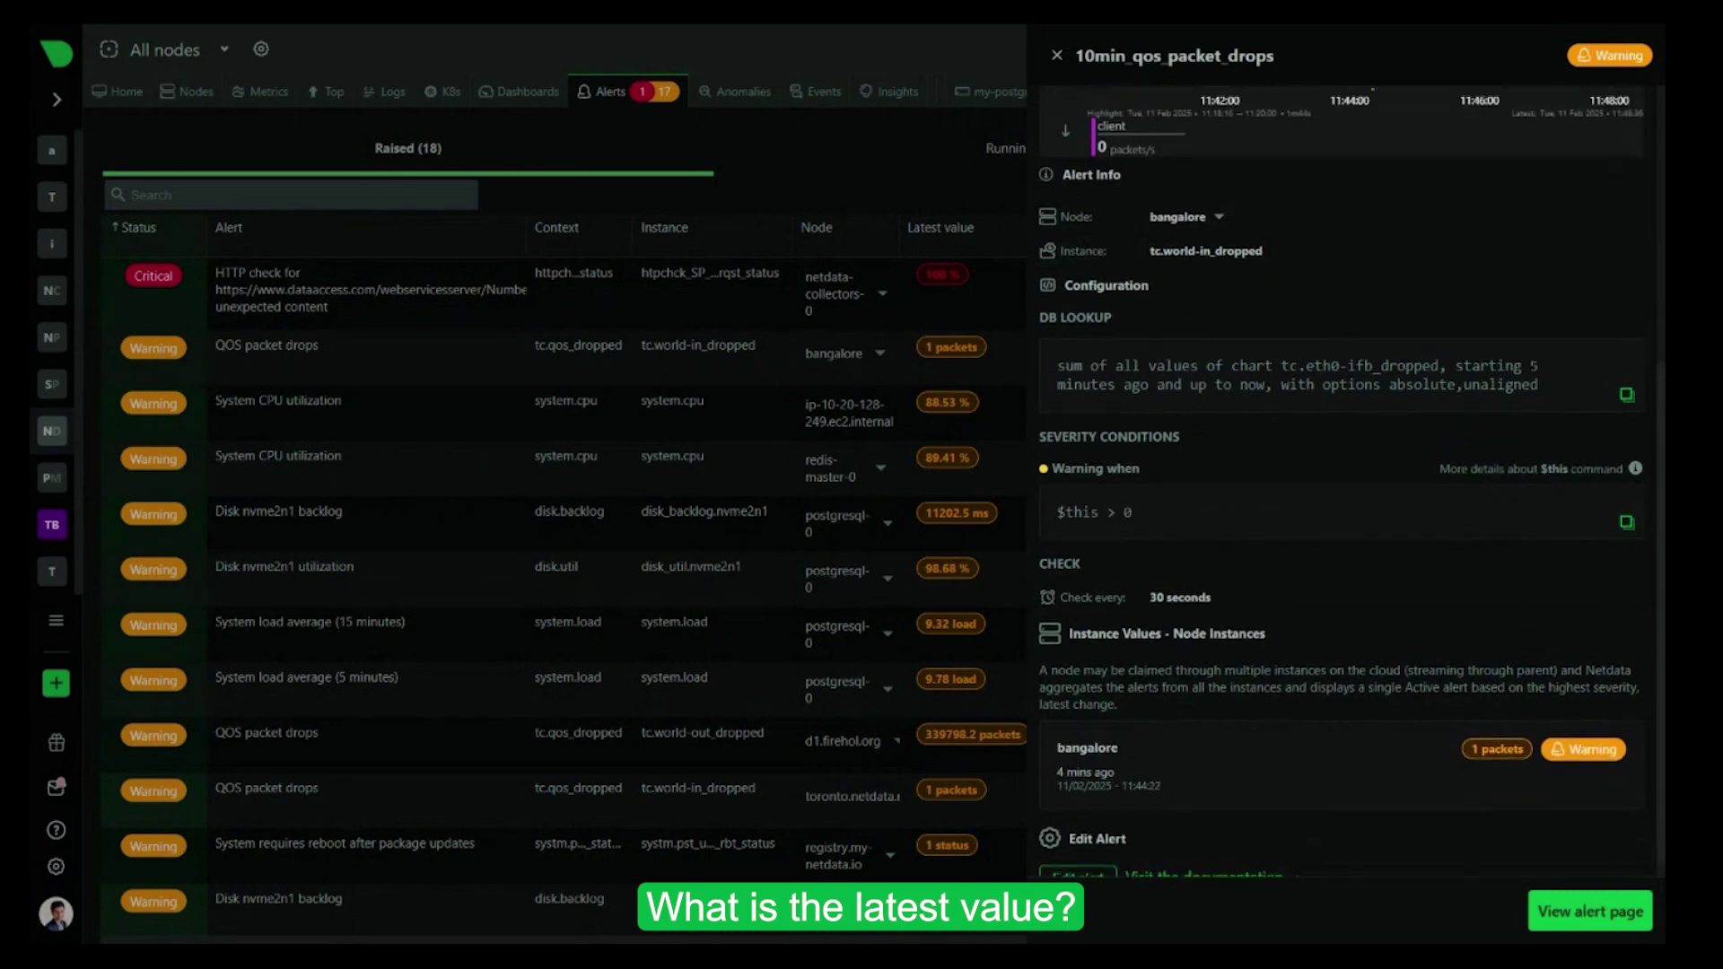
pyautogui.scroll(5, 1289, 641)
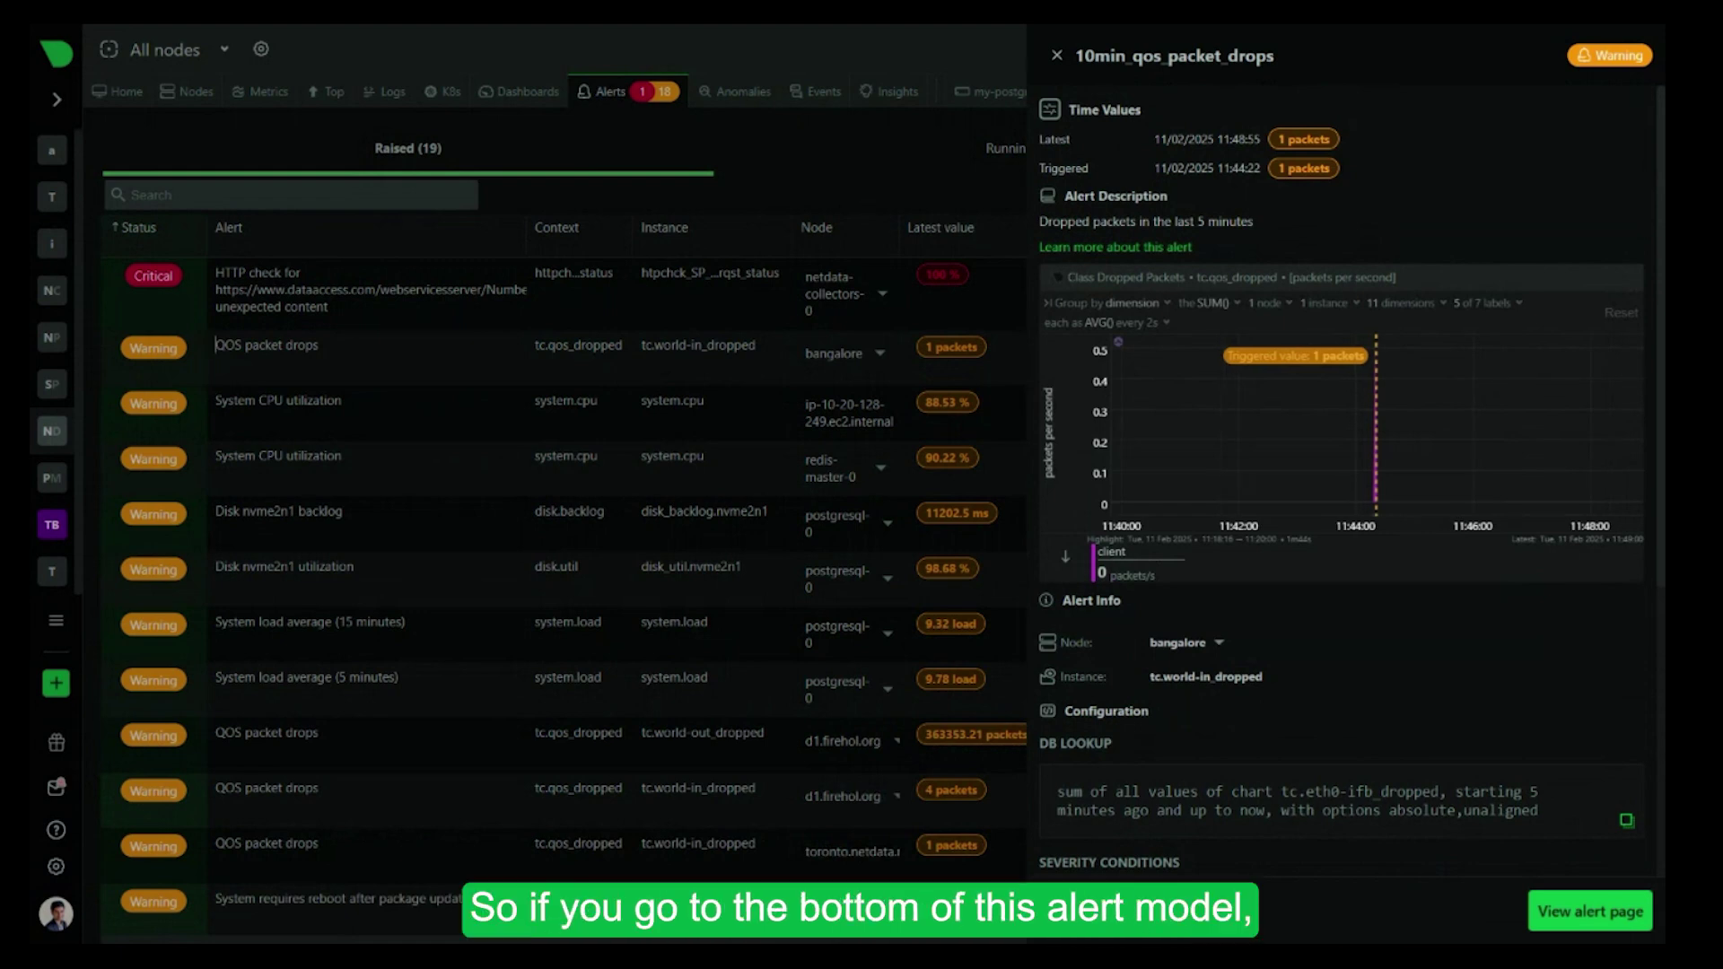
pyautogui.scroll(-5, 1370, 618)
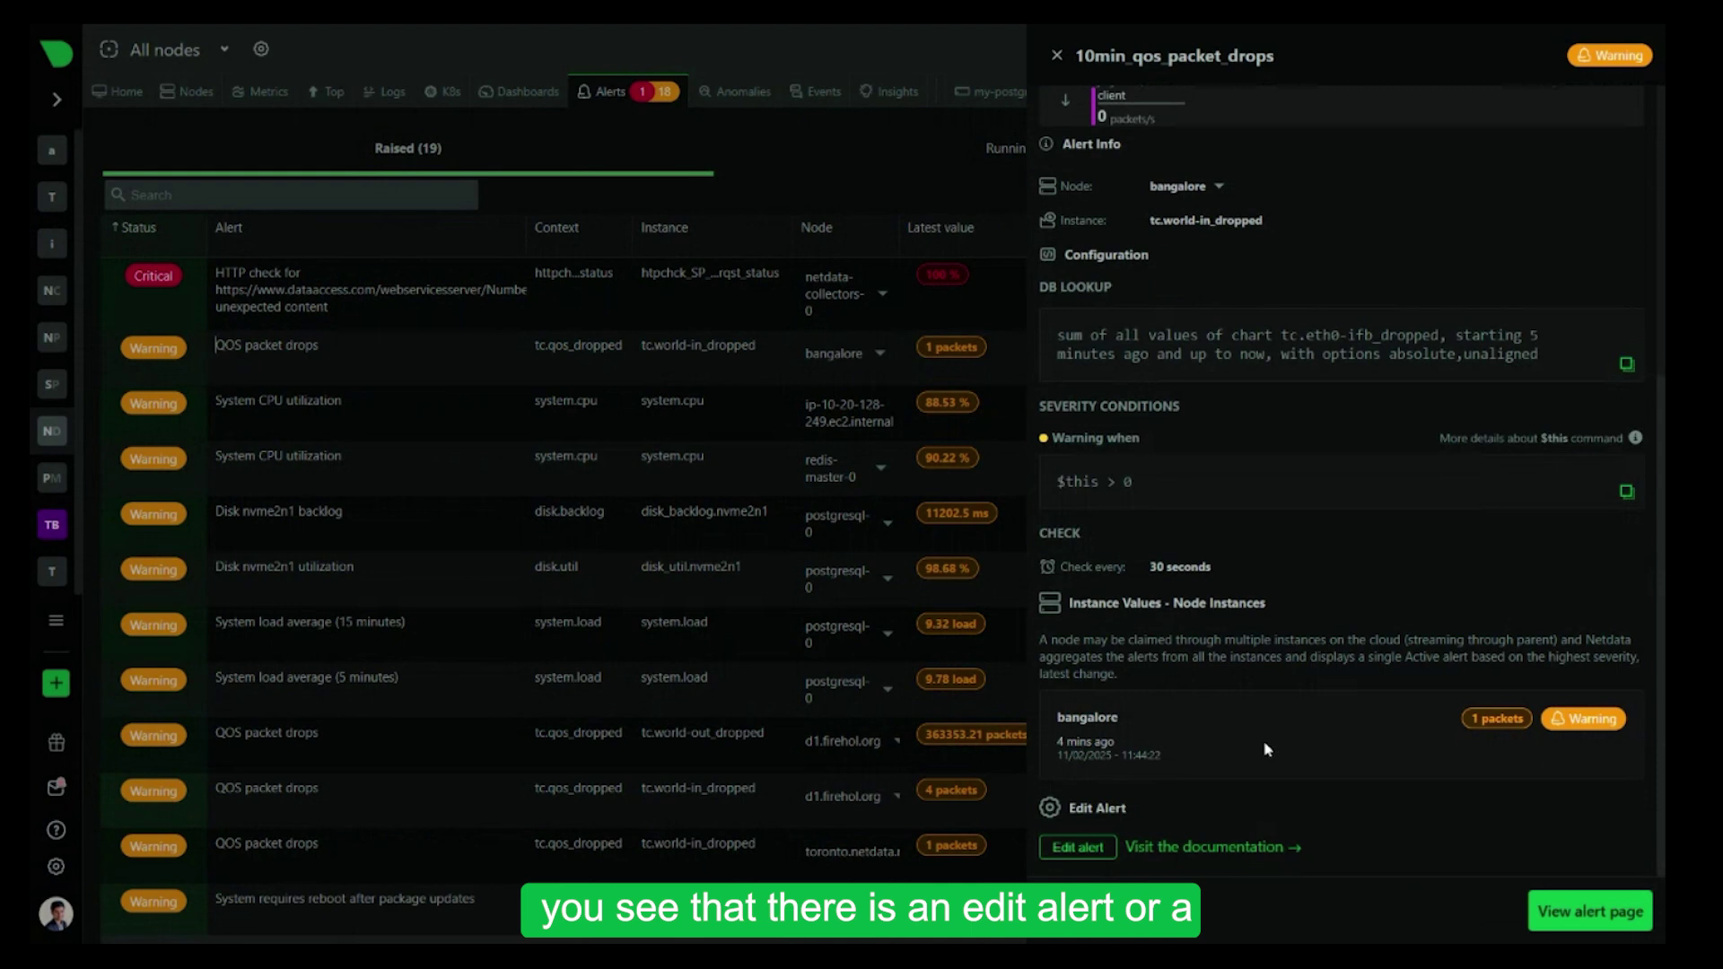
# Open the 10min_qos_packet_drops alert for editing, inspect its rule and configuration text, and leave the Configurations page without submitting
pyautogui.click(1080, 849)
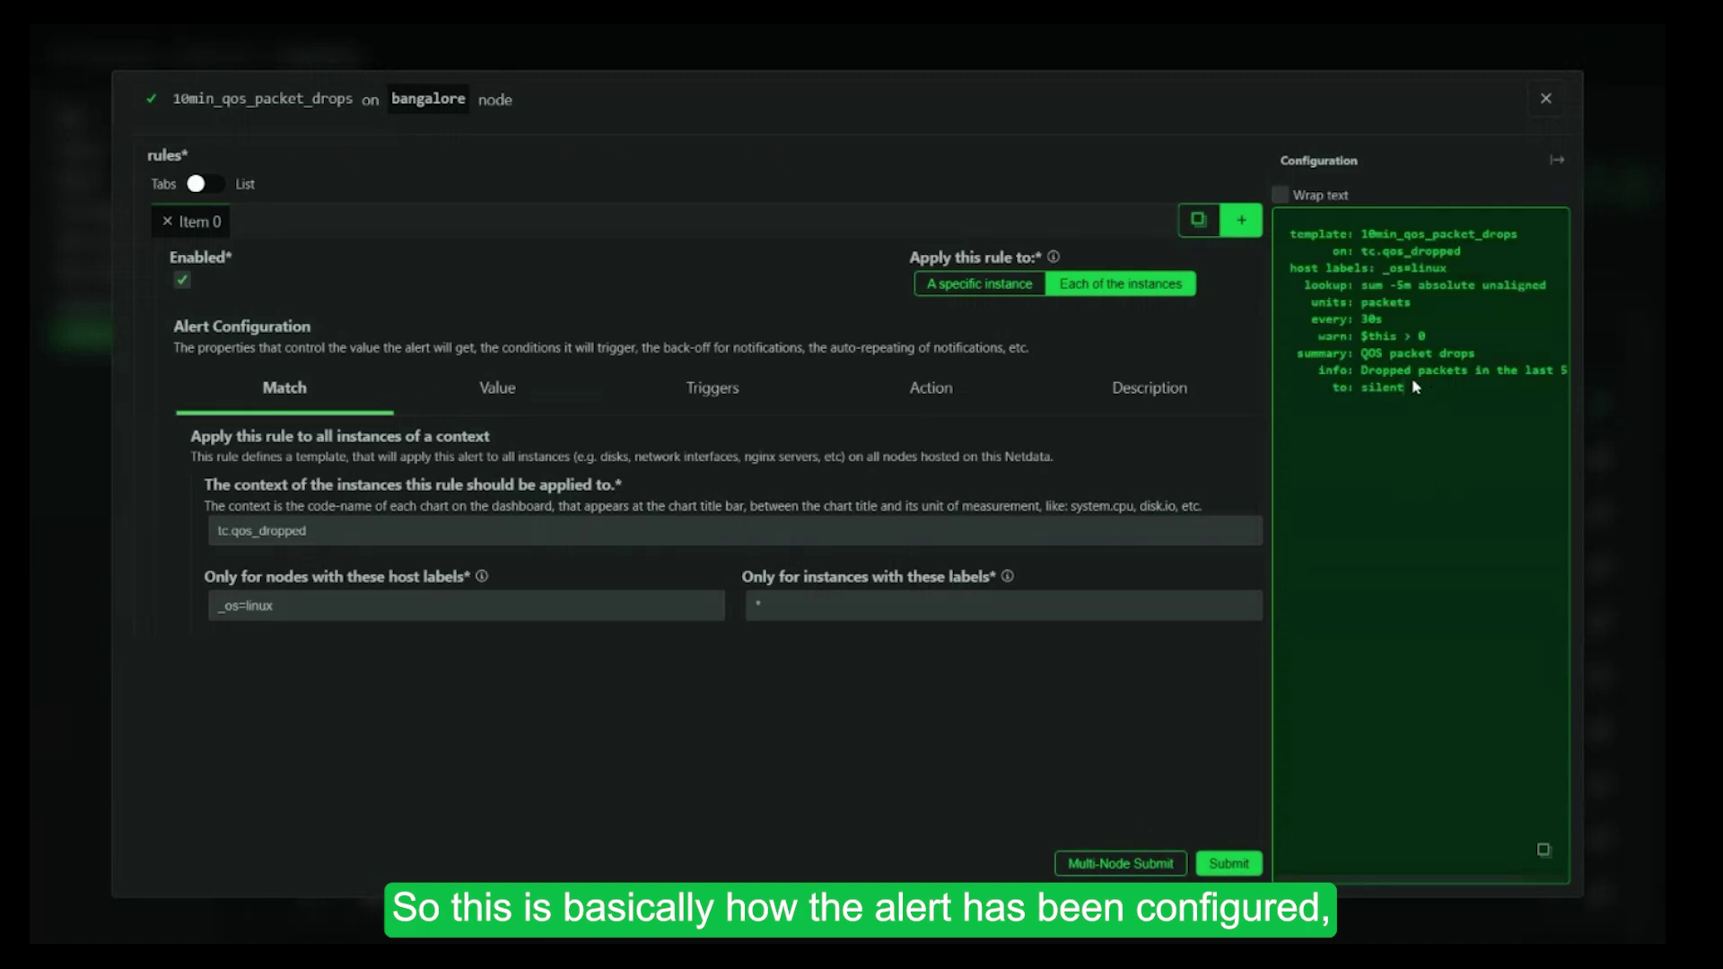
pyautogui.moveTo(1416, 388); pyautogui.dragTo(1304, 227)
pyautogui.click(1099, 829)
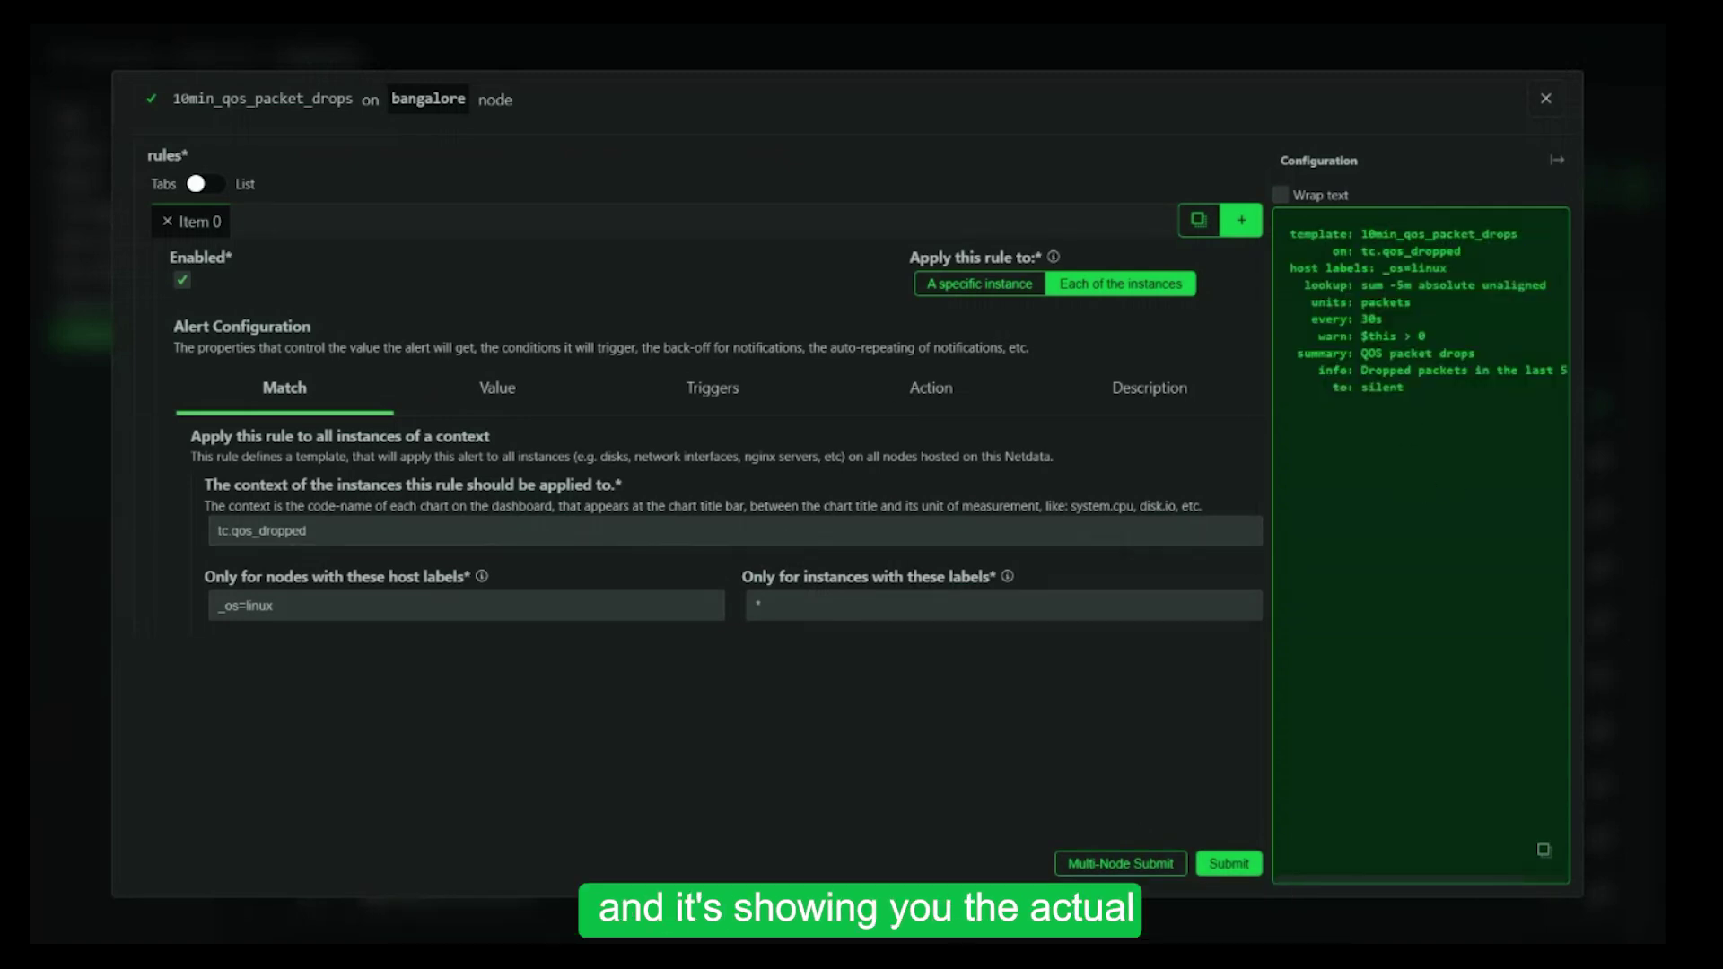
pyautogui.click(487, 392)
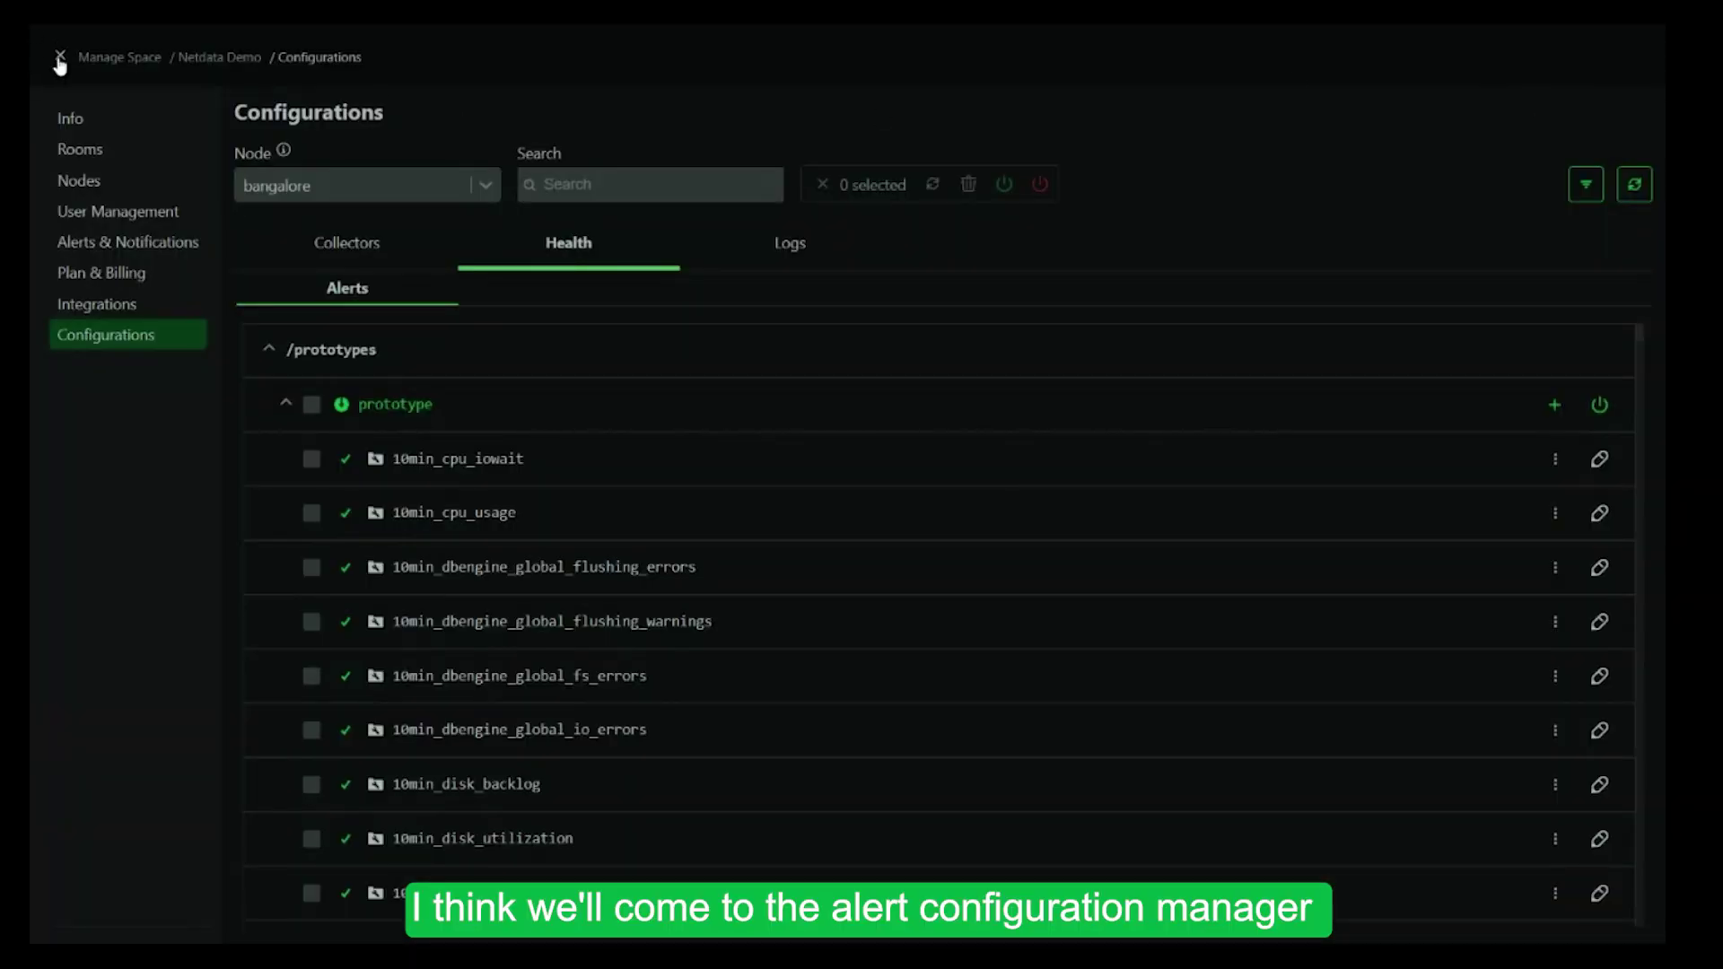
pyautogui.click(60, 59)
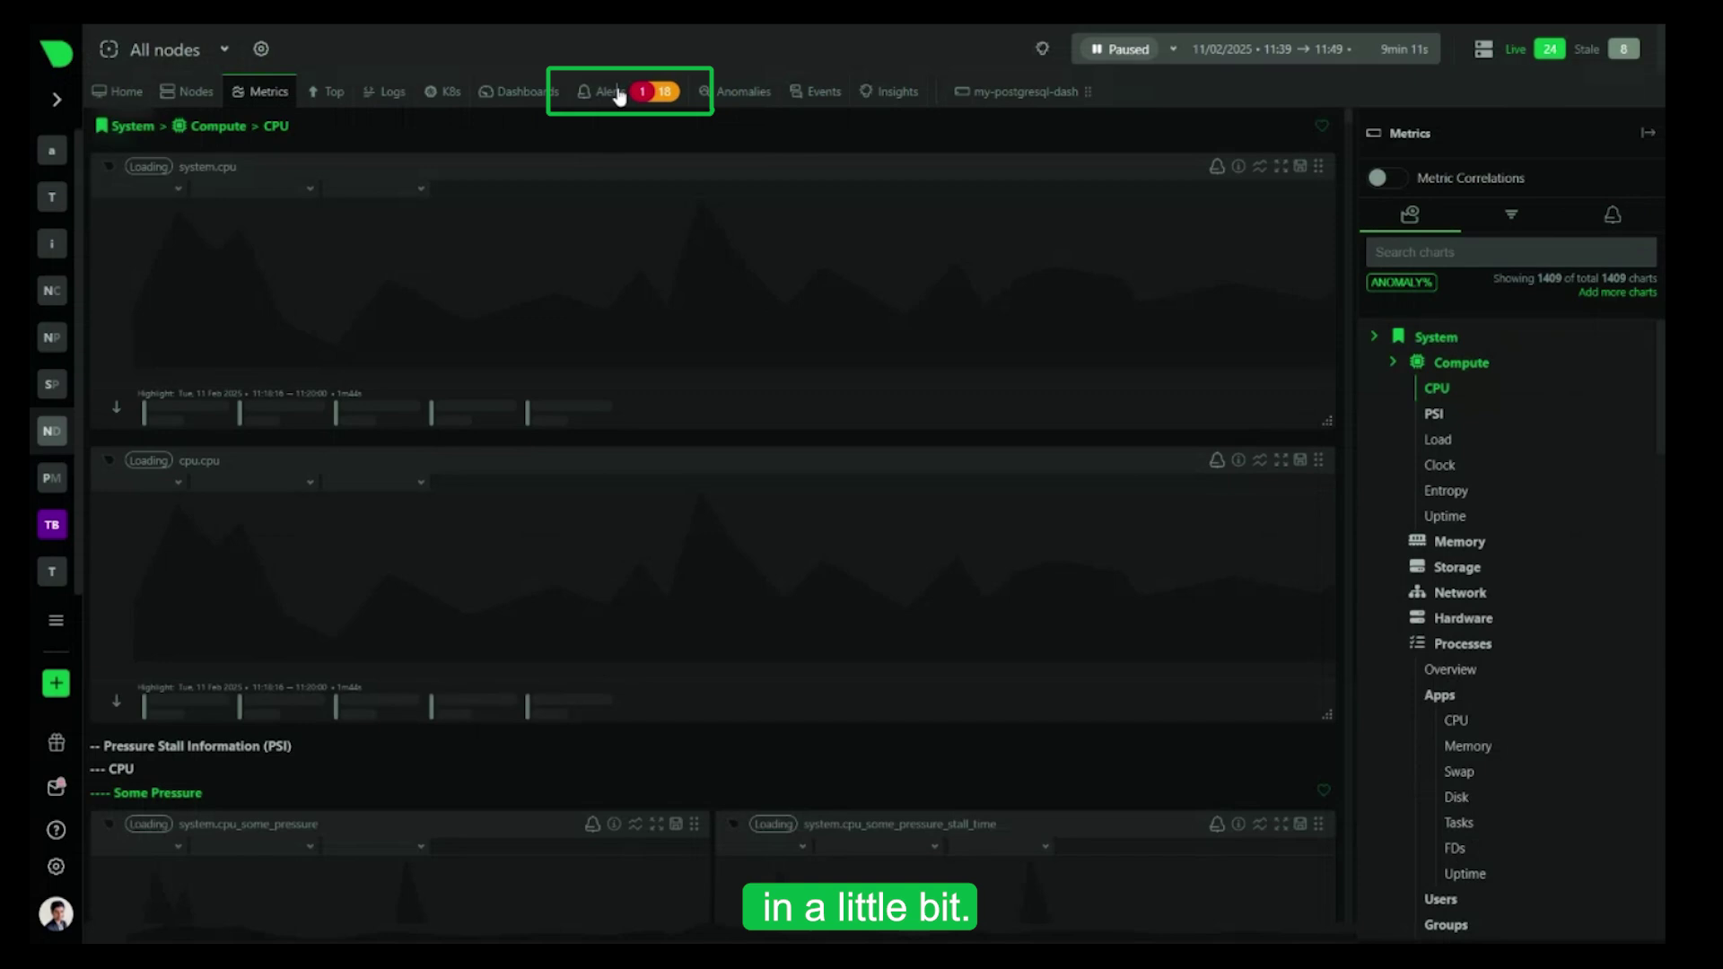
# Return to the alerts and read the Netdata Assistant's full-screen guidance for the QOS packet drops alert on d1.firehol.org, closing it when done
pyautogui.click(621, 92)
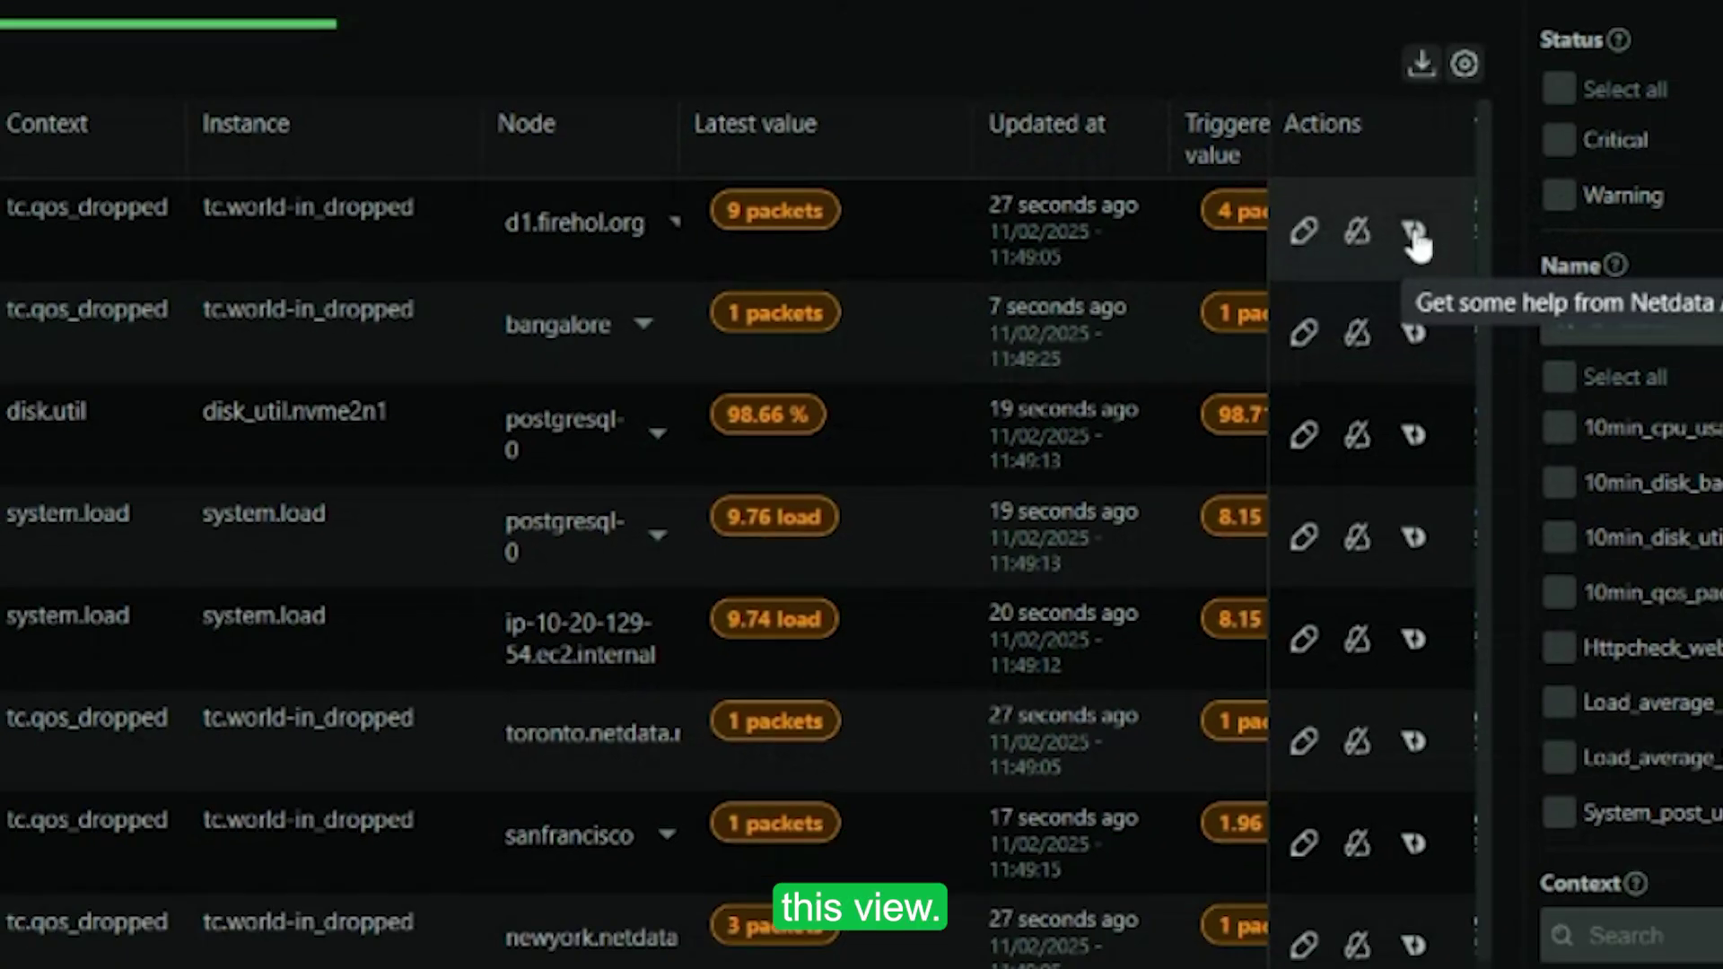
pyautogui.click(1441, 218)
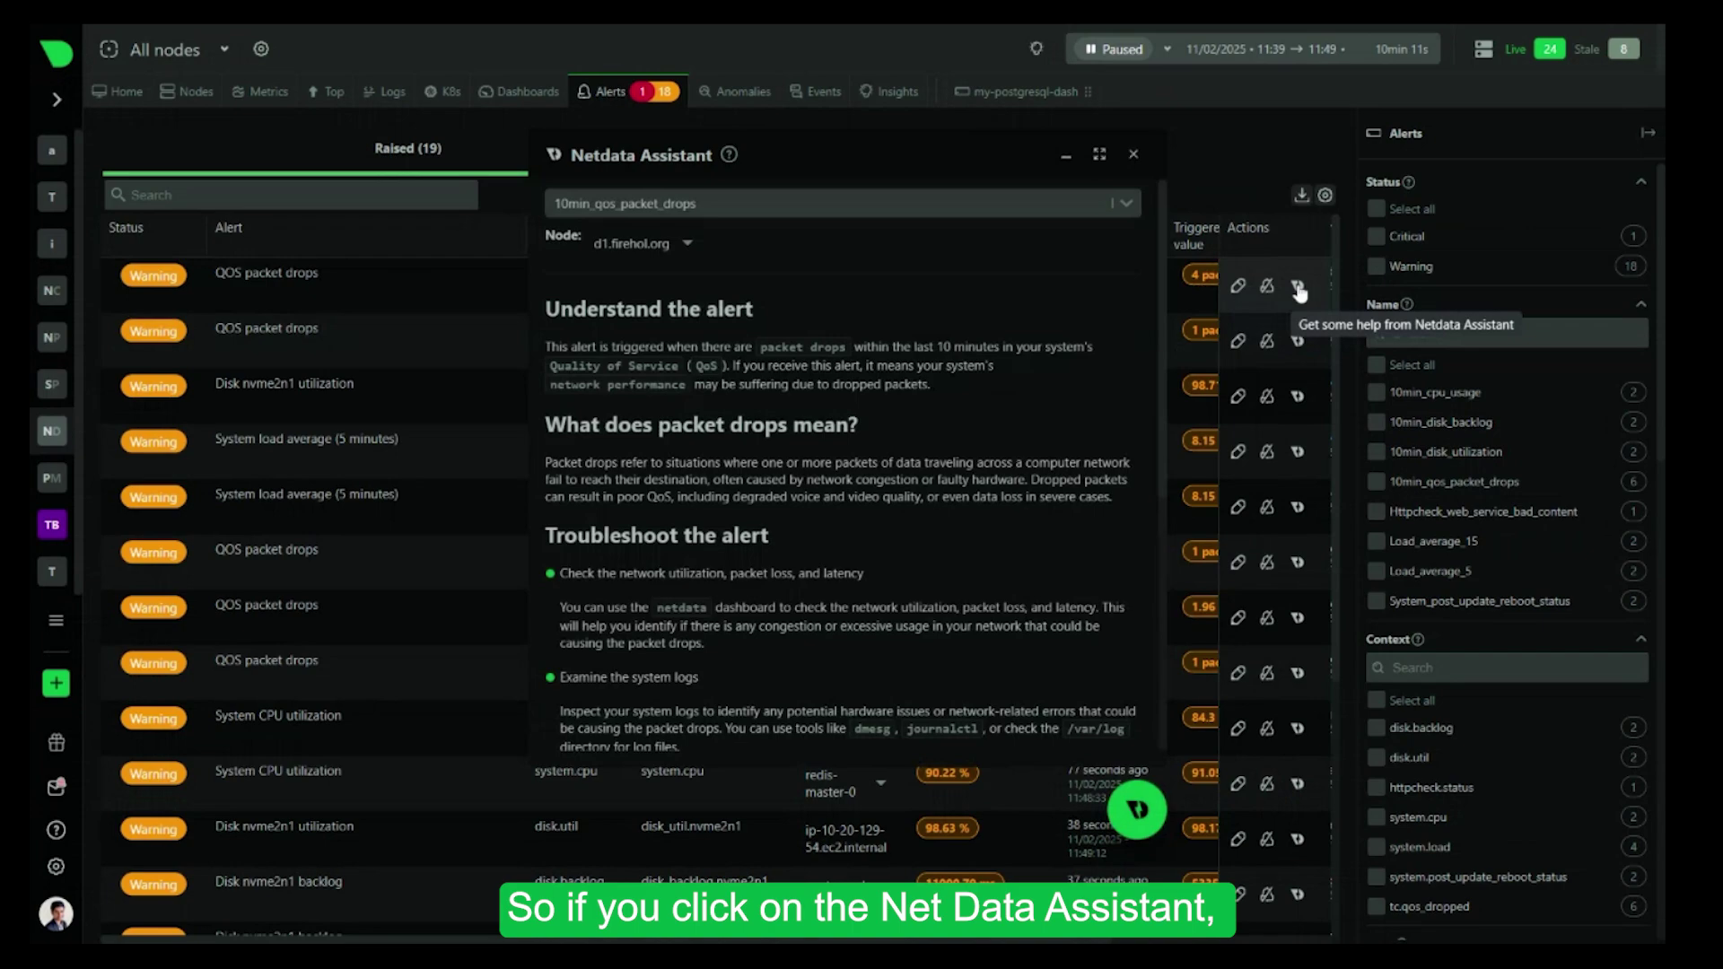
pyautogui.click(1100, 155)
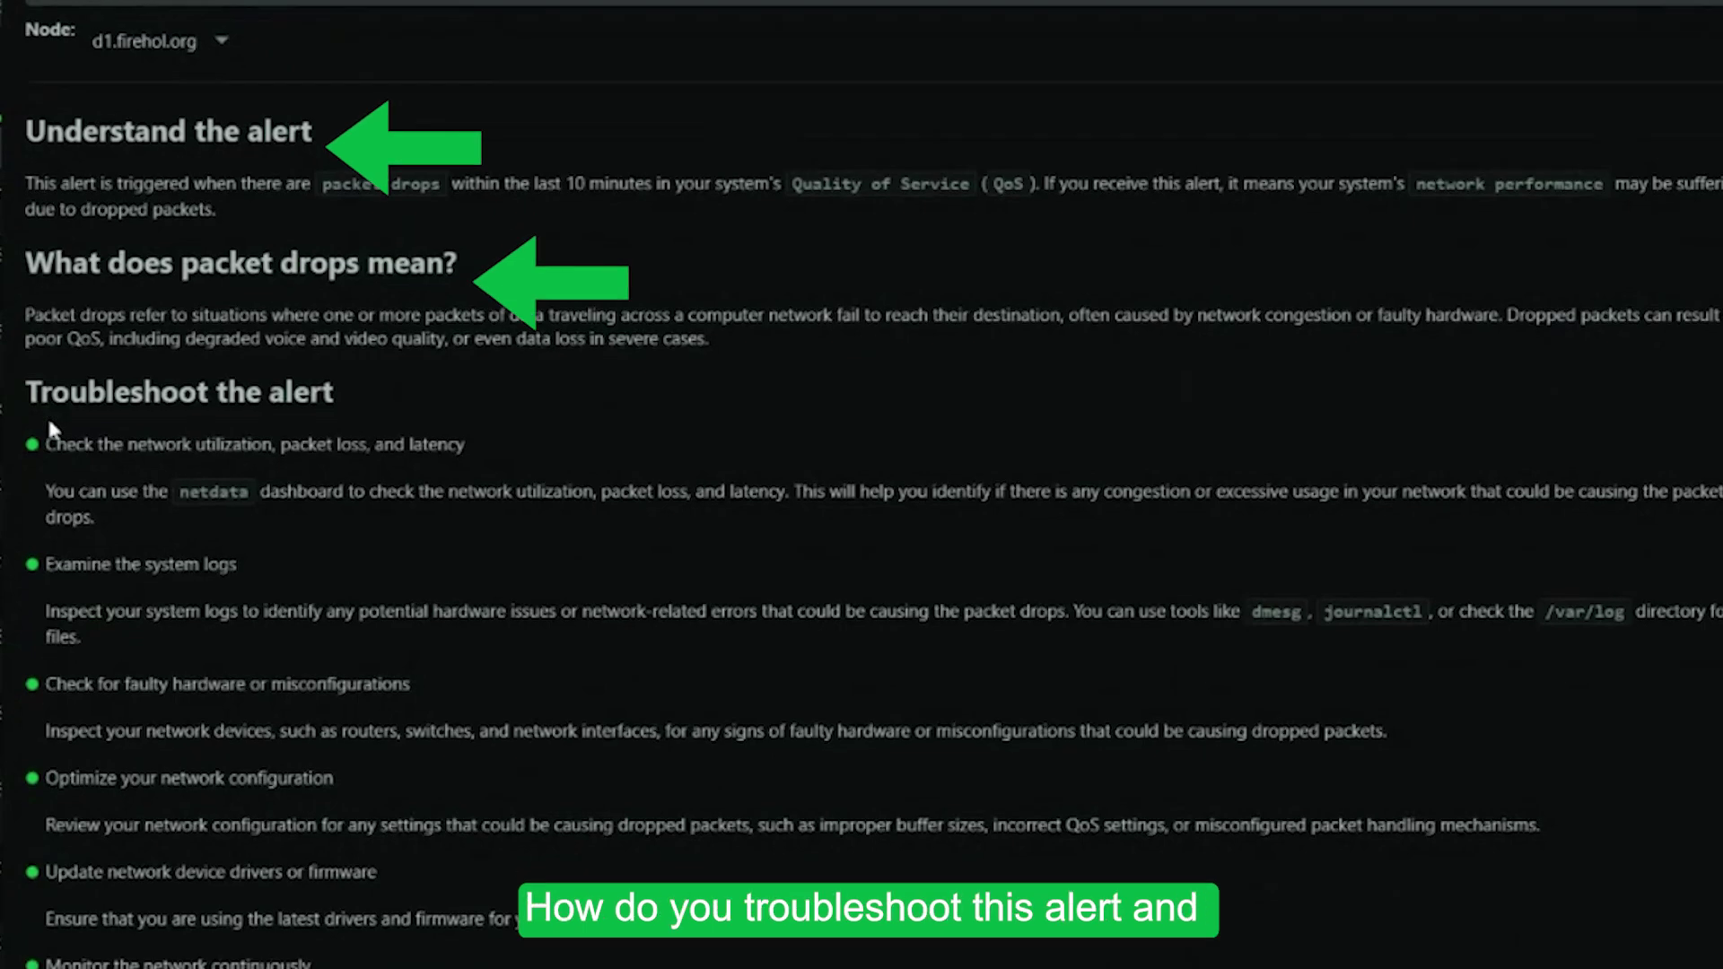
pyautogui.scroll(-2, 46, 415)
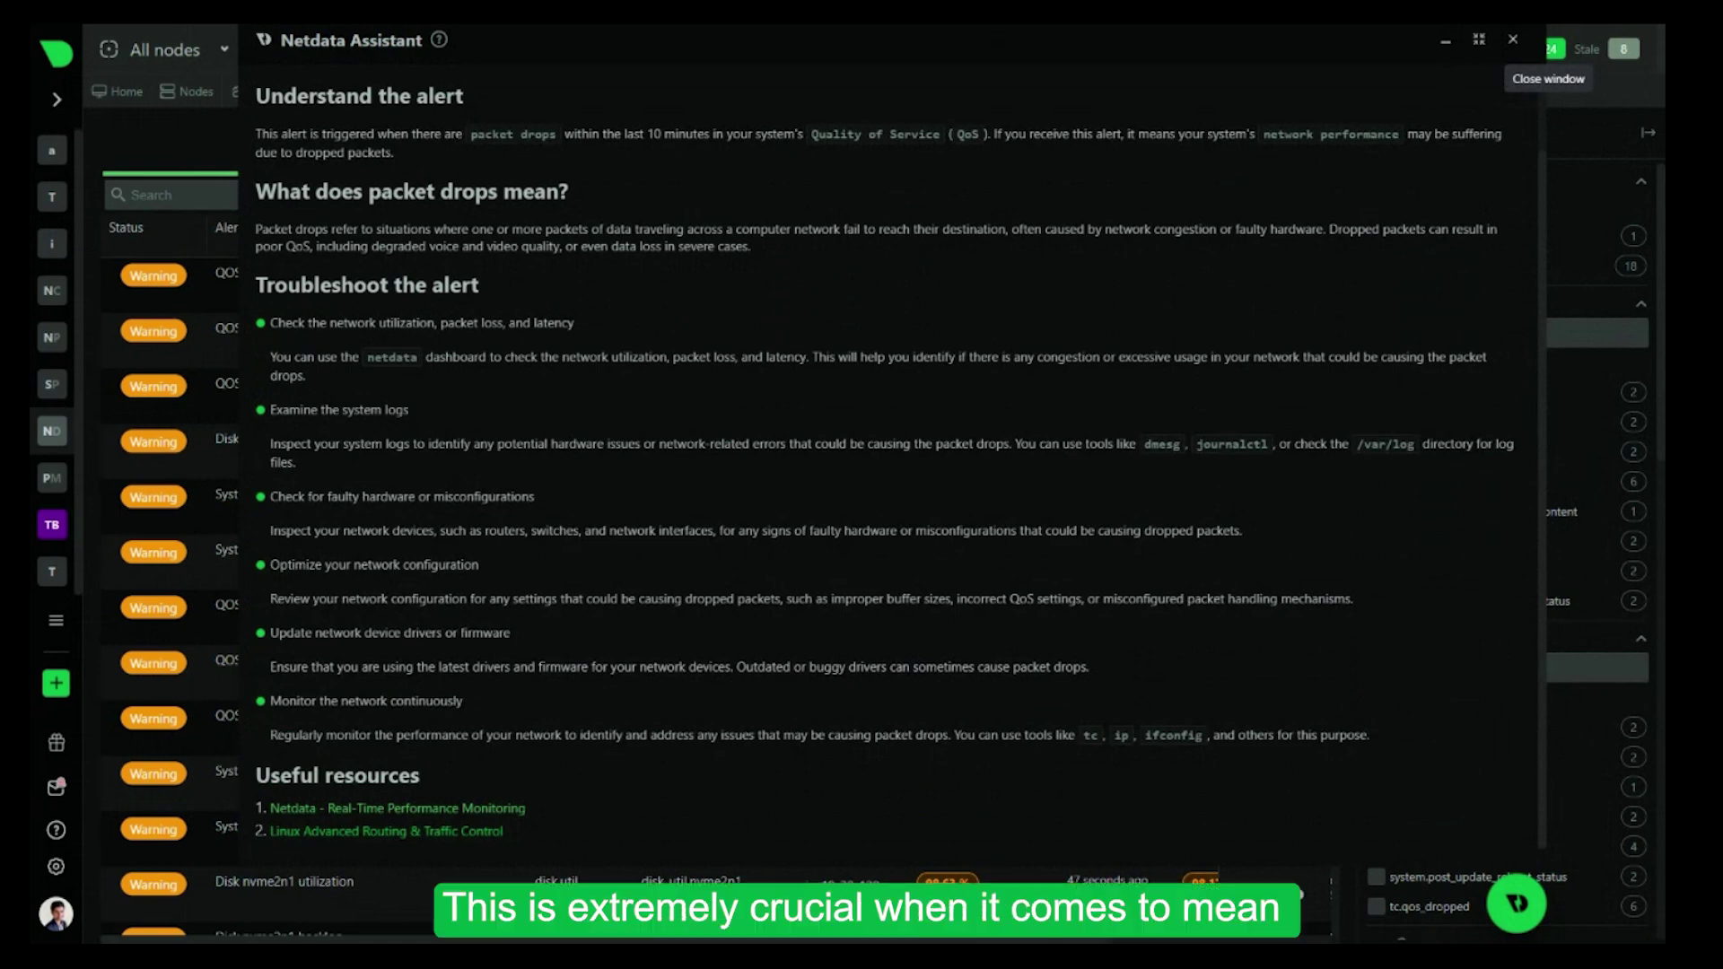
pyautogui.click(1513, 42)
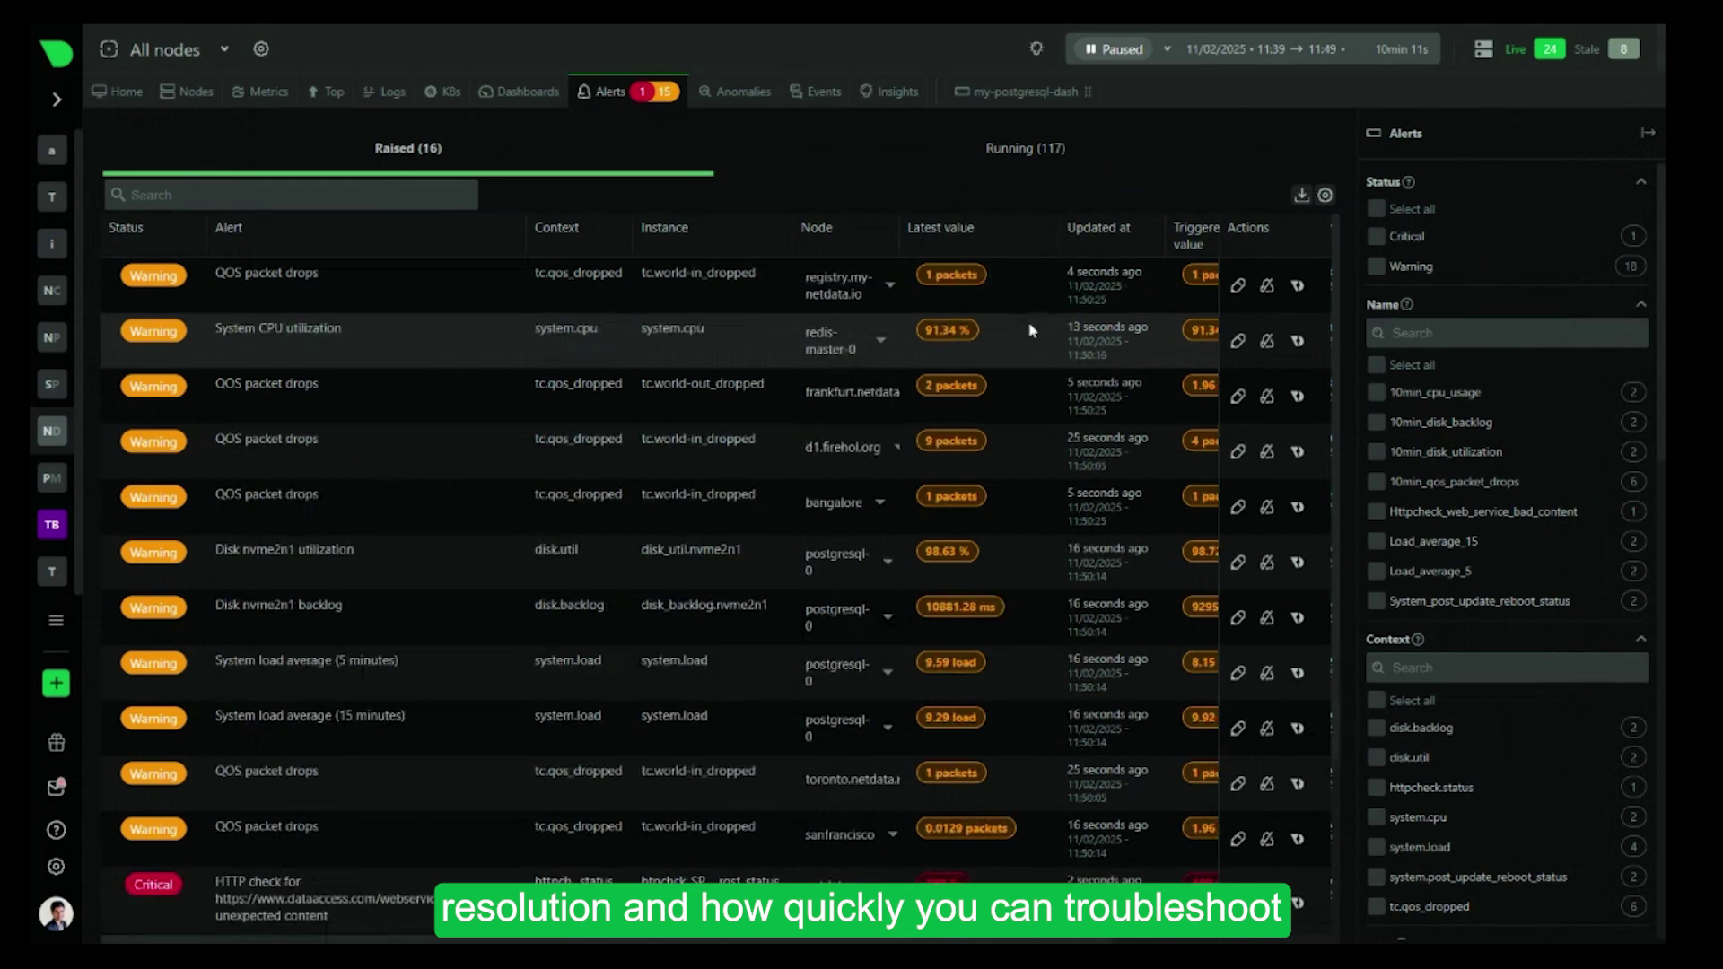
# Check the triggered and silencing columns of the raised alerts, and switch to the list of running alerts
pyautogui.hscroll(2, 1033, 330)
pyautogui.hscroll(4, 1032, 330)
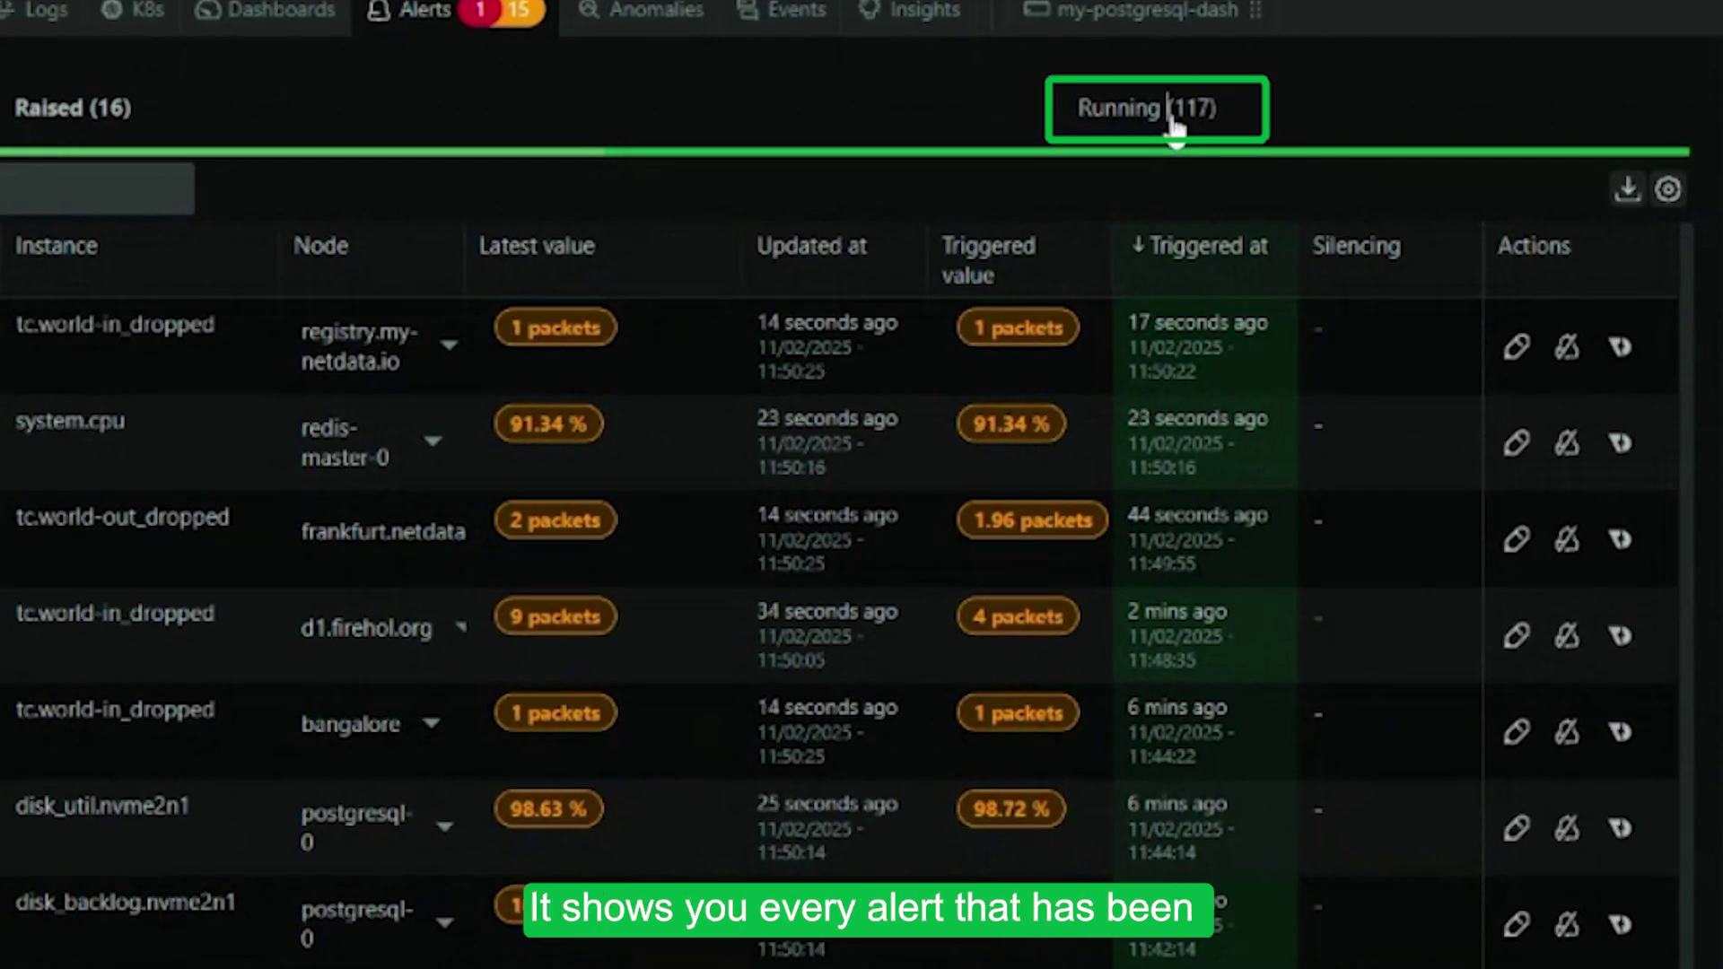
pyautogui.click(1172, 122)
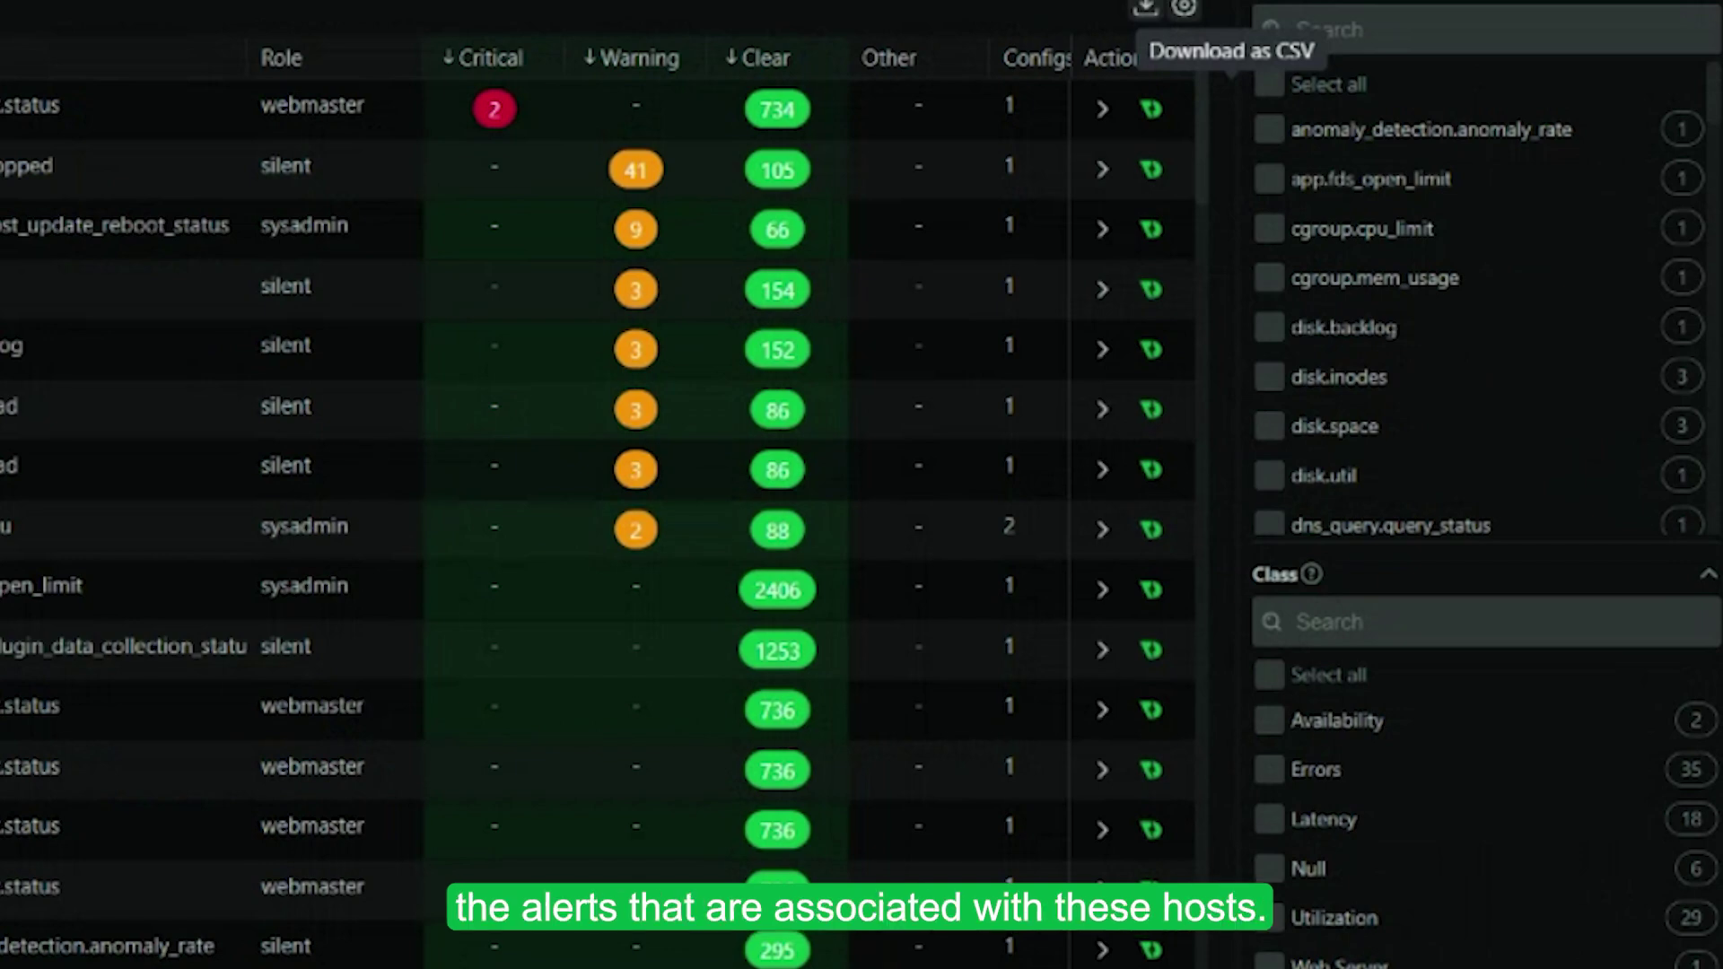
# Browse the running alerts, drill into Httpcheck_web_service_bad_content down to its instances on netdata-collectors-0, and return to the raised alerts
pyautogui.scroll(-2, 457, 386)
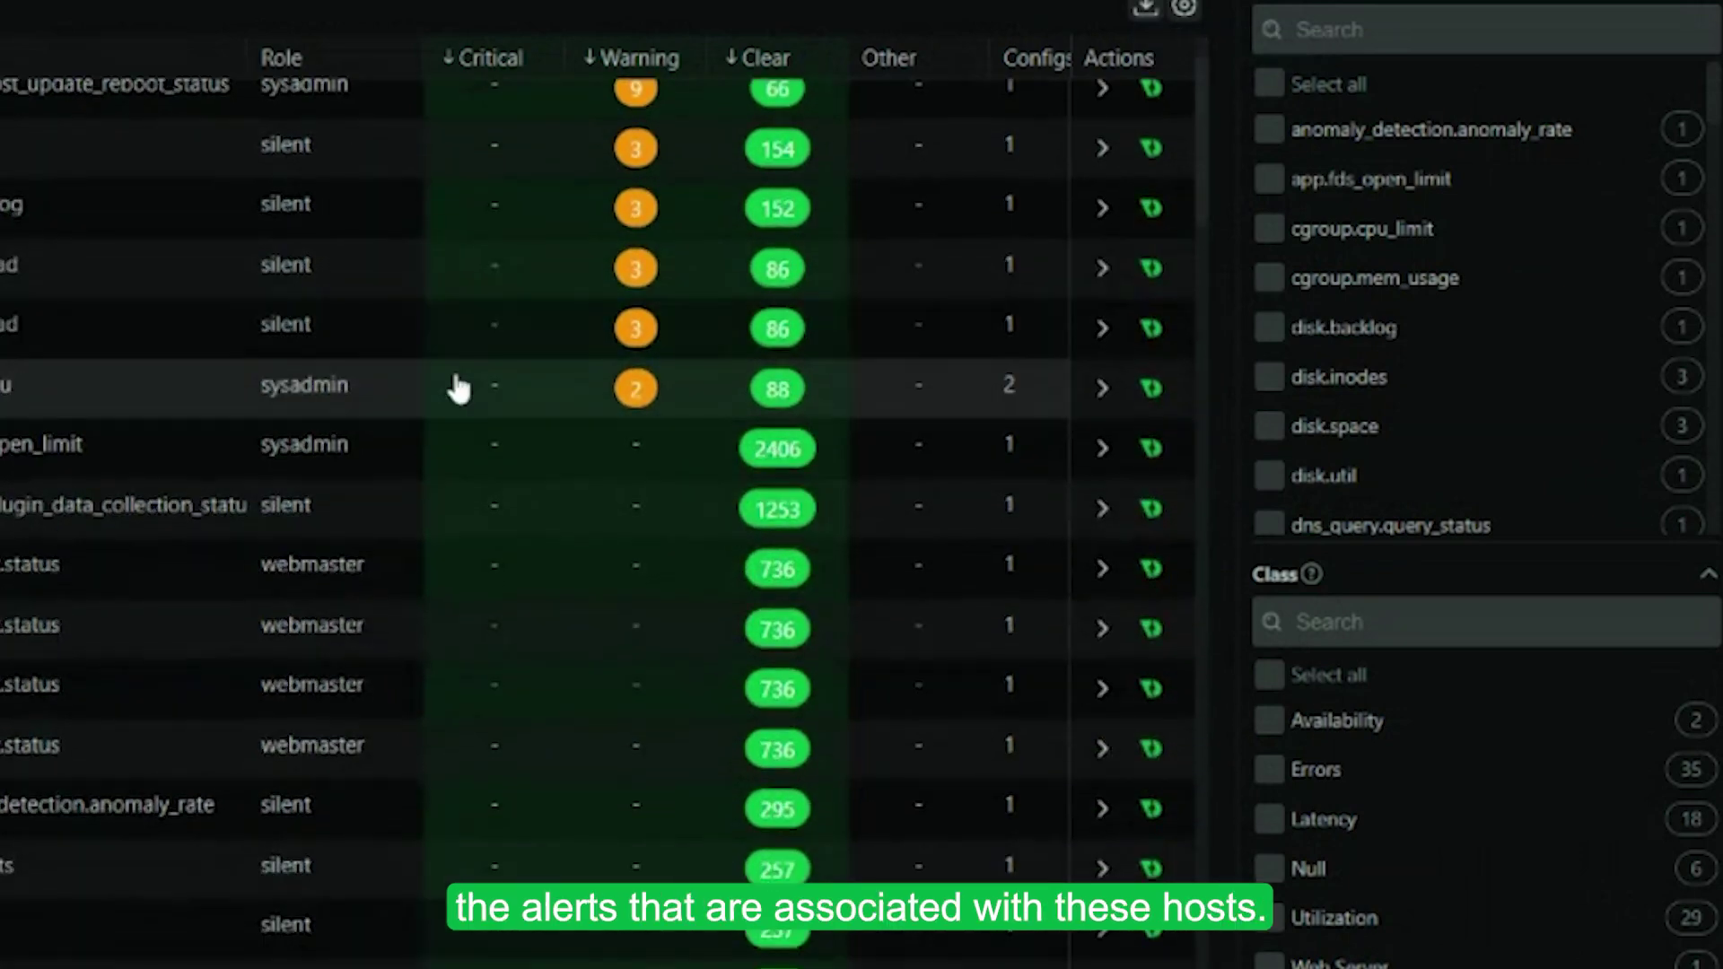
pyautogui.scroll(-5, 458, 386)
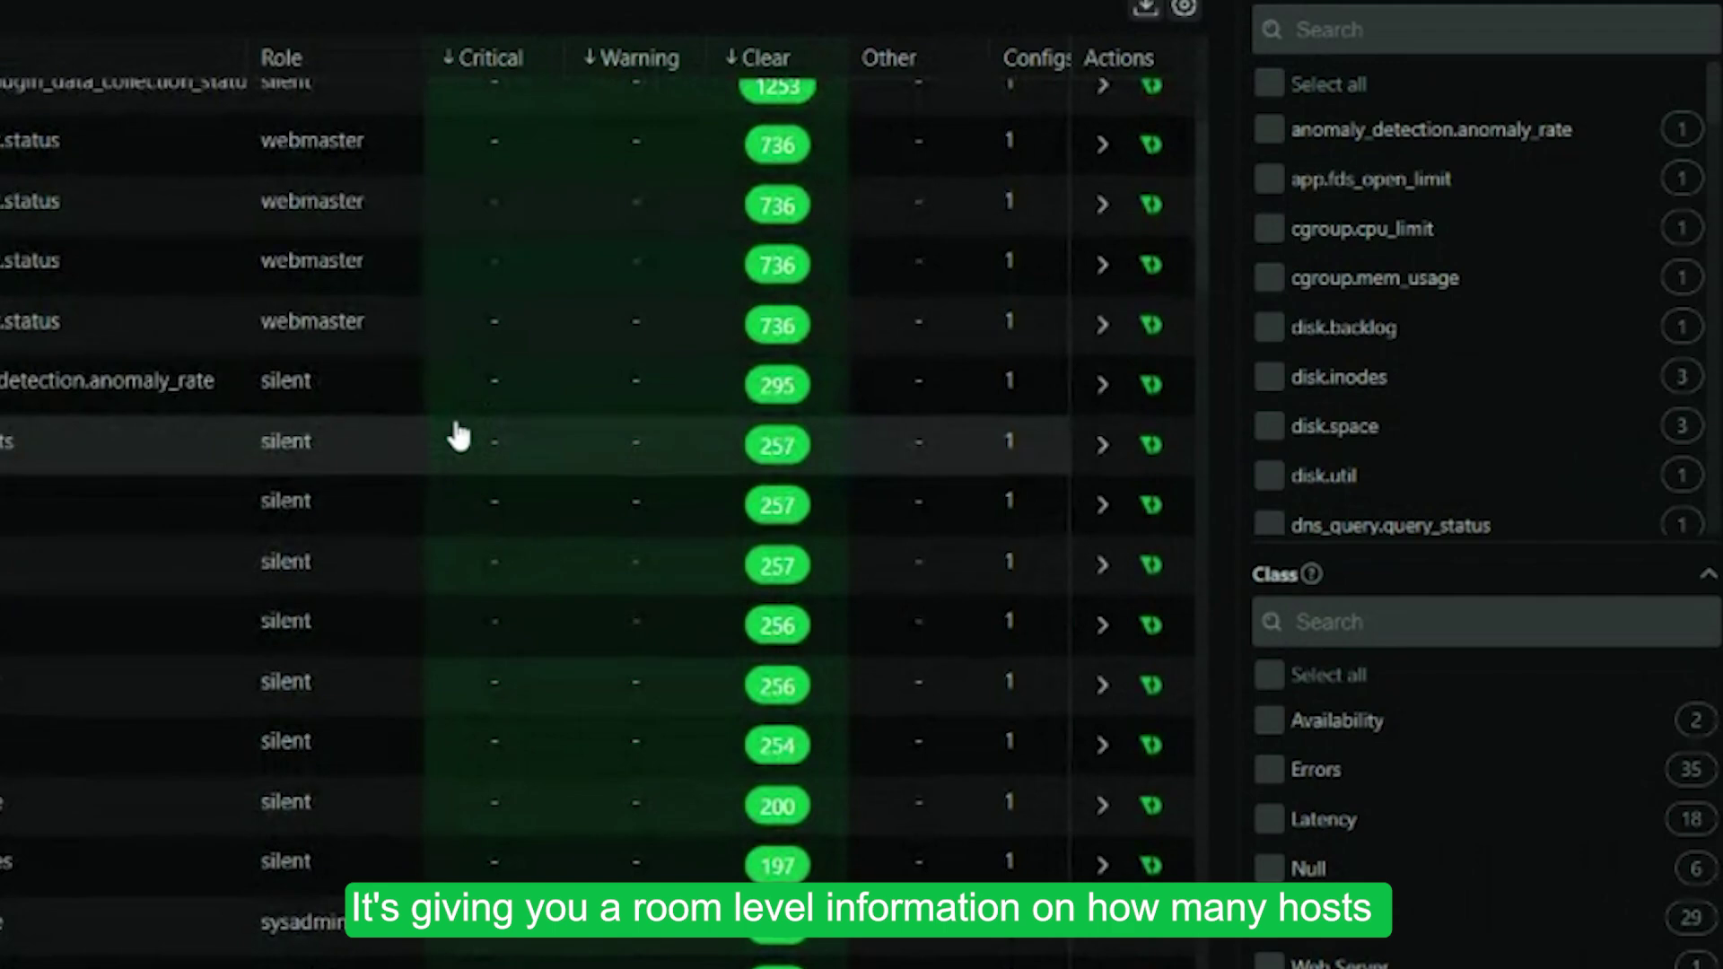
pyautogui.scroll(6, 459, 437)
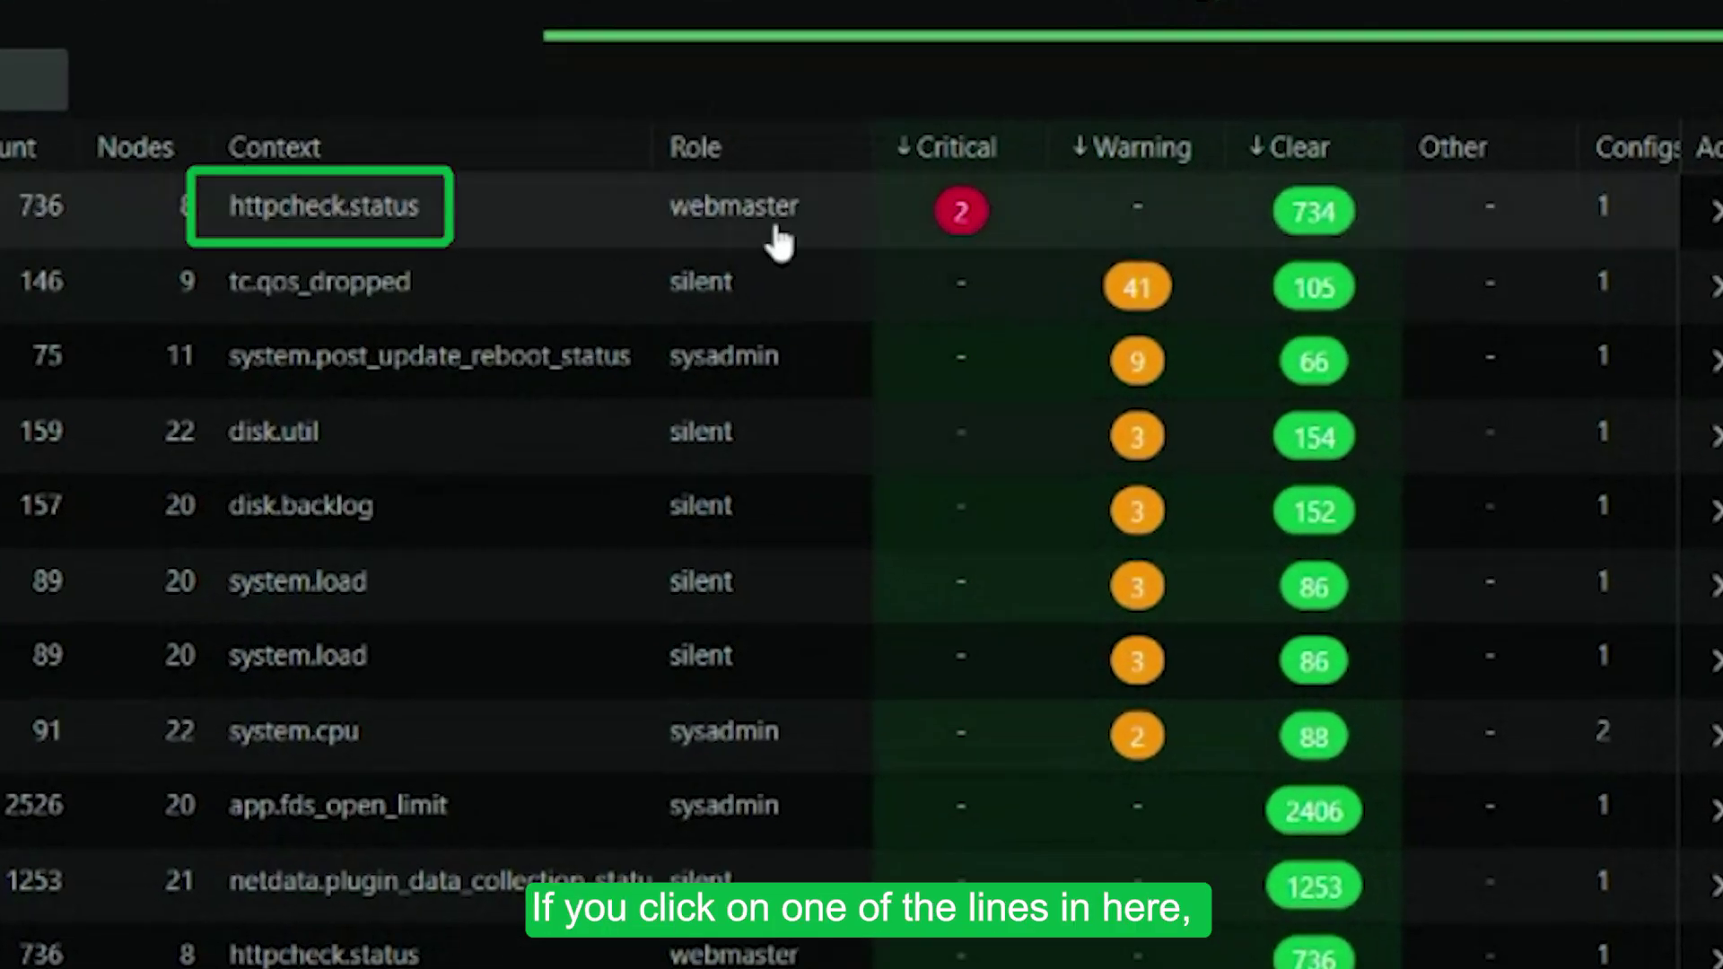
pyautogui.click(405, 212)
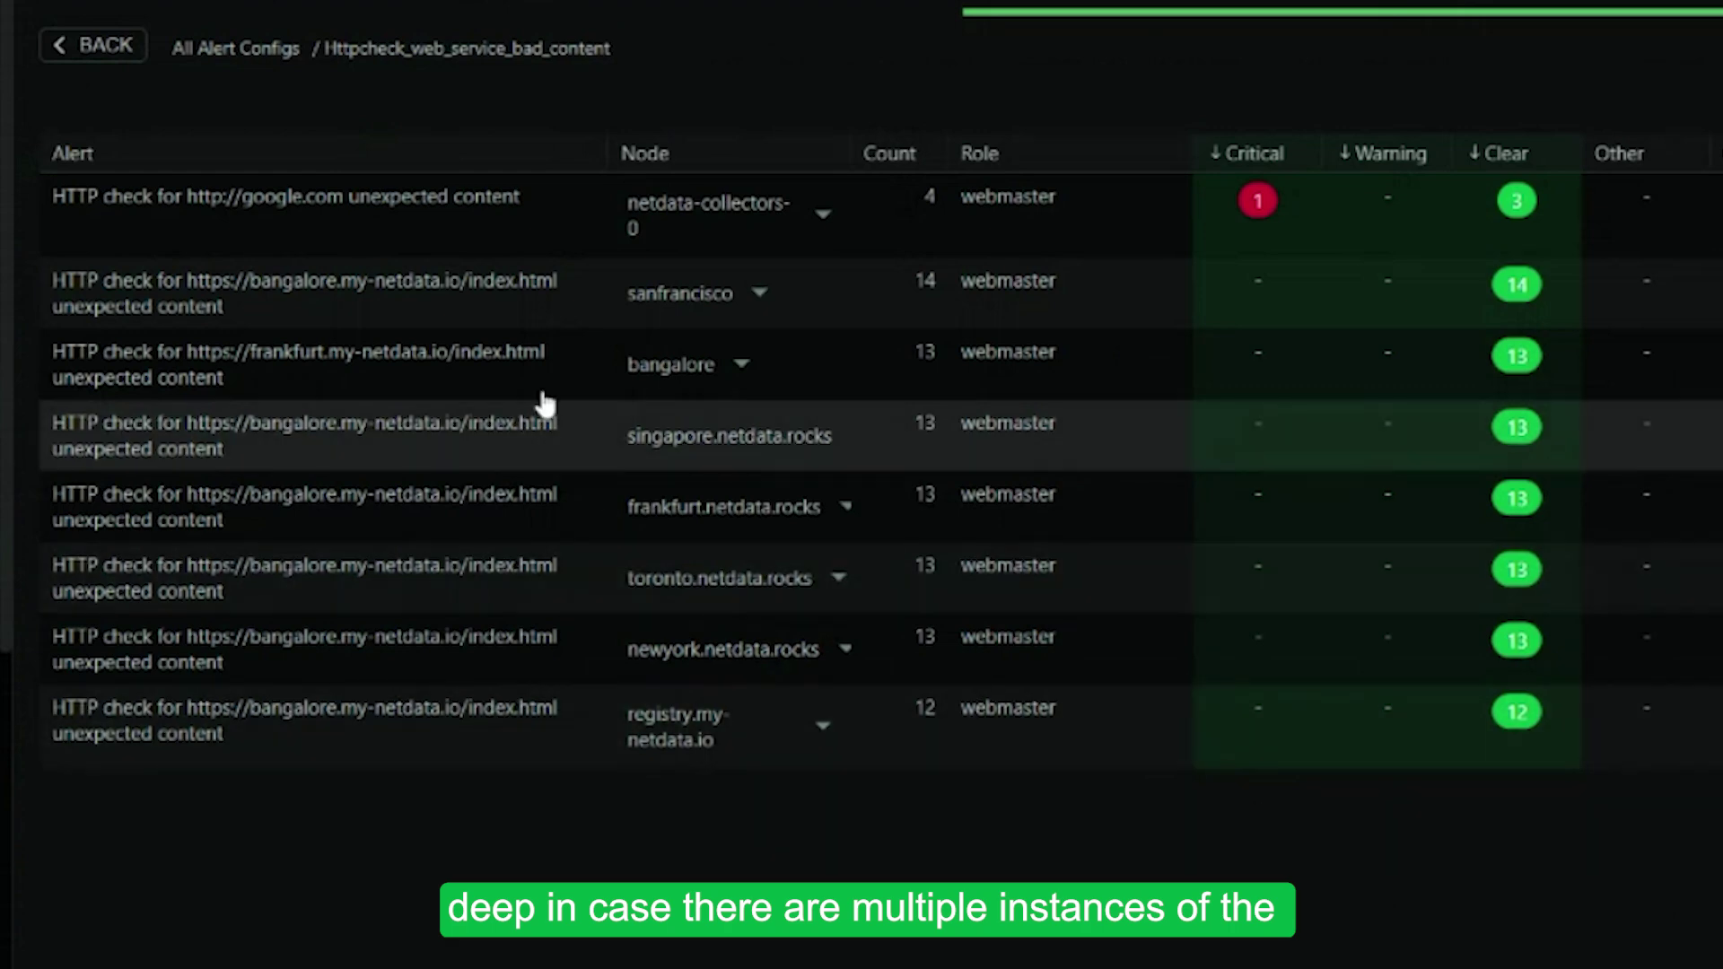
pyautogui.click(452, 211)
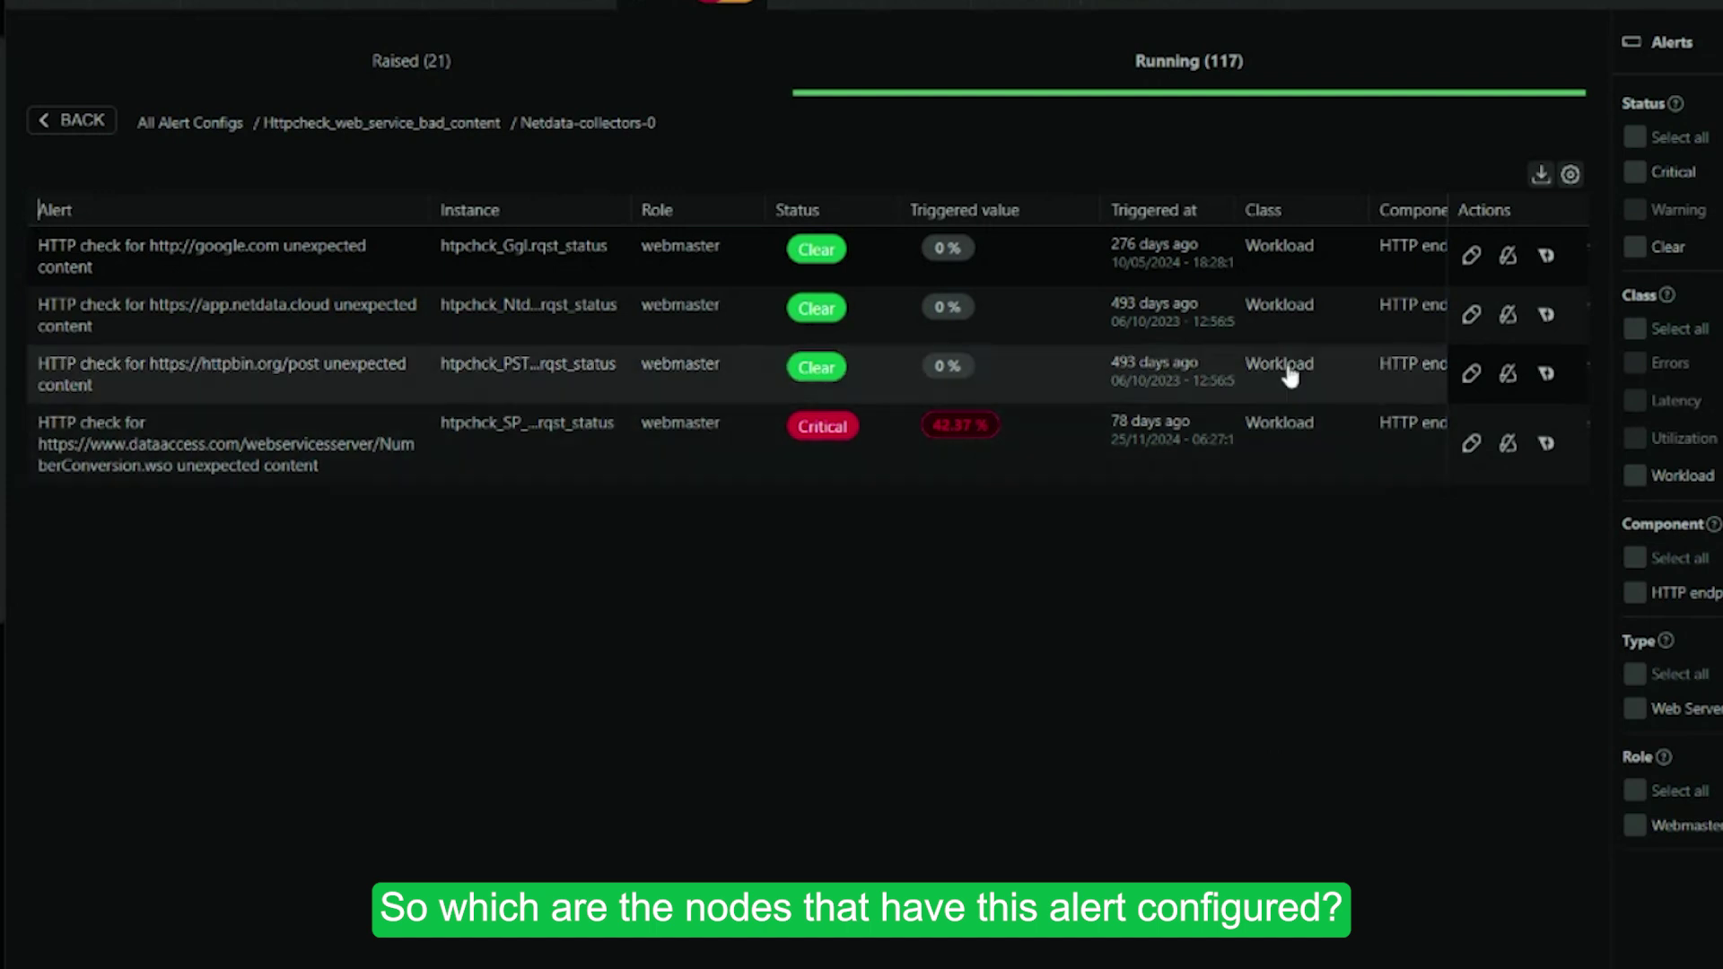
pyautogui.hscroll(2, 1257, 350)
pyautogui.hscroll(-2, 1257, 350)
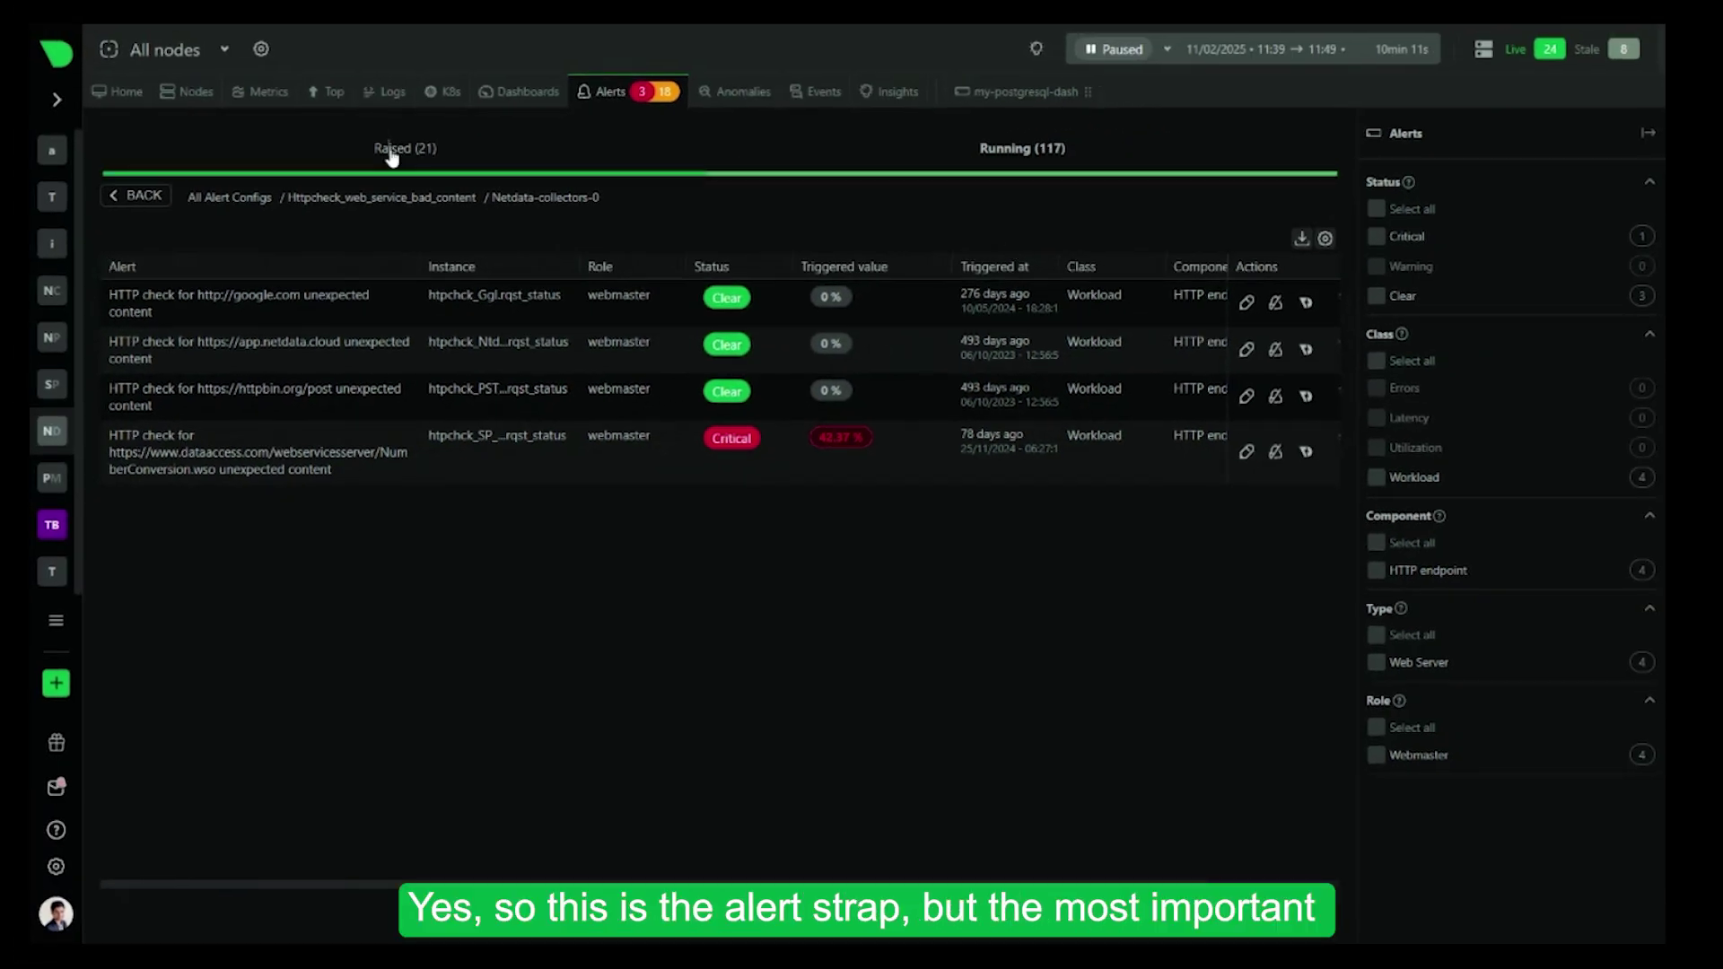
pyautogui.click(391, 151)
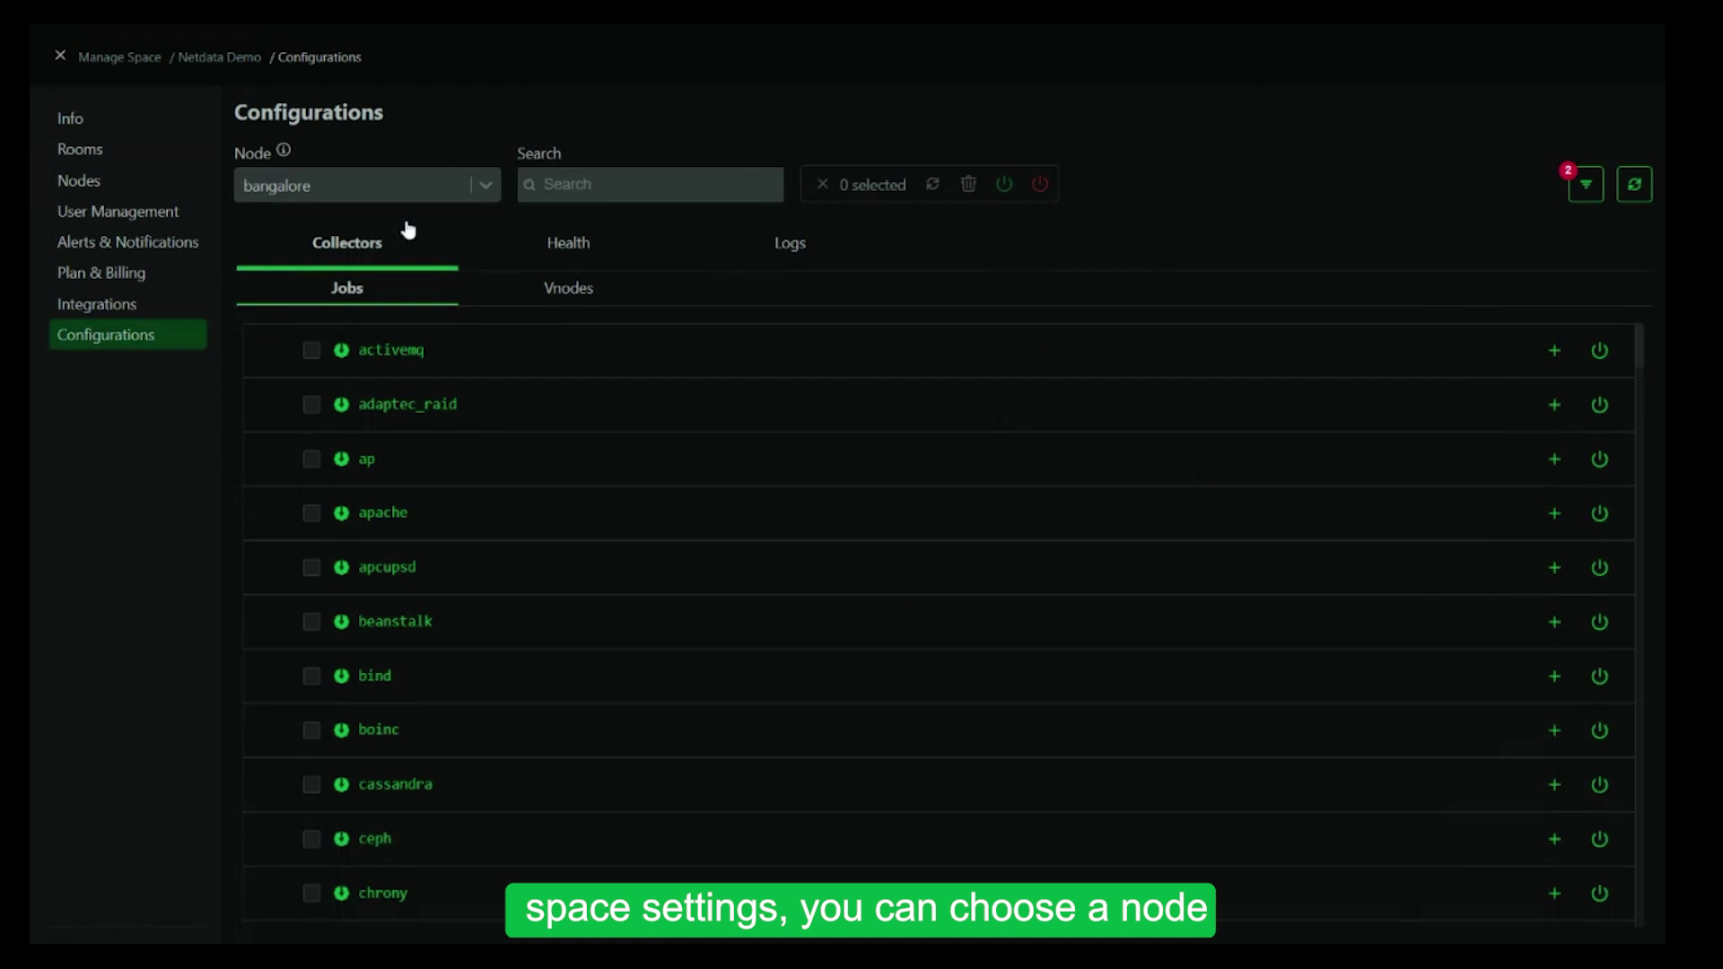
# Show the health alert configurations for the bangalore node and check which other nodes can be chosen
pyautogui.click(541, 241)
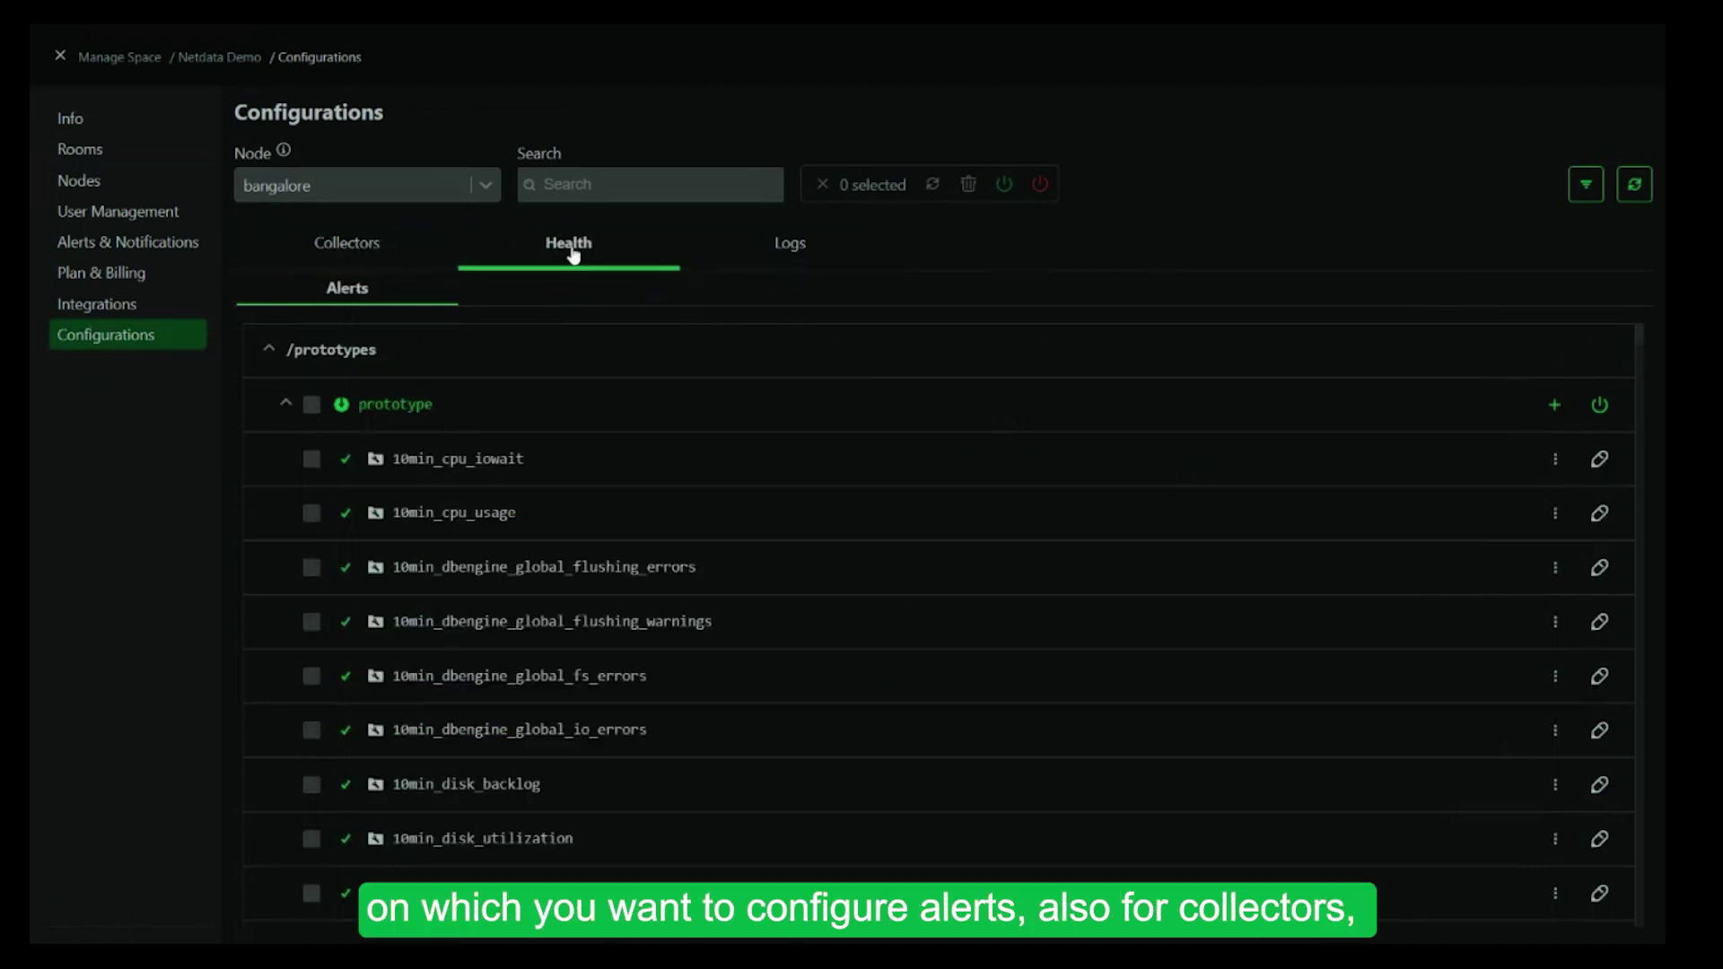
pyautogui.click(495, 194)
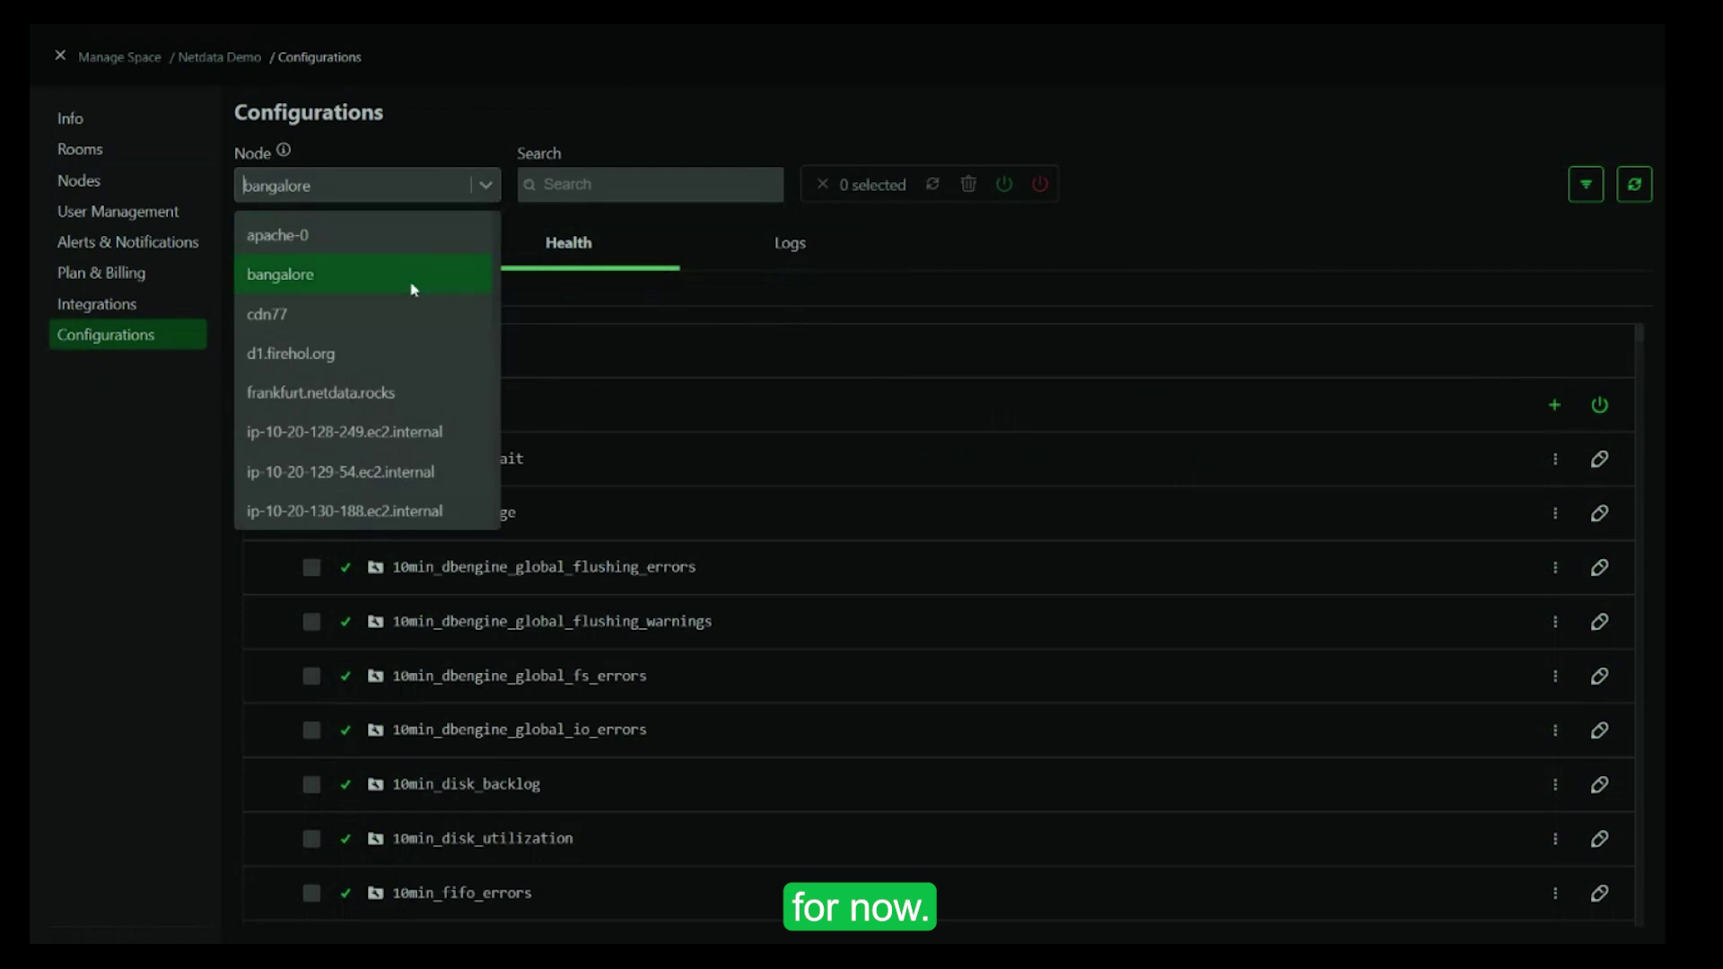
pyautogui.click(482, 184)
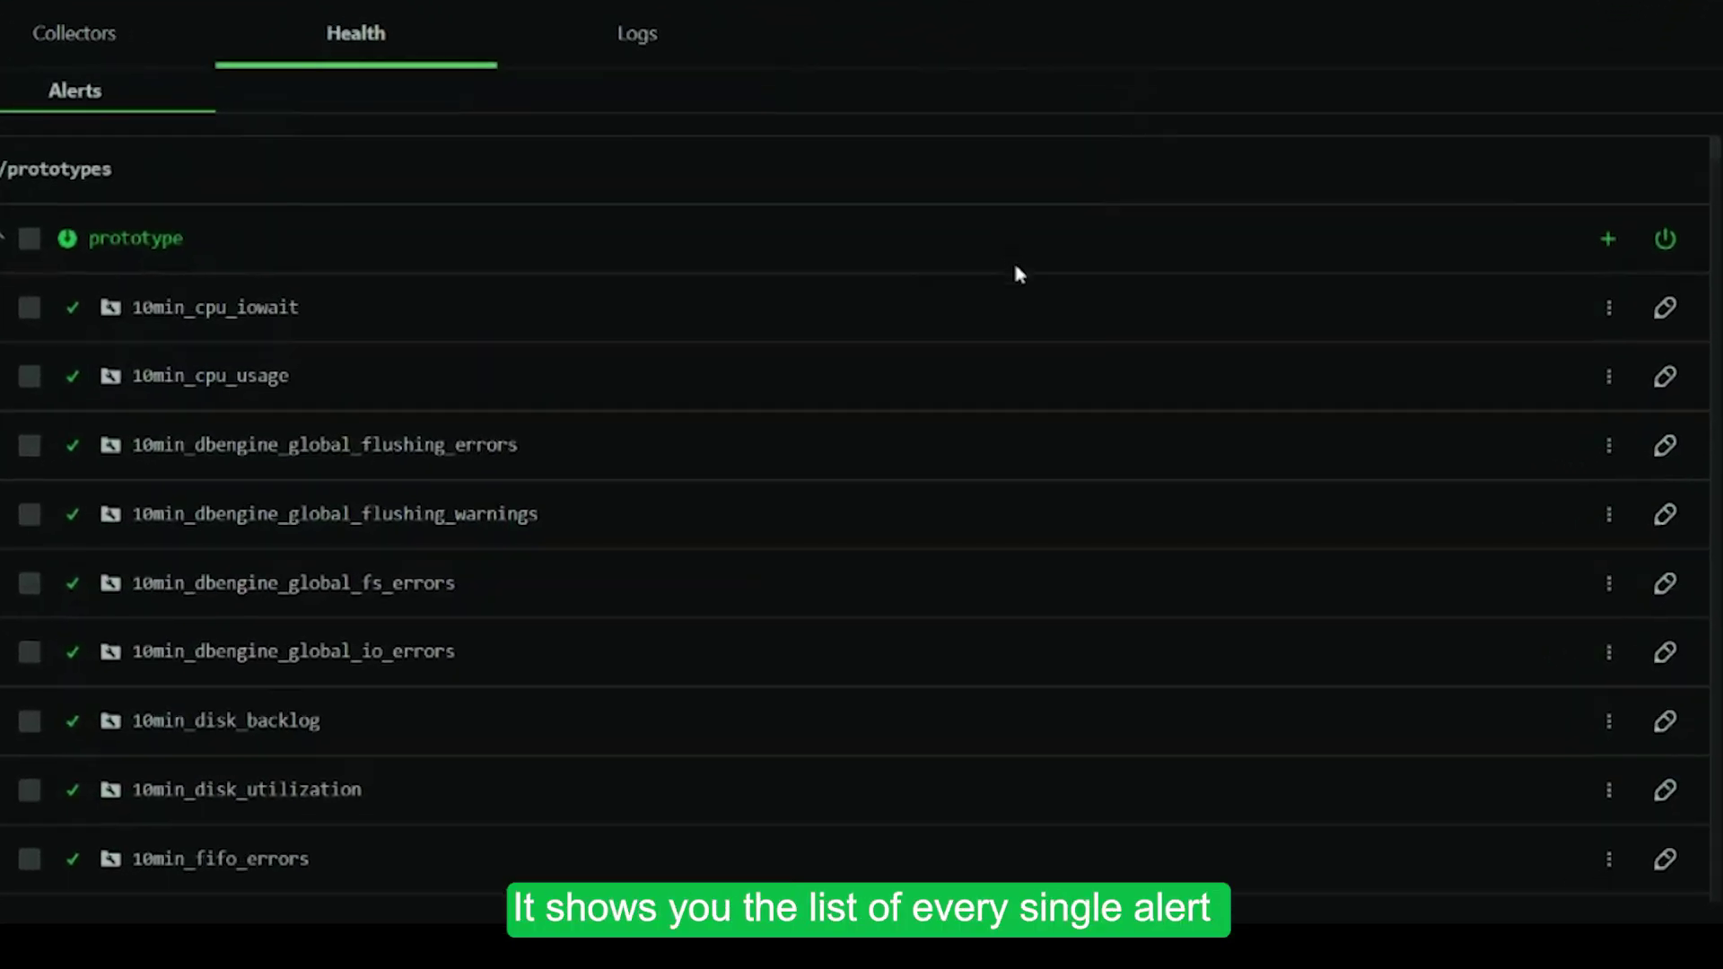
# Browse the alert prototypes configured on bangalore and check the source type of 10min_cpu_iowait
pyautogui.scroll(-20, 685, 539)
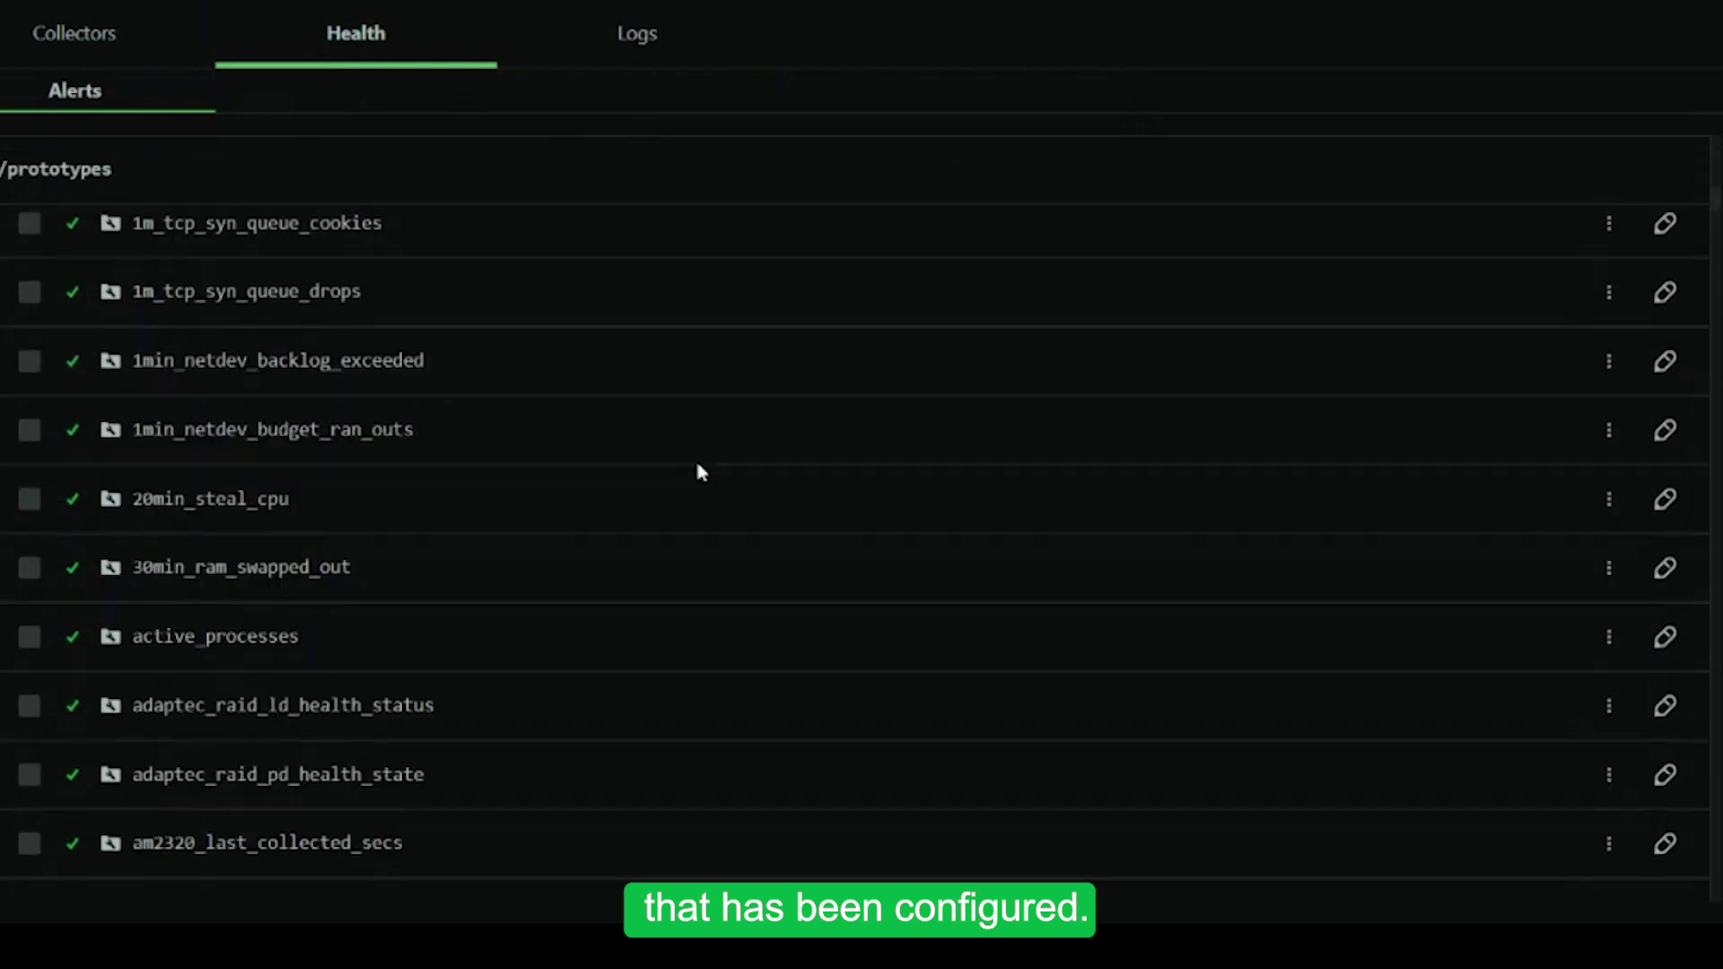
pyautogui.scroll(-10, 705, 461)
pyautogui.scroll(20, 706, 461)
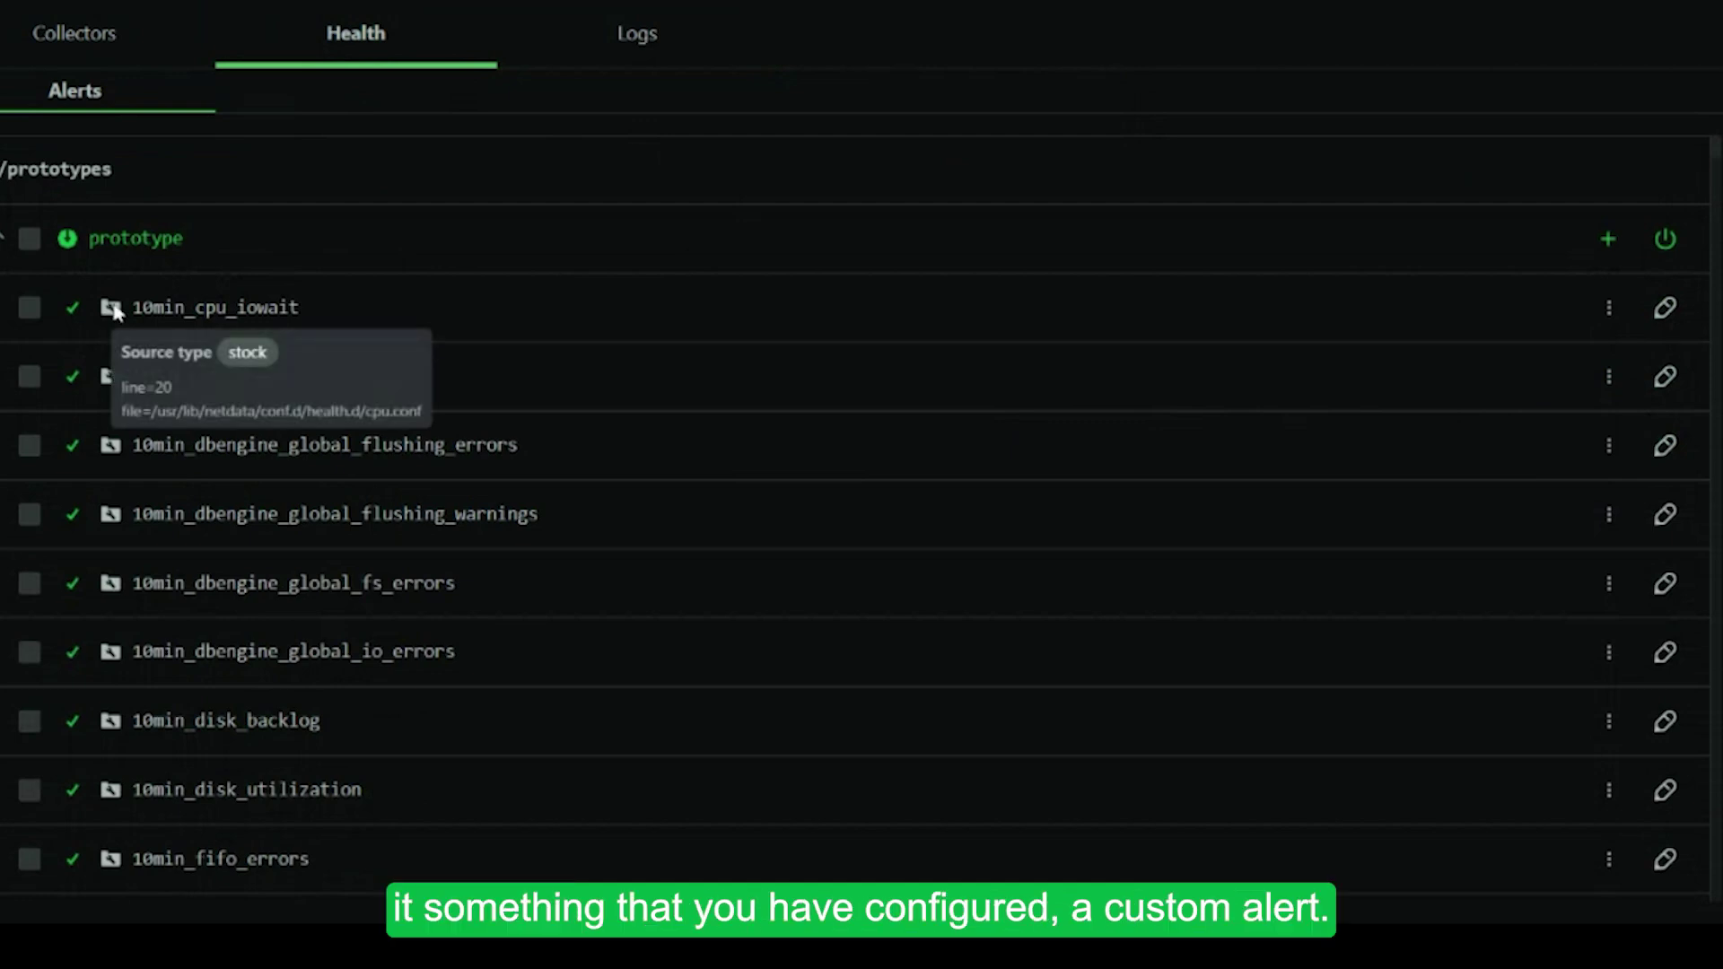
pyautogui.scroll(-9, 135, 375)
pyautogui.scroll(-3, 133, 370)
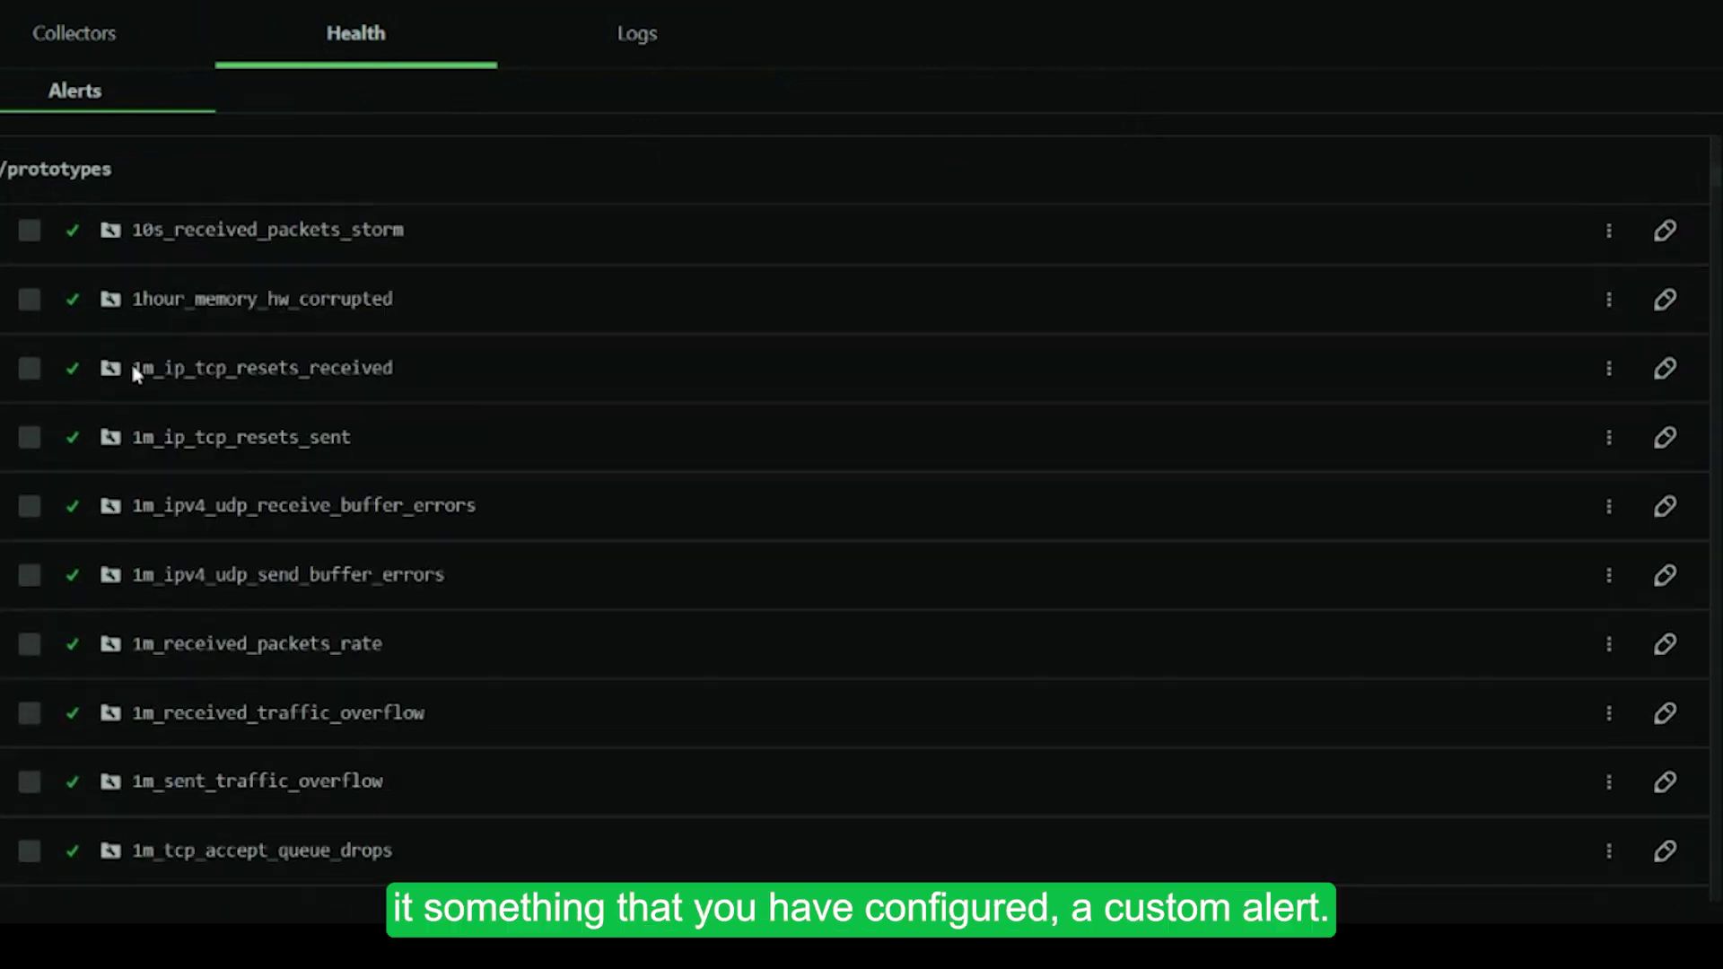
pyautogui.scroll(15, 133, 370)
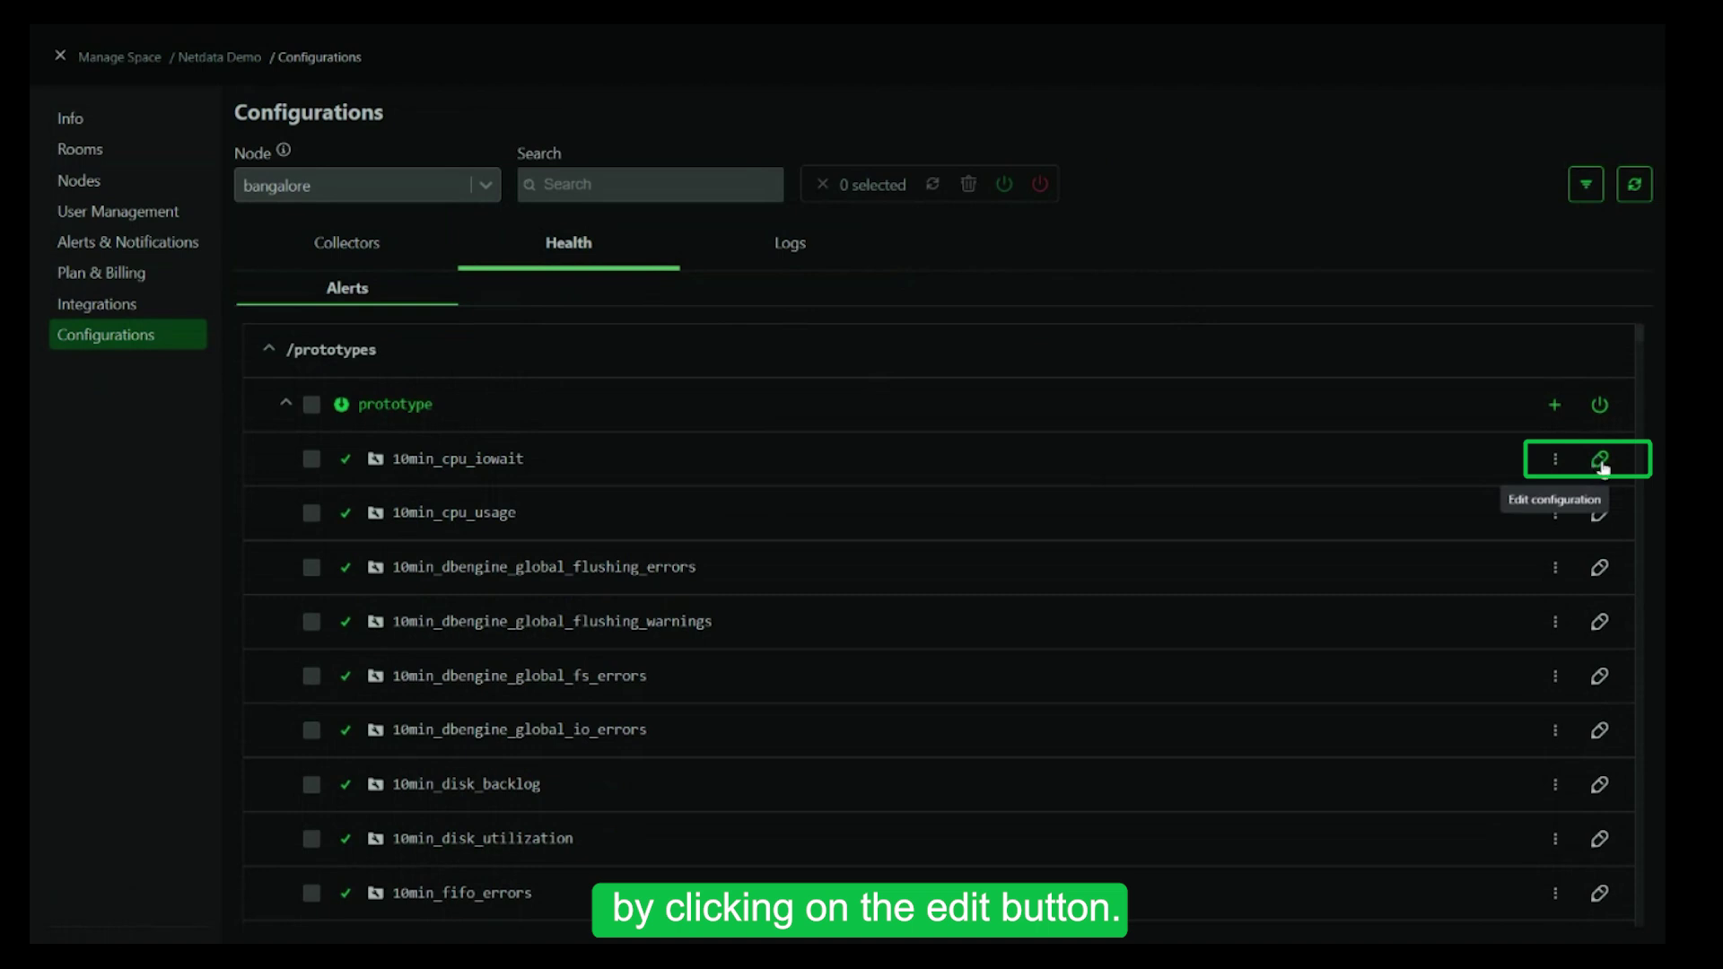
# Open the 10min_cpu_iowait alert configuration on bangalore and examine its match, value, trigger and action settings
pyautogui.click(1599, 459)
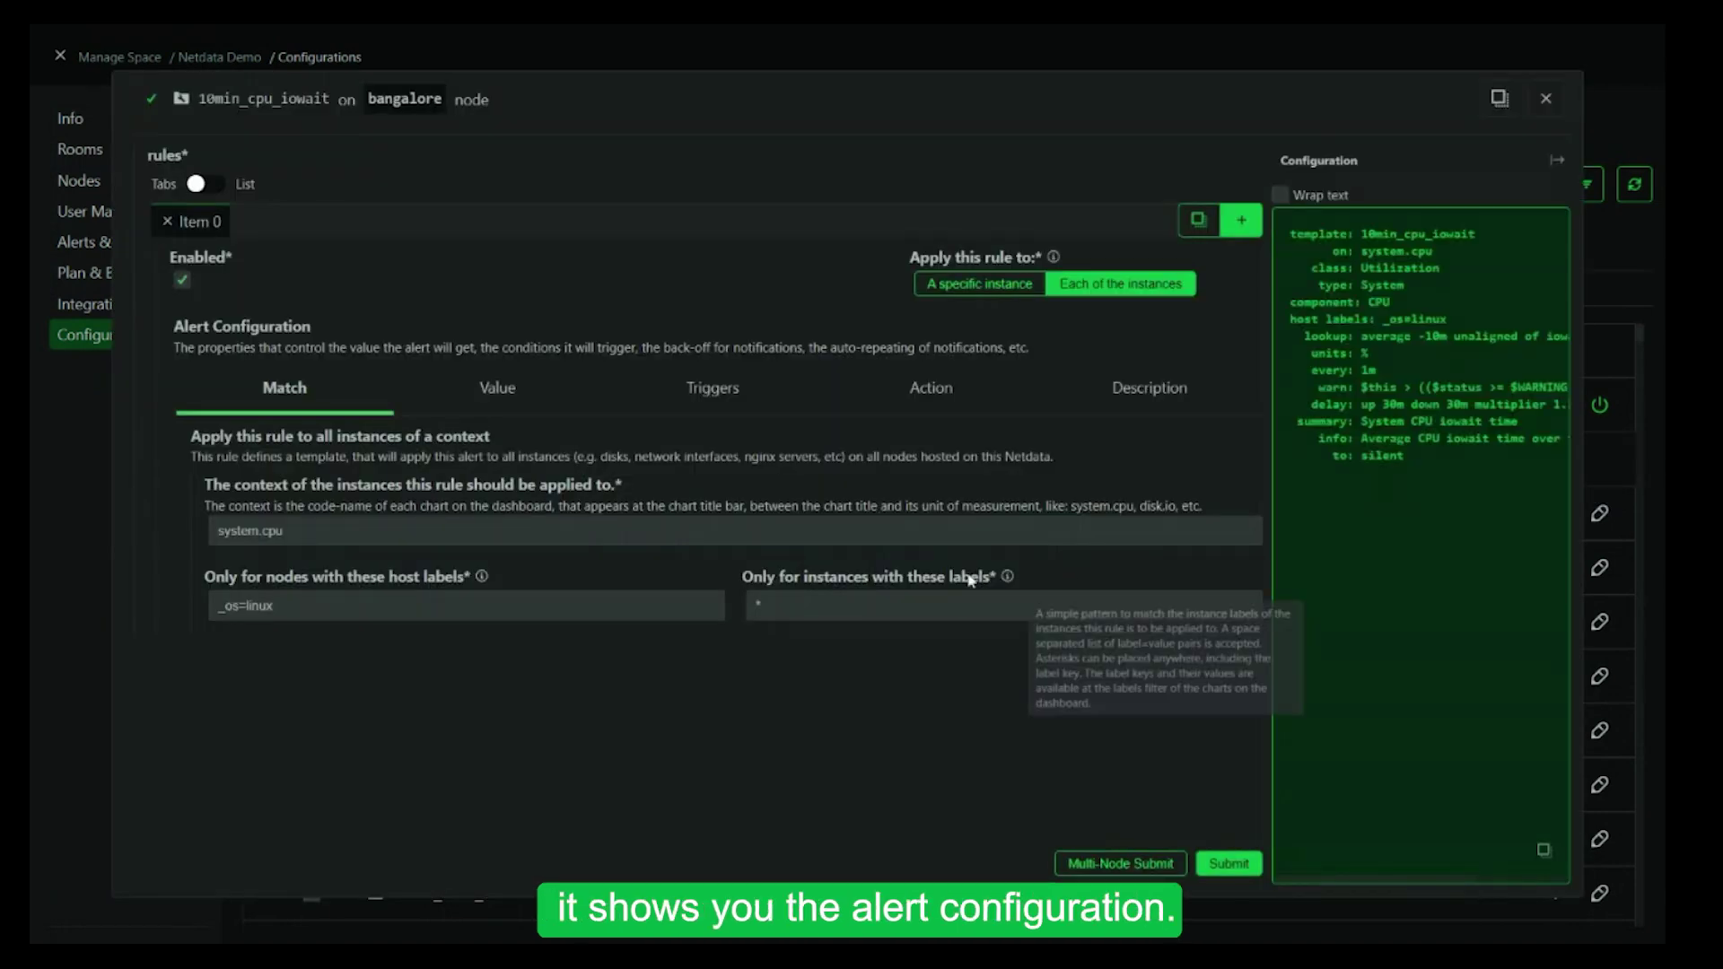
pyautogui.click(527, 392)
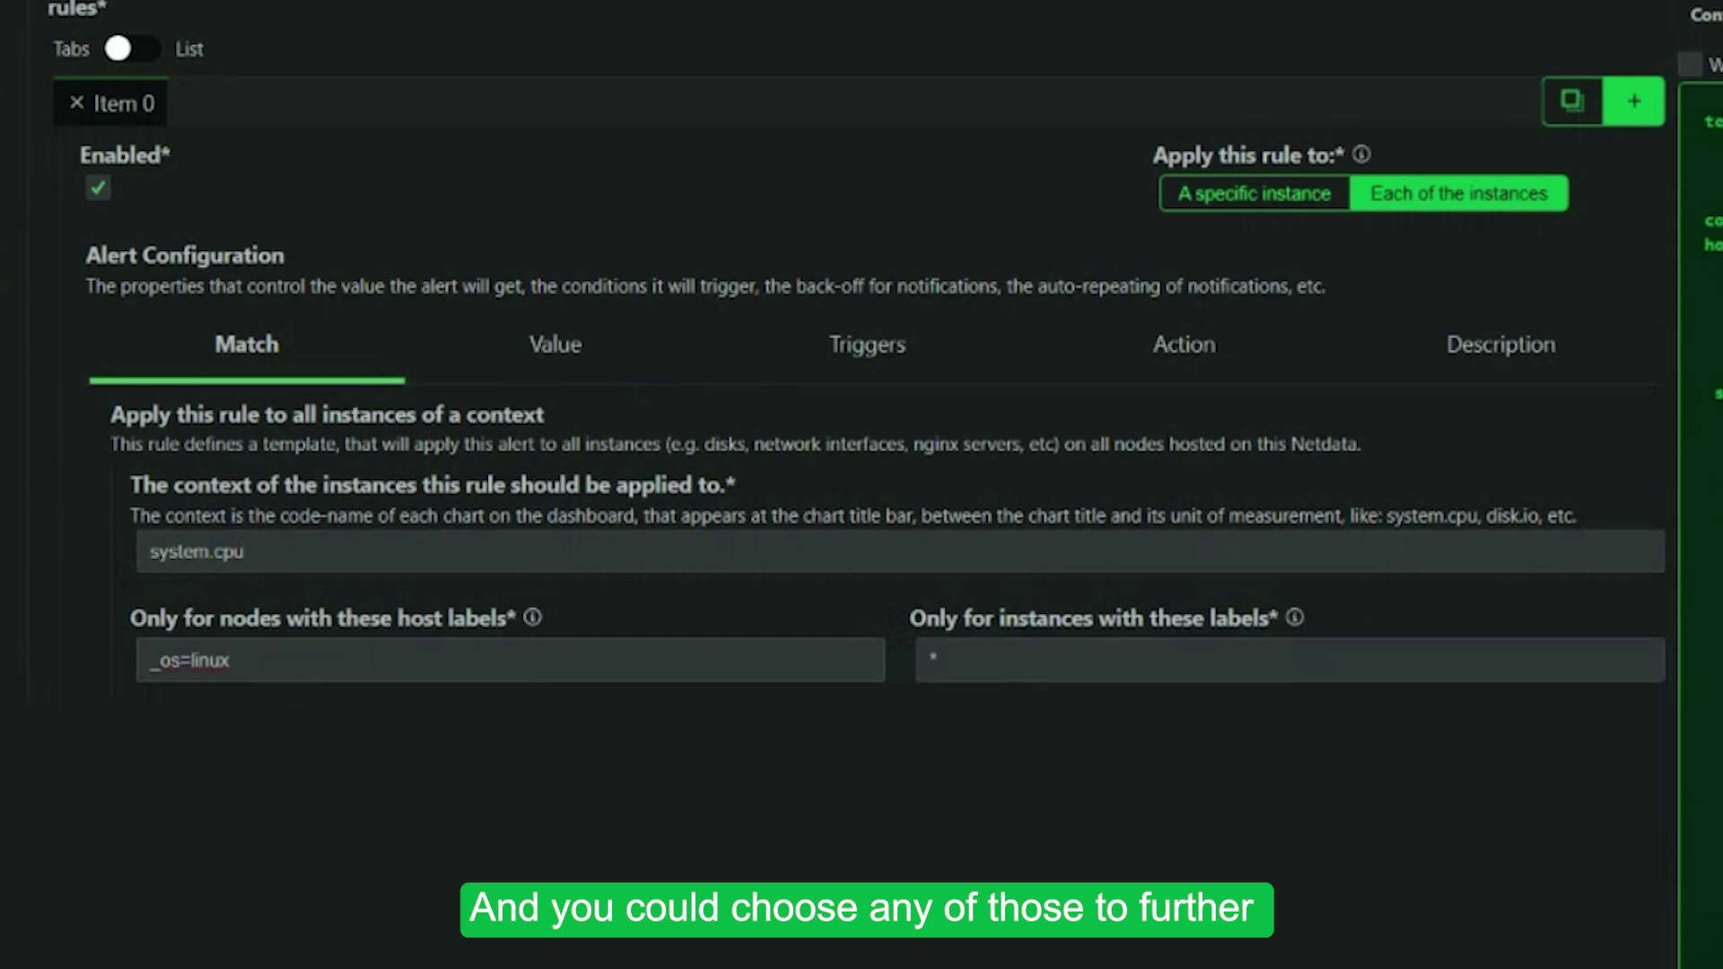
pyautogui.click(951, 659)
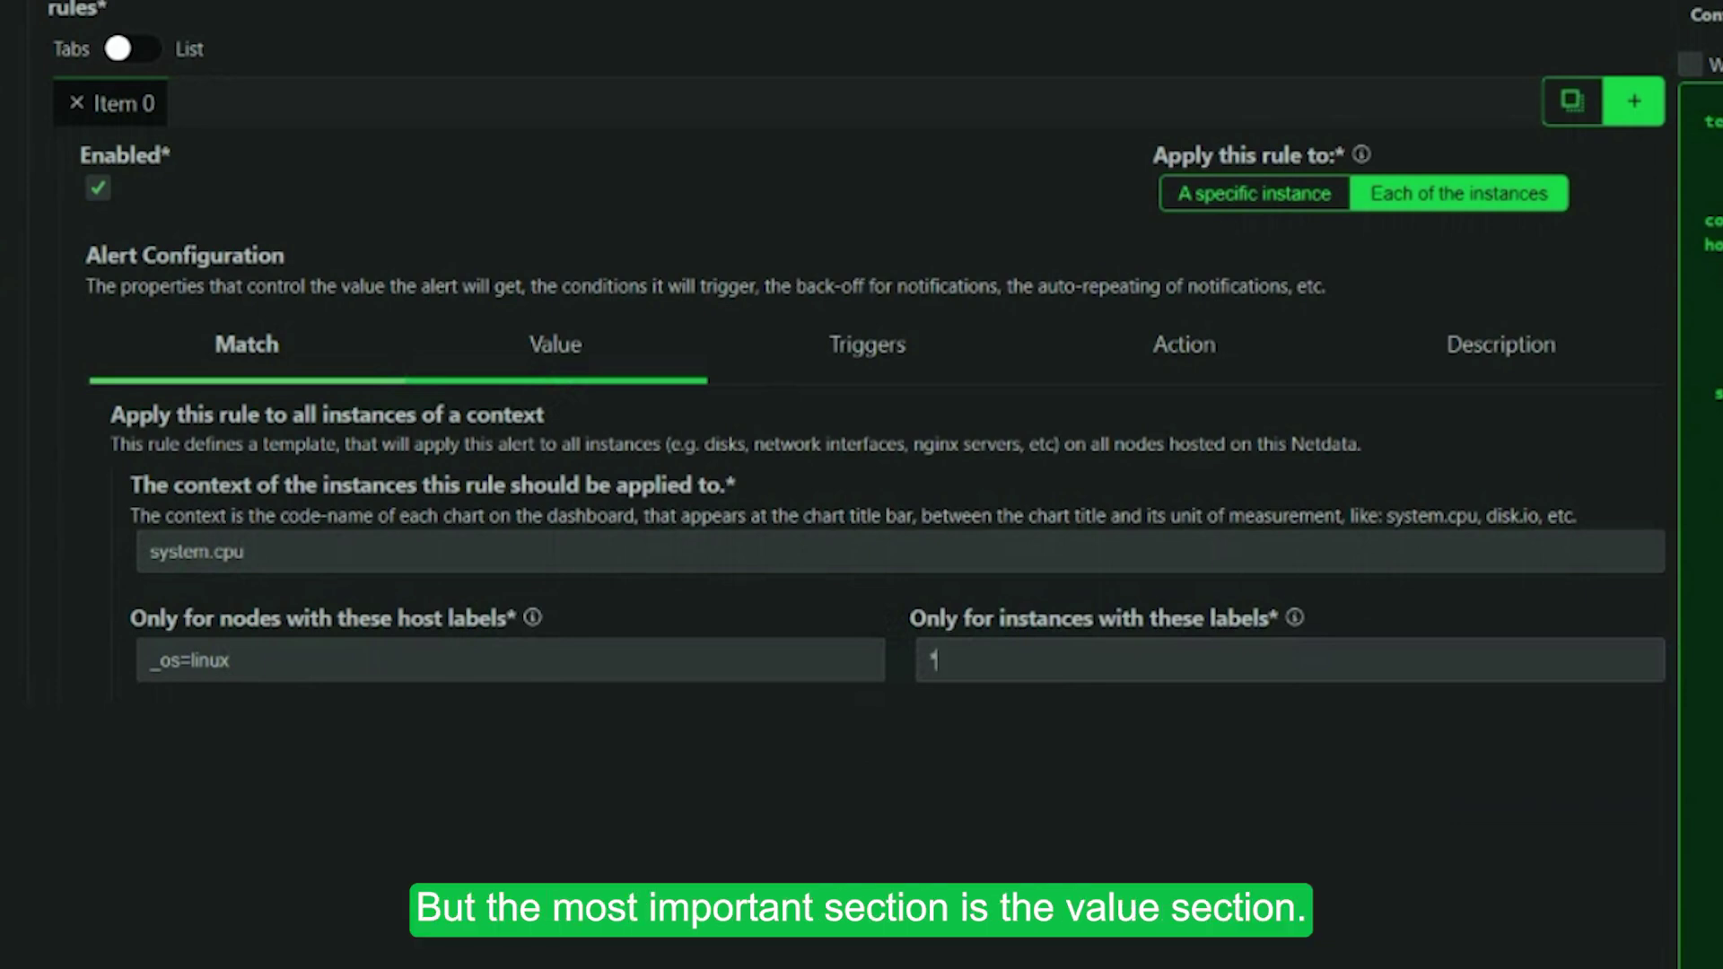
pyautogui.click(565, 346)
pyautogui.scroll(-1, 978, 541)
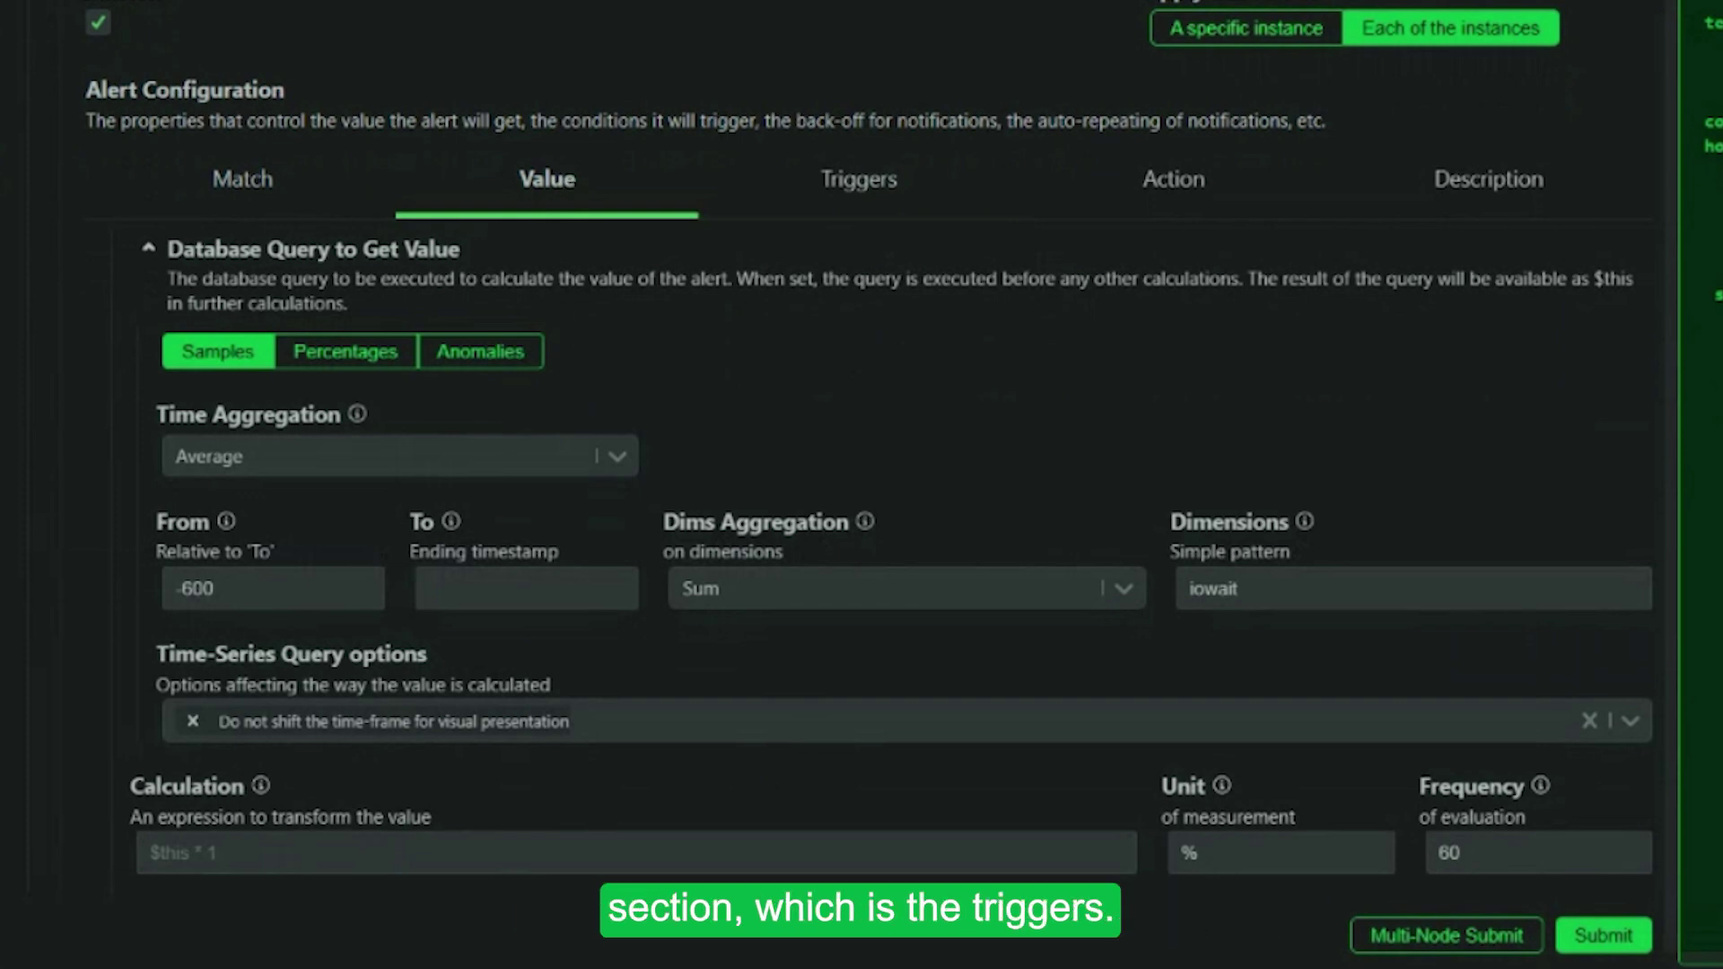
pyautogui.click(859, 180)
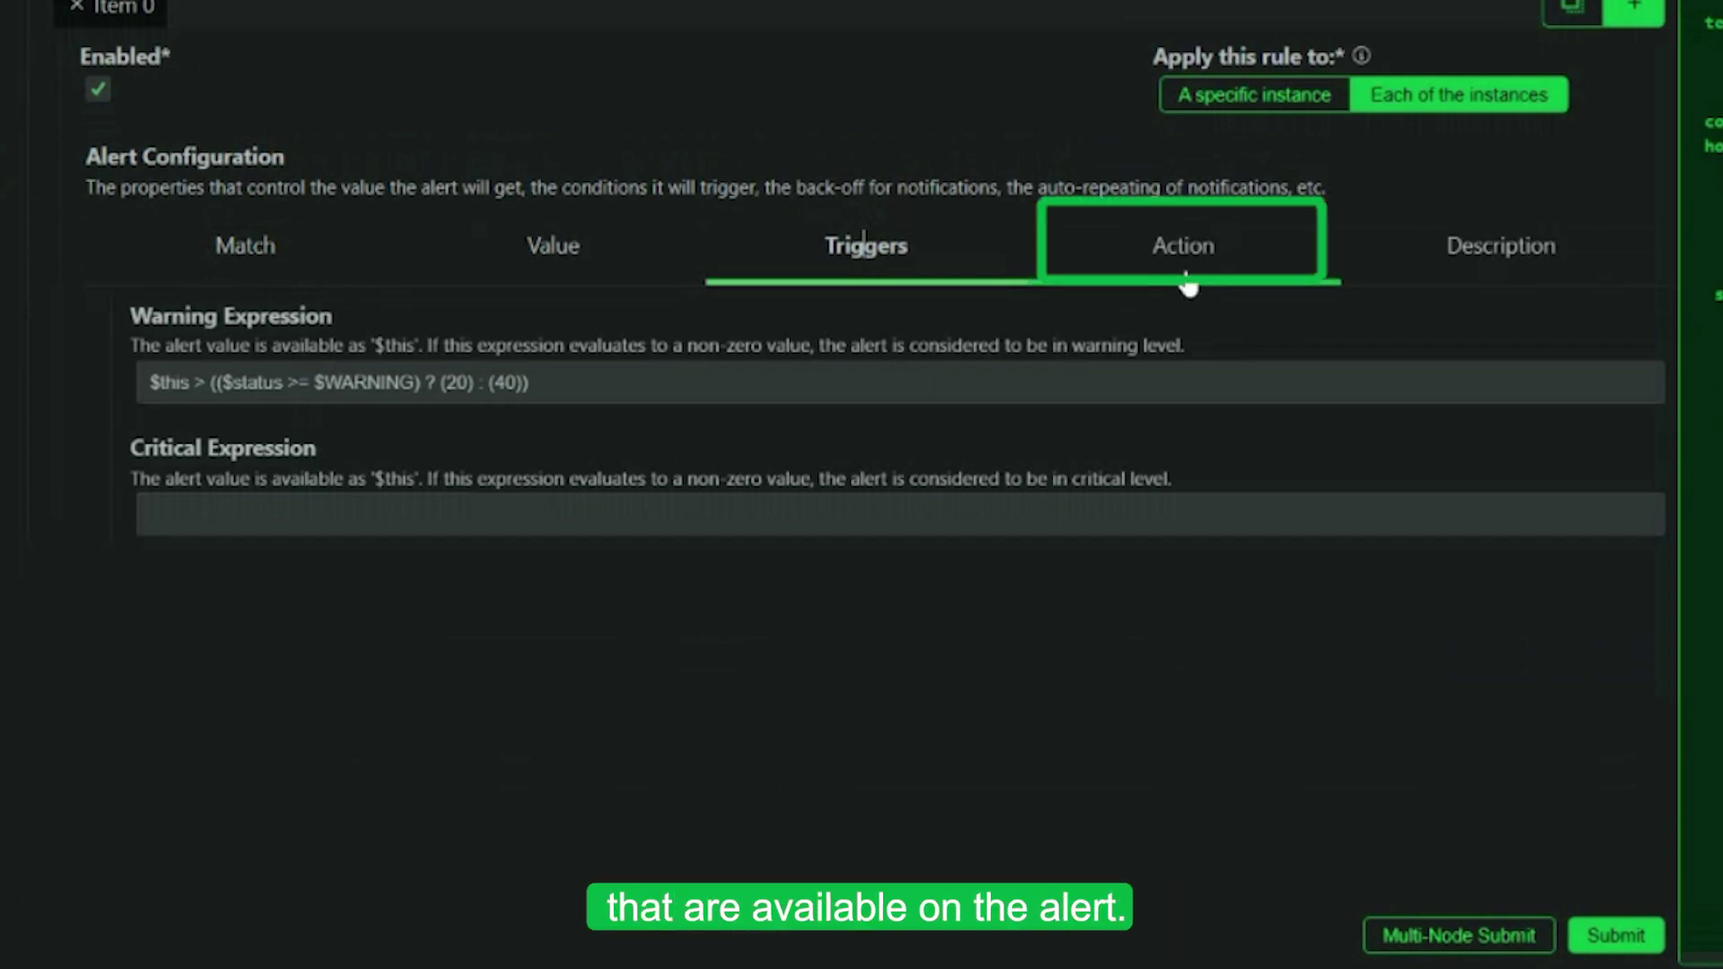
pyautogui.click(1183, 245)
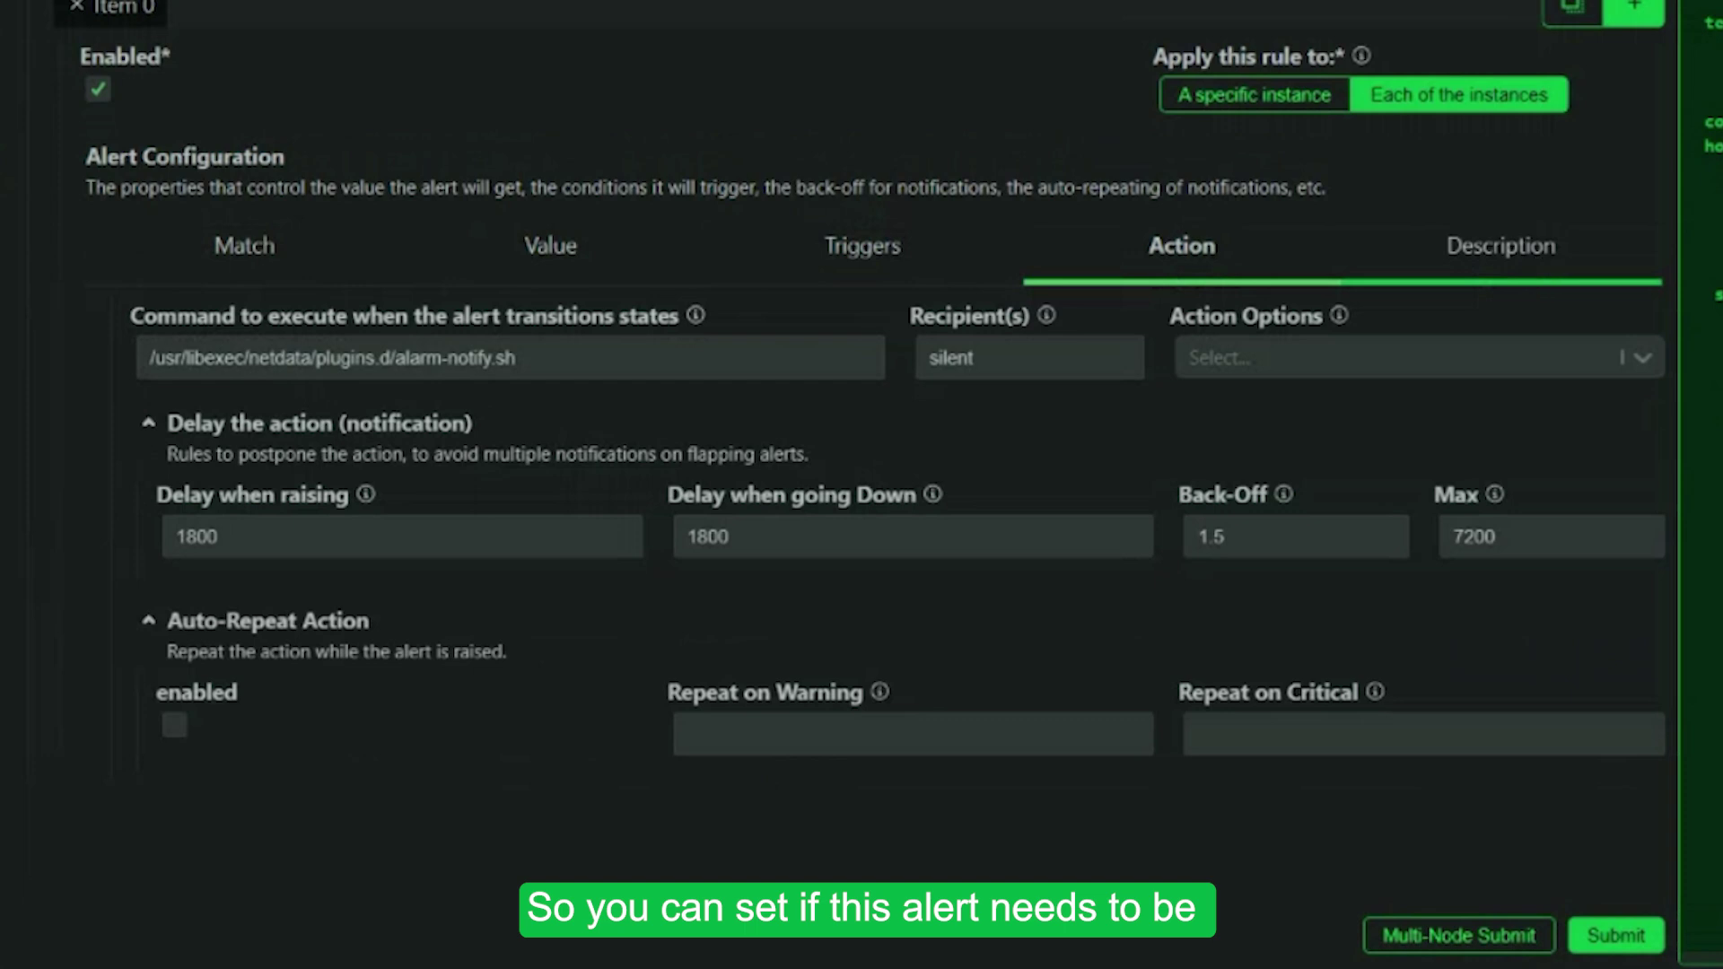
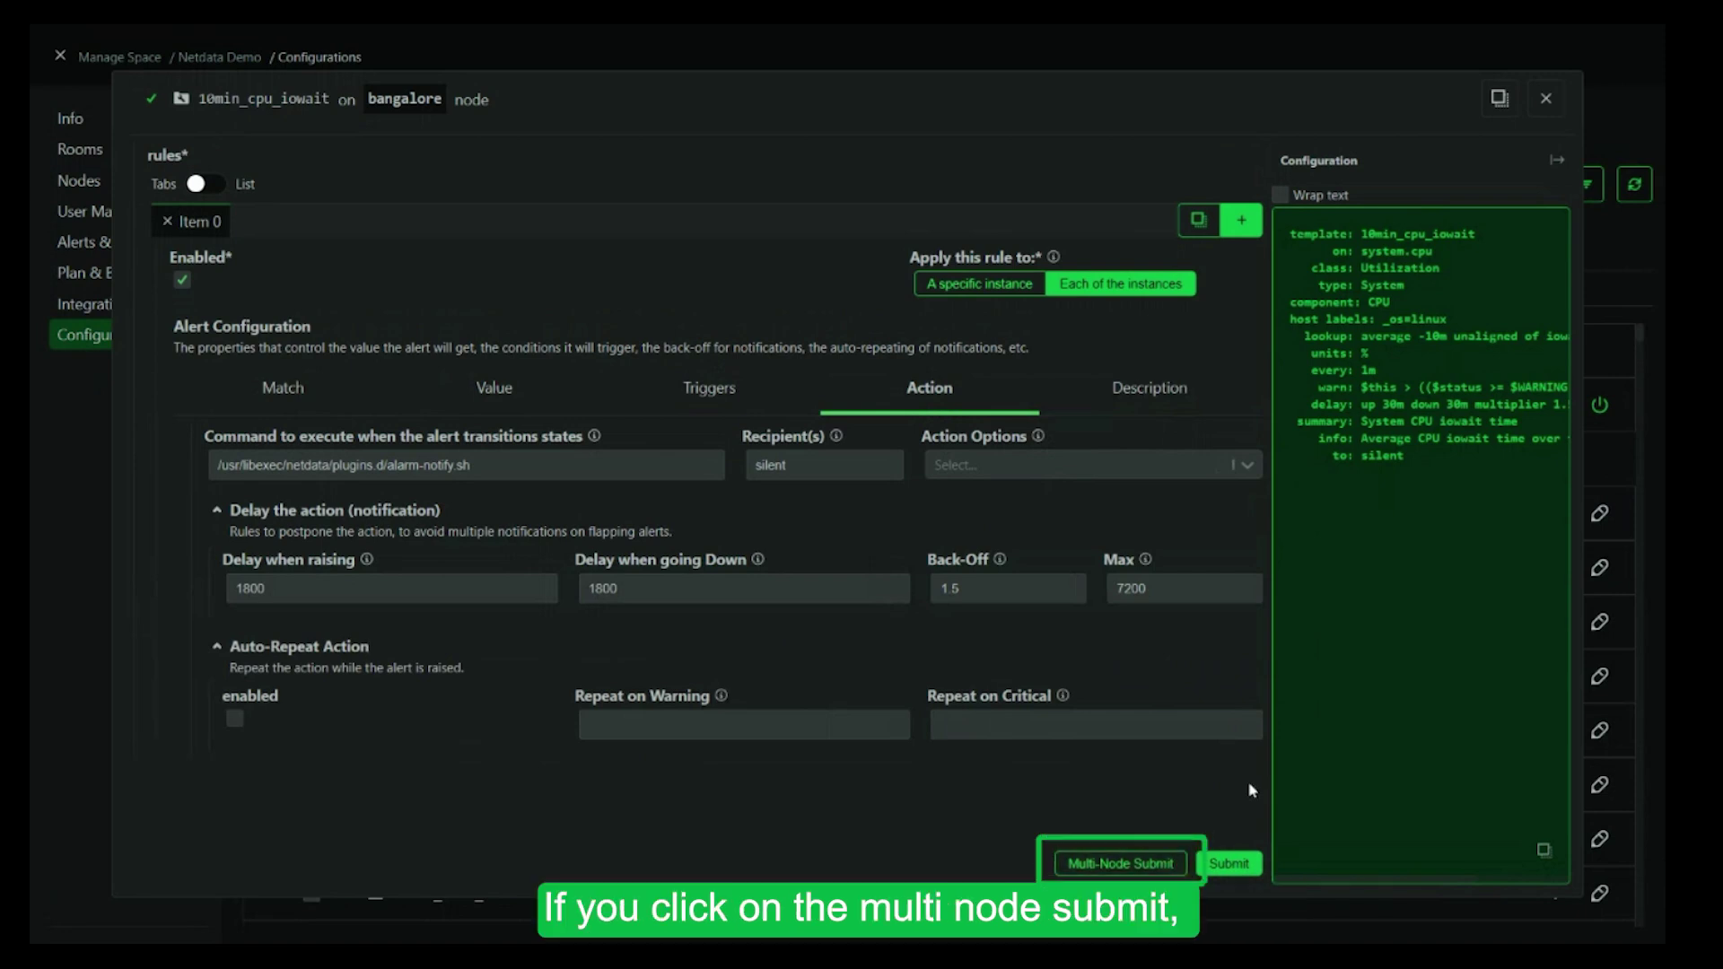
# Start a multi-node submission of the 10min_cpu_iowait alert, adding cdn77 and frankfurt.netdata.rocks to the selected bangalore node
pyautogui.click(1120, 863)
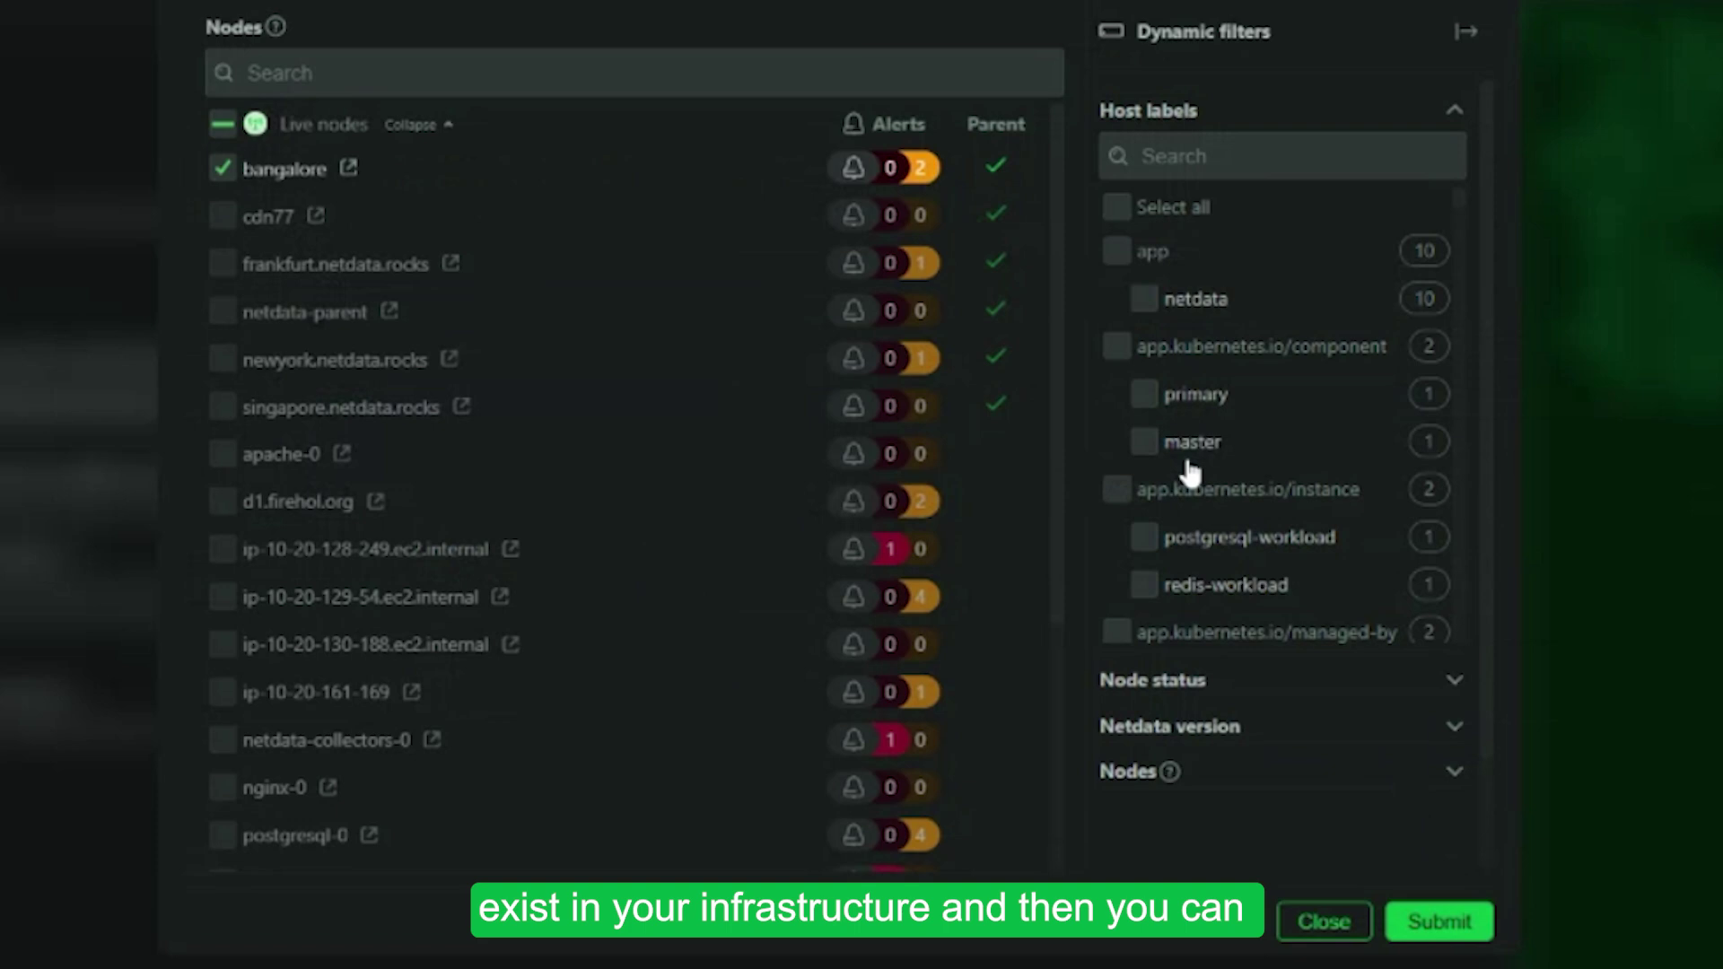
pyautogui.click(222, 215)
pyautogui.click(221, 263)
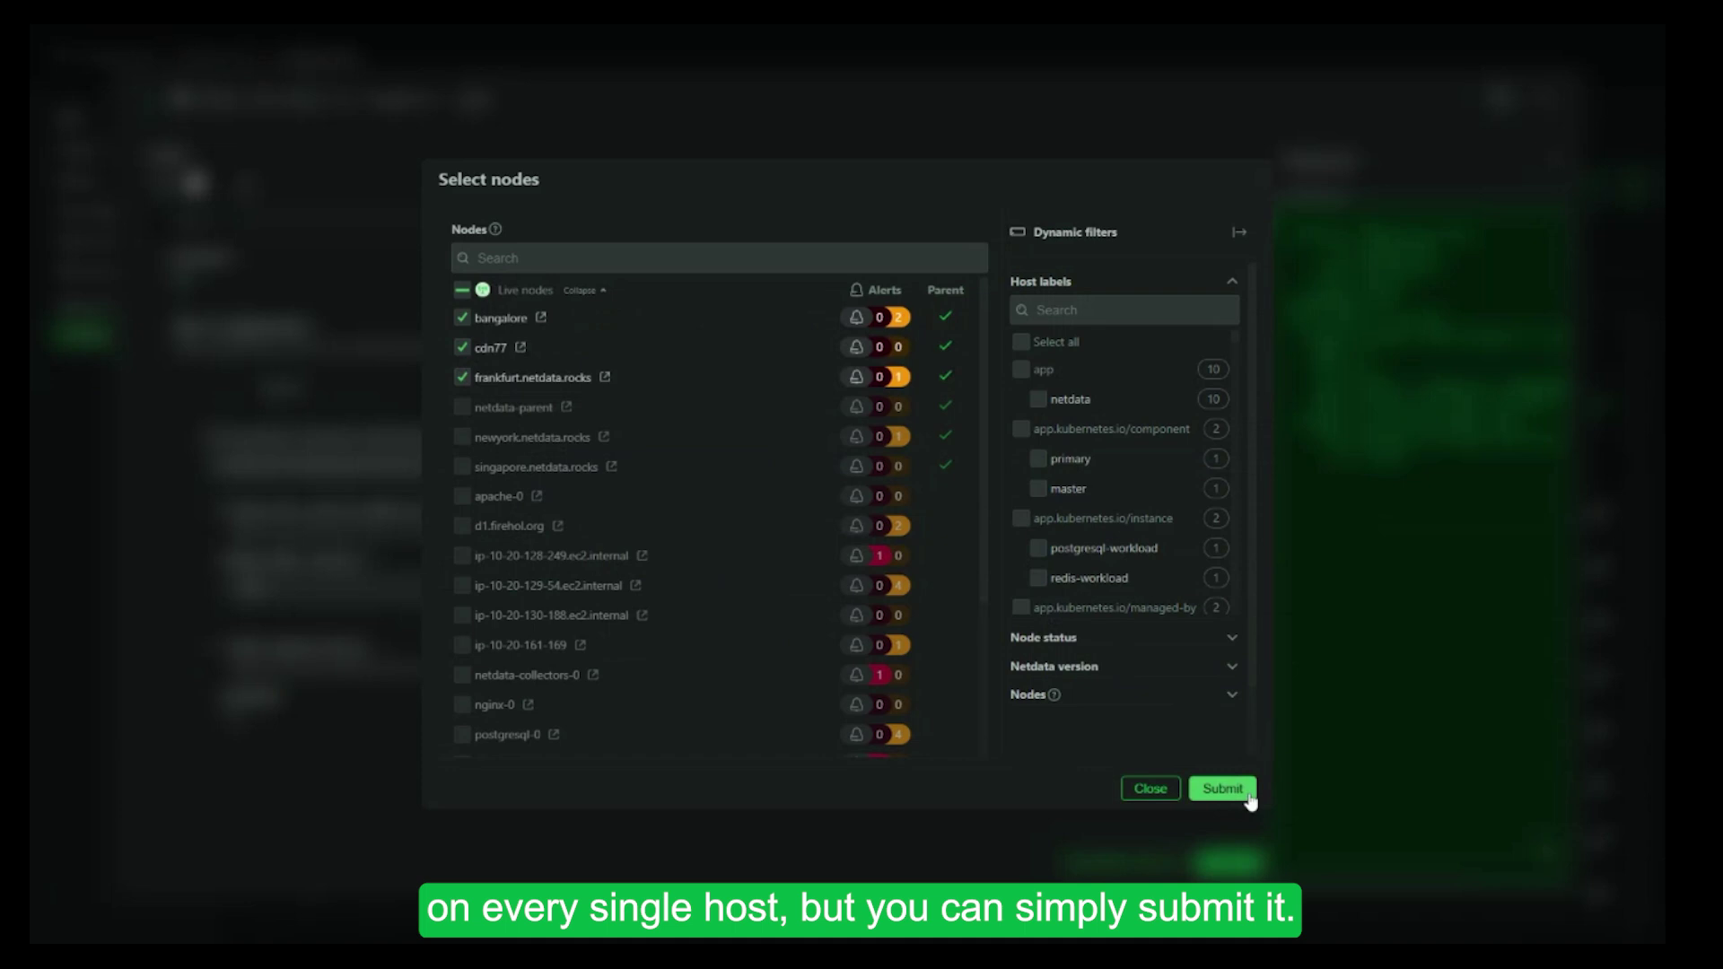
pyautogui.click(1249, 797)
pyautogui.click(1151, 588)
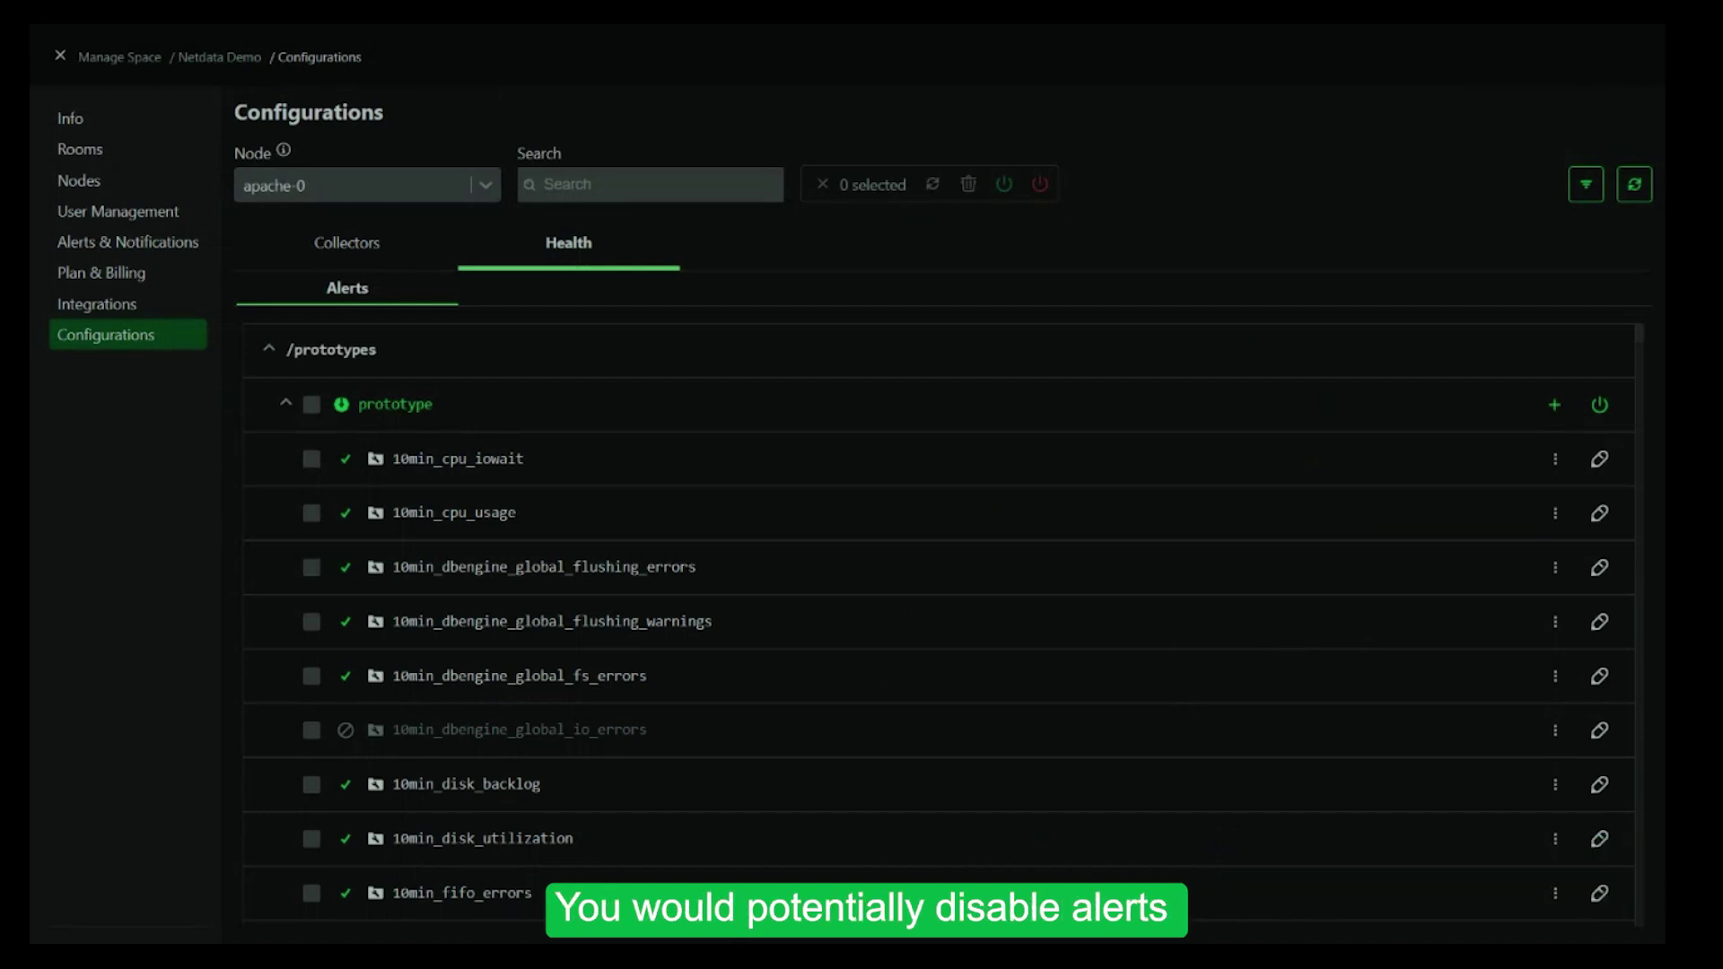
# Add a new alert configuration named test on the apache-0 node, applying its rule to the postgres.connections context
pyautogui.click(1554, 405)
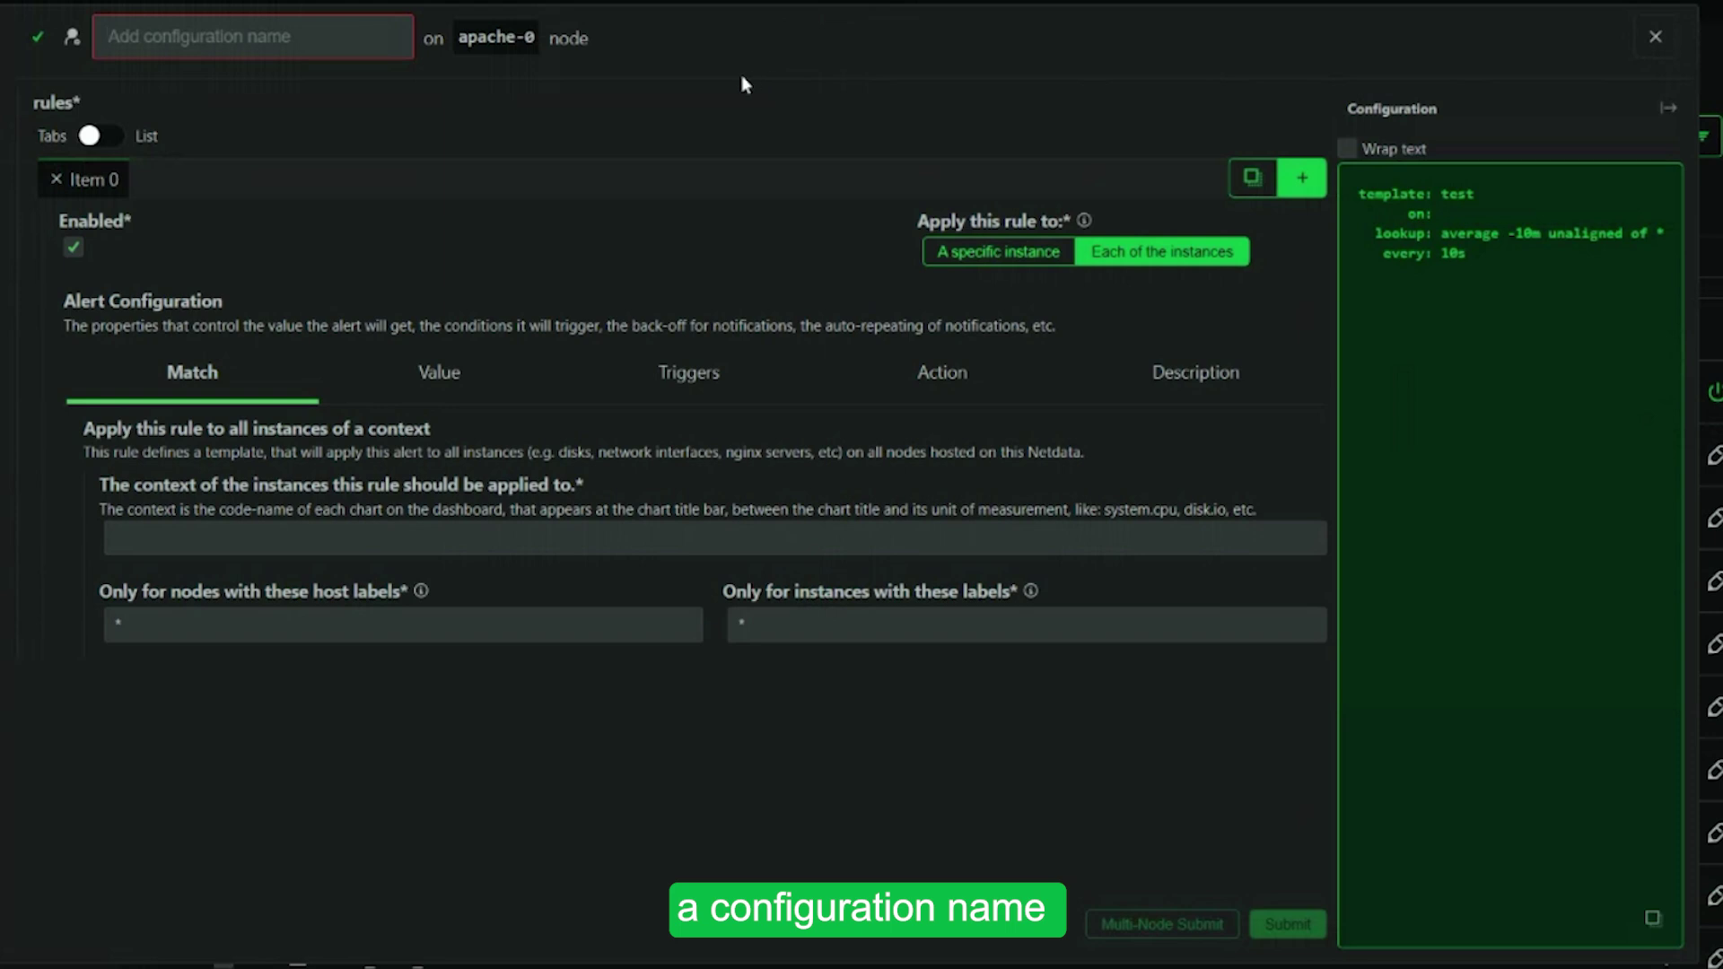
pyautogui.write('test')
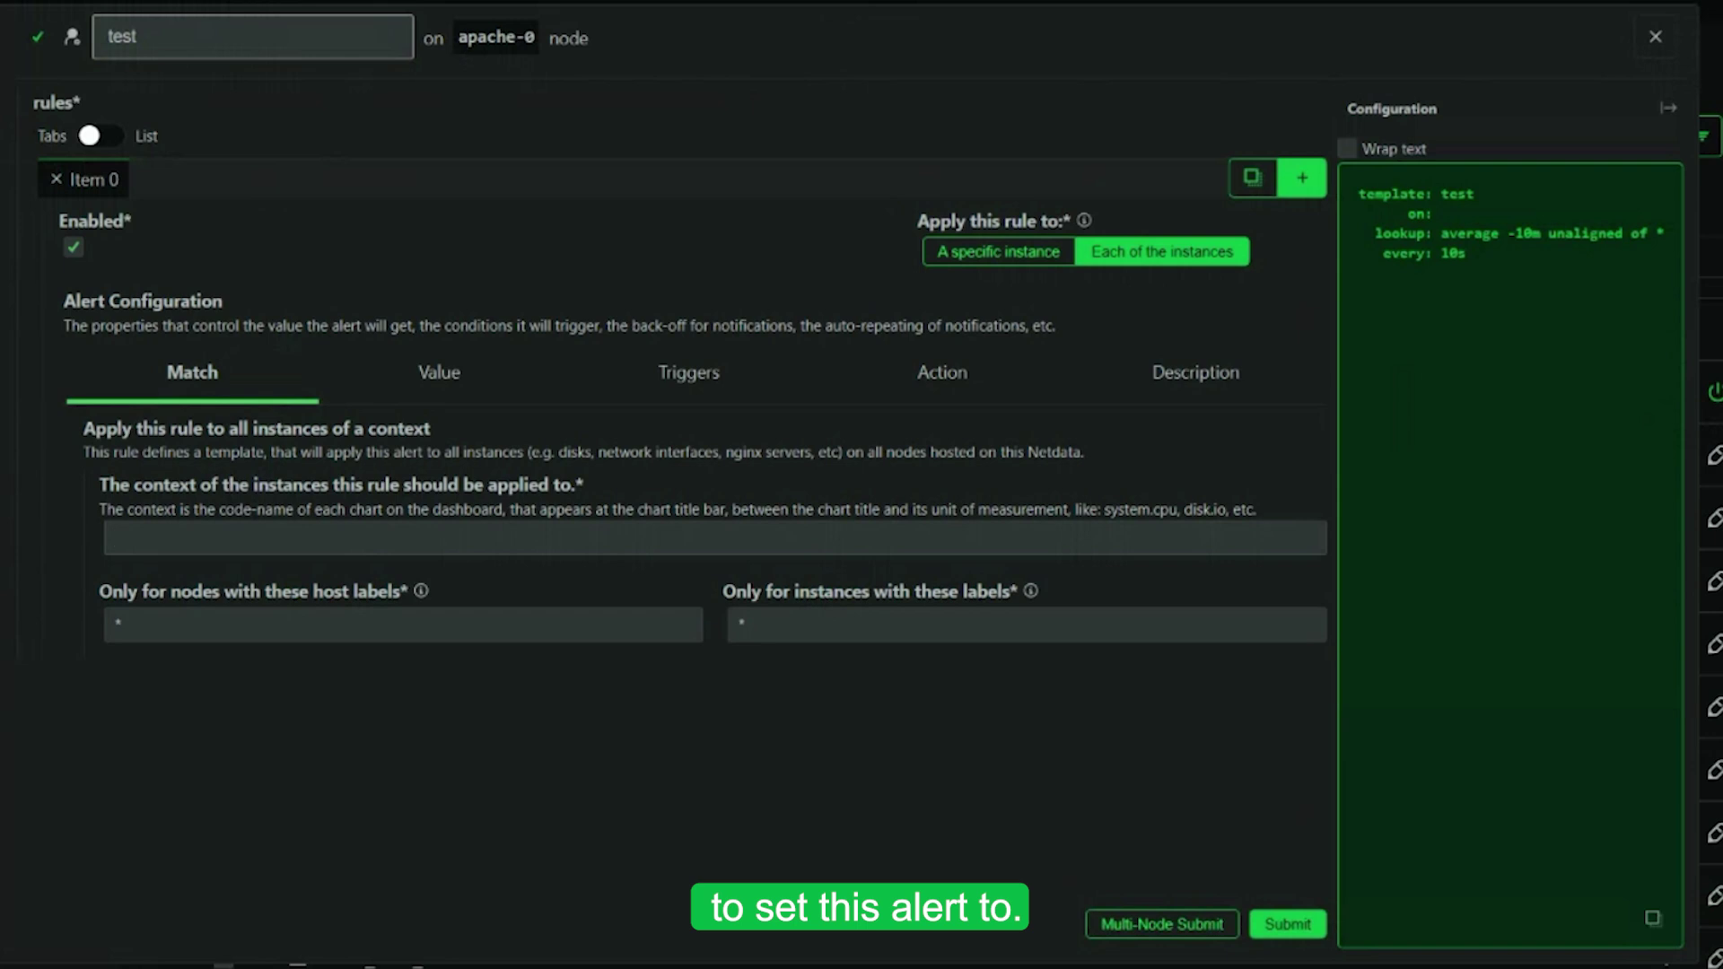
pyautogui.click(114, 538)
pyautogui.write('p')
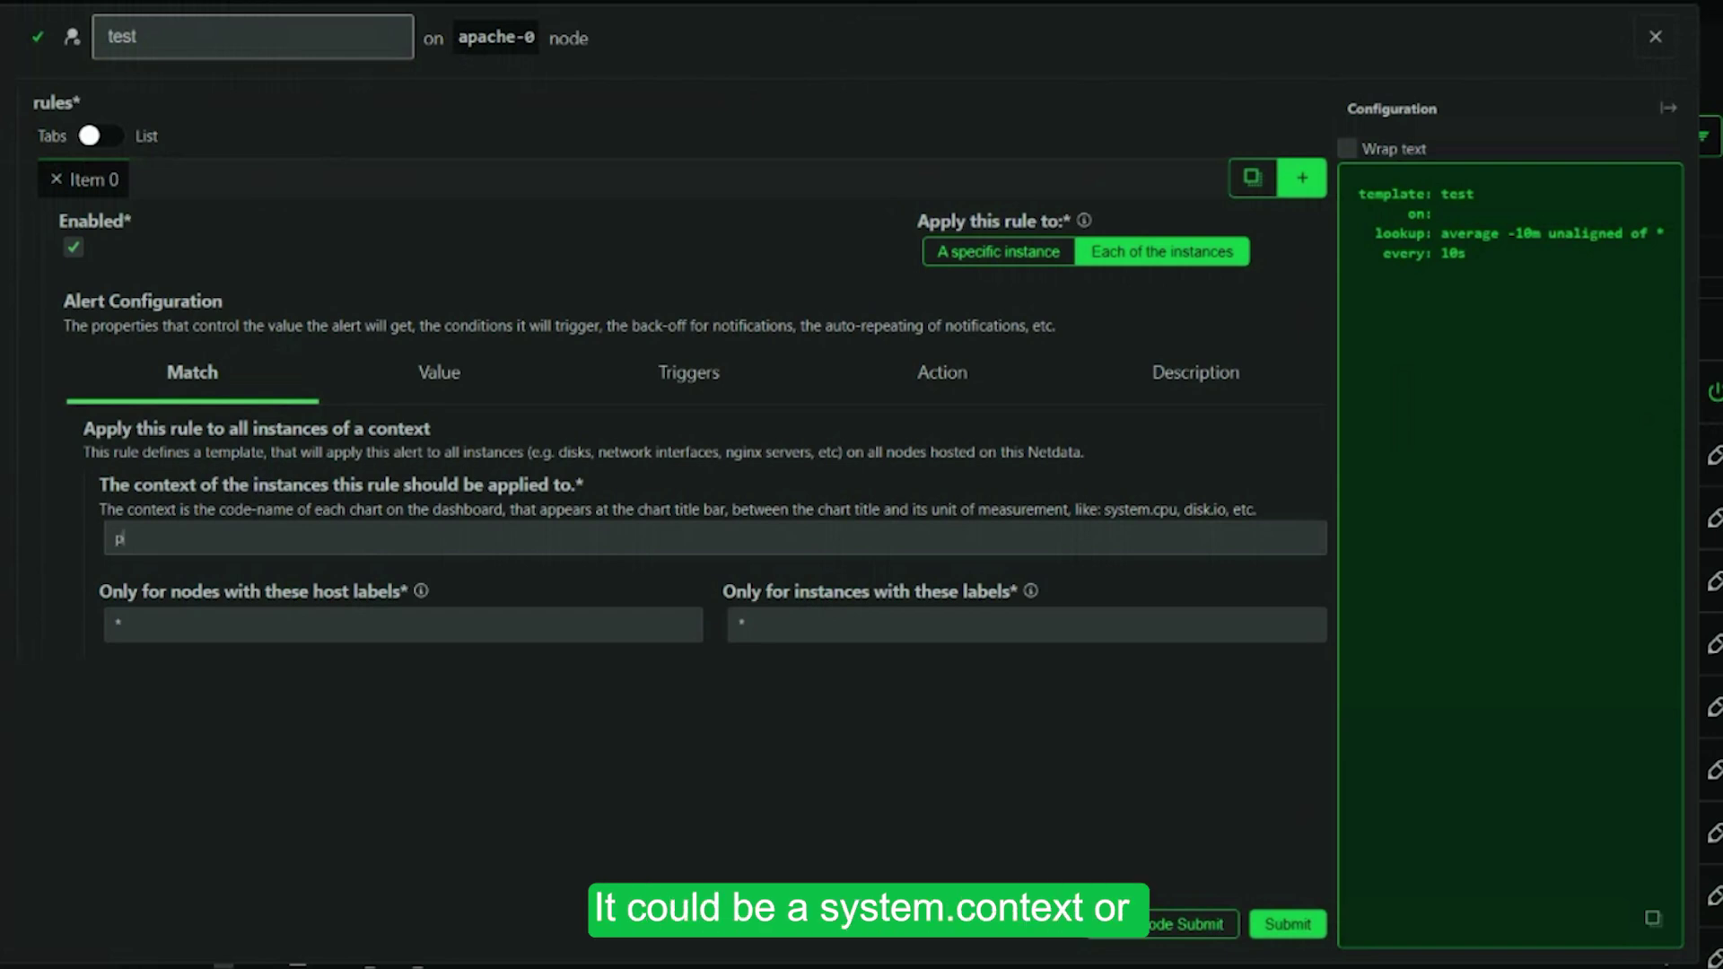
pyautogui.write('ostgre')
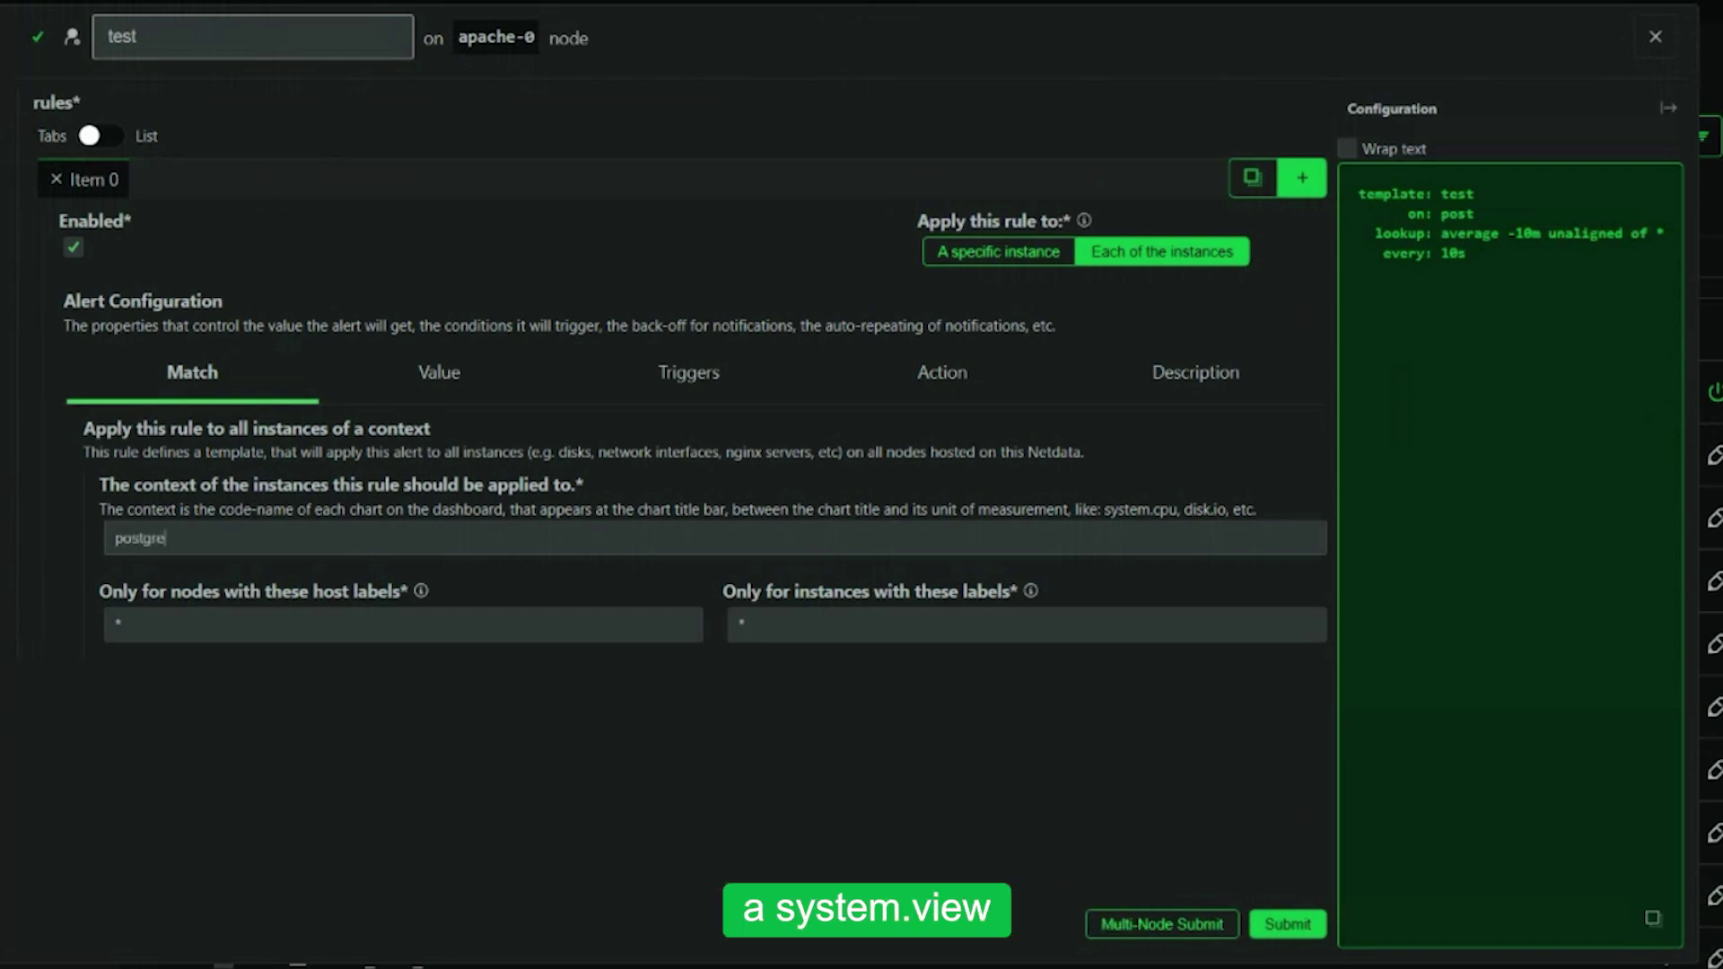
pyautogui.write('s.connections')
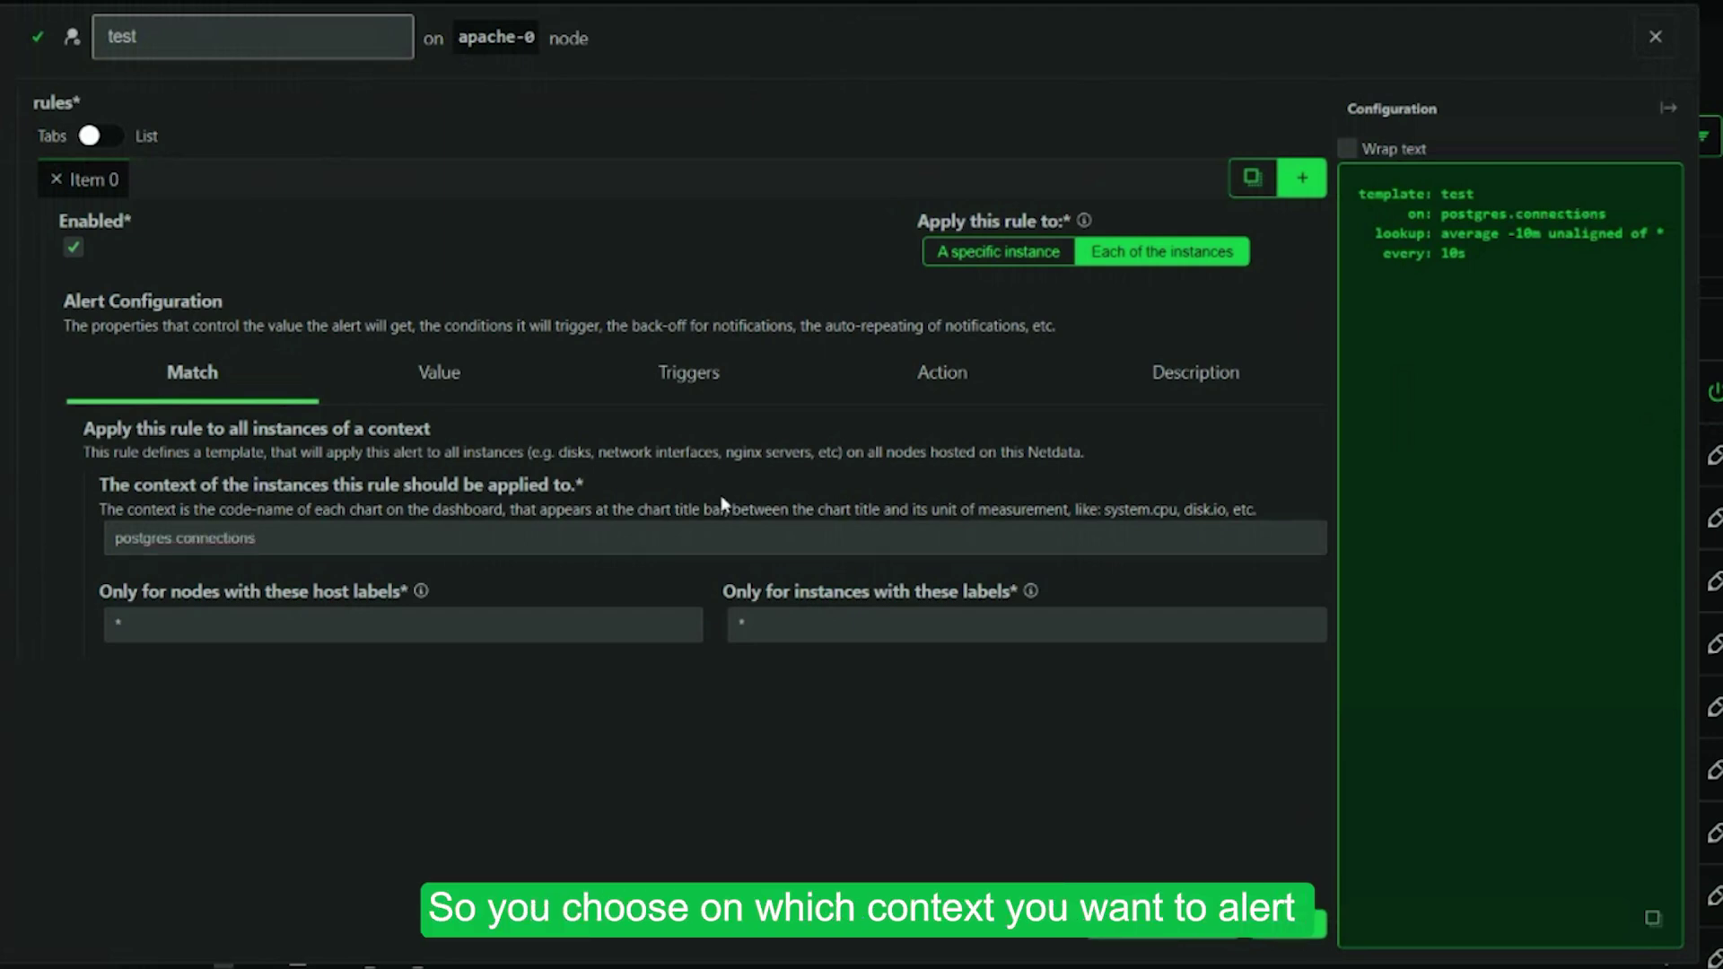
# Review the value, trigger, action and description settings of the new test alert
pyautogui.click(439, 371)
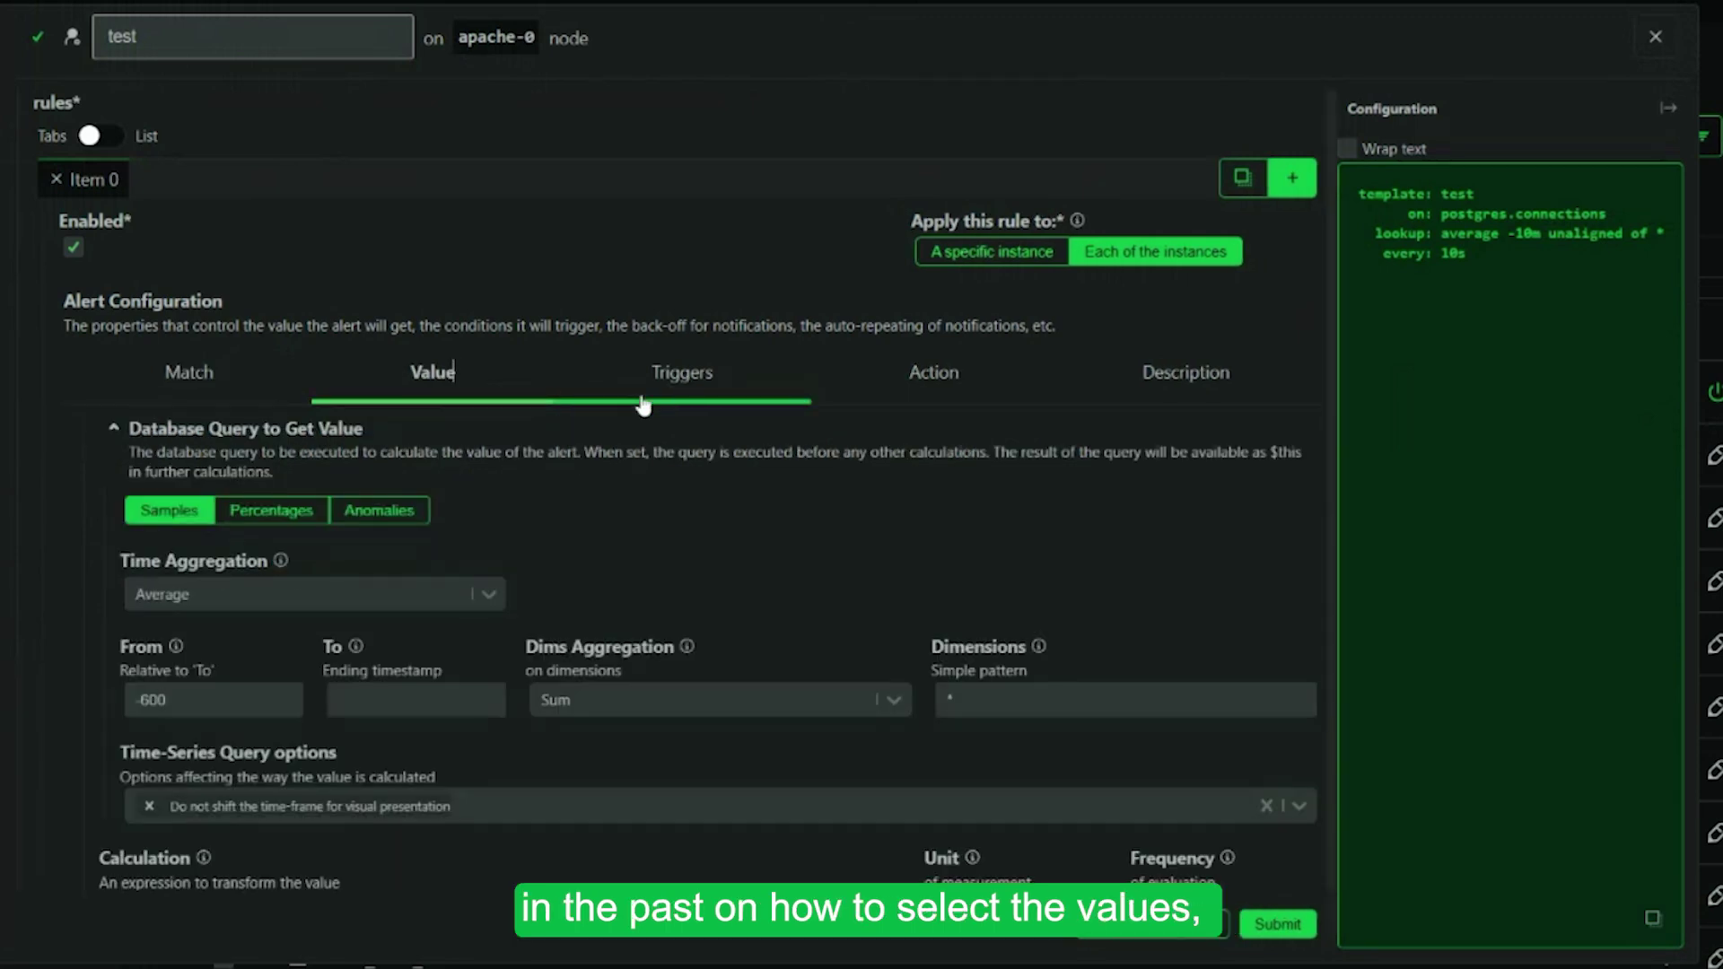
pyautogui.click(684, 375)
pyautogui.click(943, 377)
pyautogui.click(1144, 382)
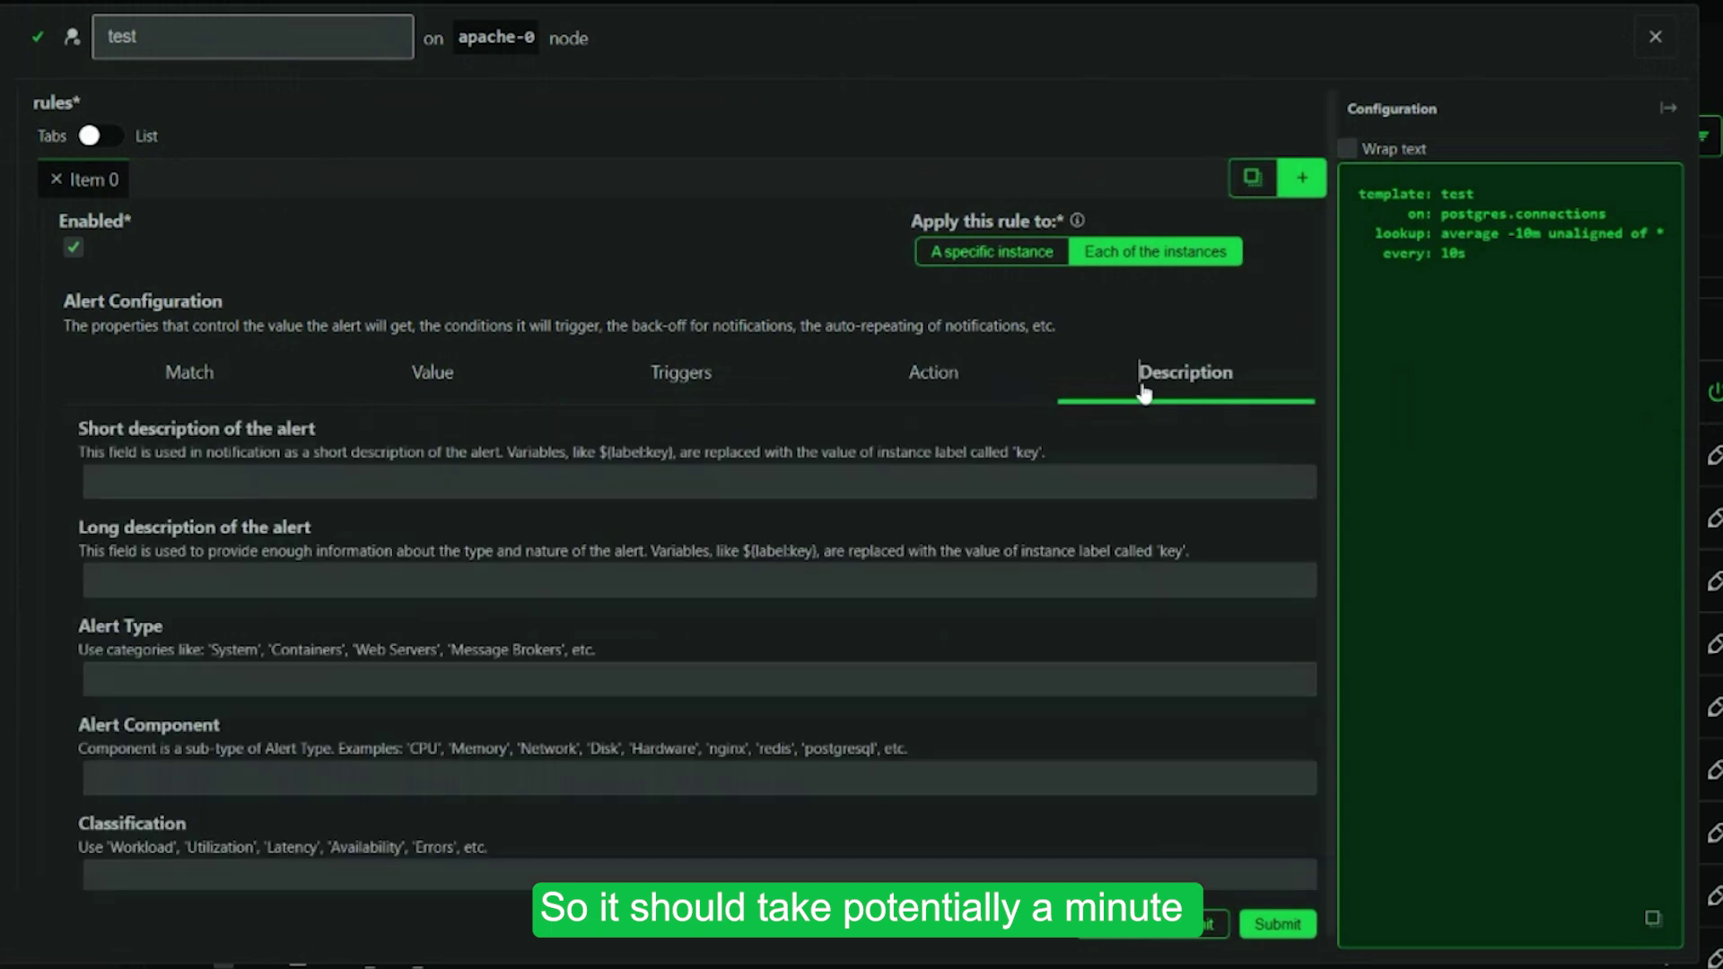
# Close the test alert configuration without submitting it and leave the space configurations
pyautogui.scroll(-1, 677, 531)
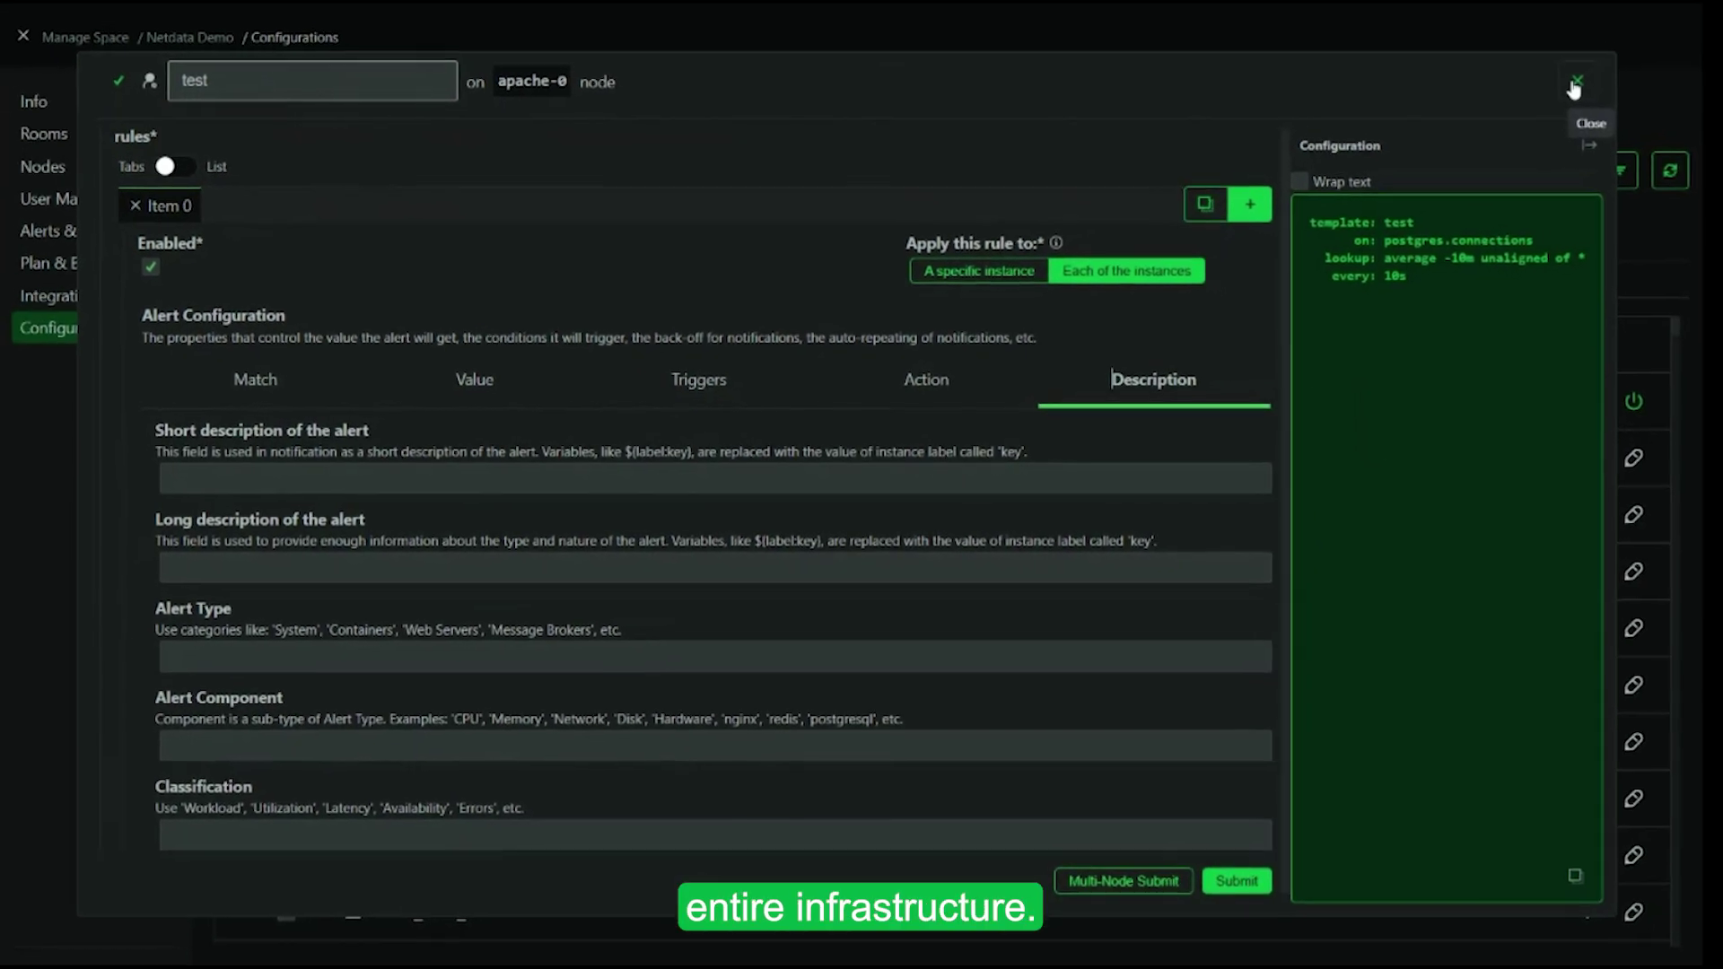
pyautogui.click(1576, 84)
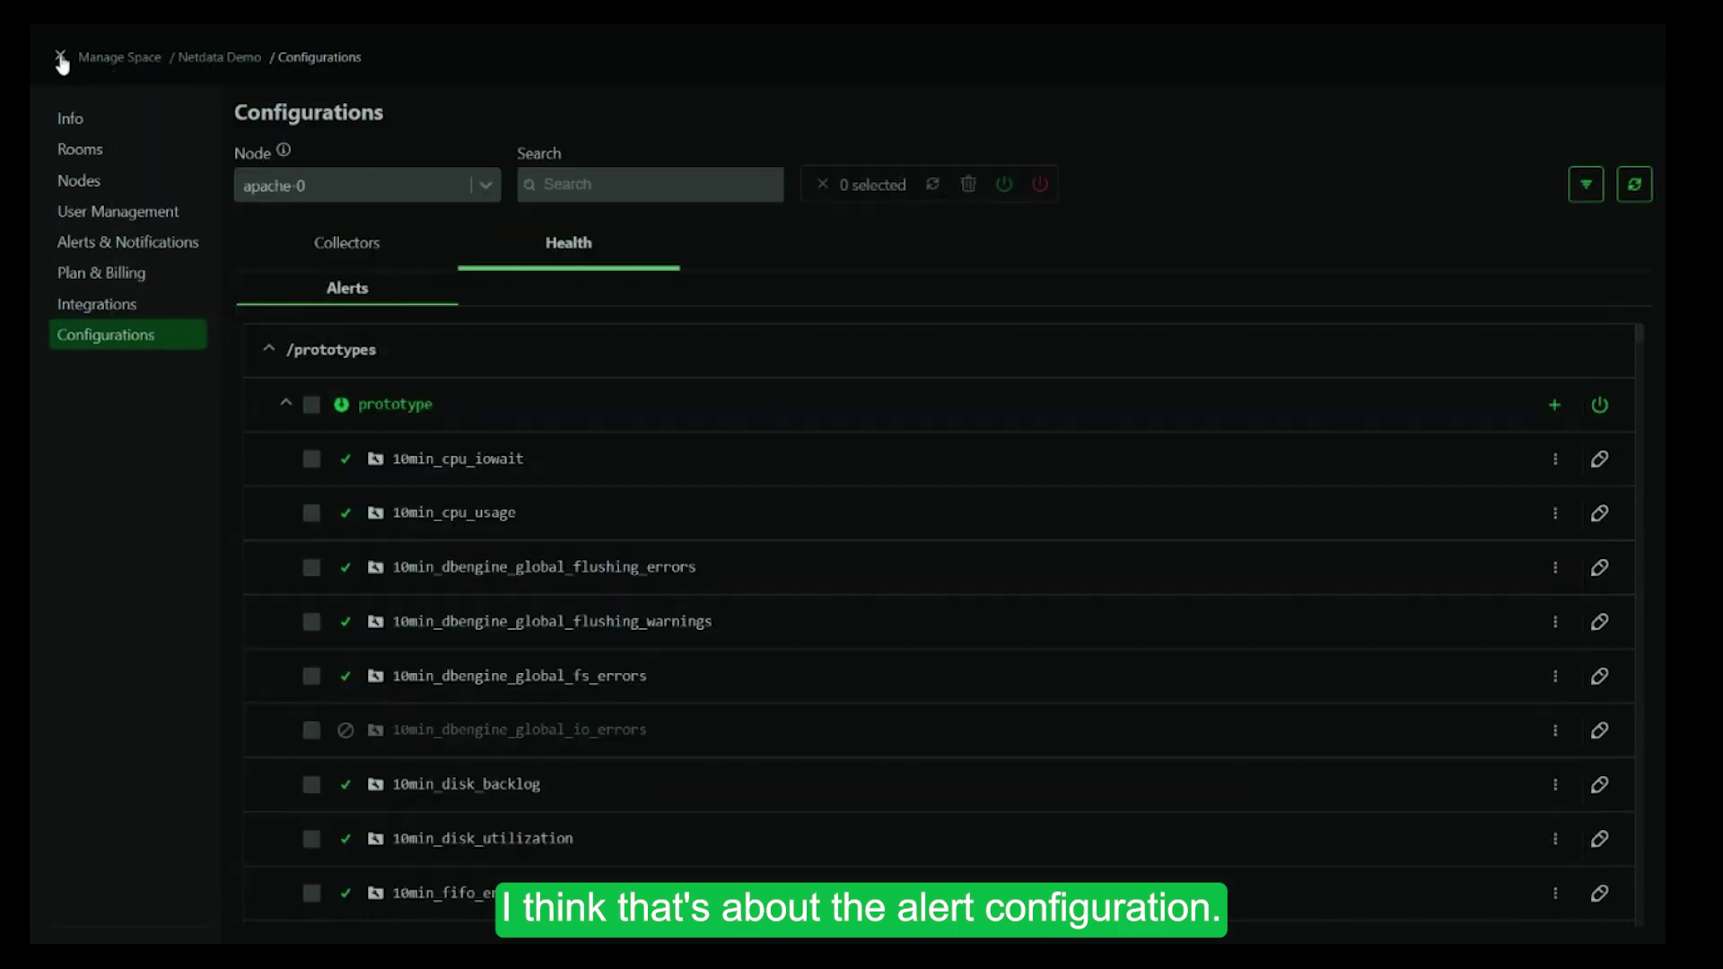
pyautogui.click(24, 35)
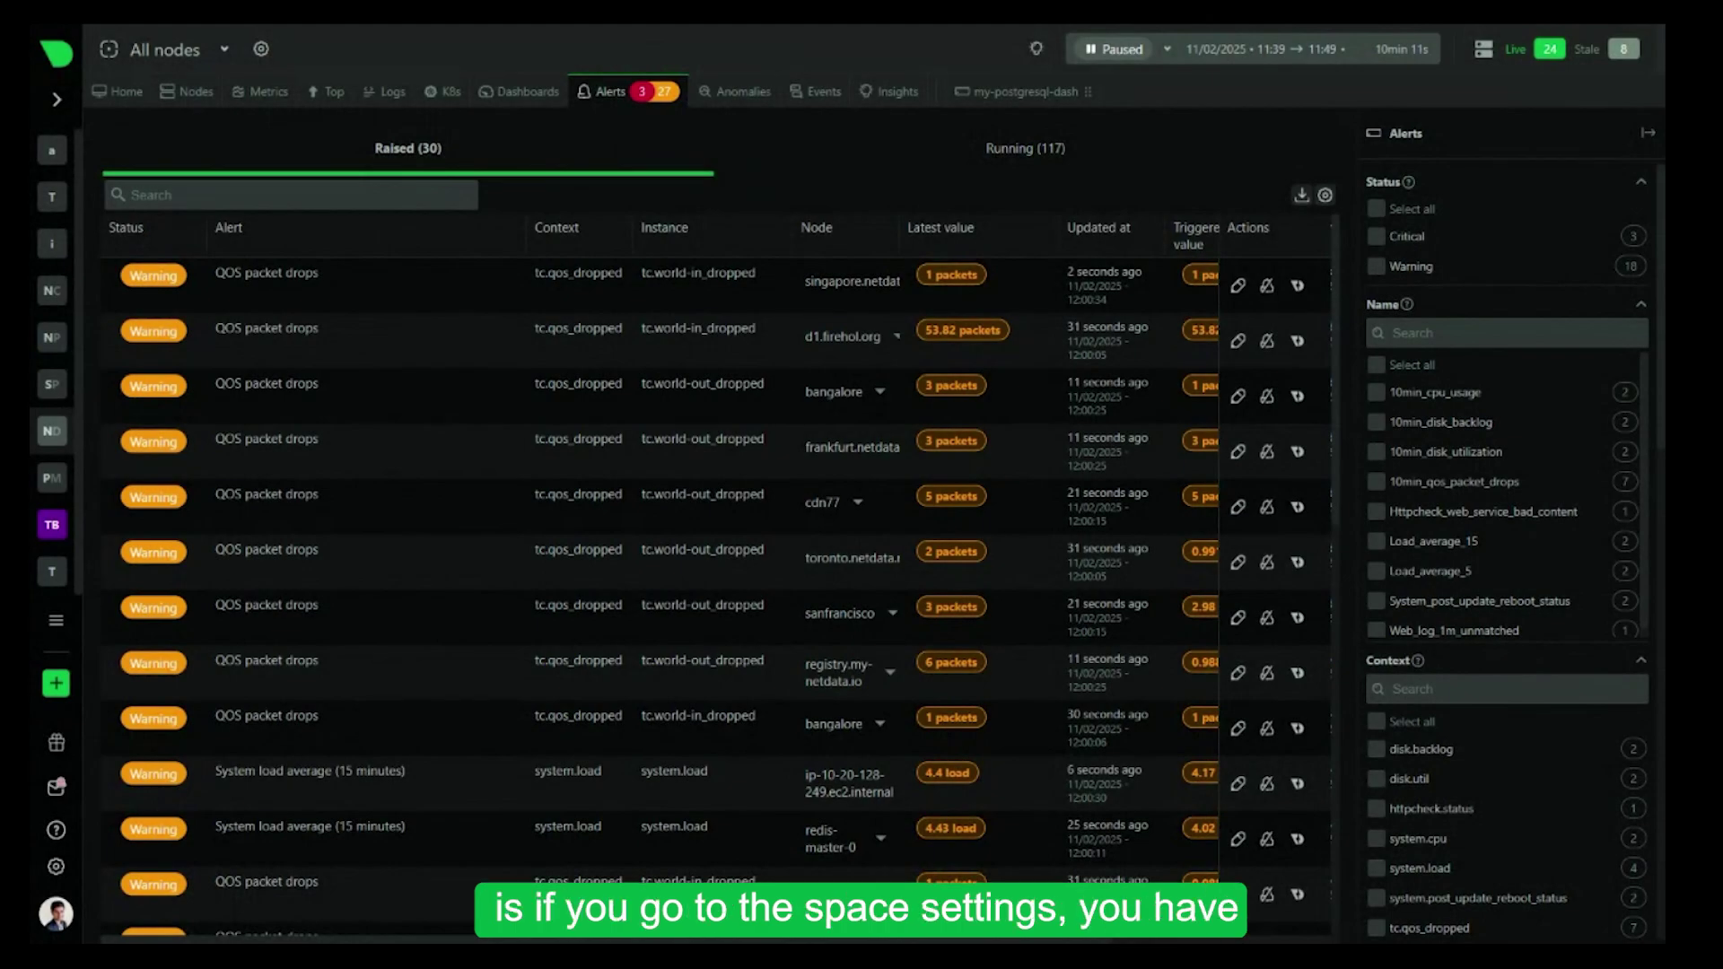
# Open the space's alert and notification settings and examine the integrations available for a new notification method
pyautogui.click(55, 866)
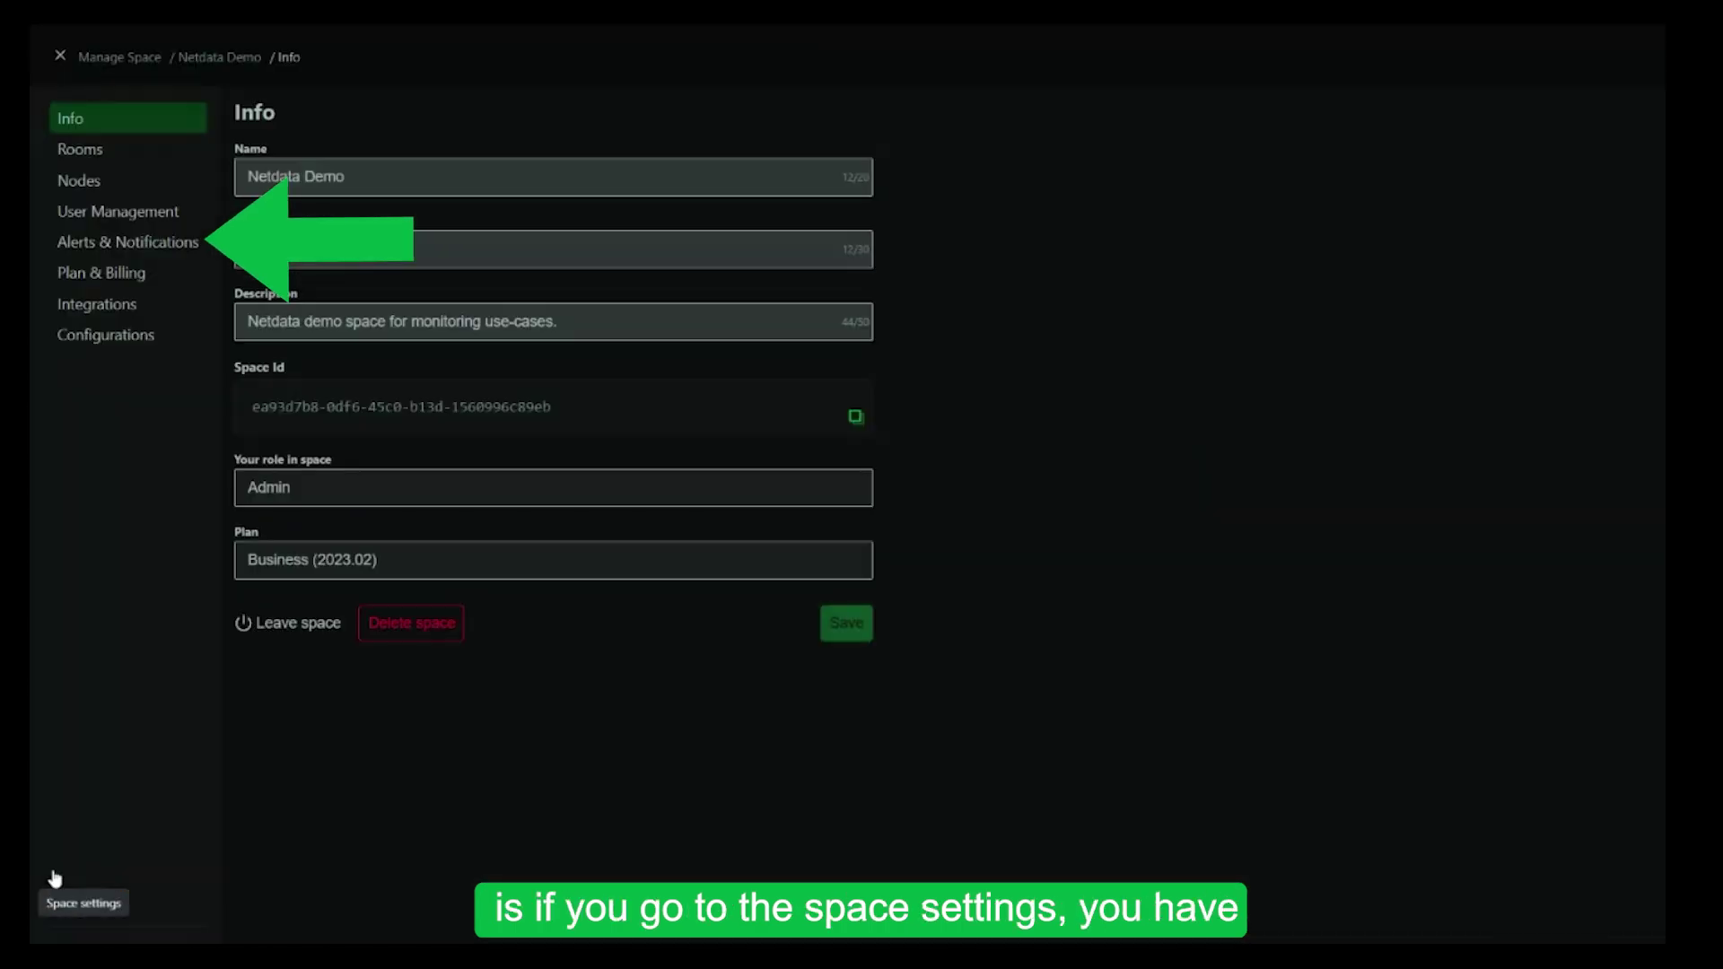
pyautogui.click(108, 246)
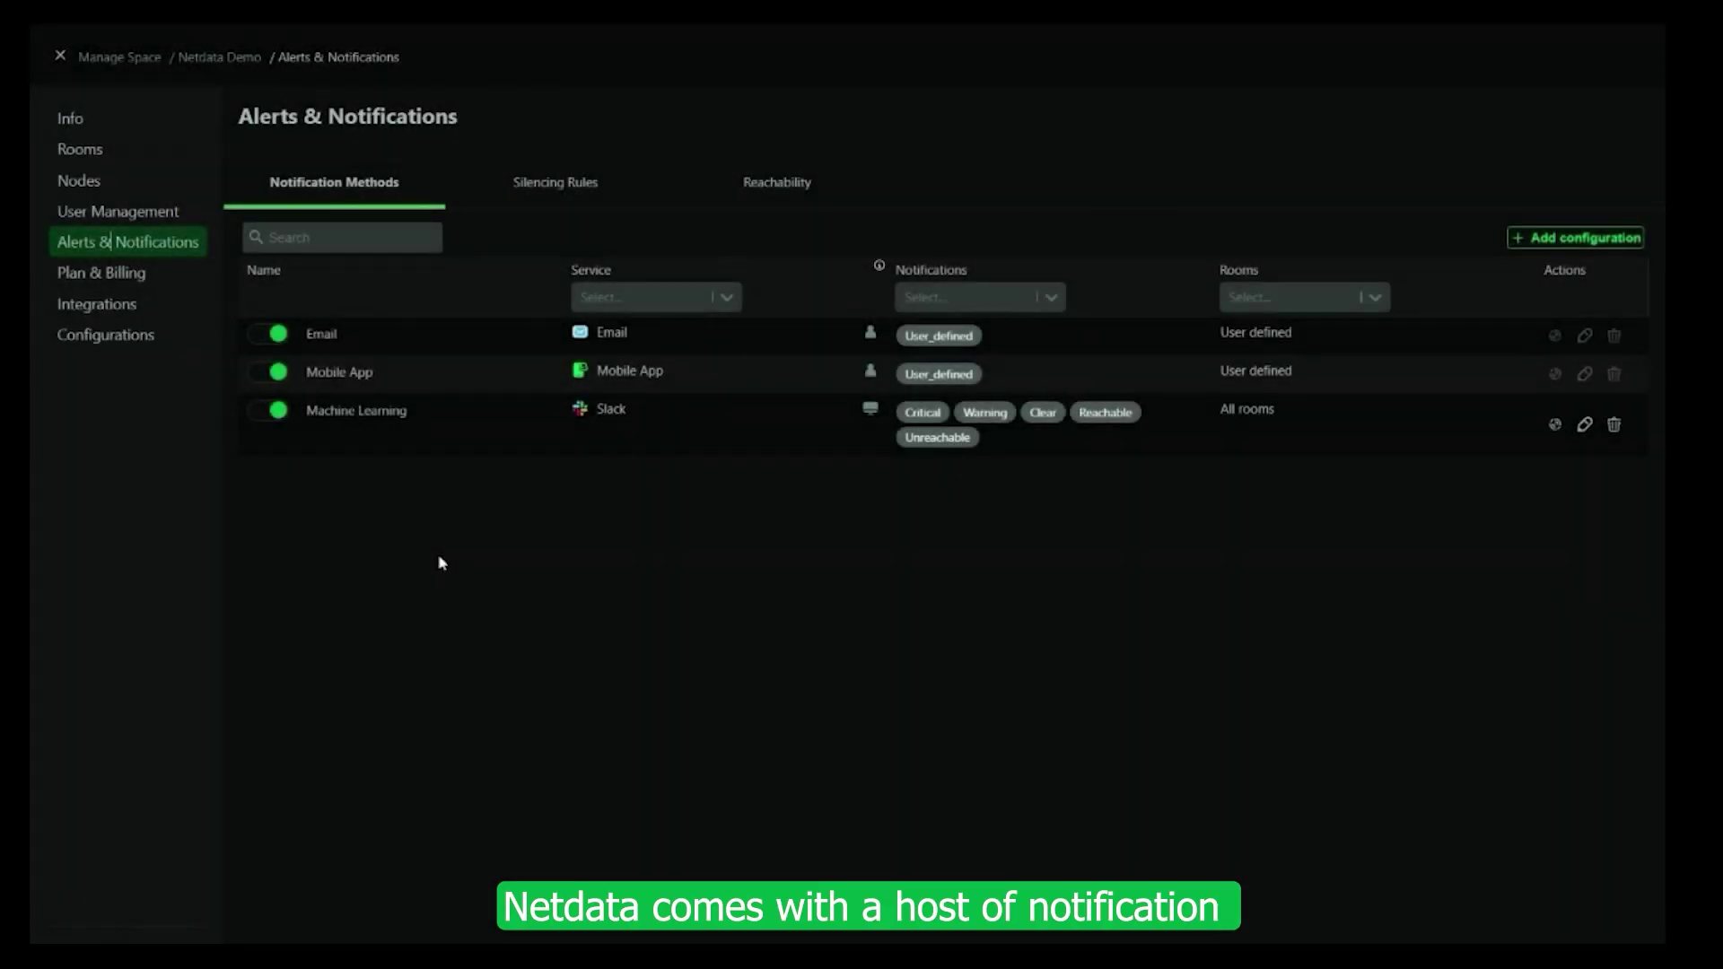
pyautogui.click(1576, 240)
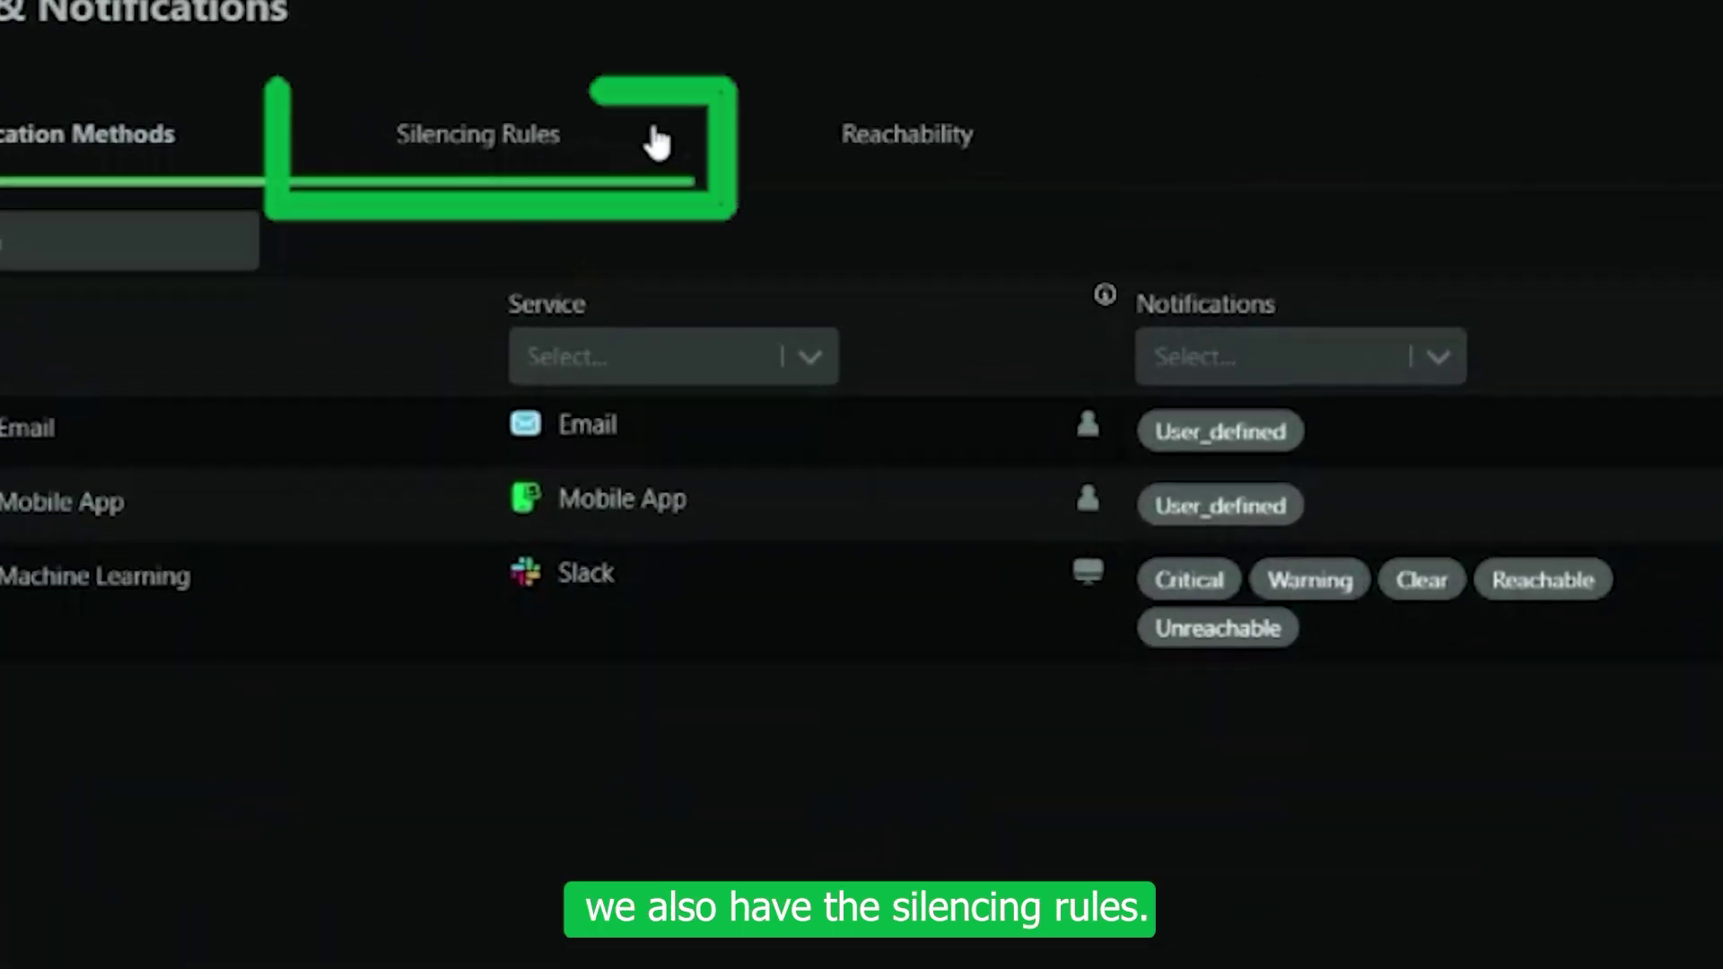
# Start a new silencing rule named test for all users and rooms, limited to the sanfrancisco node
pyautogui.click(656, 142)
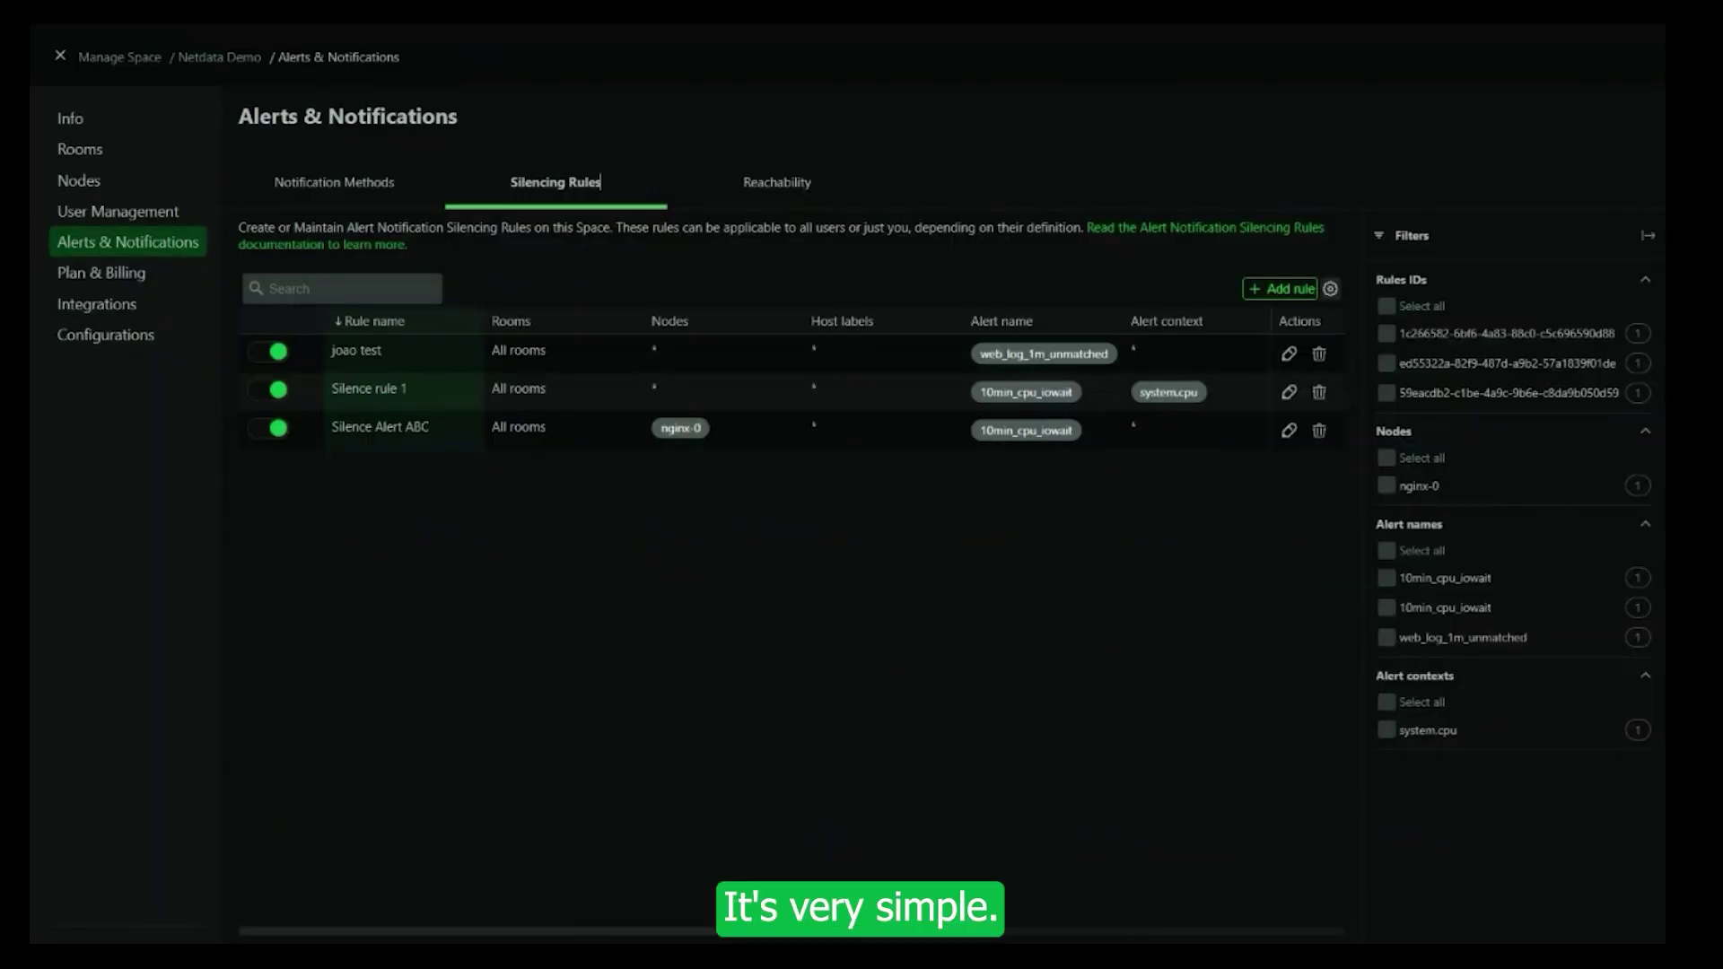
pyautogui.click(1291, 289)
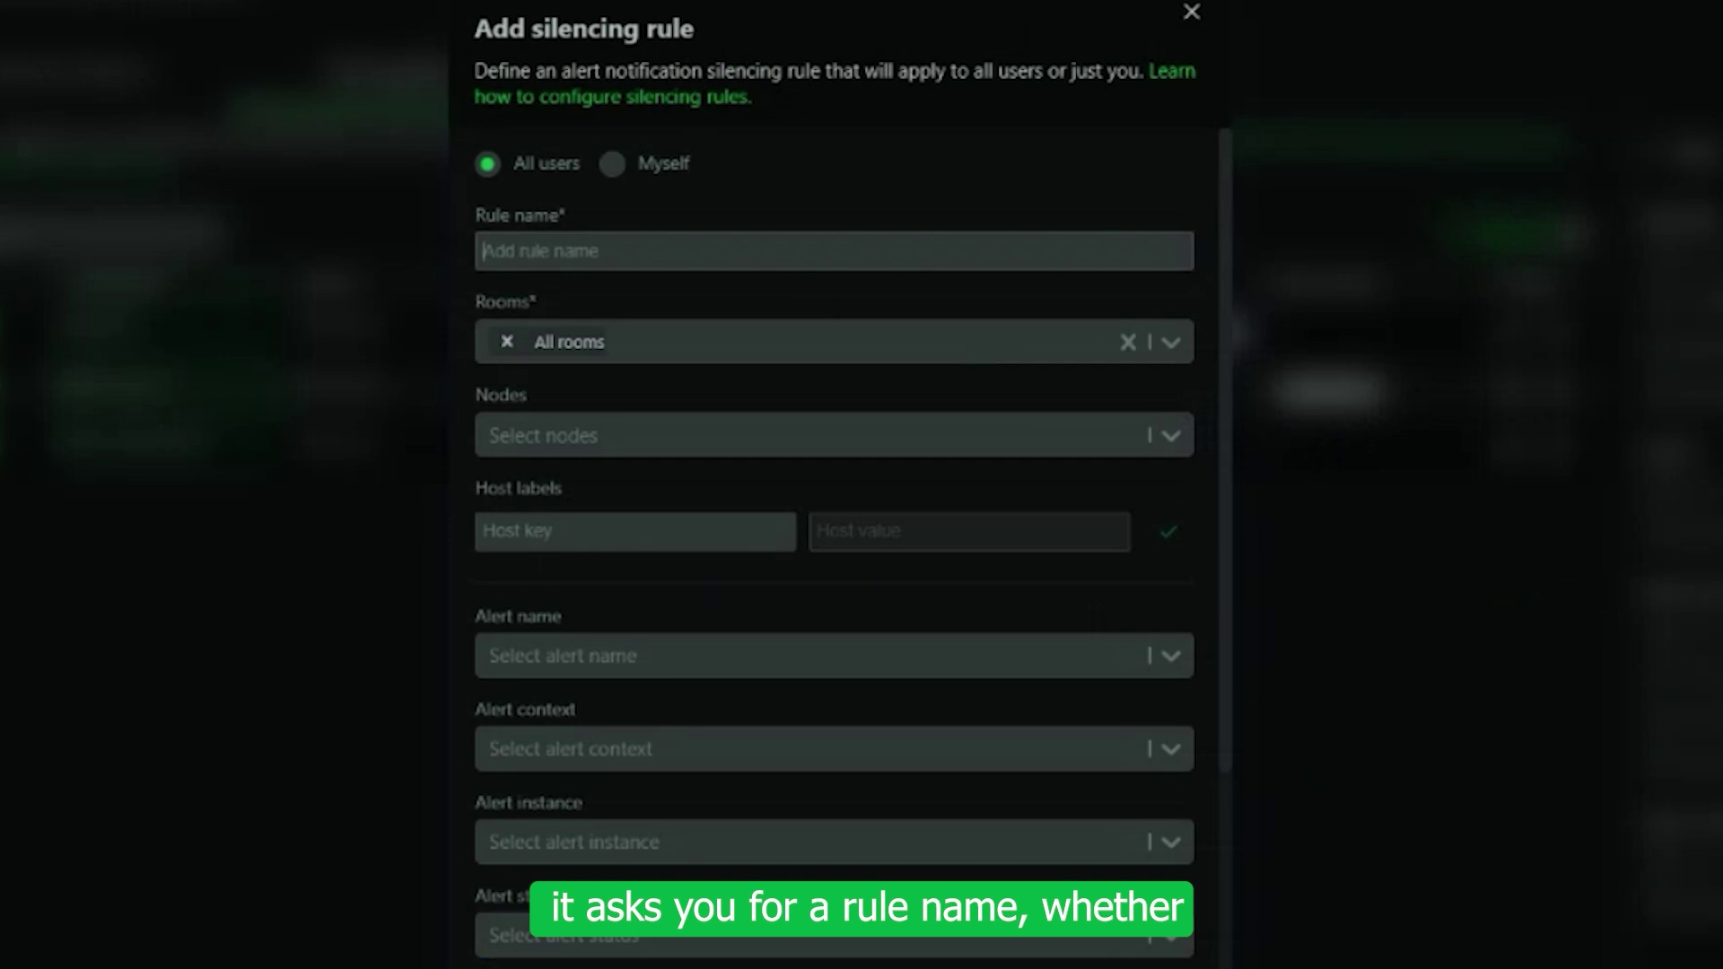
pyautogui.write('test')
pyautogui.click(641, 429)
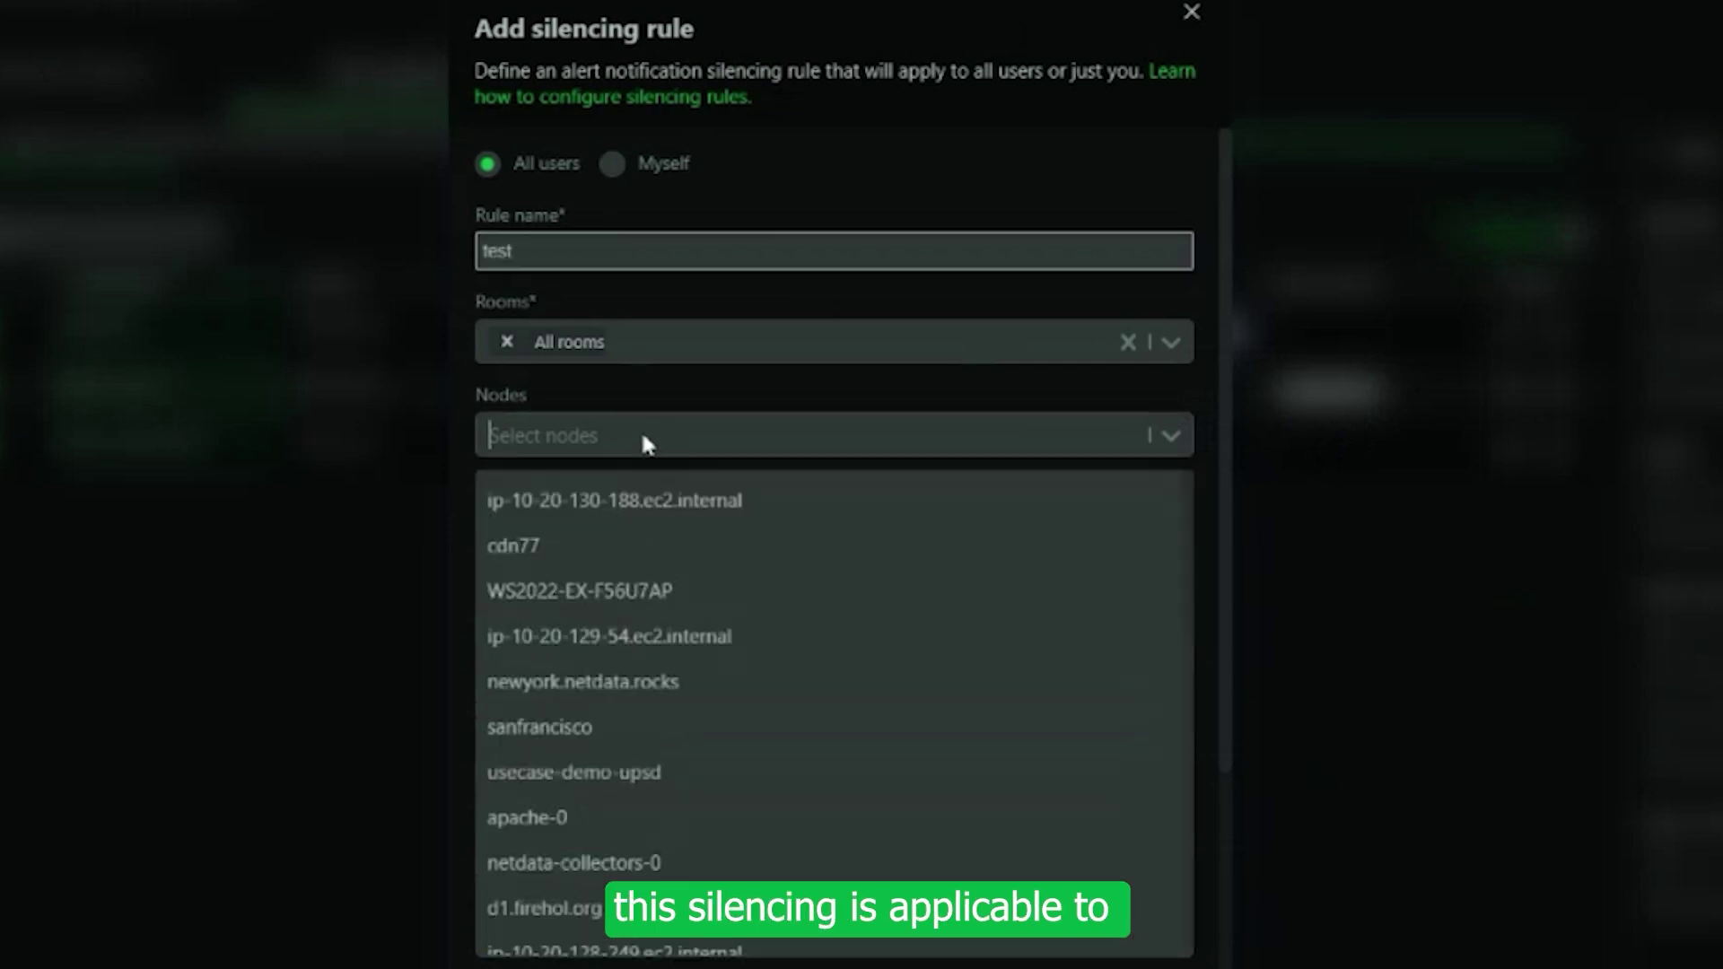
pyautogui.click(571, 728)
# Limit the silencing rule to the 10min_qos_packet_drops alert and set its duration to 12 hours
pyautogui.scroll(-2, 584, 574)
pyautogui.click(590, 530)
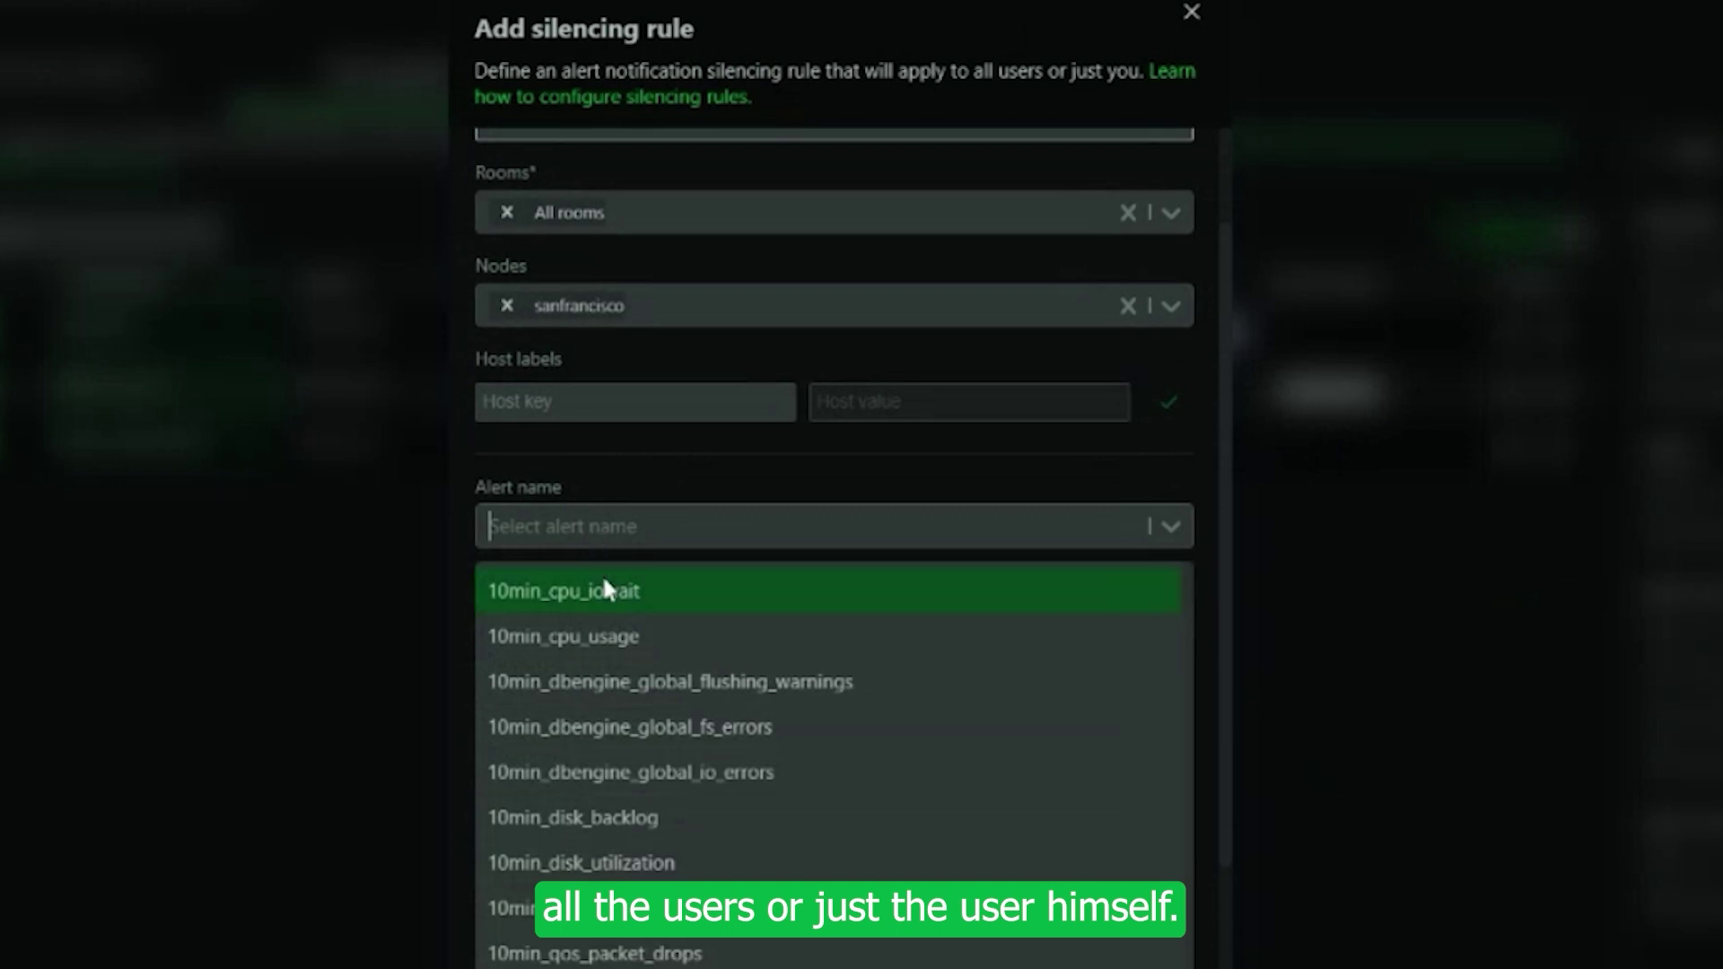
pyautogui.click(584, 957)
pyautogui.scroll(-3, 810, 649)
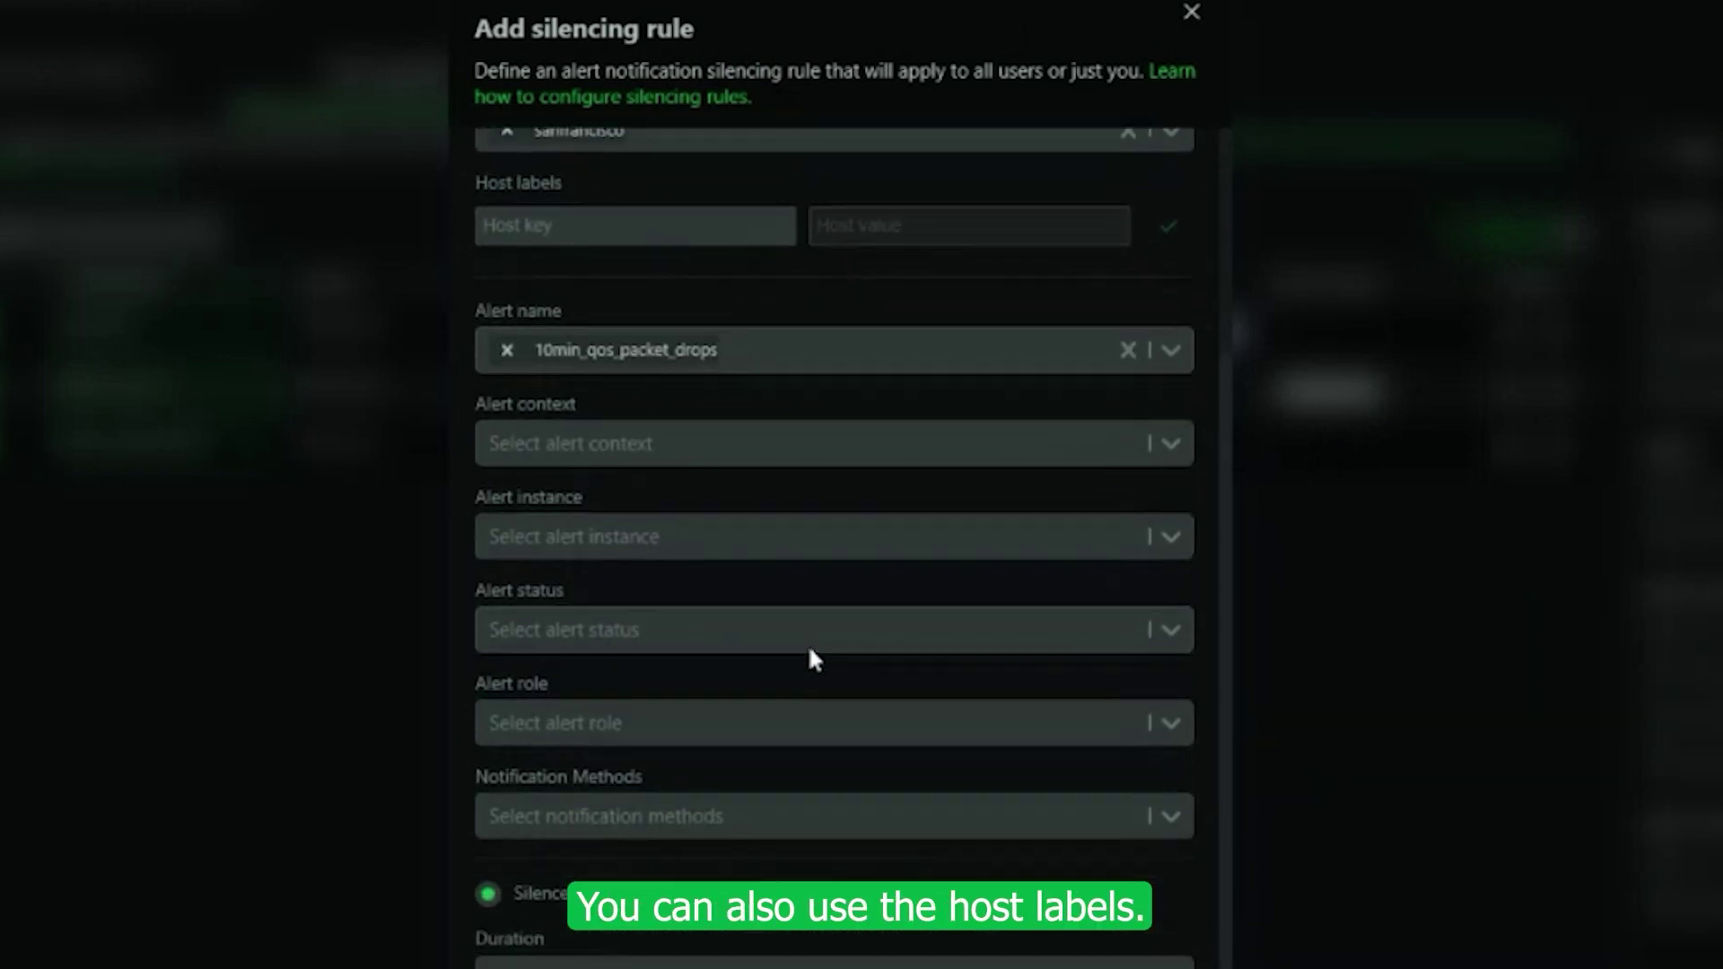
pyautogui.scroll(-2, 808, 648)
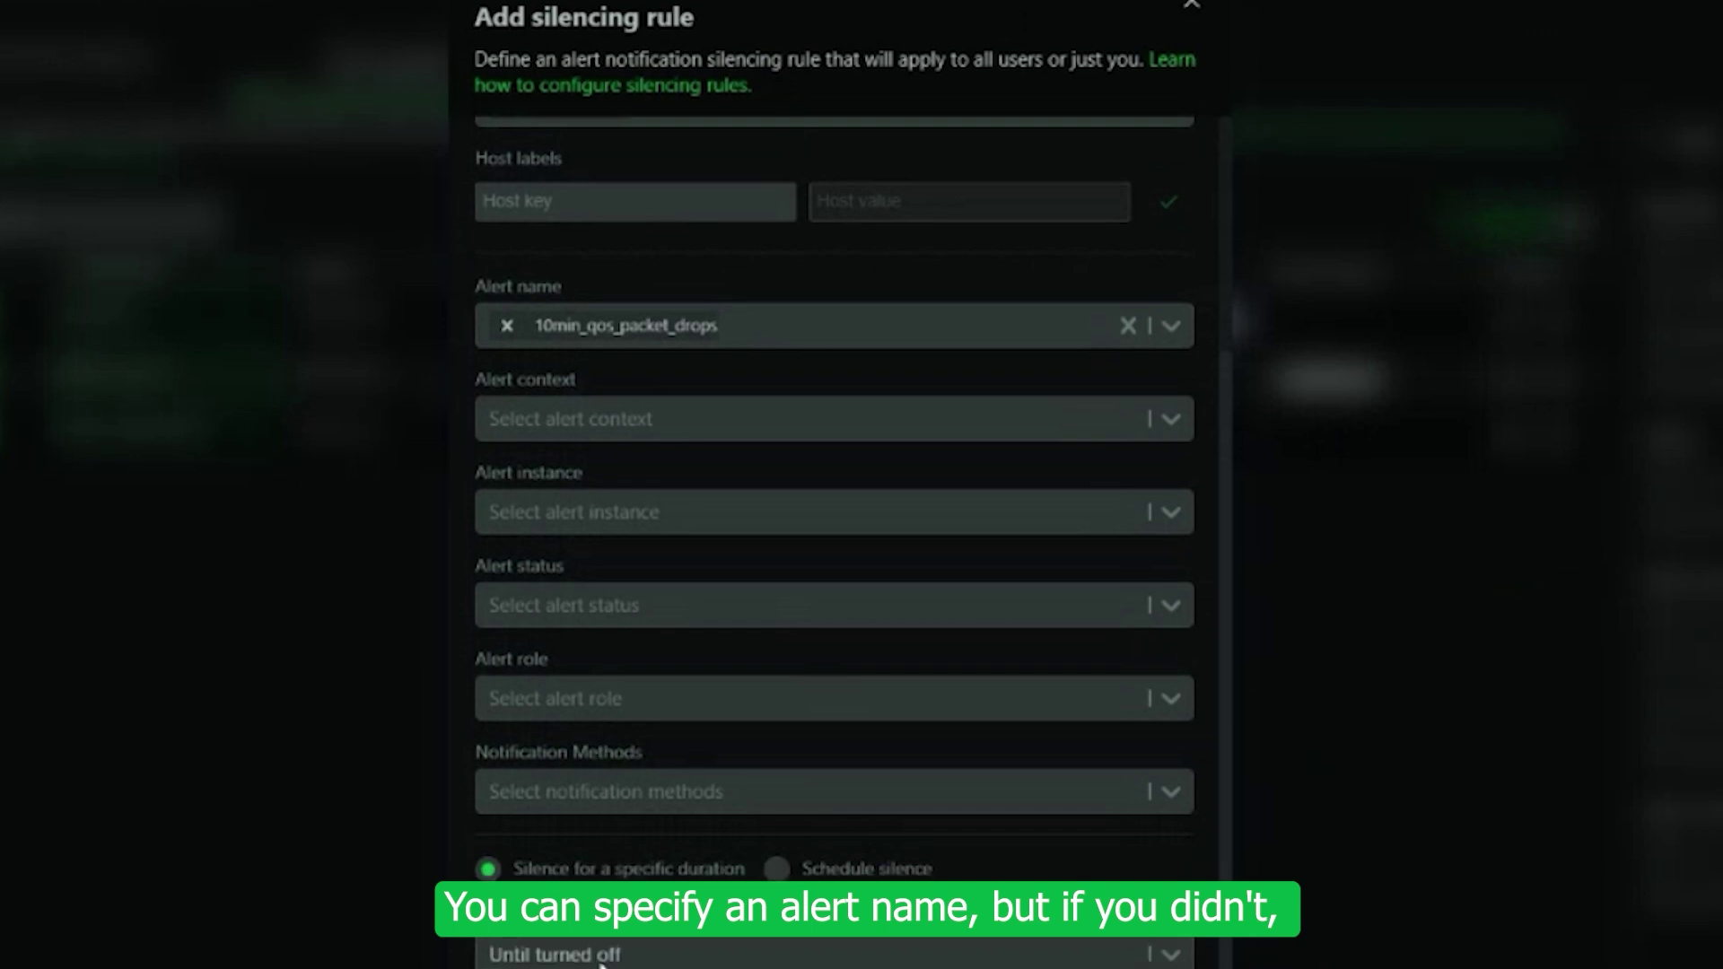
pyautogui.scroll(-1, 835, 484)
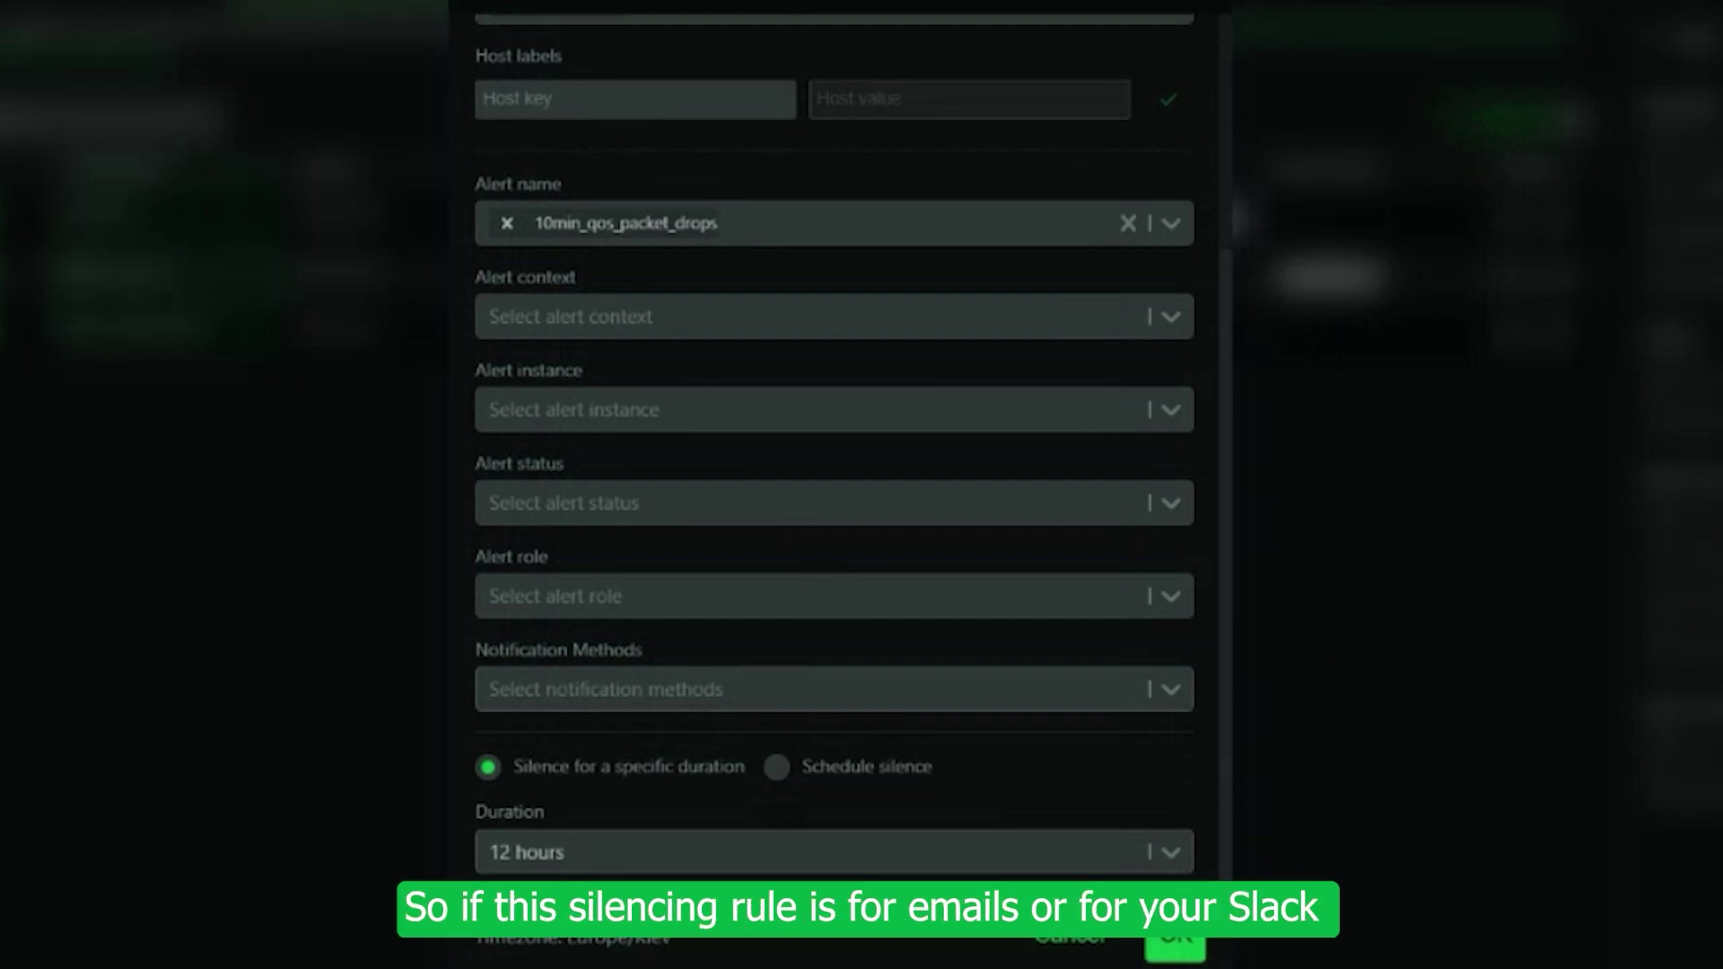
# Restrict the silencing rule to the Email notification method and the WARNING alert status
pyautogui.click(773, 684)
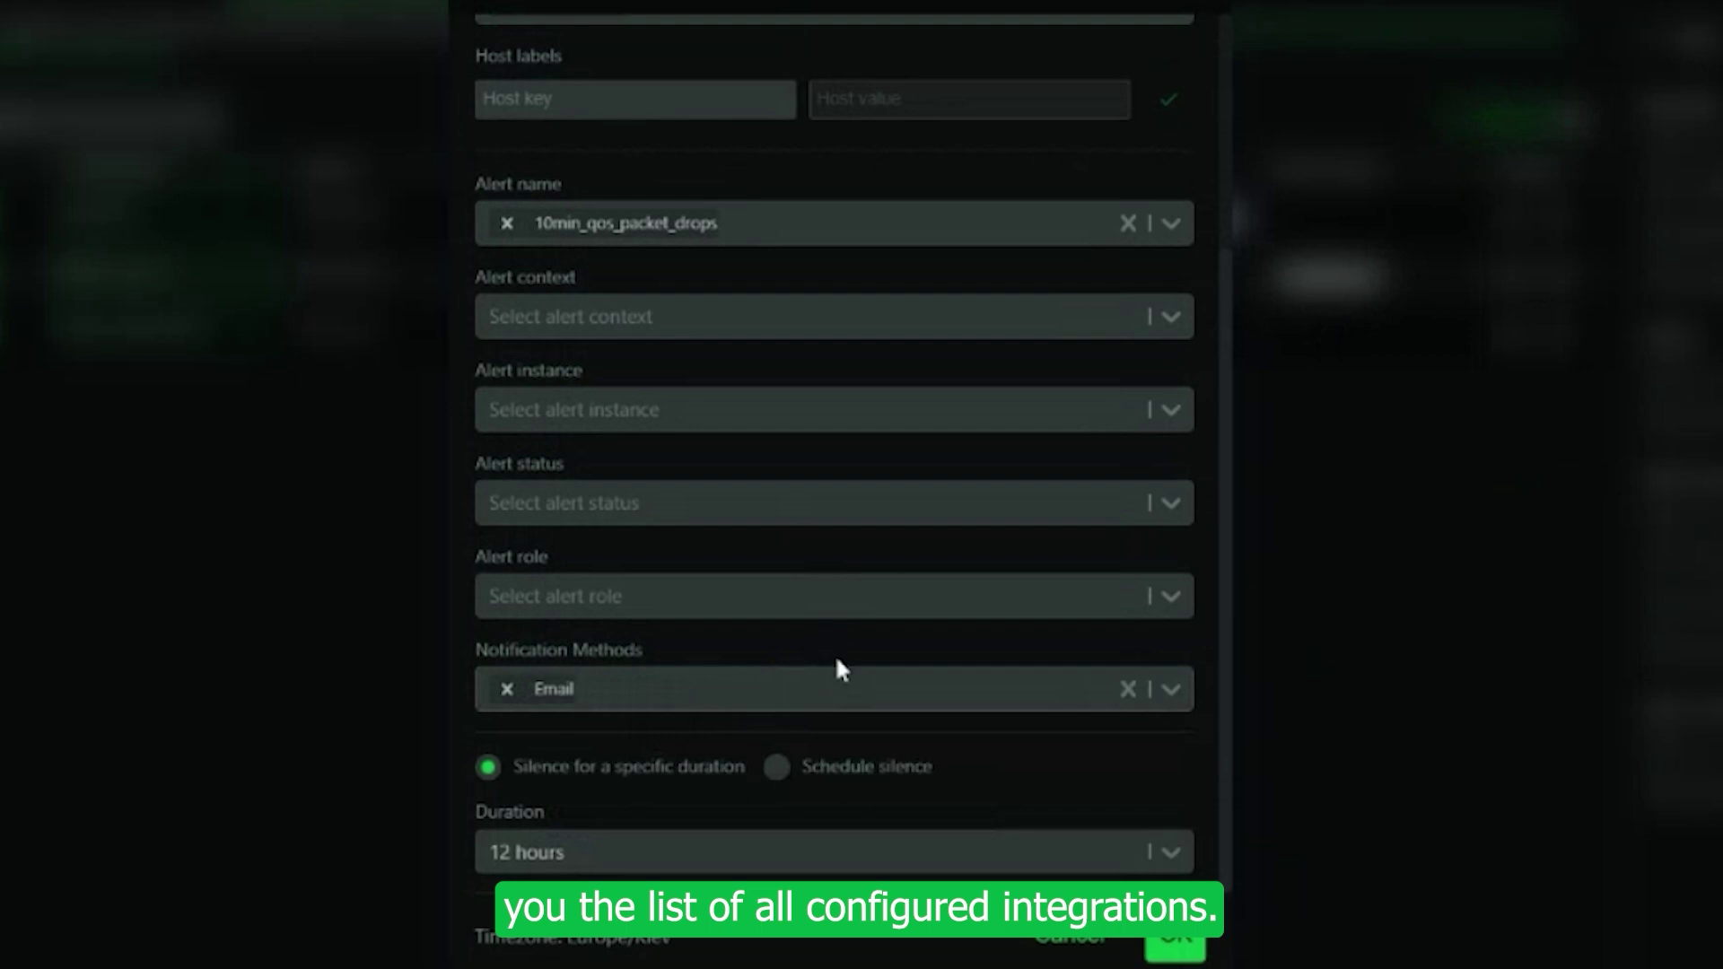
pyautogui.click(745, 500)
pyautogui.click(700, 613)
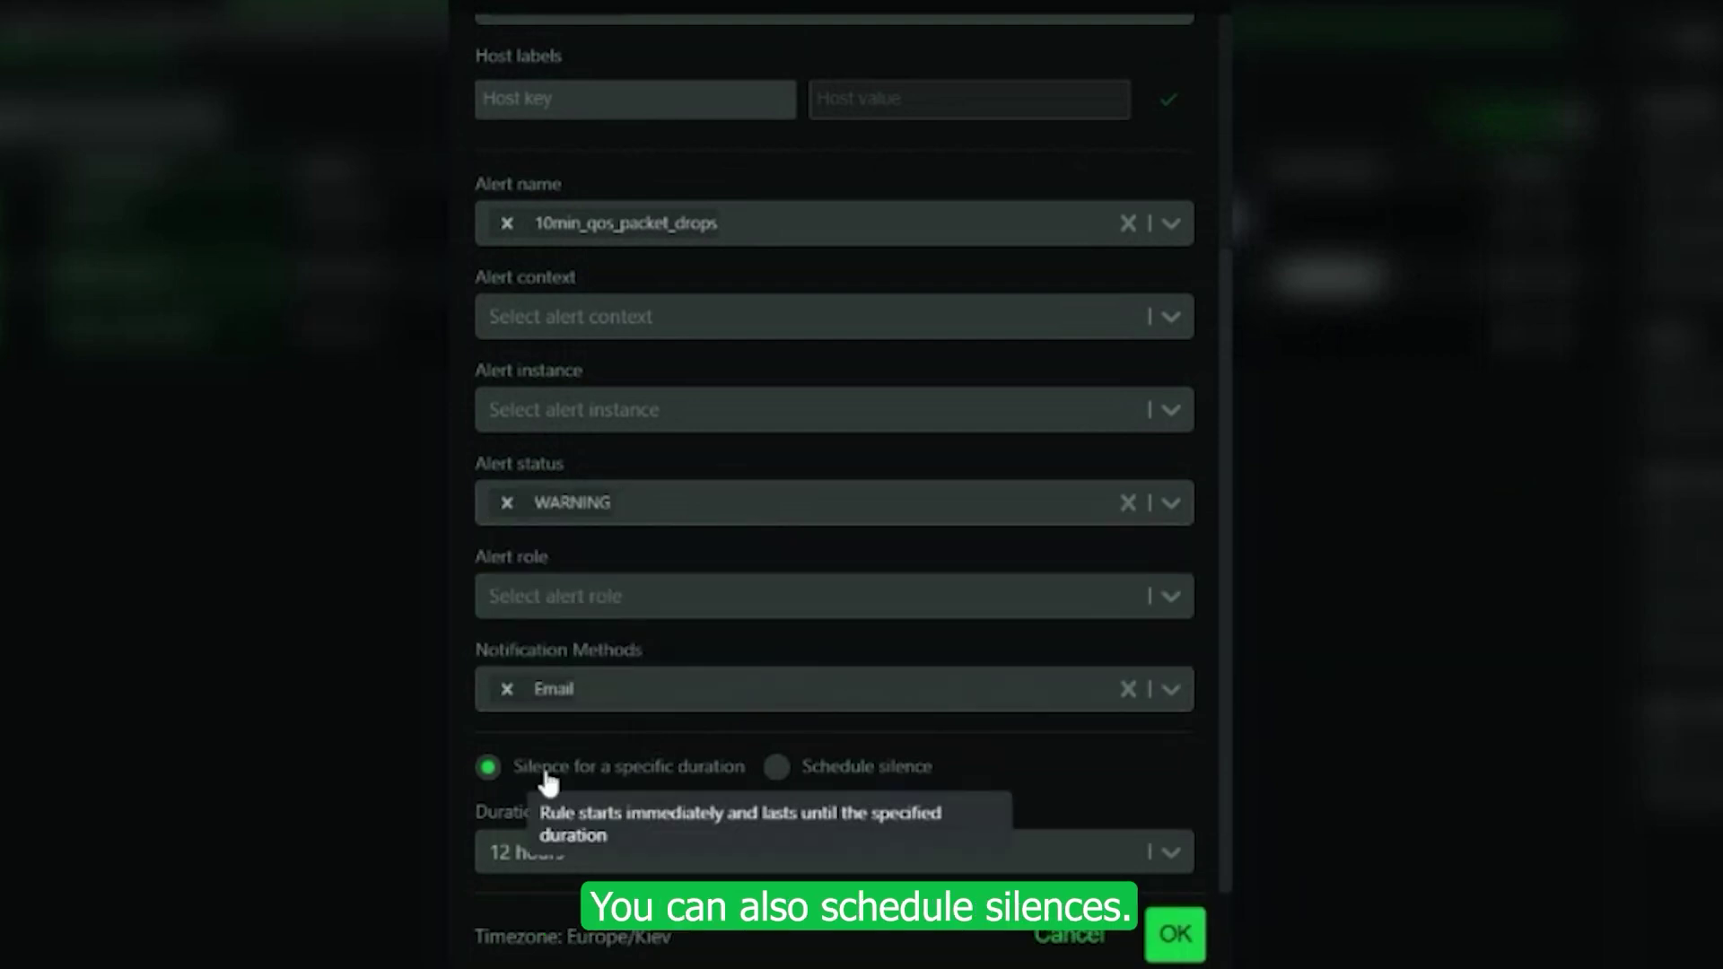
# Switch the rule to a scheduled silence starting on March 10, 2025 at 00:00
pyautogui.click(794, 770)
pyautogui.scroll(-1, 727, 804)
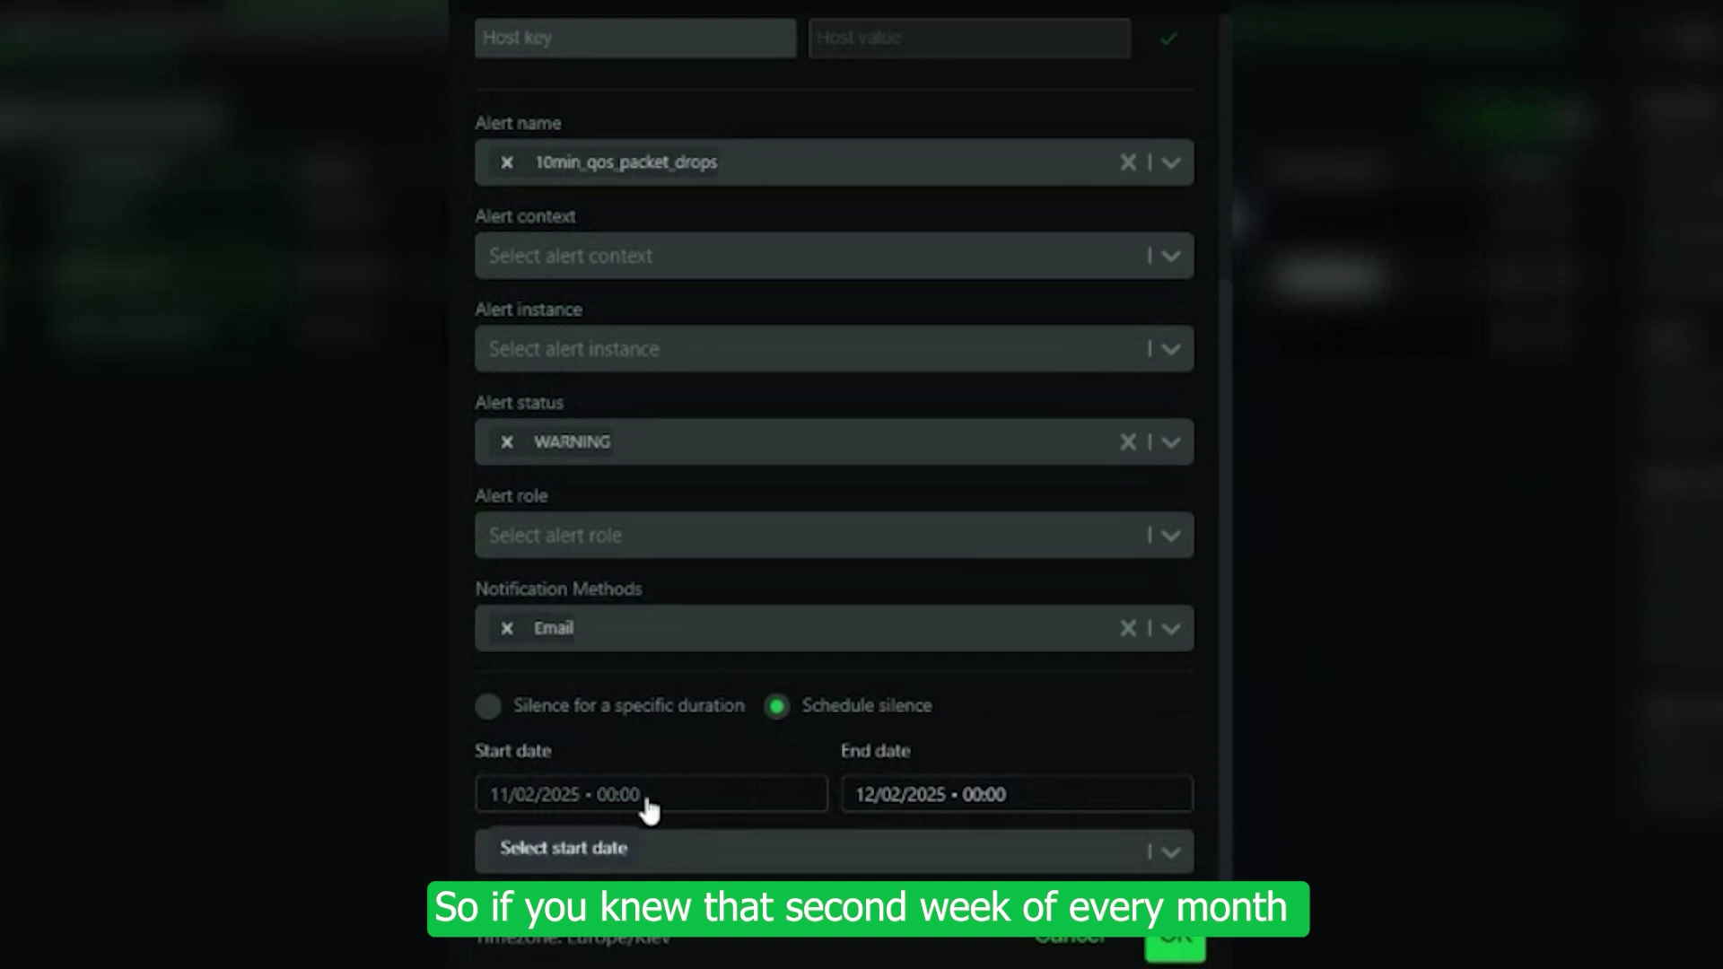
pyautogui.click(646, 805)
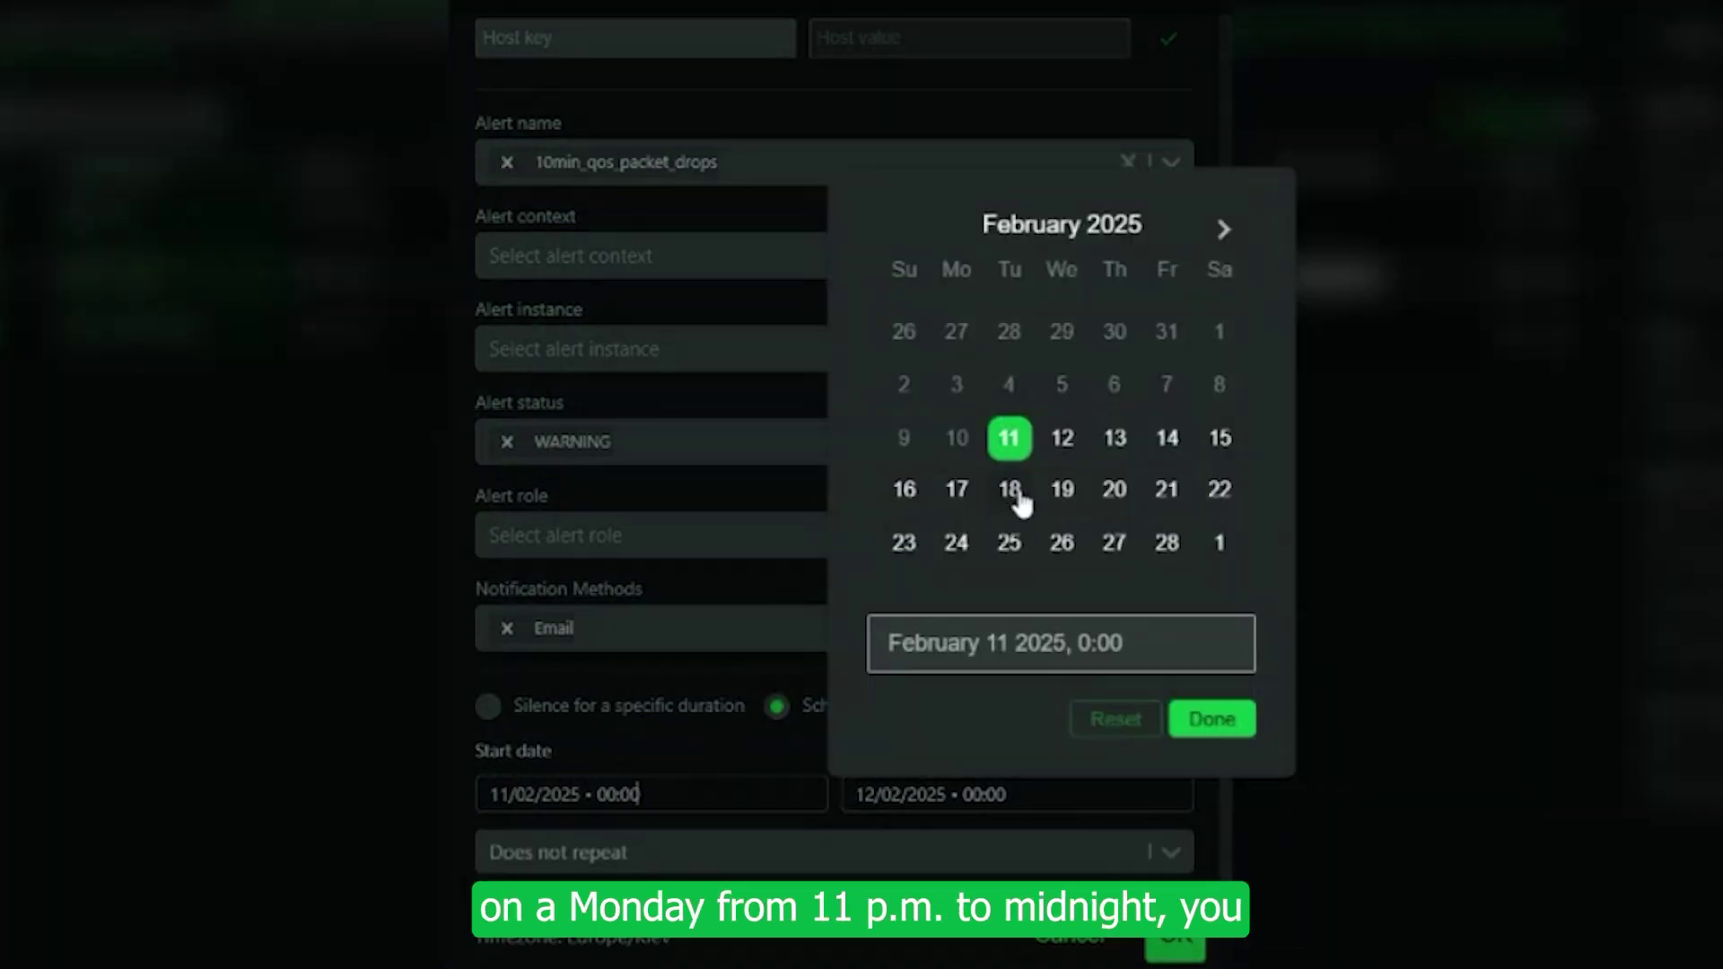
pyautogui.click(1223, 229)
pyautogui.click(956, 384)
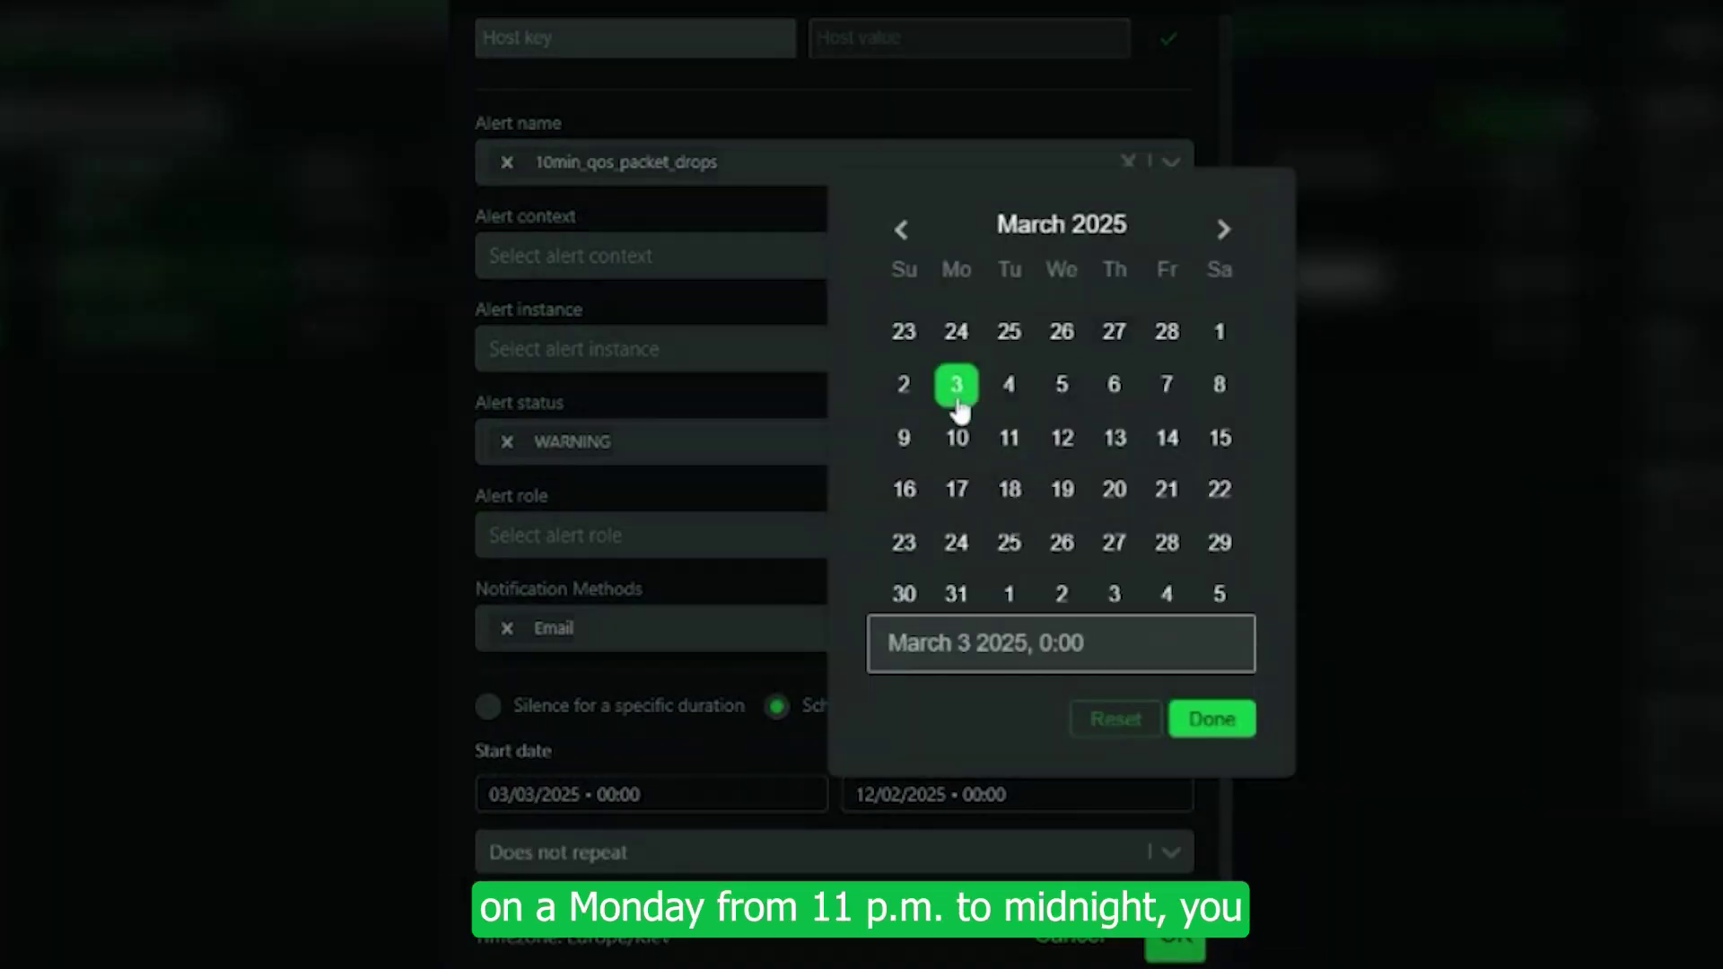
pyautogui.click(959, 439)
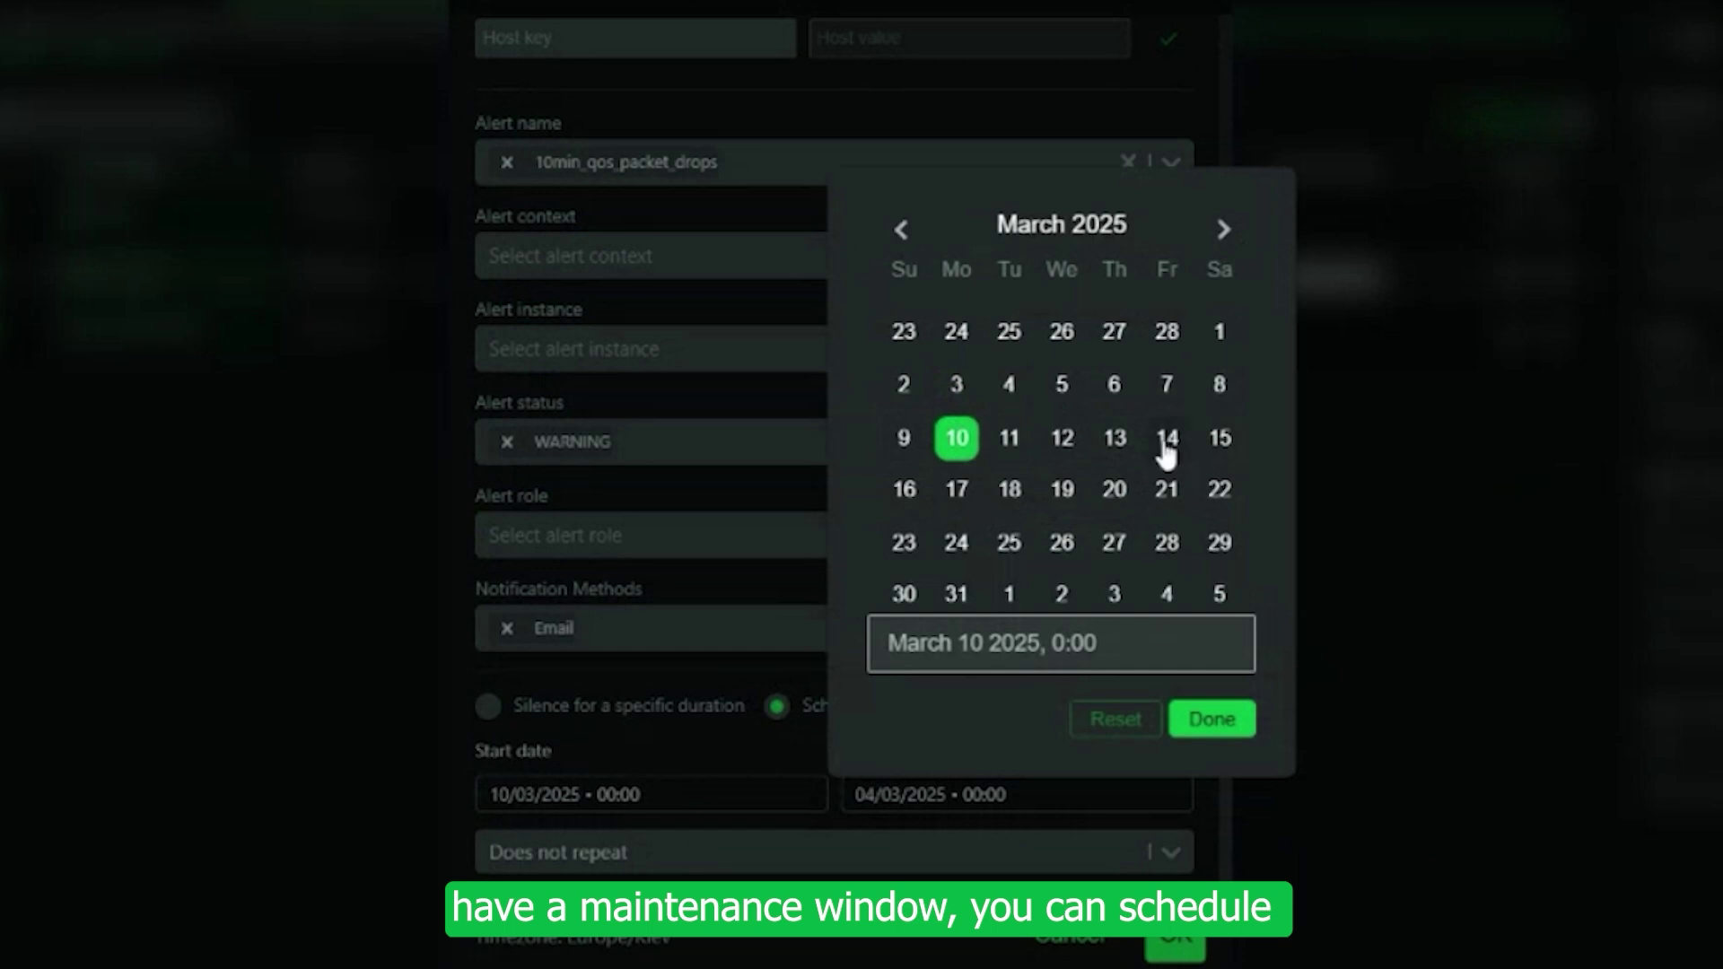
pyautogui.click(1207, 719)
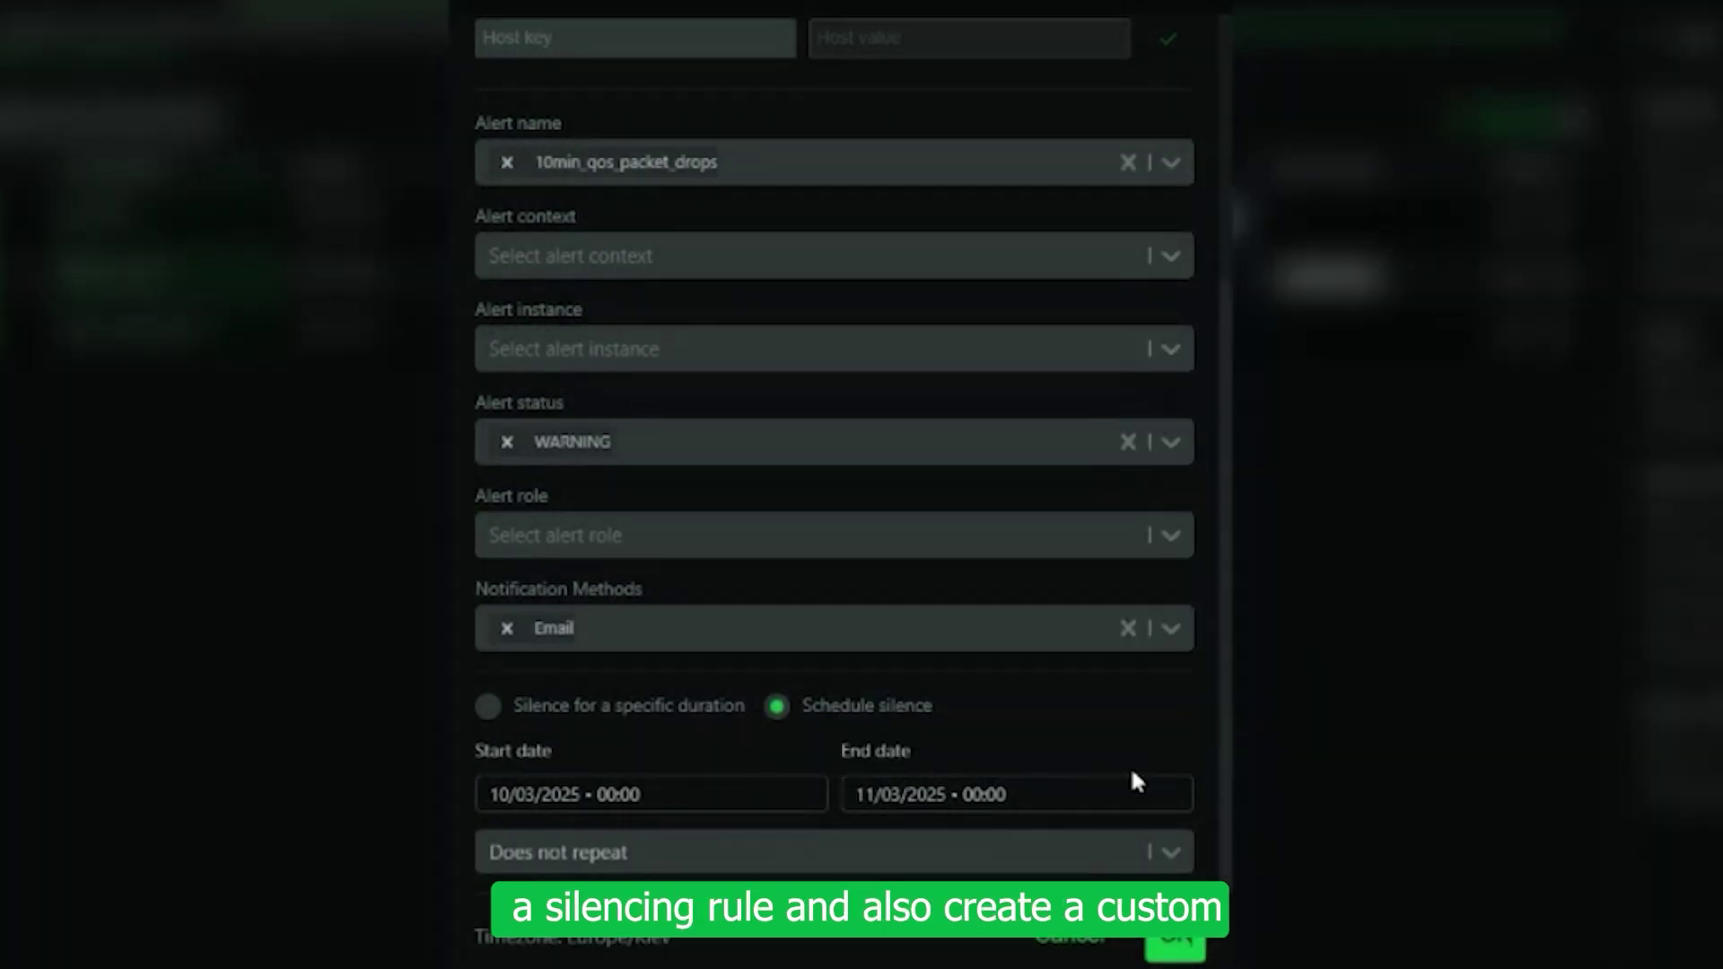
# Set the scheduled silence to repeat monthly, then discard the new silencing rule
pyautogui.click(1169, 867)
pyautogui.click(603, 843)
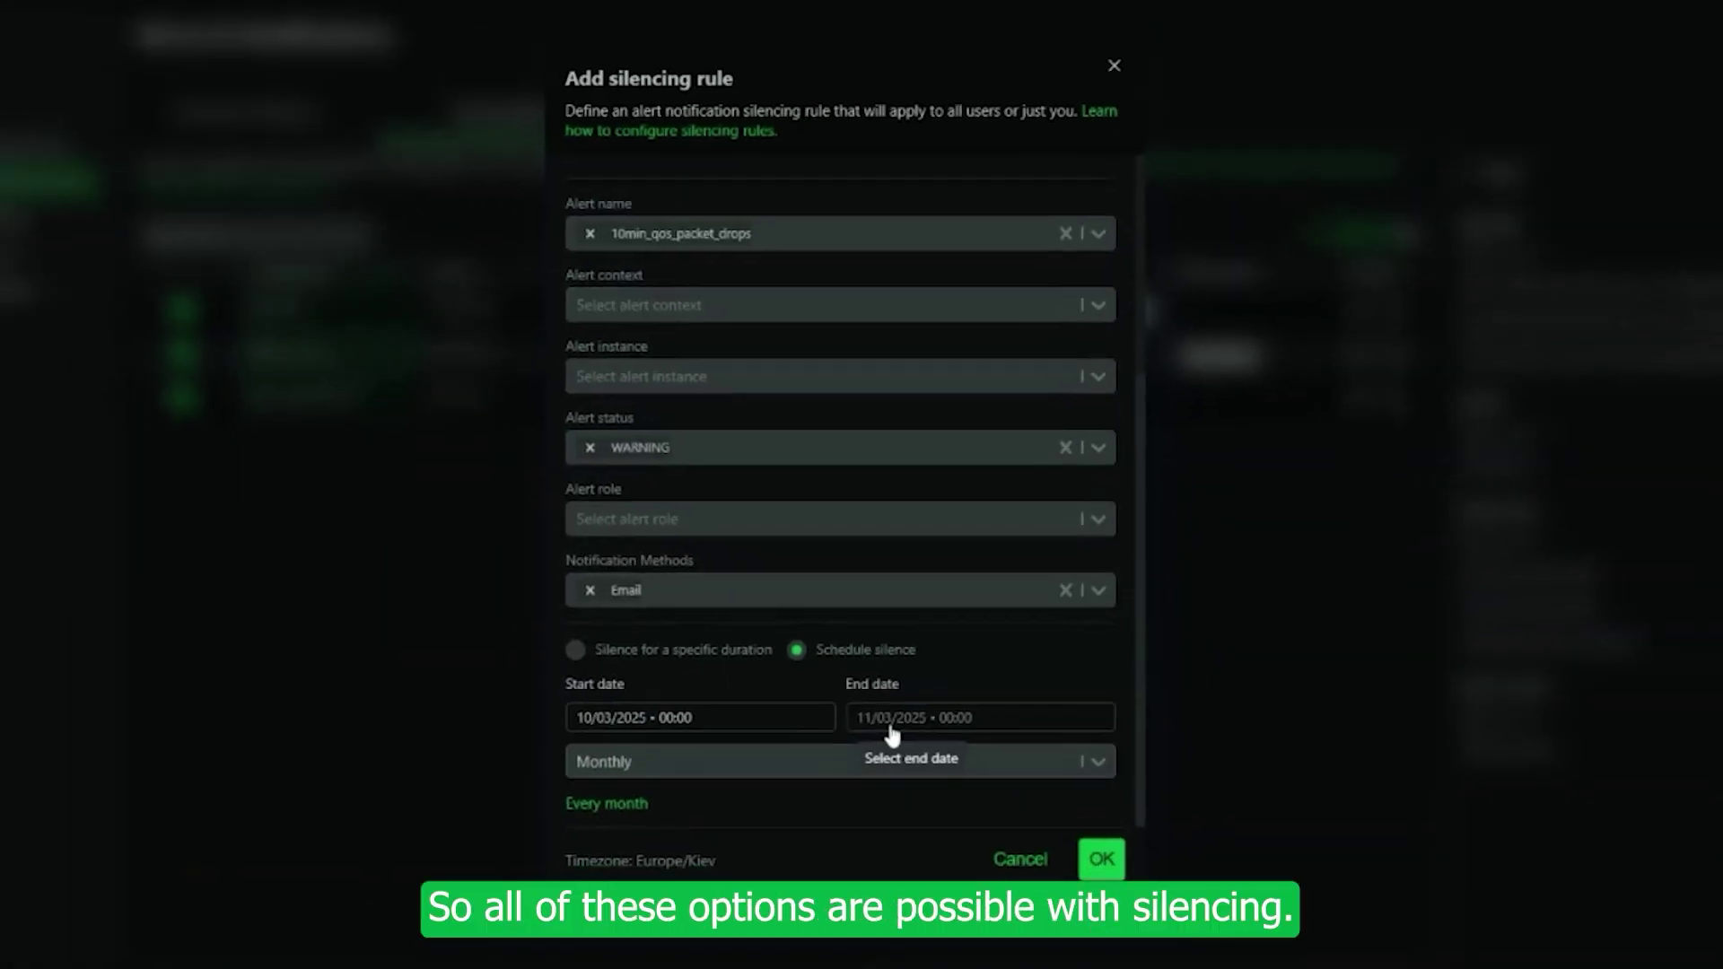
pyautogui.click(1016, 861)
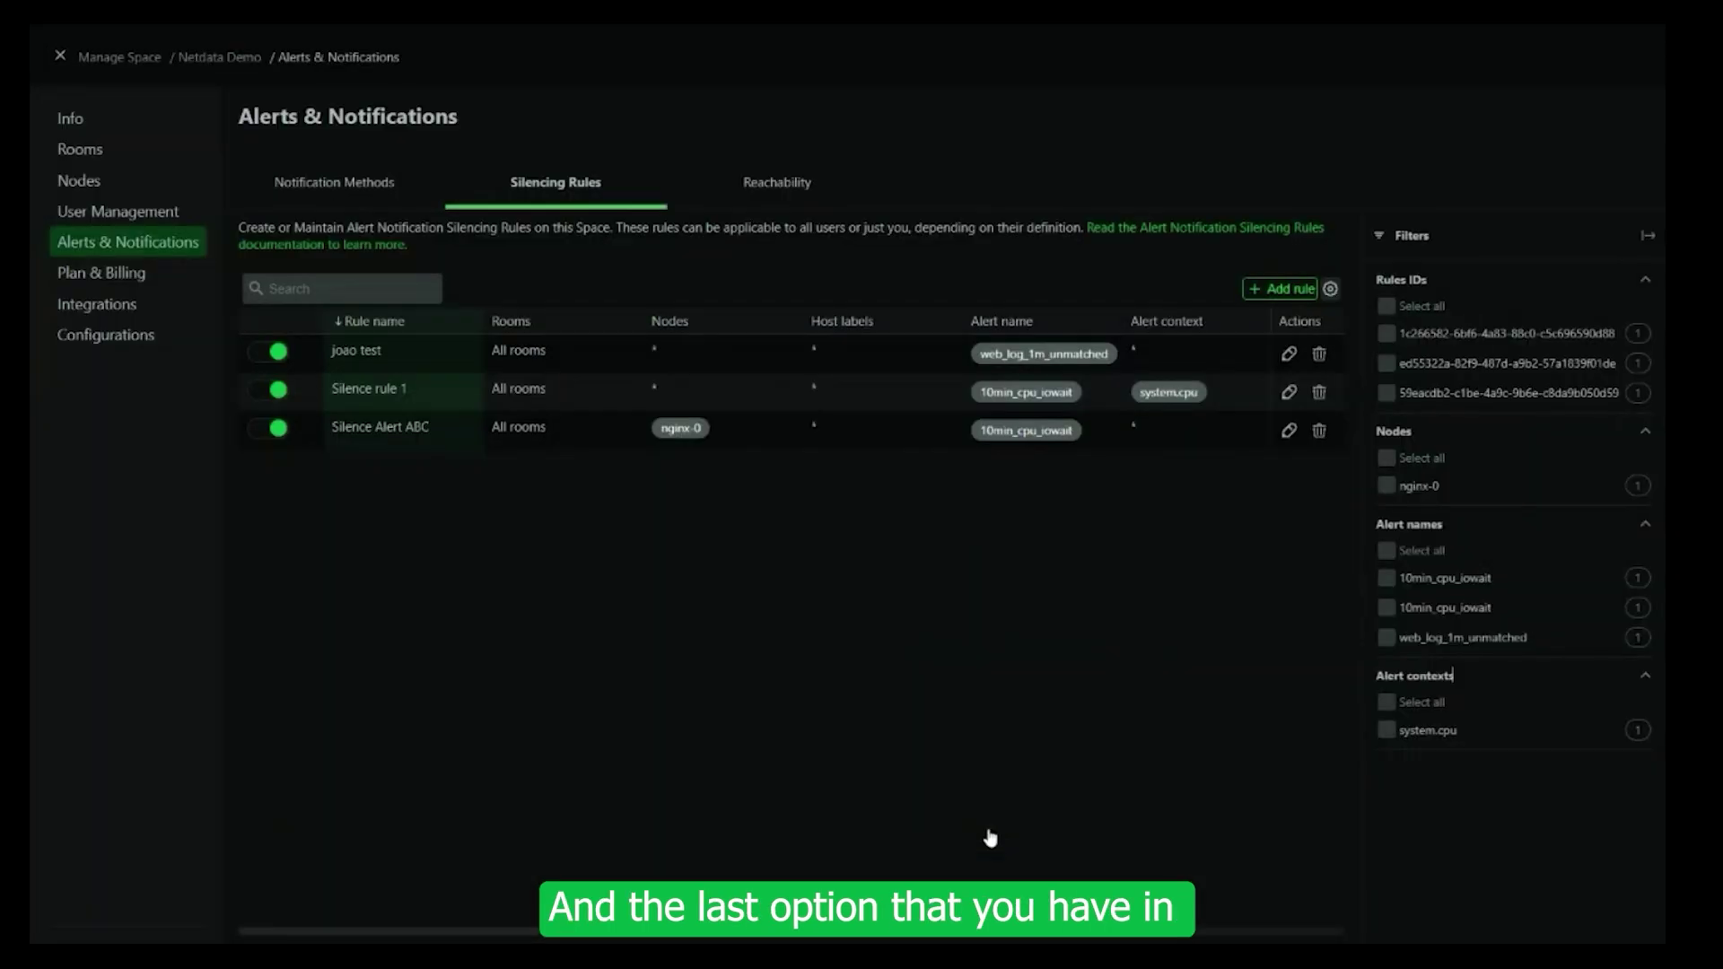
# Open the reachability notification settings and enter 01 minutes with 30 seconds as the space-wide delay
pyautogui.click(783, 186)
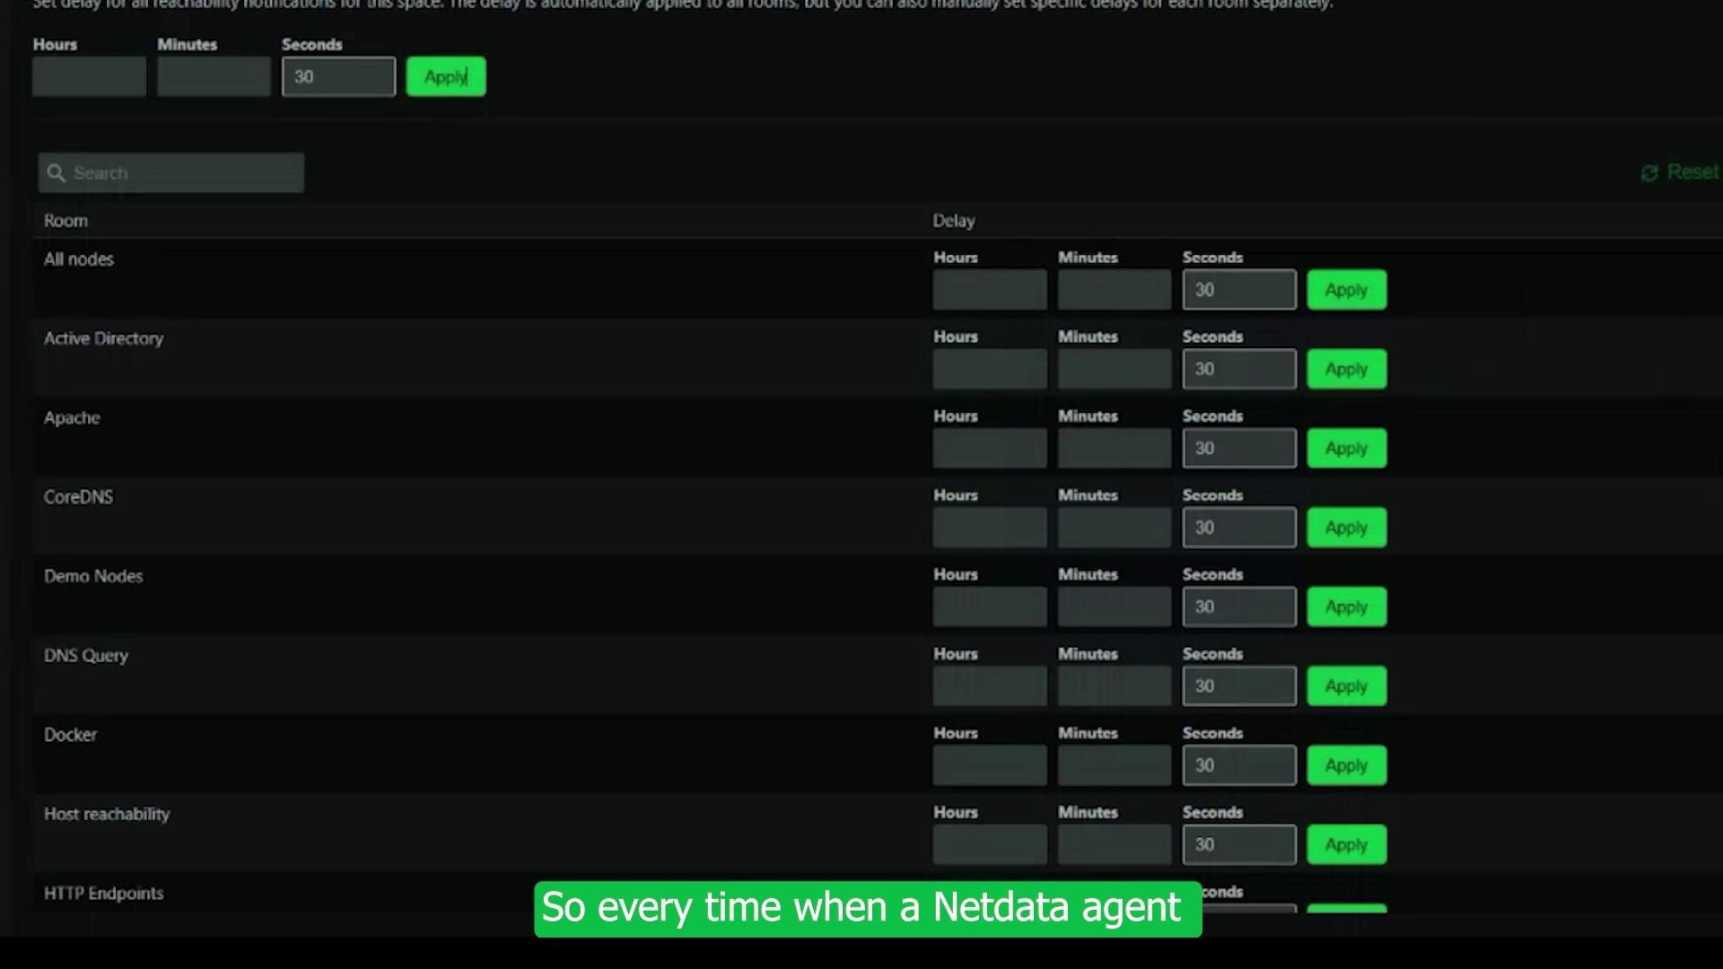
pyautogui.scroll(-10, 1585, 230)
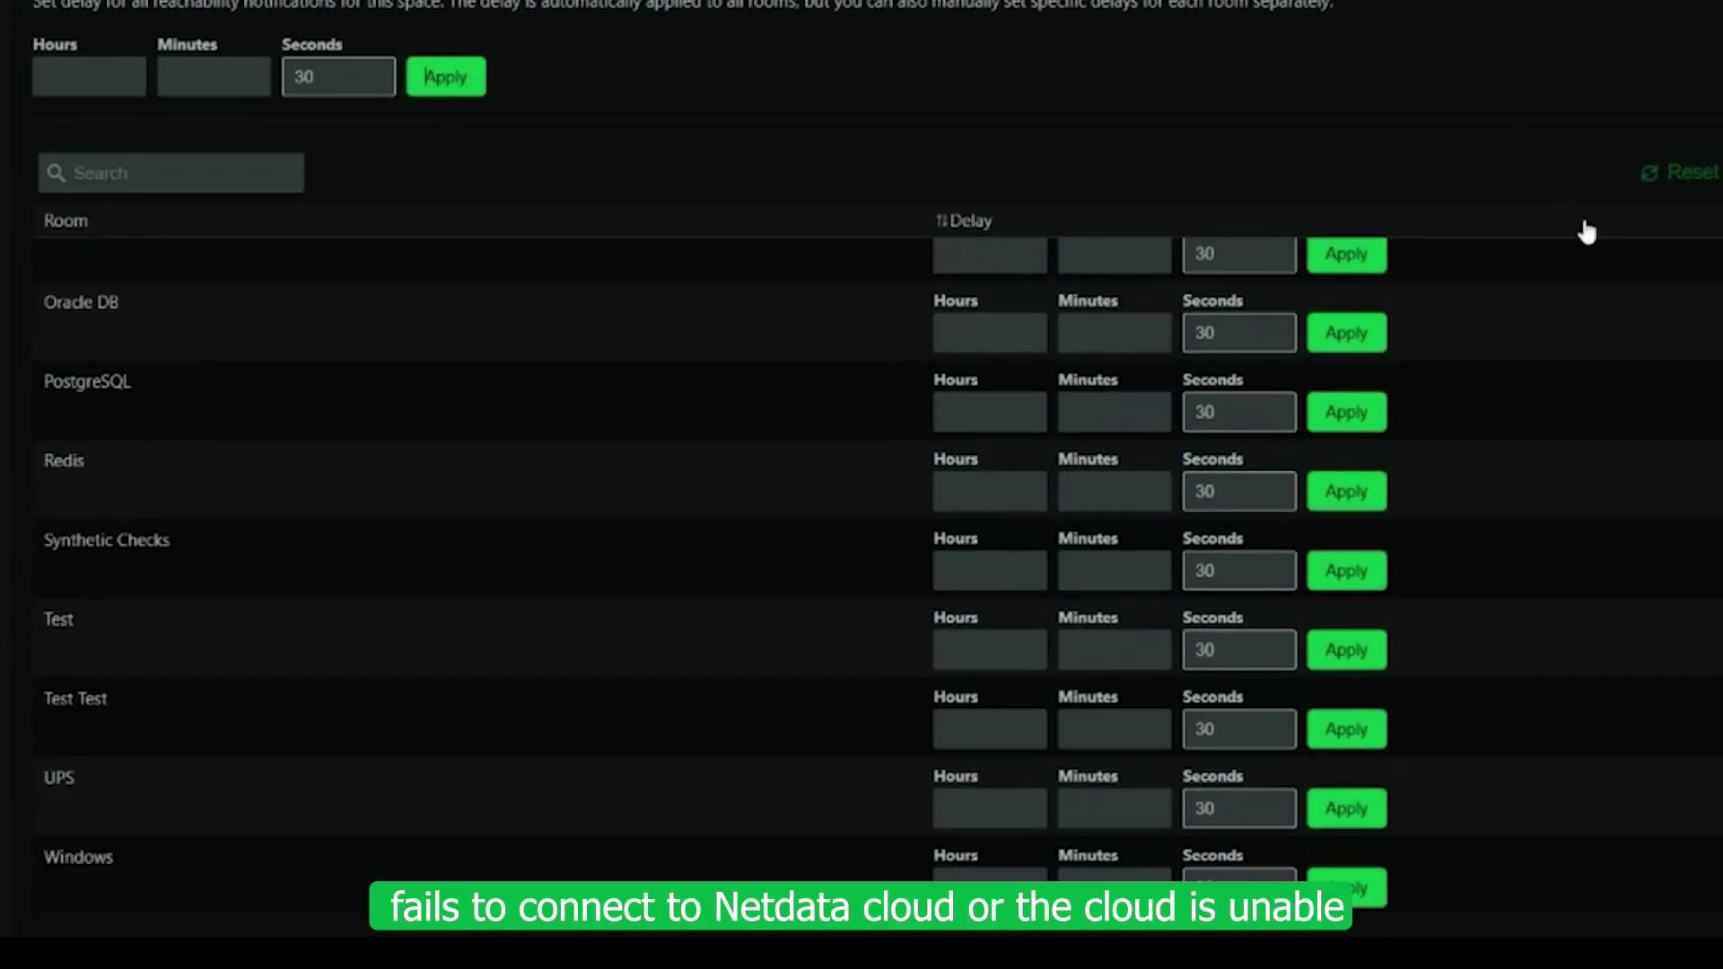
pyautogui.scroll(10, 1585, 230)
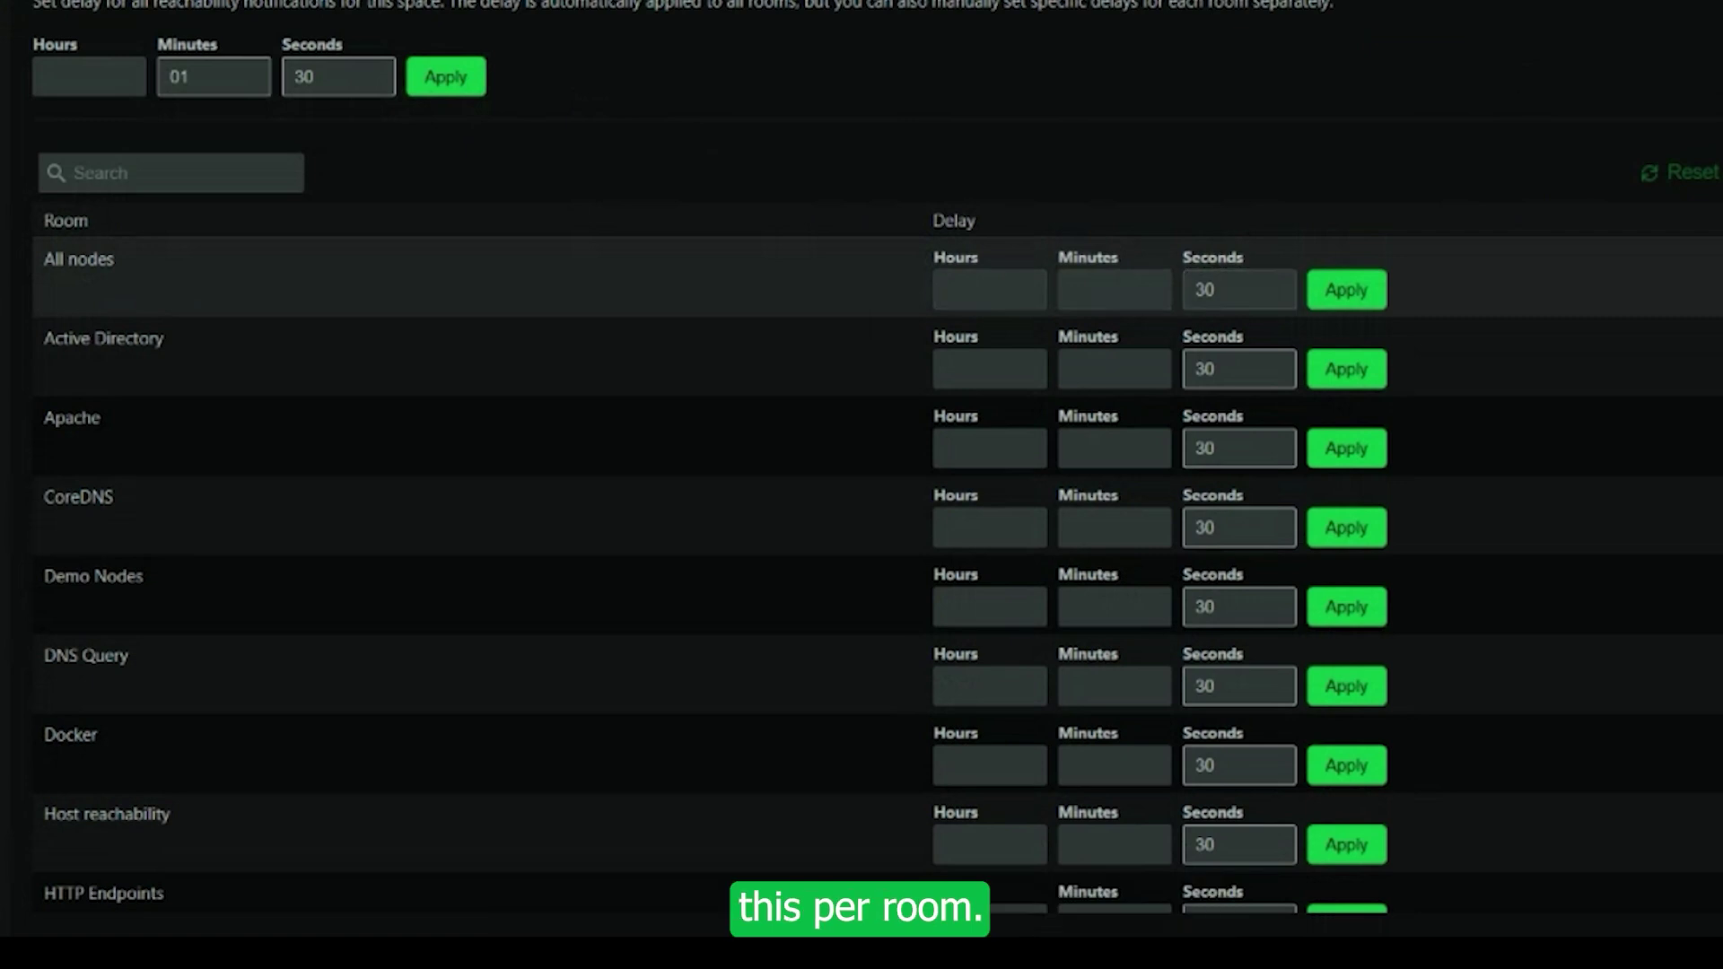
# Enter reachability delay minutes of 02 for the All nodes room and 05 for Active Directory
pyautogui.write('02')
pyautogui.click(1114, 369)
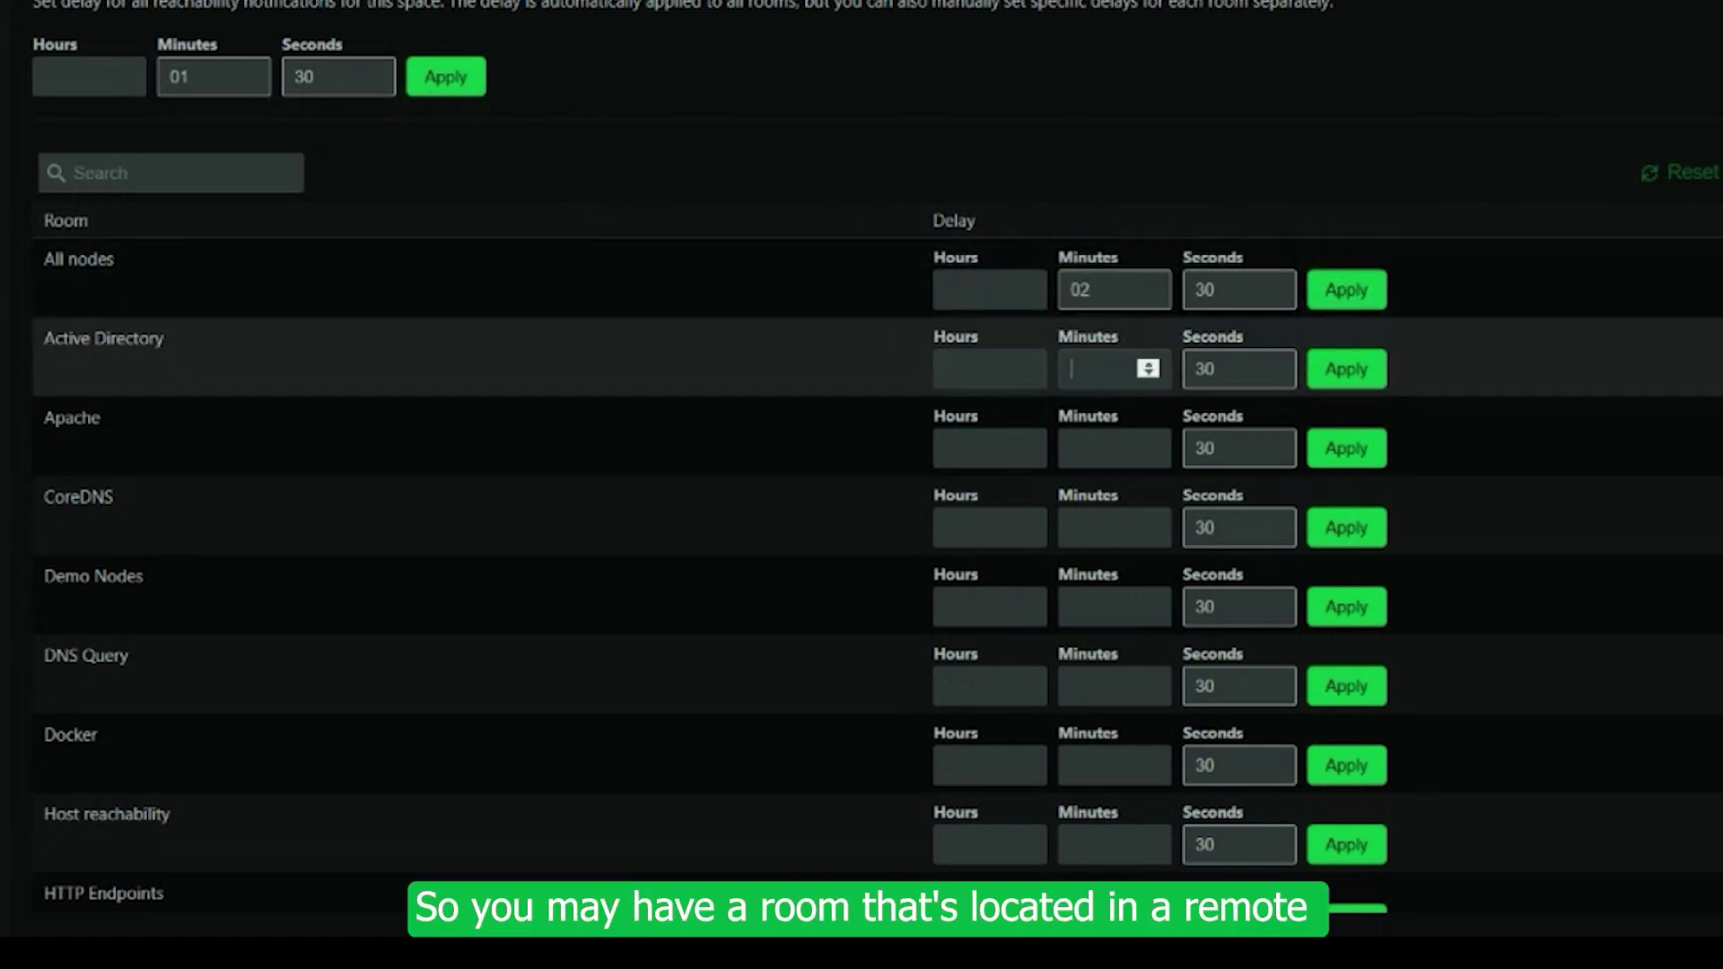
pyautogui.write('5')
pyautogui.click(1113, 448)
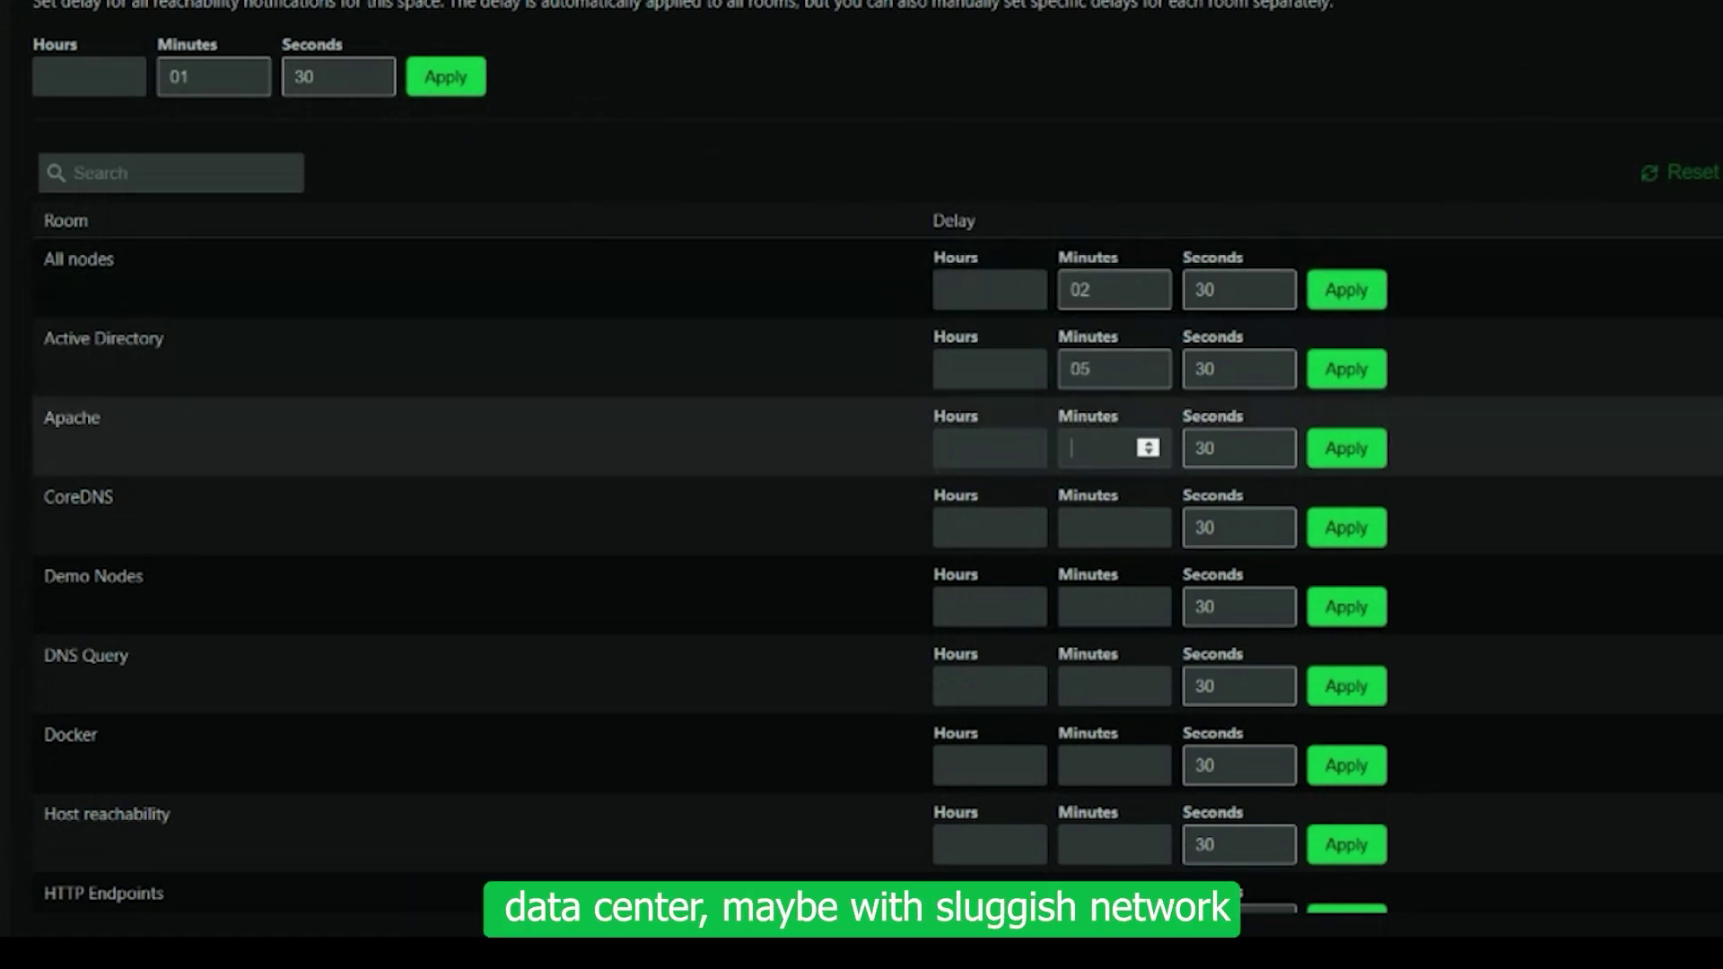
# Enter a reachability delay of 01 hours for the Test room
pyautogui.scroll(-3, 1113, 448)
pyautogui.scroll(-5, 1096, 477)
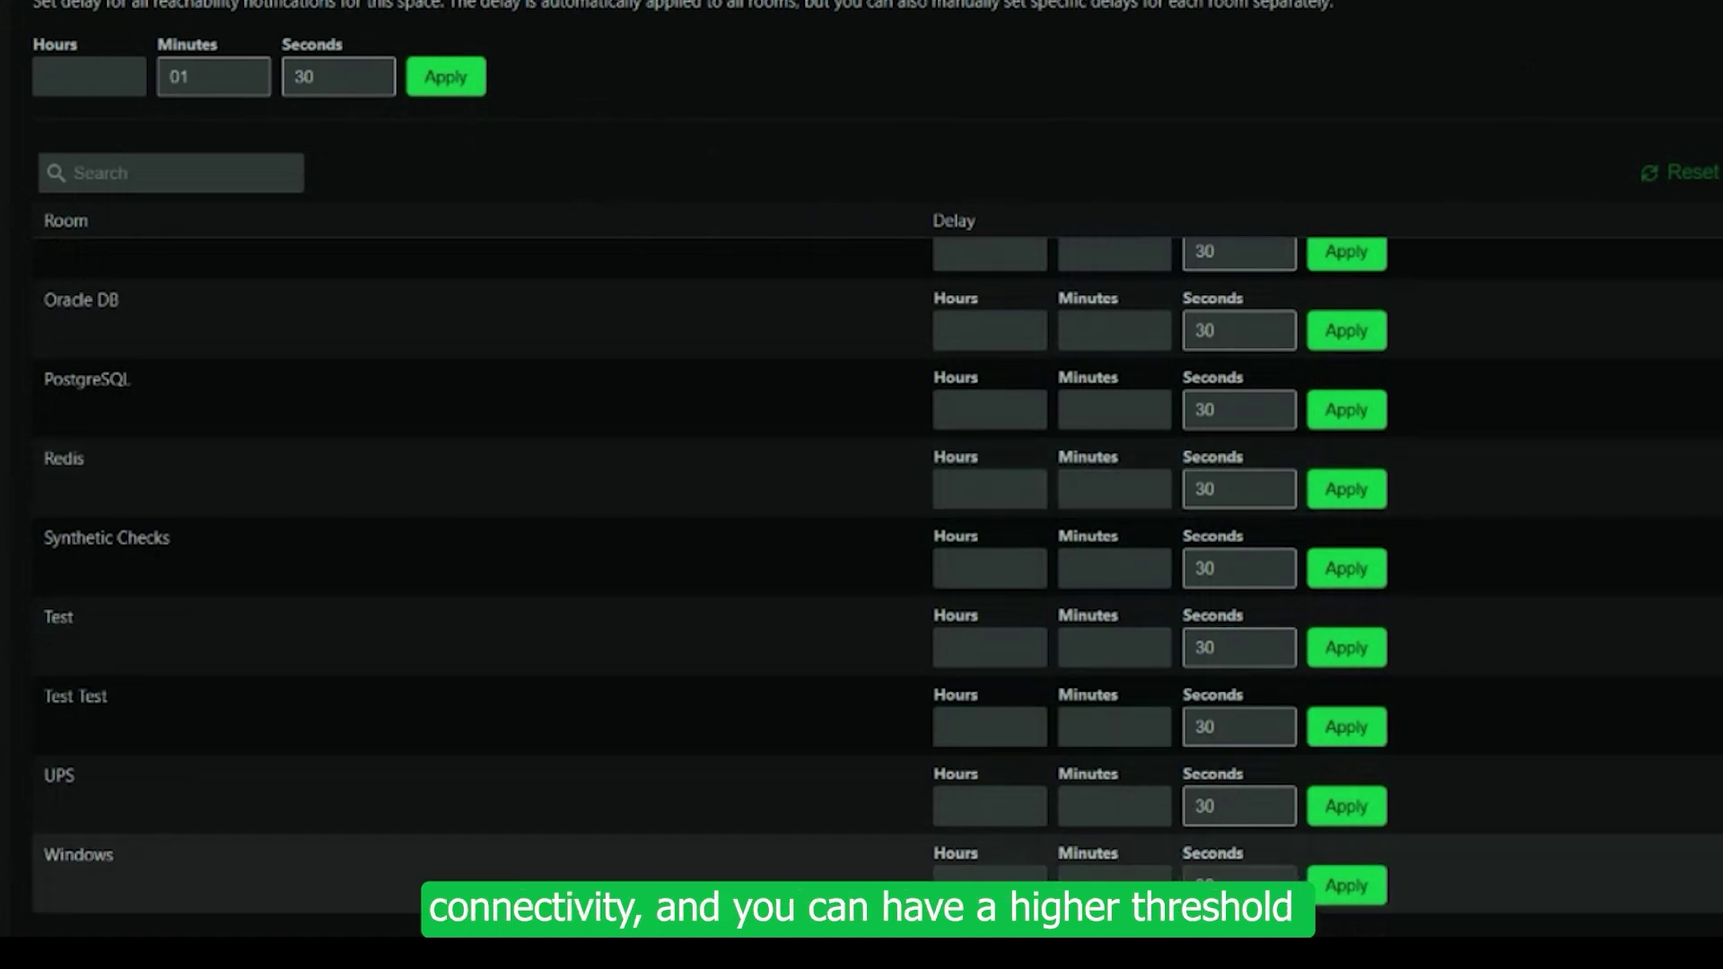
pyautogui.click(1015, 646)
pyautogui.write('01')
pyautogui.click(1122, 654)
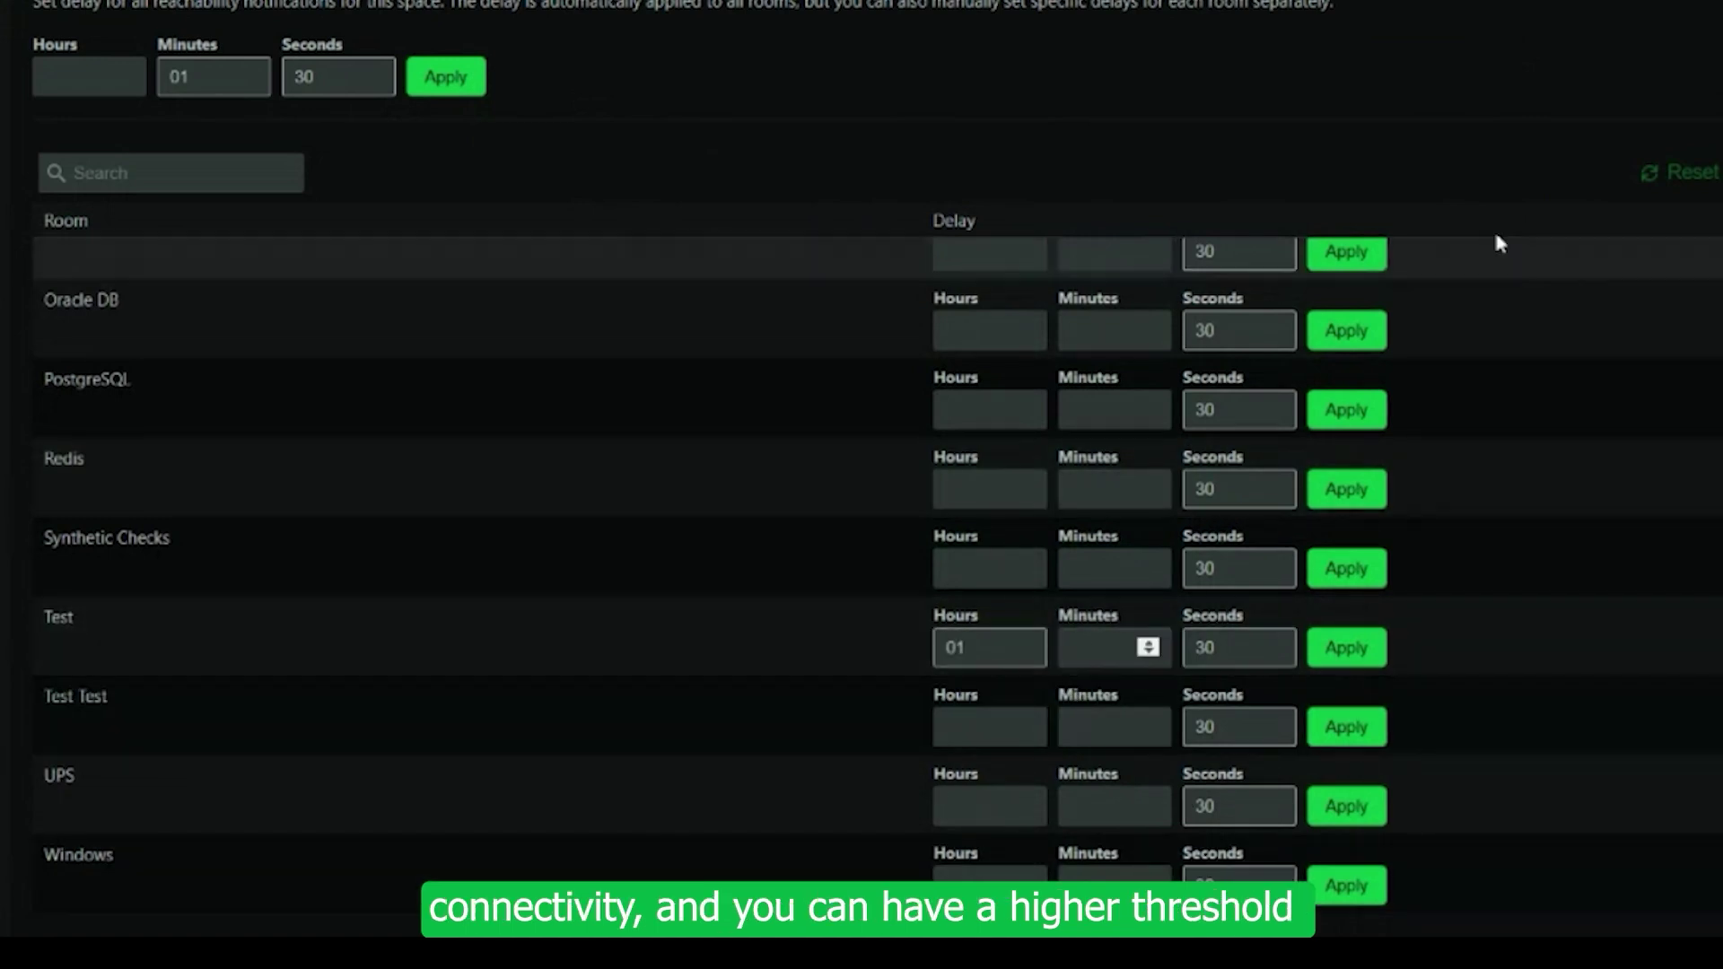
pyautogui.scroll(8, 1347, 449)
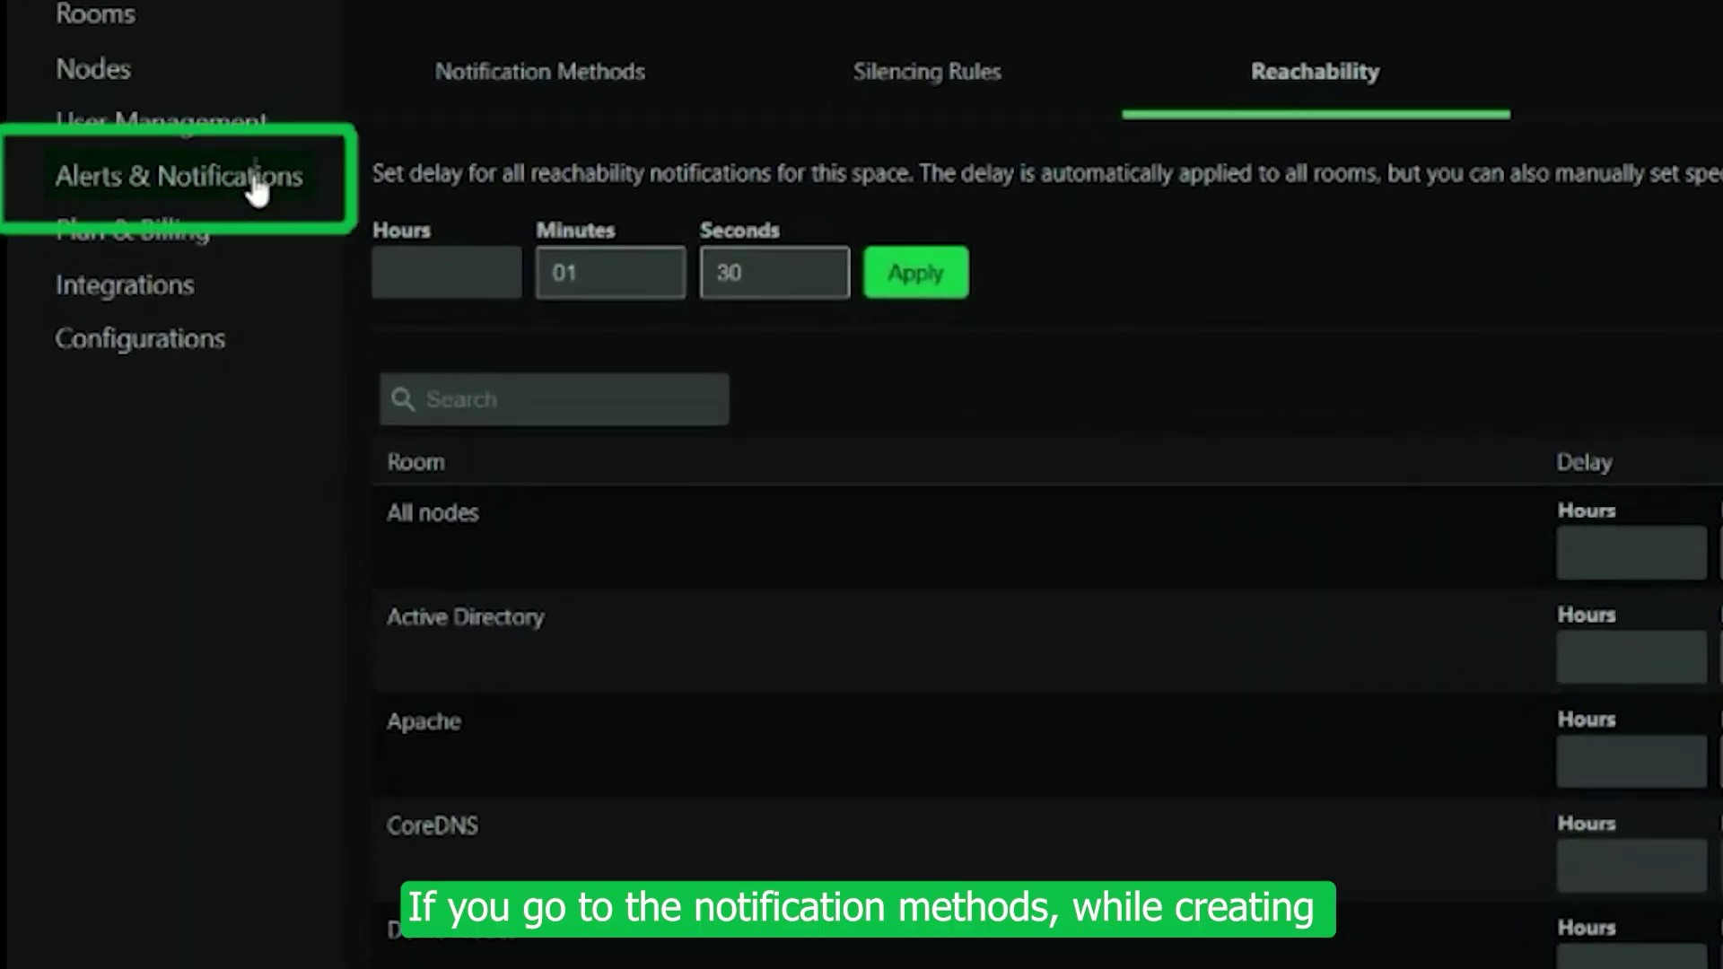
# Open the Machine Learning Slack notification configuration for editing and examine the rooms it can apply to
pyautogui.click(256, 184)
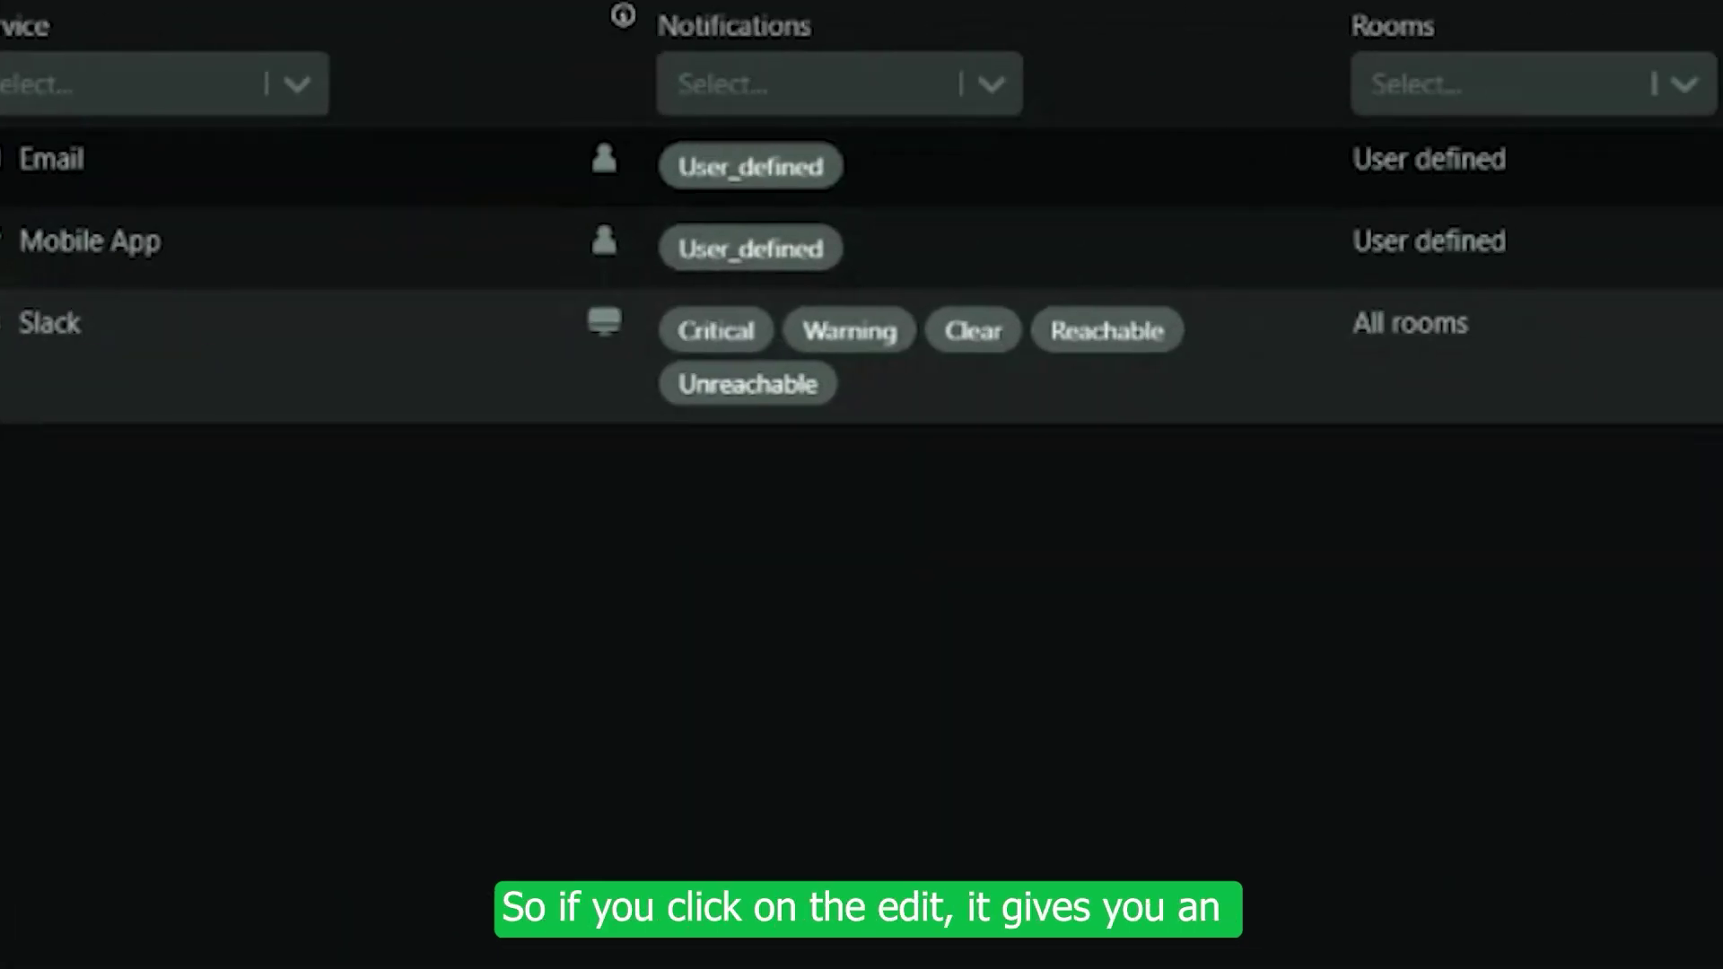
pyautogui.click(1593, 373)
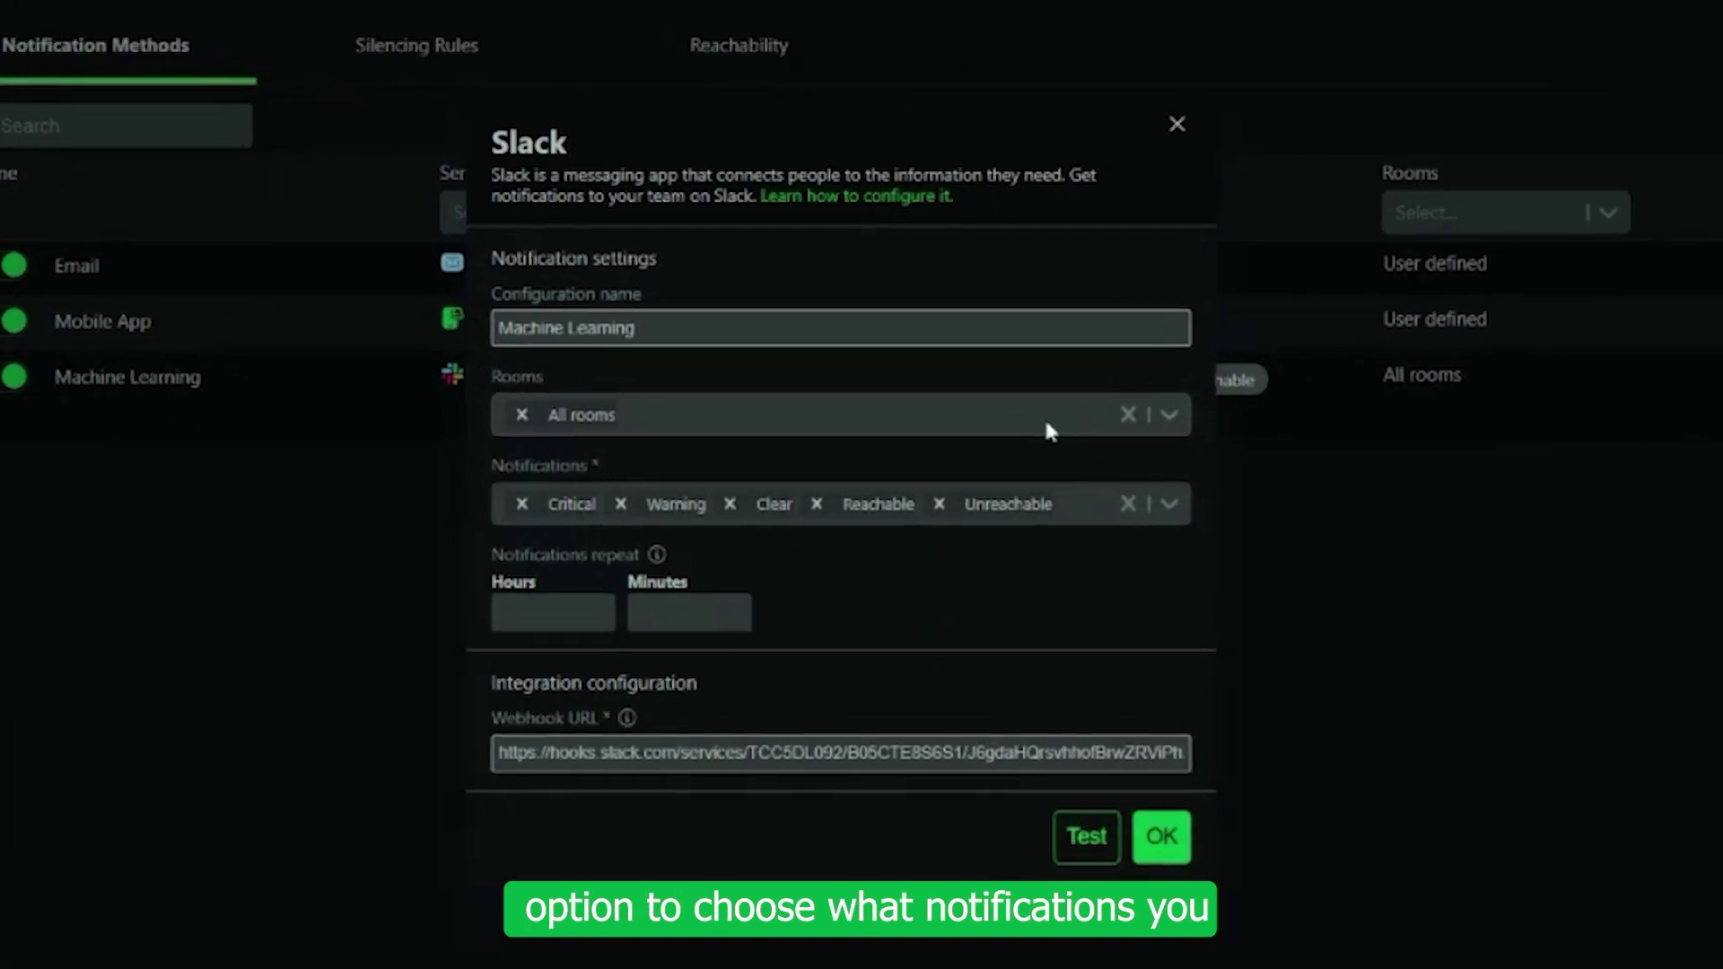
pyautogui.click(1091, 412)
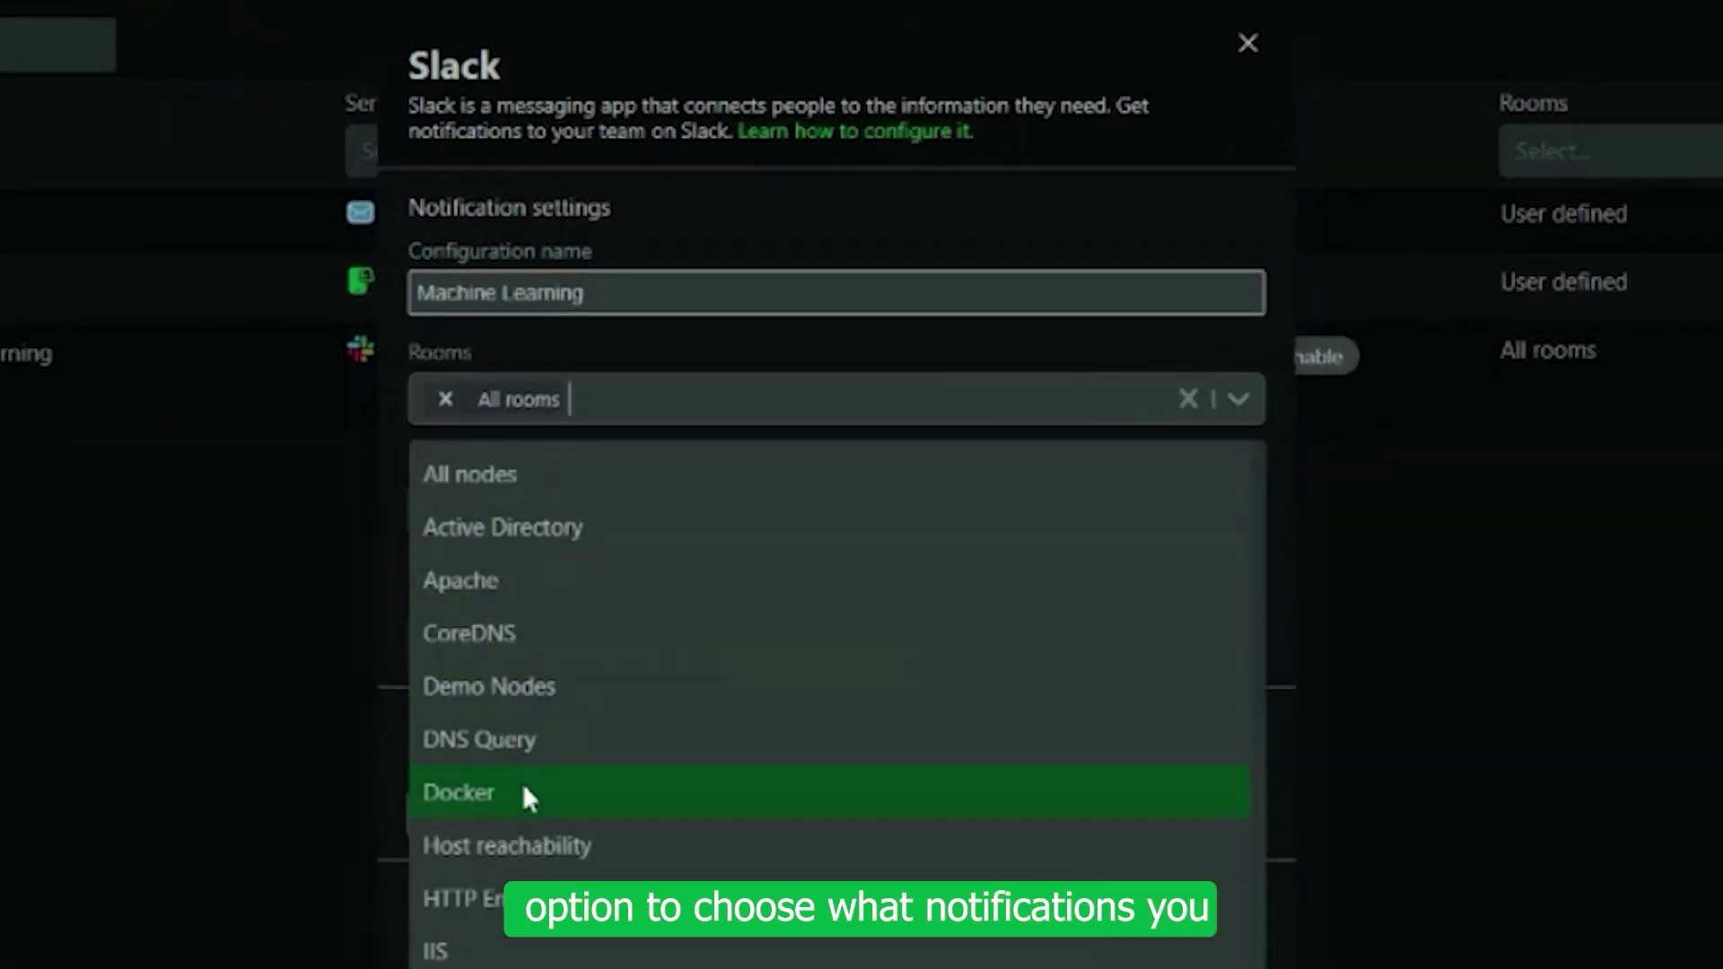
pyautogui.scroll(-3, 523, 799)
pyautogui.scroll(3, 524, 799)
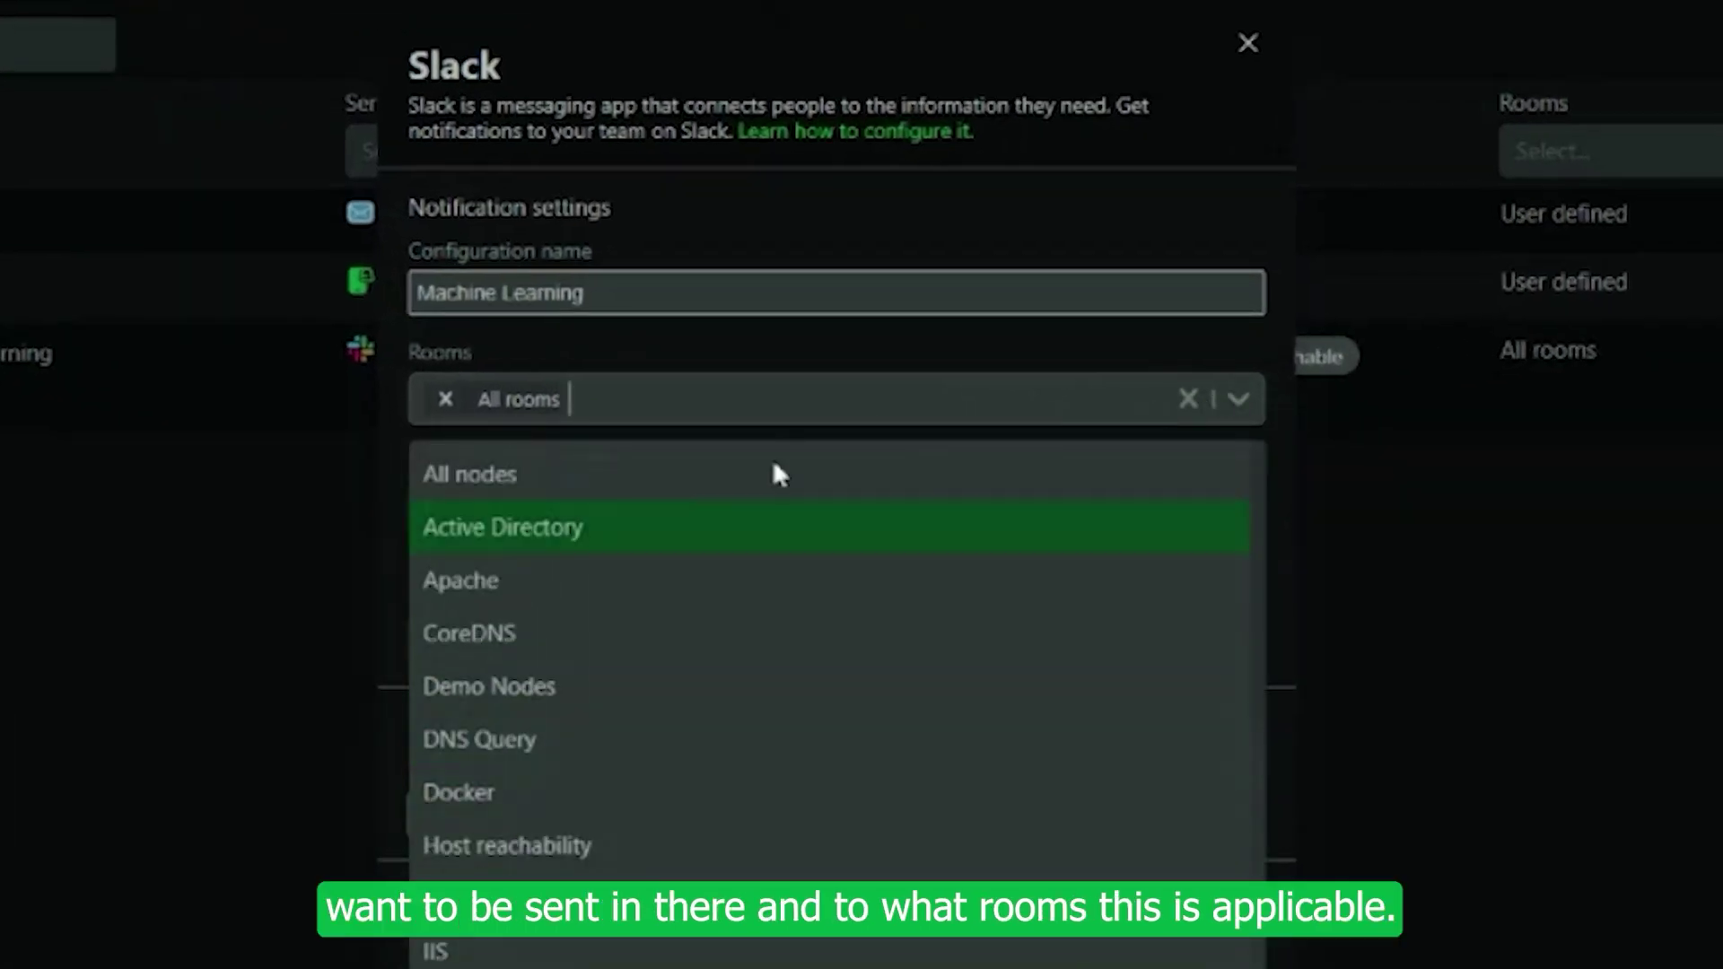
pyautogui.click(1237, 401)
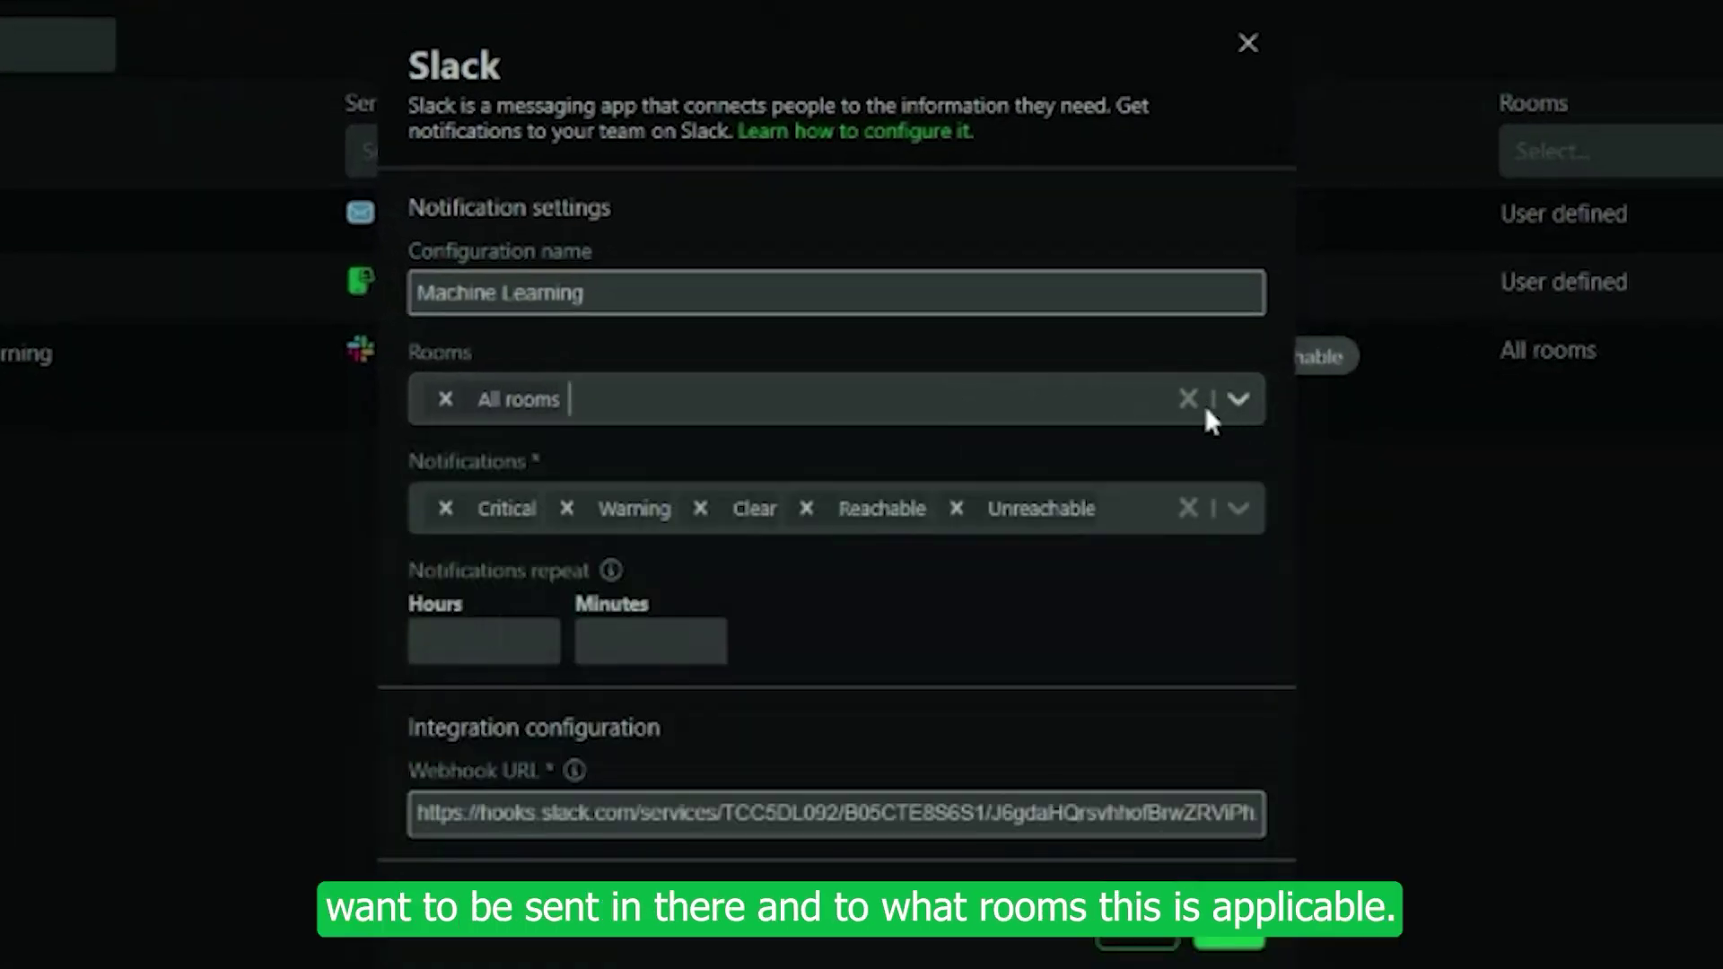
# Remove Clear, Reachable and Warning from the Machine Learning Slack configuration's notification types
pyautogui.click(1242, 513)
pyautogui.click(1242, 513)
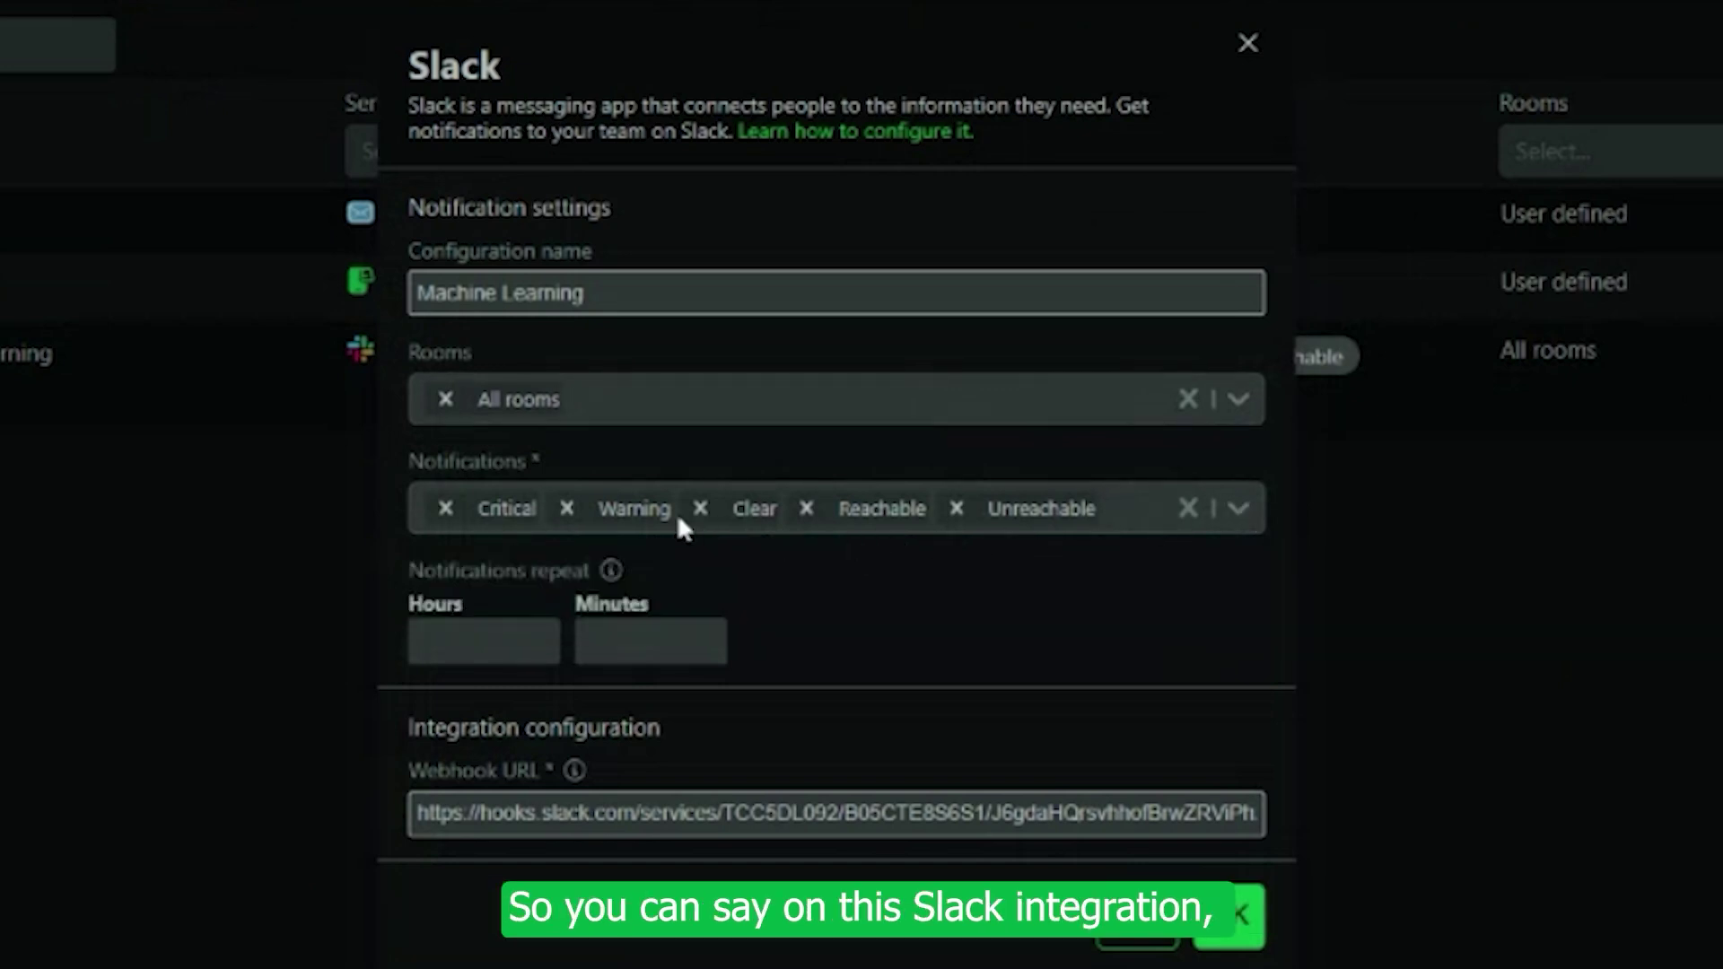
pyautogui.click(702, 509)
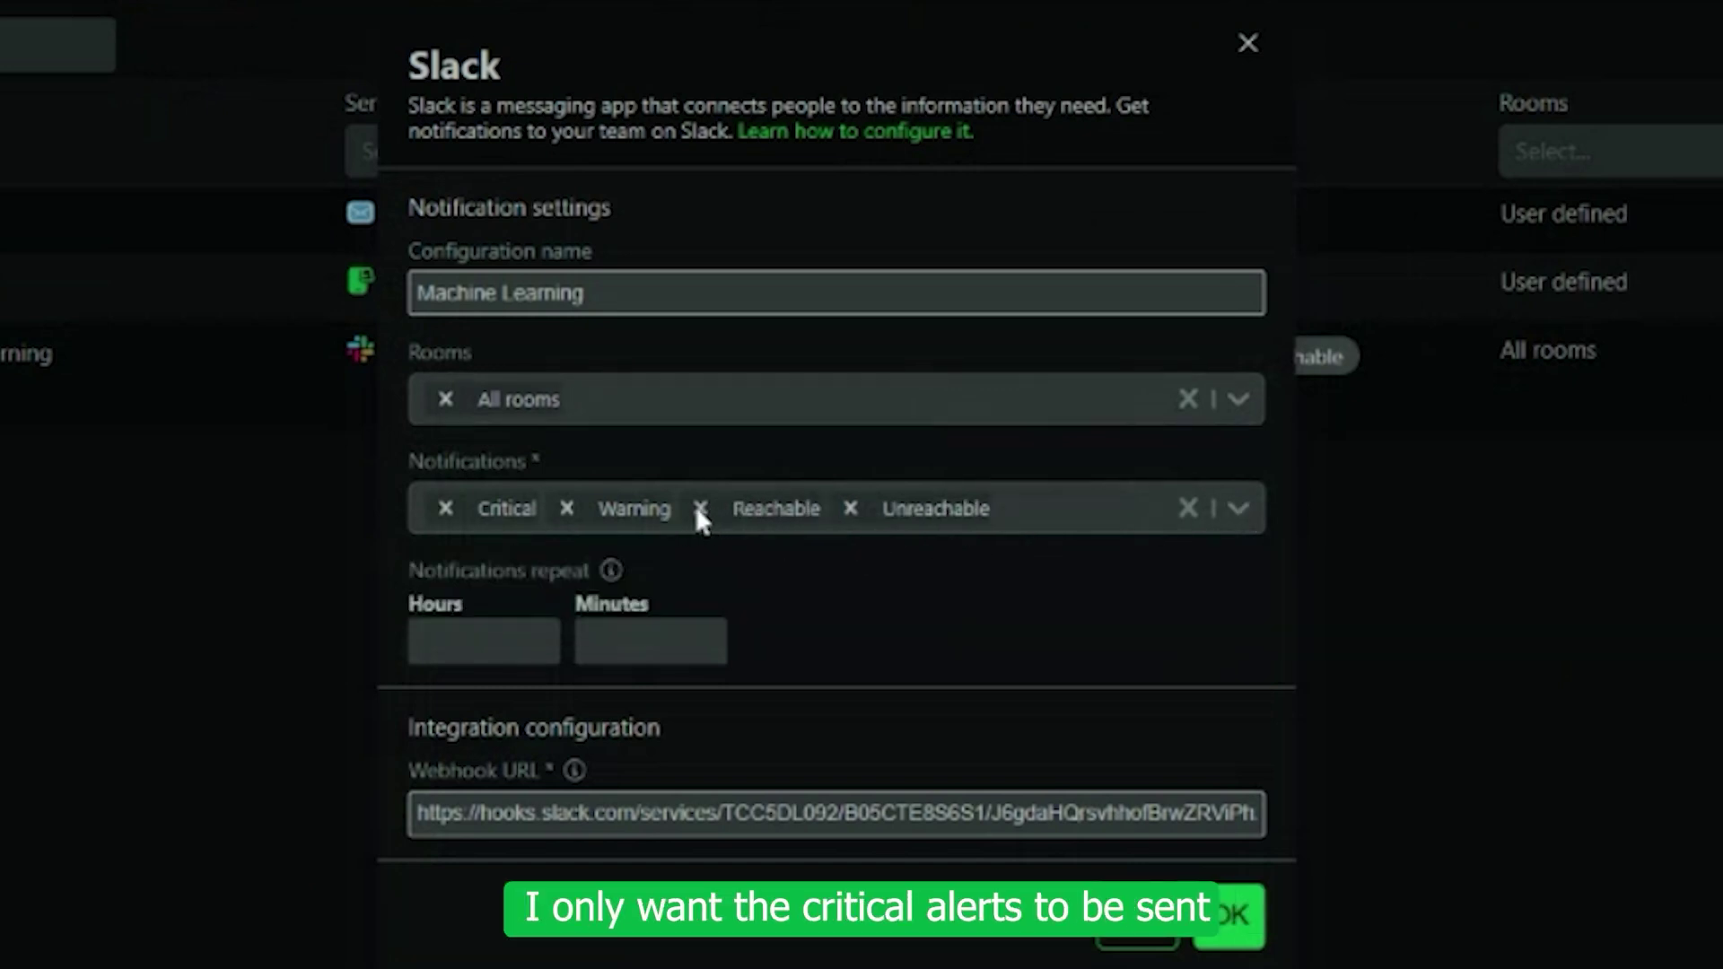
pyautogui.click(700, 508)
pyautogui.click(565, 508)
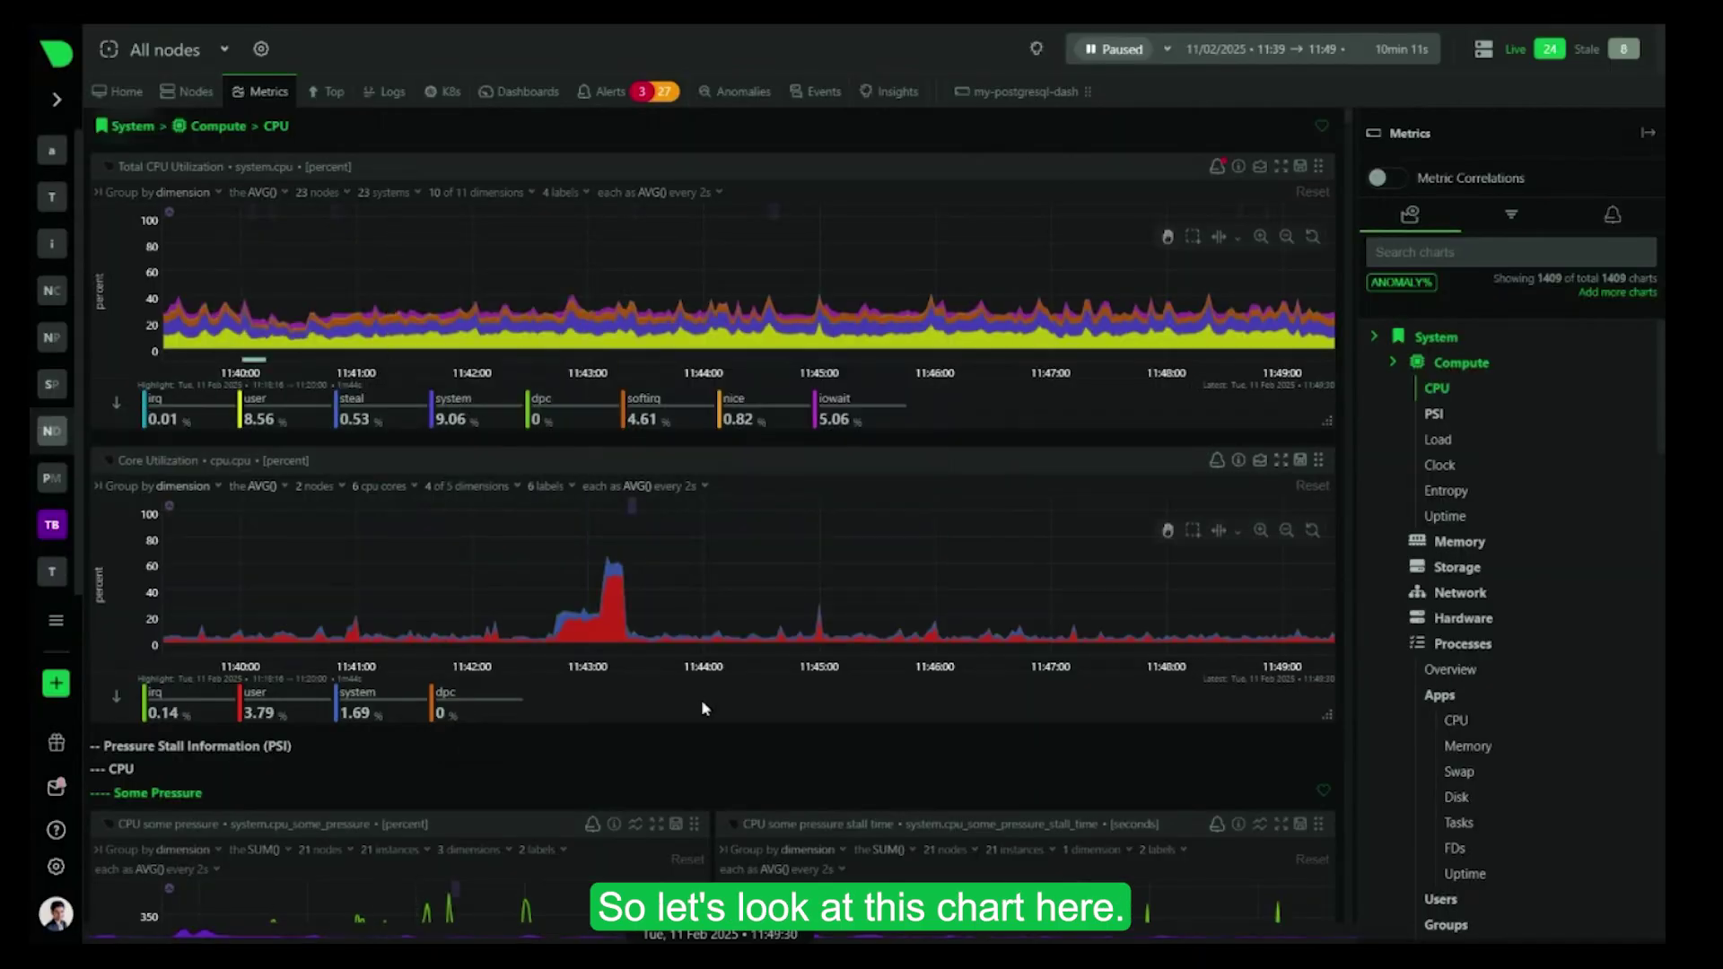
# Highlight the spike from about 11:43:11 to 11:43:35 on the Core Utilization chart and find metrics correlated with it
pyautogui.moveTo(631, 502)
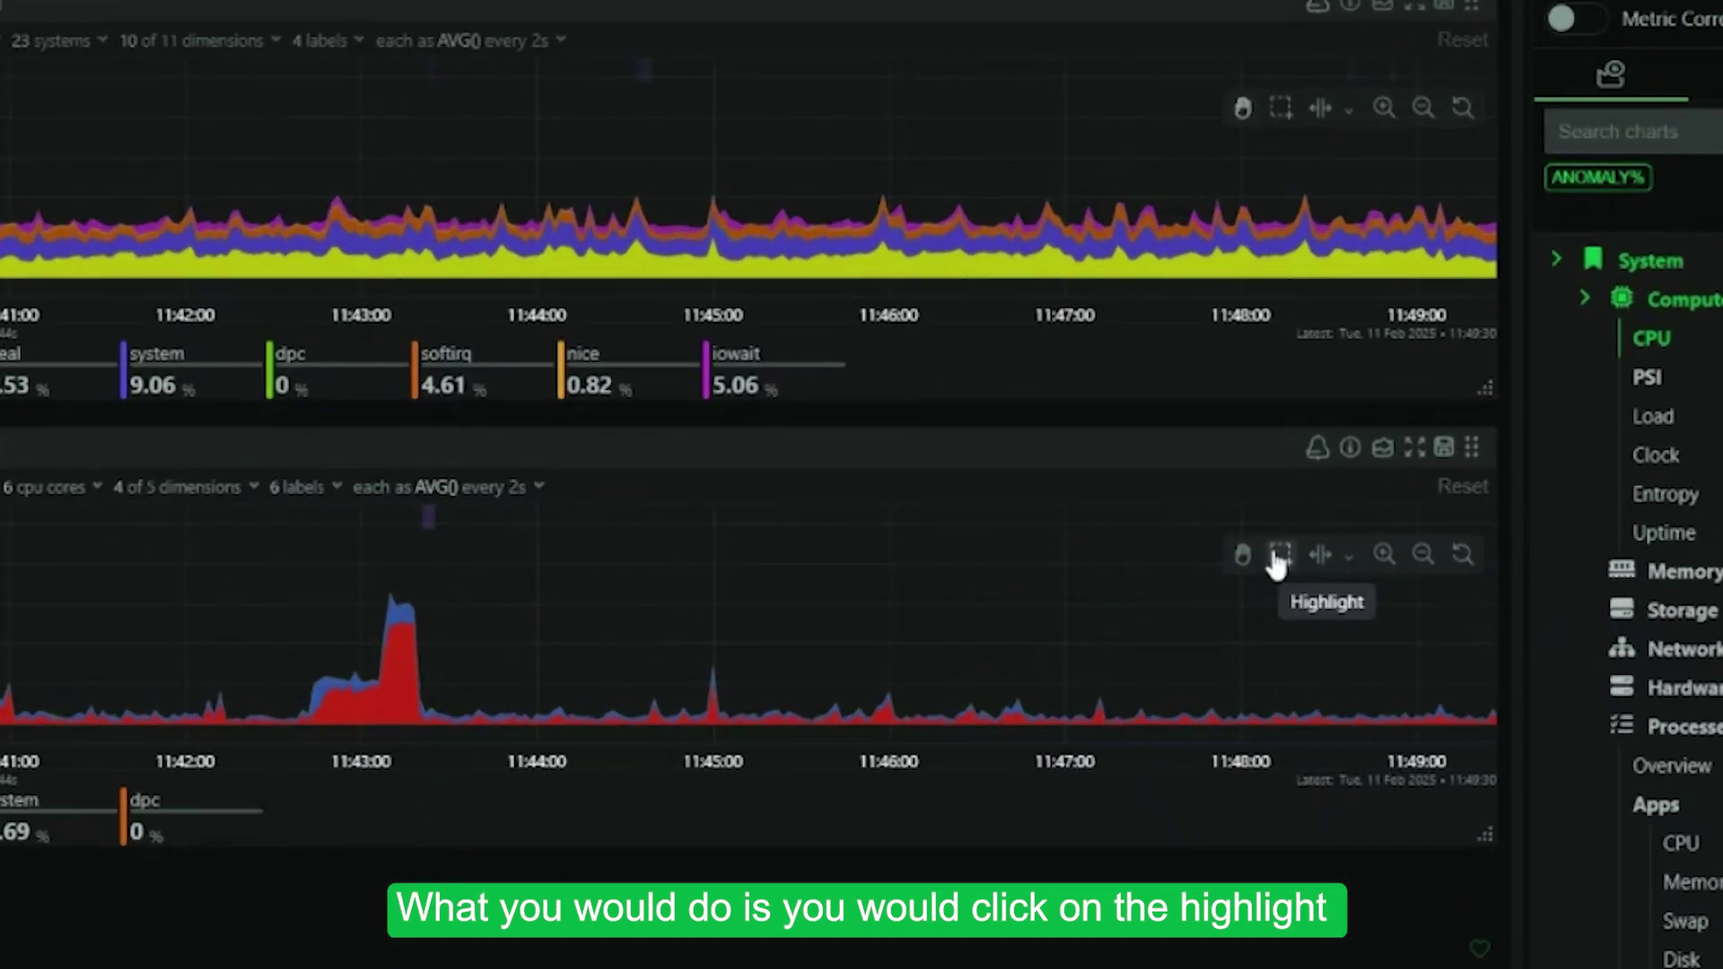
pyautogui.click(1278, 557)
pyautogui.moveTo(393, 628); pyautogui.dragTo(465, 628)
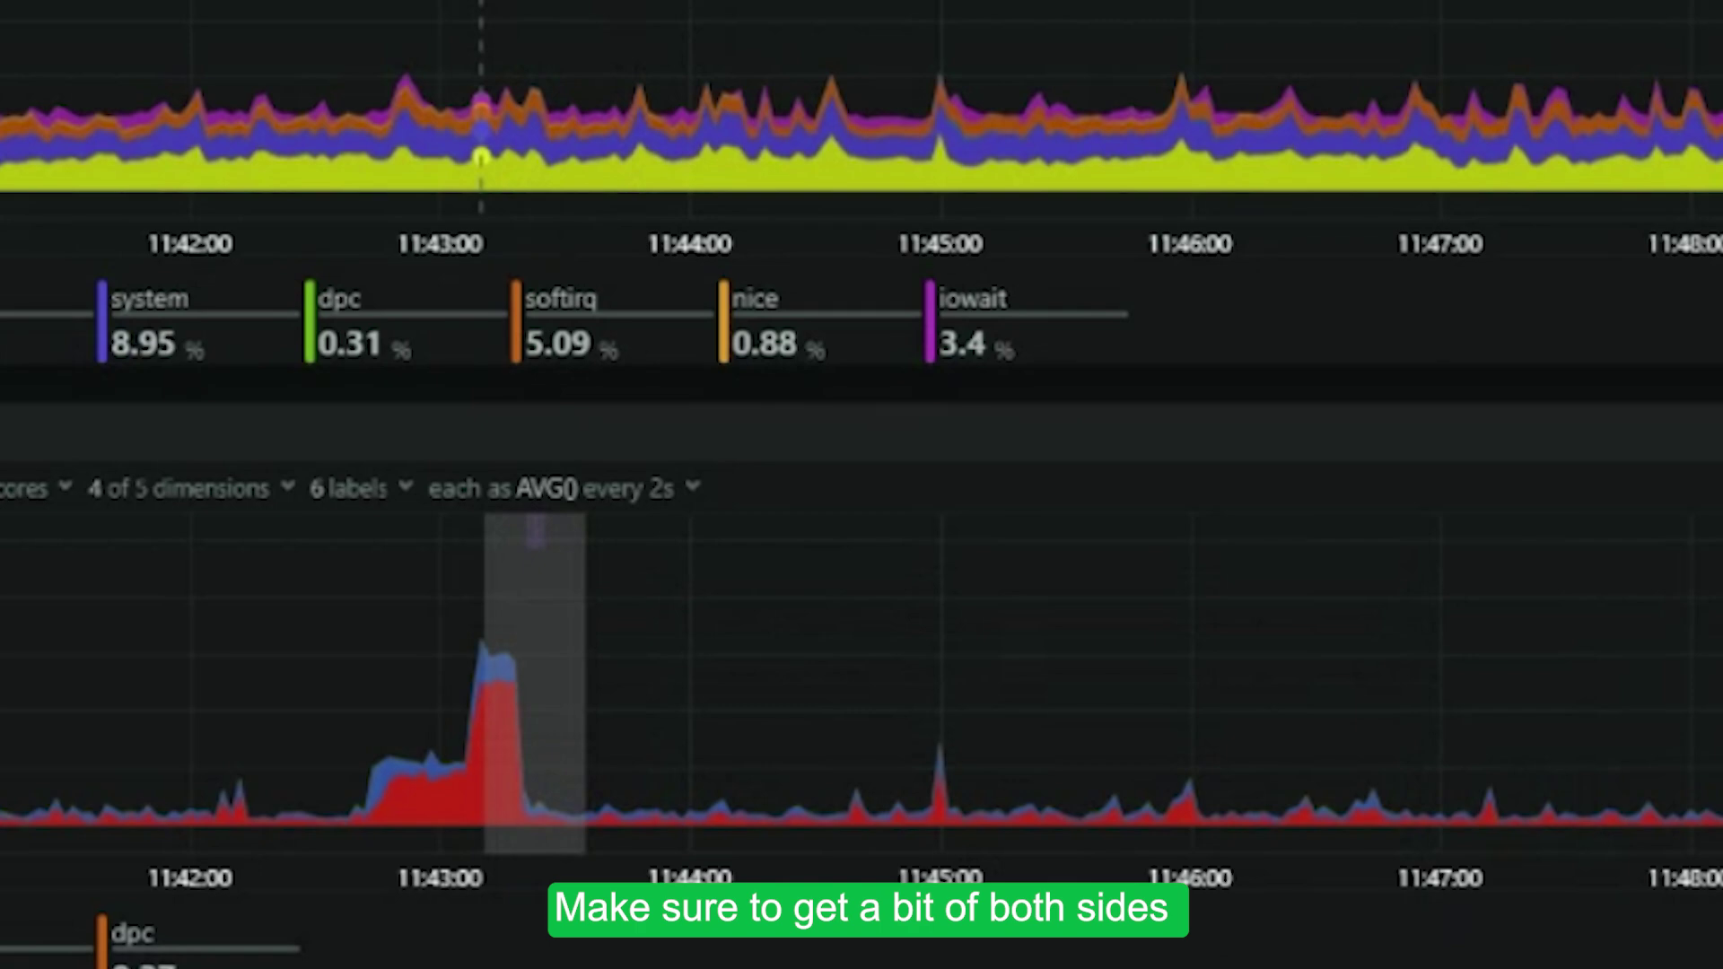
pyautogui.moveTo(483, 682); pyautogui.dragTo(485, 682)
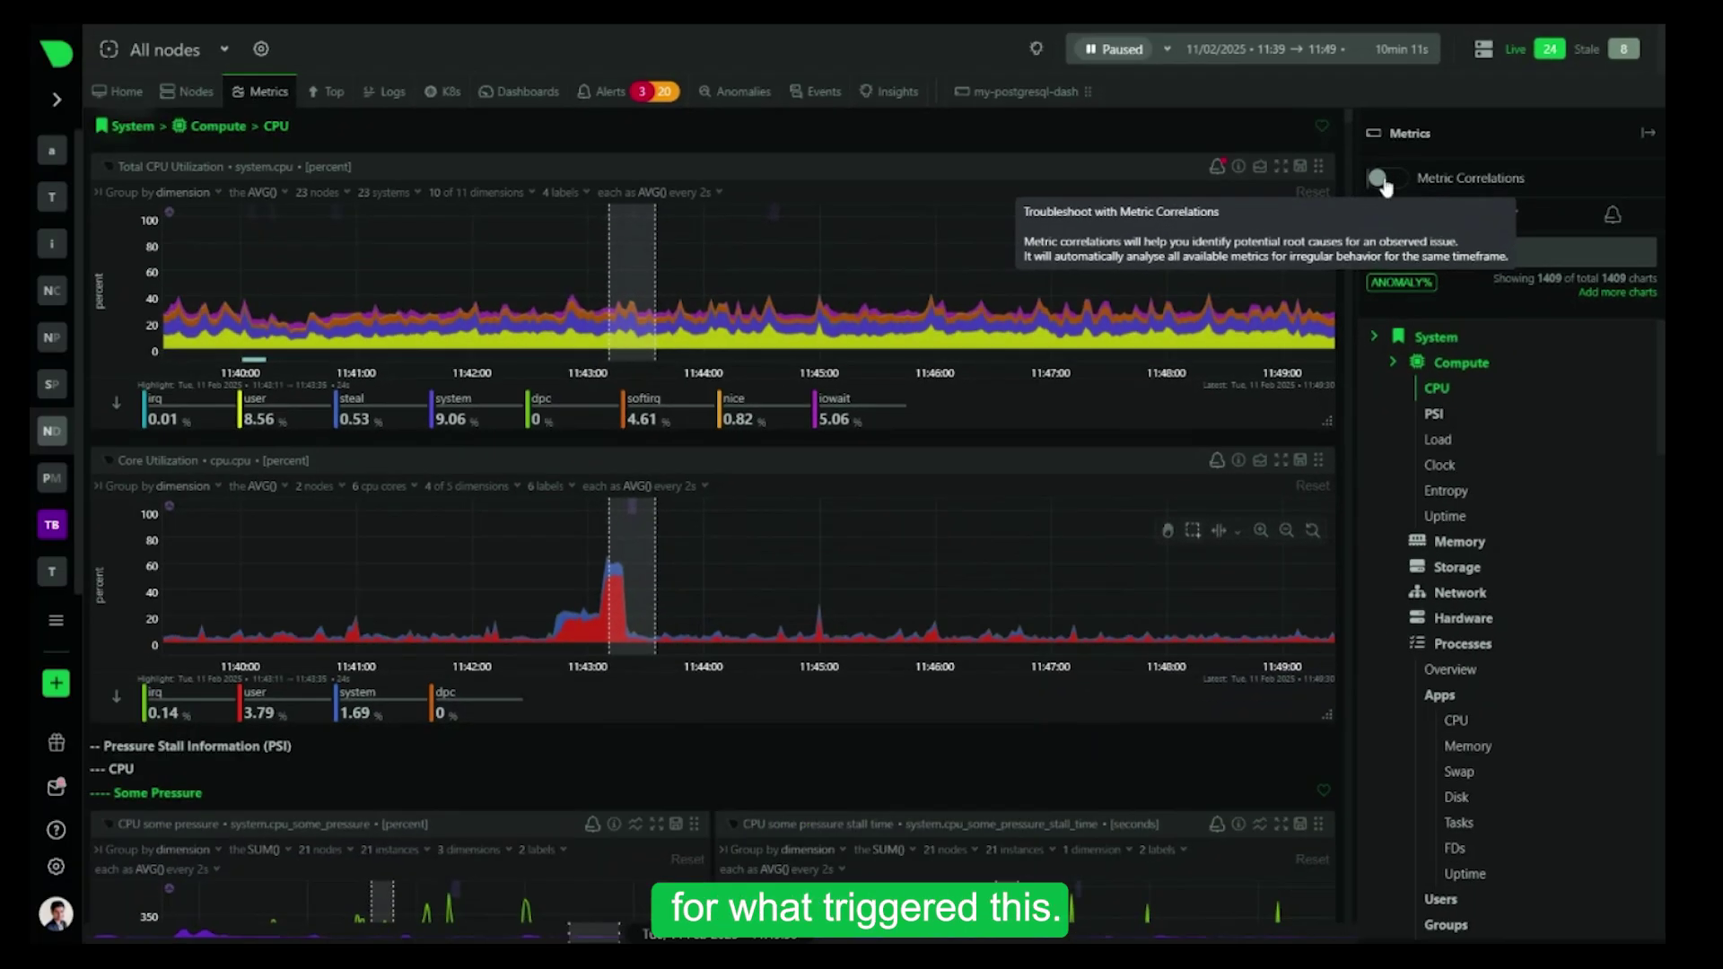
pyautogui.click(1383, 180)
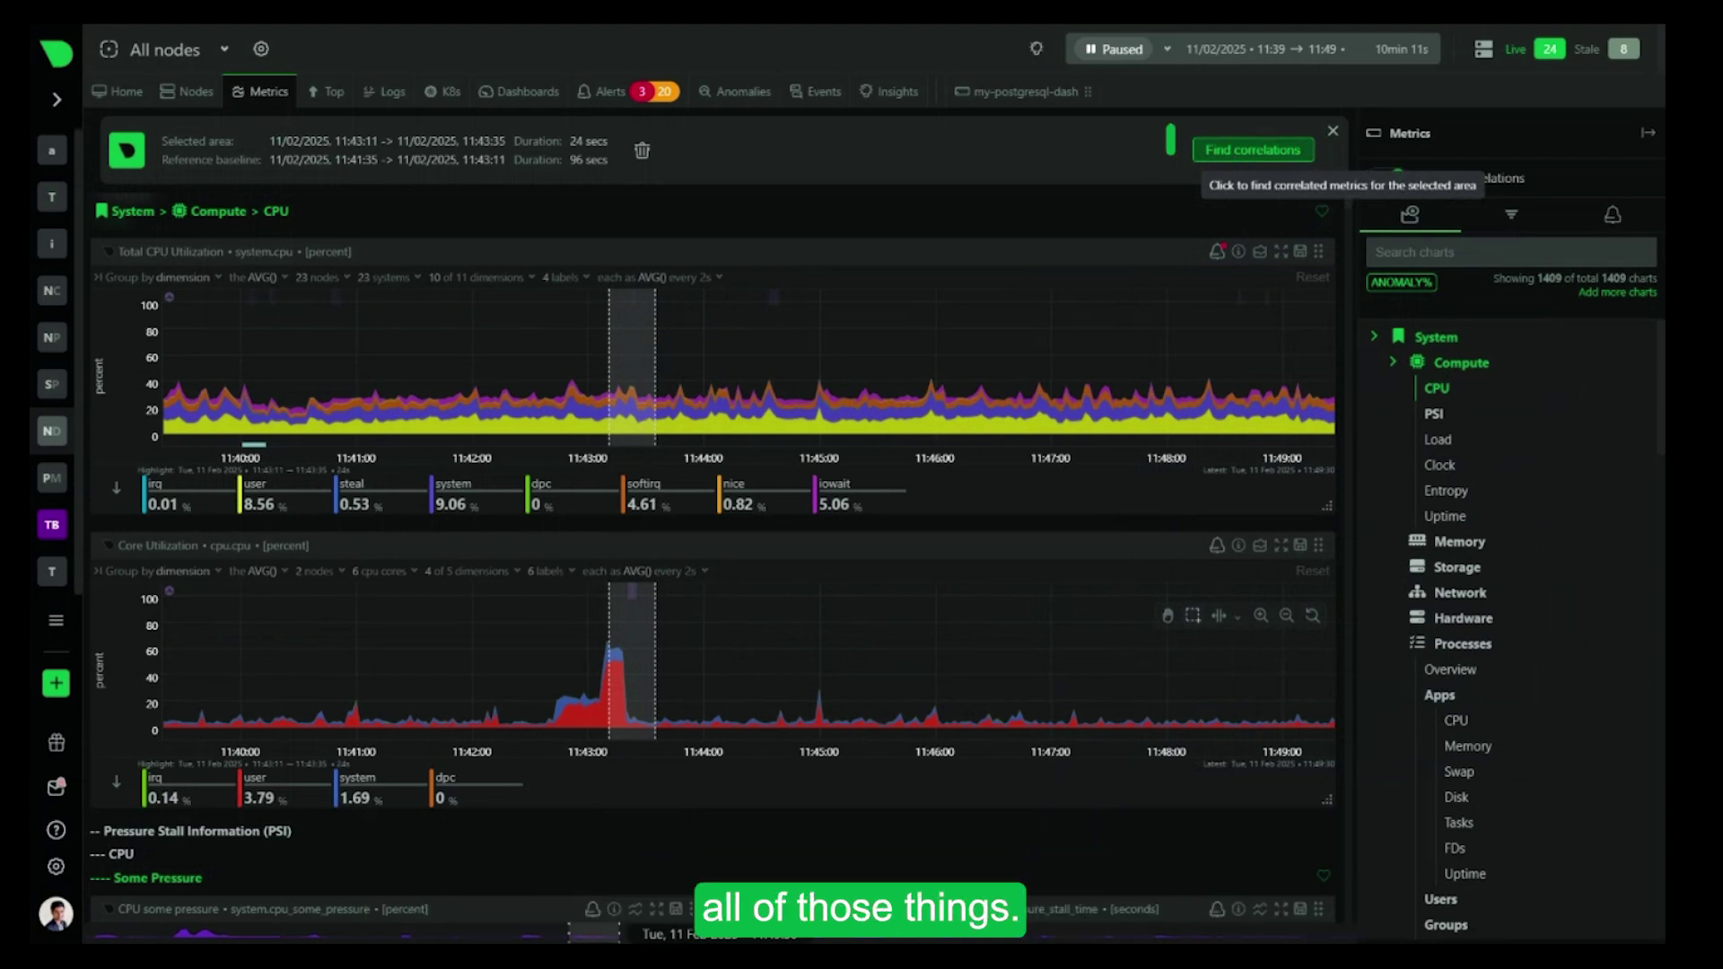
pyautogui.click(1235, 160)
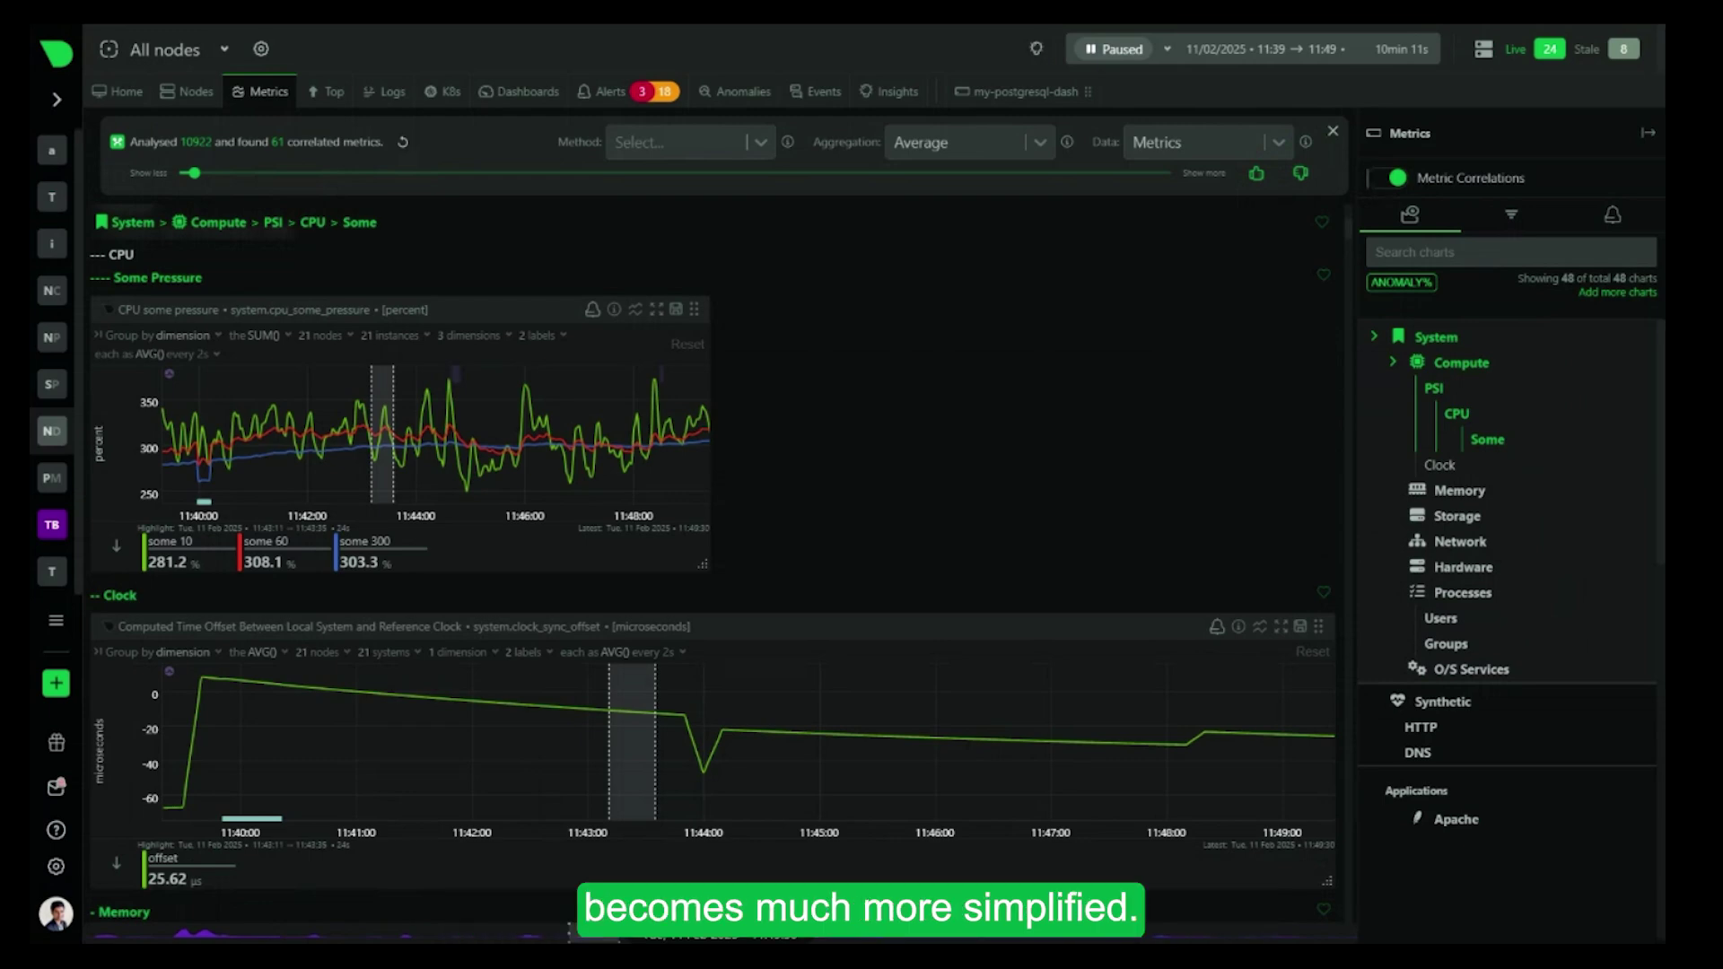
# Examine the correlated charts across memory, storage and network down to QoS traffic for patterns matching the highlighted window
pyautogui.scroll(-10, 809, 530)
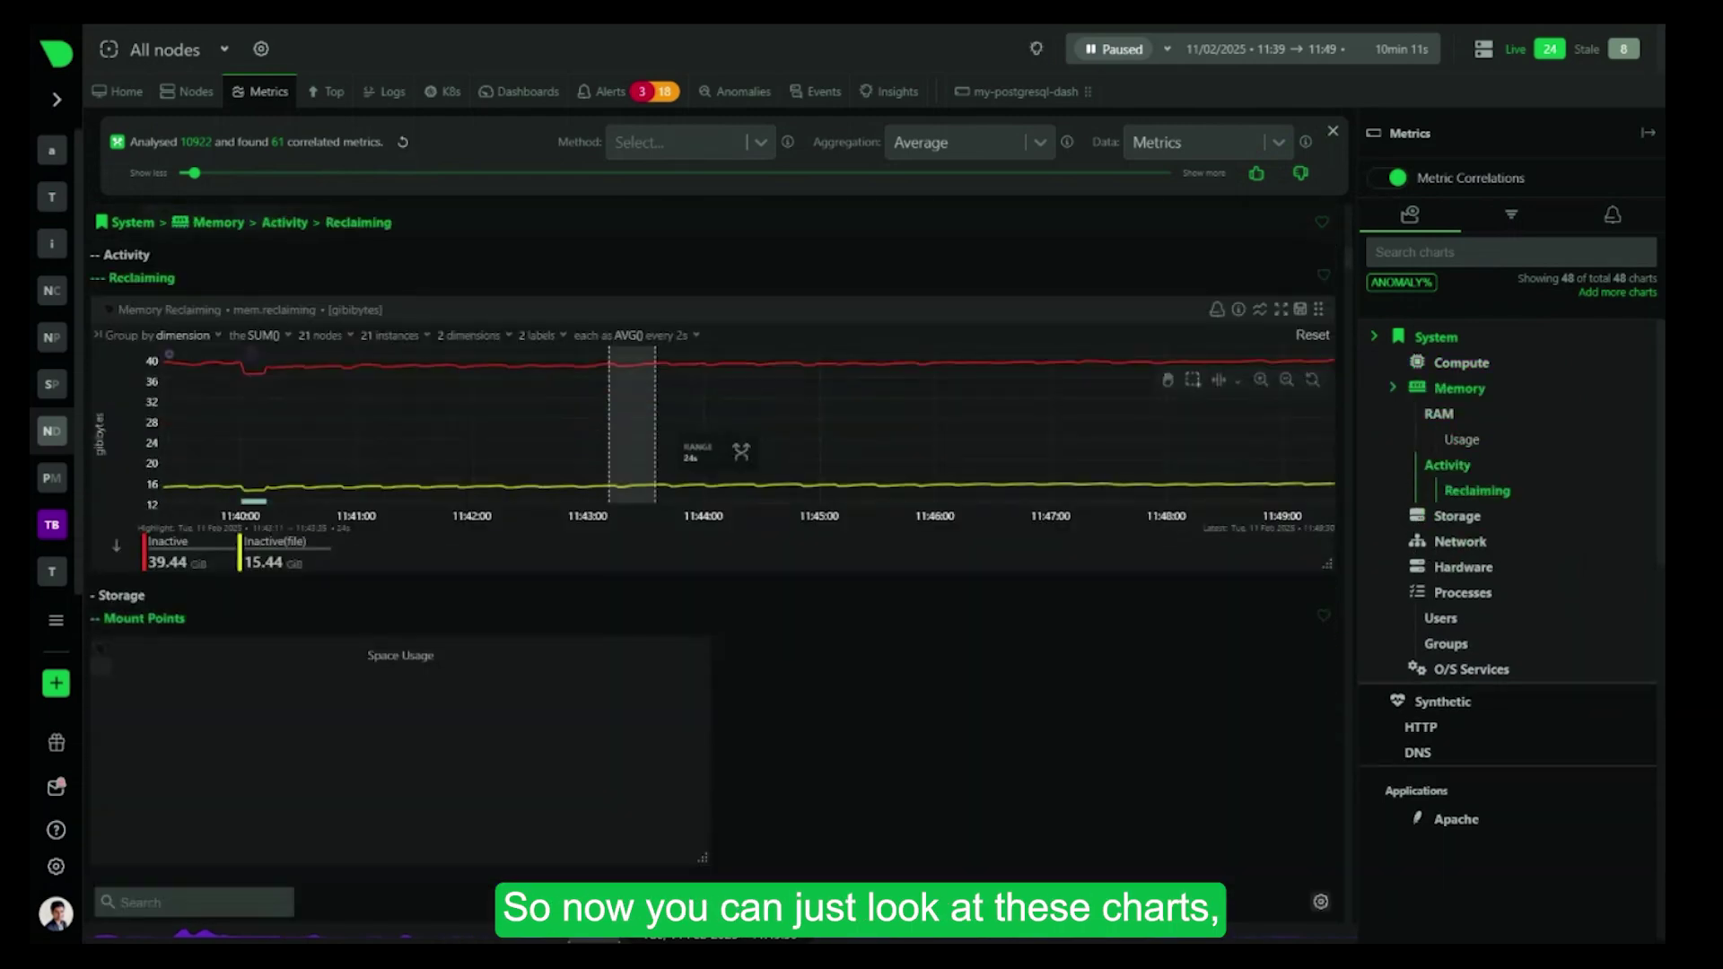
pyautogui.scroll(-8, 773, 568)
pyautogui.scroll(-3, 982, 729)
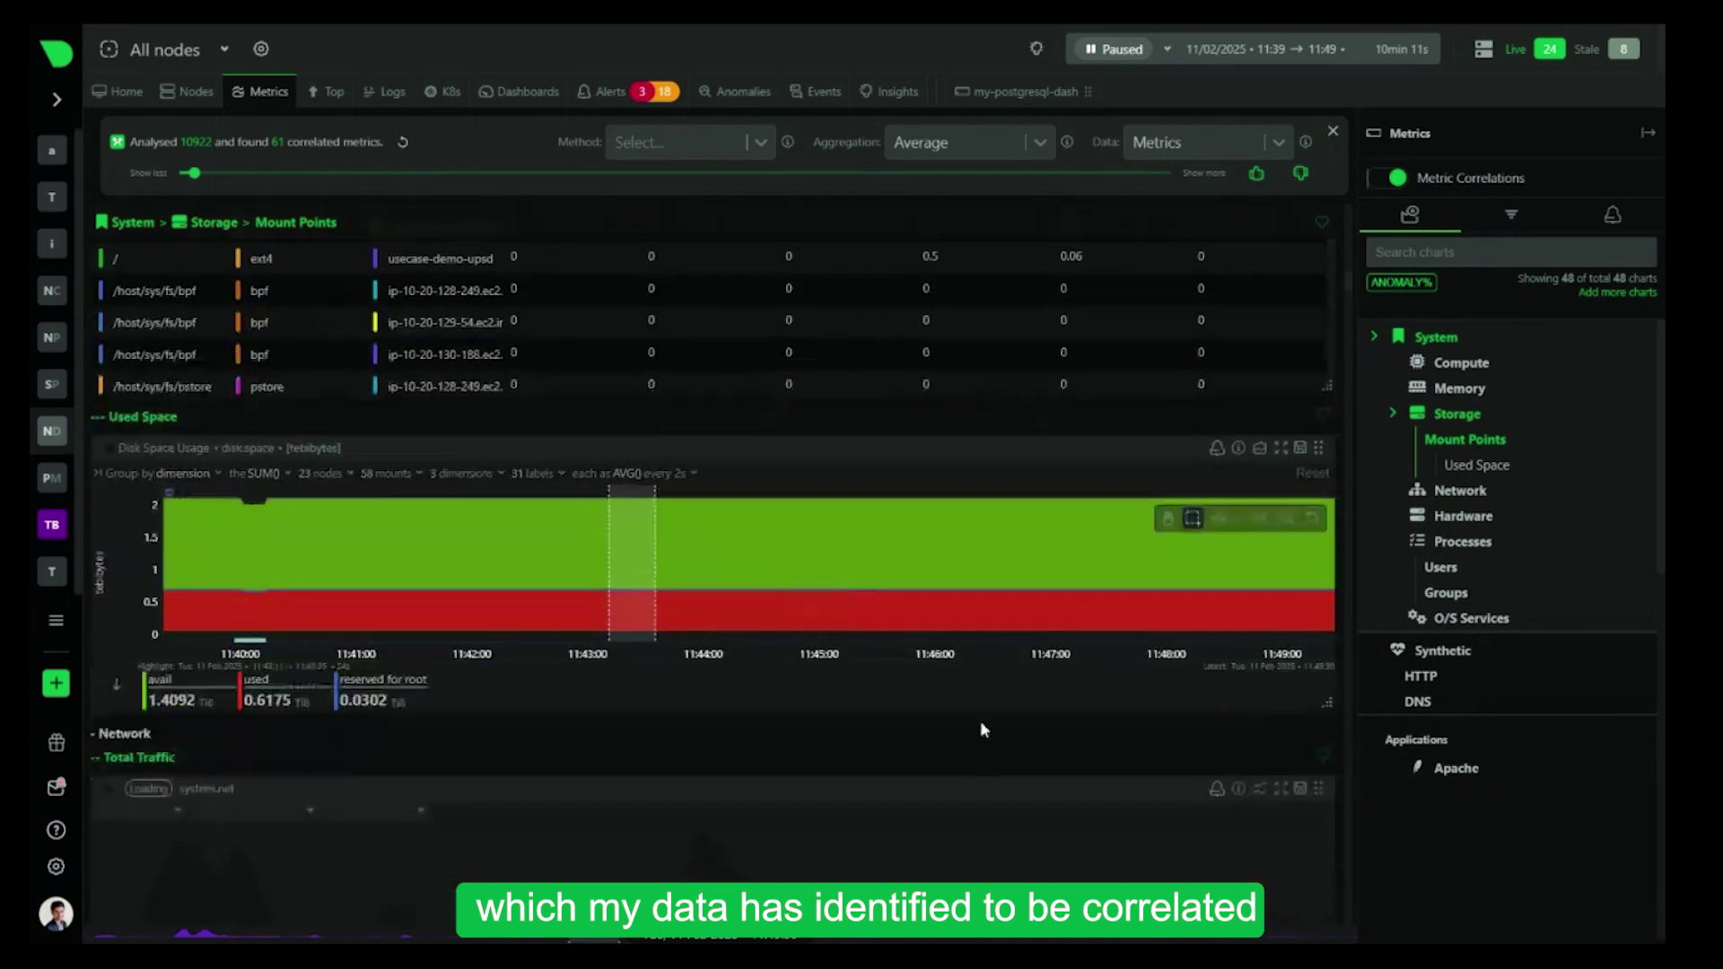
pyautogui.scroll(-10, 980, 720)
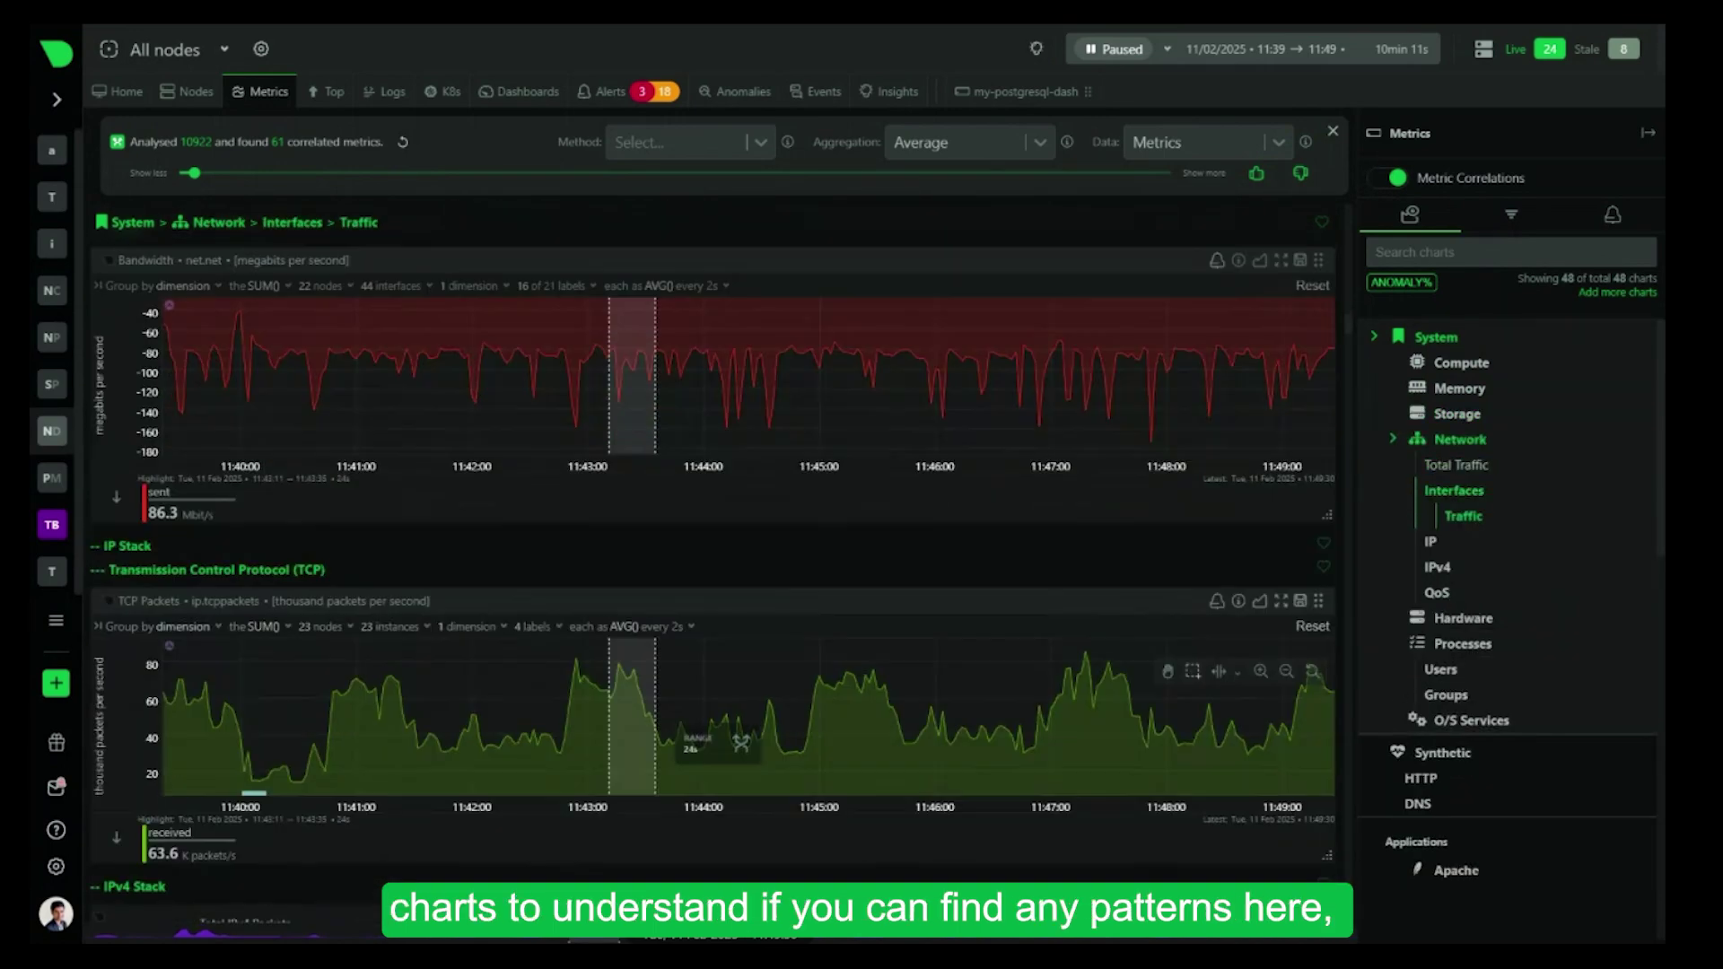
pyautogui.scroll(-10, 980, 720)
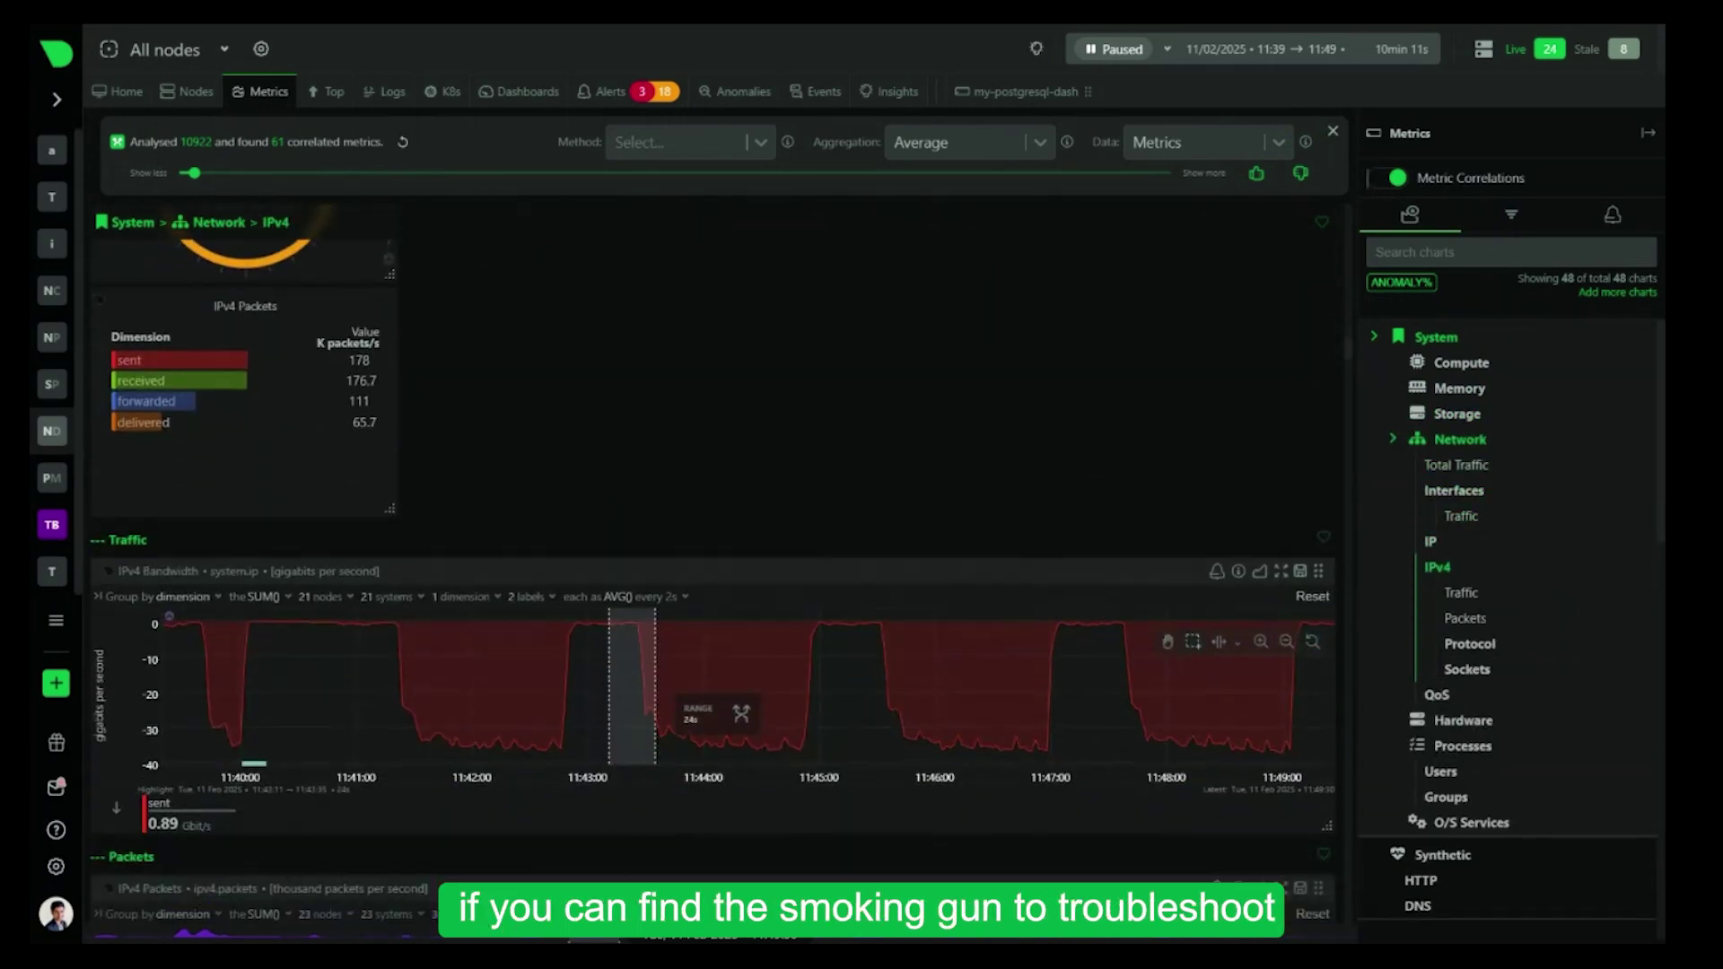
pyautogui.scroll(-10, 981, 725)
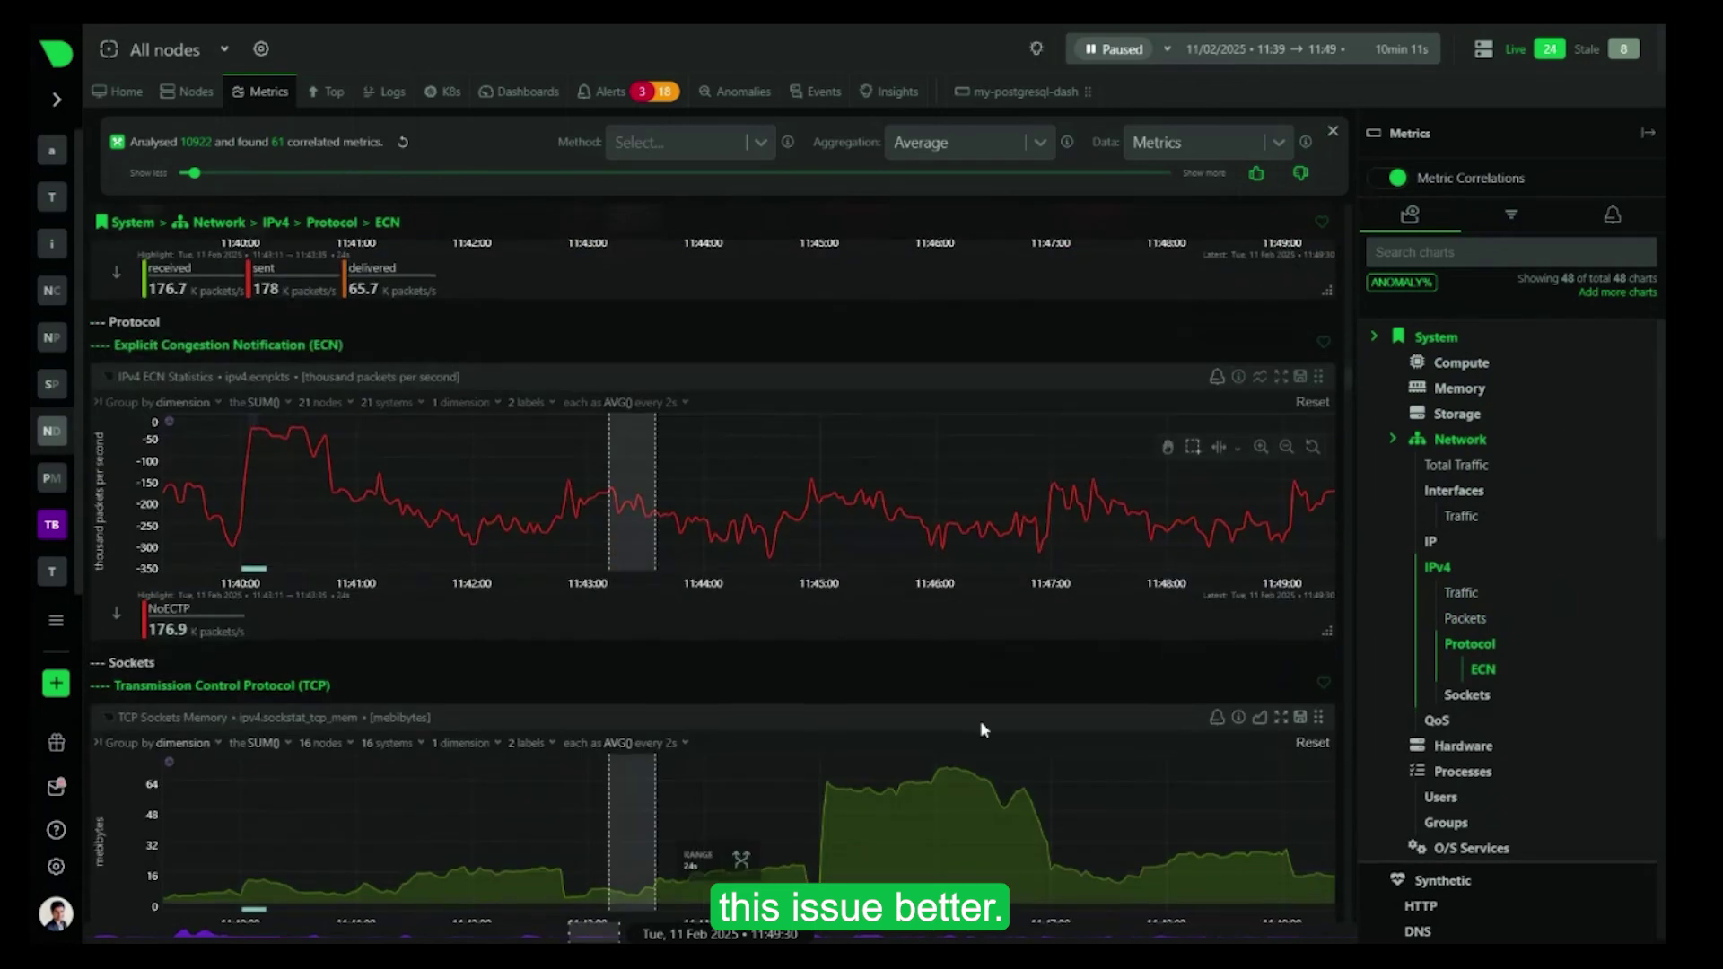
pyautogui.scroll(-10, 981, 725)
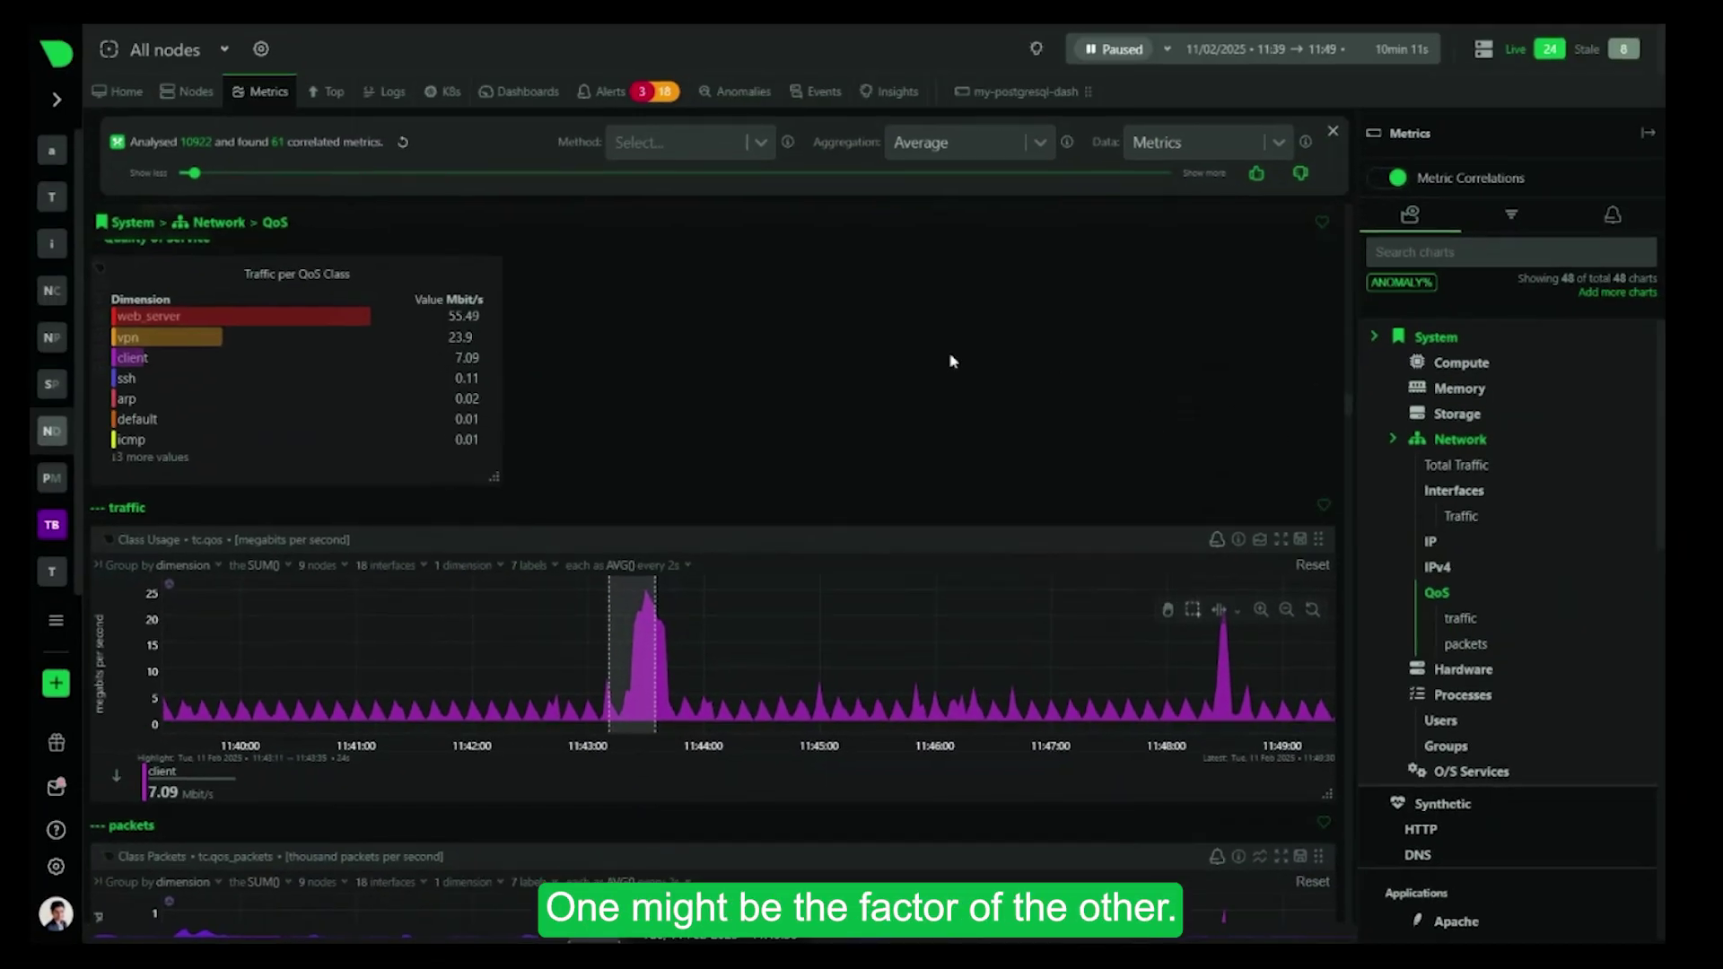
pyautogui.scroll(-2, 951, 361)
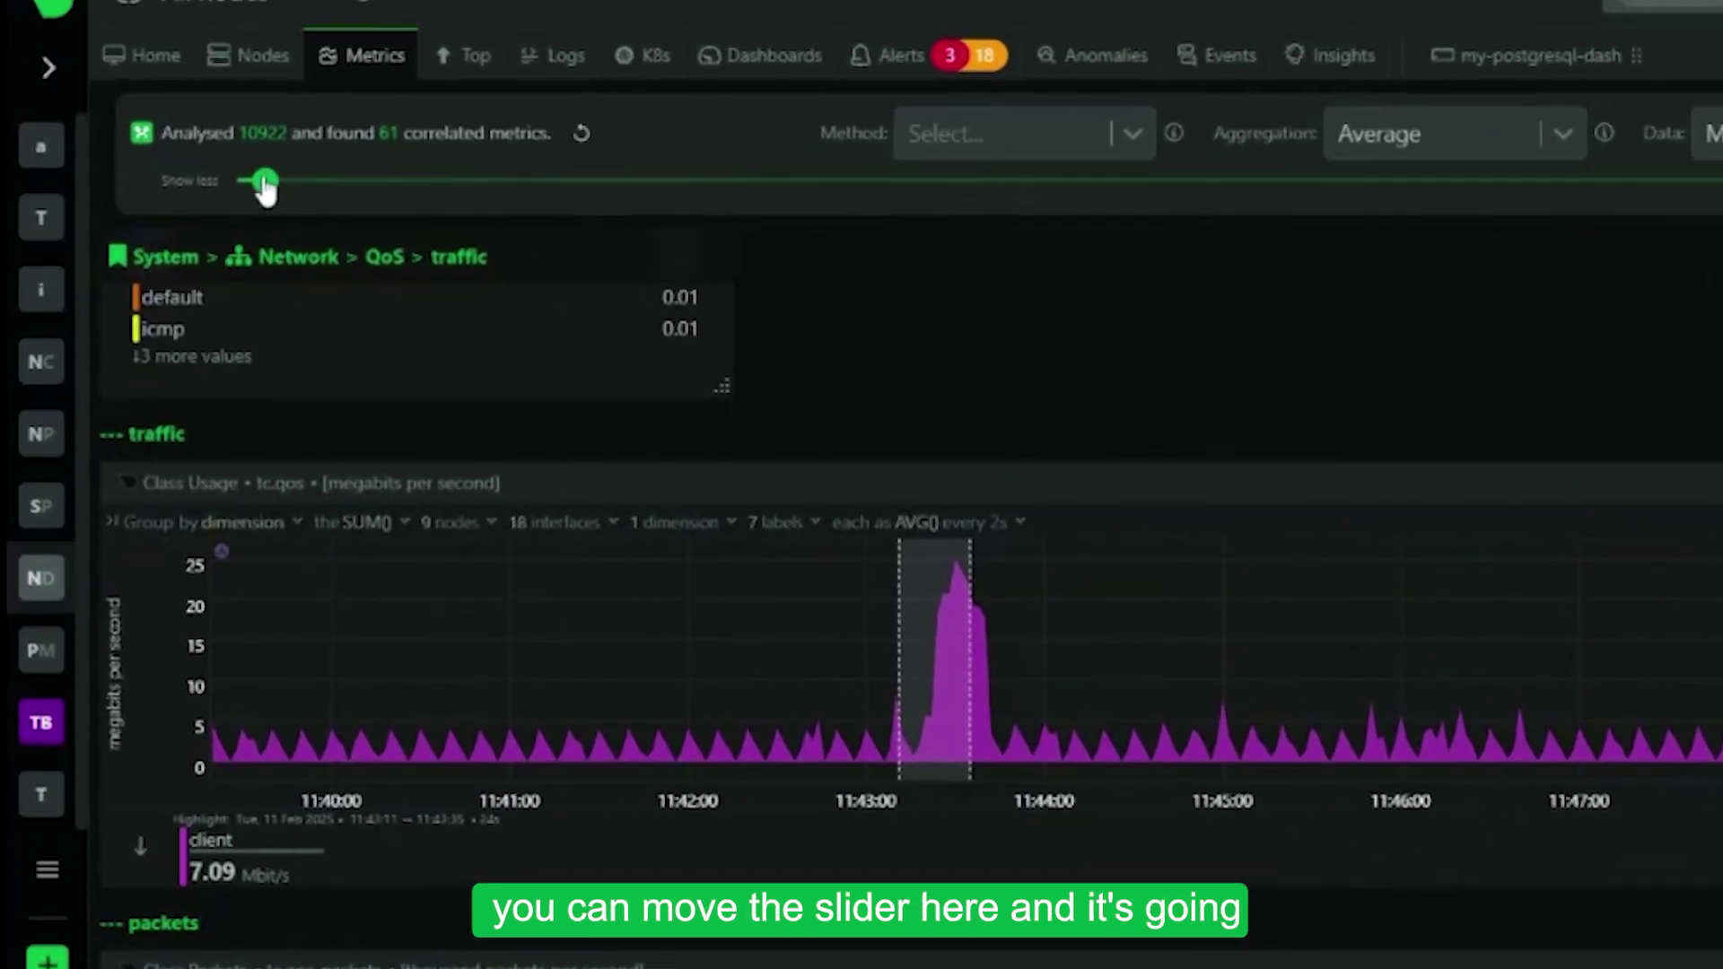
# Narrow the correlation results to the most closely correlated metrics, and widen them to about a fifth of the range
pyautogui.moveTo(198, 179); pyautogui.dragTo(186, 179)
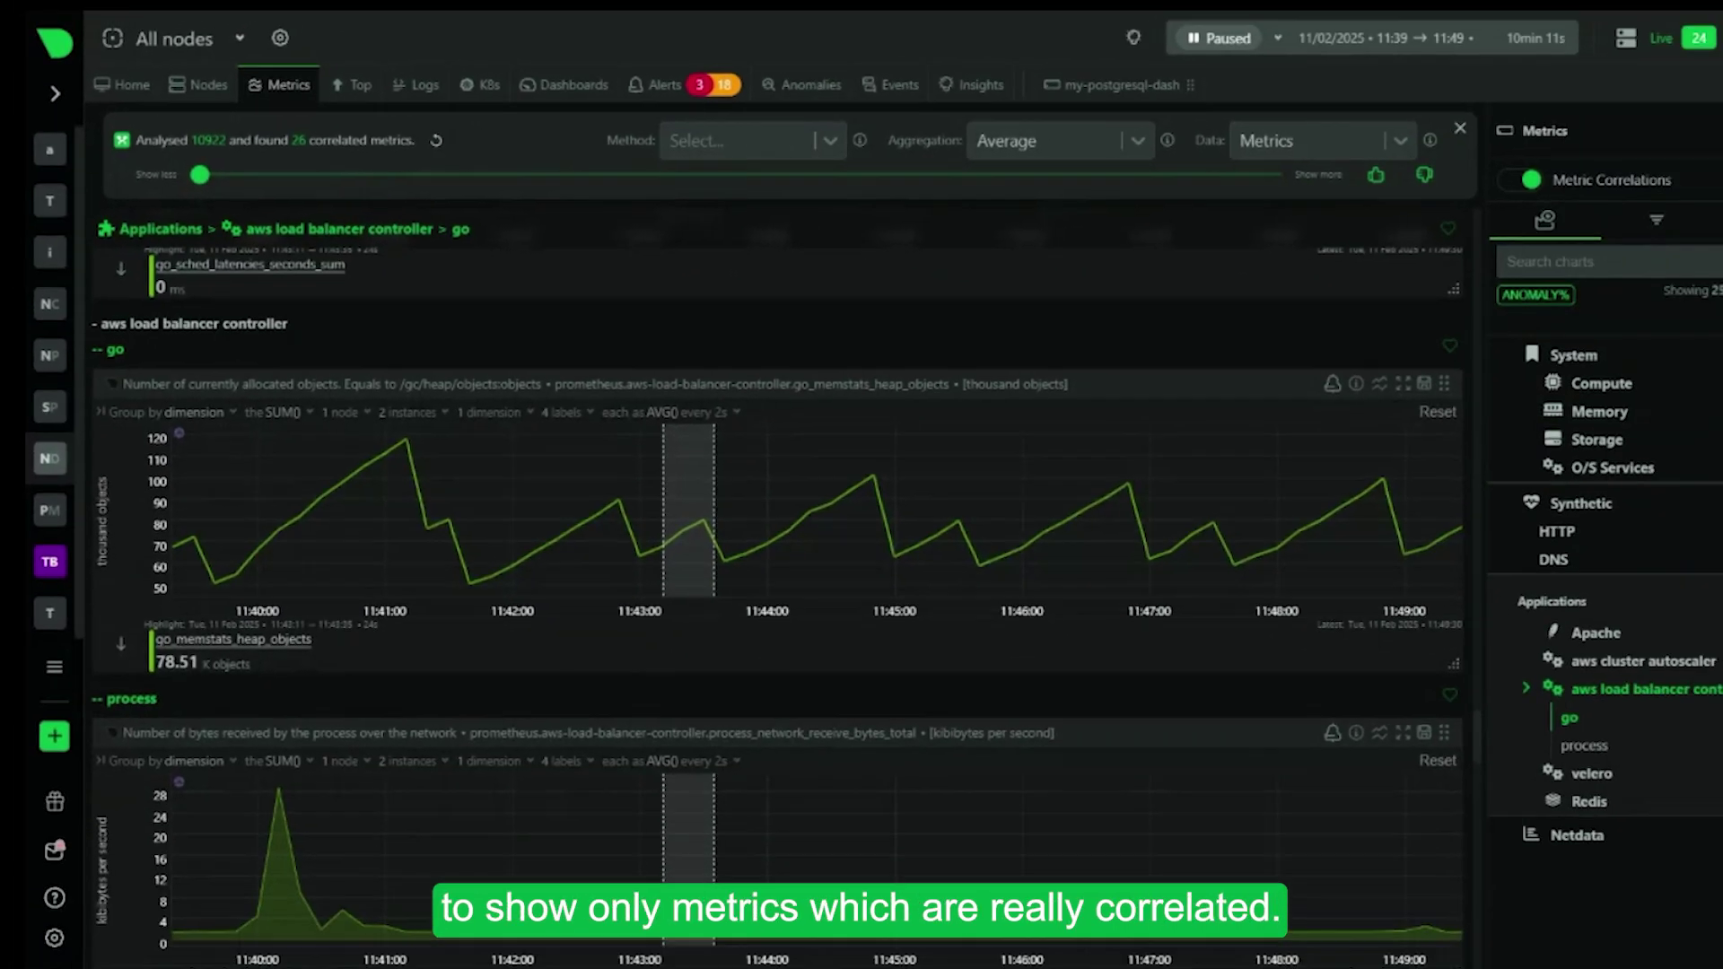
pyautogui.moveTo(250, 181); pyautogui.dragTo(557, 187)
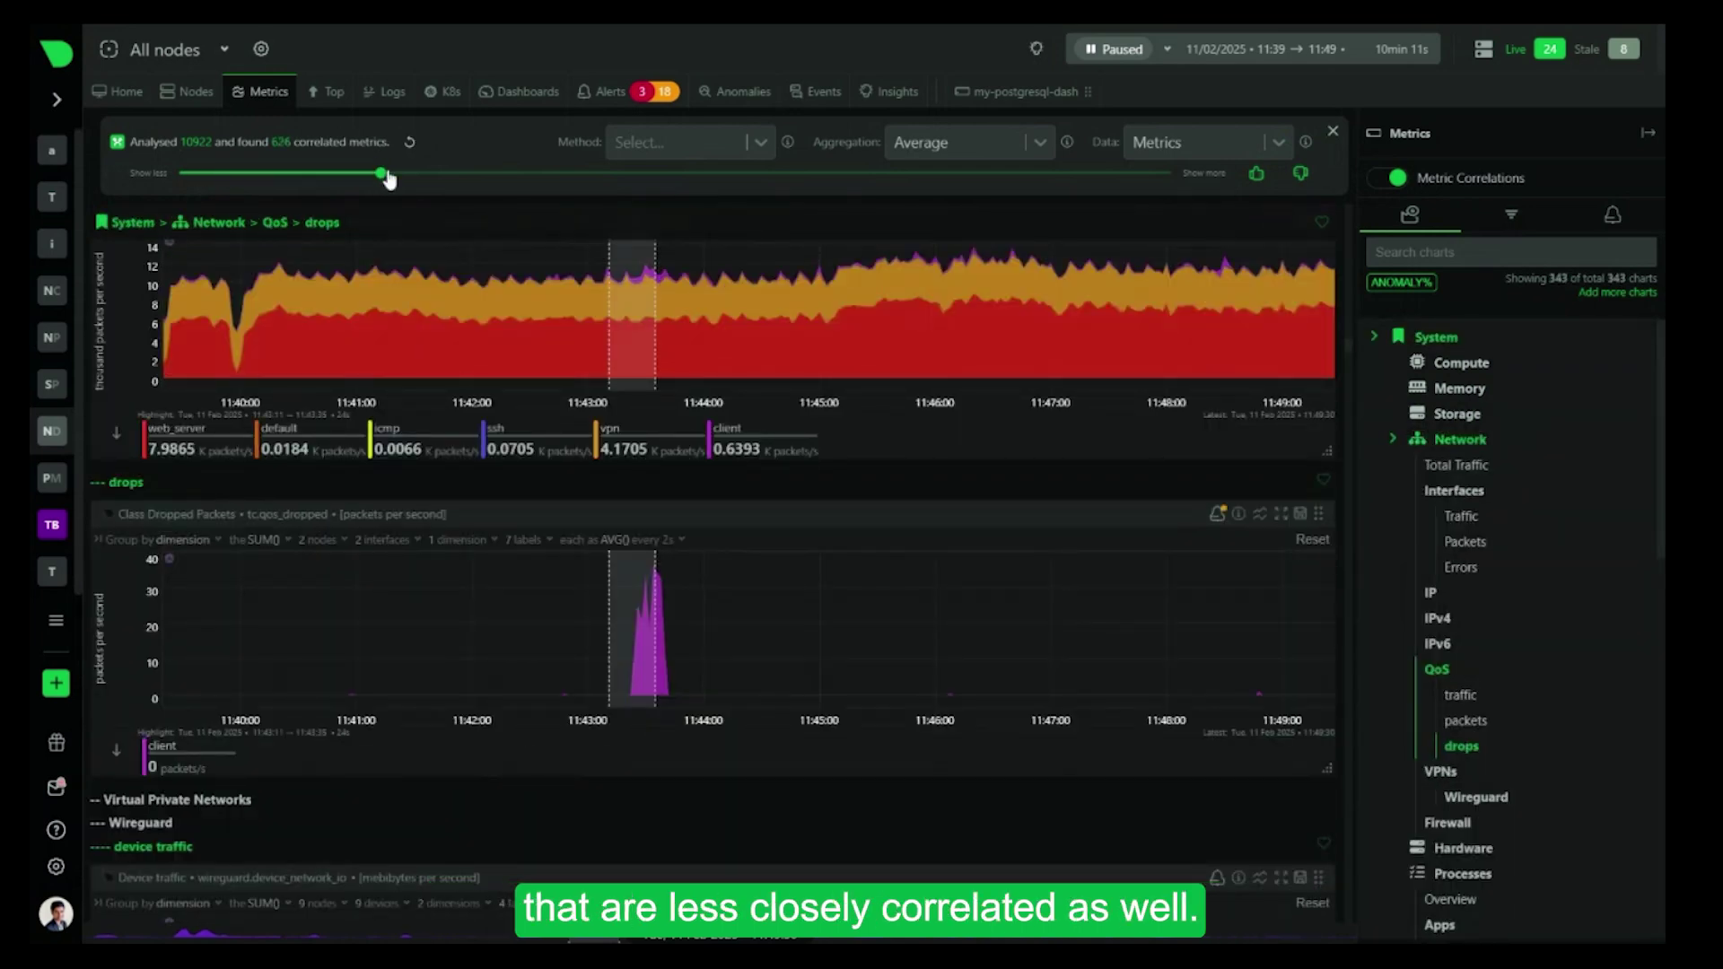
# Review the Method, Aggregation and Data options available for metric correlations without changing them
pyautogui.click(759, 143)
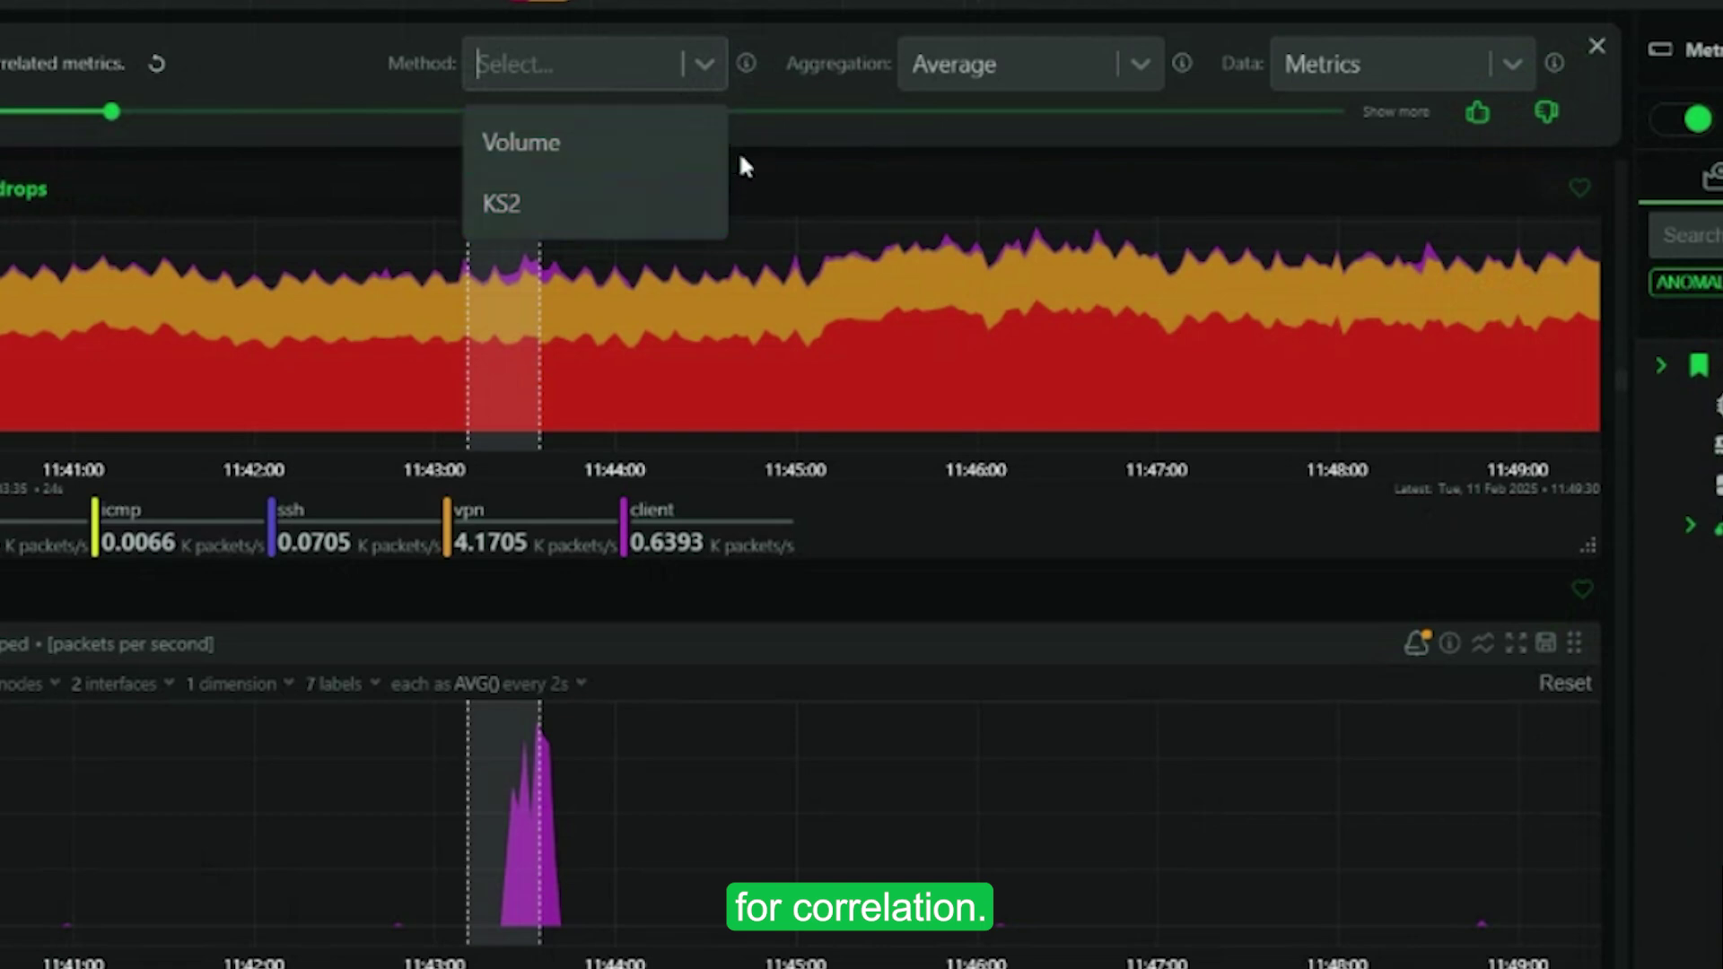
pyautogui.click(1142, 69)
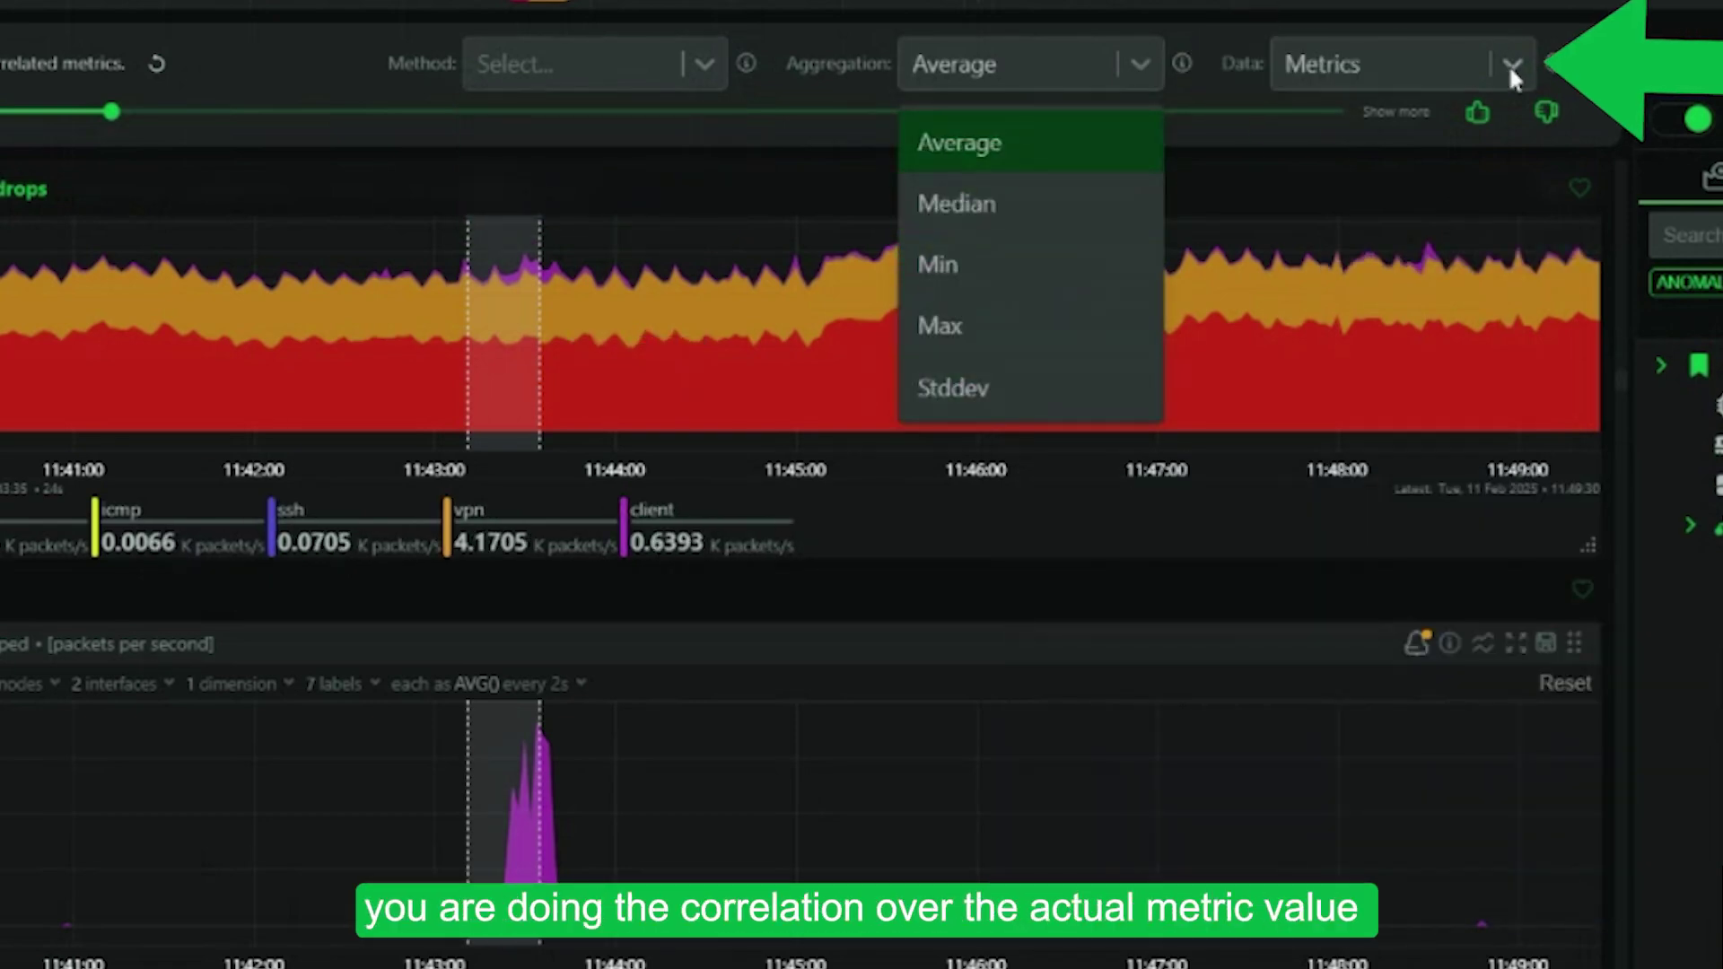
pyautogui.click(1508, 62)
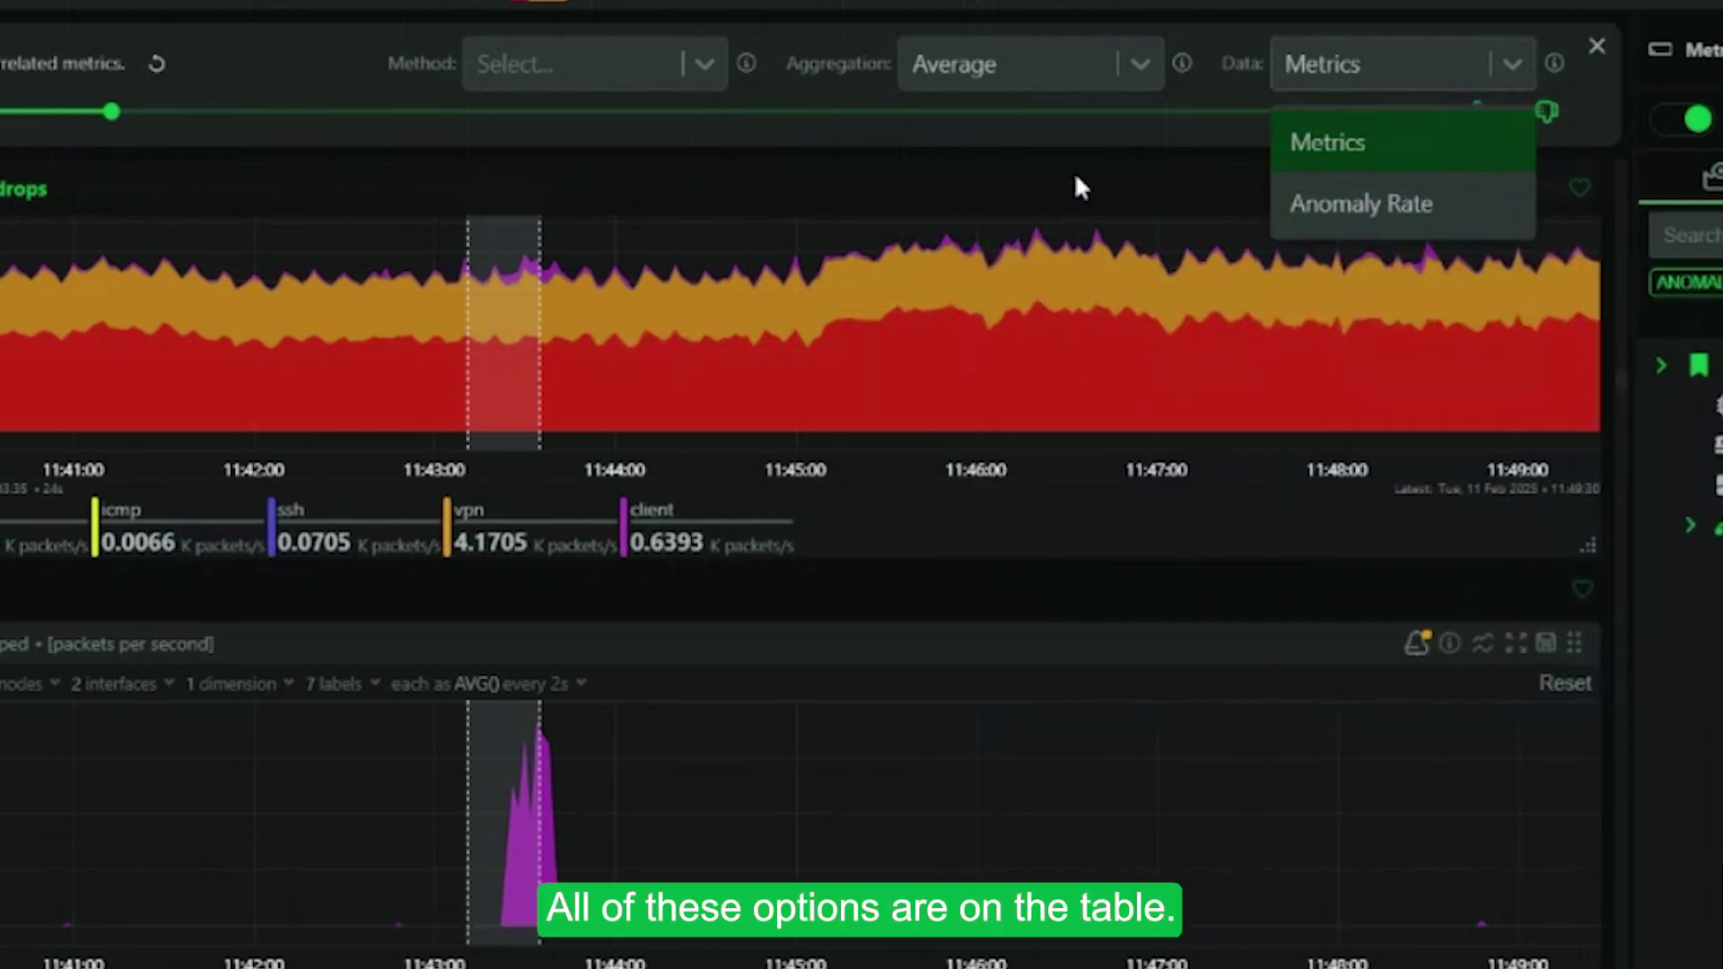
pyautogui.click(1076, 178)
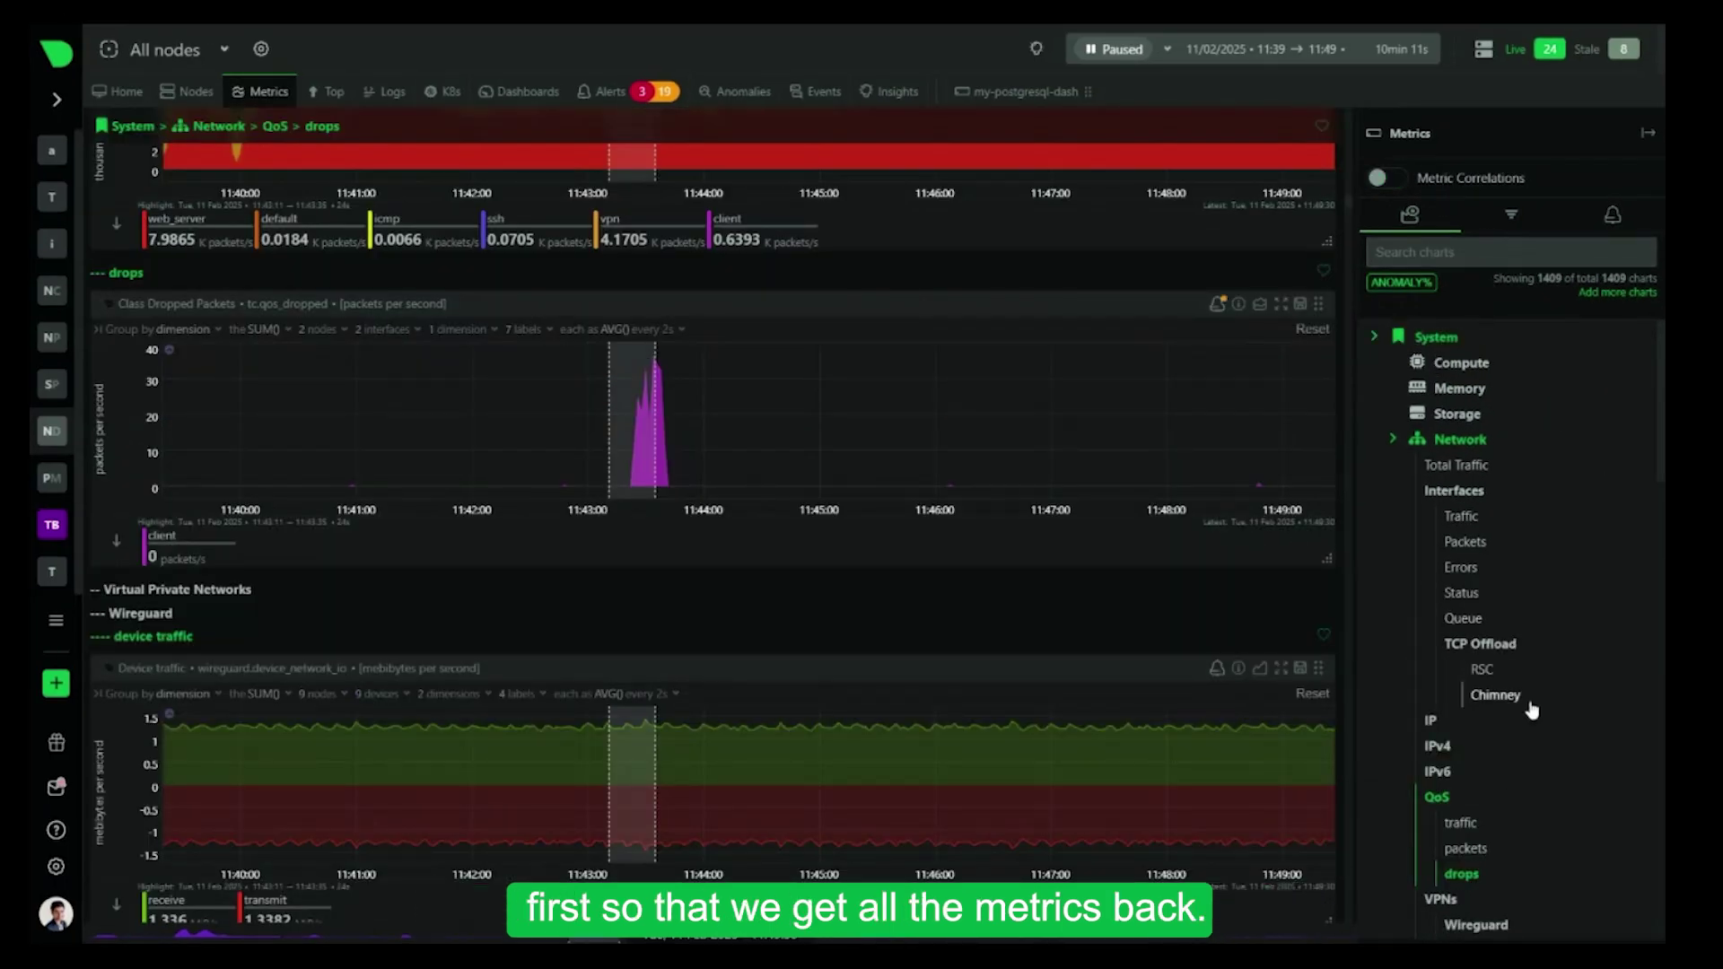
# Overlay the maximum anomaly rate on every chart section in the table of contents and compare the sections down to Processes
pyautogui.scroll(-4, 1532, 710)
pyautogui.scroll(3, 1517, 538)
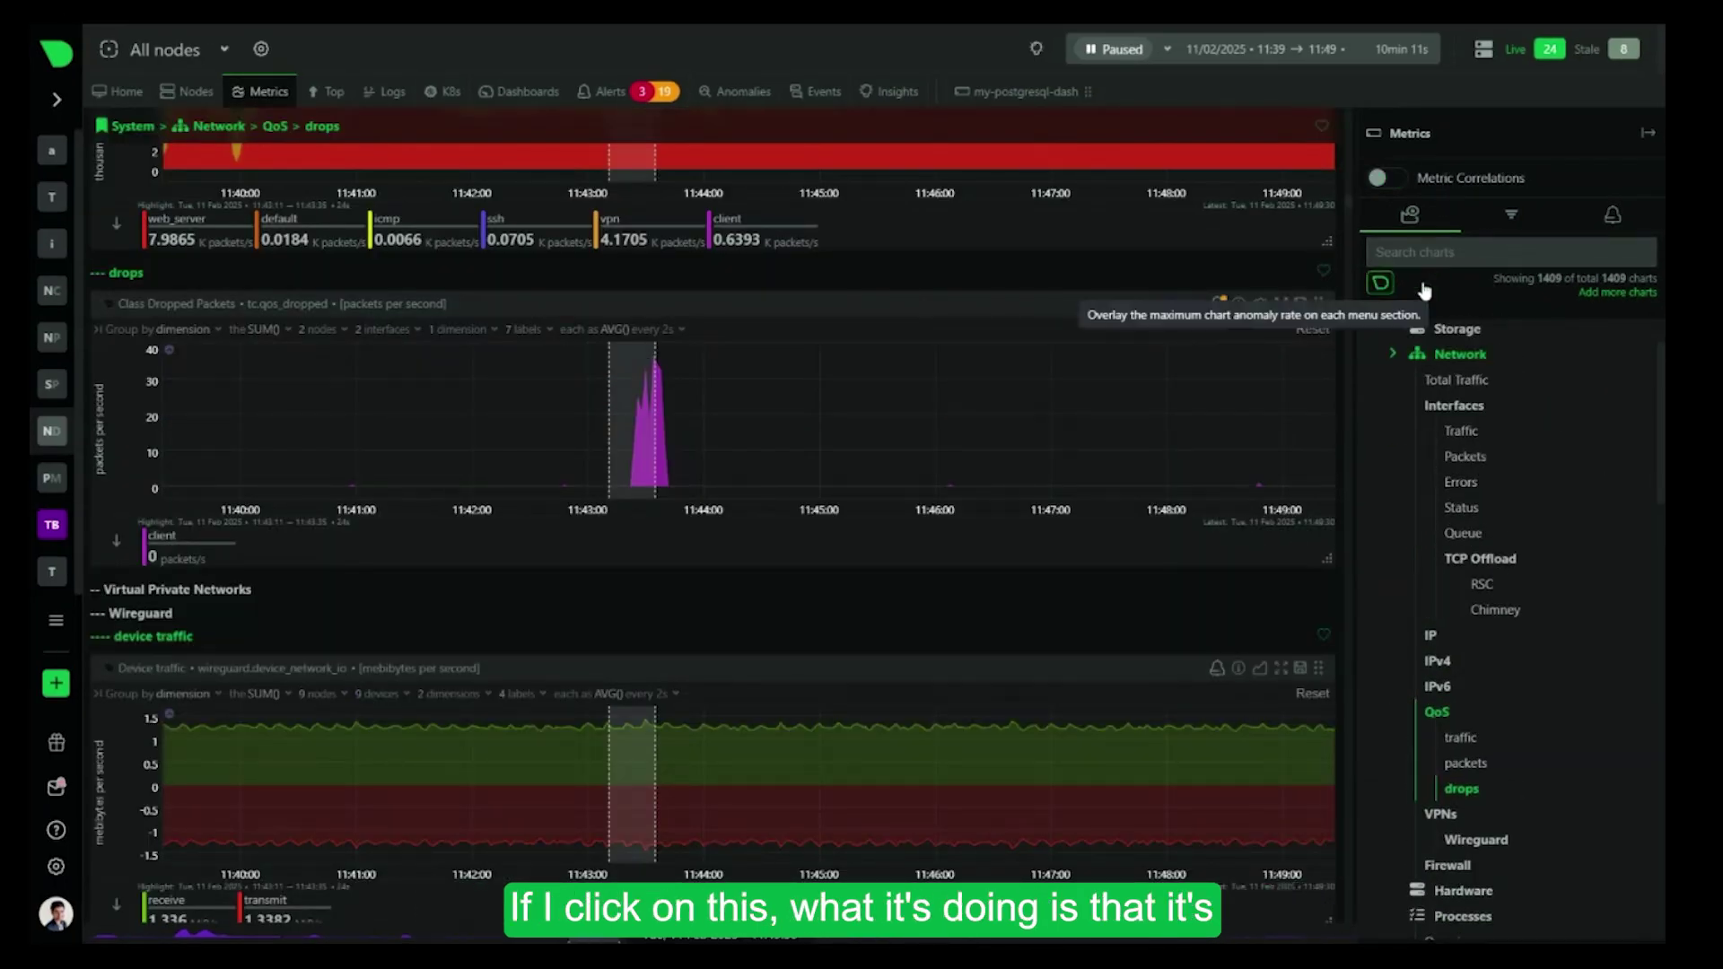
pyautogui.scroll(-1, 1486, 370)
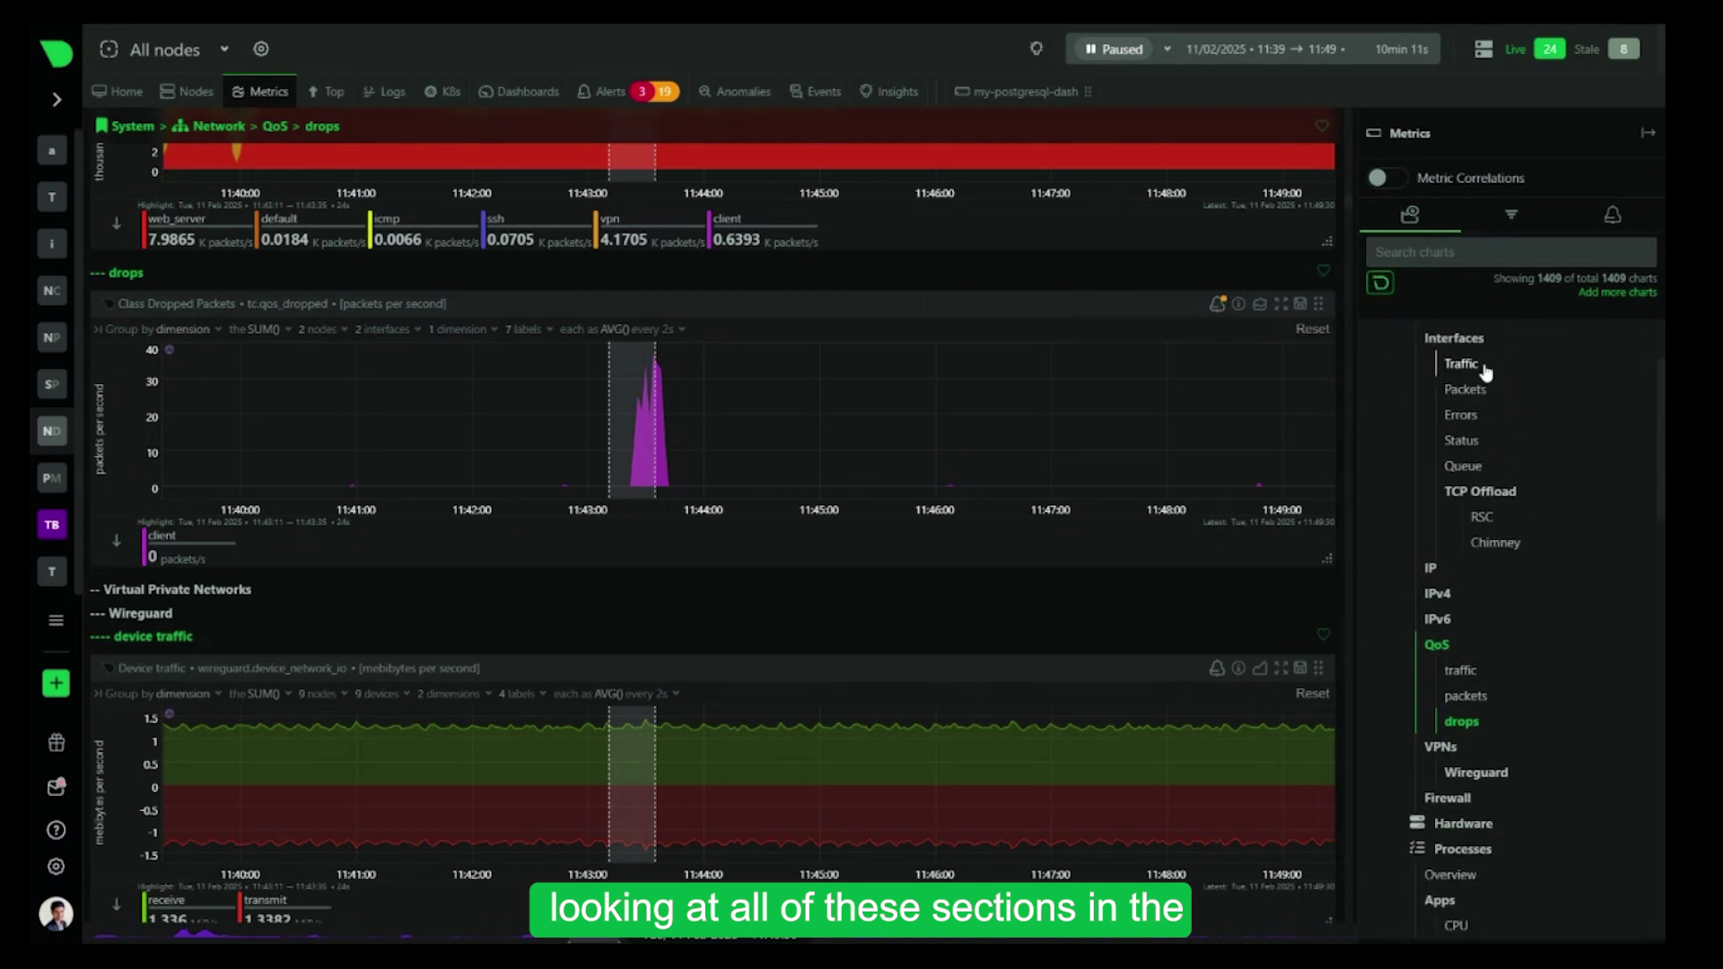
pyautogui.scroll(-5, 1499, 404)
pyautogui.scroll(7, 1515, 431)
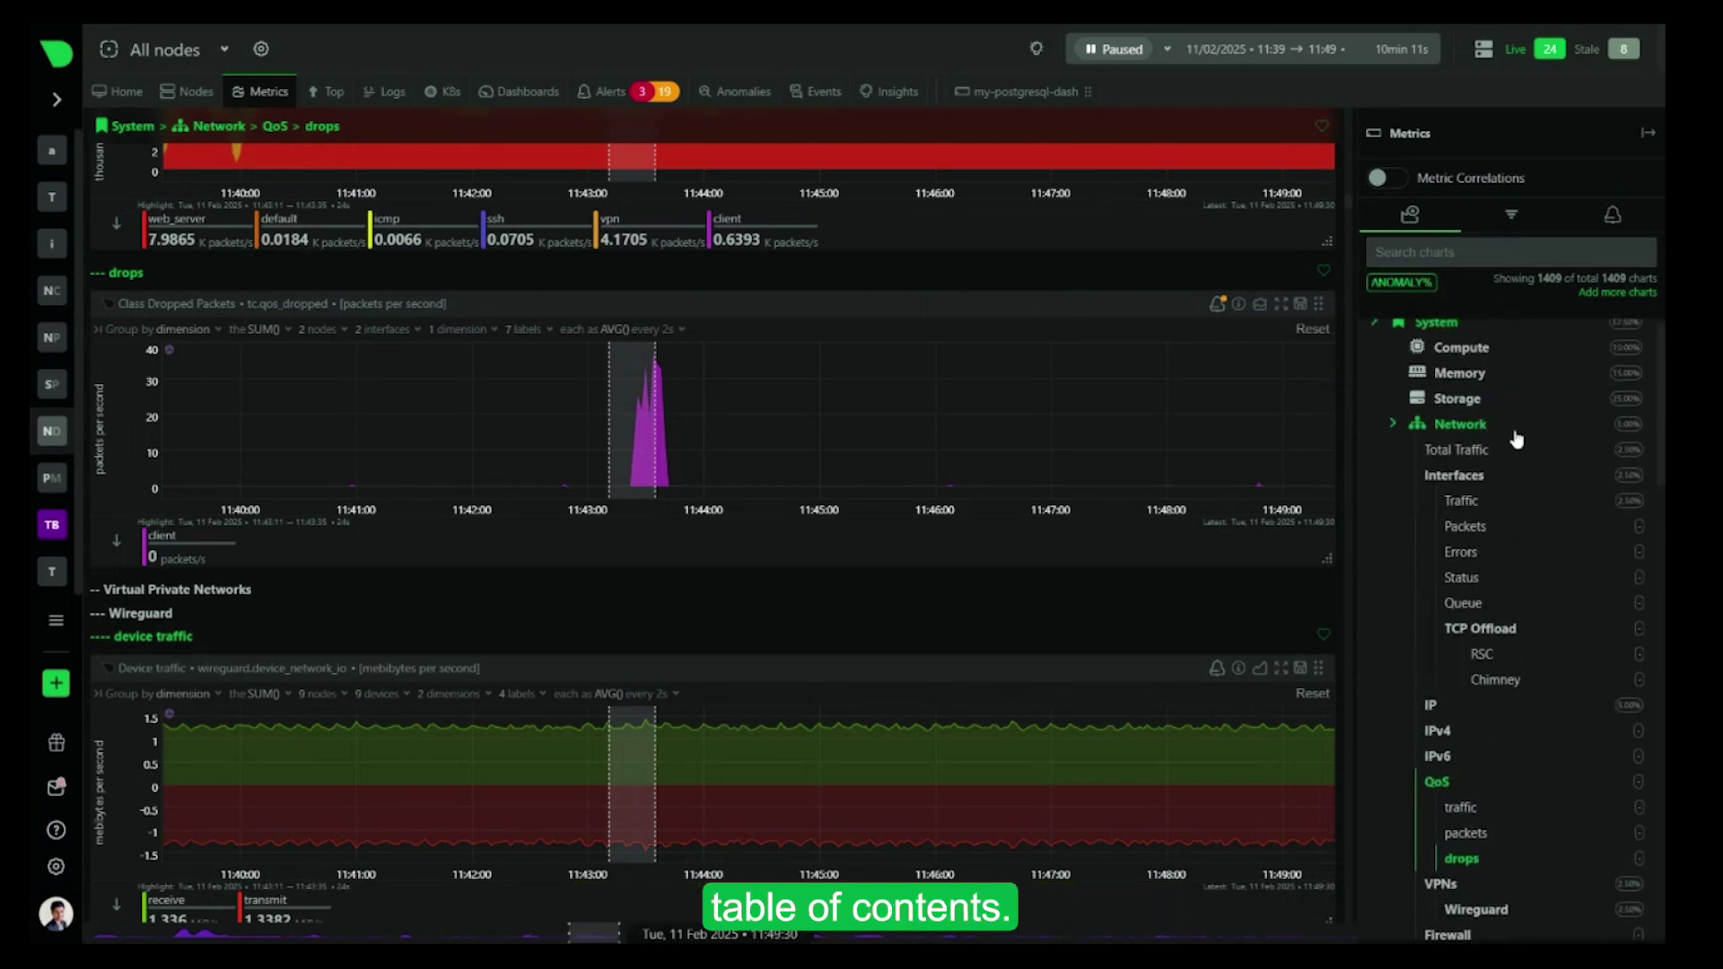
pyautogui.scroll(1, 1517, 439)
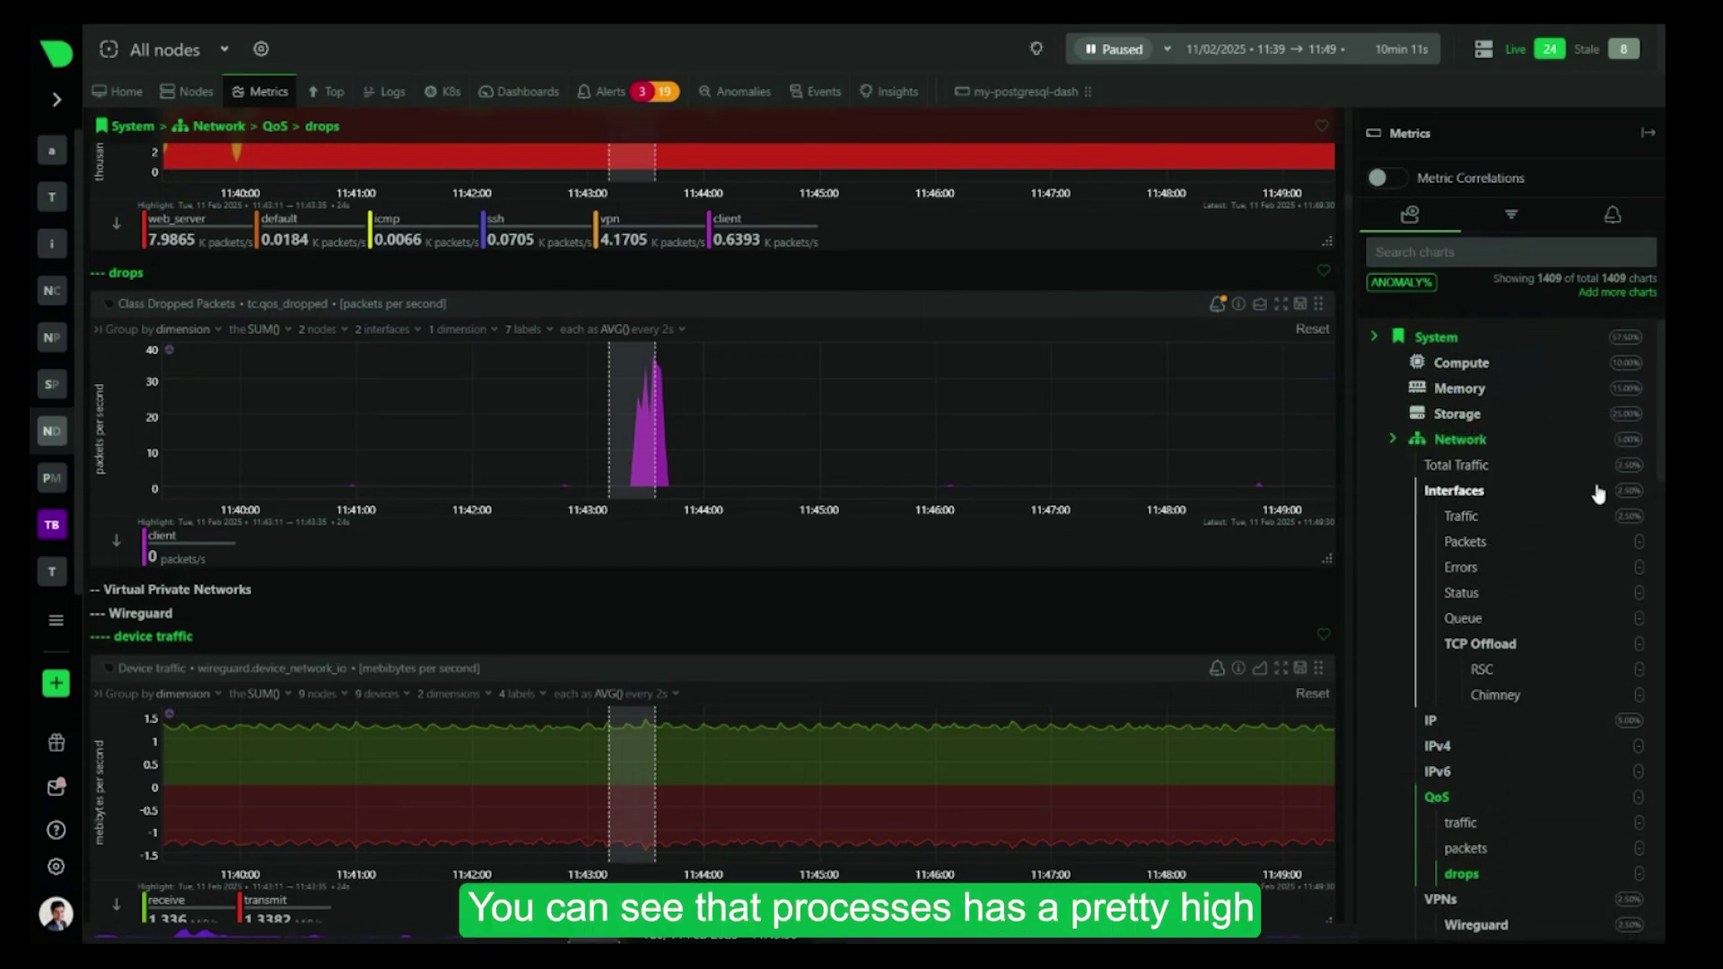
pyautogui.scroll(-5, 1599, 495)
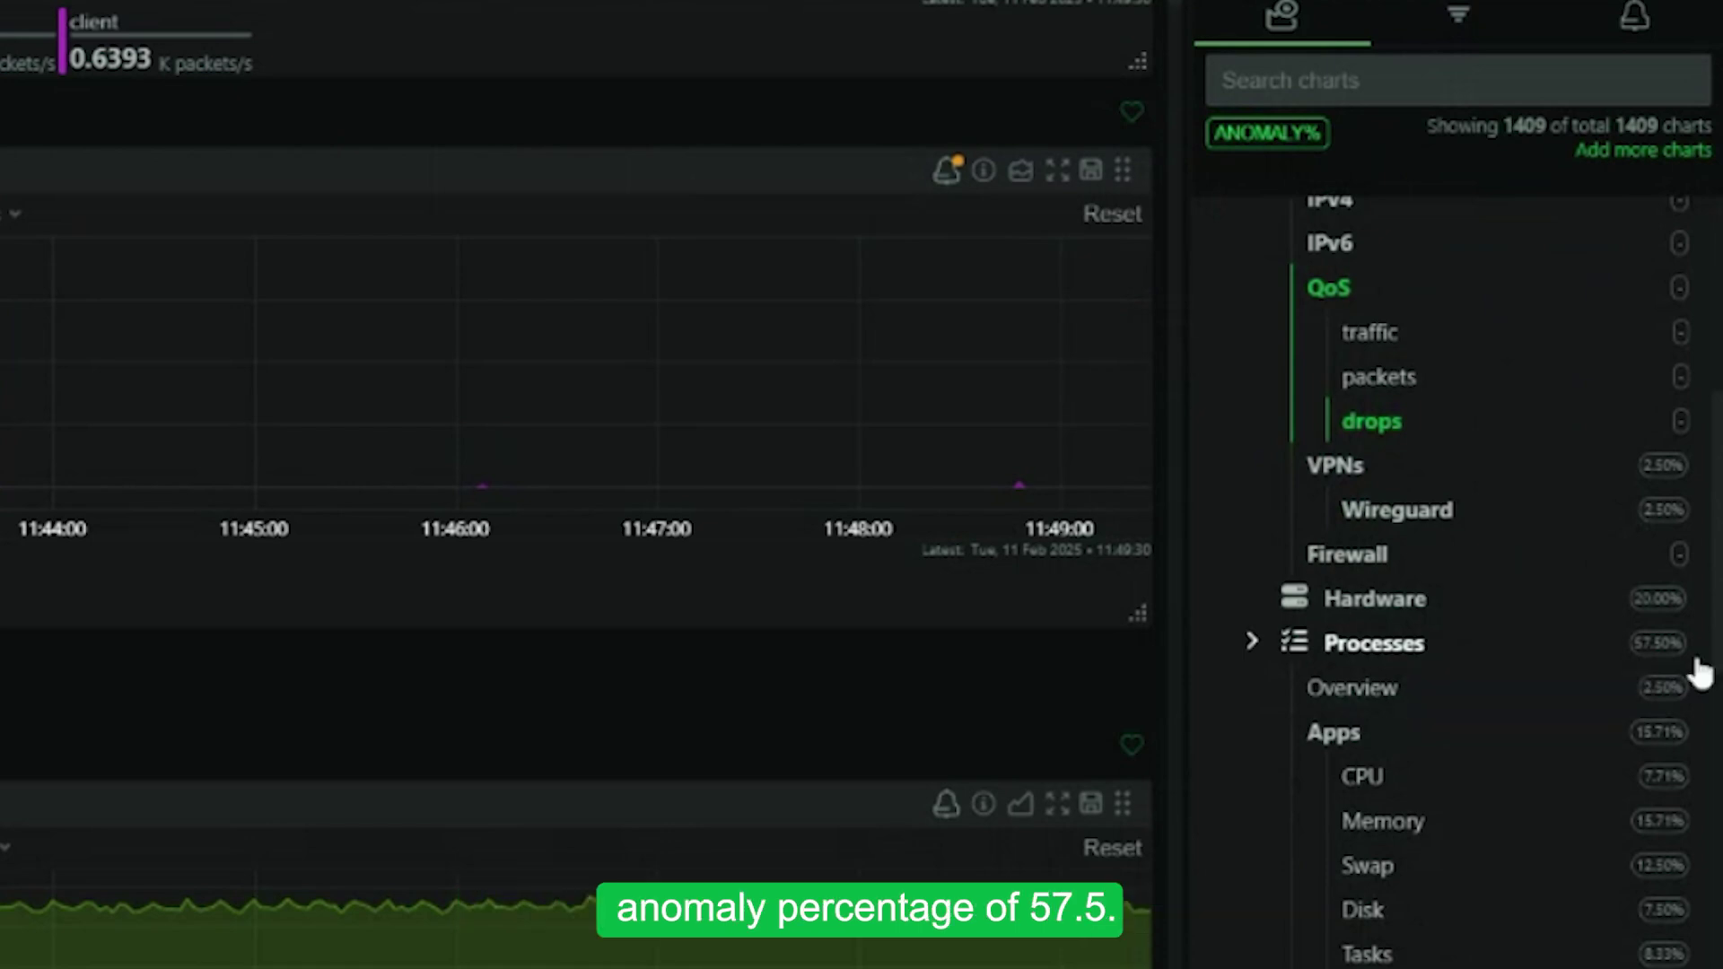
# Drill down from the Processes section through Groups to its Disk charts
pyautogui.click(1398, 663)
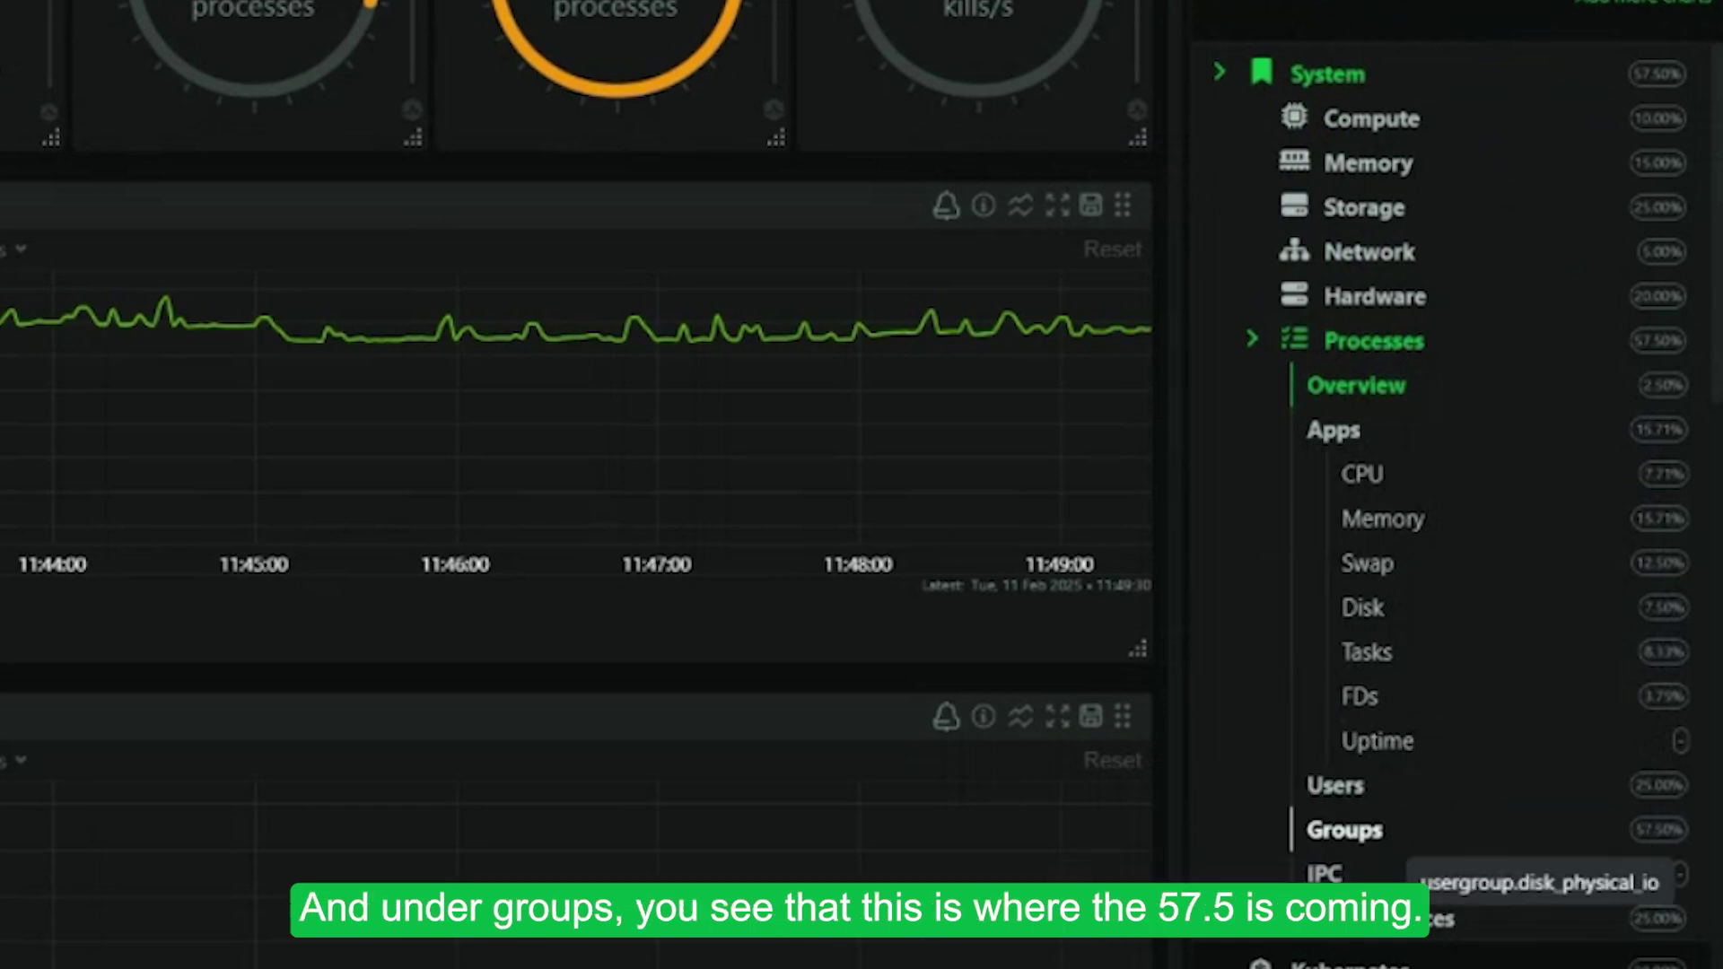
pyautogui.click(1348, 834)
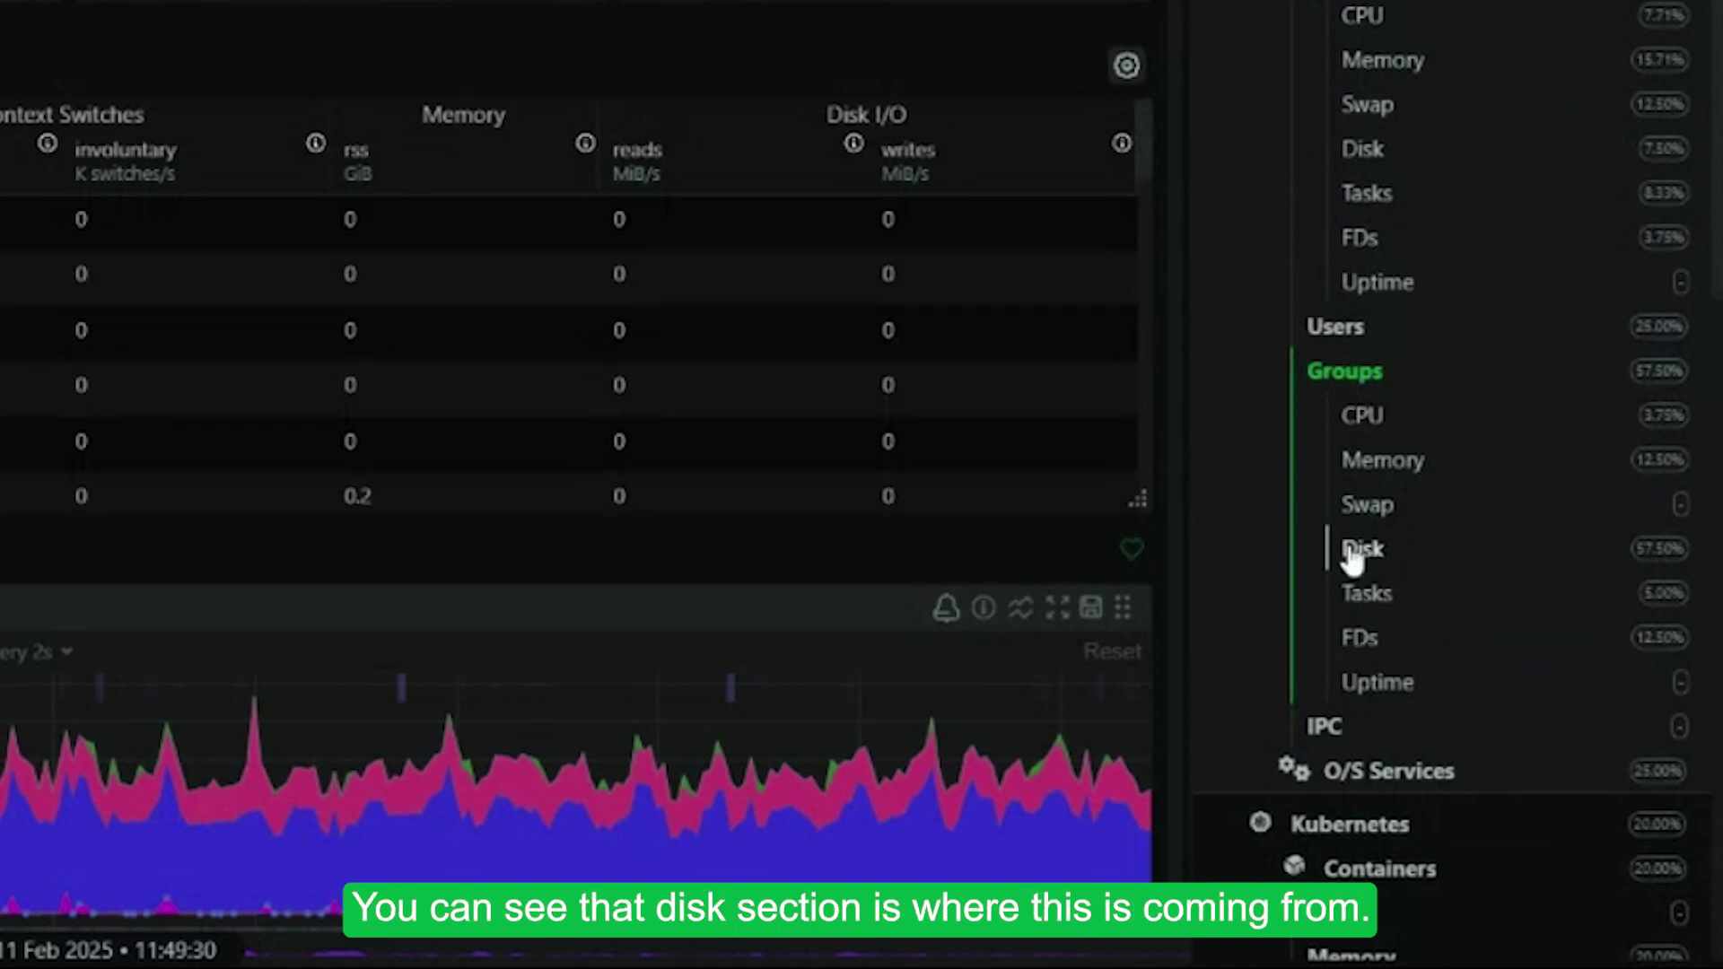
pyautogui.click(1358, 558)
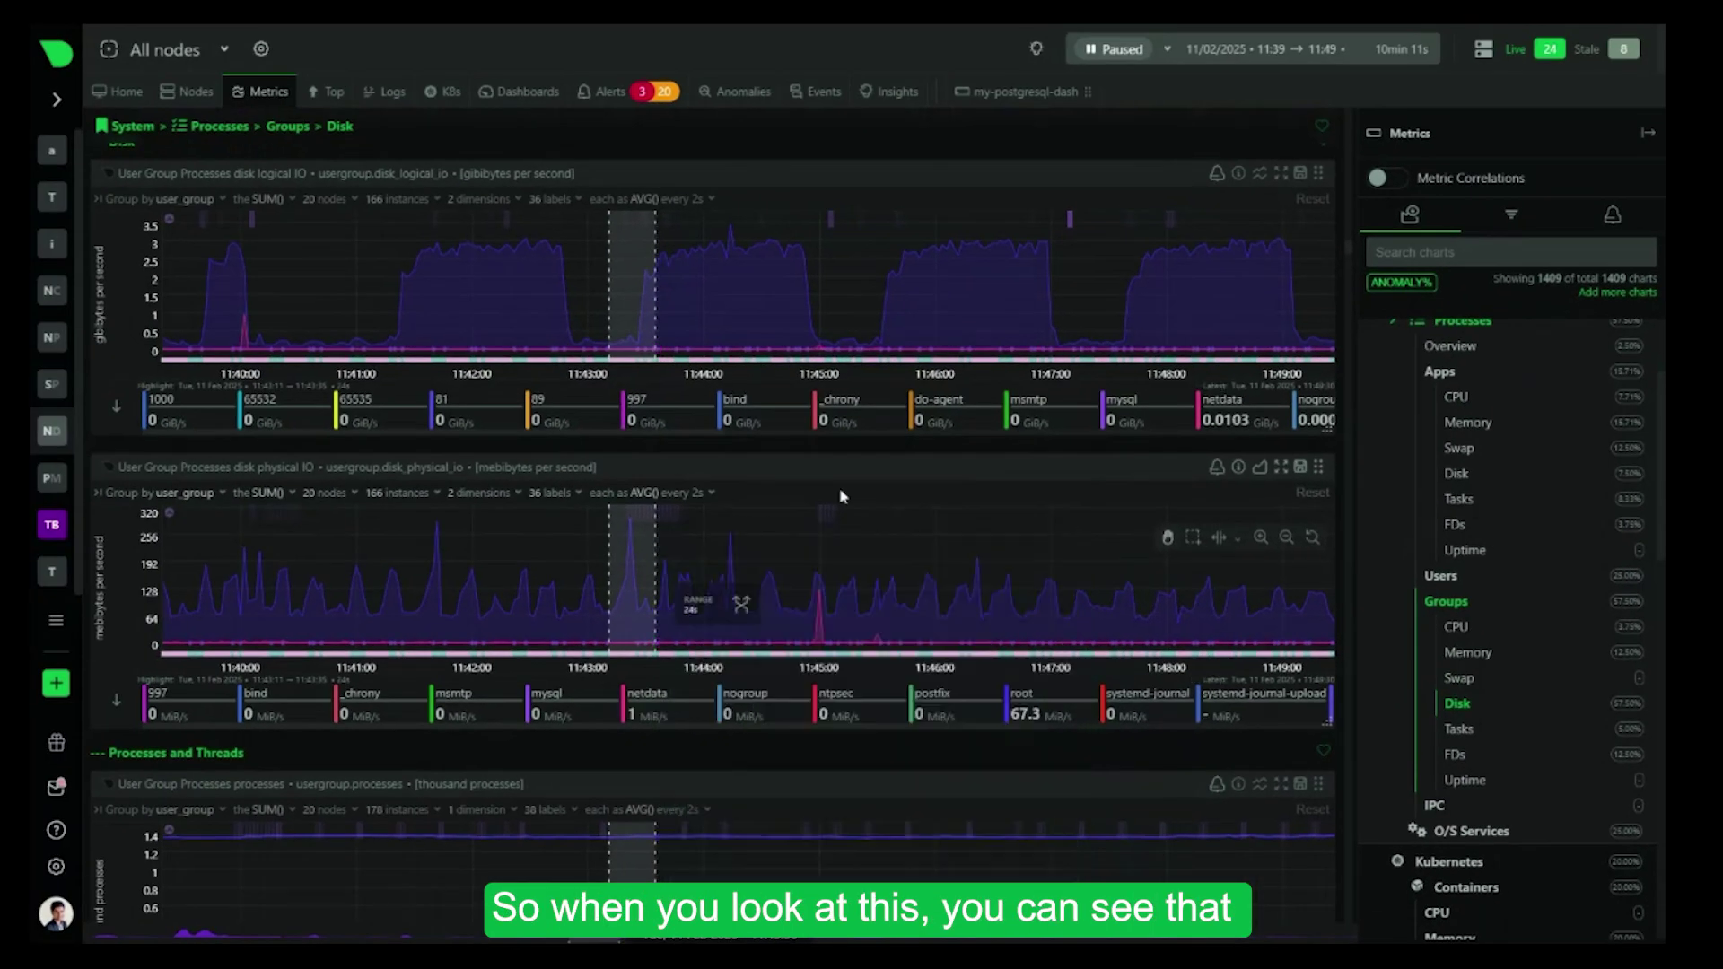
# Examine the user group disk, threads and file descriptor charts for anomalies and return to the Disk section
pyautogui.scroll(-1, 802, 499)
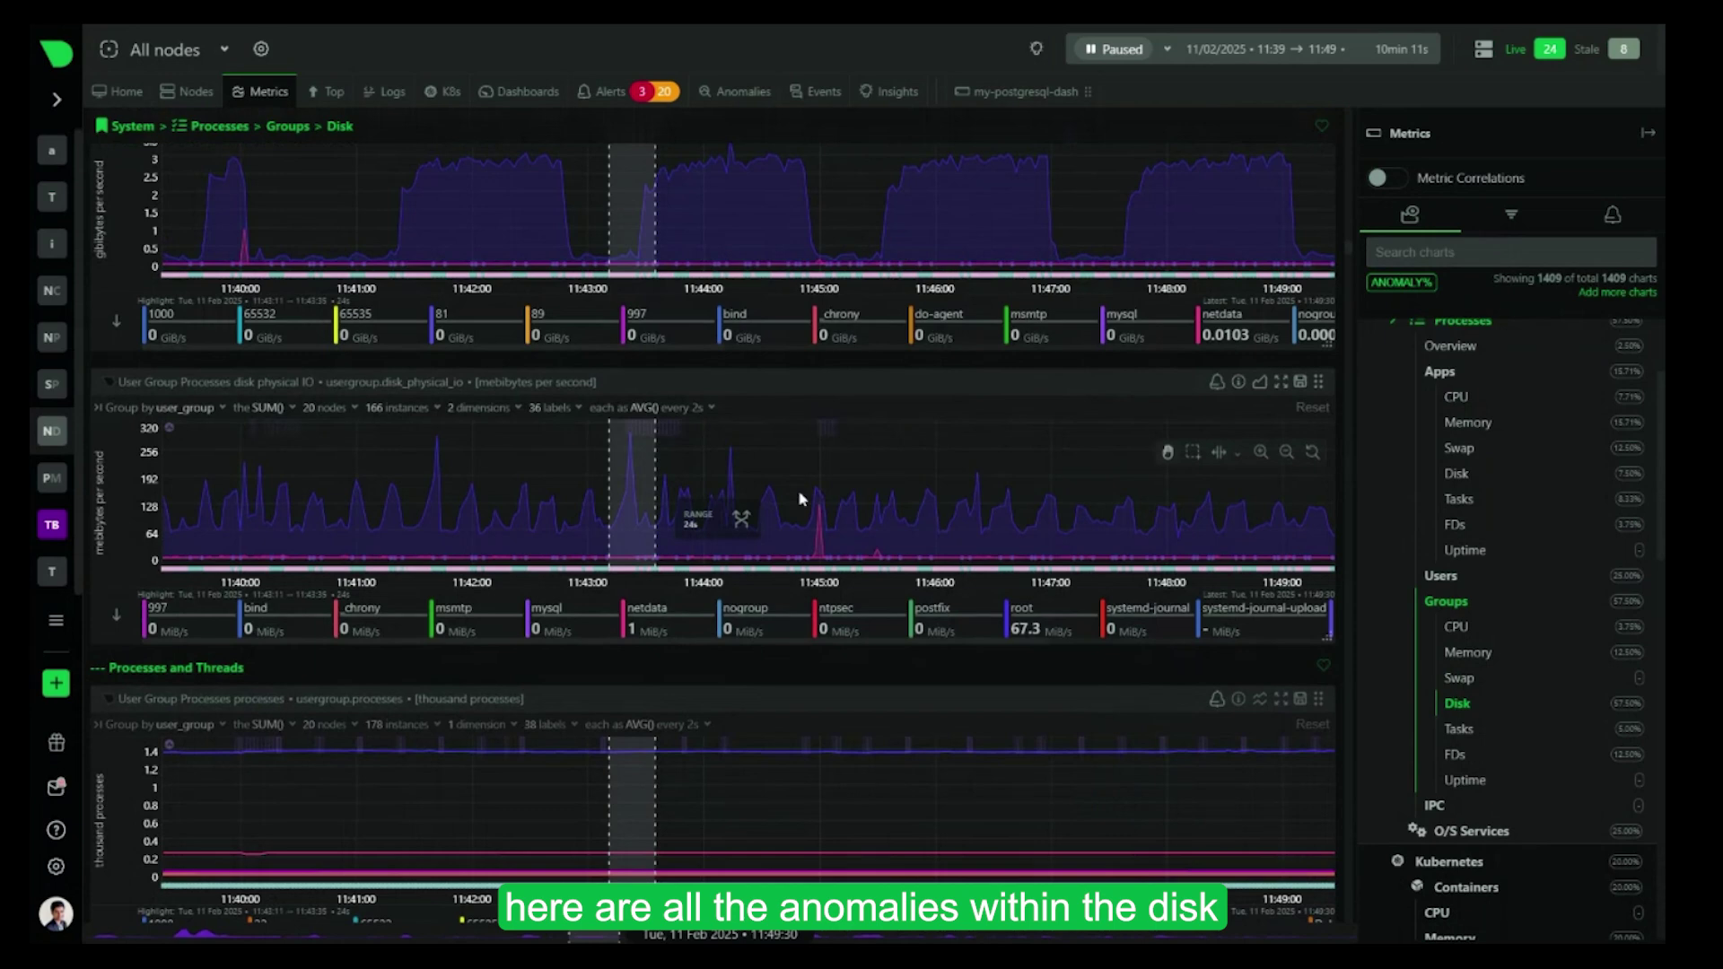
pyautogui.scroll(-8, 801, 499)
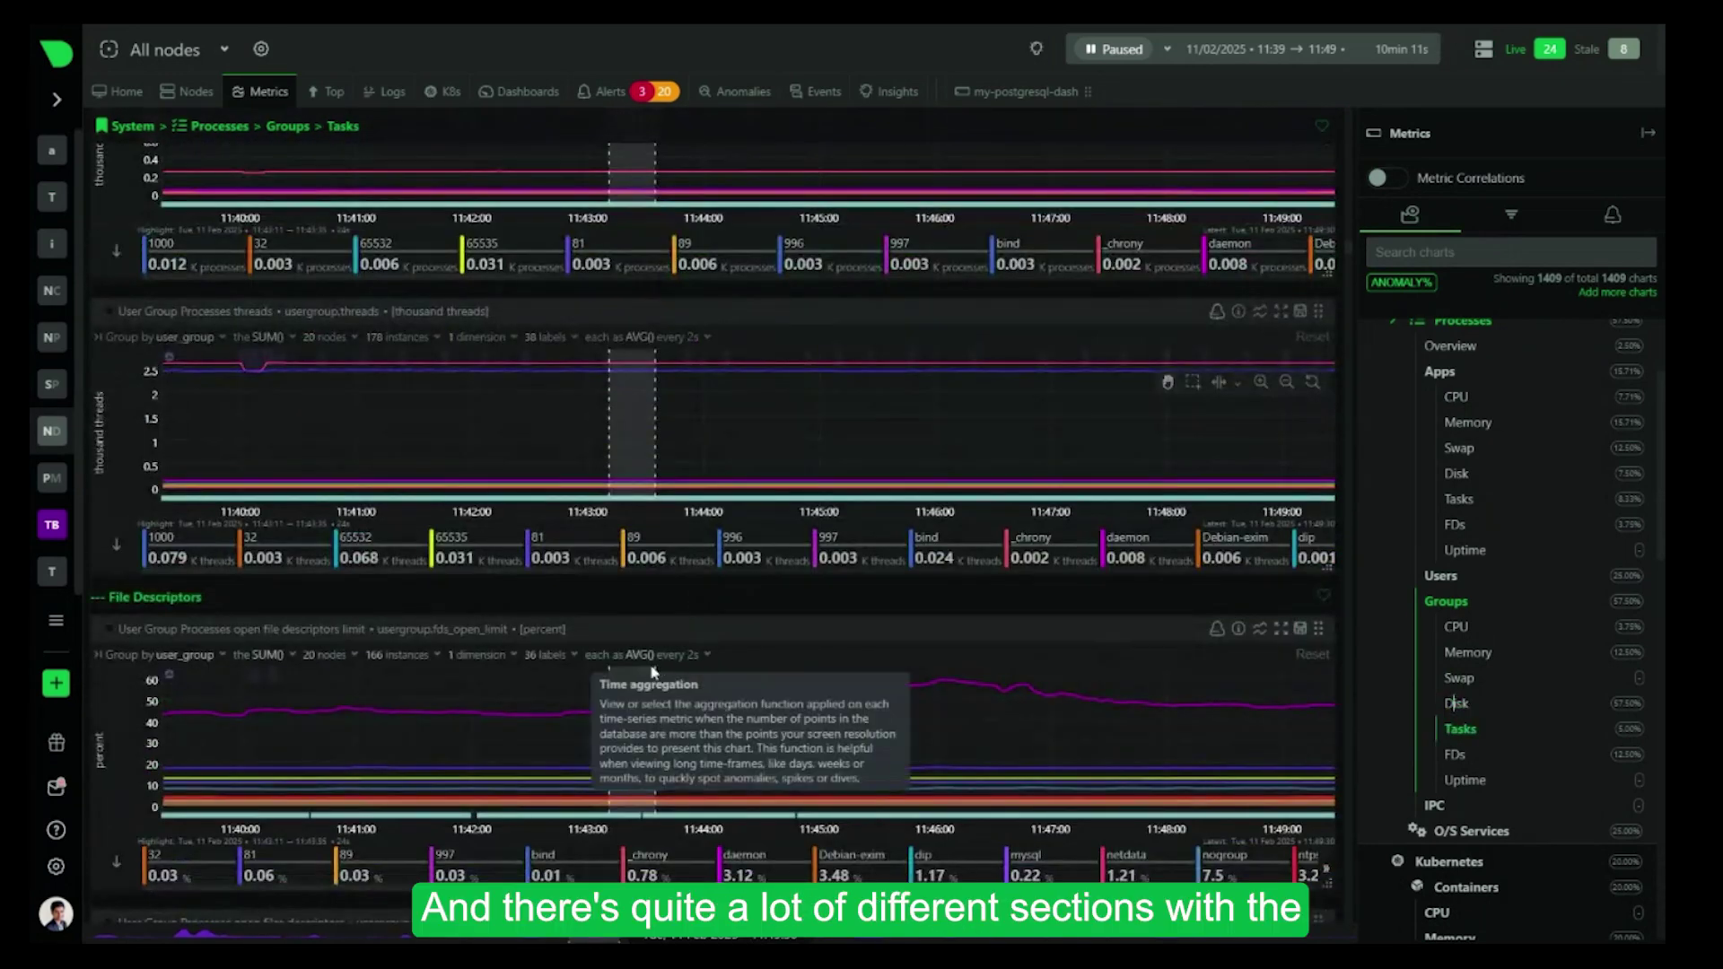
pyautogui.click(653, 672)
pyautogui.scroll(-5, 687, 634)
pyautogui.click(1597, 689)
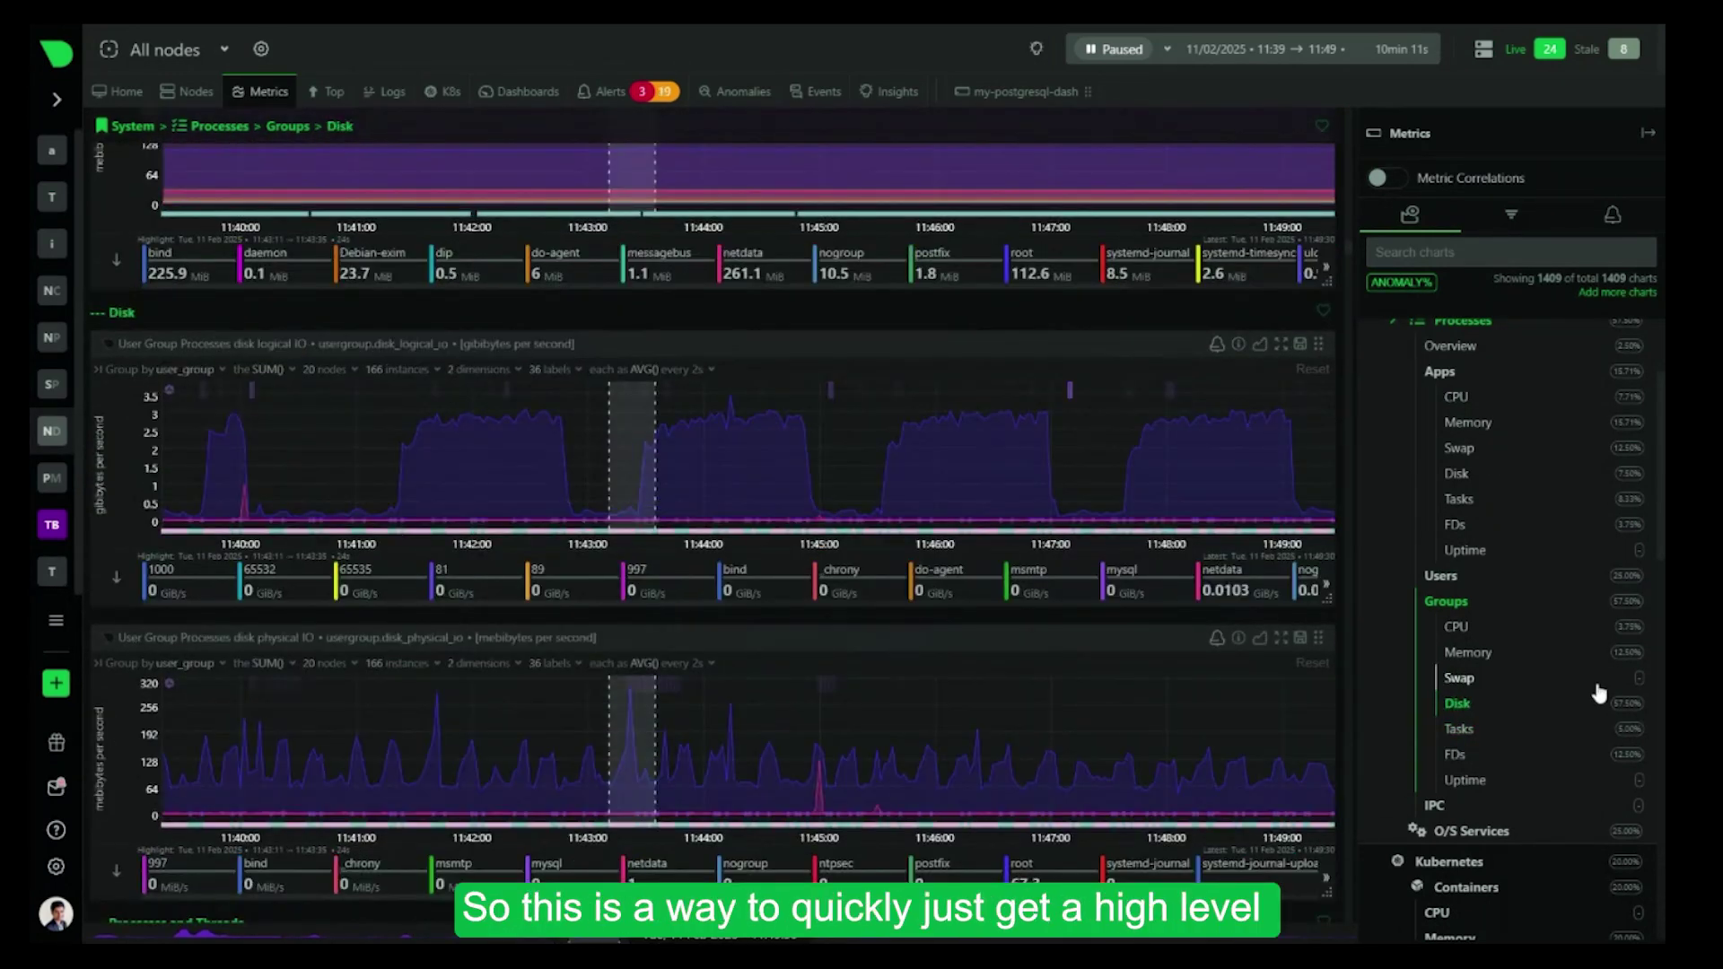
# Inspect an anomaly marker on the user group disk logical IO chart and open the Anomaly Advisor
pyautogui.scroll(2, 1600, 600)
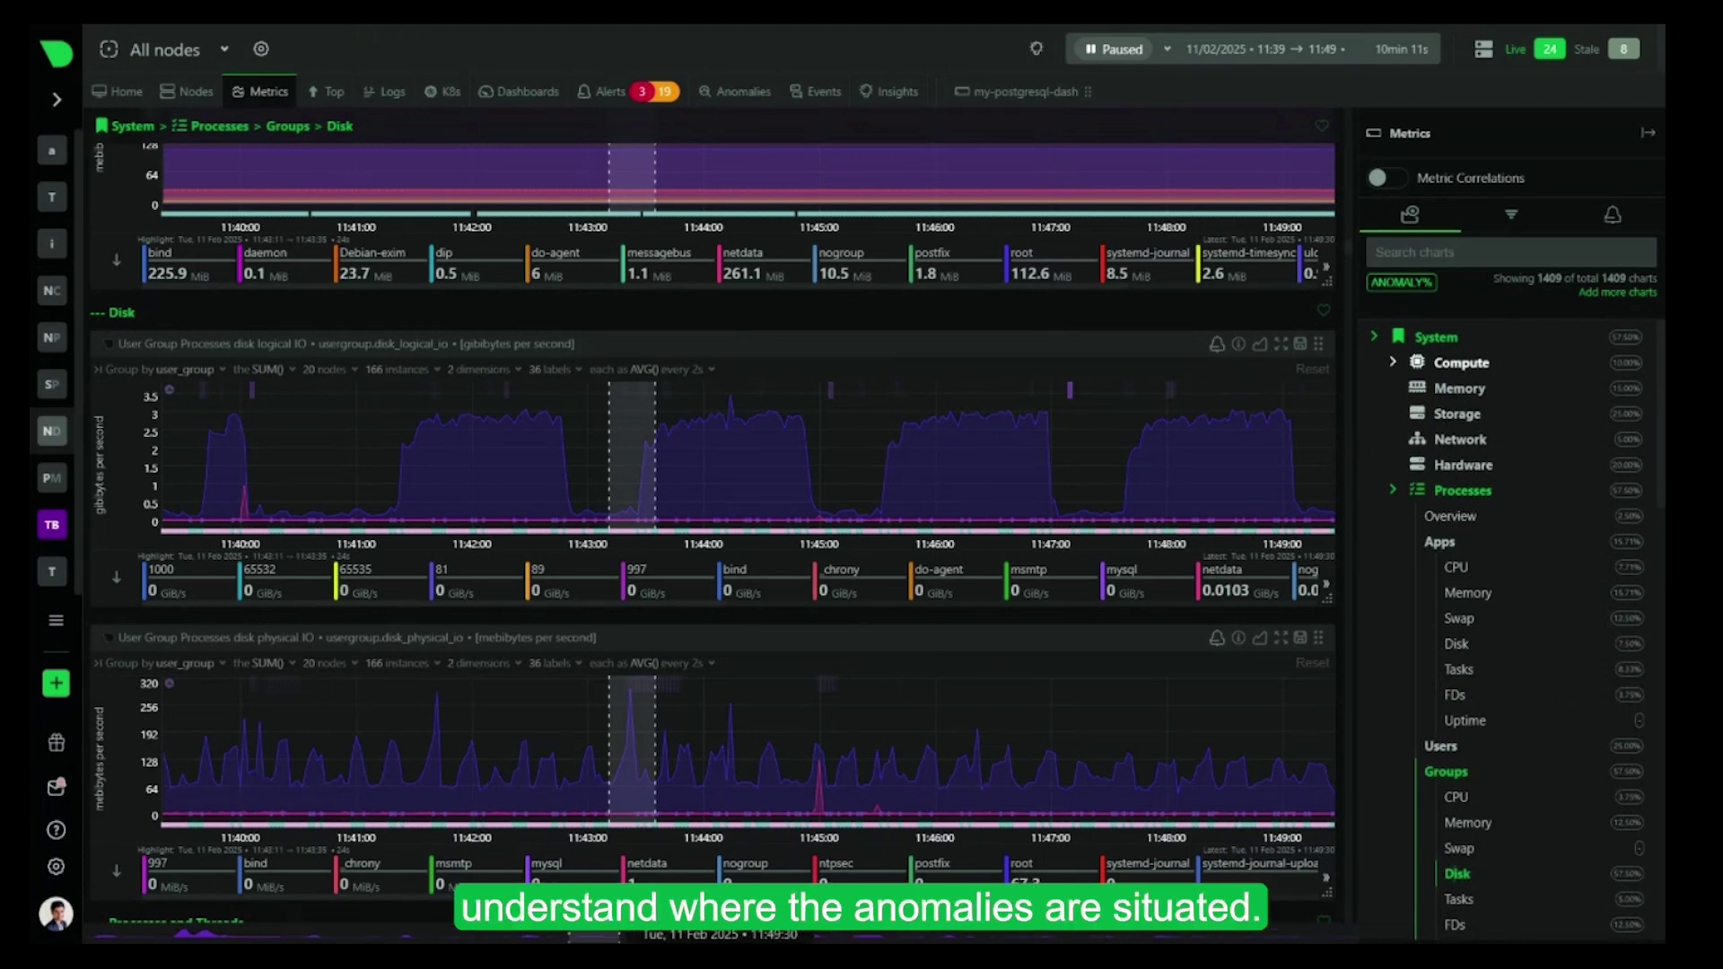
pyautogui.moveTo(1069, 385)
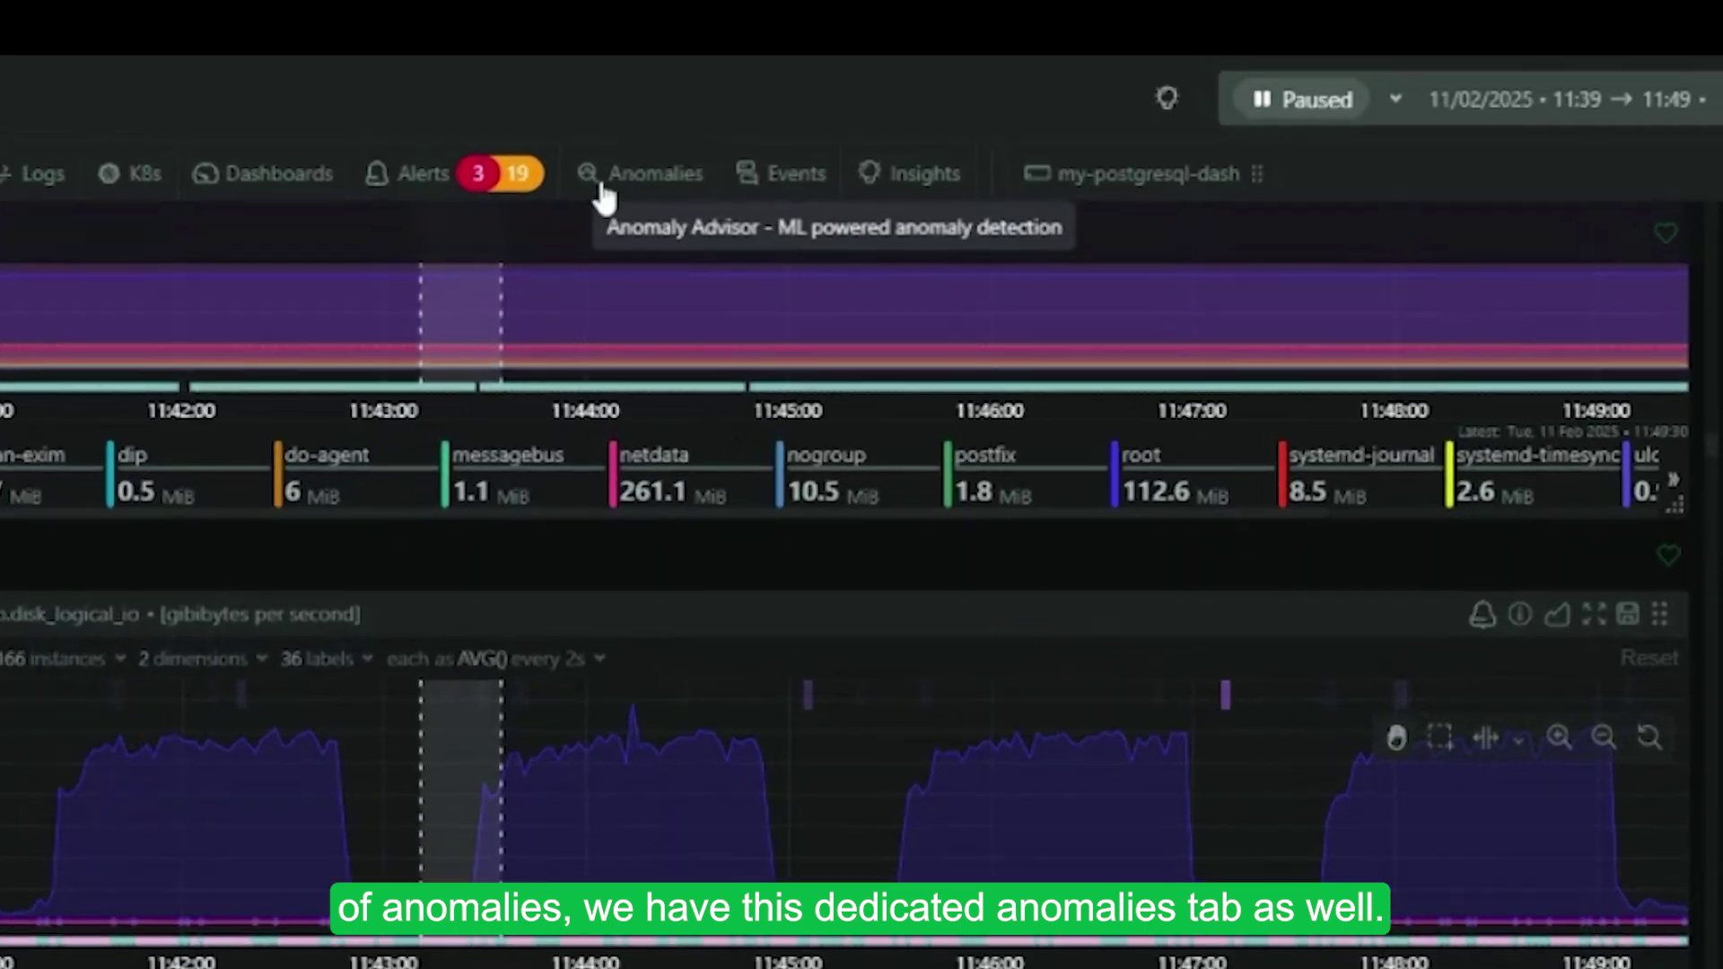
pyautogui.click(715, 98)
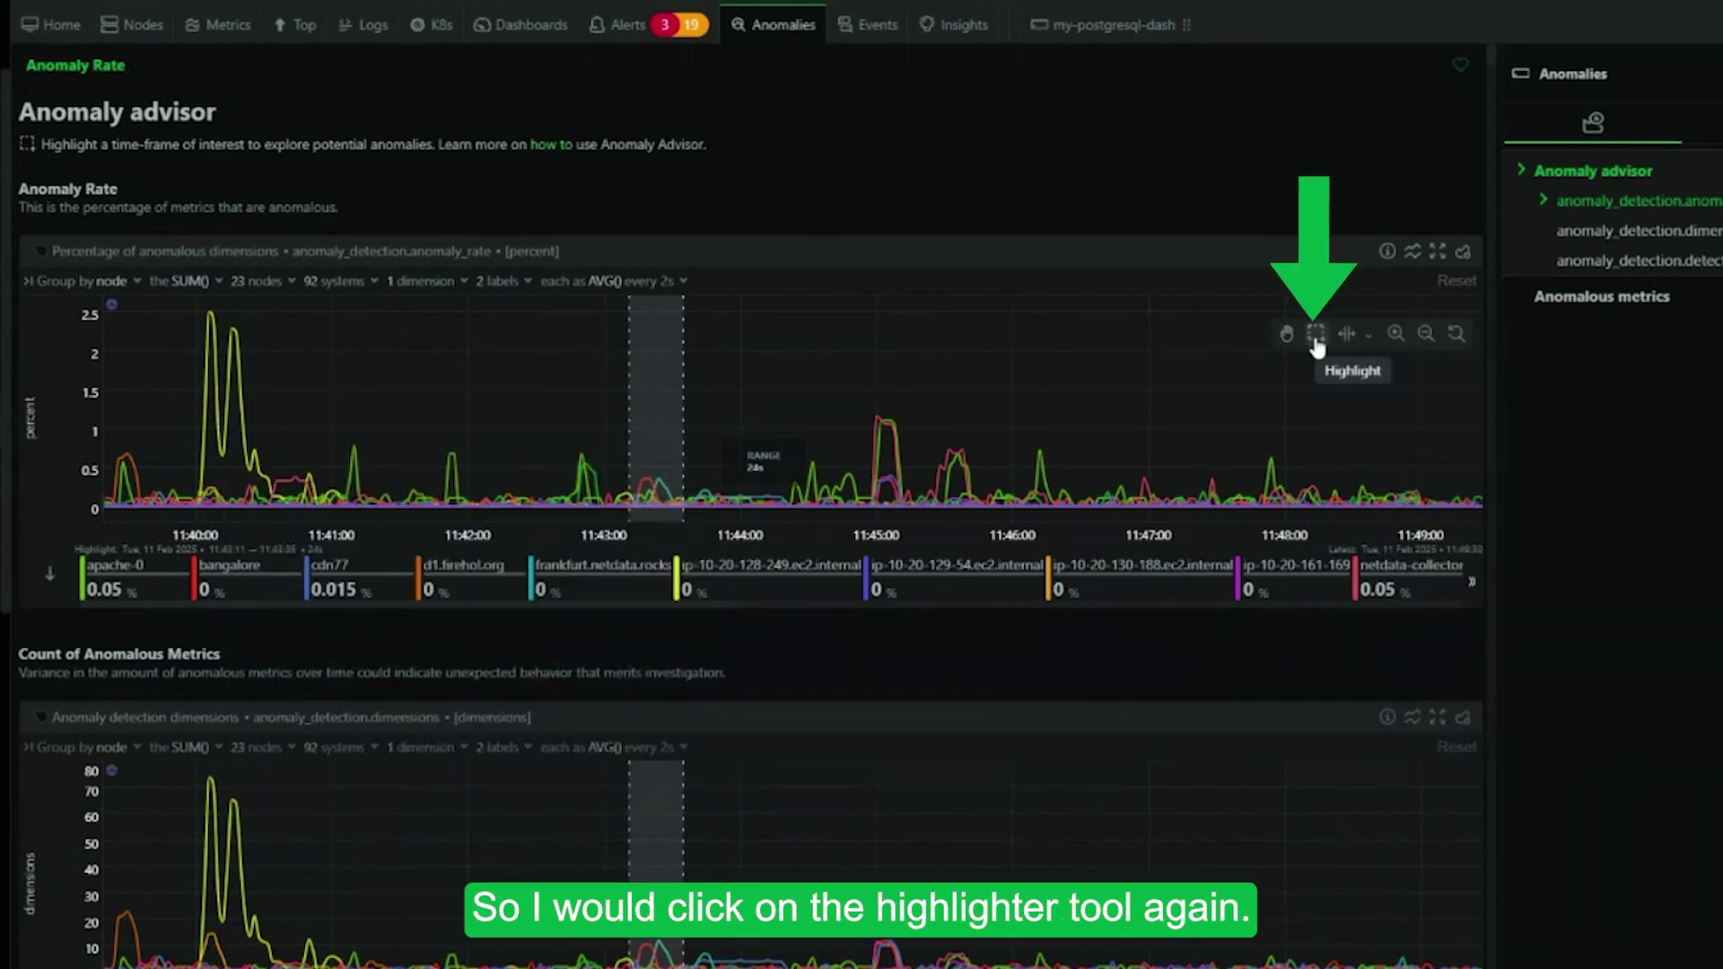
# Highlight the anomaly spike around 11:40 on the Anomaly Rate chart and view the ranked anomalous metrics for that time frame
pyautogui.click(1317, 336)
pyautogui.moveTo(173, 413); pyautogui.dragTo(278, 413)
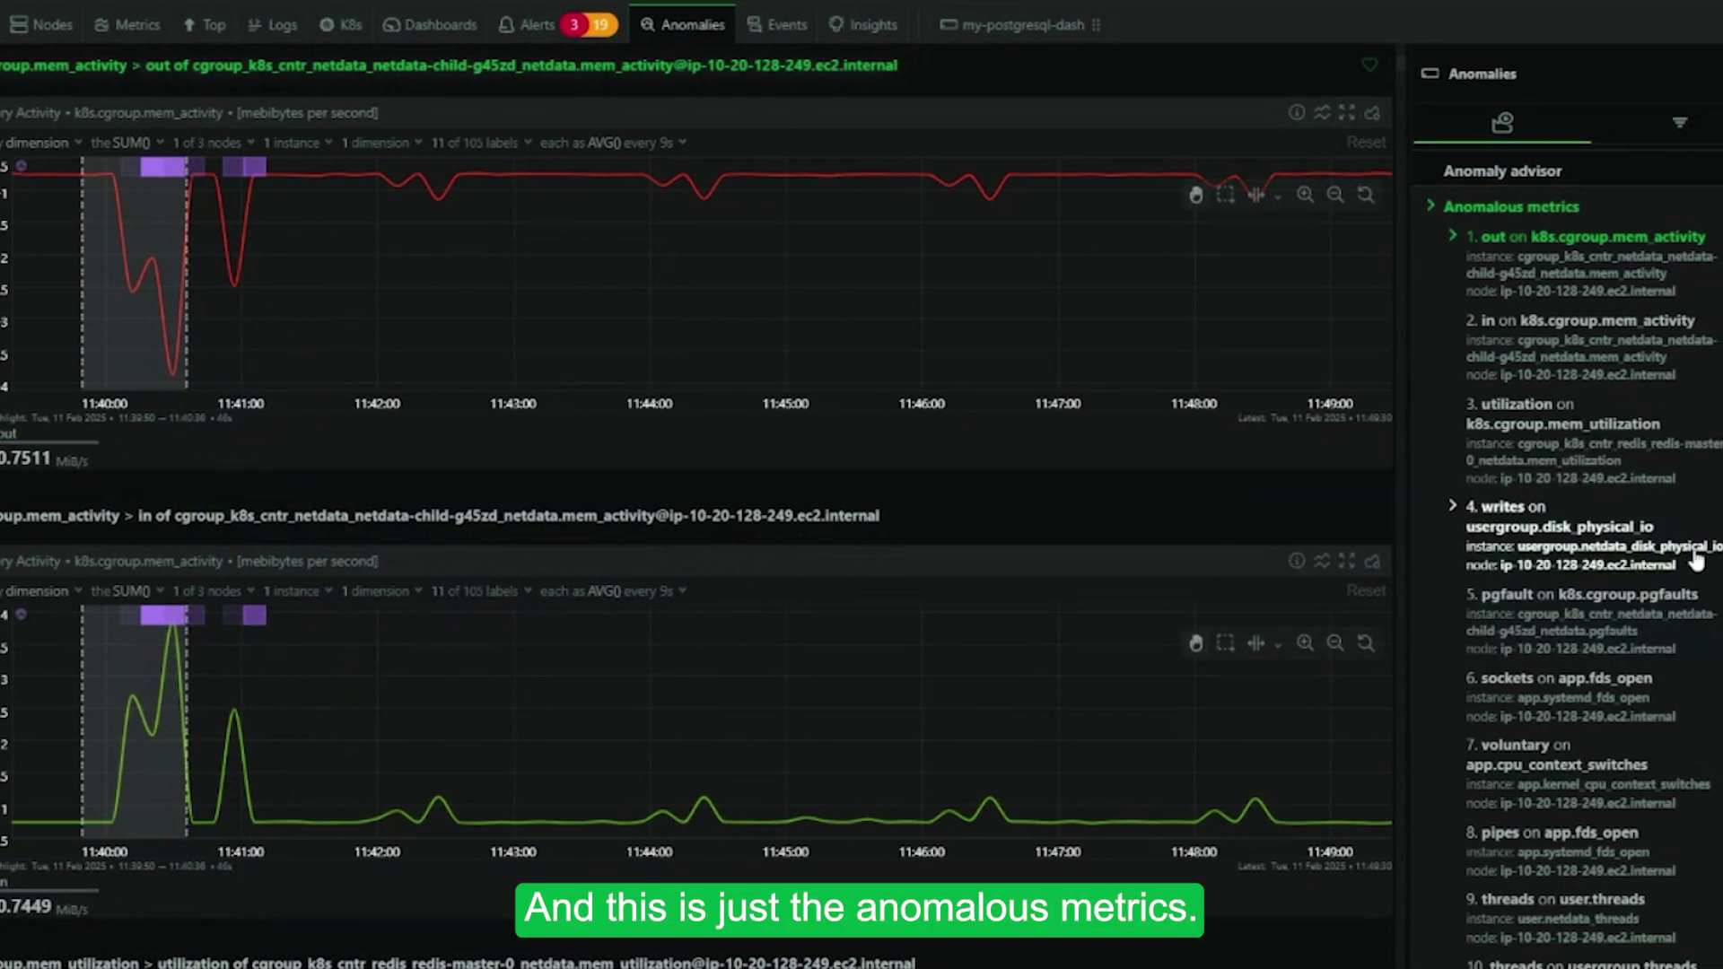
pyautogui.scroll(-8, 1697, 558)
pyautogui.scroll(6, 1696, 561)
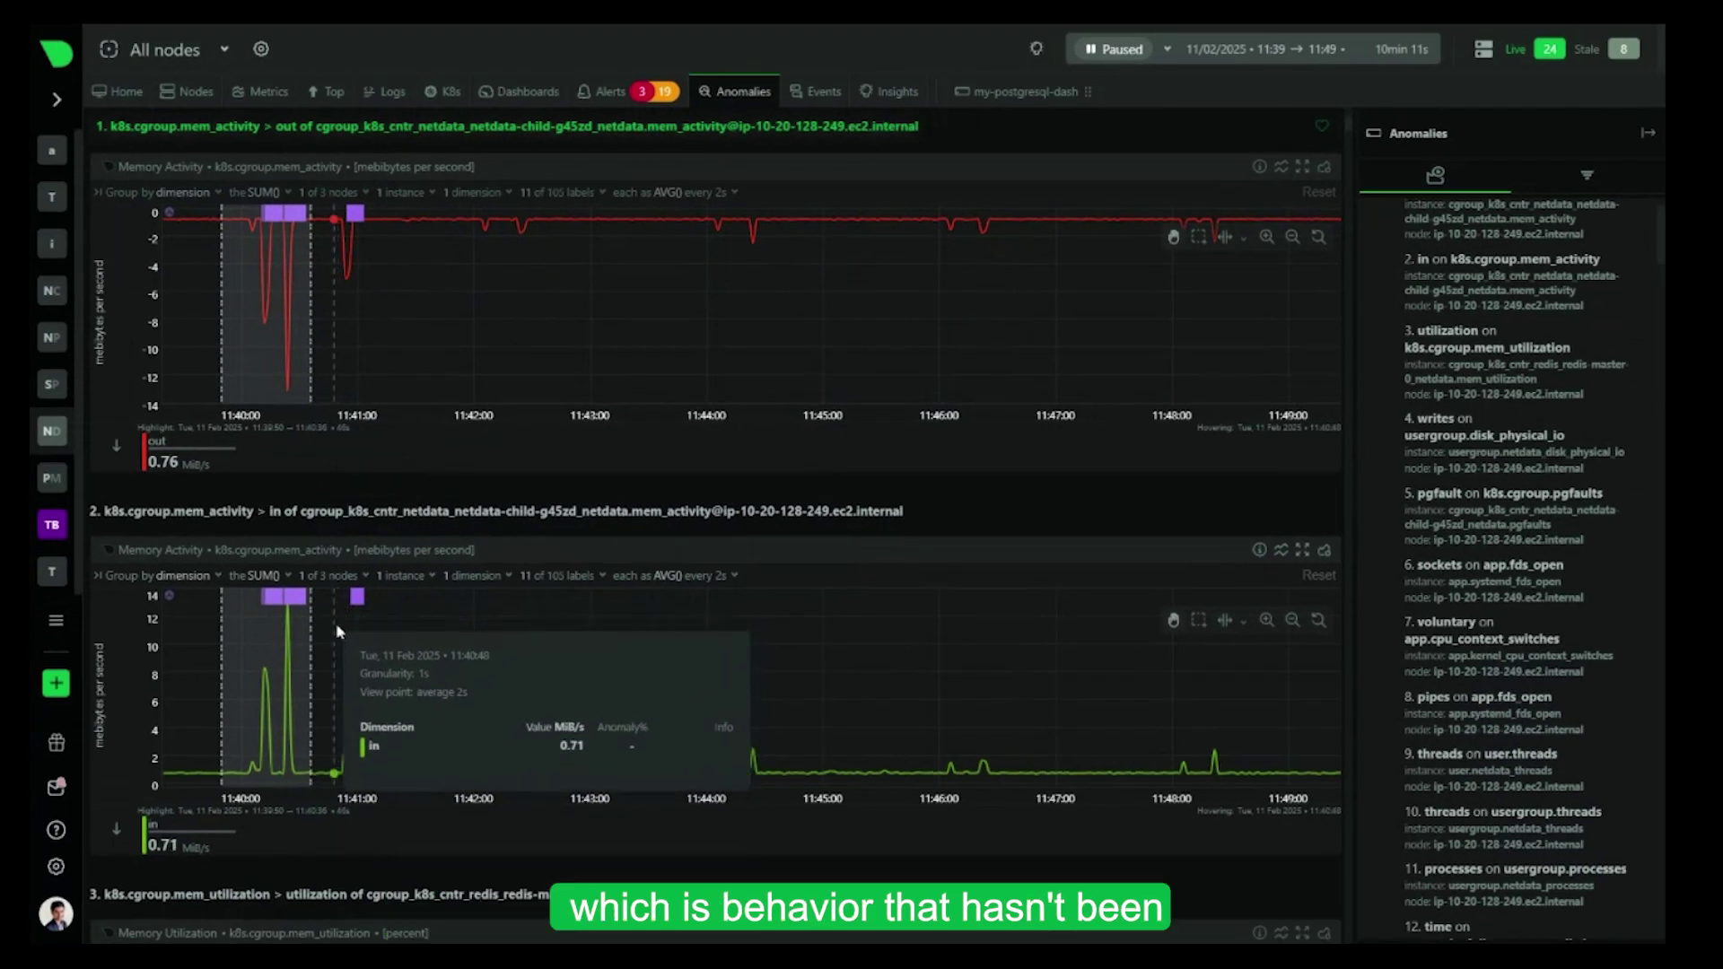
# Examine the charts of the top-ranked anomalous metrics, from cgroup memory activity to systemd open sockets, within the highlighted window
pyautogui.scroll(-1, 338, 632)
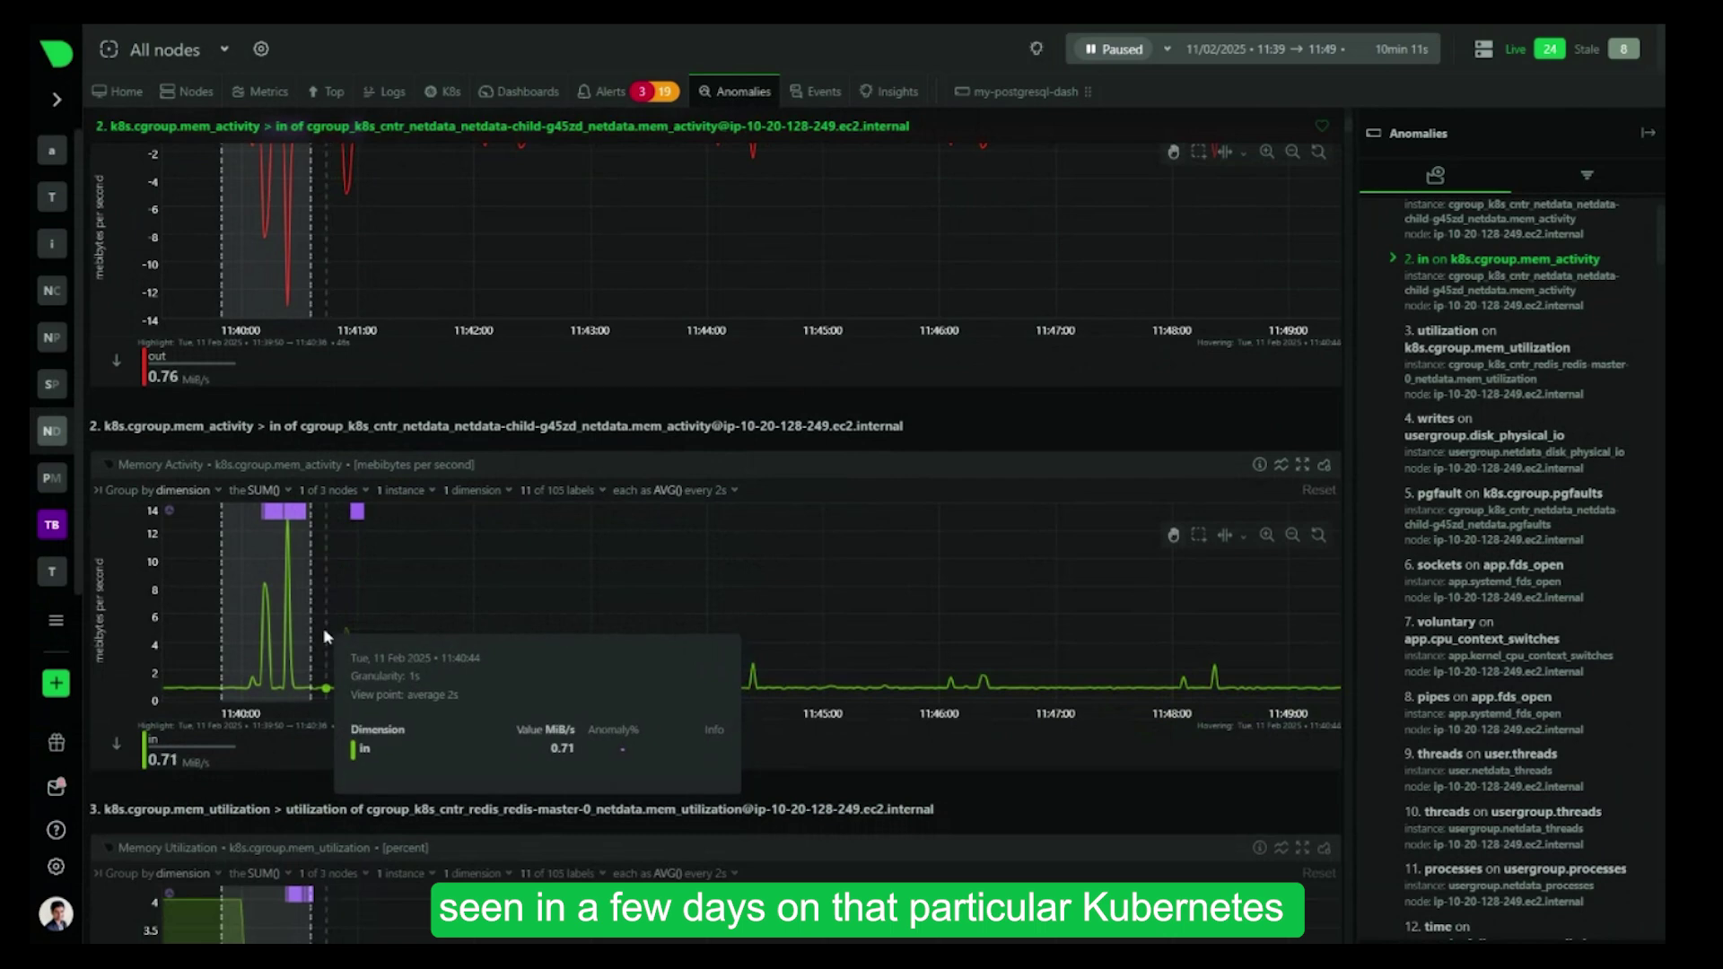
pyautogui.scroll(-2, 323, 627)
pyautogui.scroll(-4, 324, 636)
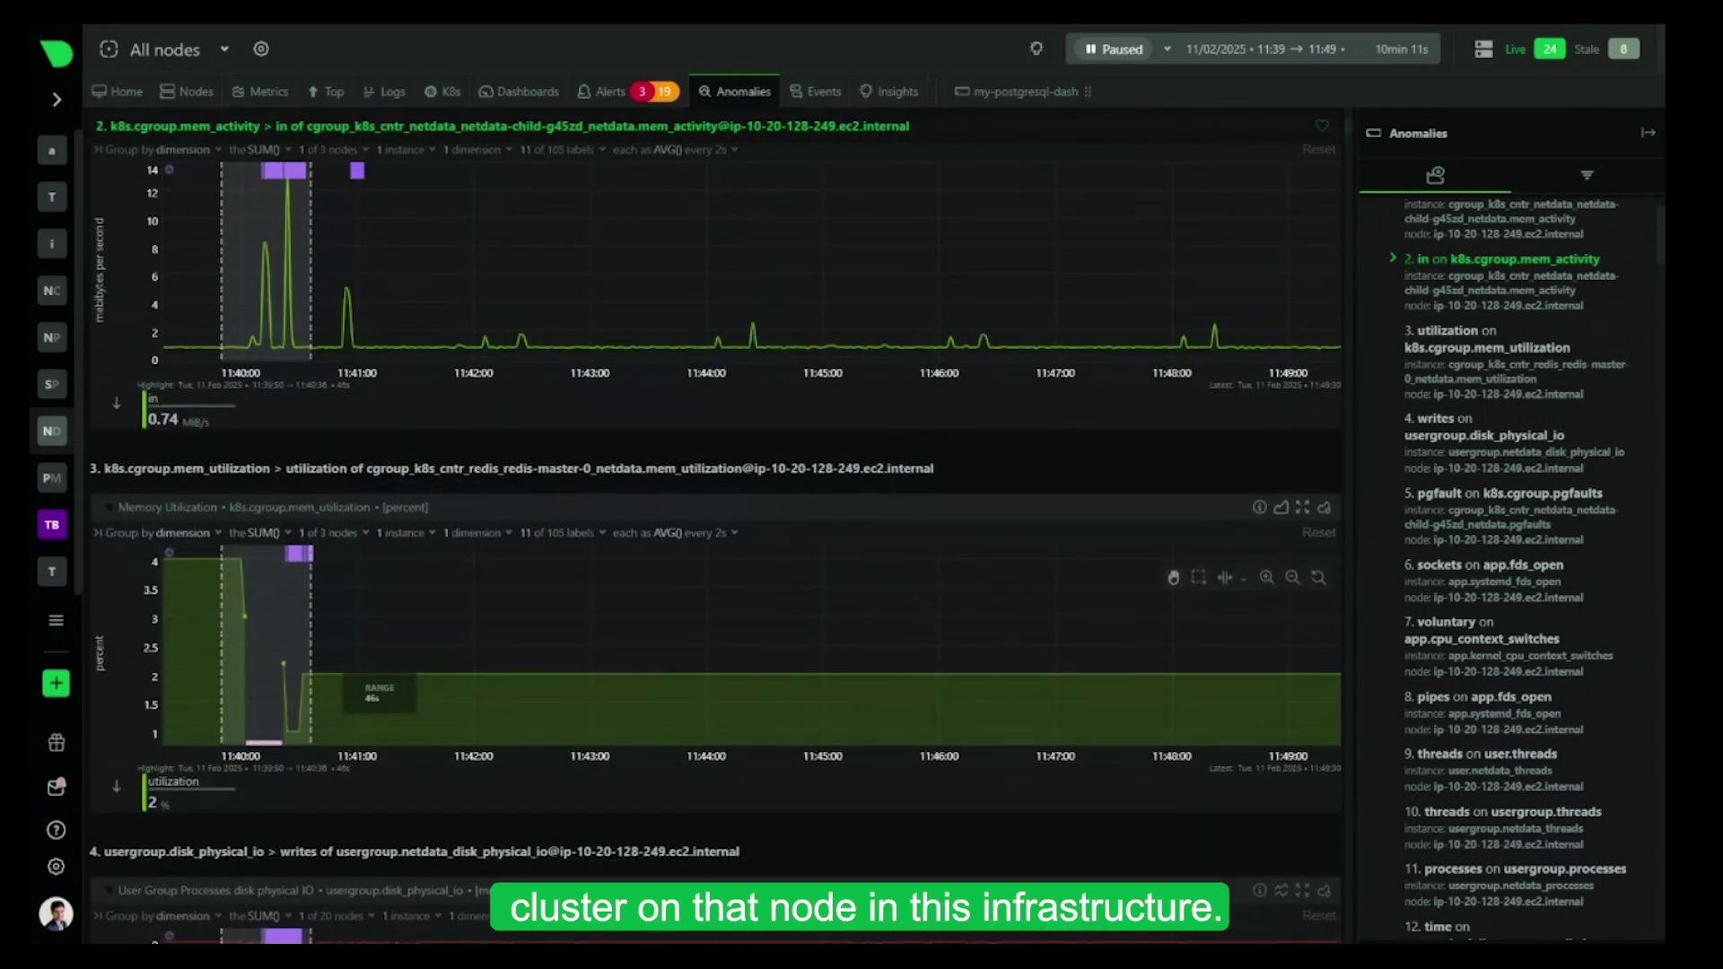
pyautogui.scroll(-4, 325, 636)
pyautogui.scroll(-7, 325, 640)
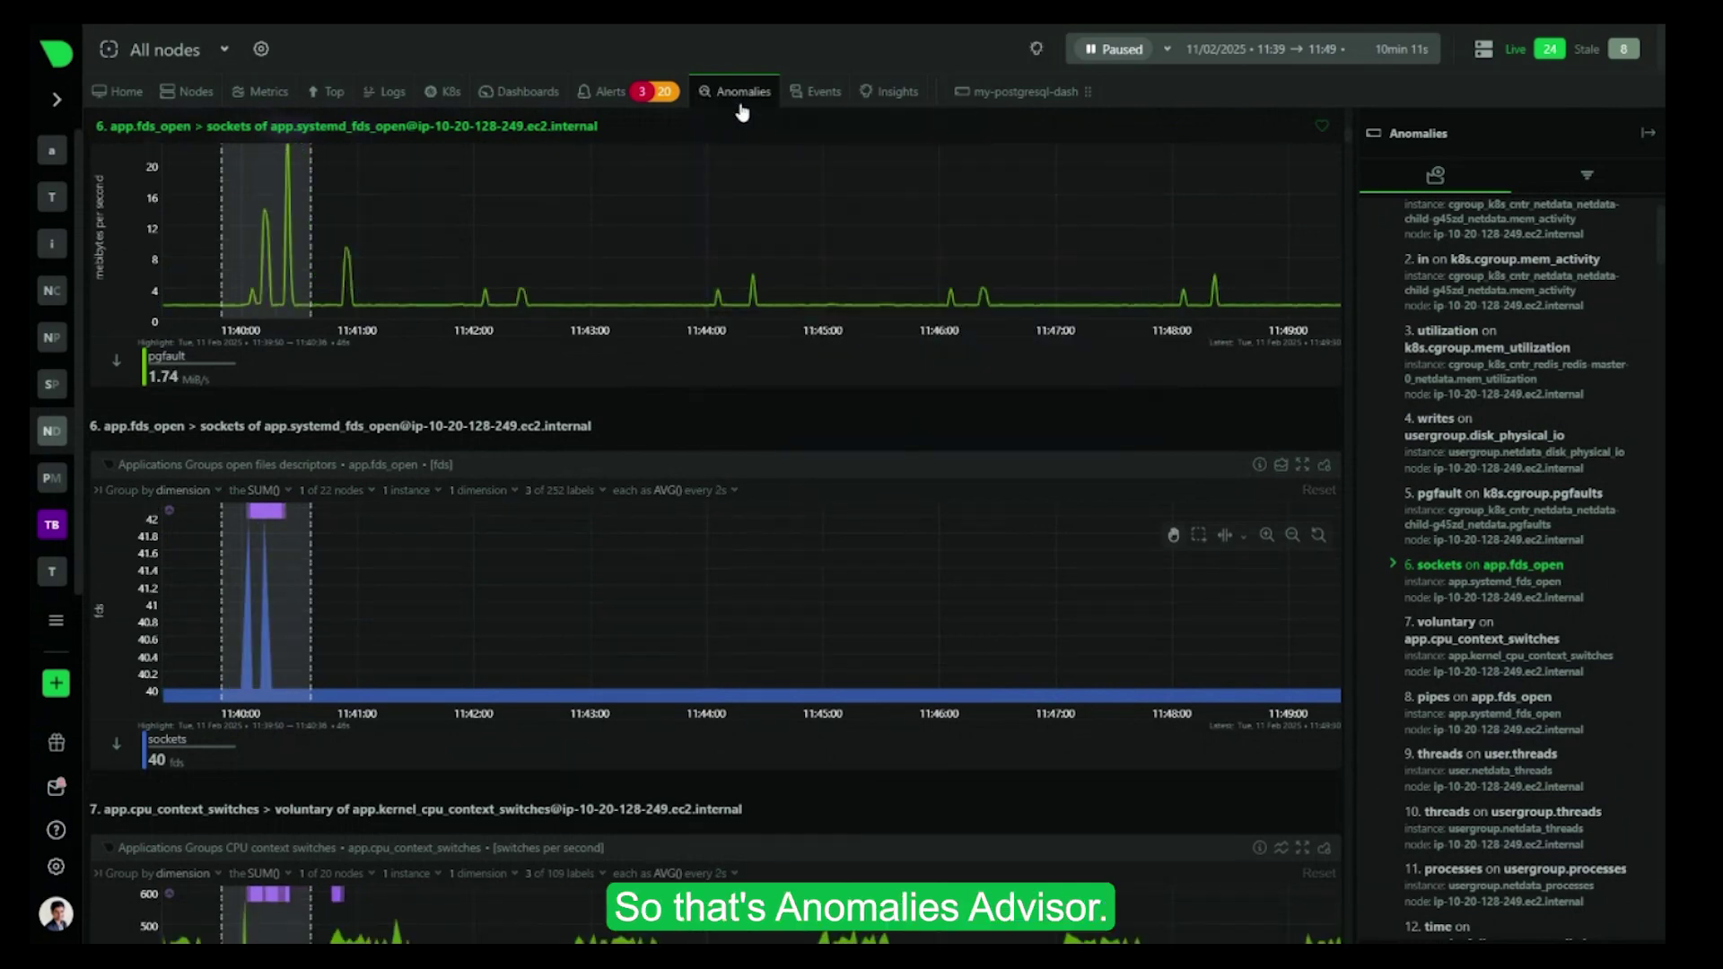
pyautogui.scroll(5, 731, 180)
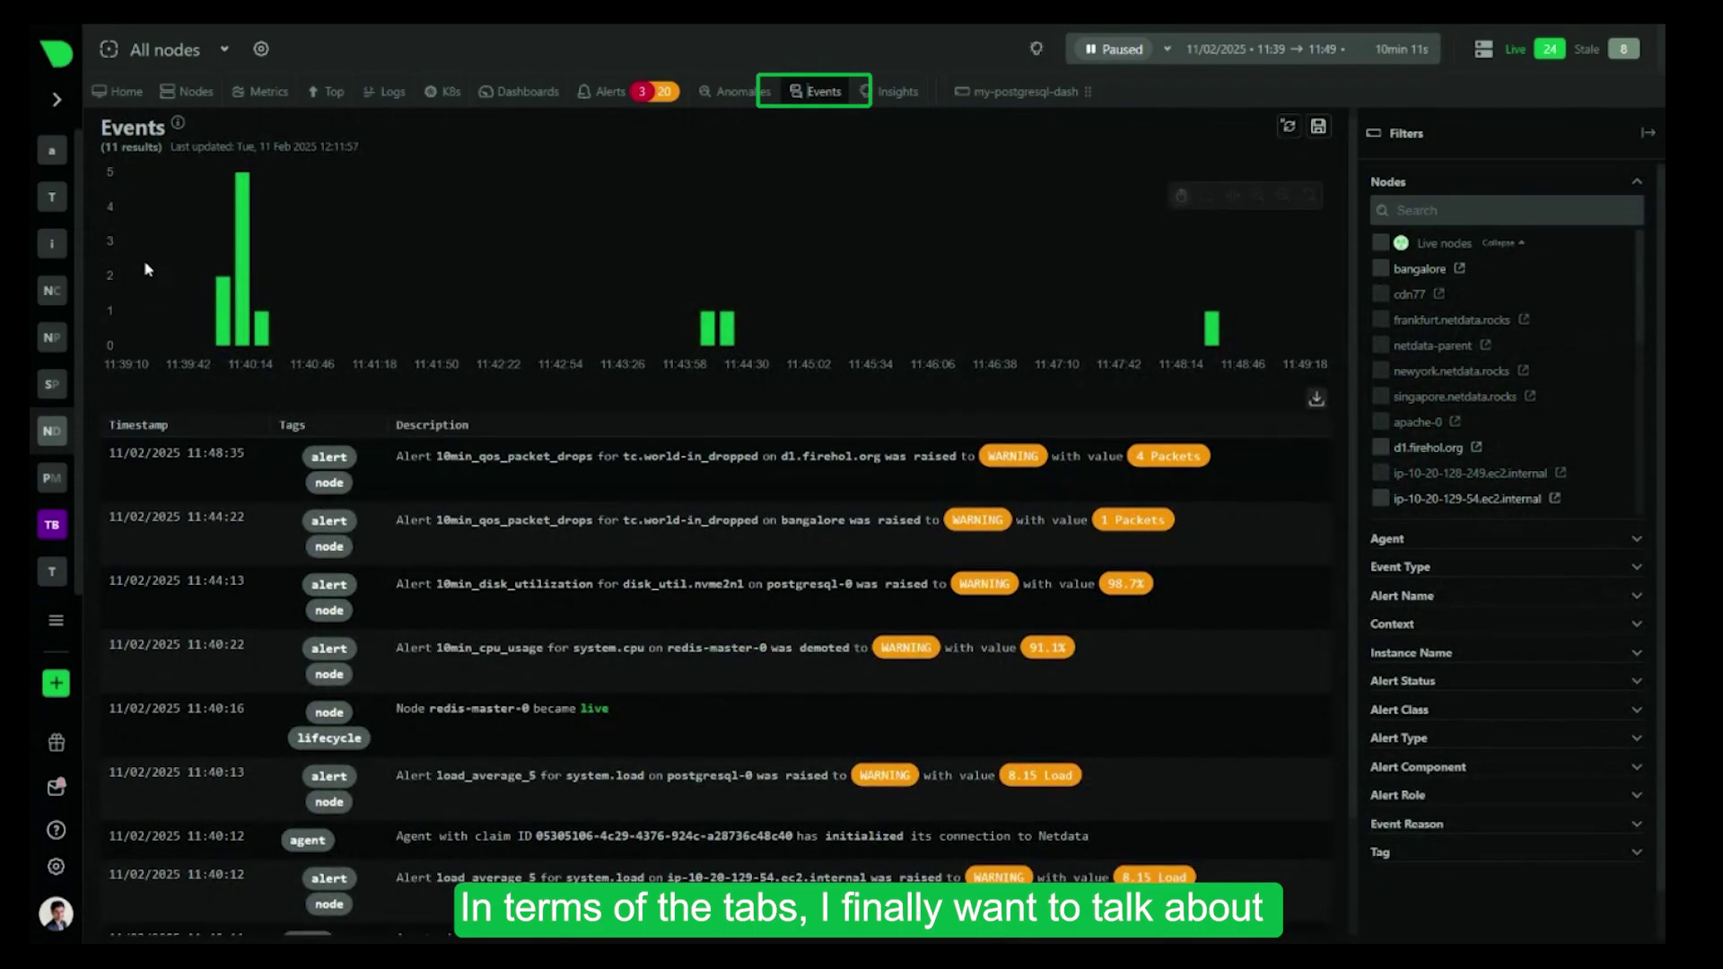
# Open the Events feed and review its timeline and its list of alert, node and agent events
pyautogui.scroll(-1, 125, 462)
pyautogui.scroll(1, 125, 233)
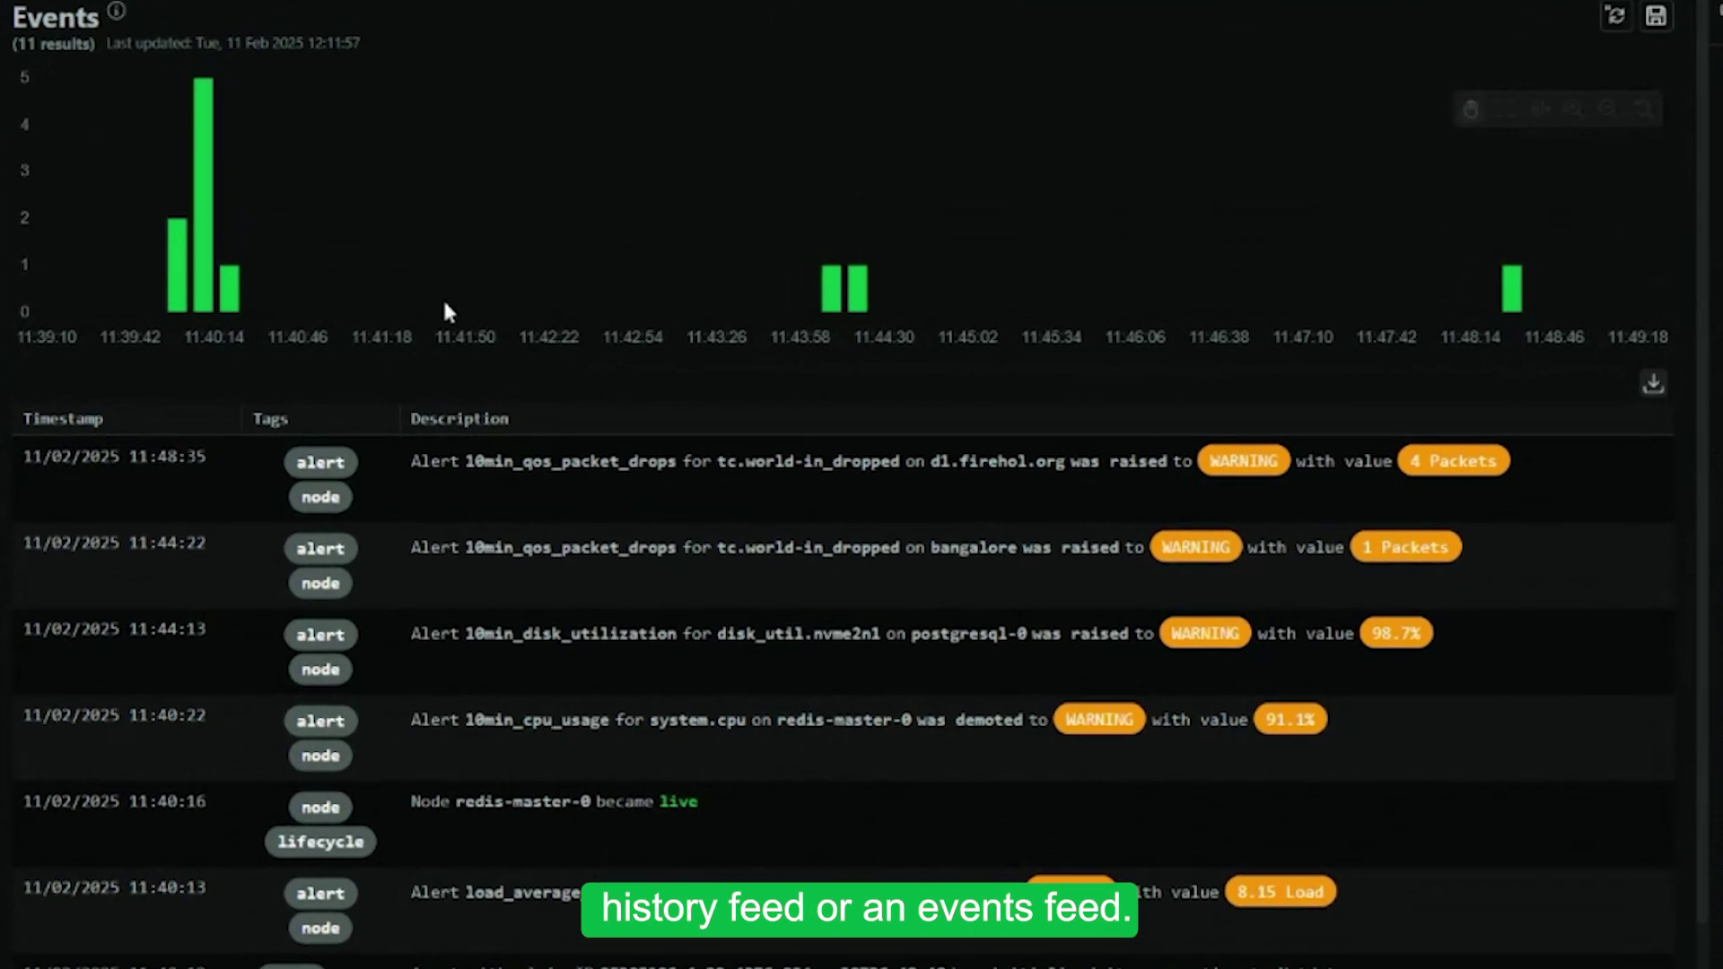
pyautogui.scroll(-1, 395, 684)
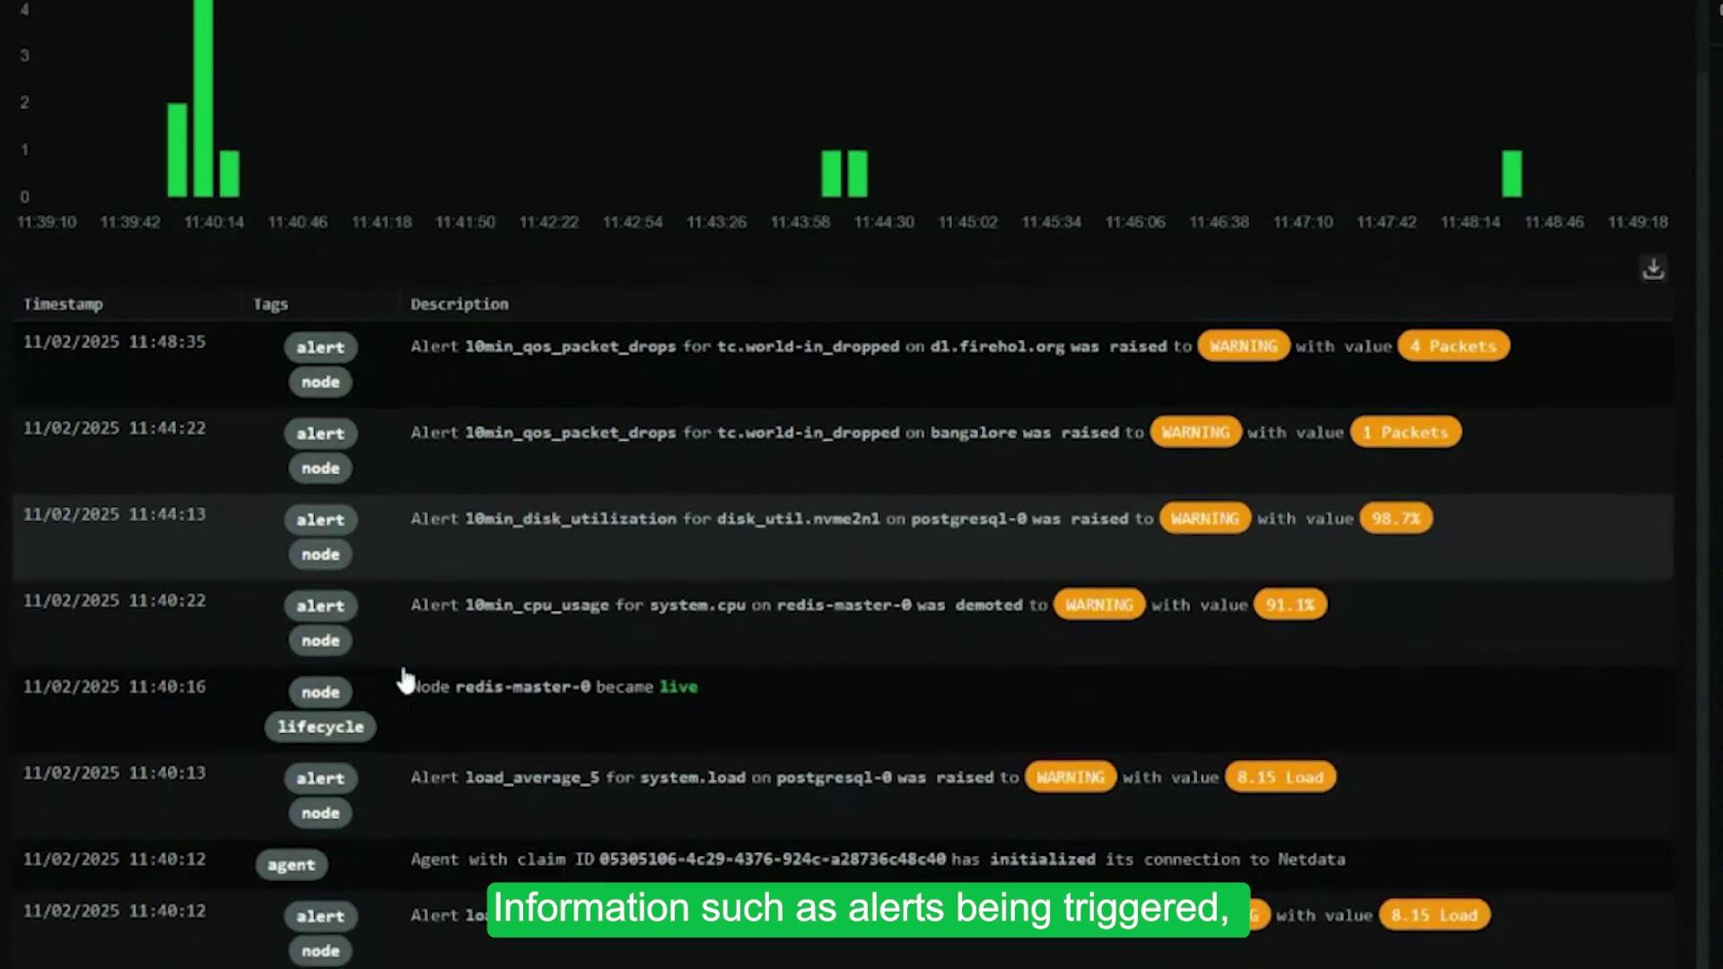
pyautogui.scroll(-1, 574, 637)
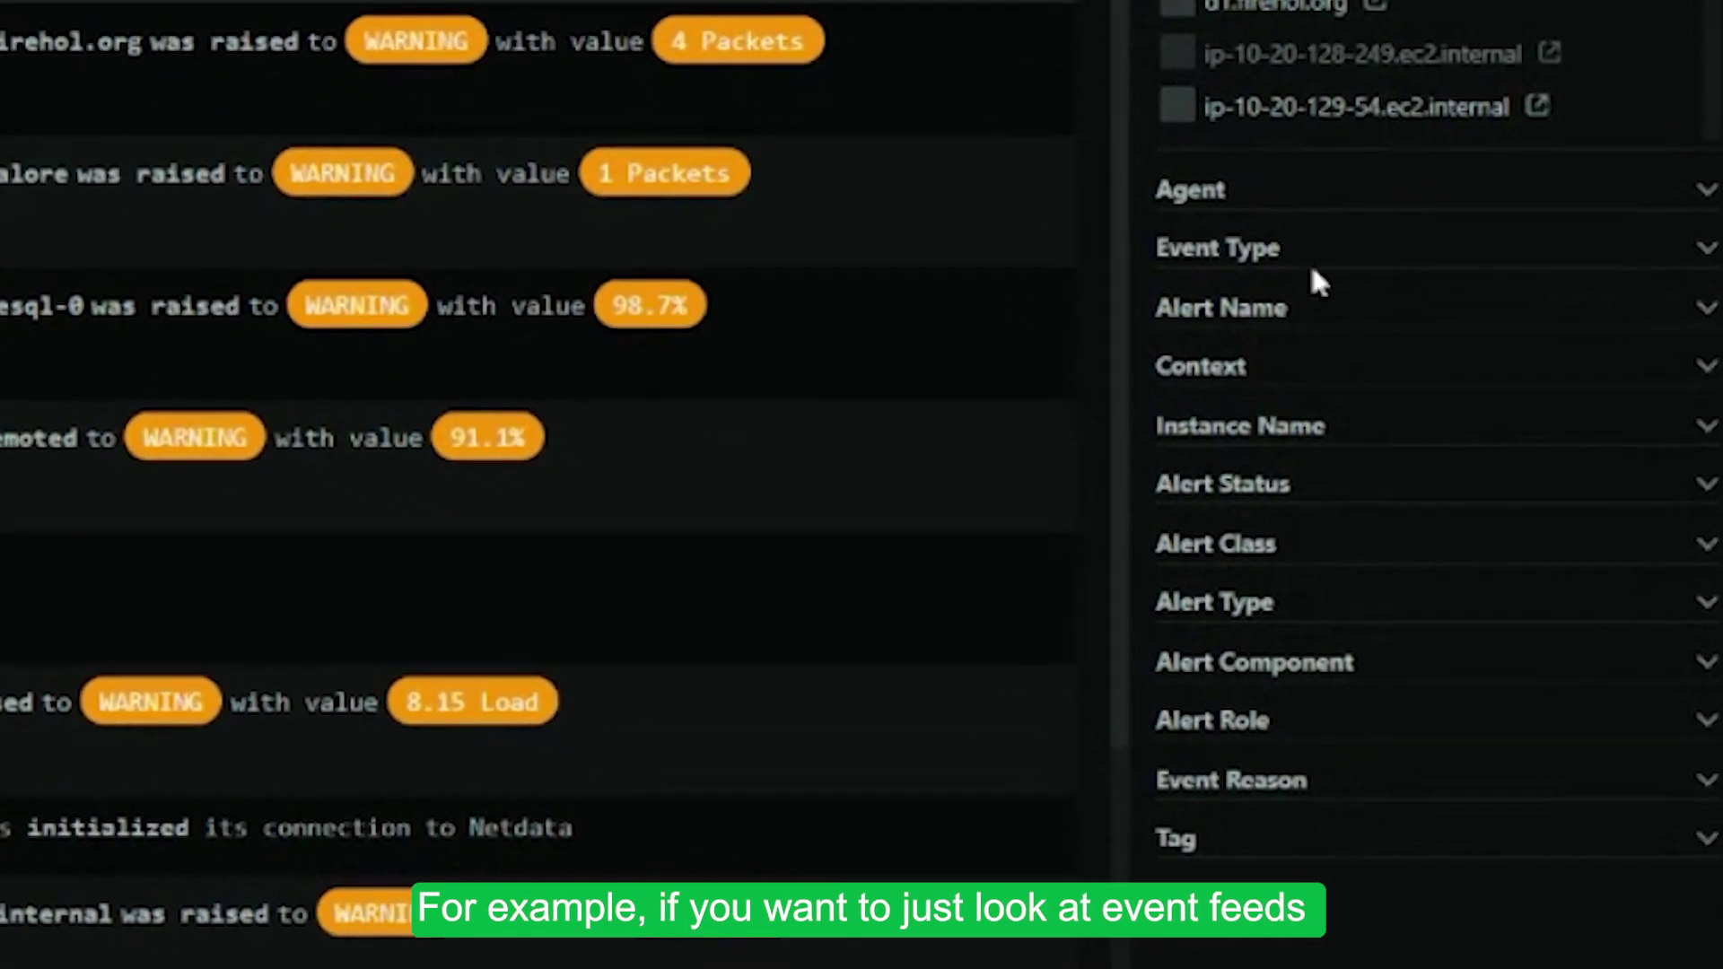
# Filter the events feed by the Node Became Live event type and set the time range to the last 7 days
pyautogui.click(1312, 260)
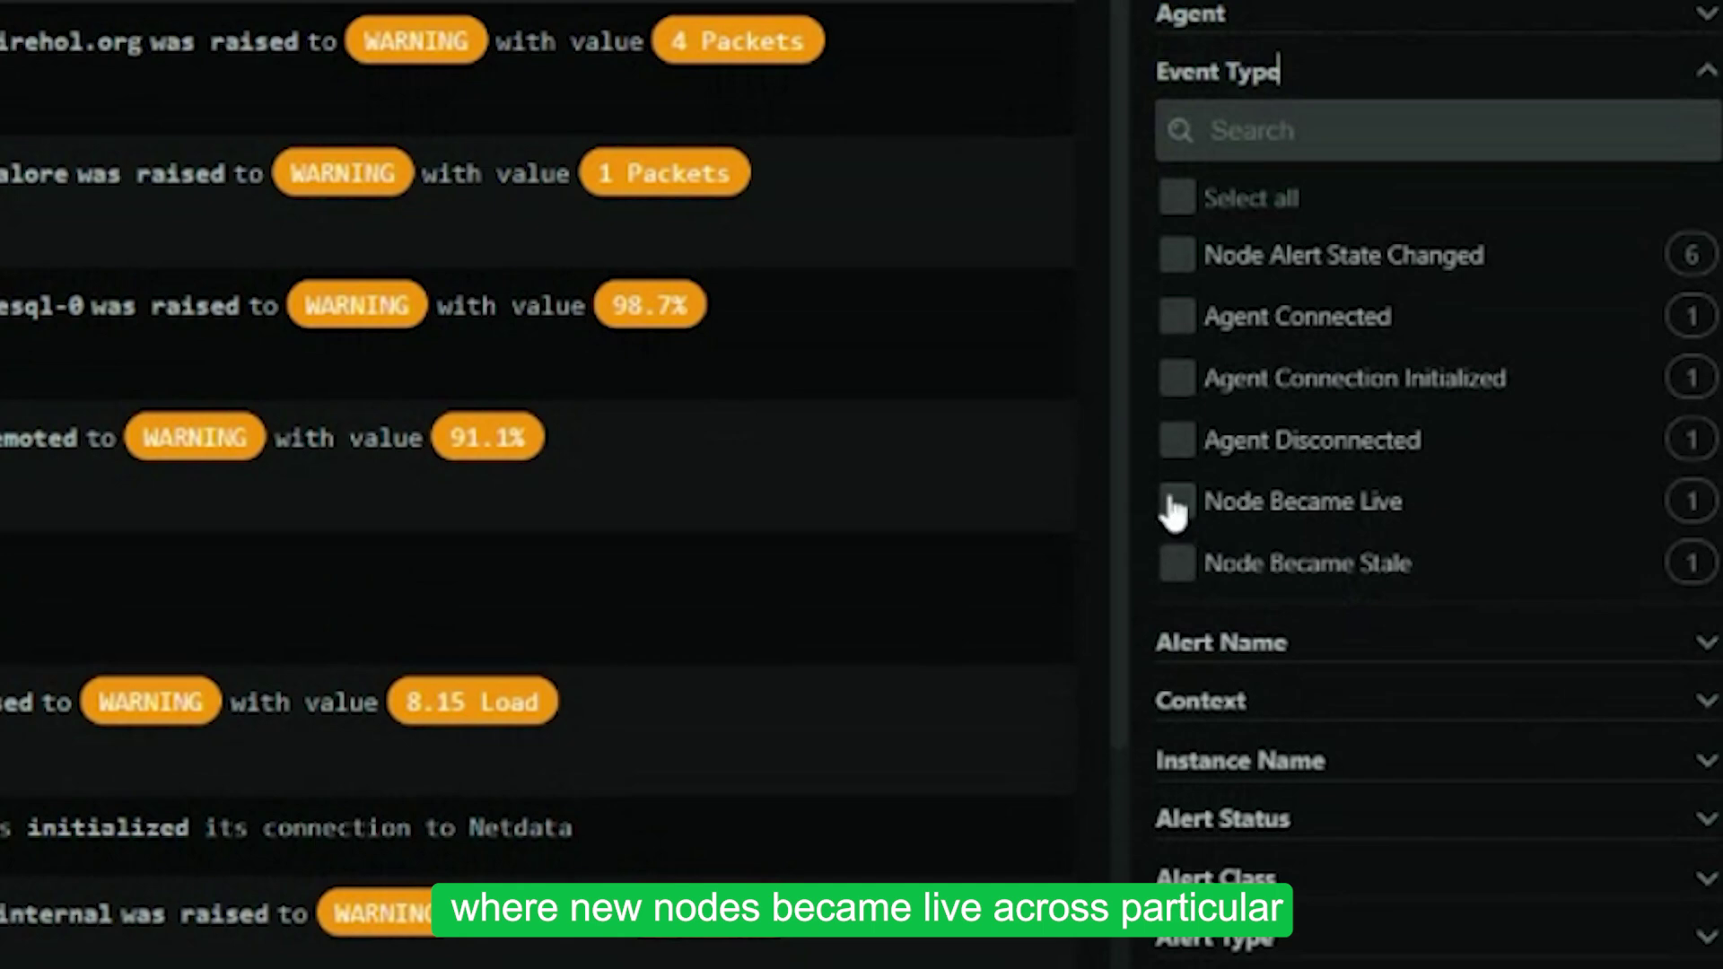
pyautogui.click(1177, 500)
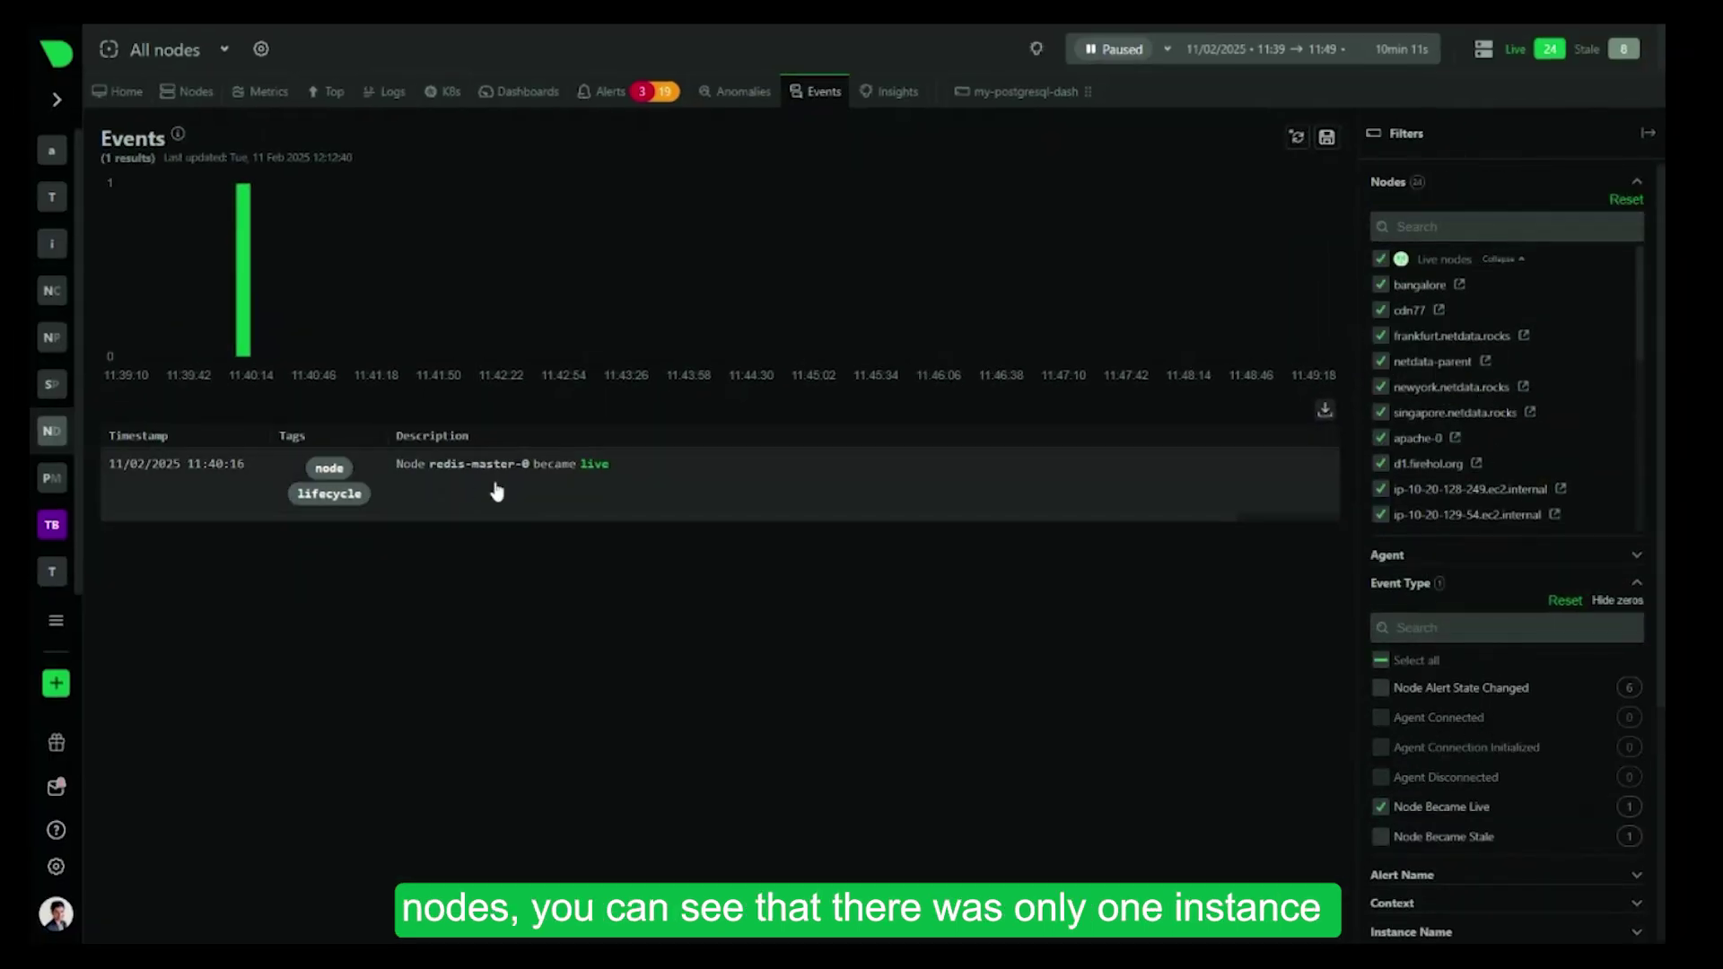
pyautogui.click(1414, 52)
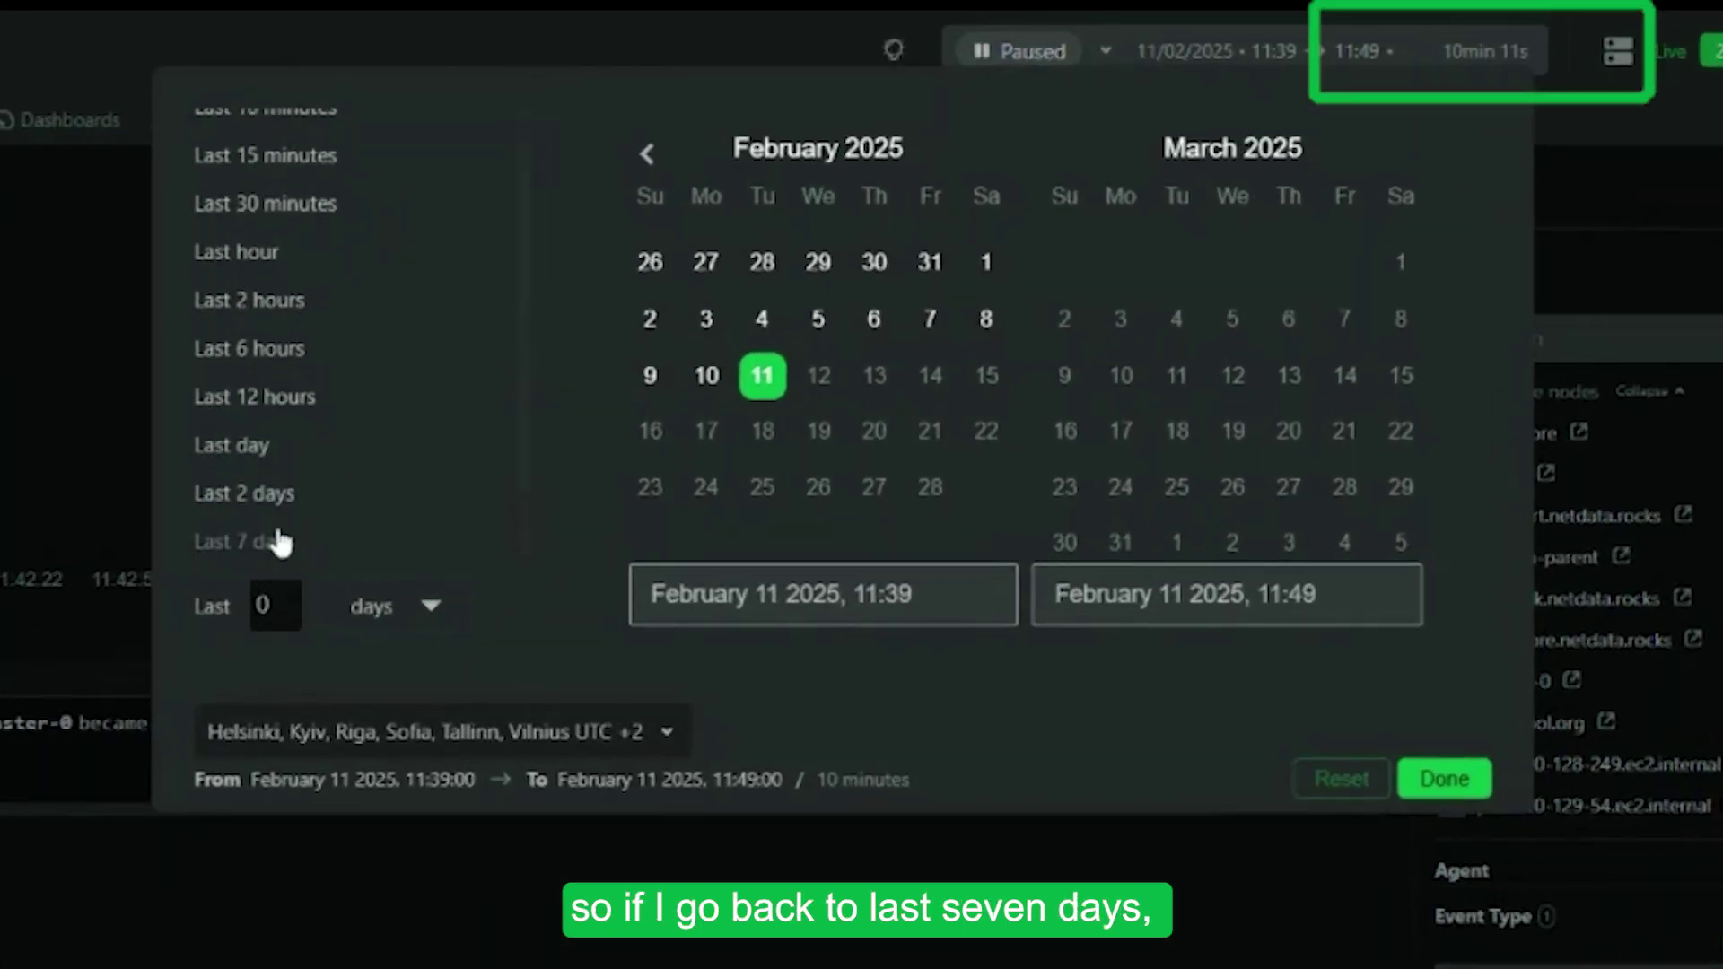
pyautogui.click(281, 543)
pyautogui.click(1445, 779)
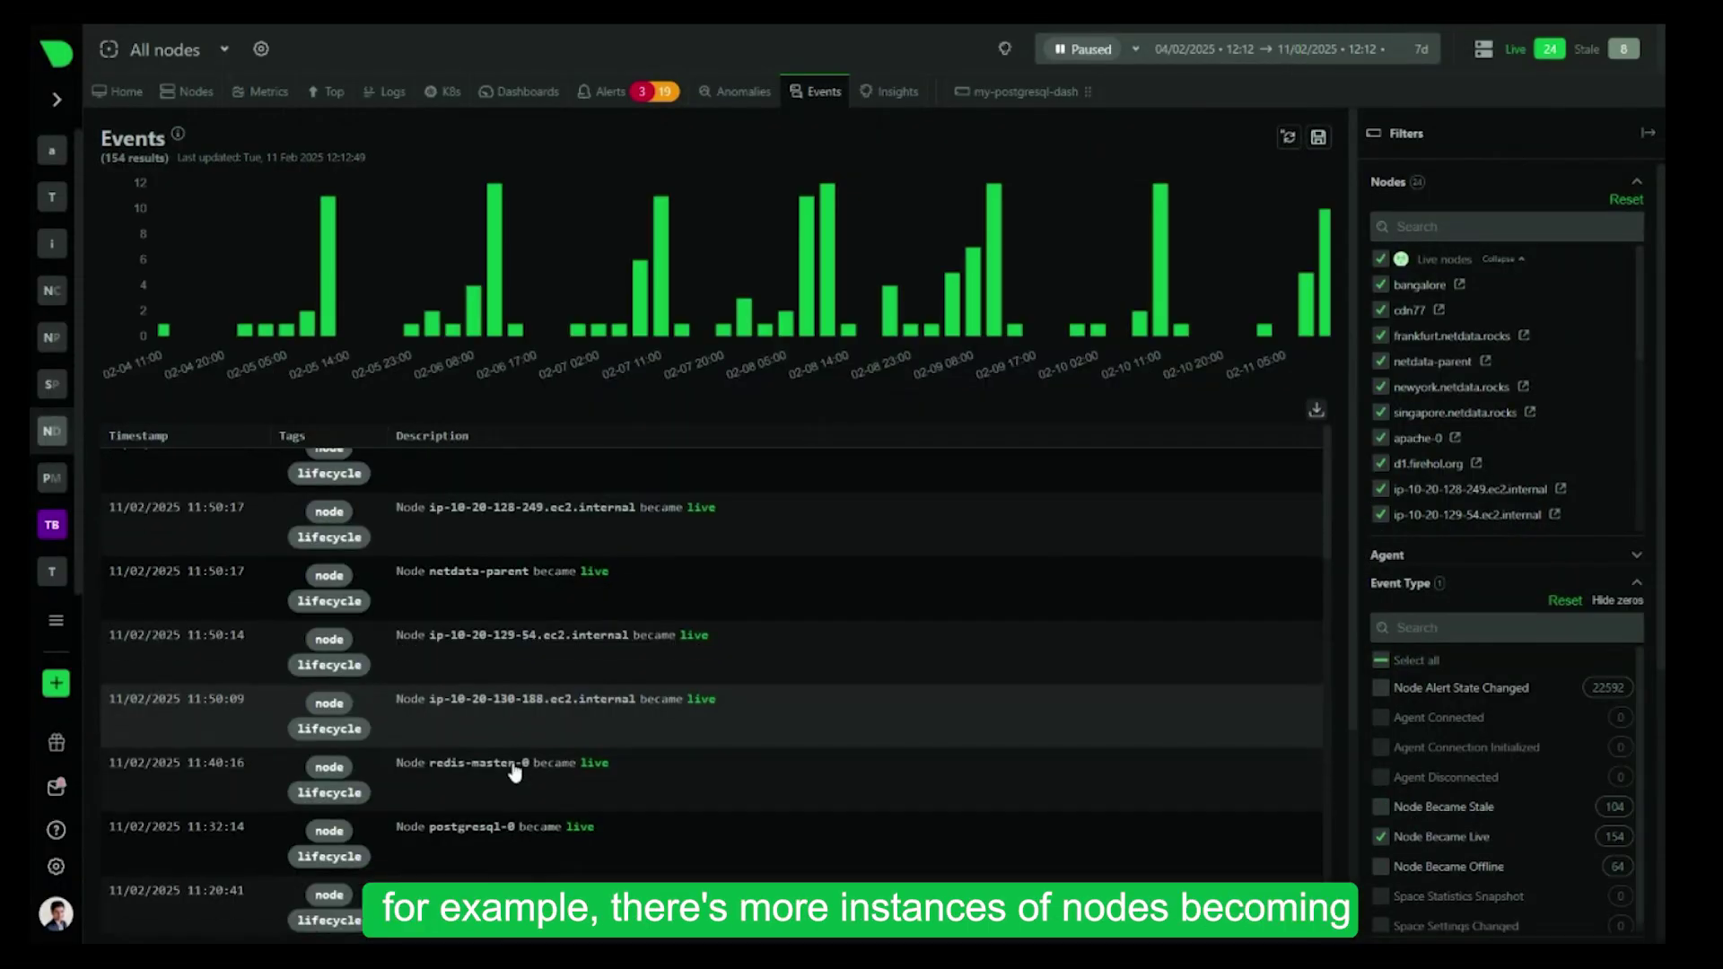
pyautogui.scroll(1, 514, 772)
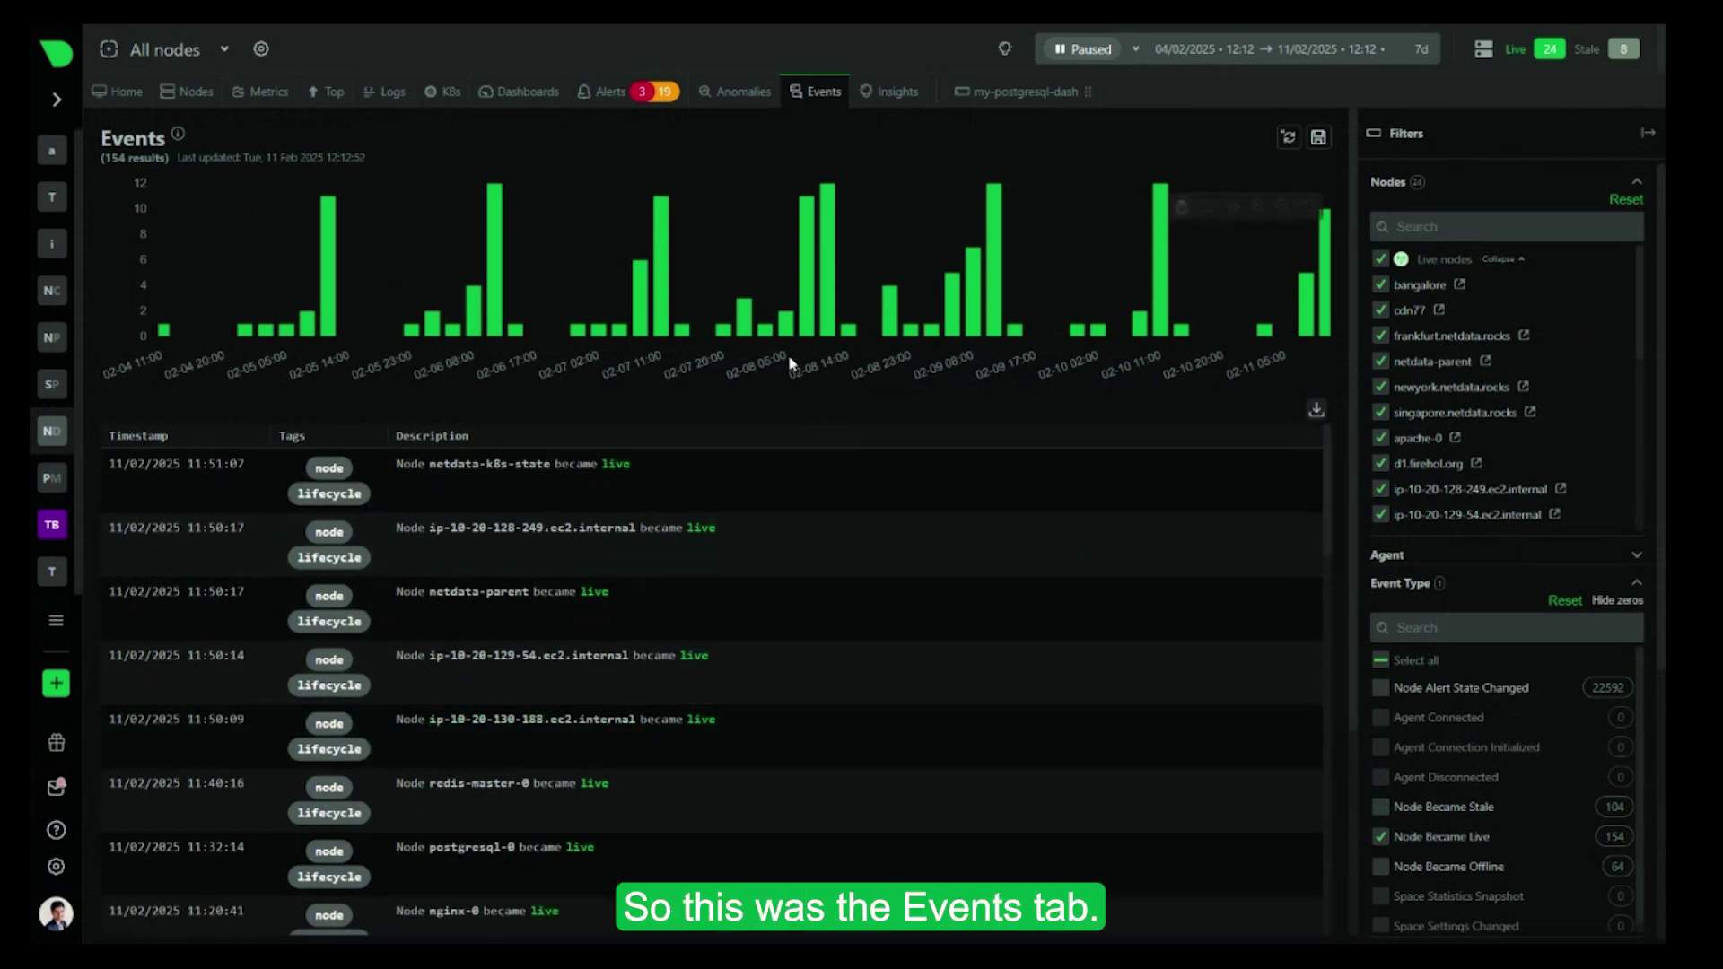
# Open the space settings and view the Health alert configurations and collector jobs of node apache-0
pyautogui.click(115, 99)
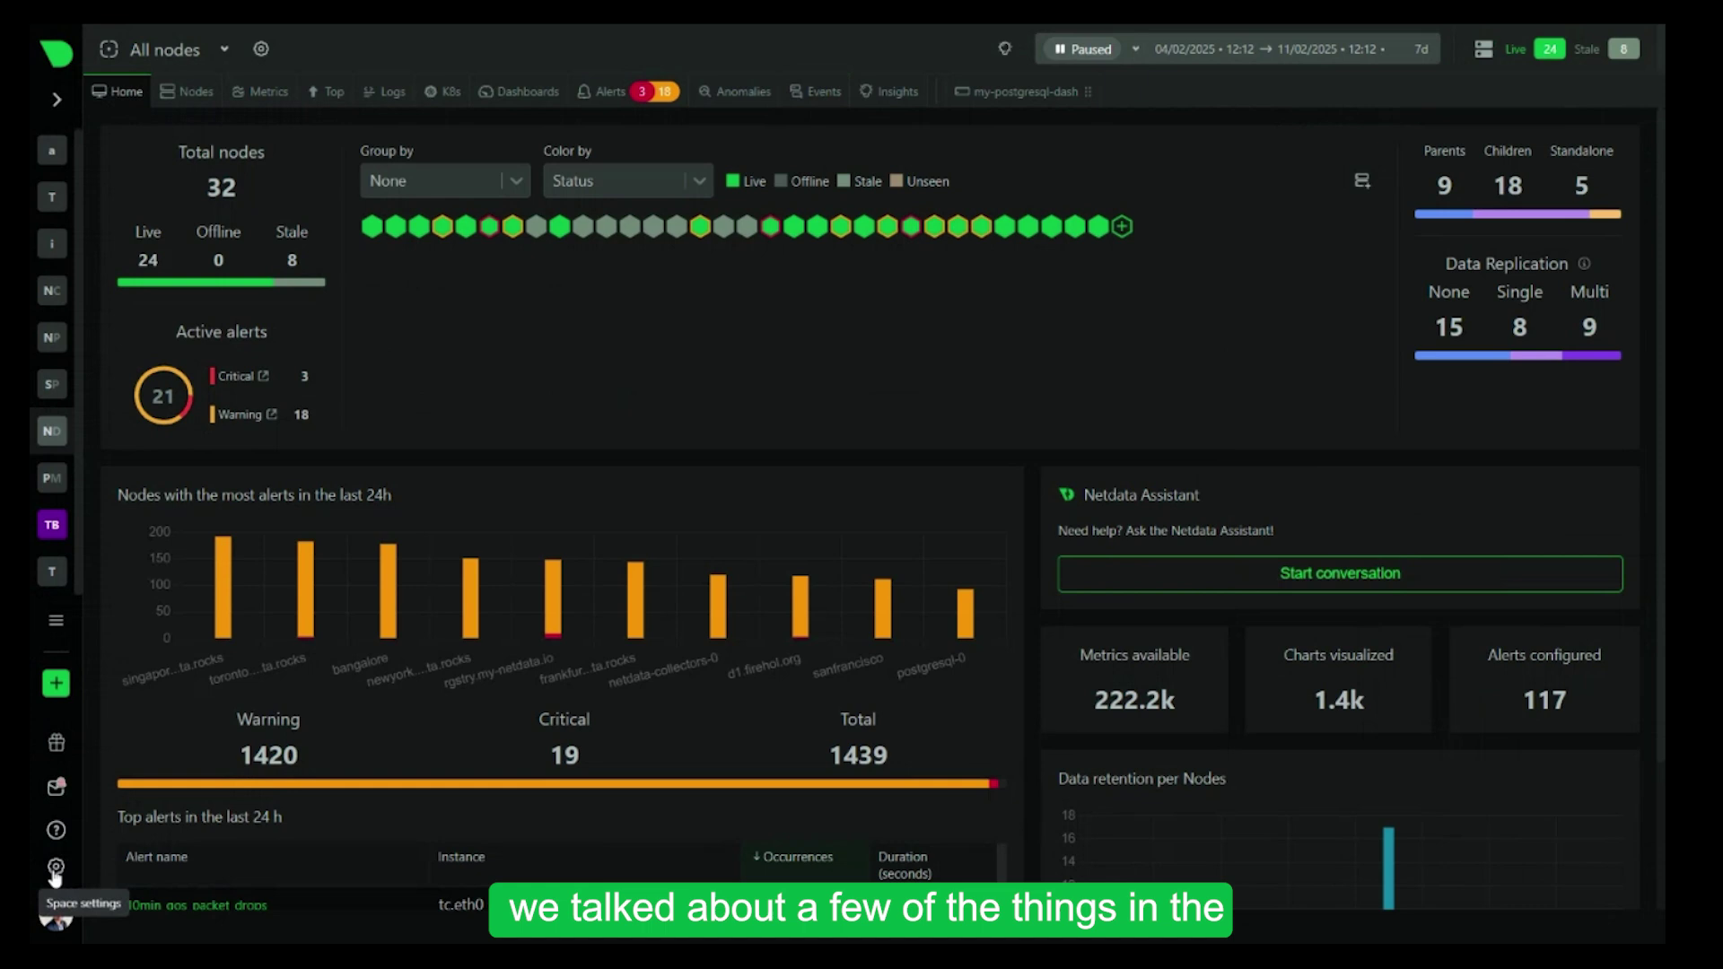
pyautogui.click(56, 869)
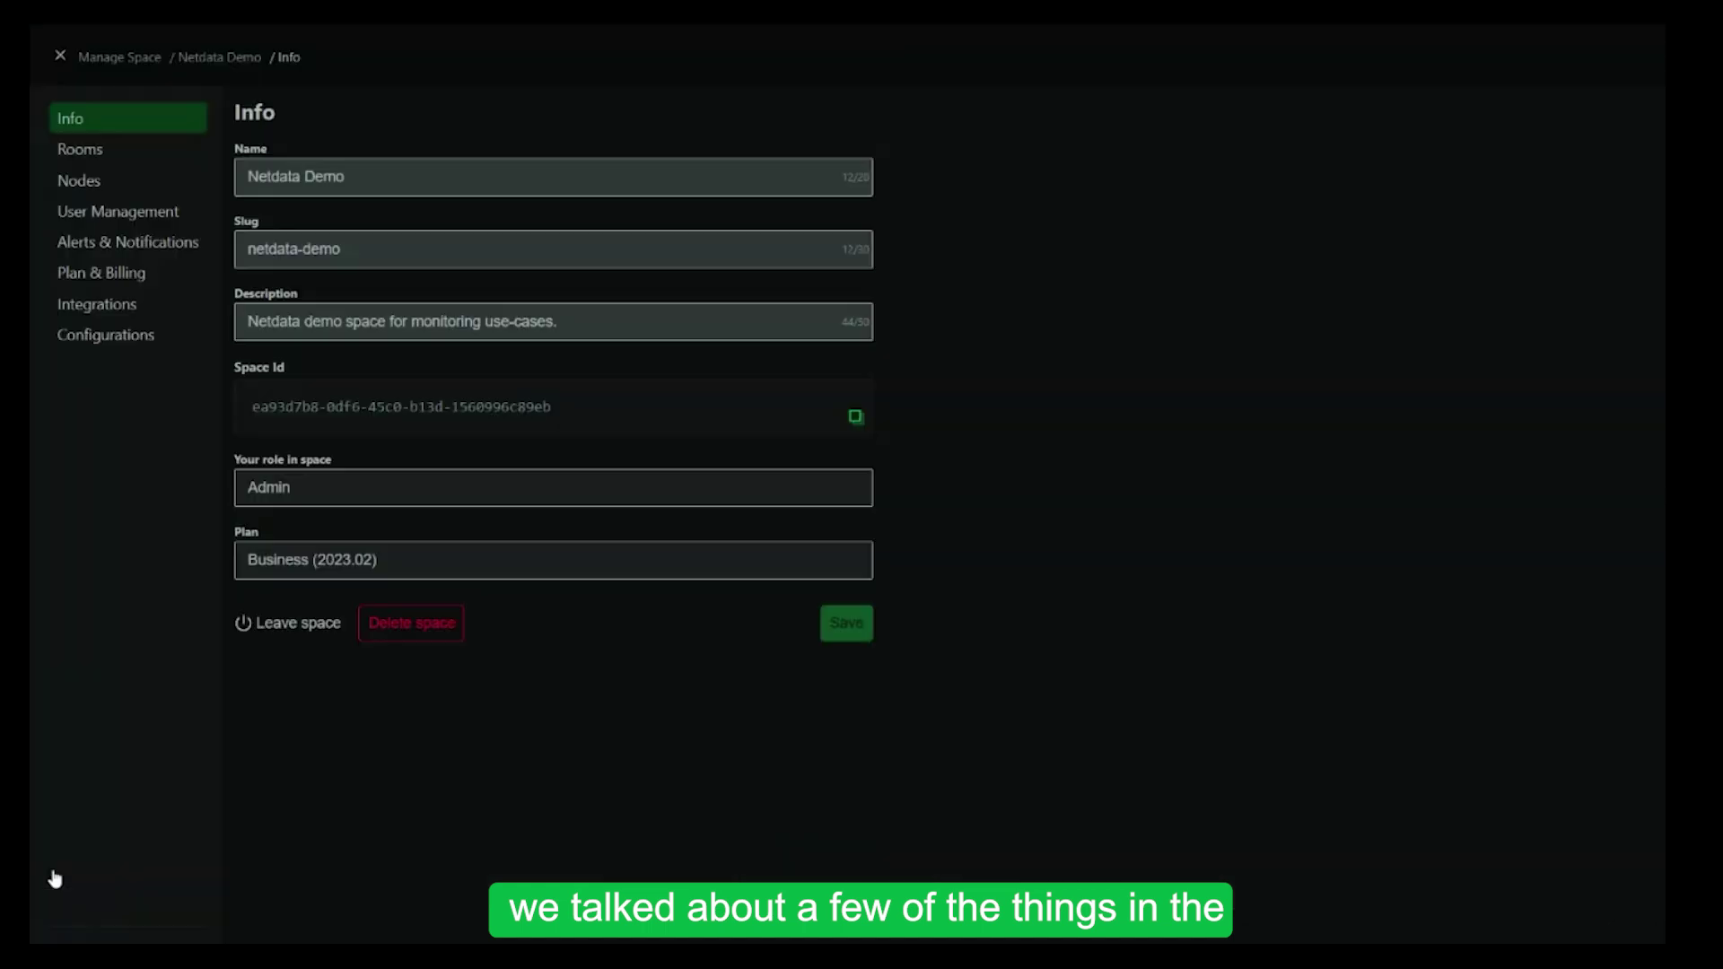
pyautogui.click(99, 250)
pyautogui.click(110, 337)
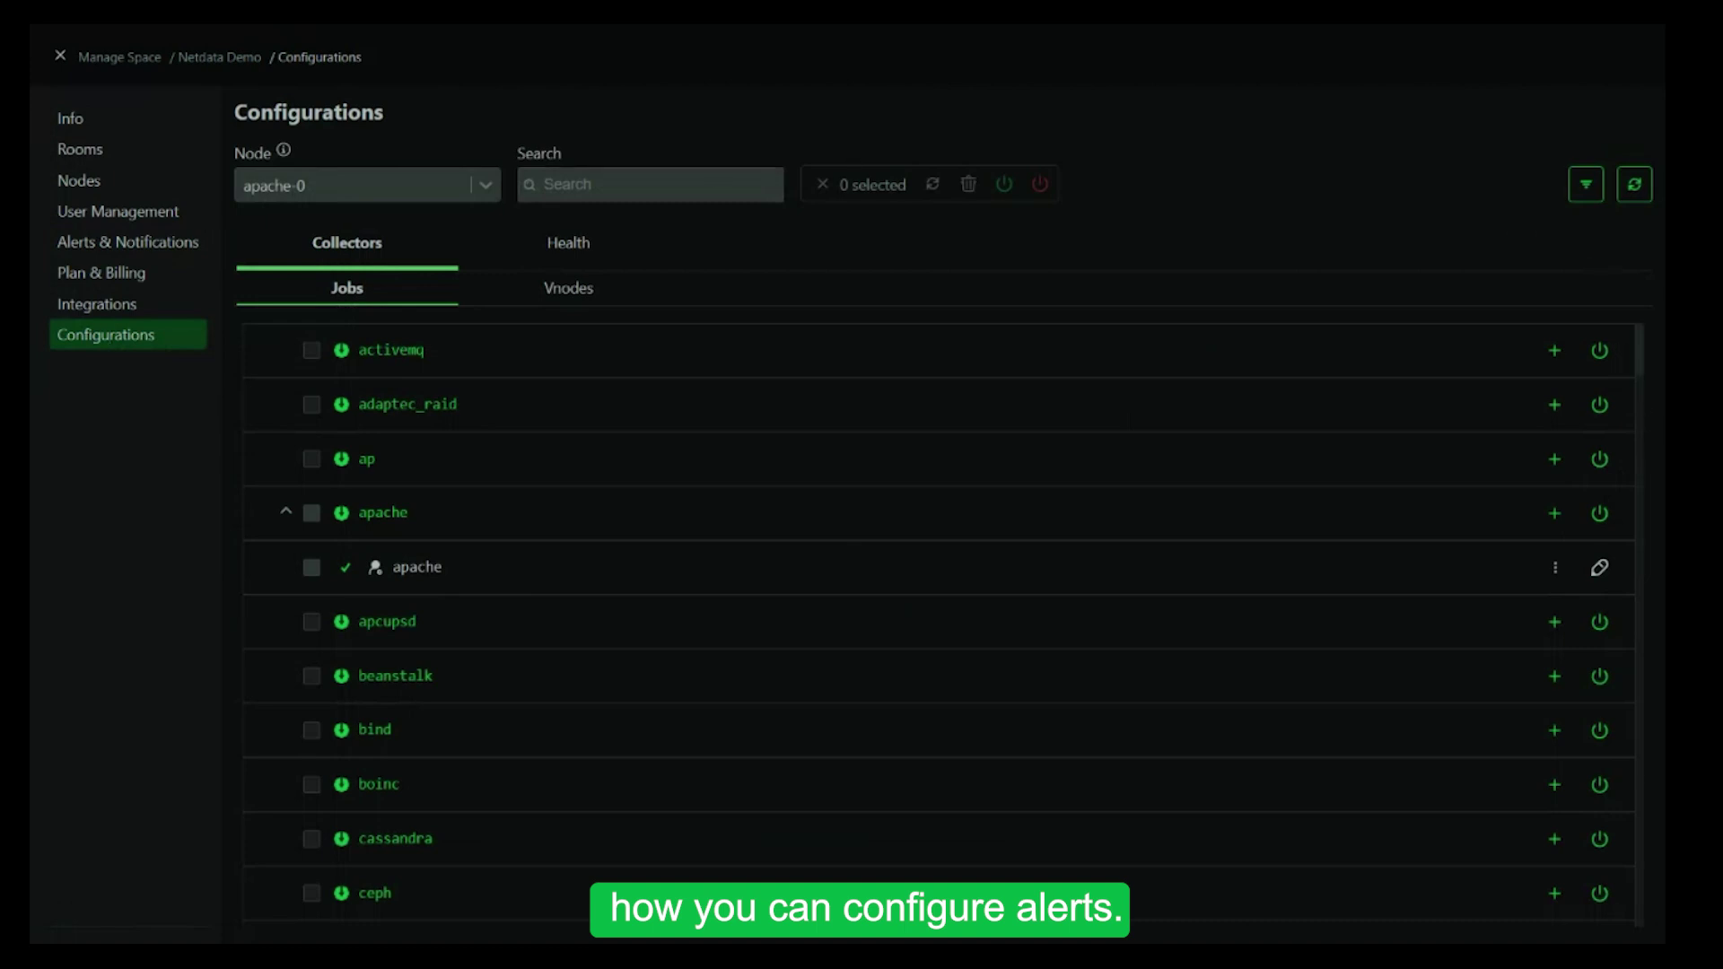
pyautogui.click(571, 258)
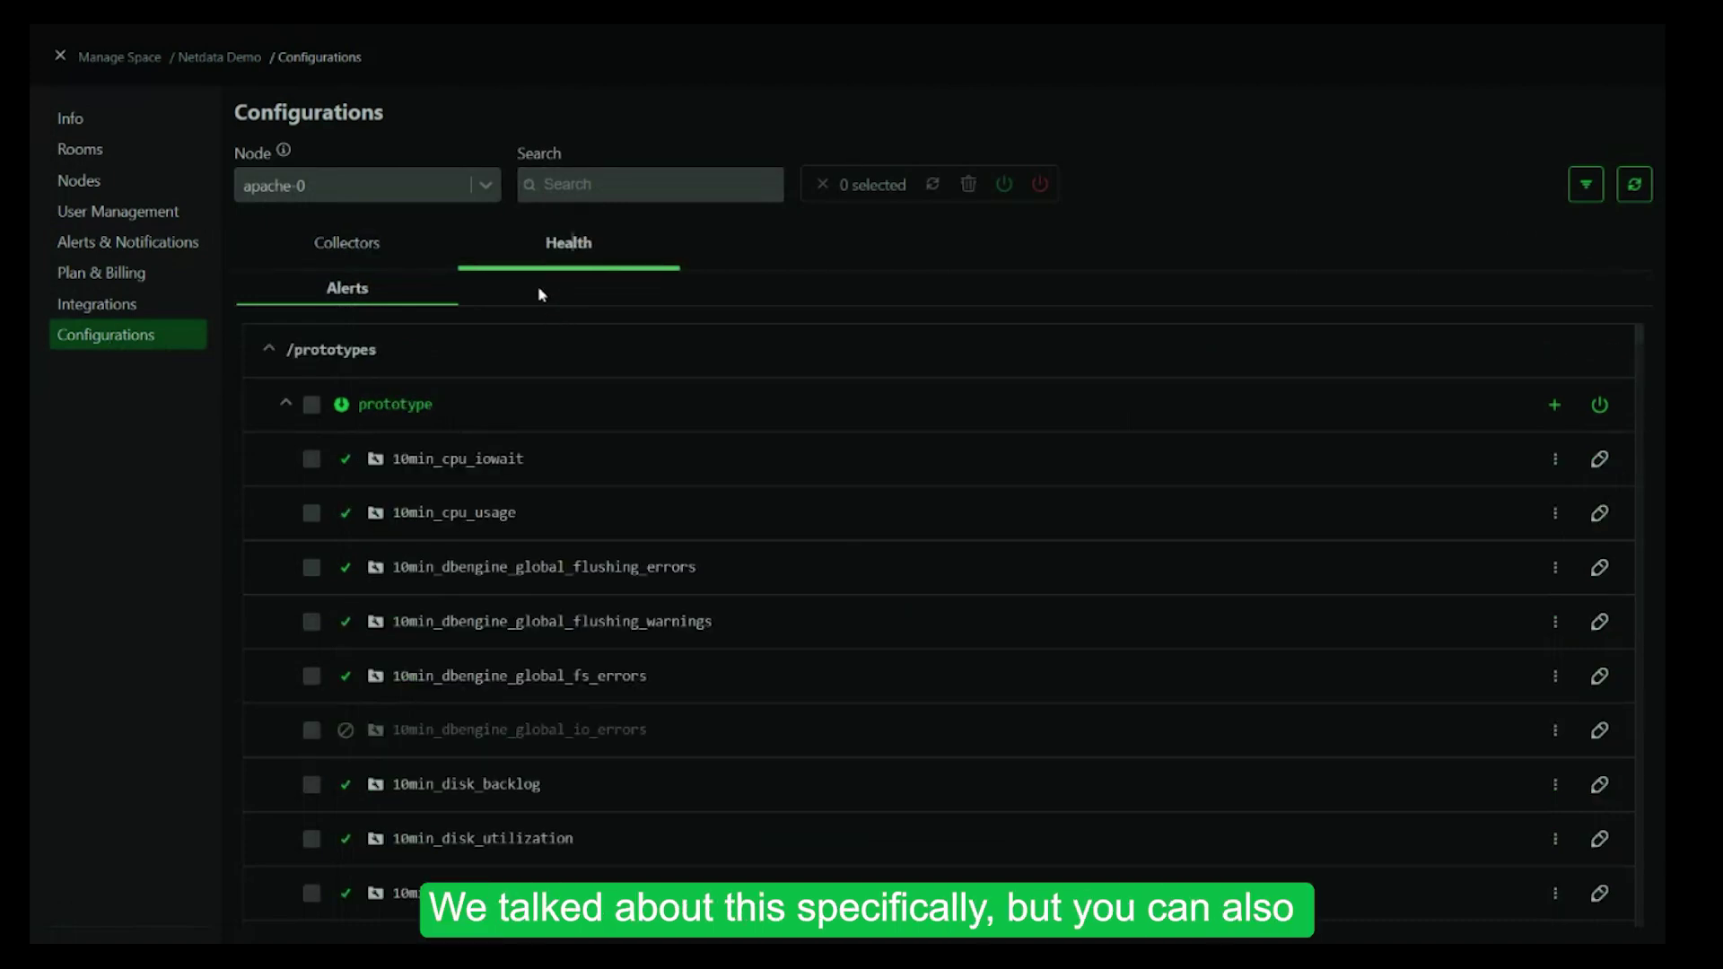
pyautogui.click(368, 241)
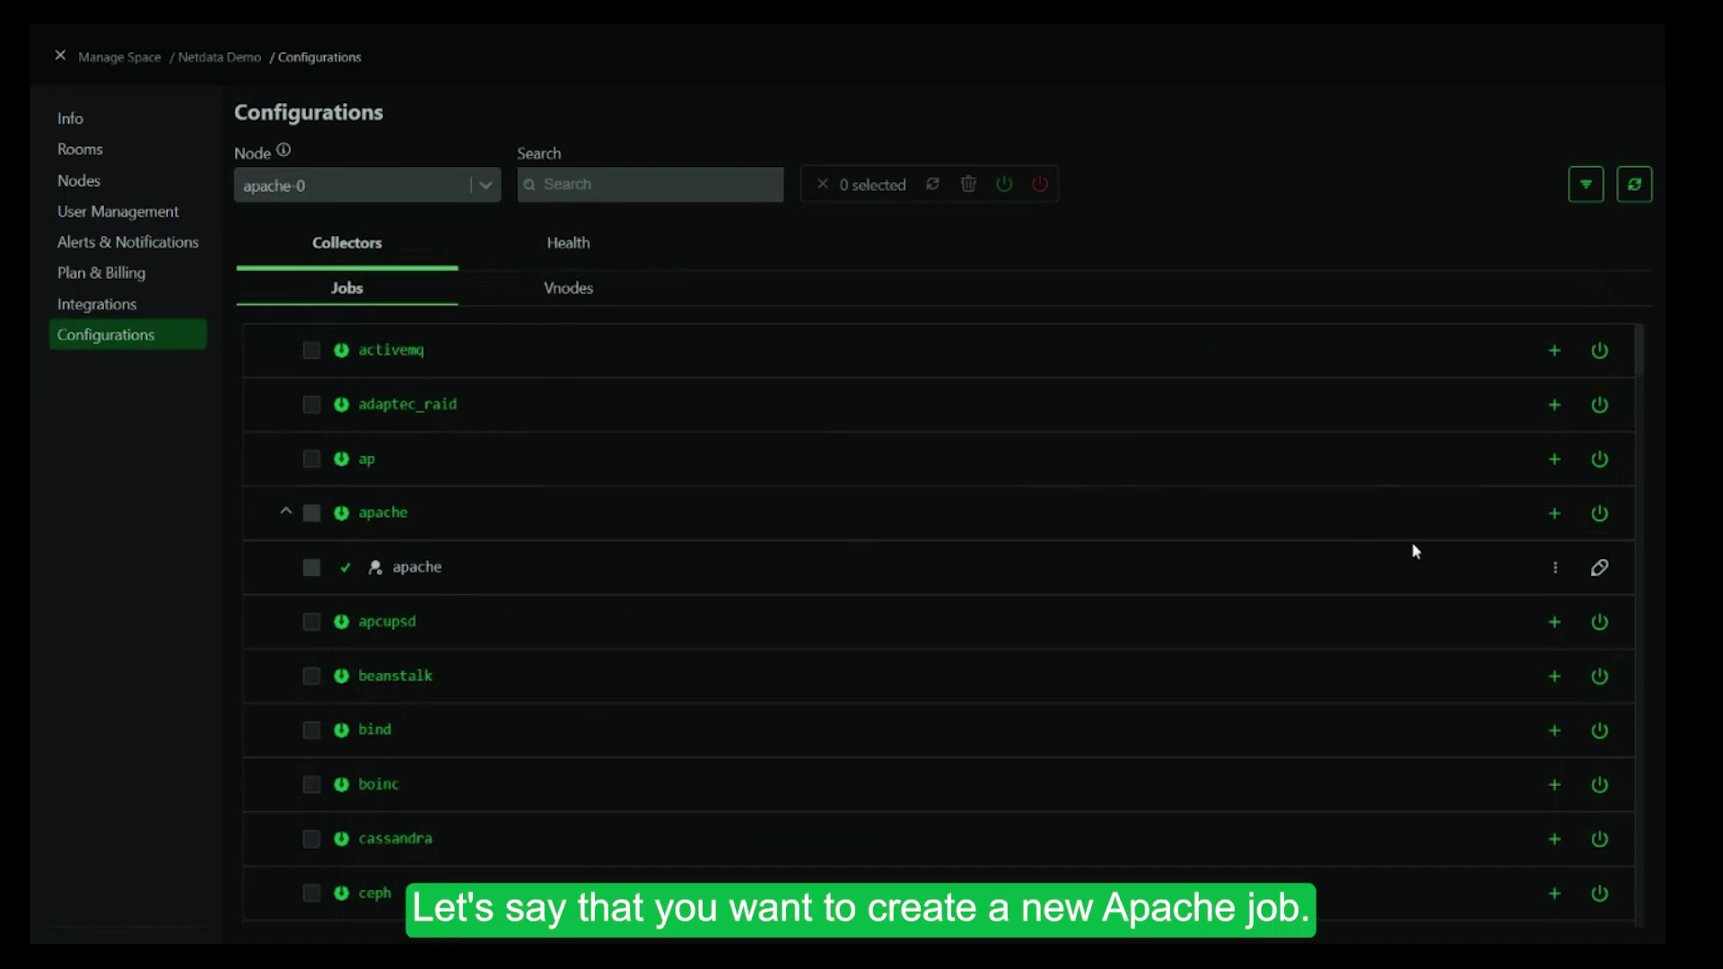
# Start a new Apache collector job on node apache-0 and name it apache-test
pyautogui.click(1555, 518)
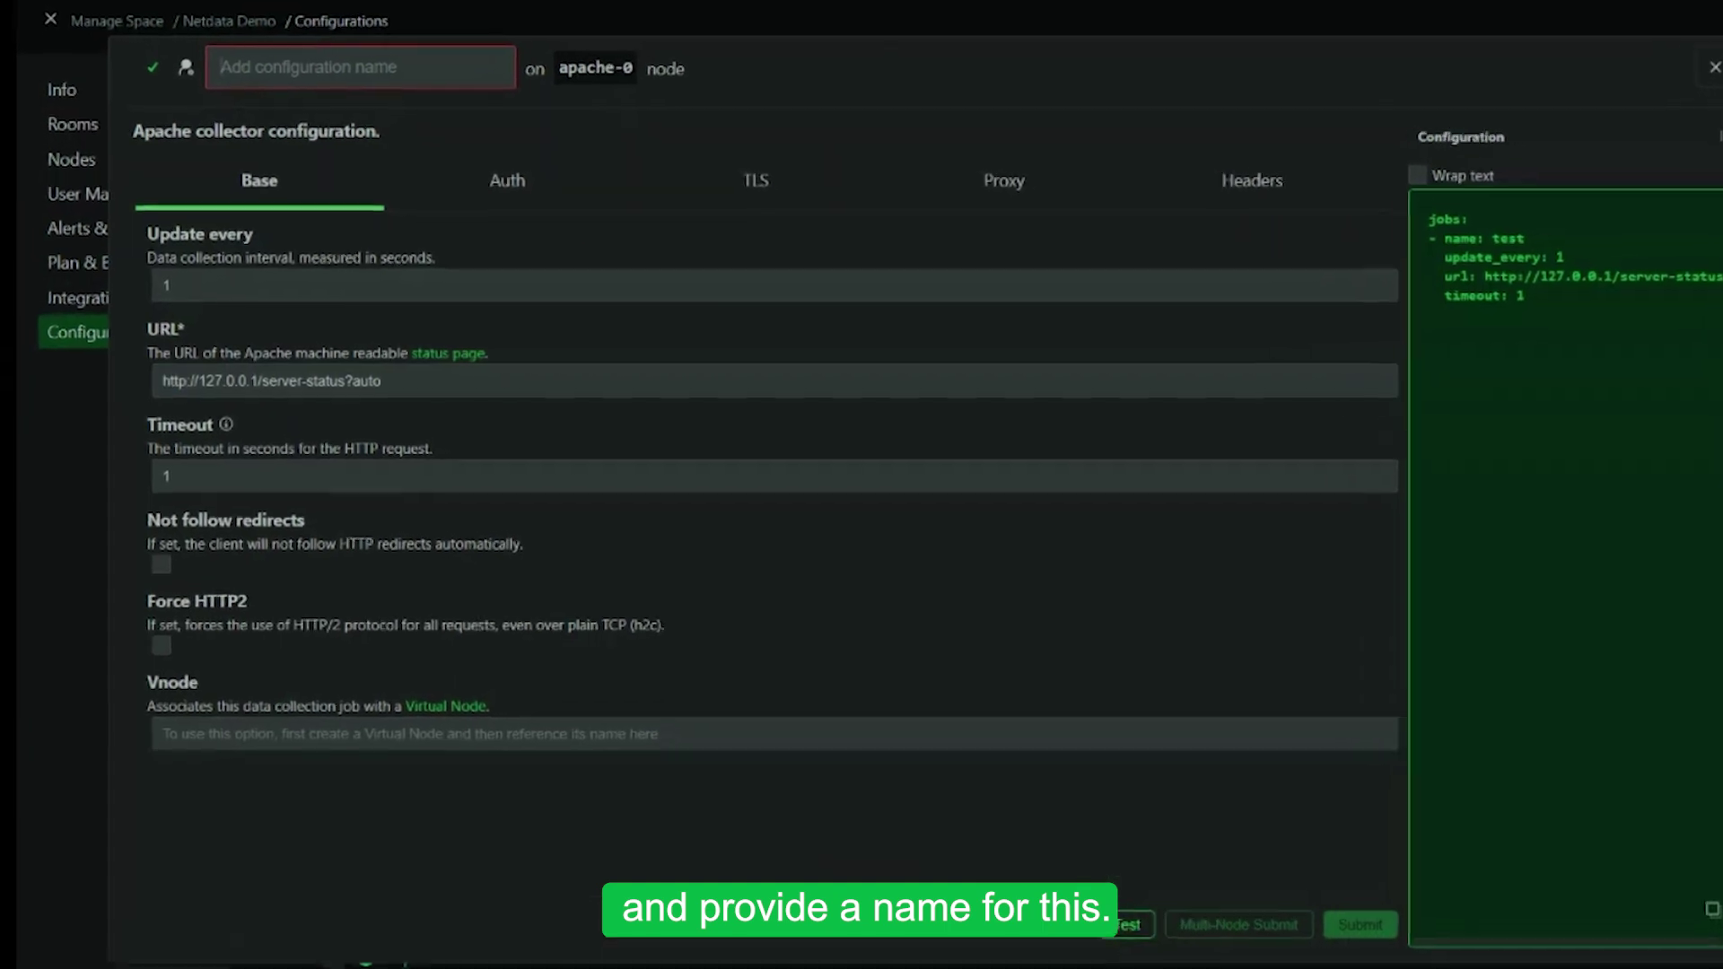
pyautogui.write('apache-test')
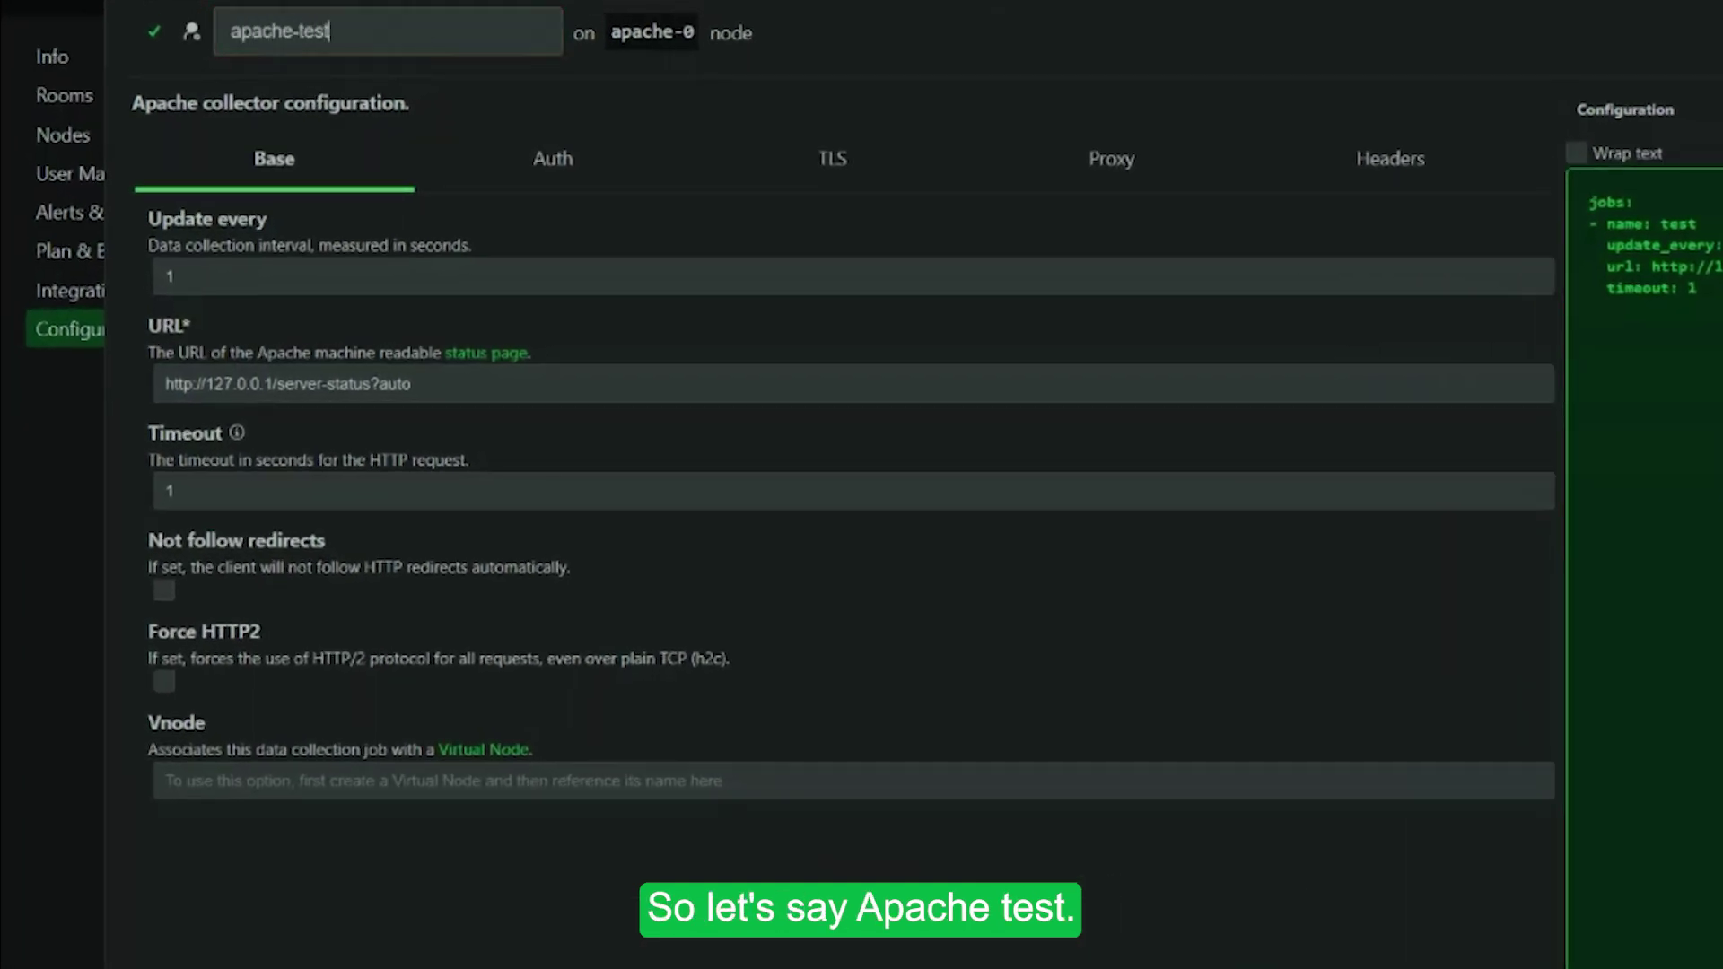
pyautogui.press('Tab')
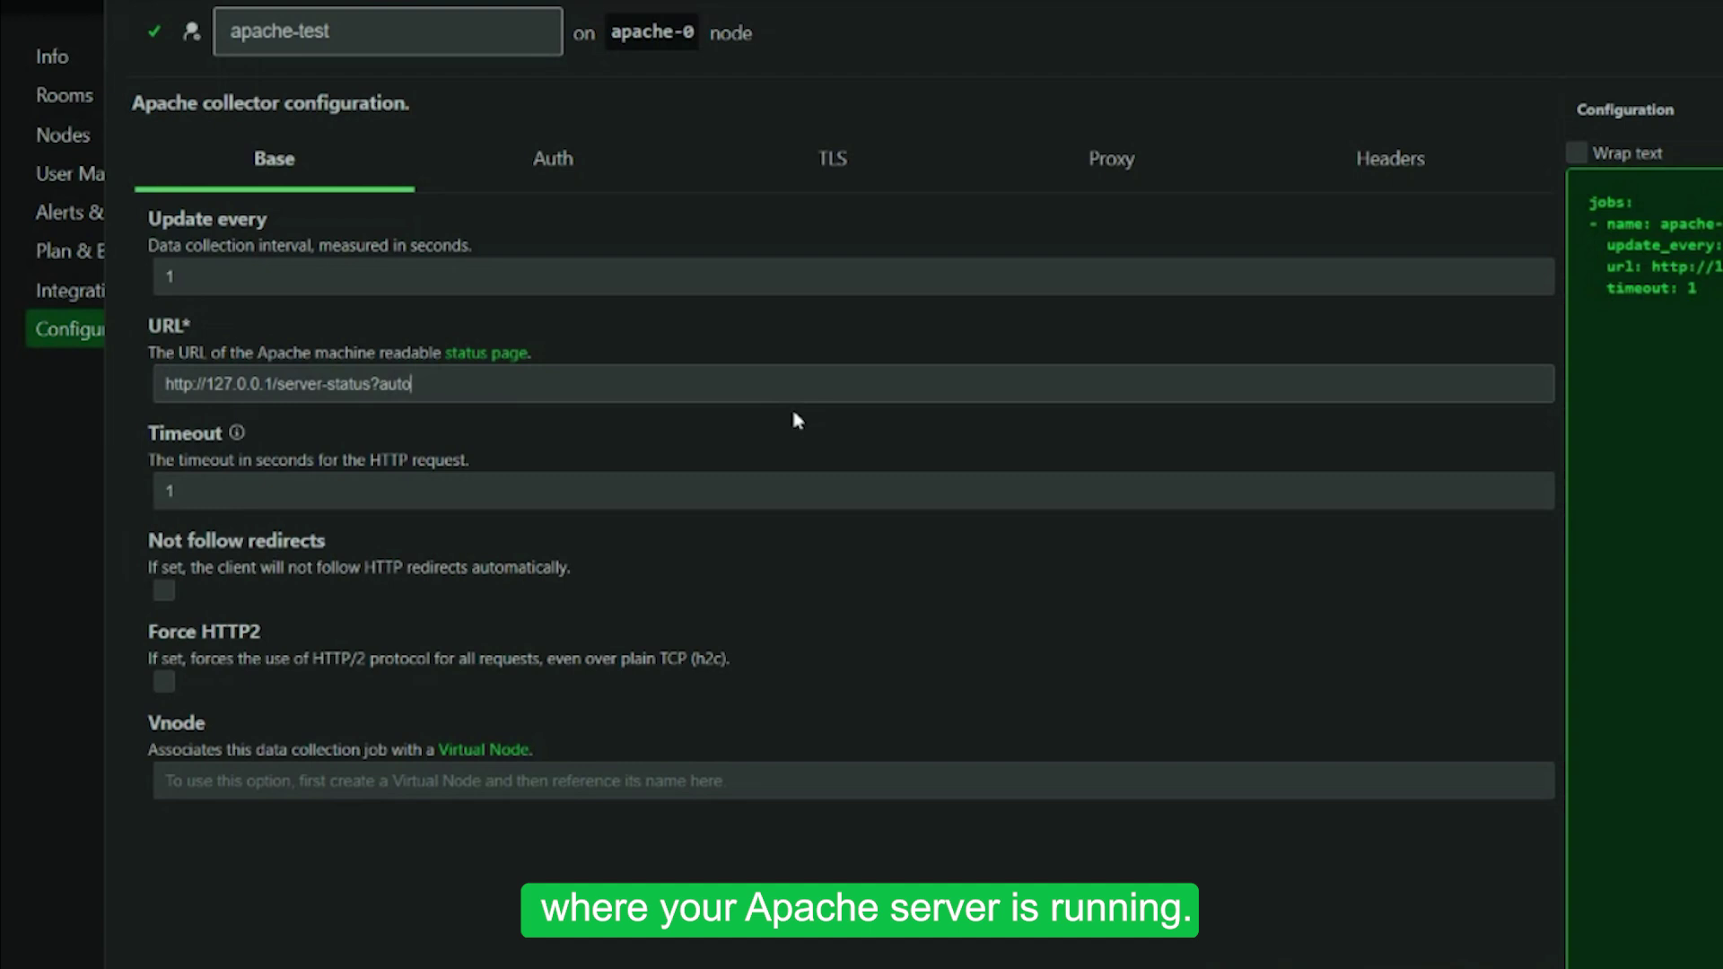
# Review the new Apache job's Auth, TLS, Proxy and Base settings and close its form without submitting
pyautogui.click(563, 161)
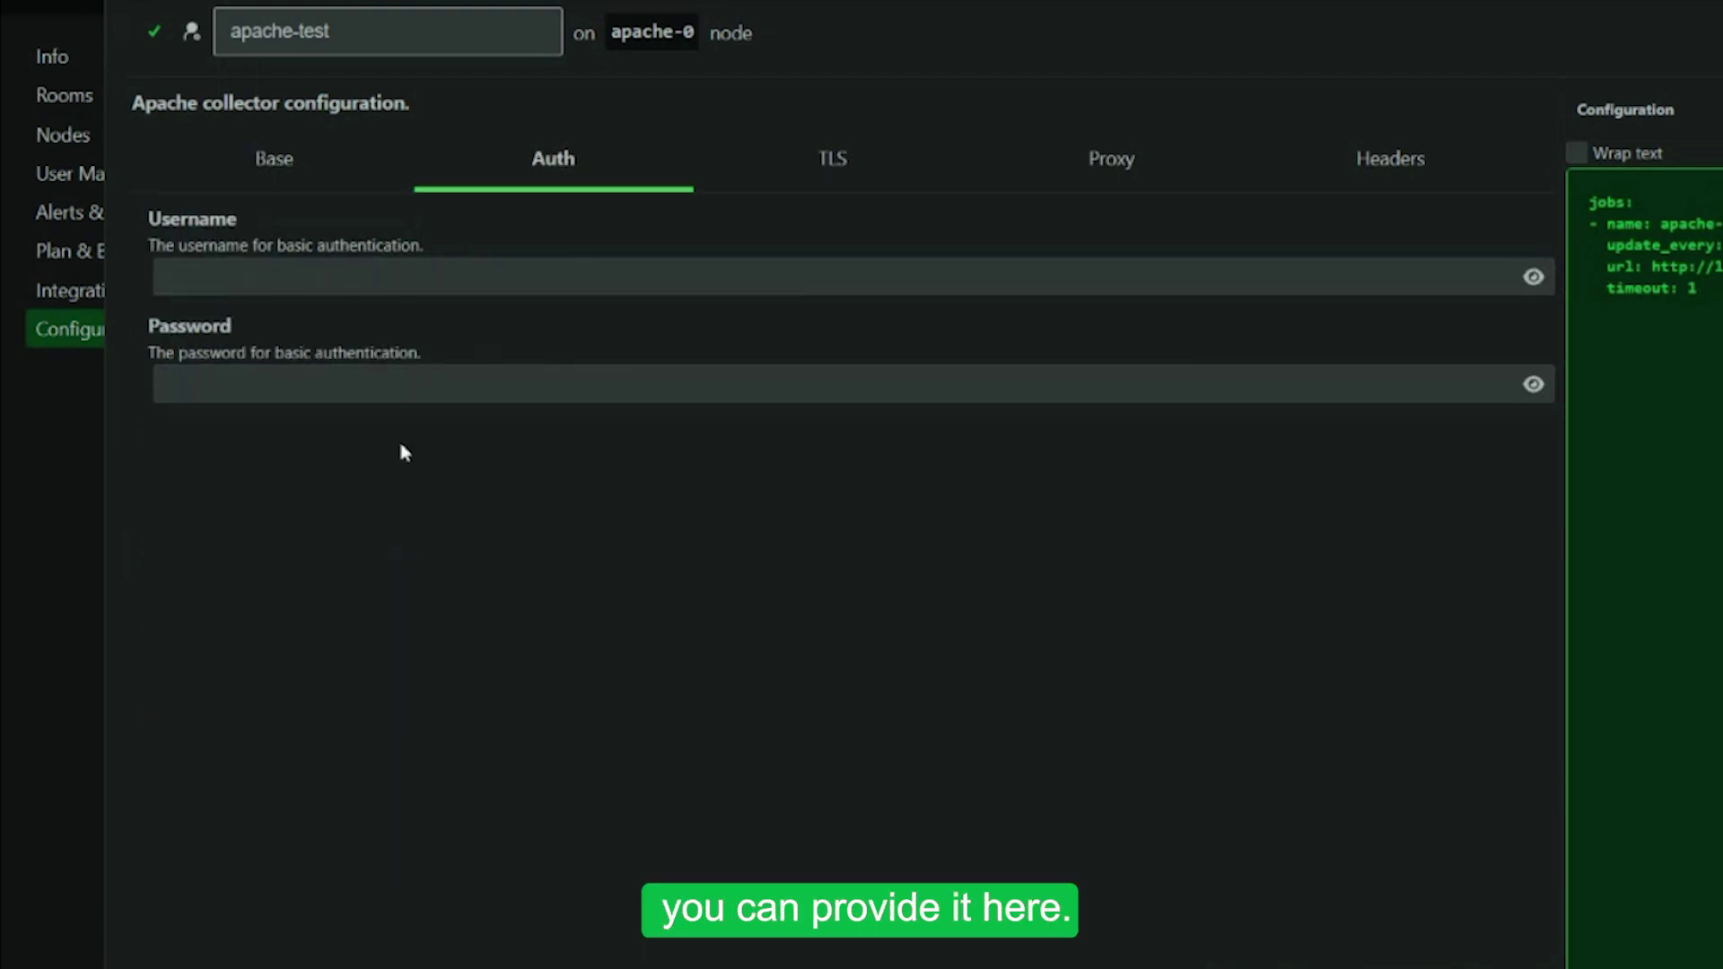
pyautogui.click(819, 190)
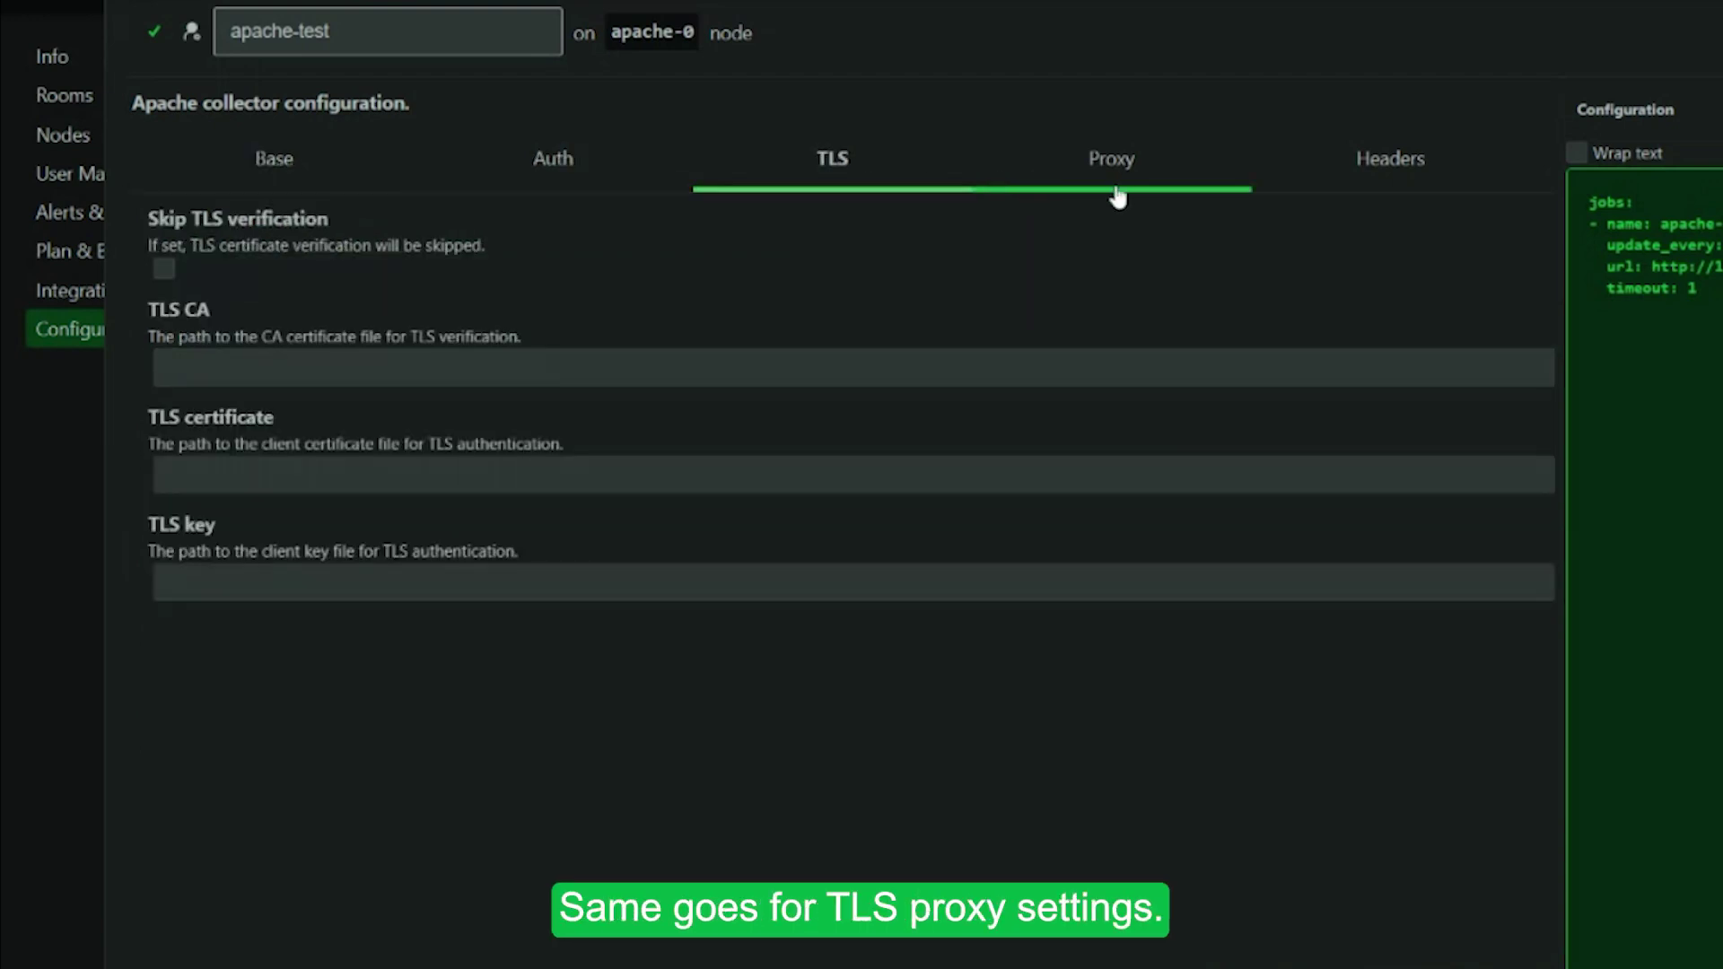
pyautogui.click(1158, 172)
pyautogui.click(255, 159)
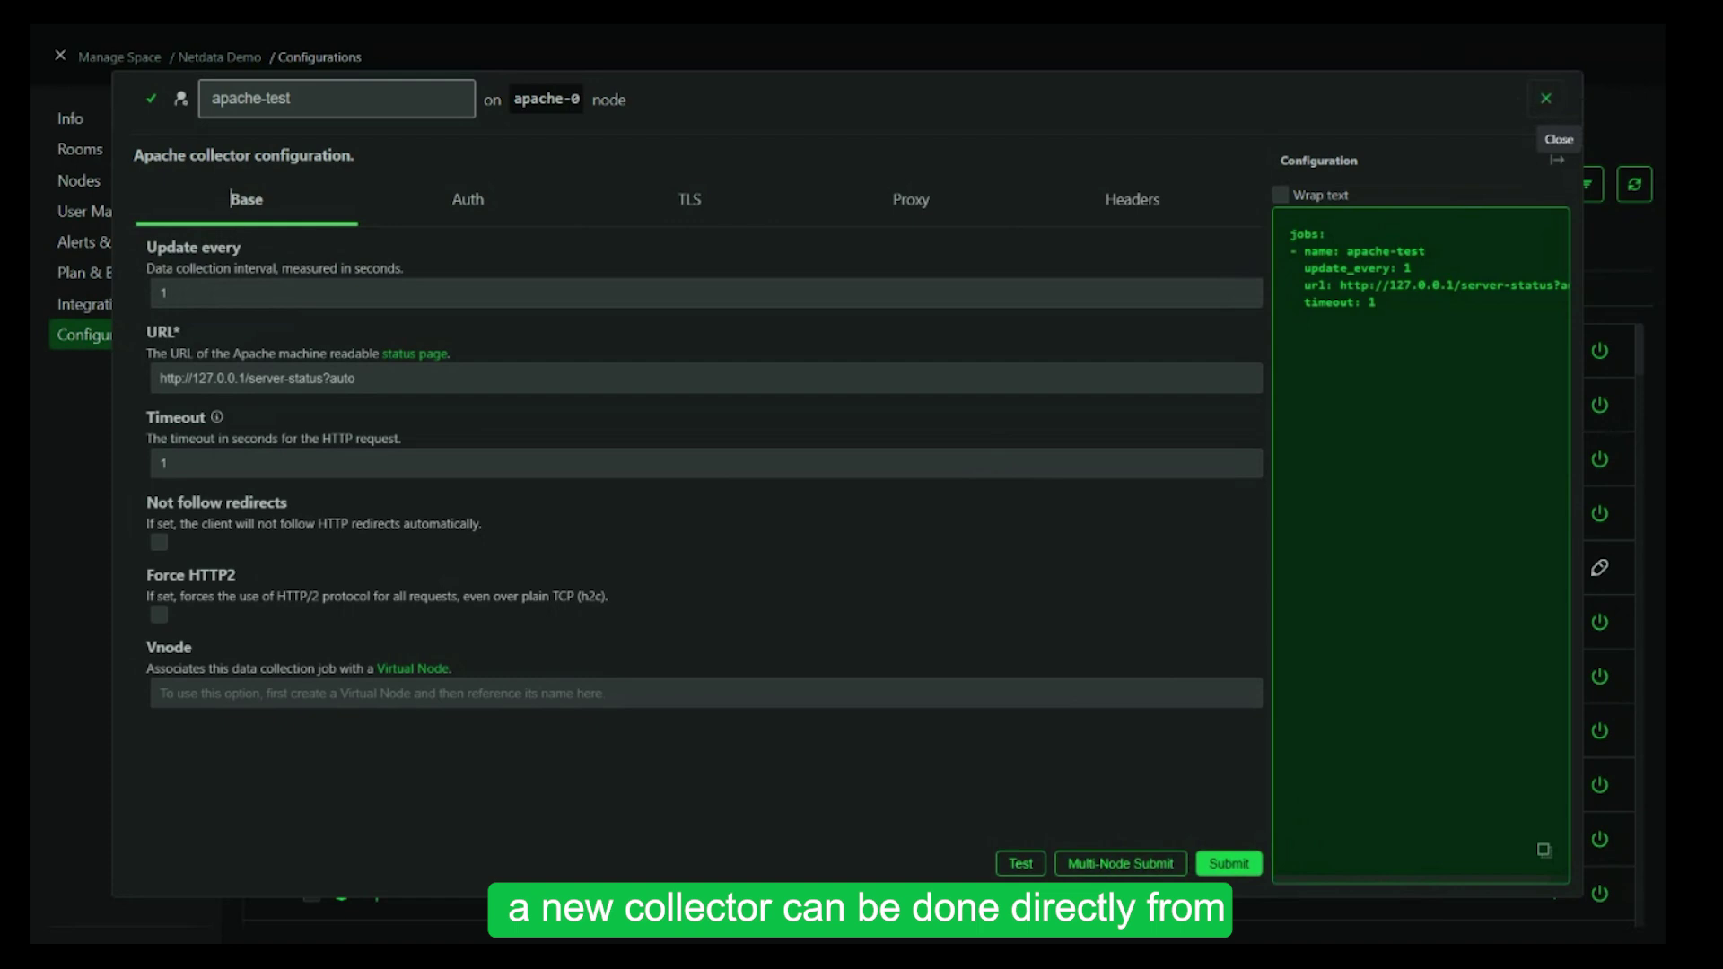
pyautogui.click(1546, 106)
pyautogui.click(1050, 539)
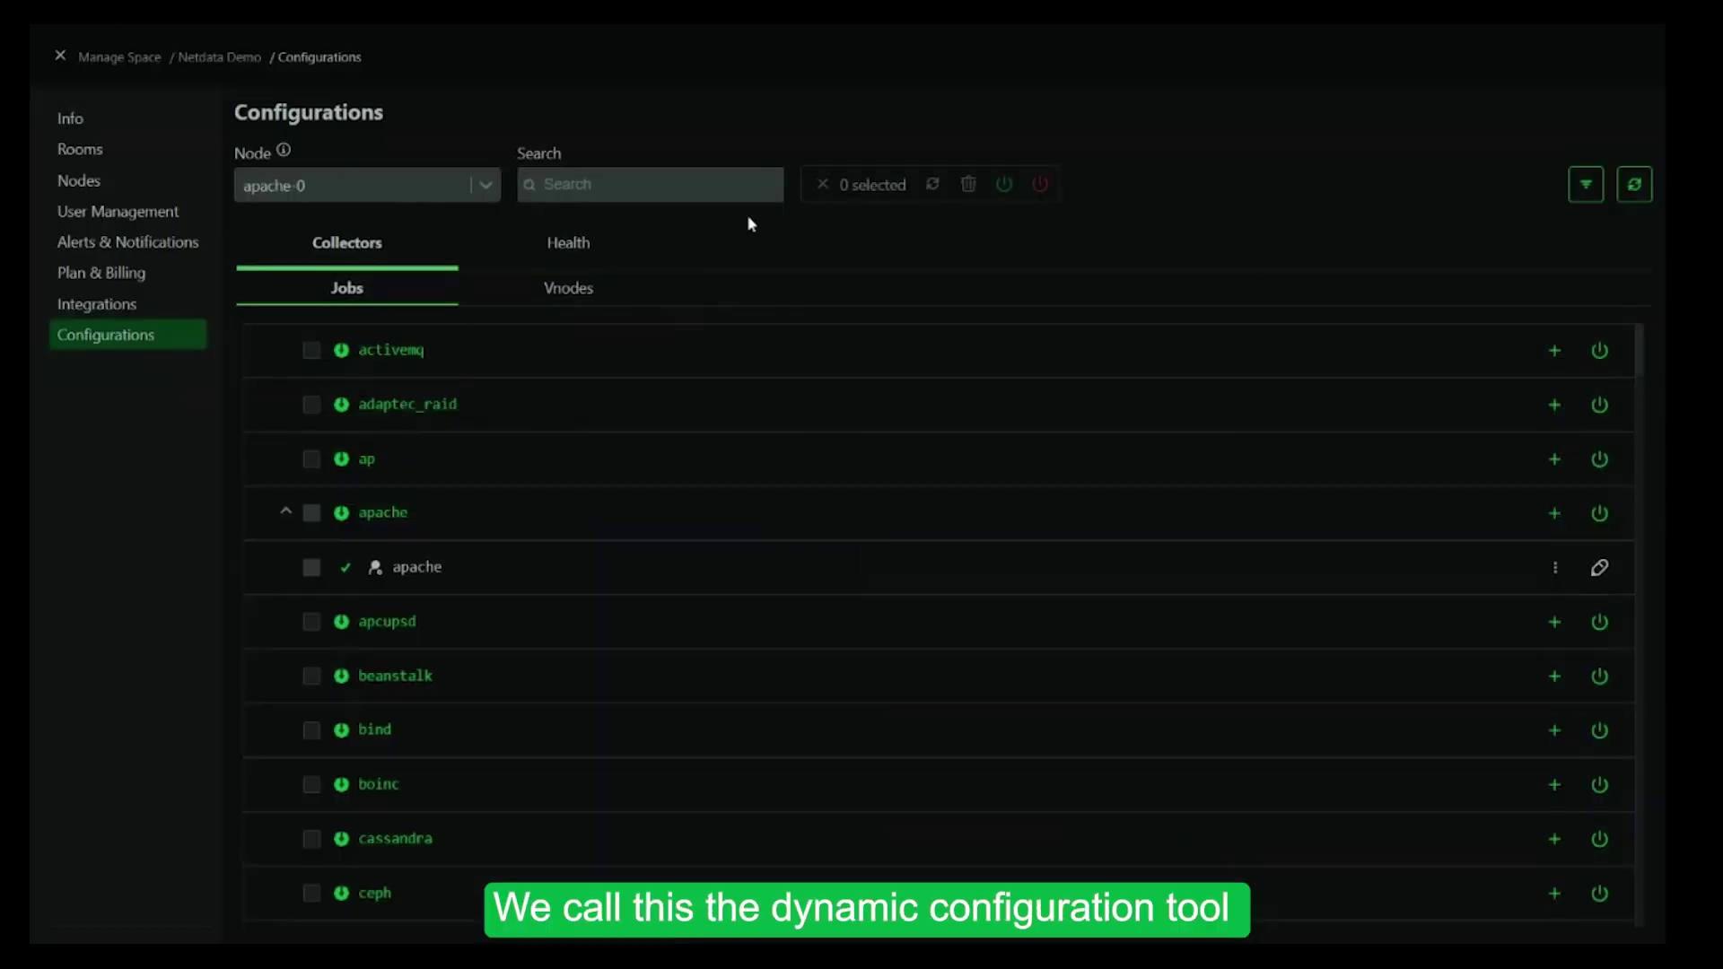
# Revisit the Health alert configurations and the notification methods, and return to the collector configurations
pyautogui.click(571, 259)
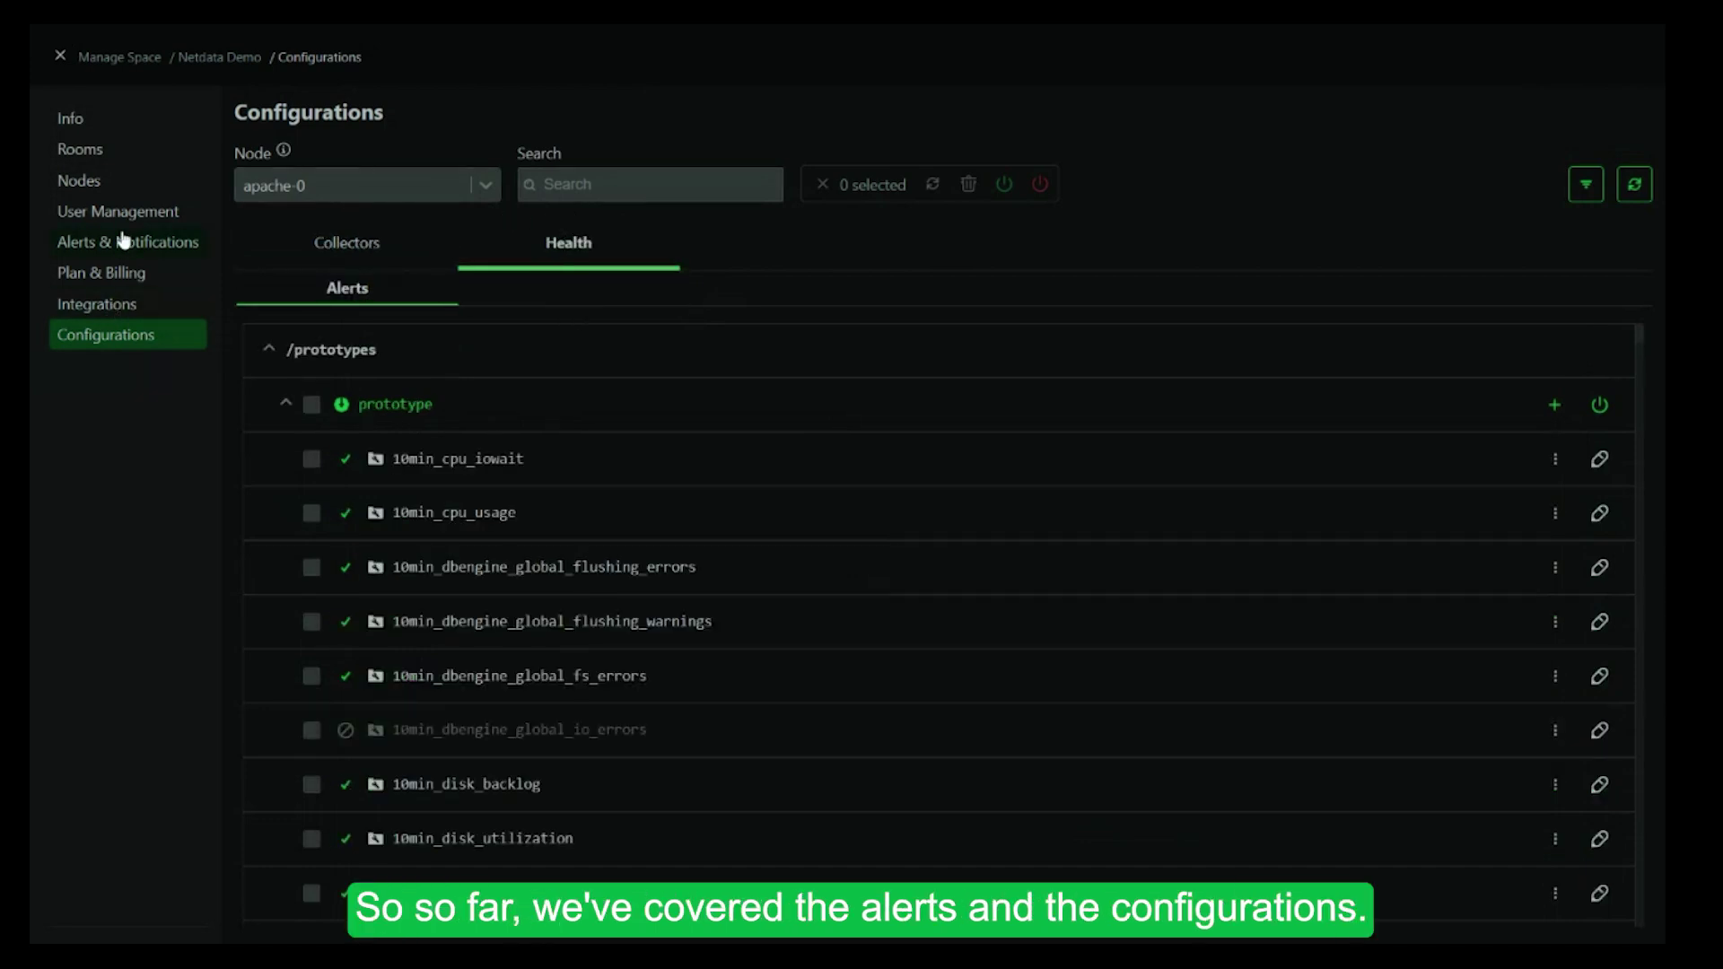
pyautogui.click(144, 244)
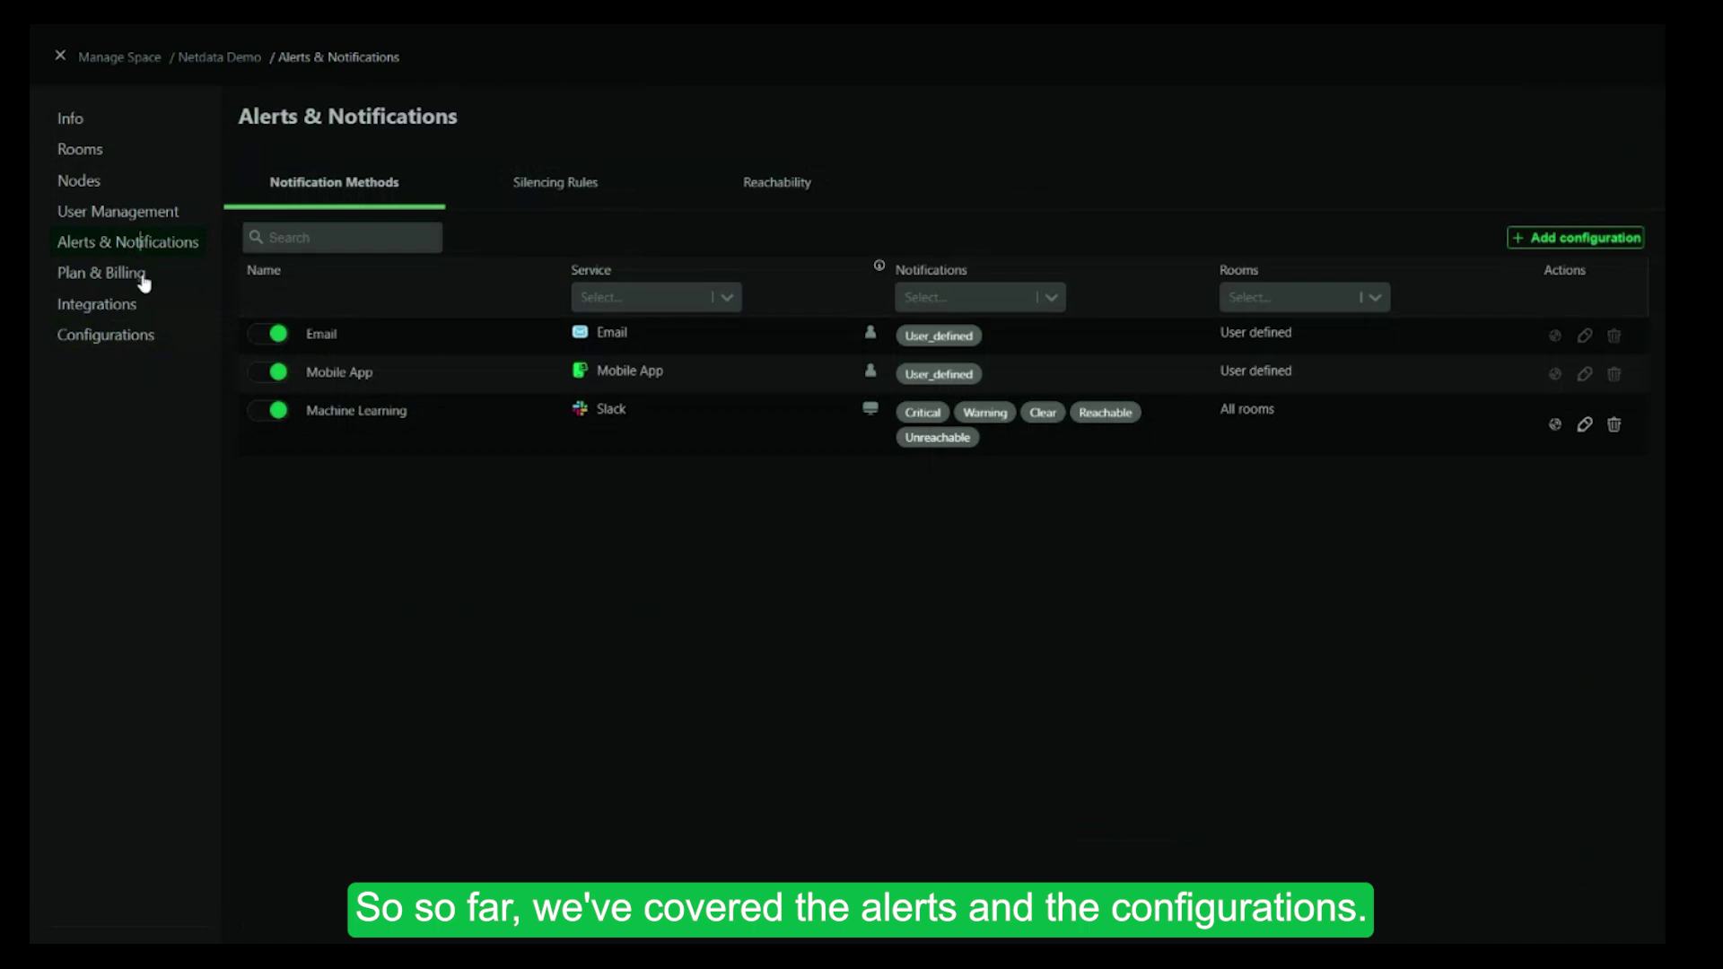
pyautogui.click(126, 338)
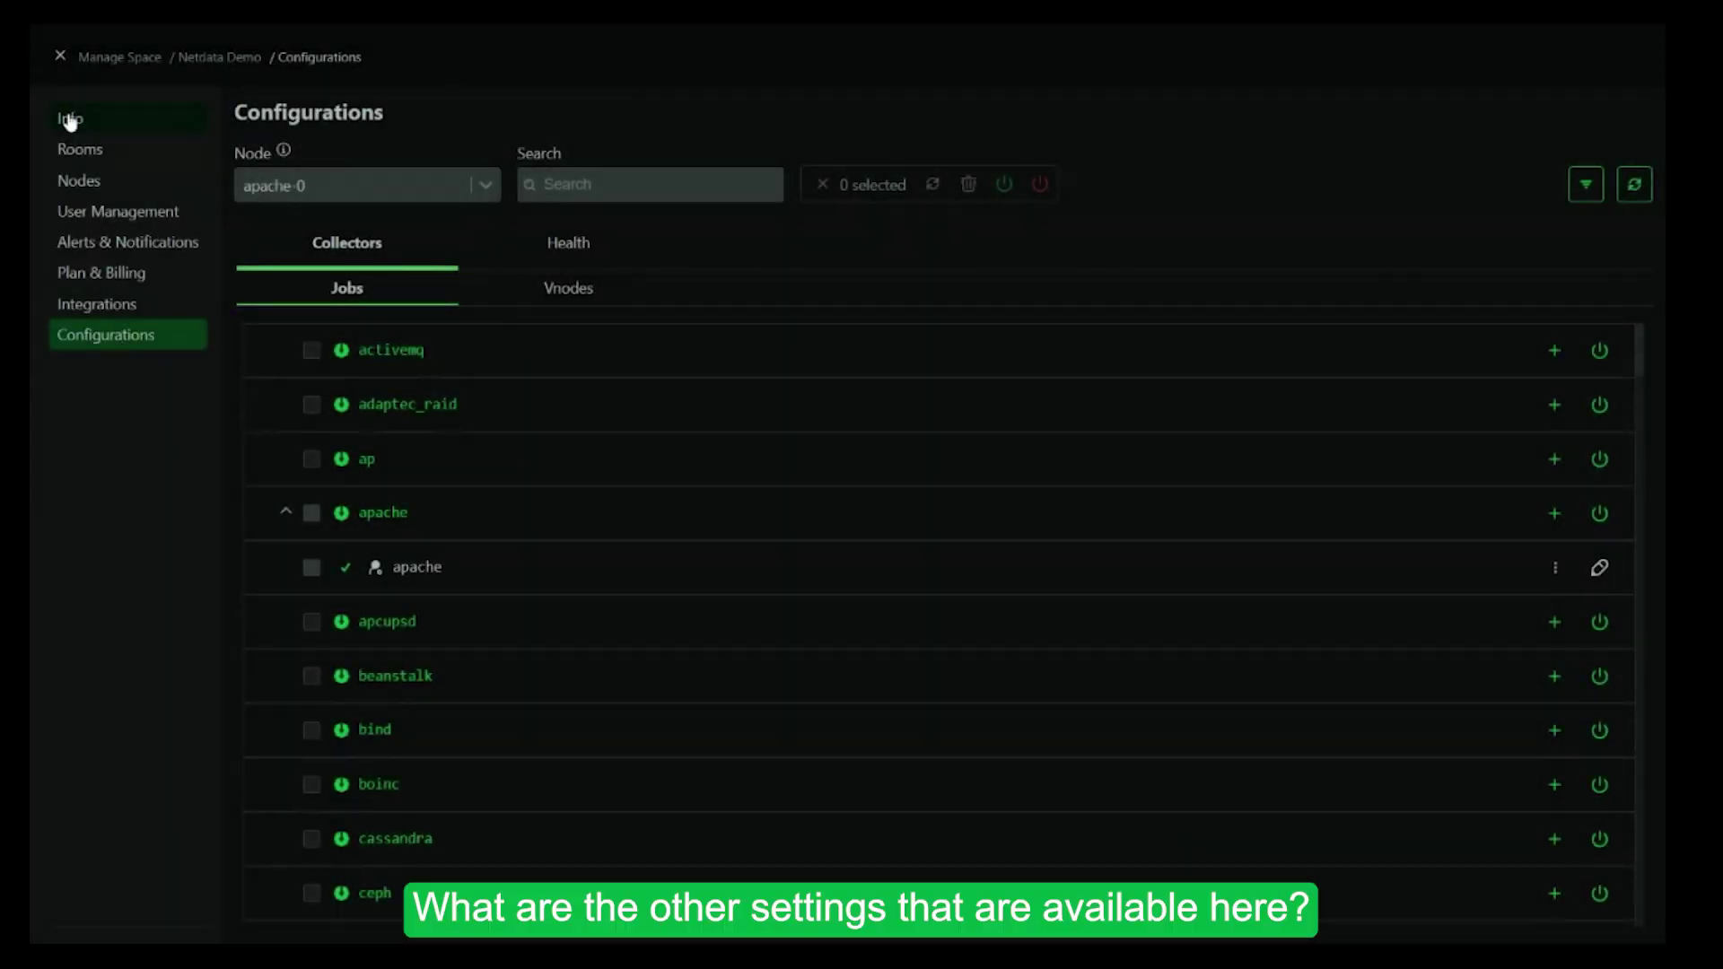
# Open the space's Info settings and go through its name, slug, description and role fields
pyautogui.click(70, 120)
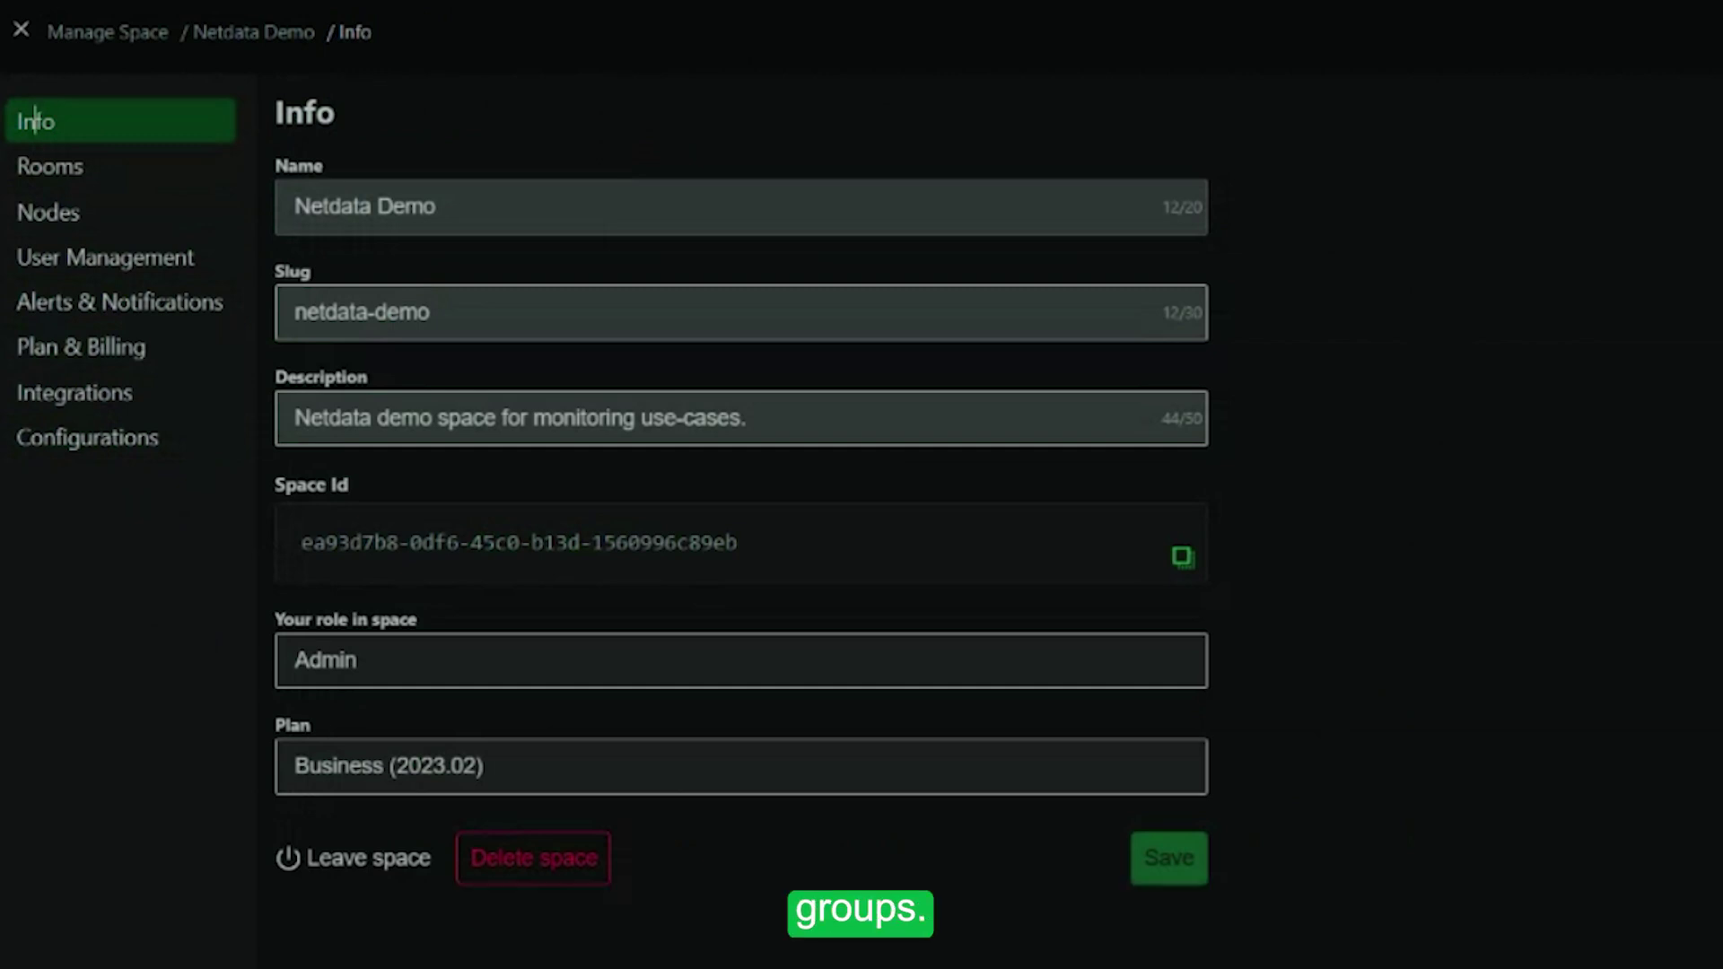
pyautogui.click(435, 207)
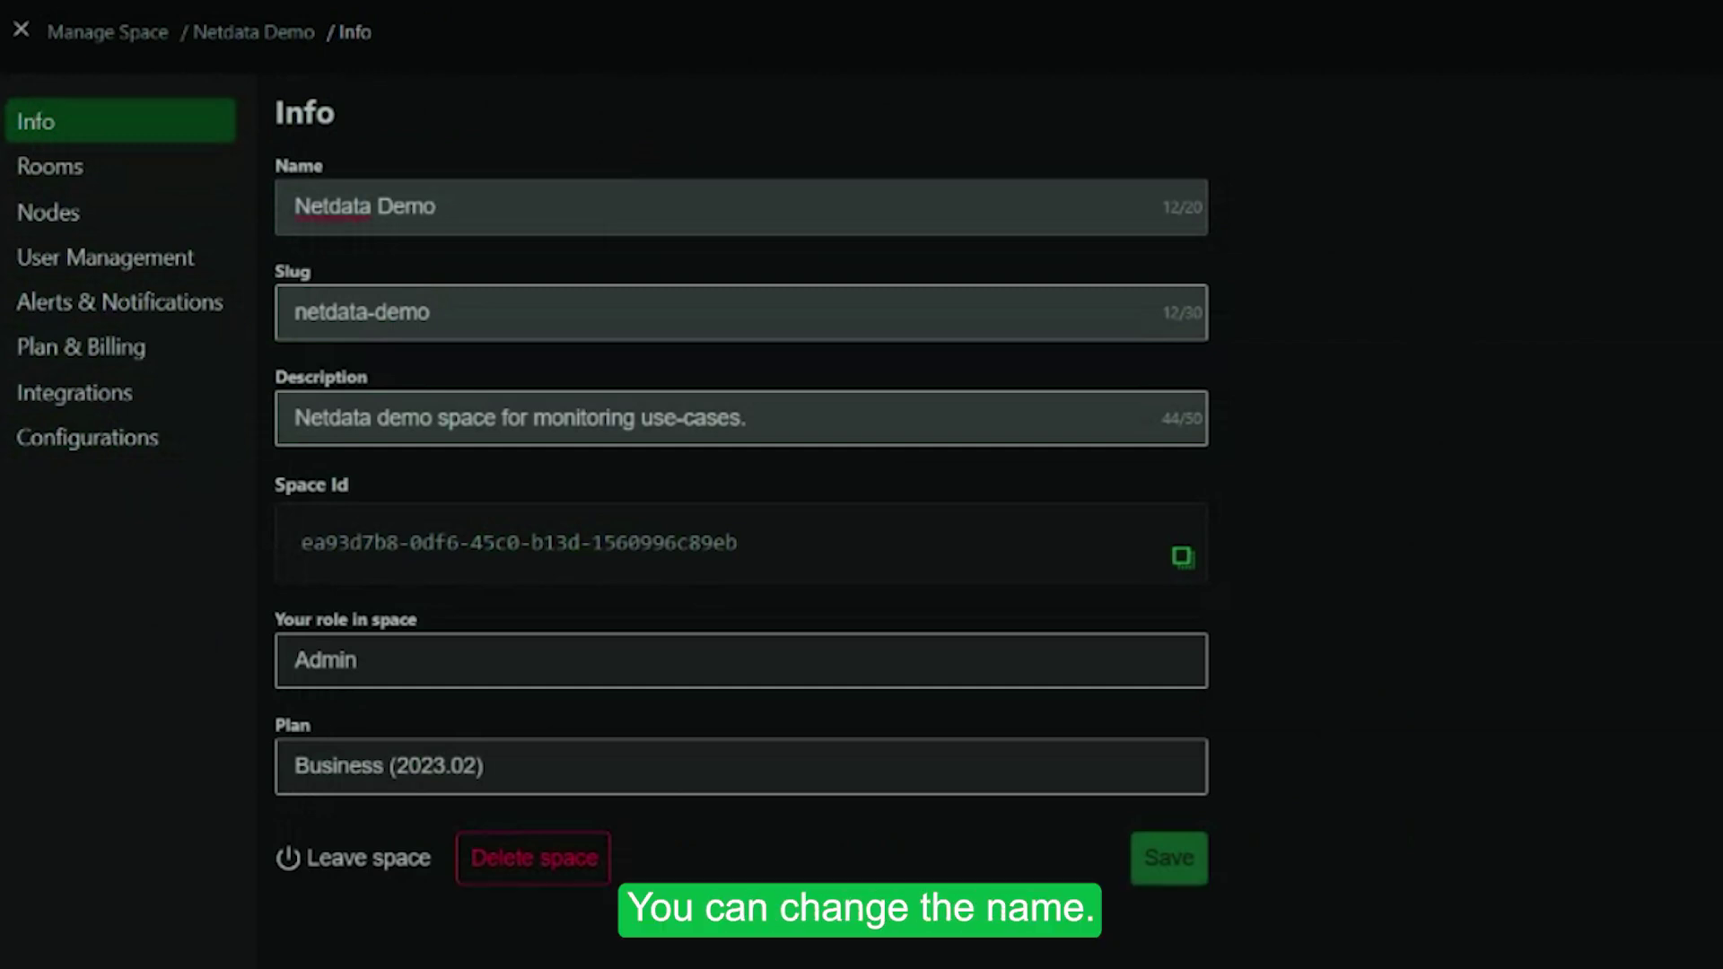
pyautogui.press('Tab')
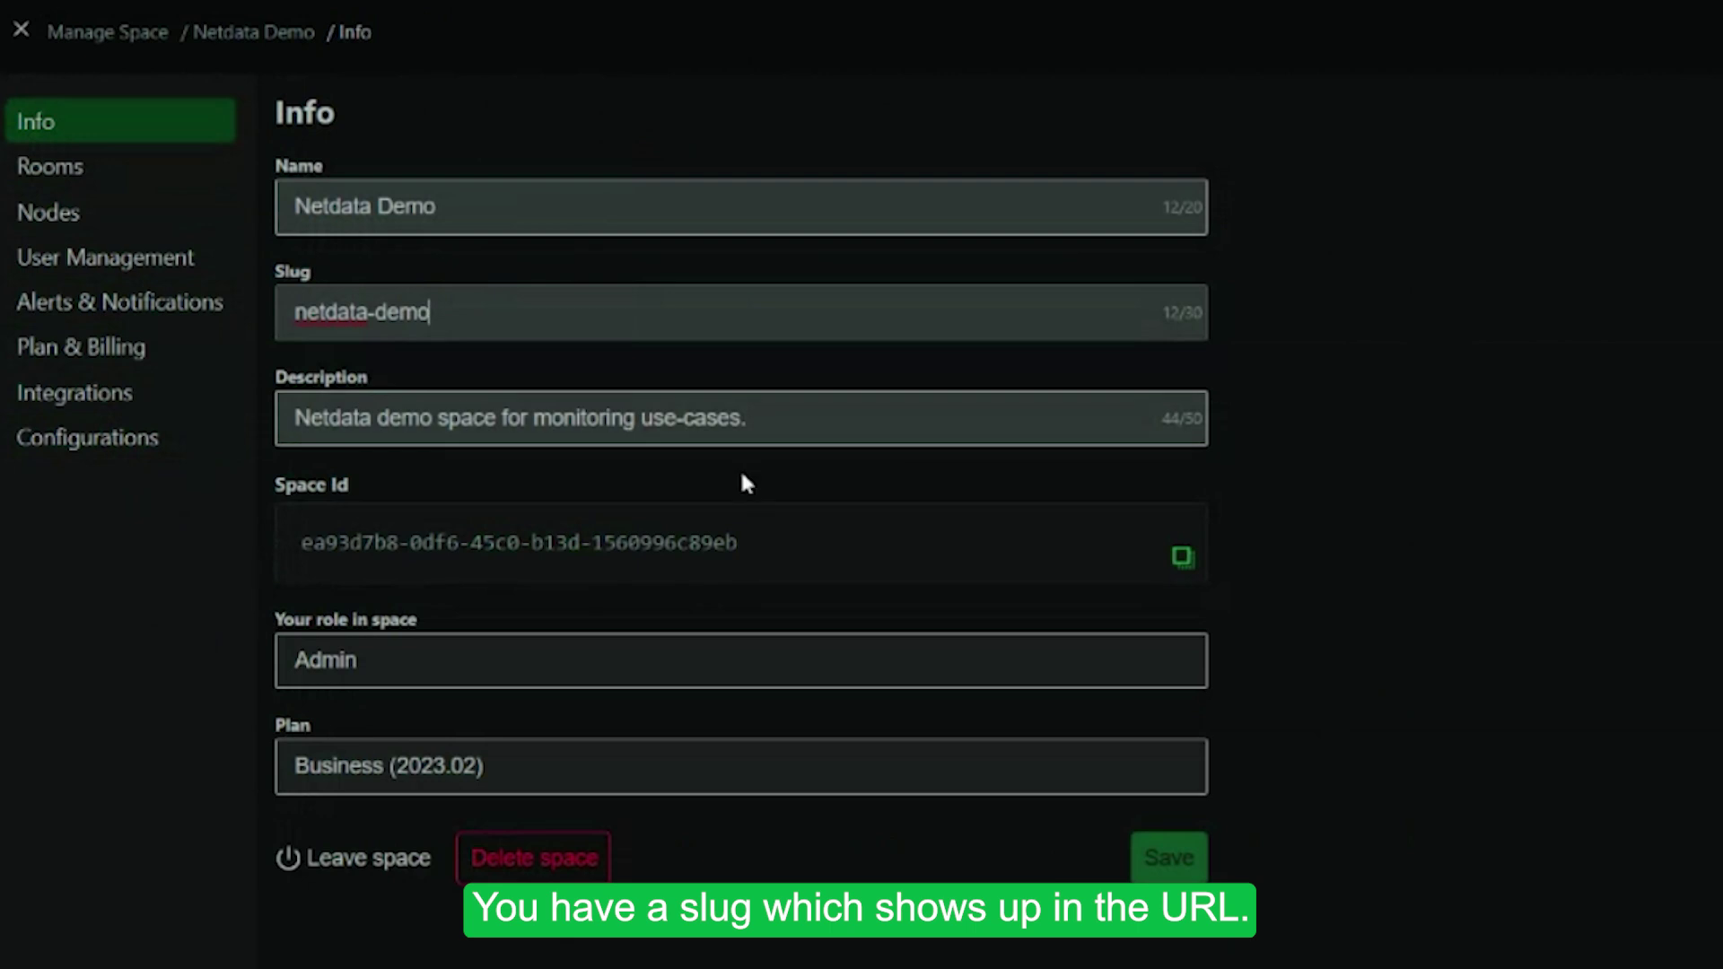
pyautogui.press('Tab')
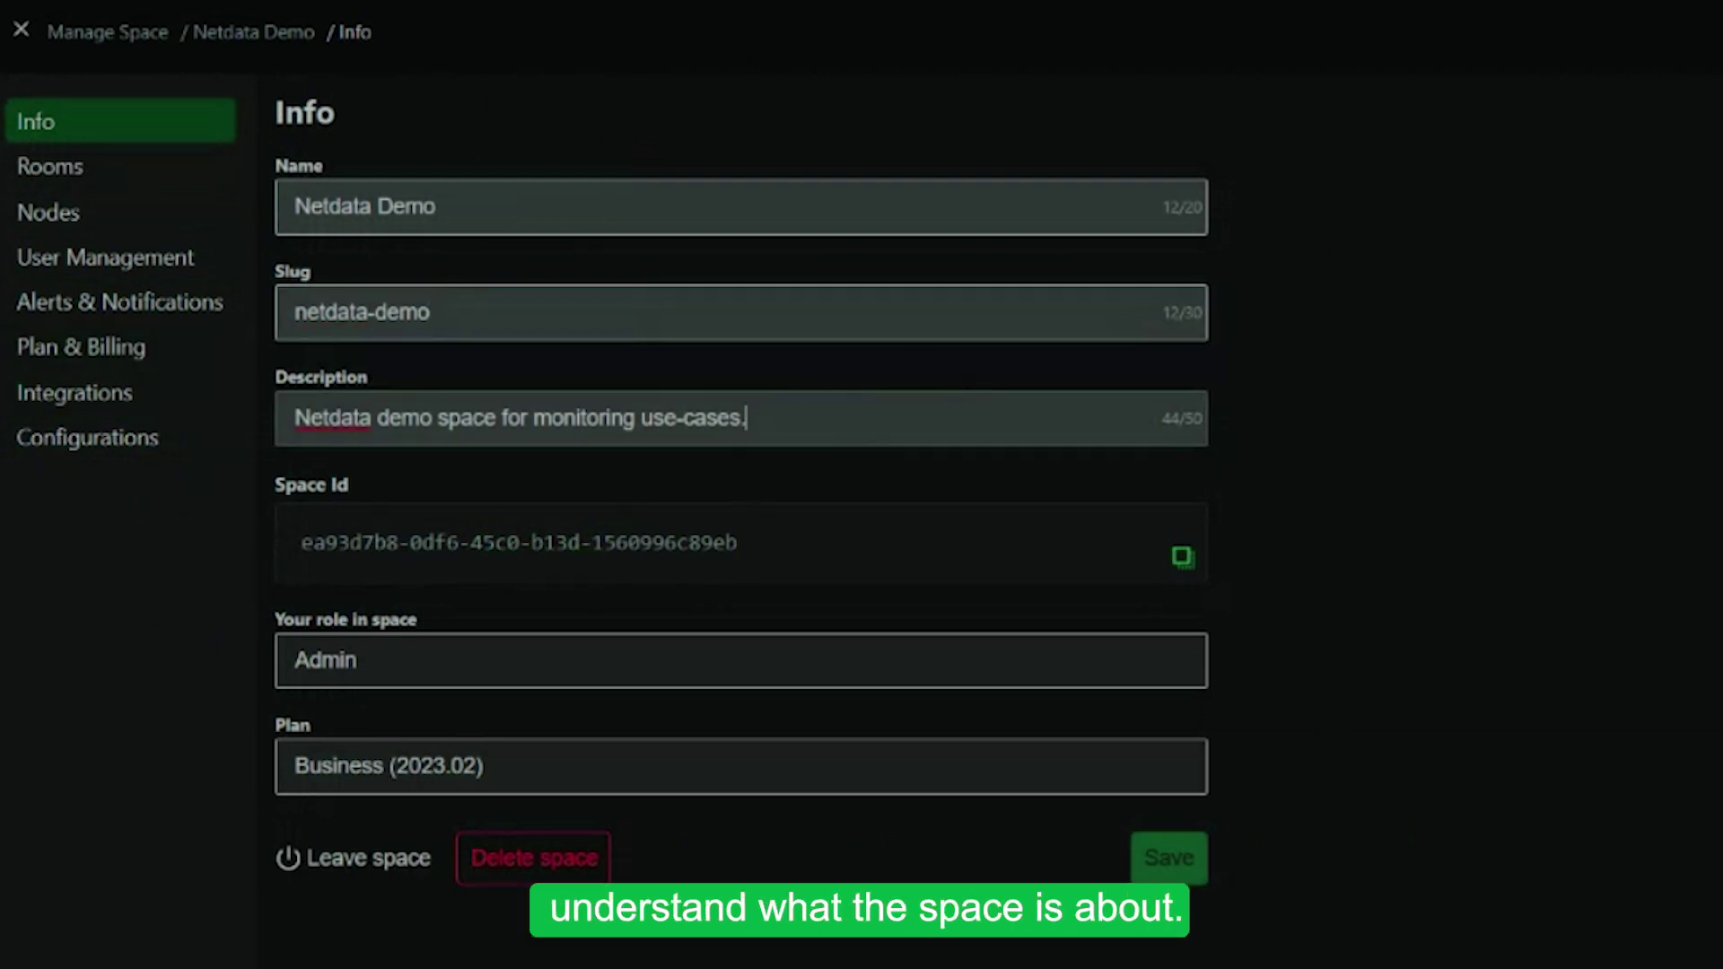
pyautogui.click(397, 665)
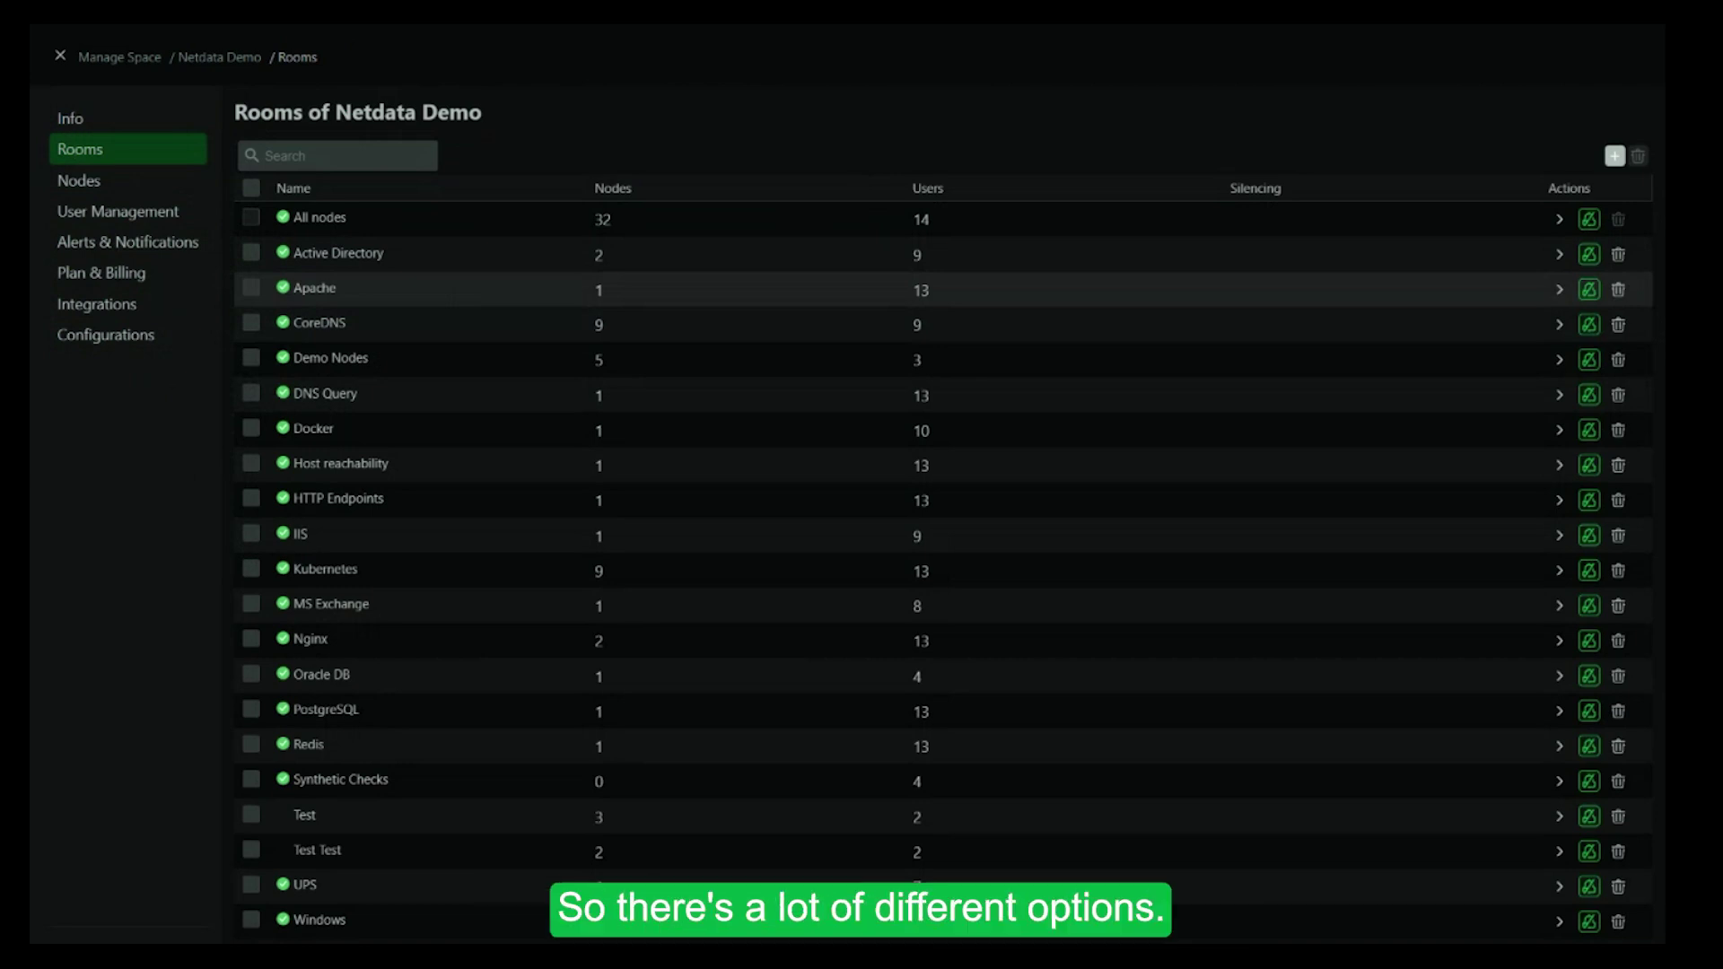
# Open the form for adding a room to the Netdata Demo space and close it without creating one
pyautogui.click(1615, 156)
pyautogui.click(1018, 87)
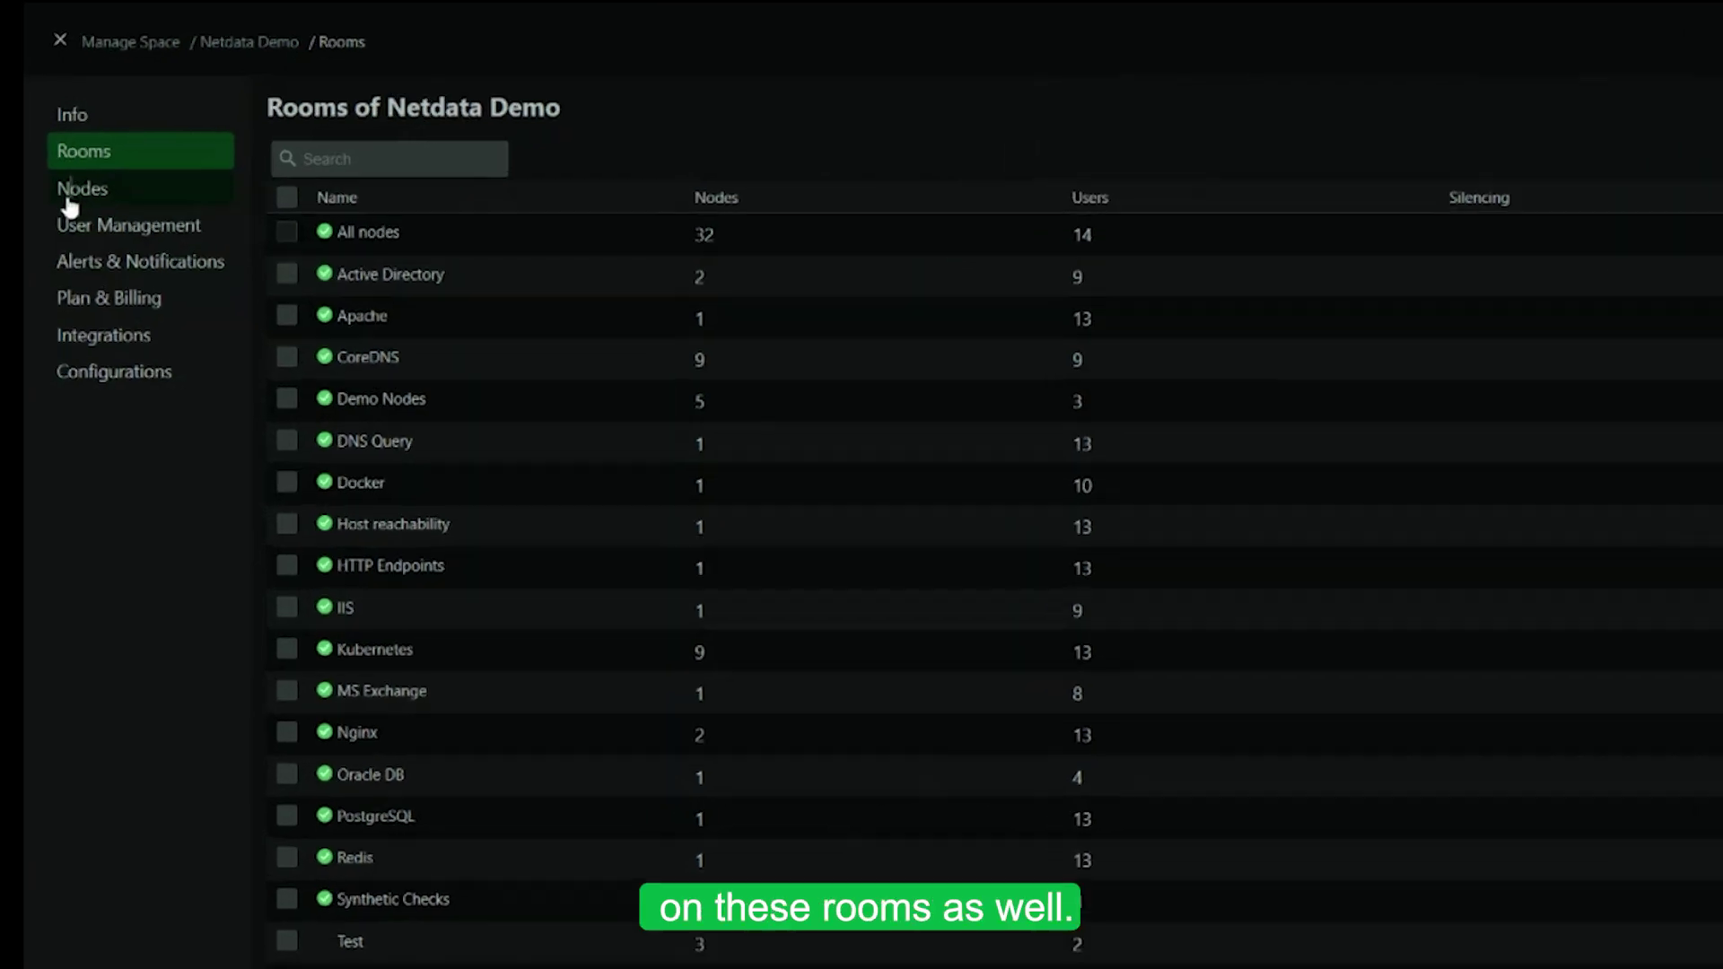
# Open the Netdata Demo space's Nodes settings and go through the connected nodes with their status, version and membership
pyautogui.click(79, 180)
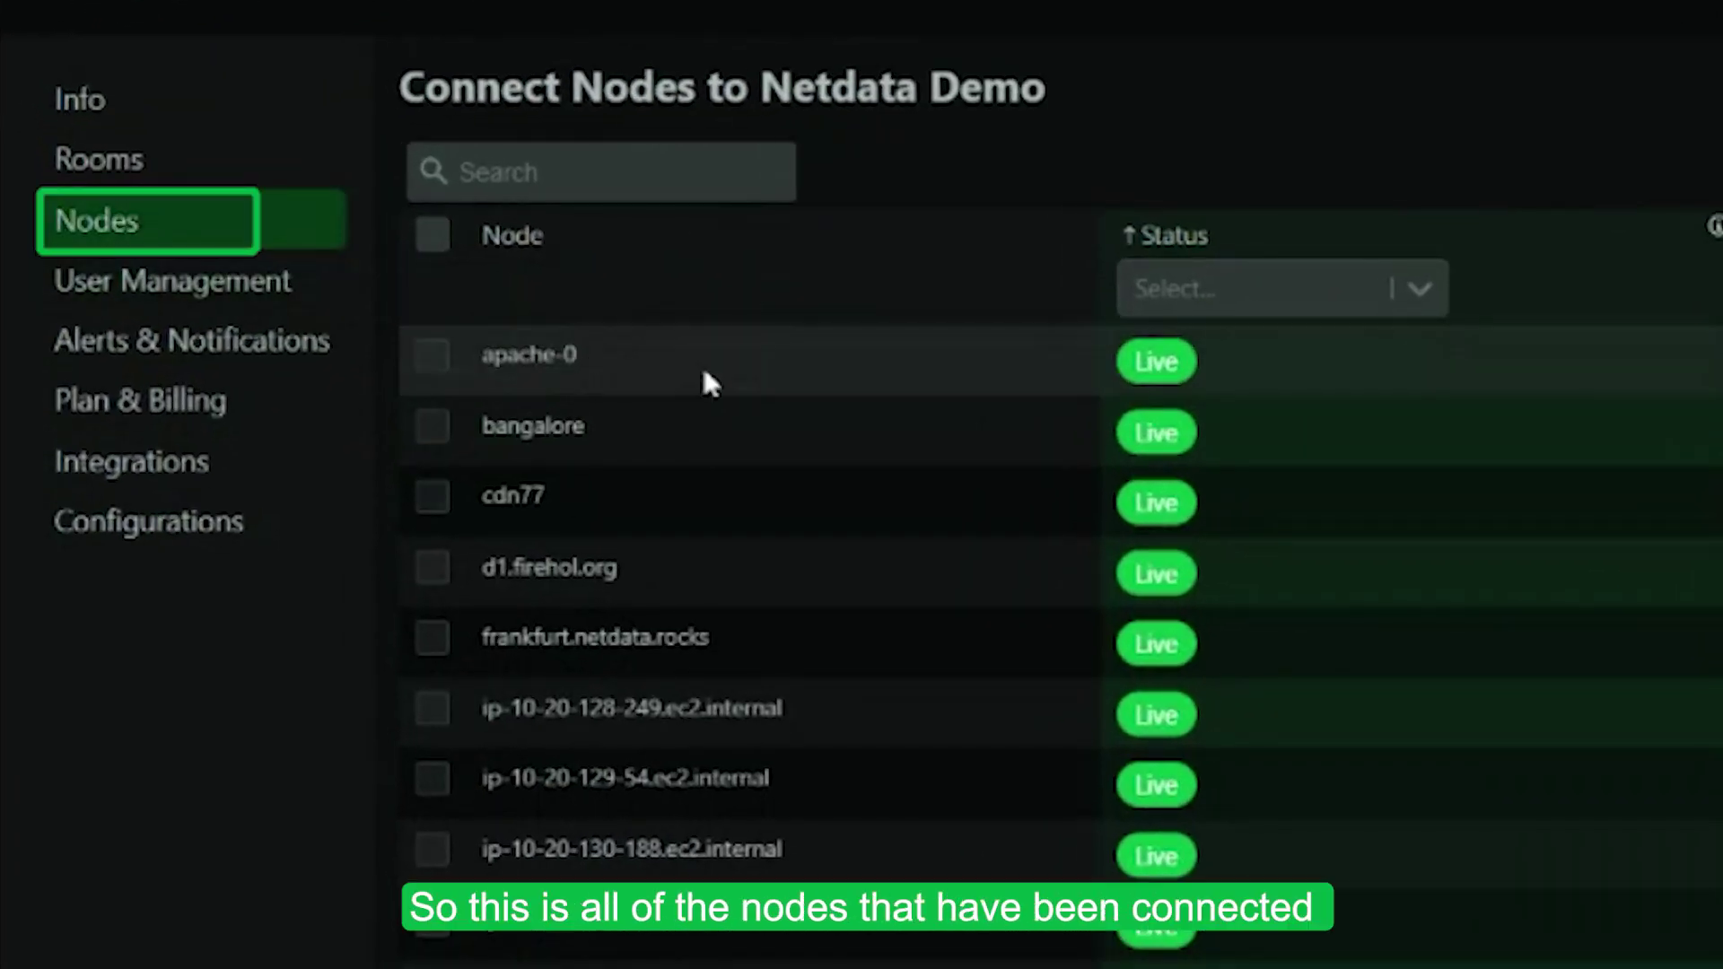
pyautogui.scroll(-10, 705, 381)
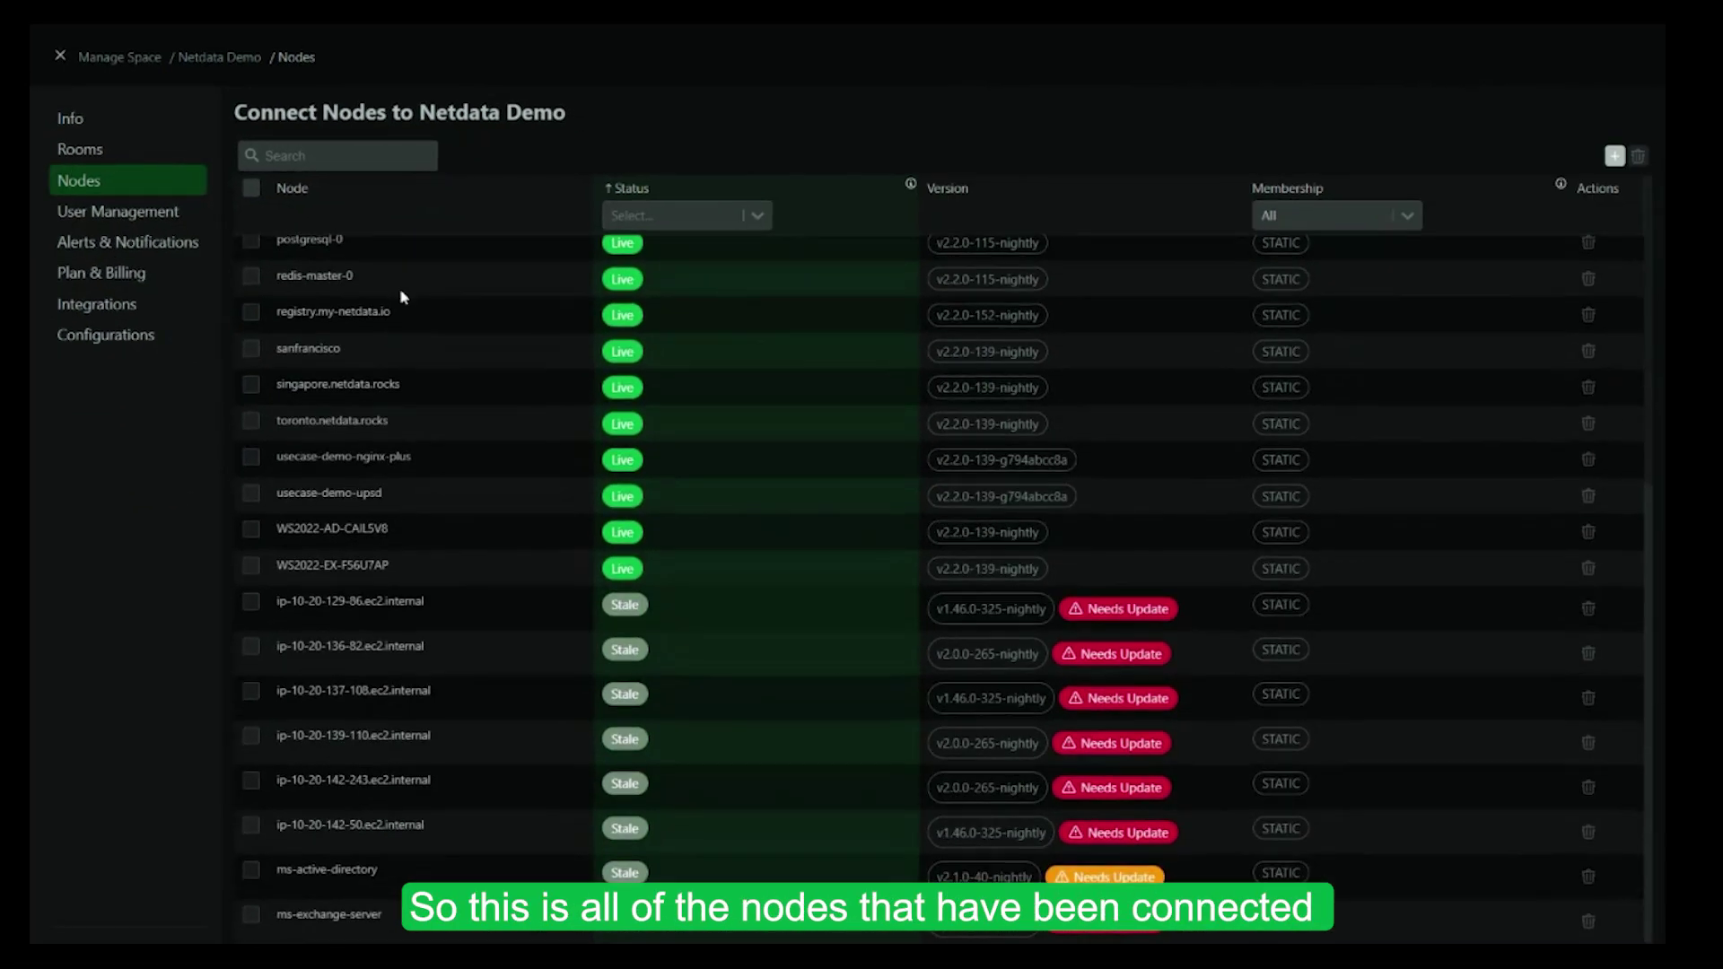
pyautogui.scroll(10, 400, 288)
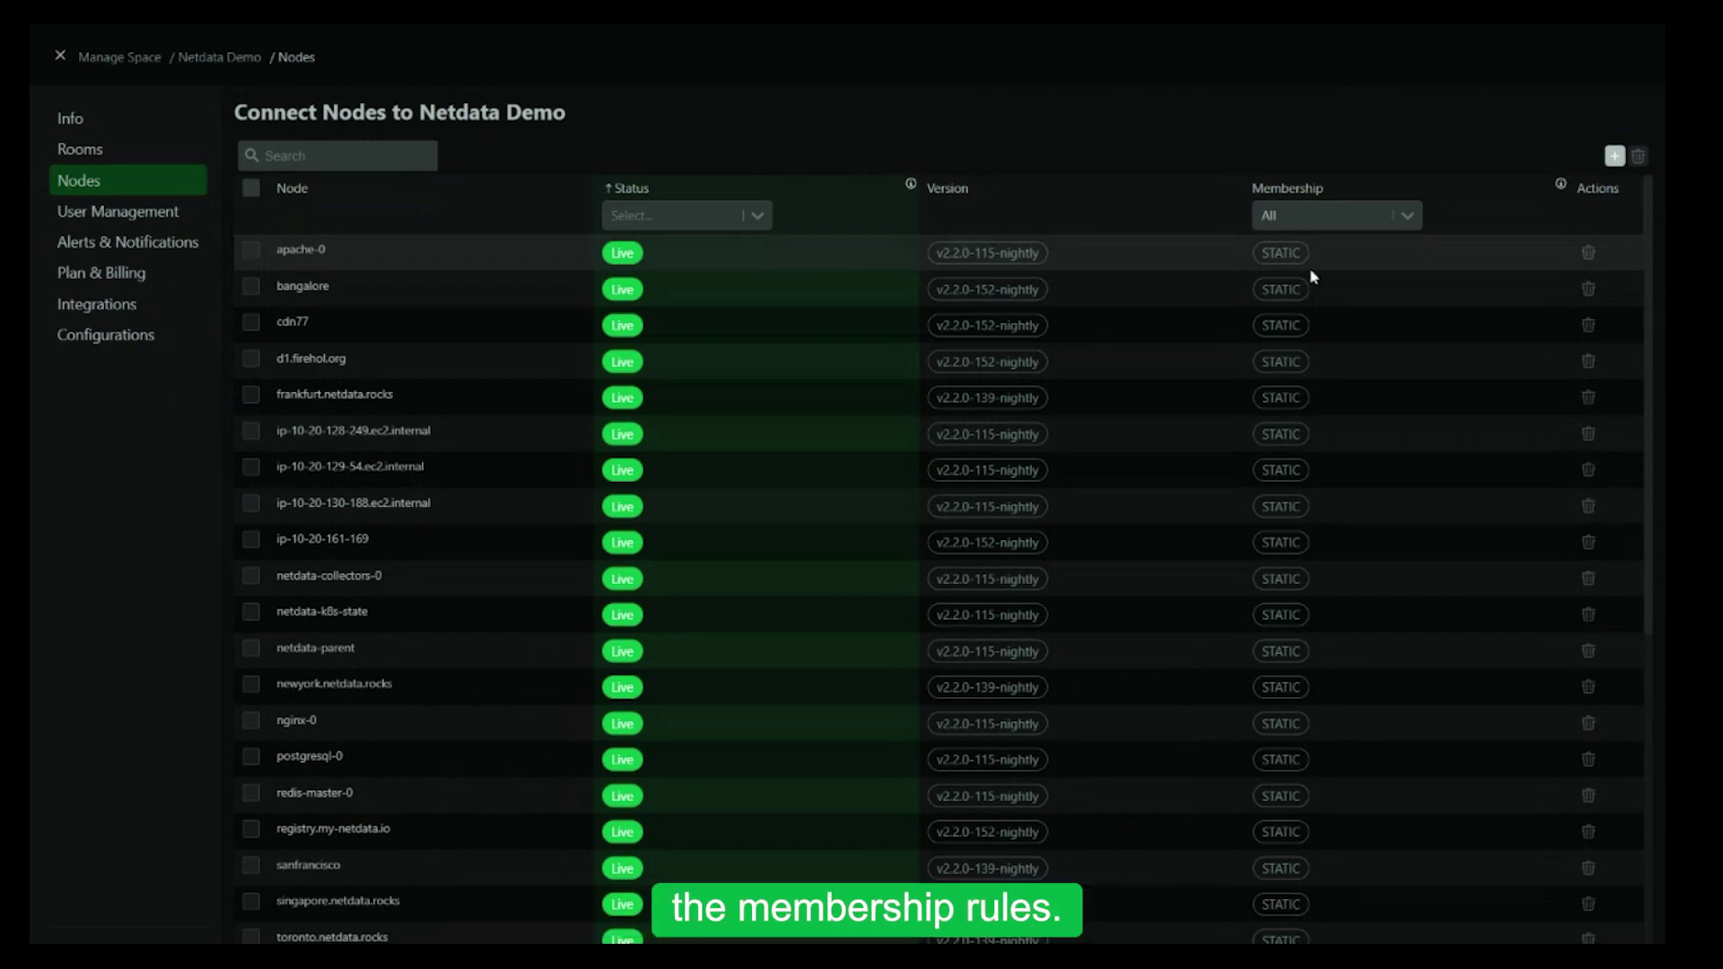
pyautogui.scroll(-5, 1589, 259)
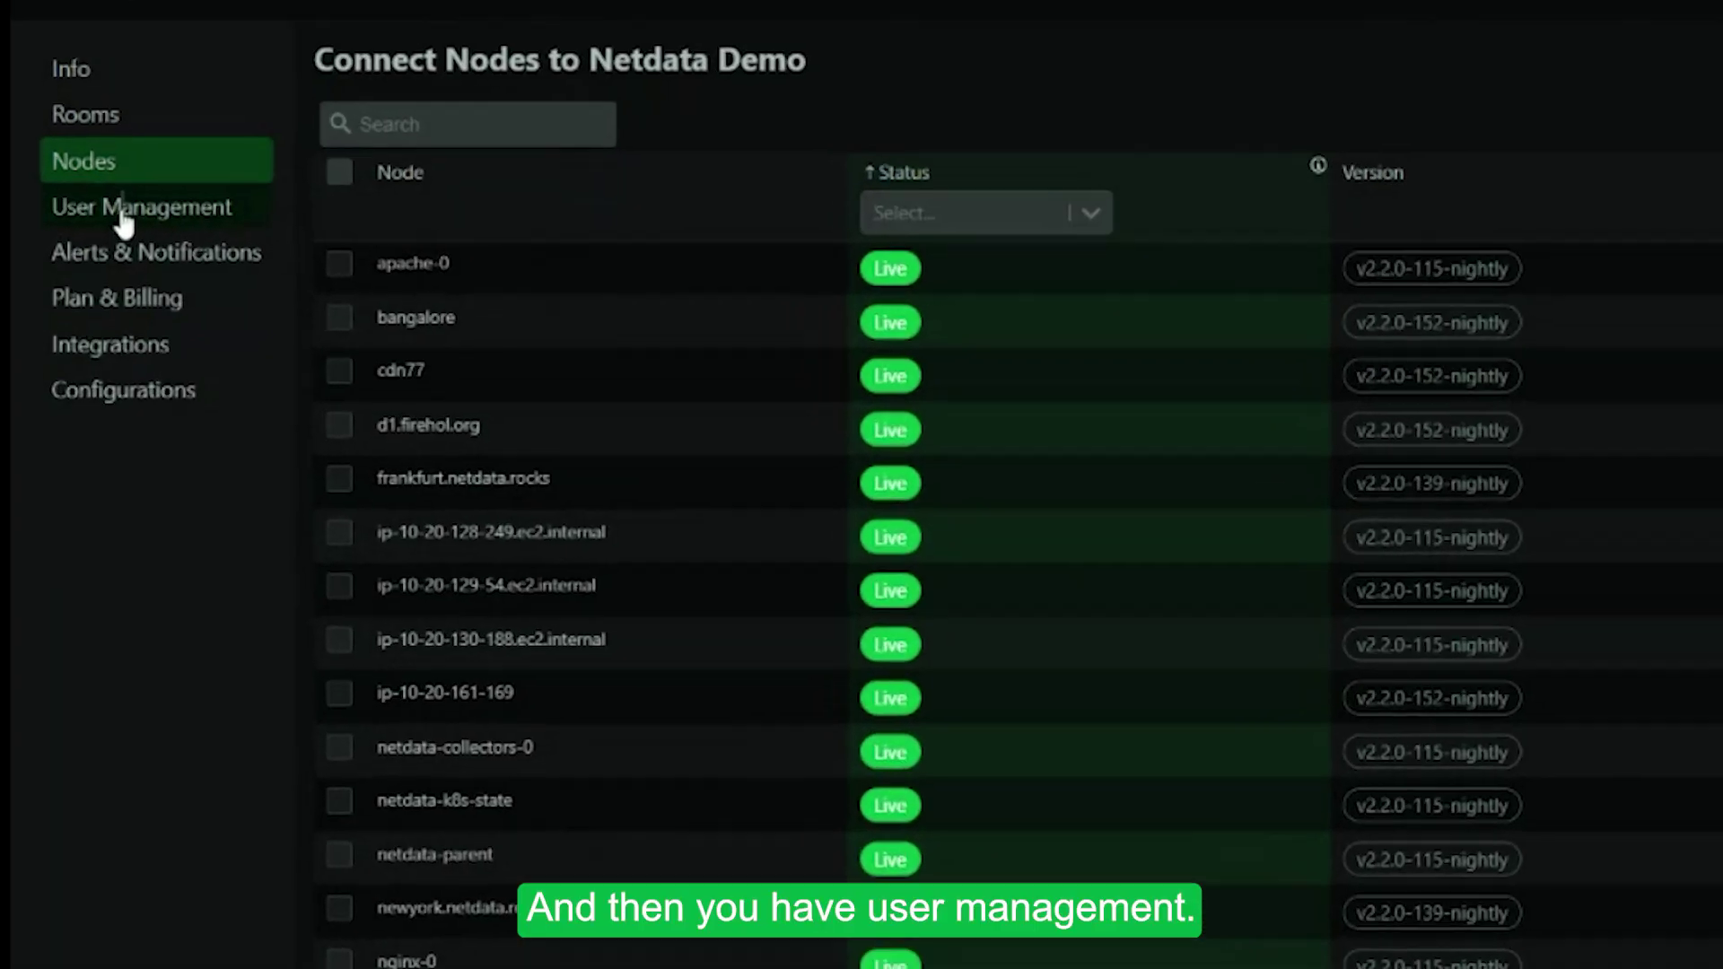
# Review the space's users, open and close the user invitation form without sending, and show the Authentication & Authorization integrations
pyautogui.click(120, 214)
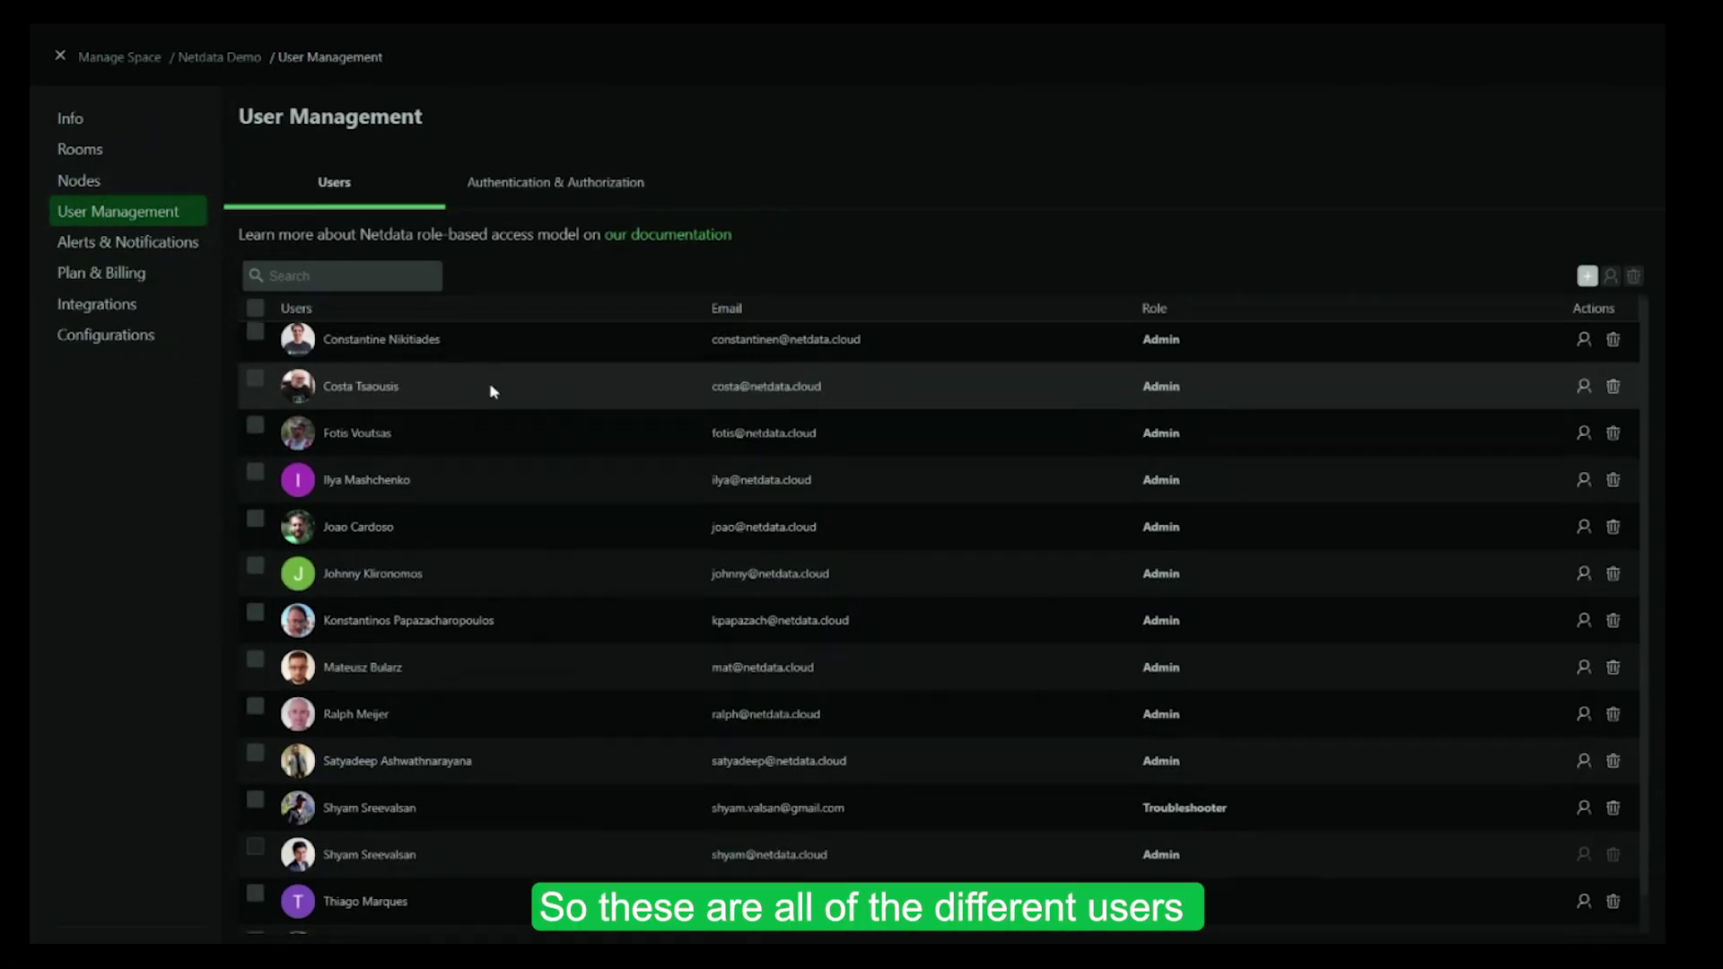
pyautogui.scroll(-1, 962, 586)
pyautogui.scroll(1, 503, 399)
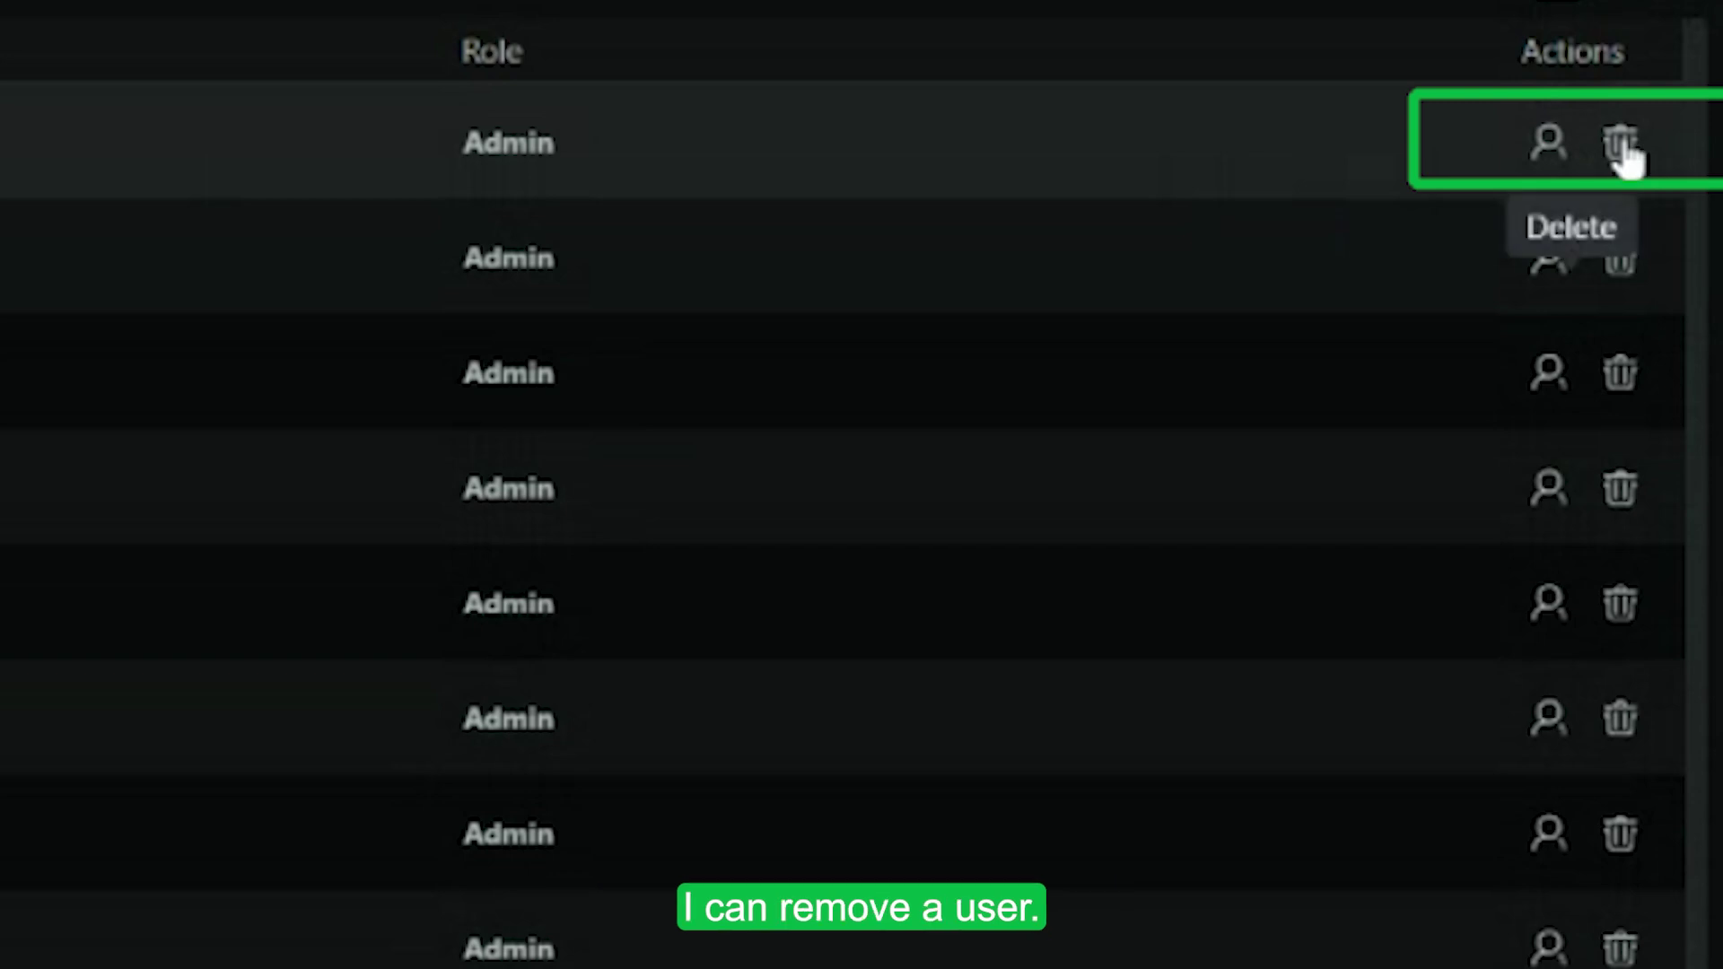
pyautogui.click(1556, 20)
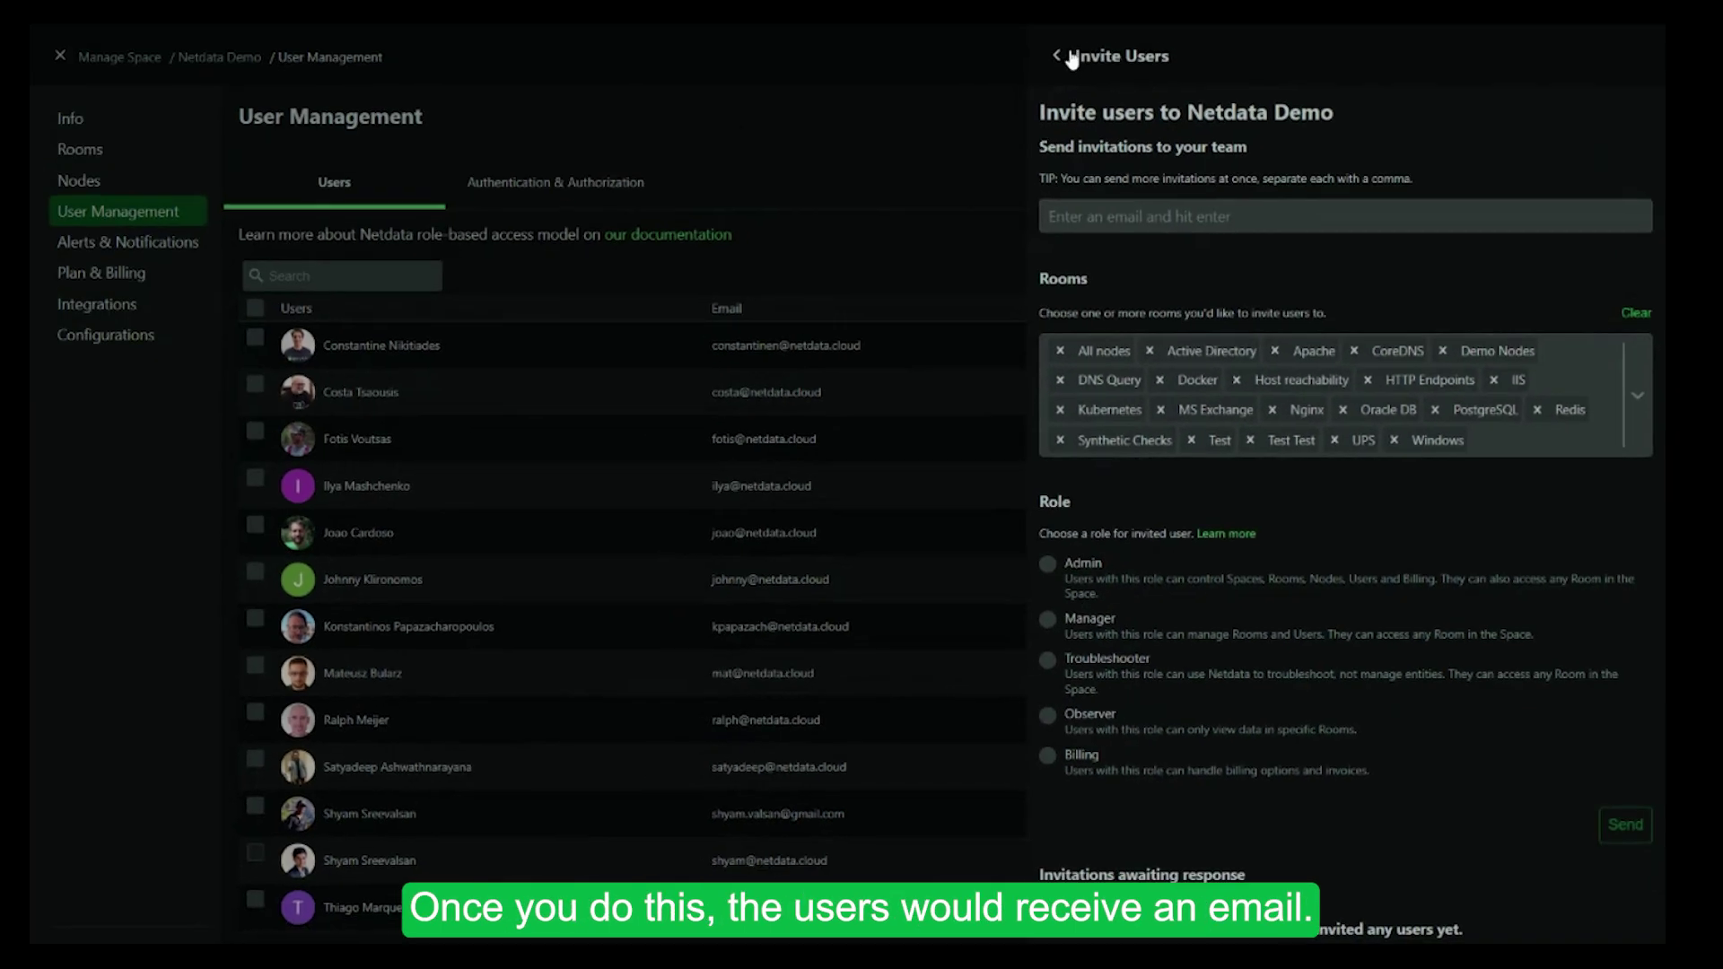
pyautogui.click(1059, 56)
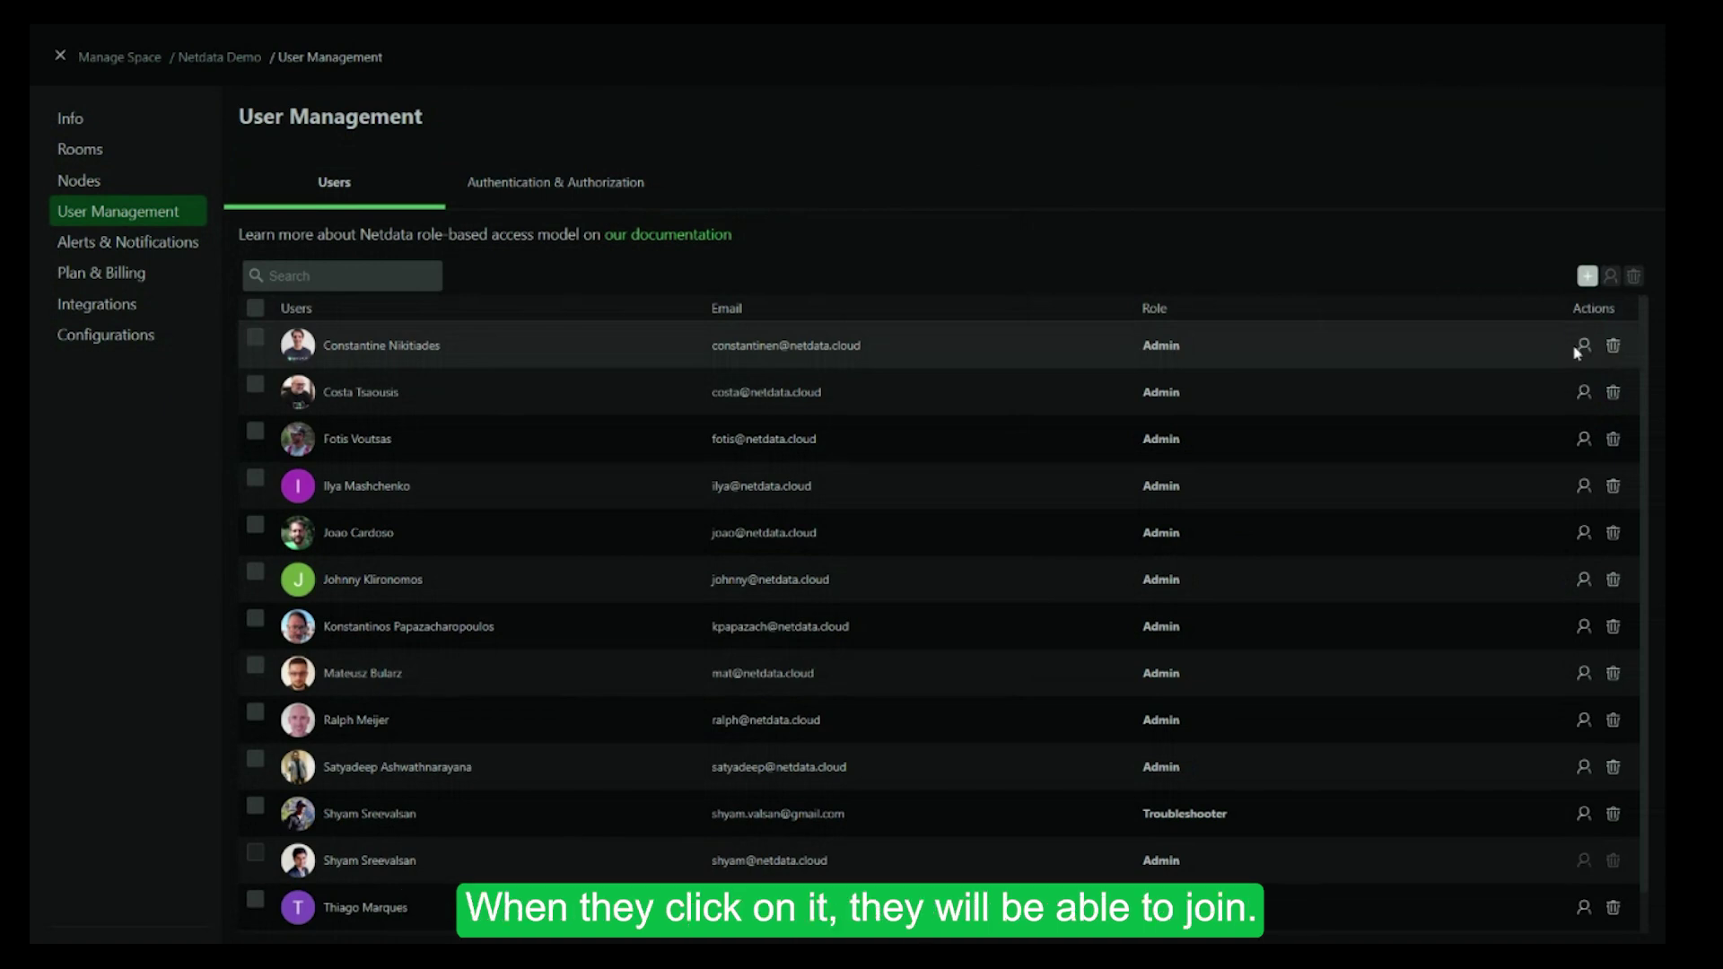
pyautogui.click(607, 182)
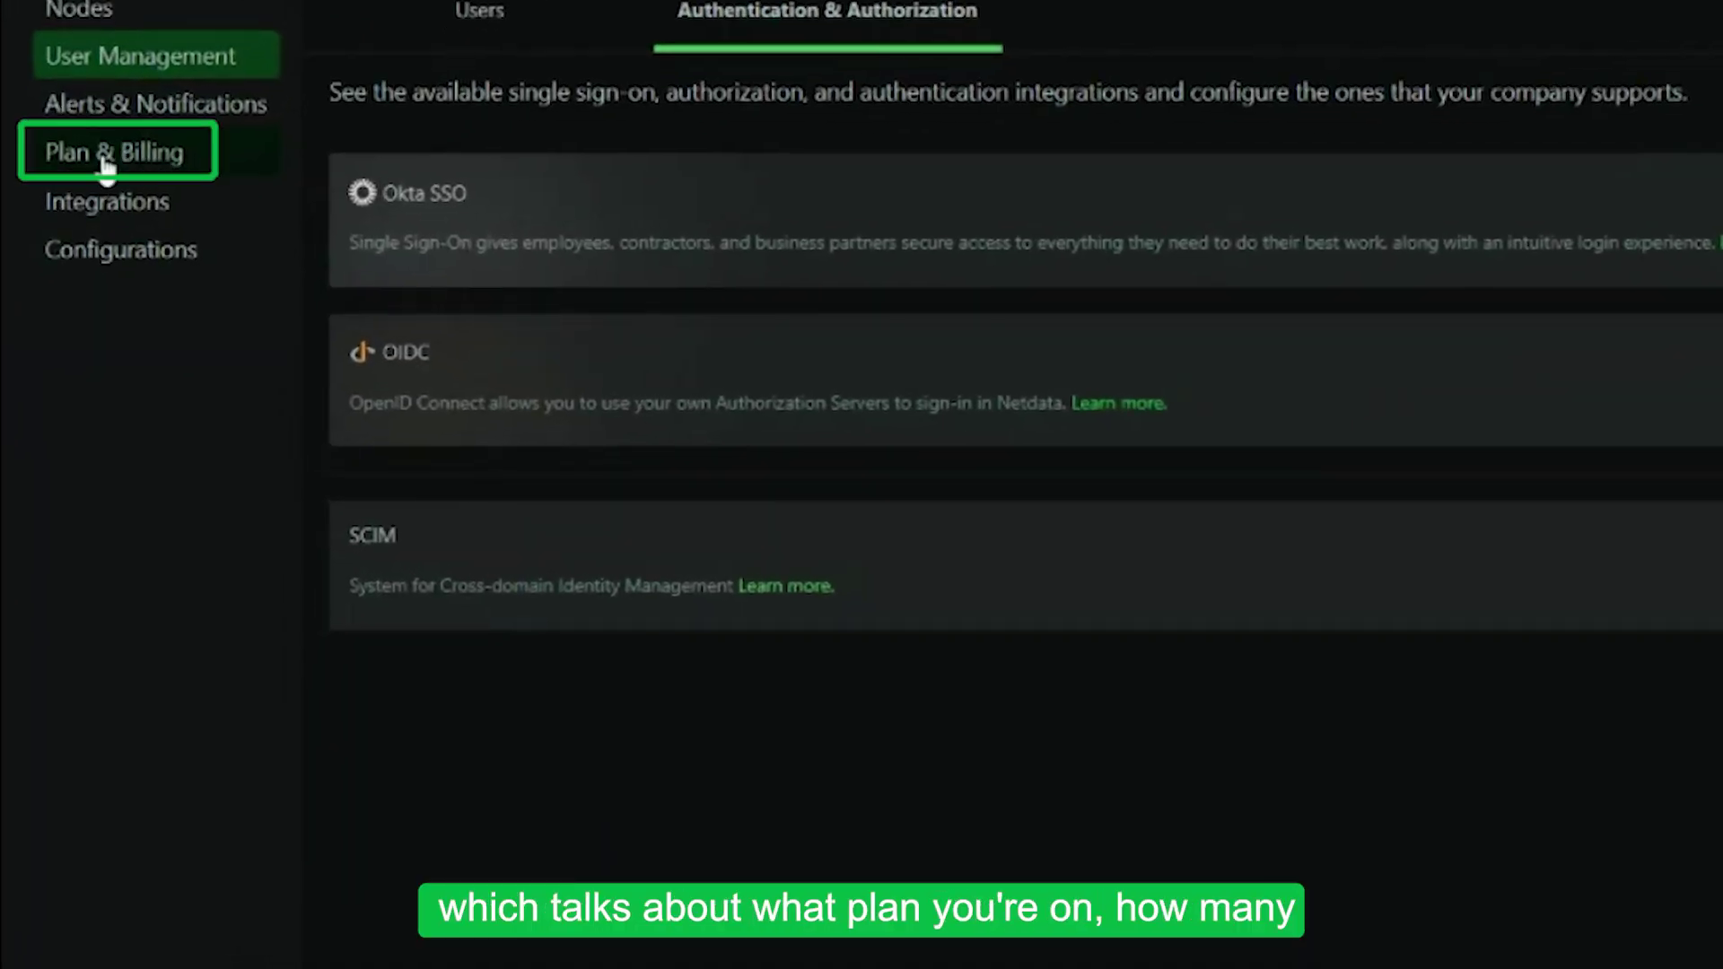
# Open the space's Plan & Billing settings and highlight the committed node count under the Business plan
pyautogui.click(119, 158)
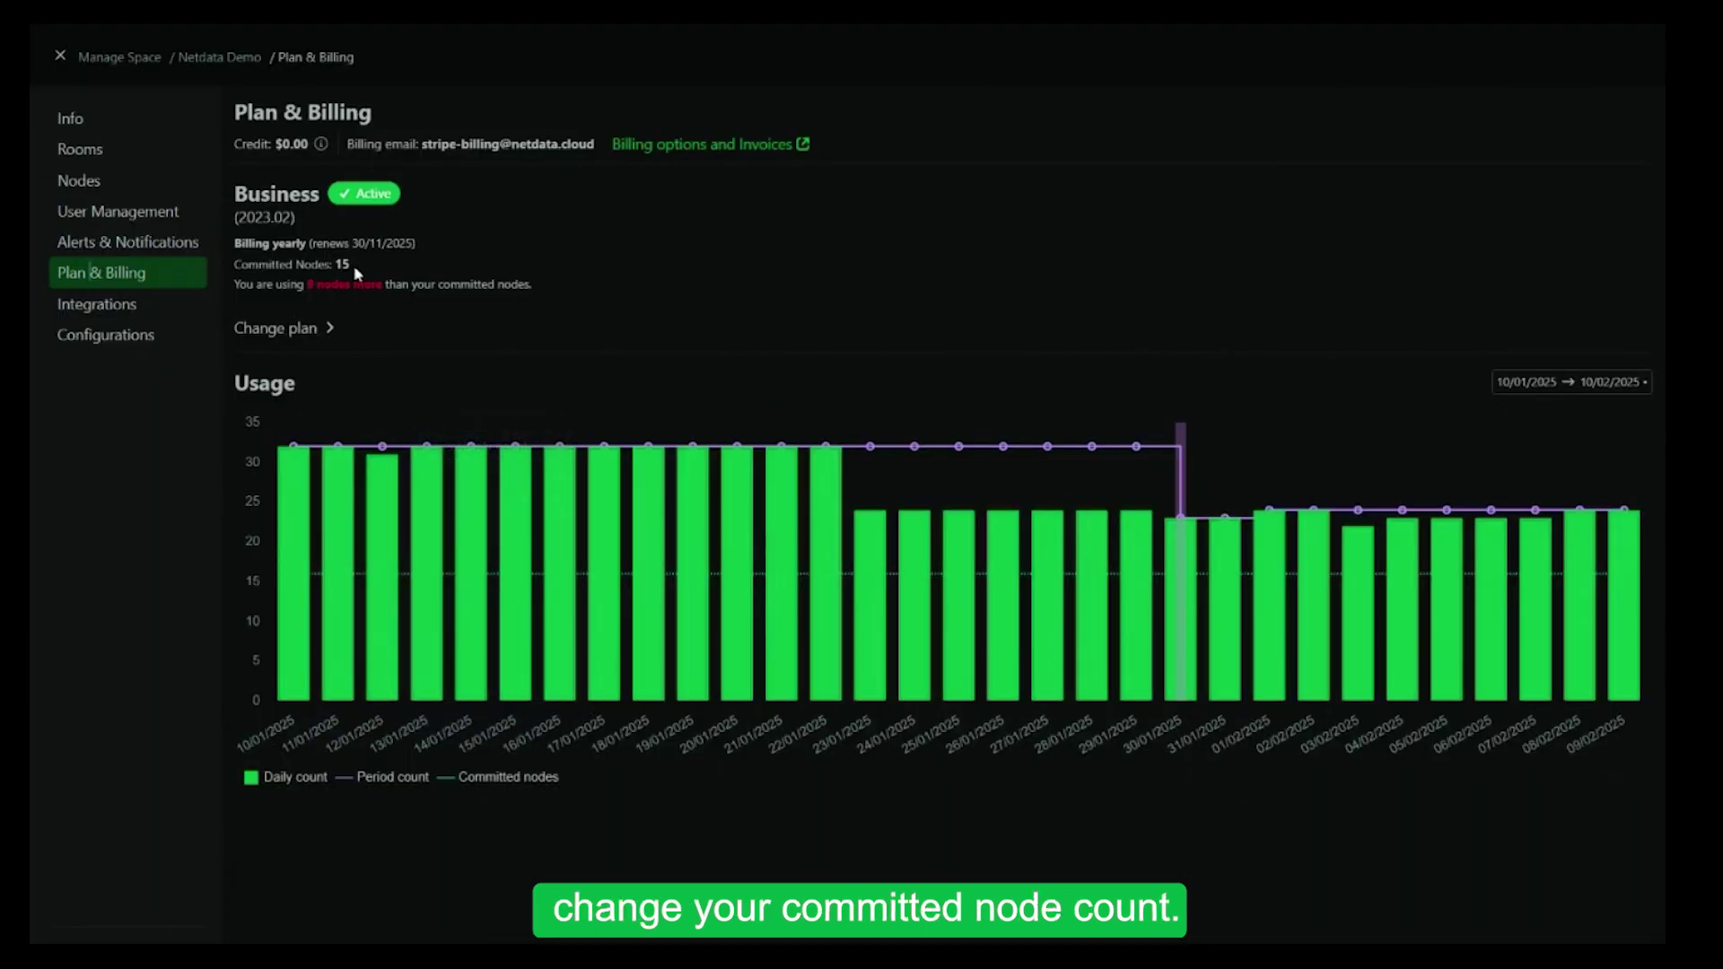
pyautogui.moveTo(356, 272); pyautogui.dragTo(232, 277)
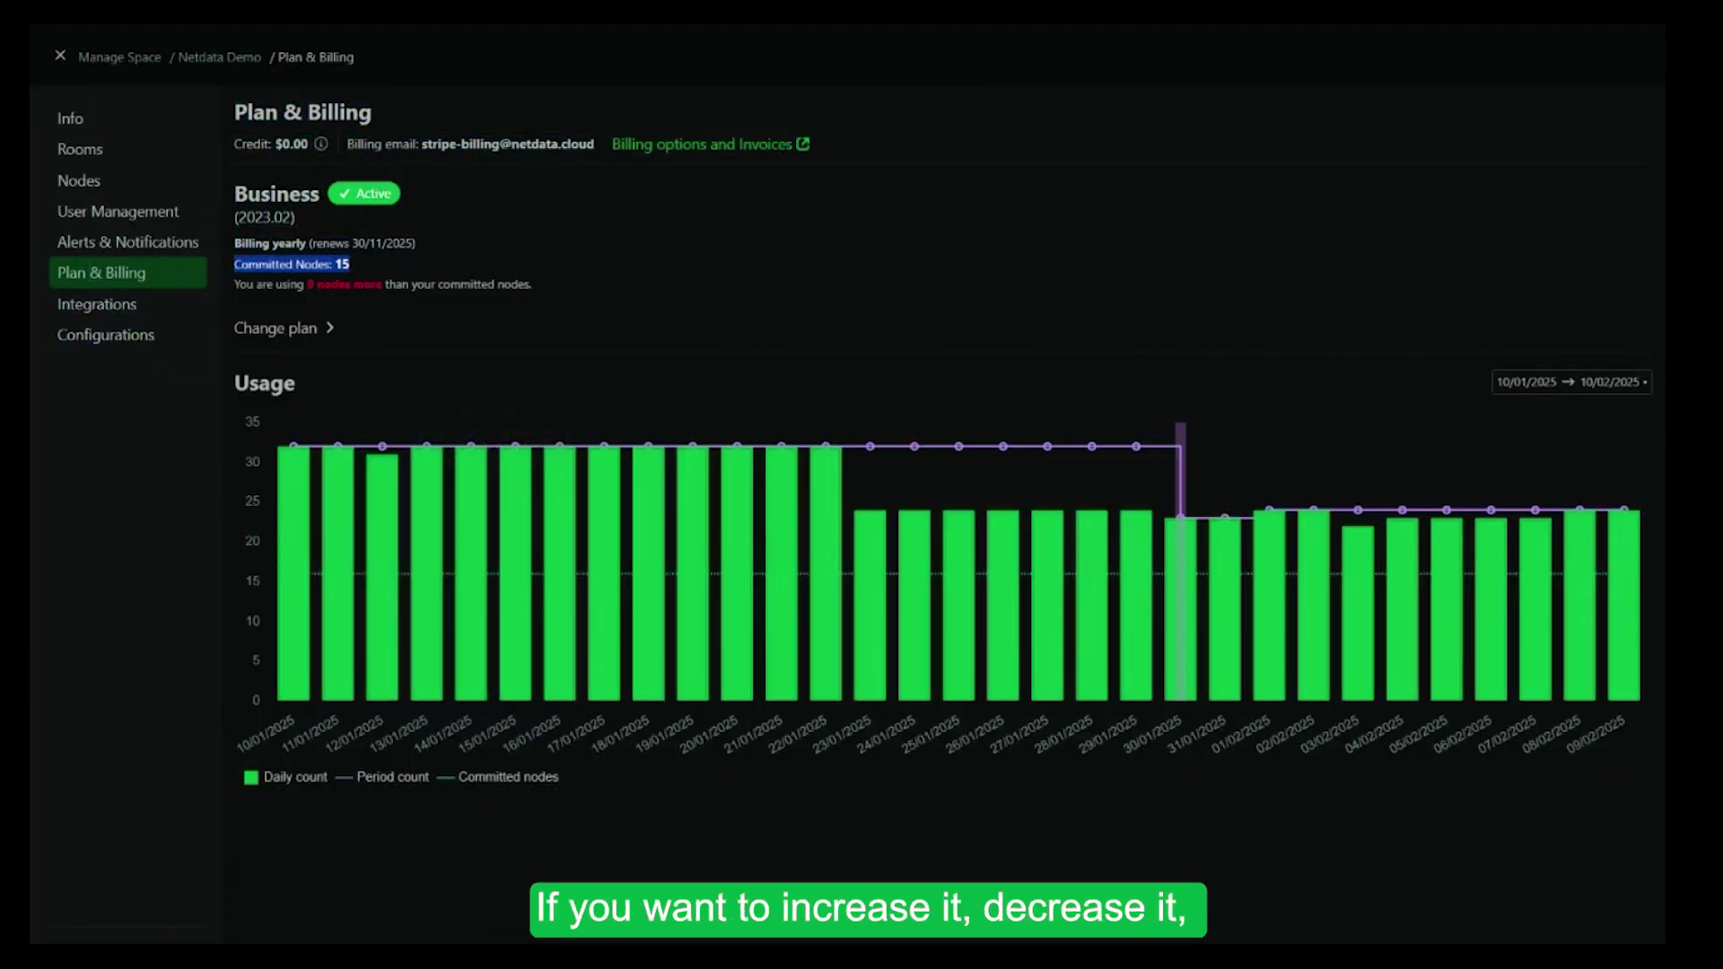
pyautogui.click(697, 267)
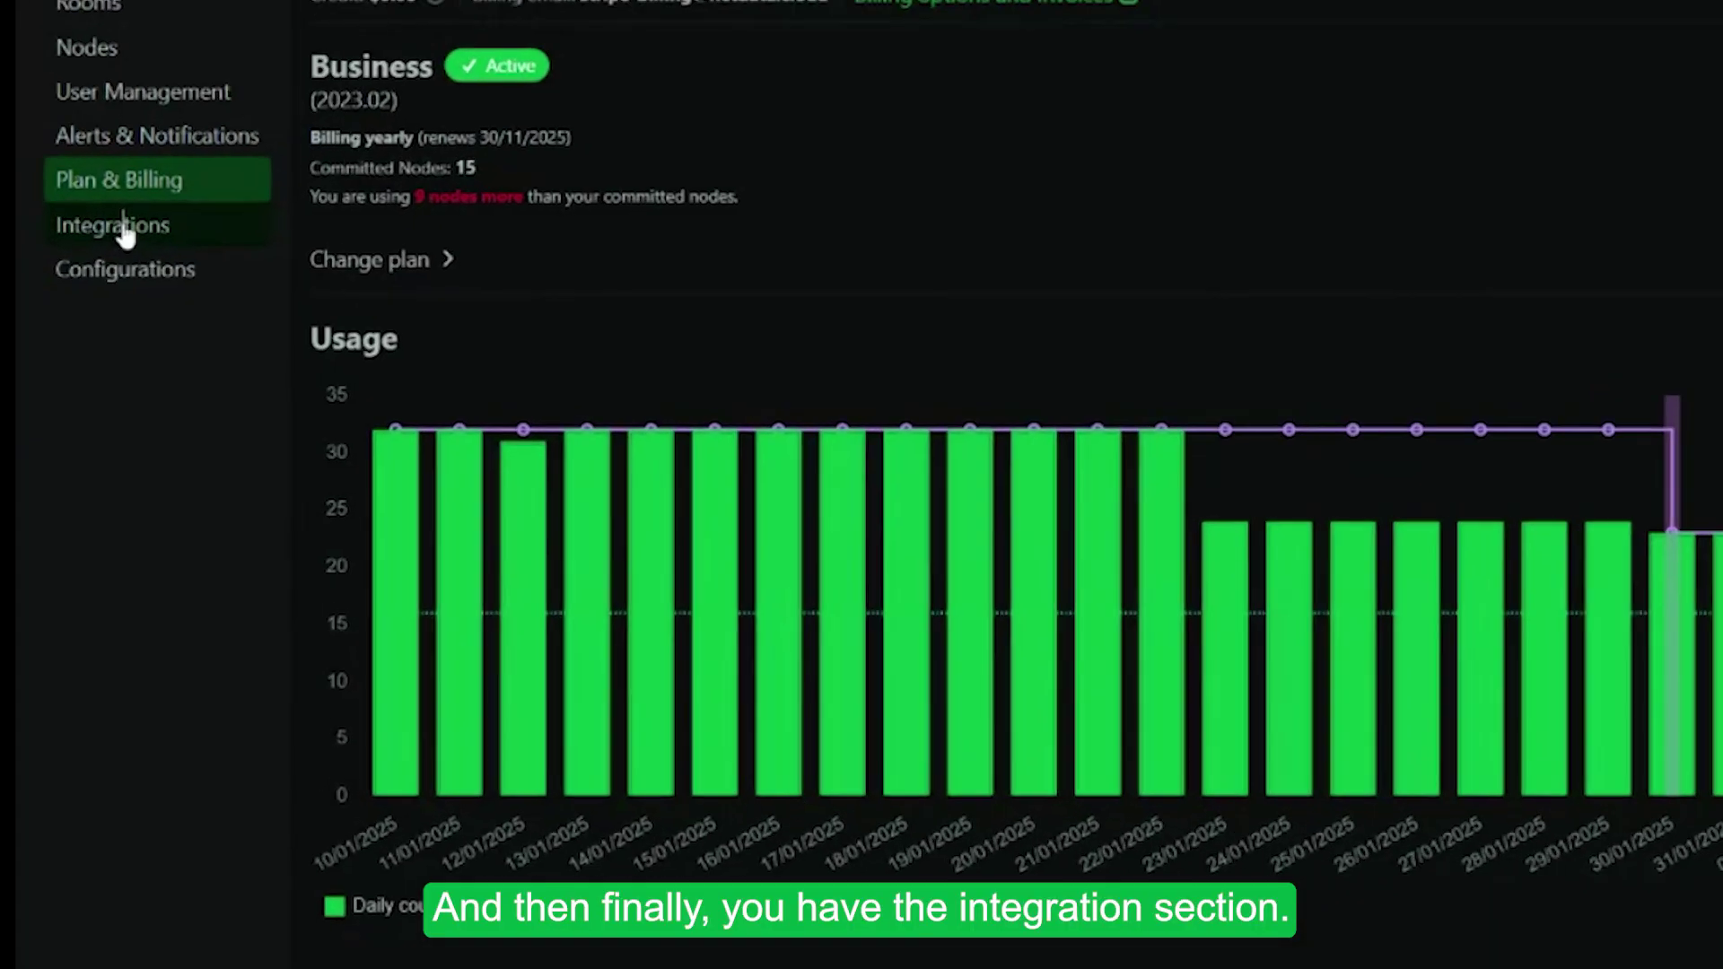
# Open the space's Integrations section and go through the operating systems on which Netdata can be deployed
pyautogui.click(120, 221)
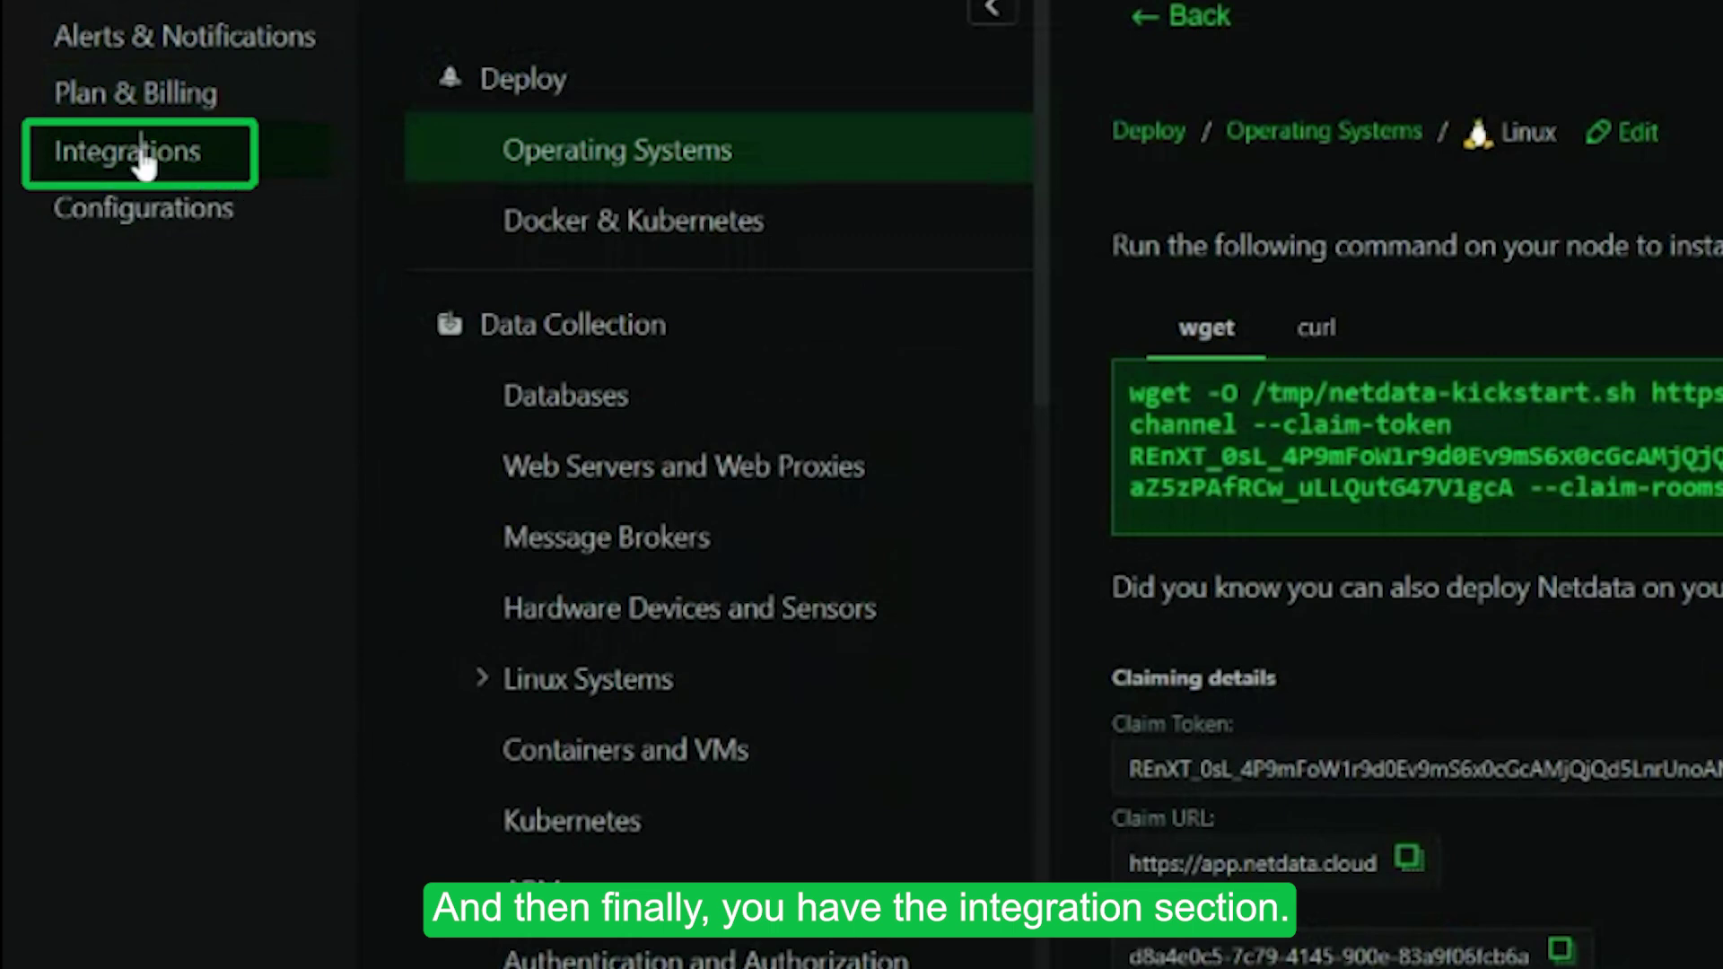
pyautogui.click(1149, 16)
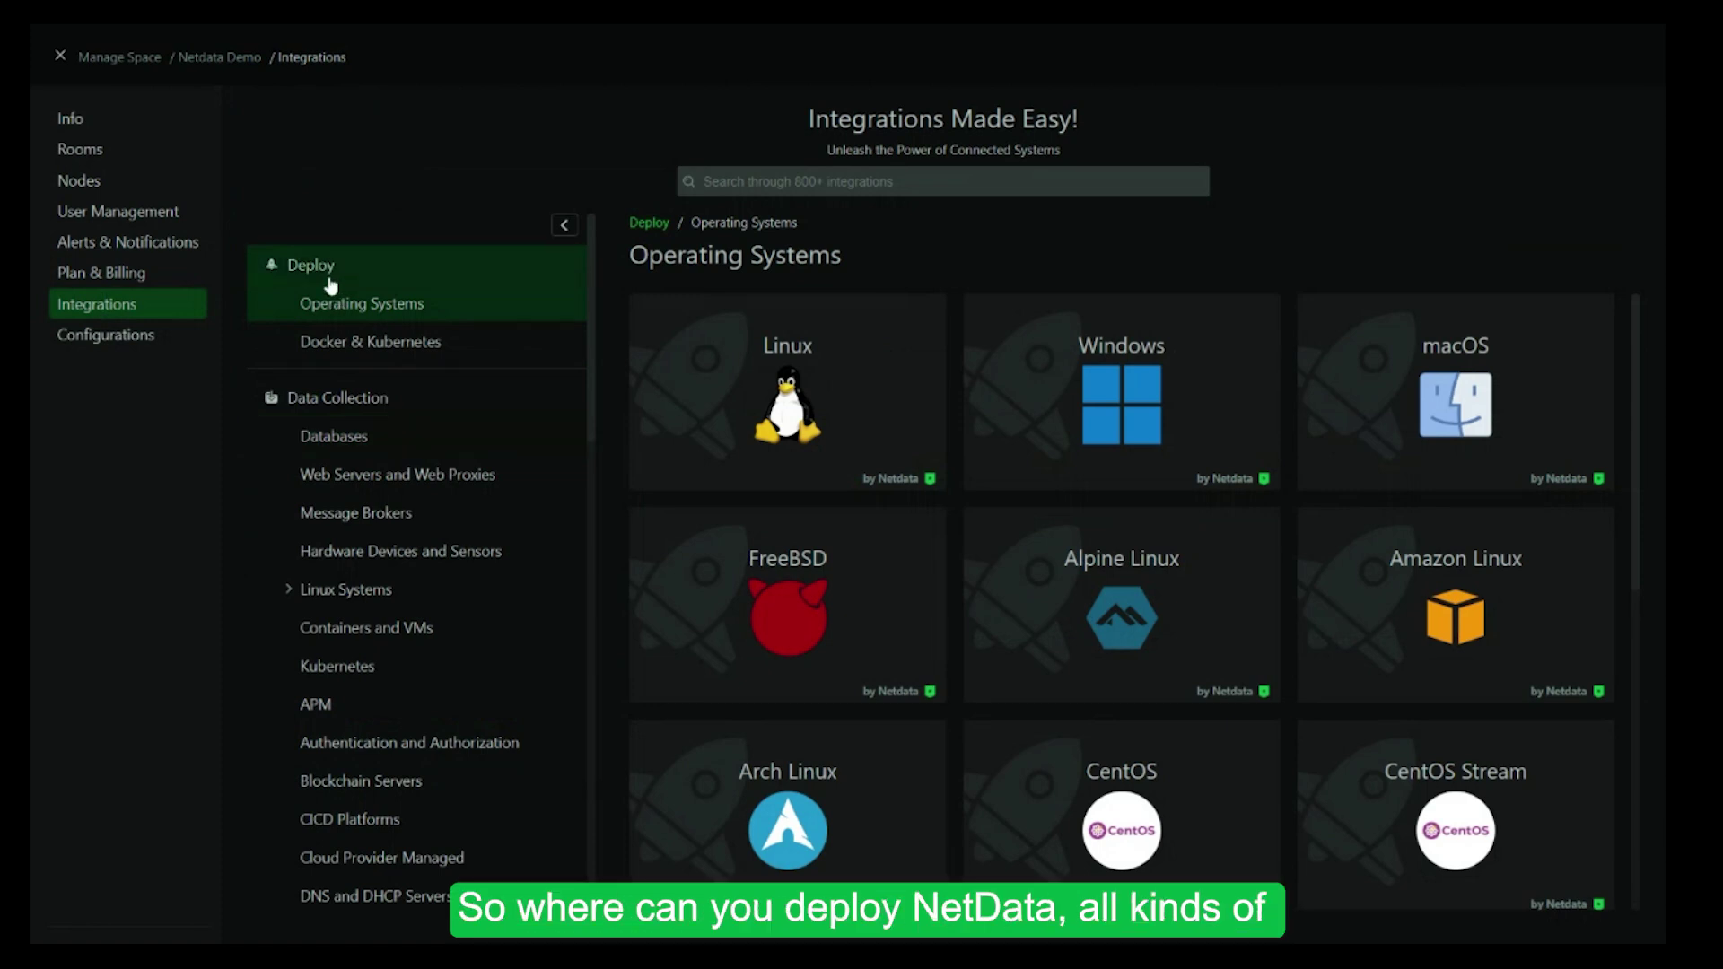
pyautogui.scroll(-1, 1342, 459)
pyautogui.scroll(-5, 1343, 459)
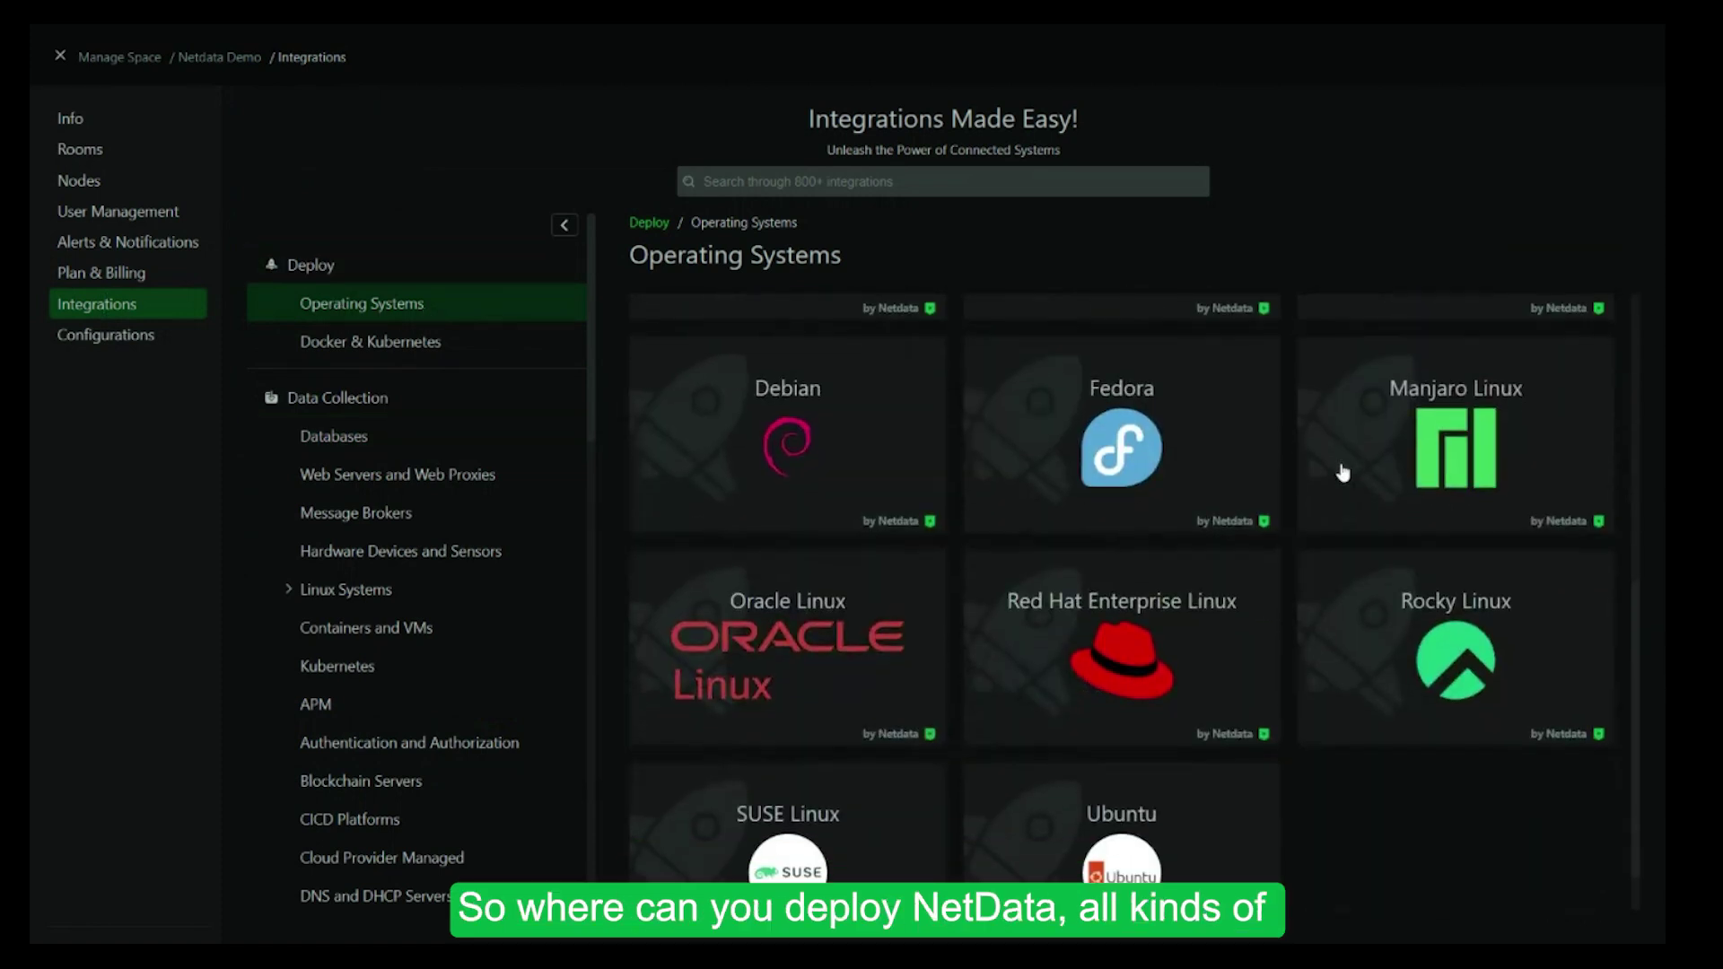
# Open the Kubernetes (Helm) deployment instructions and compare the Existing Cluster configuration with the Helm install command
pyautogui.click(351, 341)
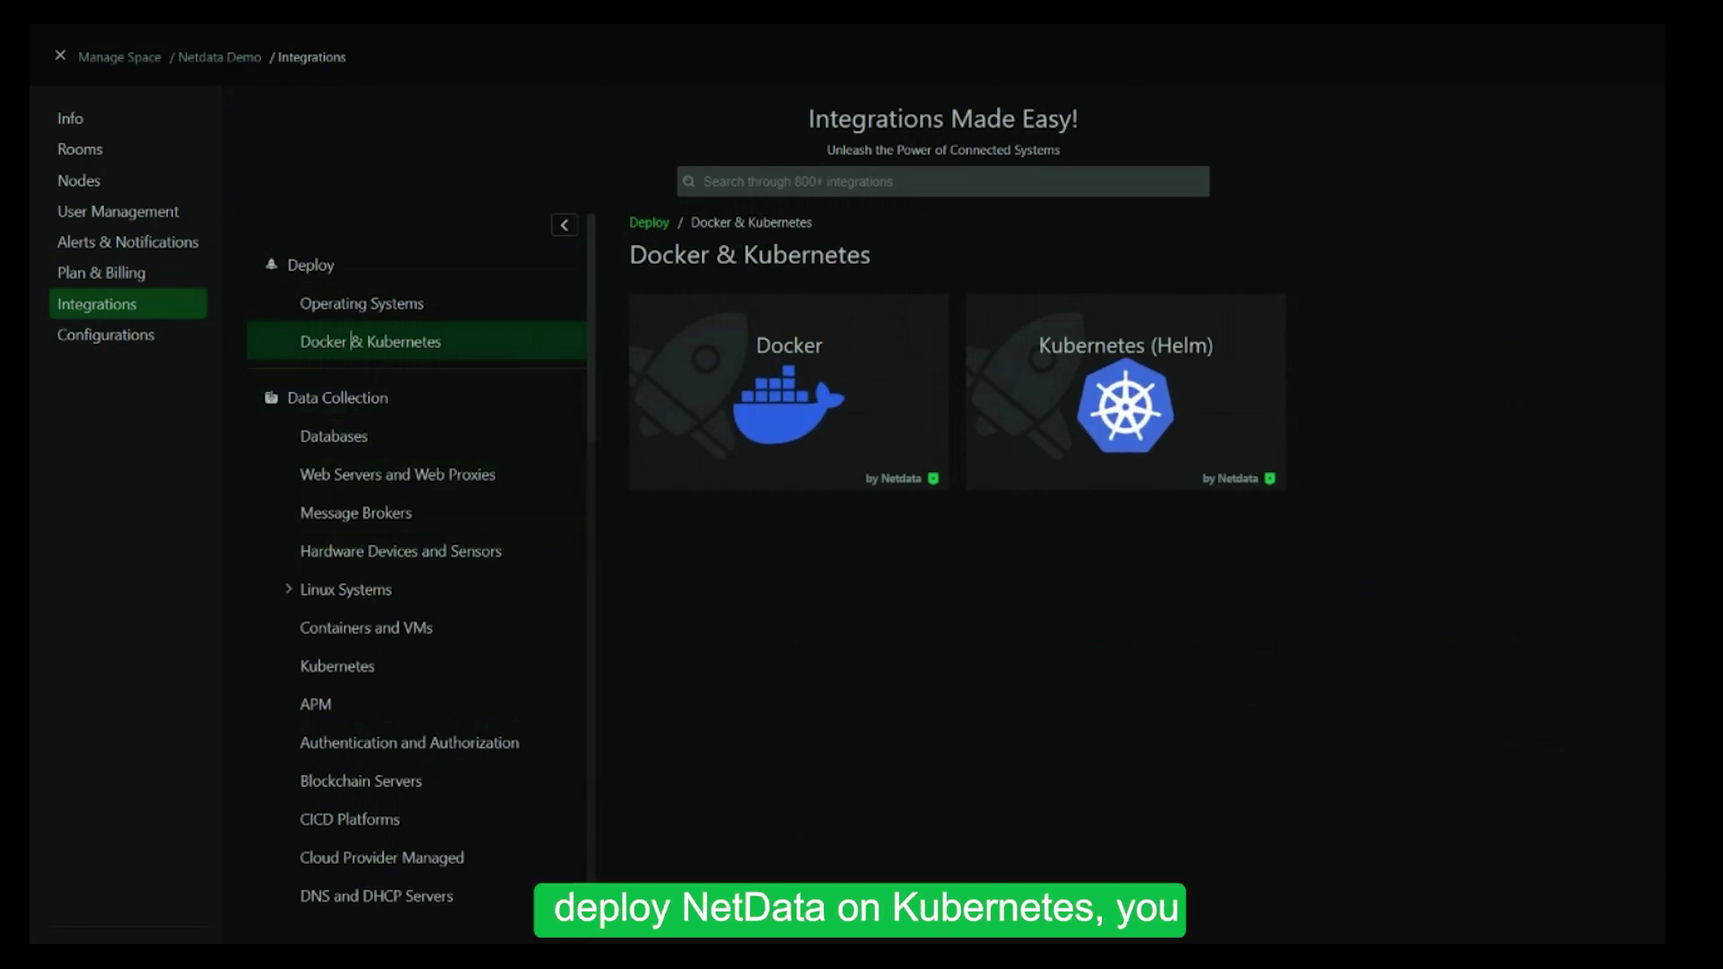
pyautogui.click(1073, 408)
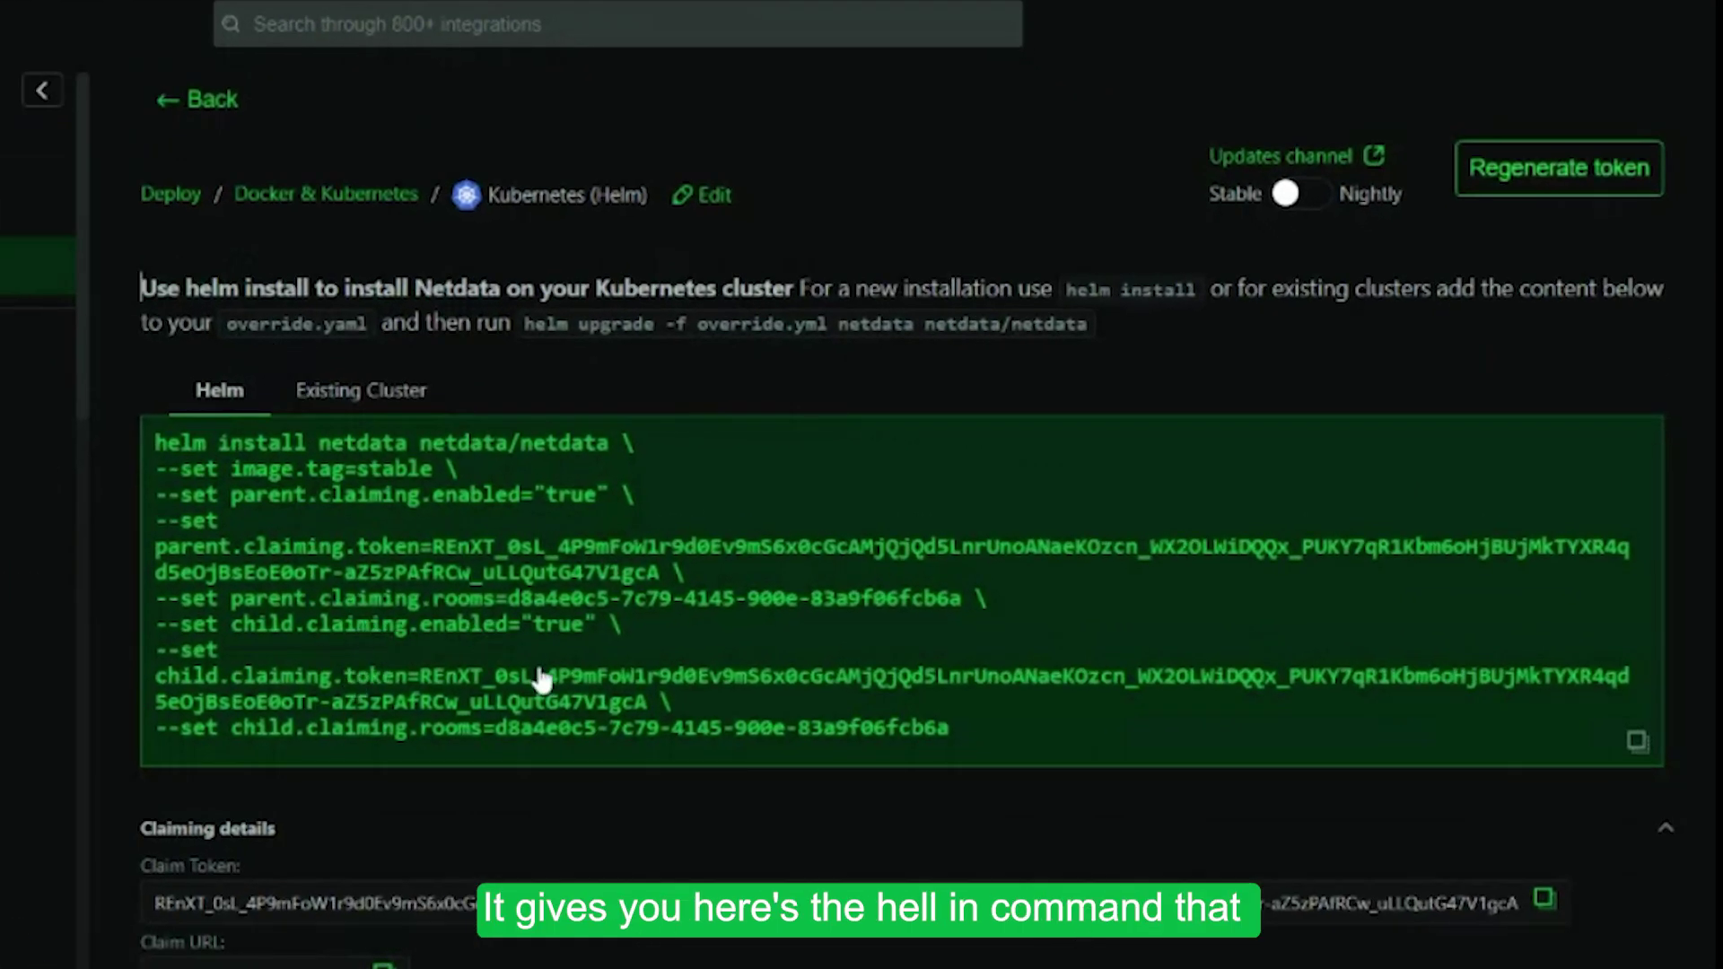
pyautogui.click(382, 392)
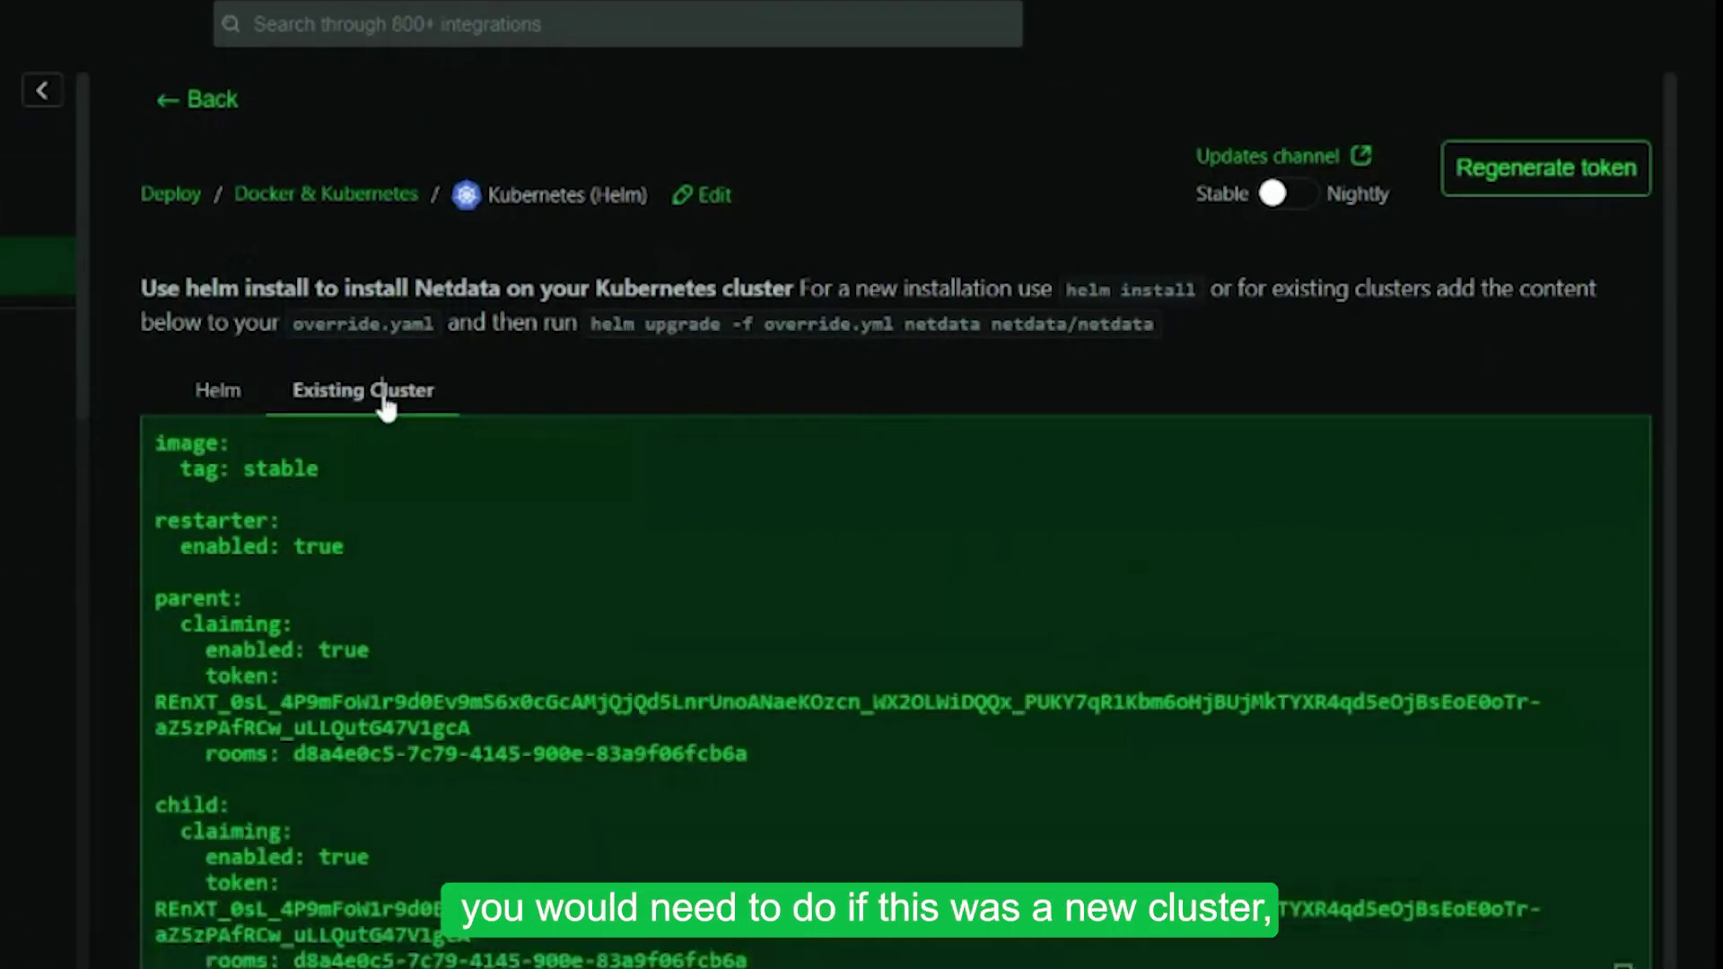
pyautogui.click(219, 390)
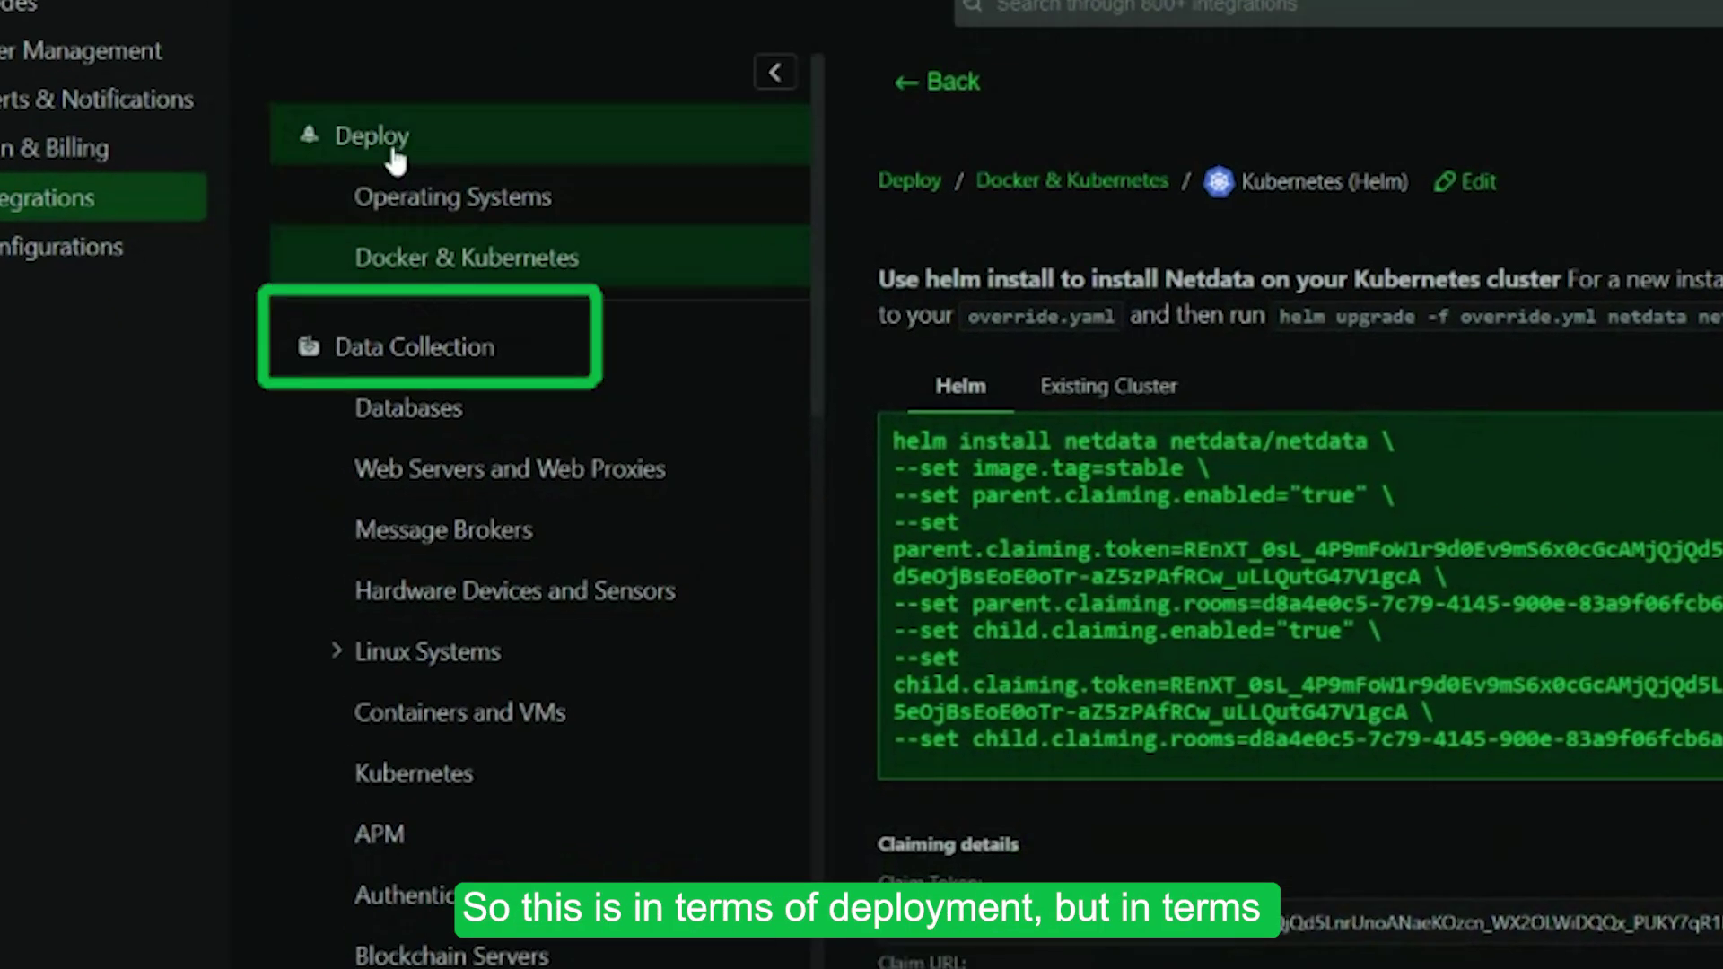
# Browse the Data Collection integrations, open the Apache integration and read its overview
pyautogui.click(439, 365)
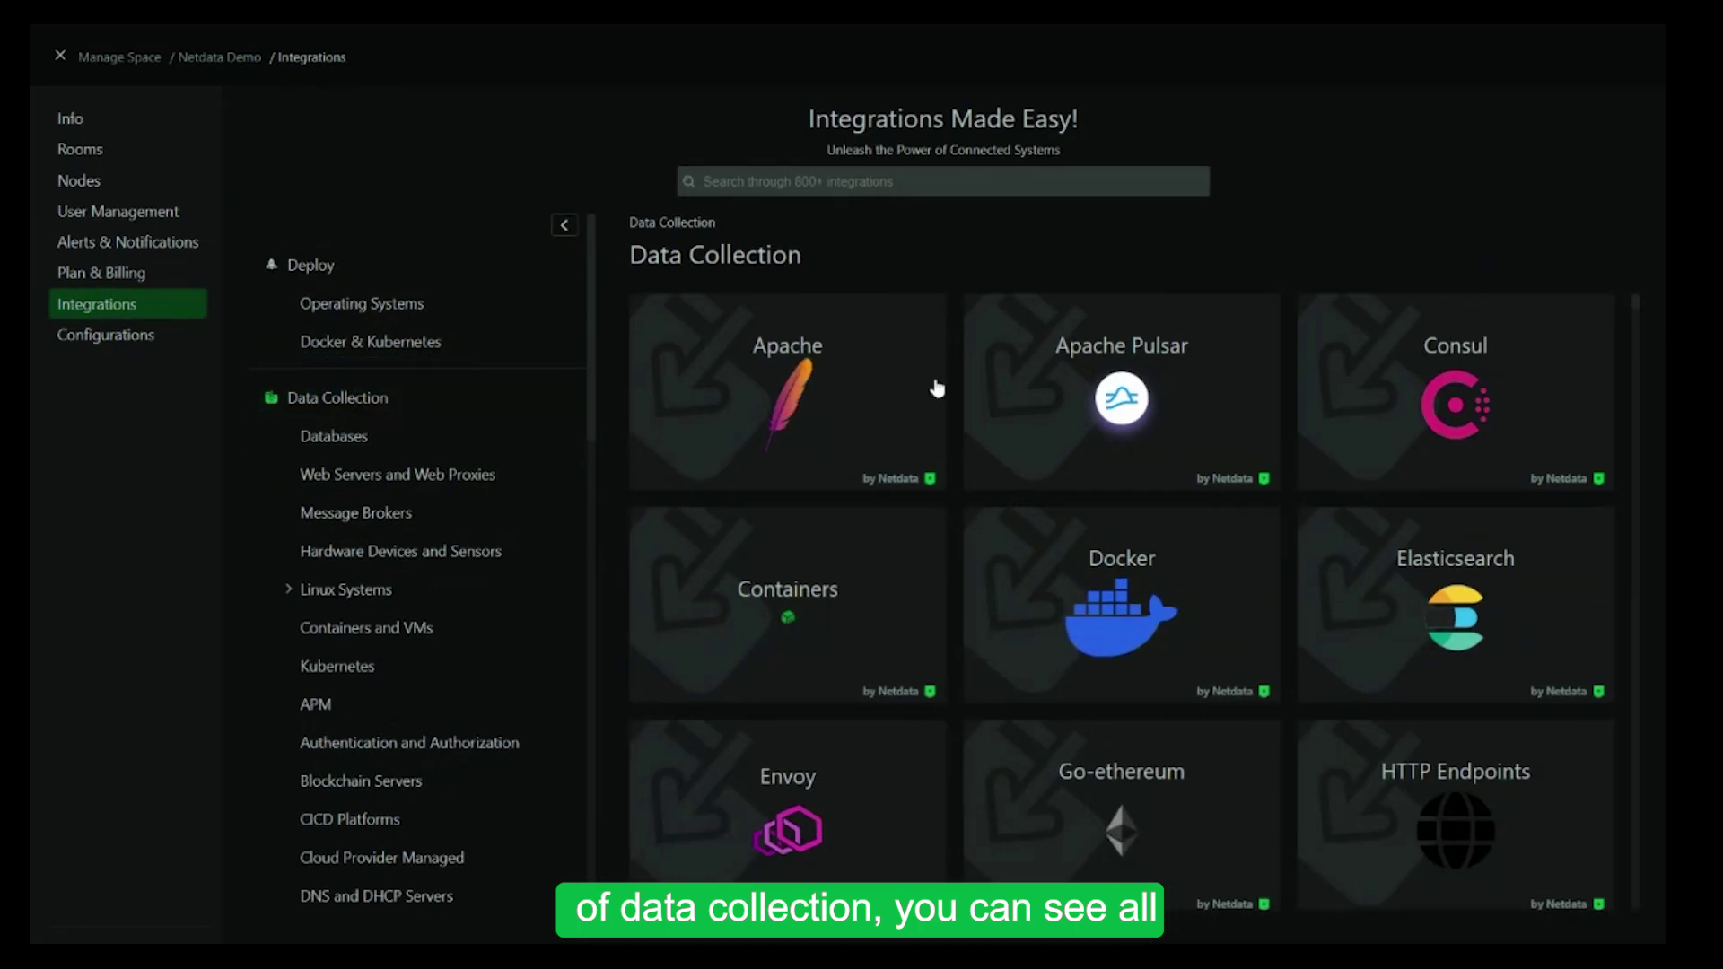
pyautogui.scroll(-4, 953, 341)
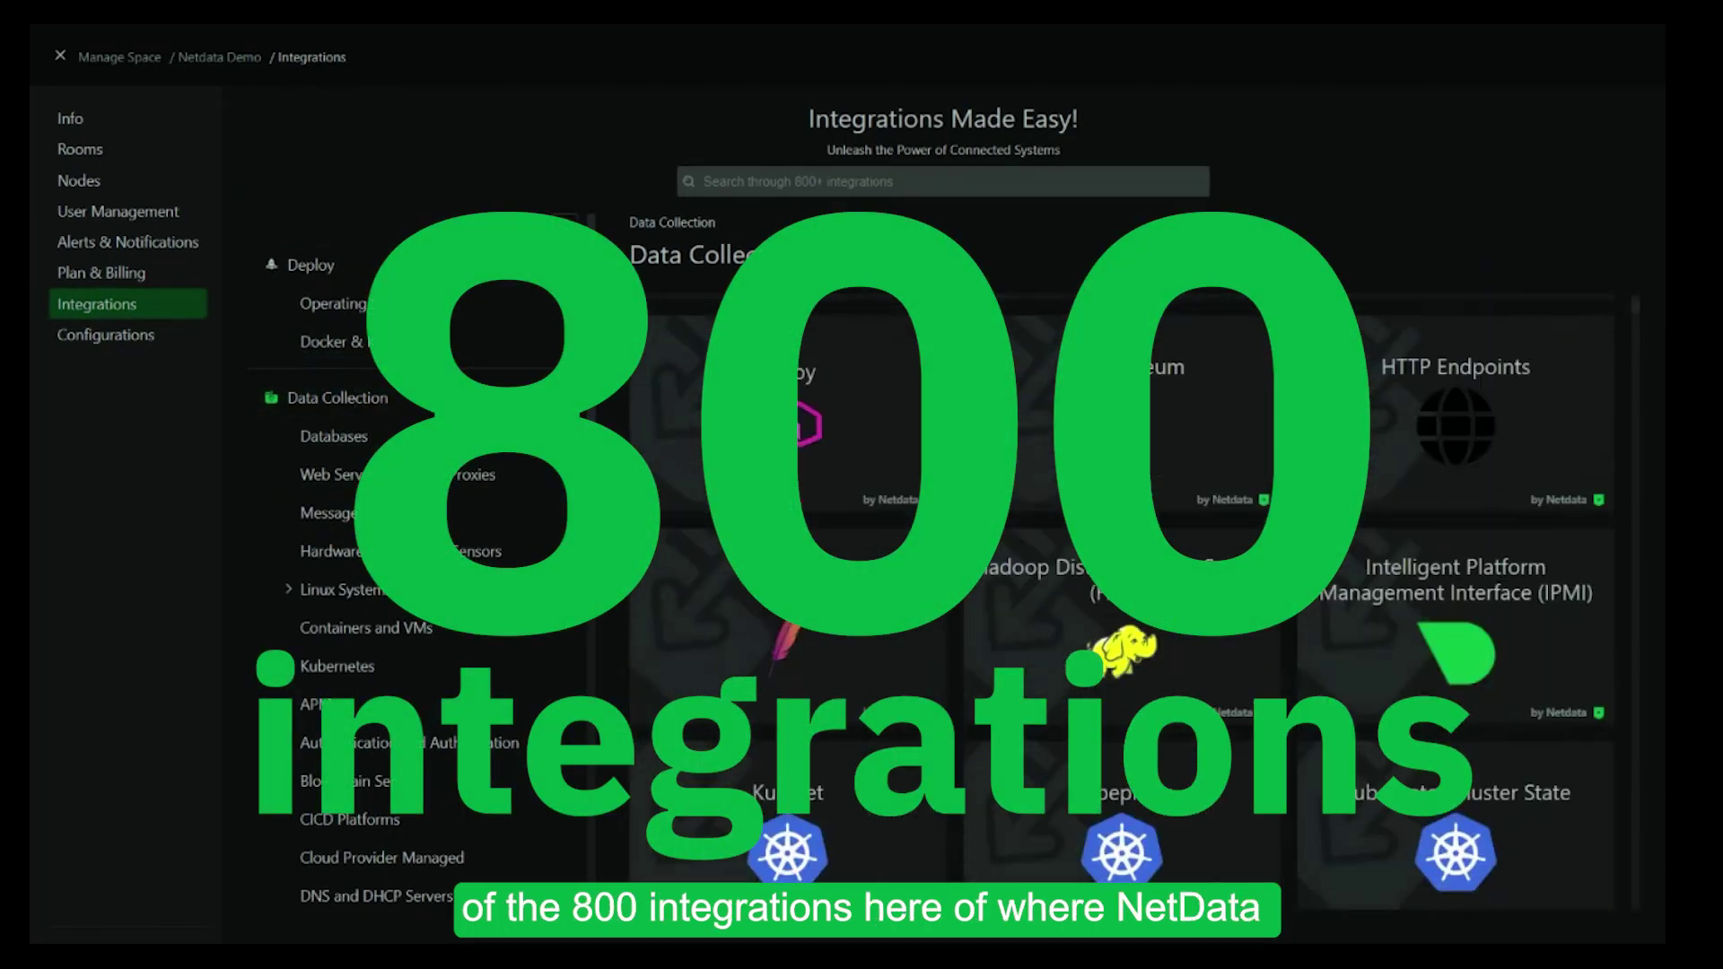
pyautogui.scroll(5, 953, 341)
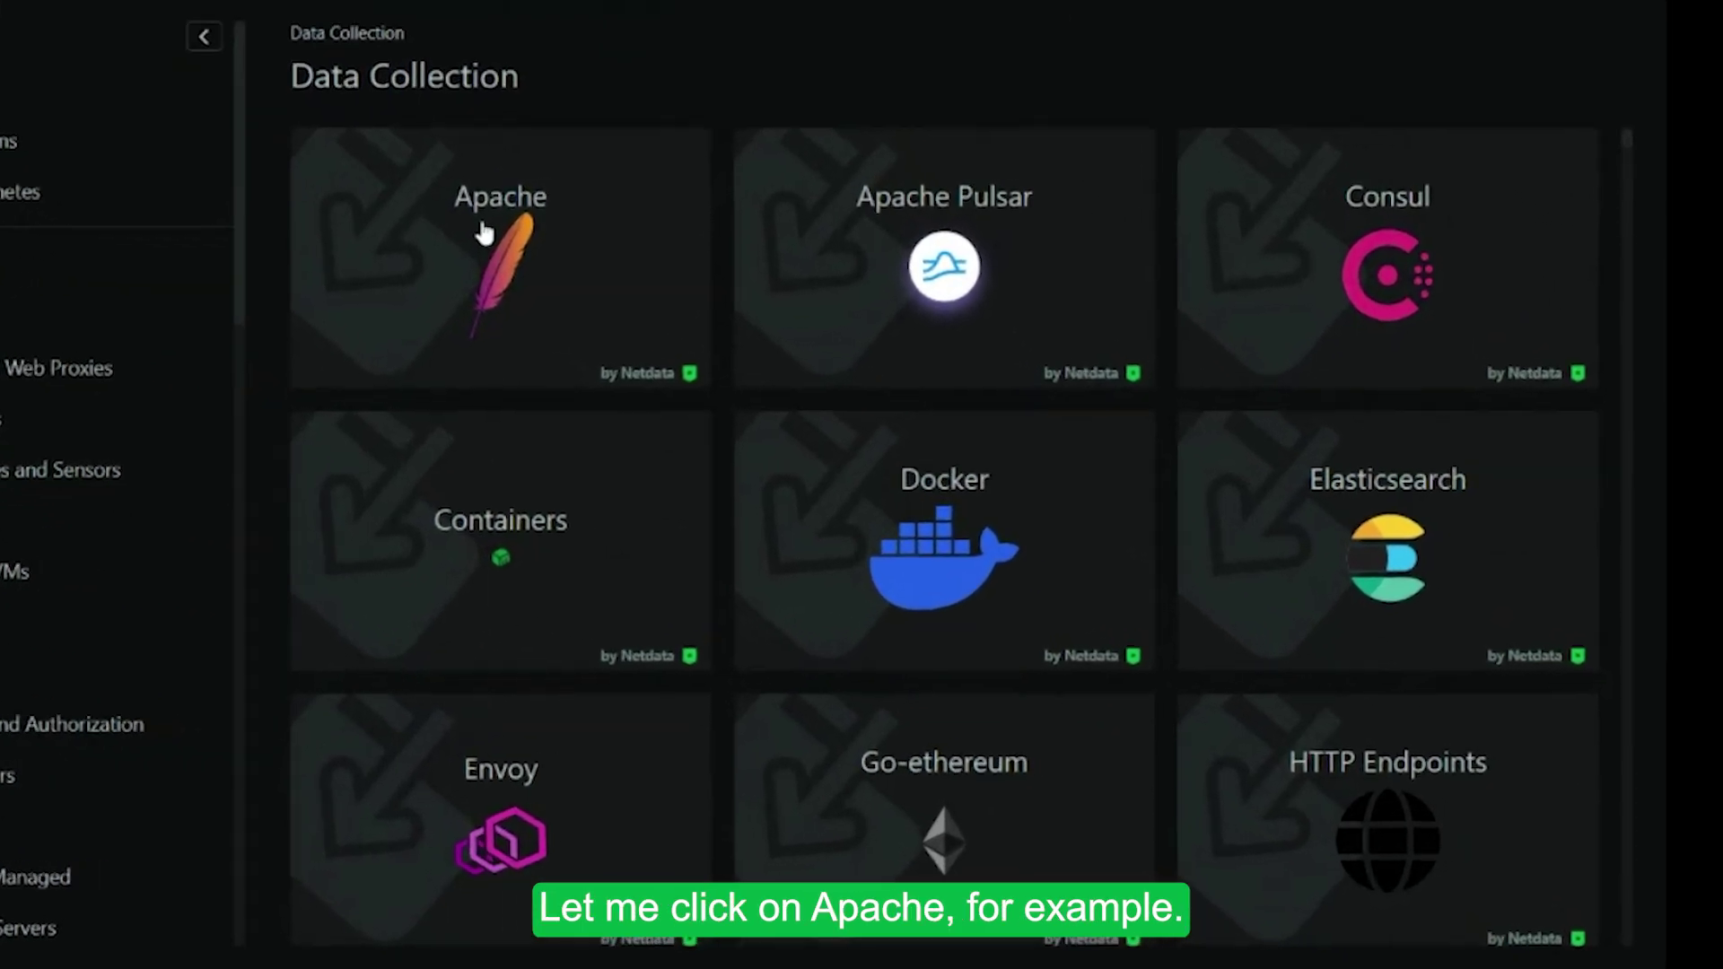
pyautogui.click(684, 330)
pyautogui.scroll(-2, 226, 261)
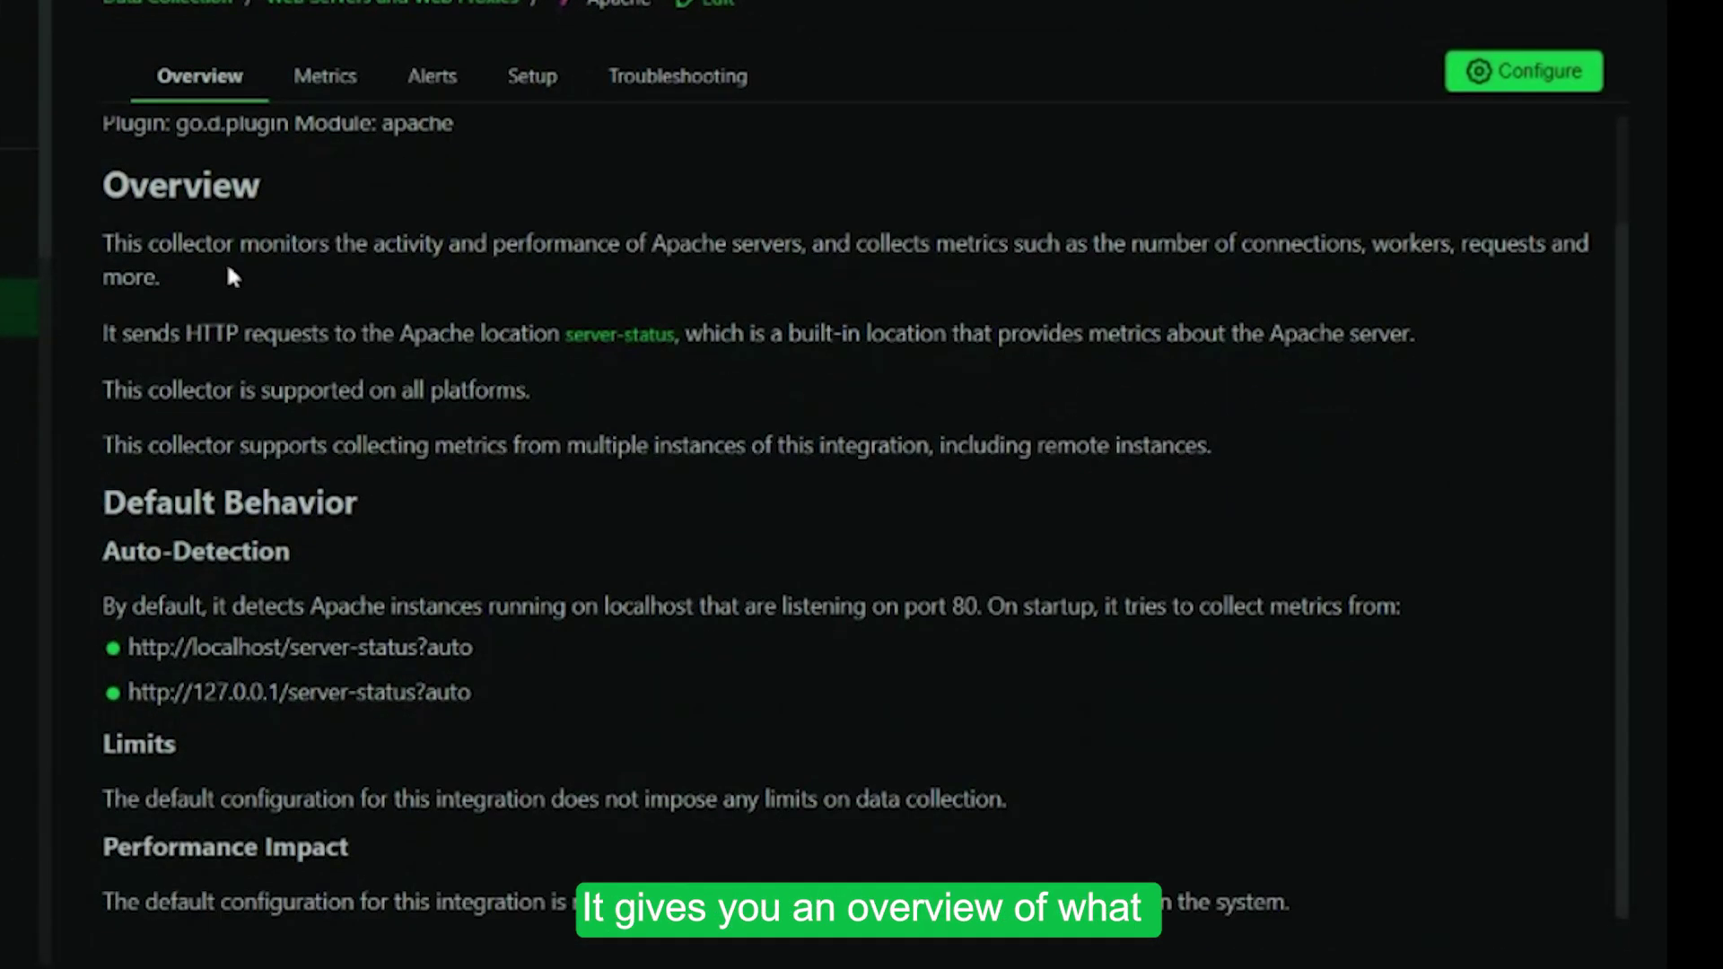
pyautogui.scroll(2, 249, 293)
# Review the Apache integration's metrics with their dimensions and units, and check its preconfigured alerts
pyautogui.click(308, 99)
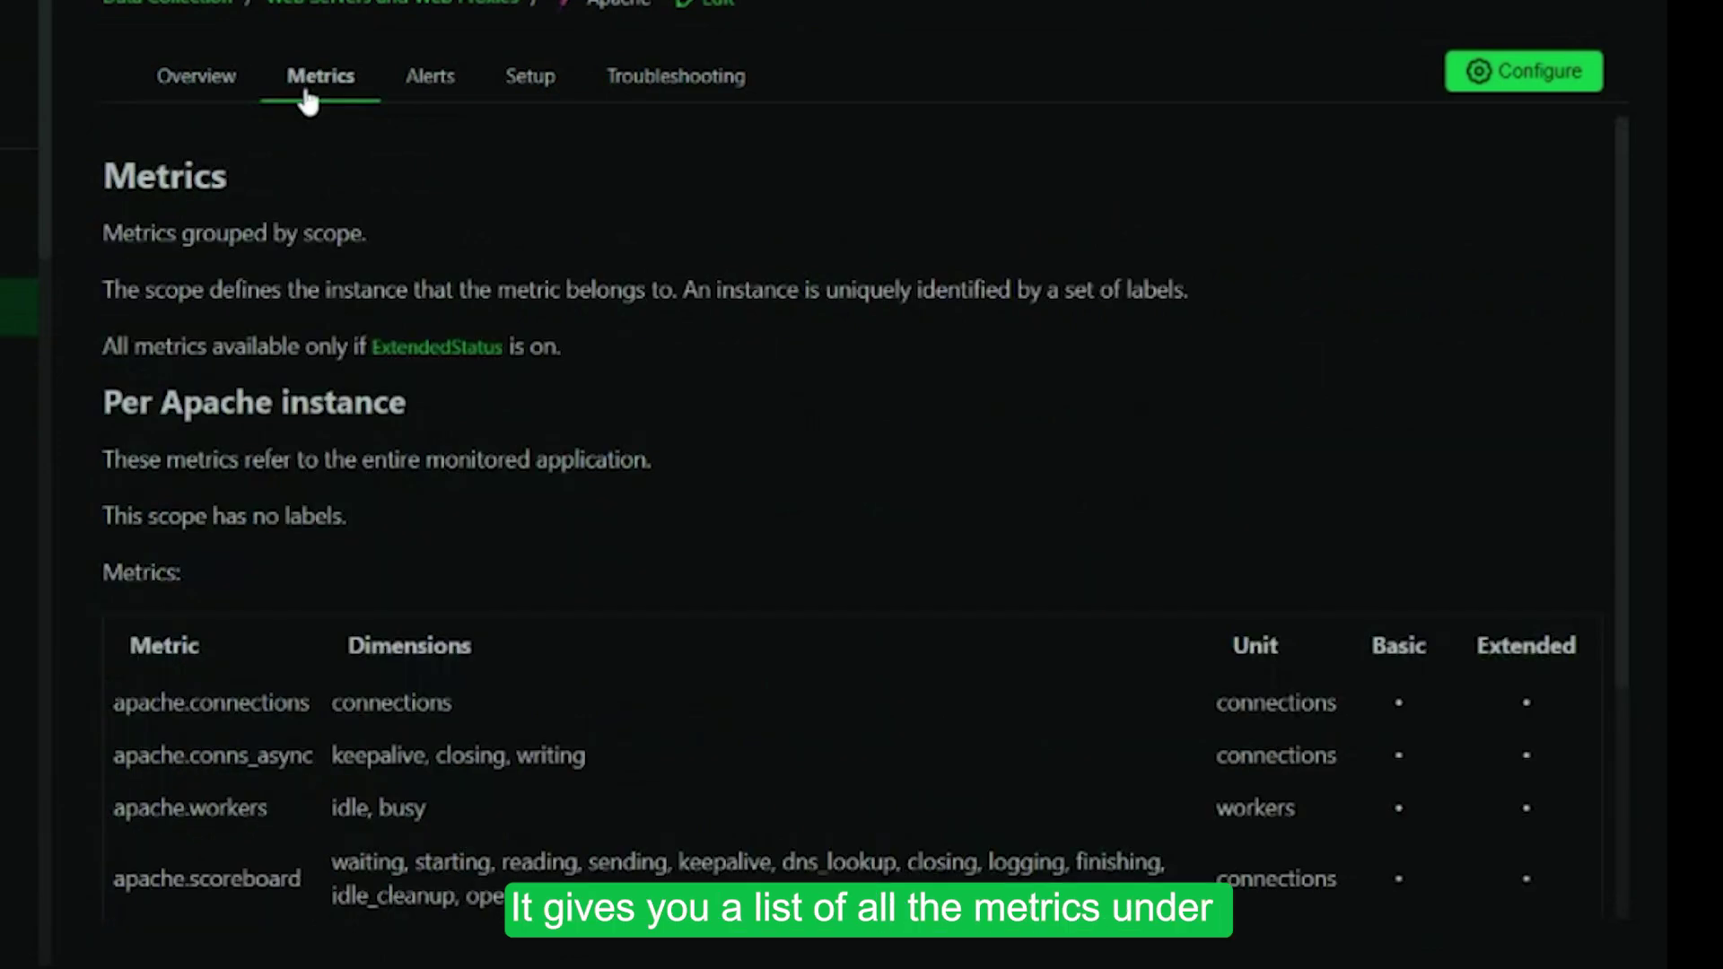
pyautogui.scroll(-2, 306, 75)
pyautogui.scroll(2, 339, 354)
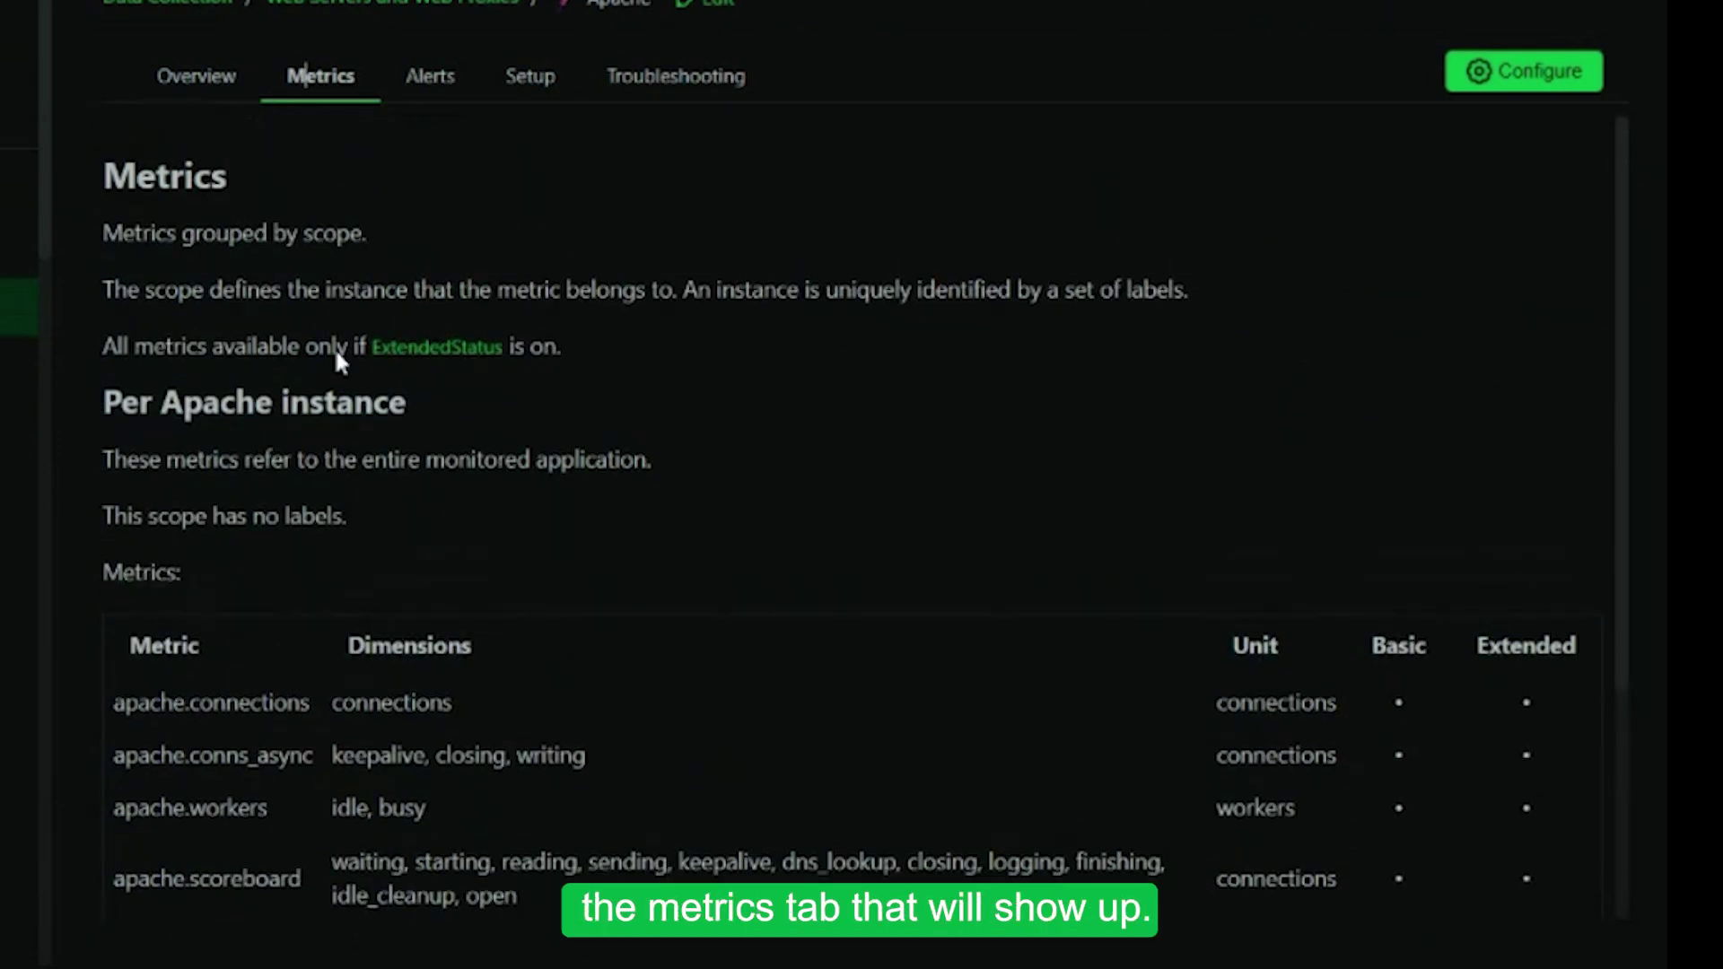
pyautogui.scroll(-5, 339, 395)
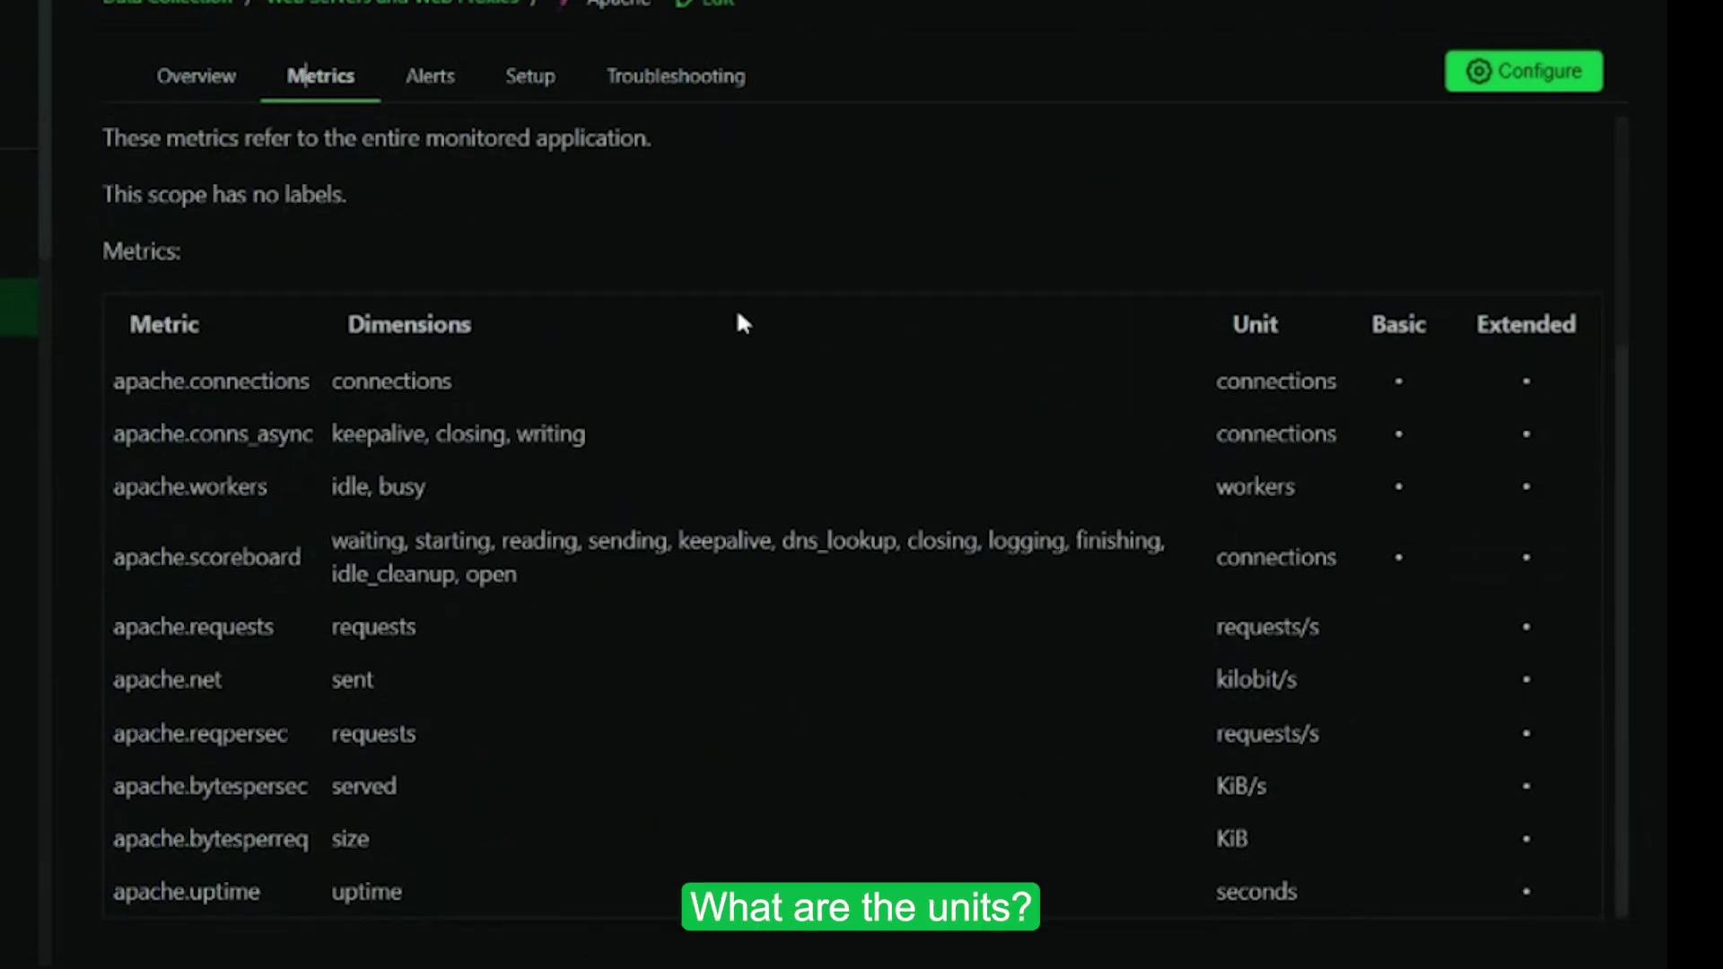
pyautogui.scroll(1, 358, 351)
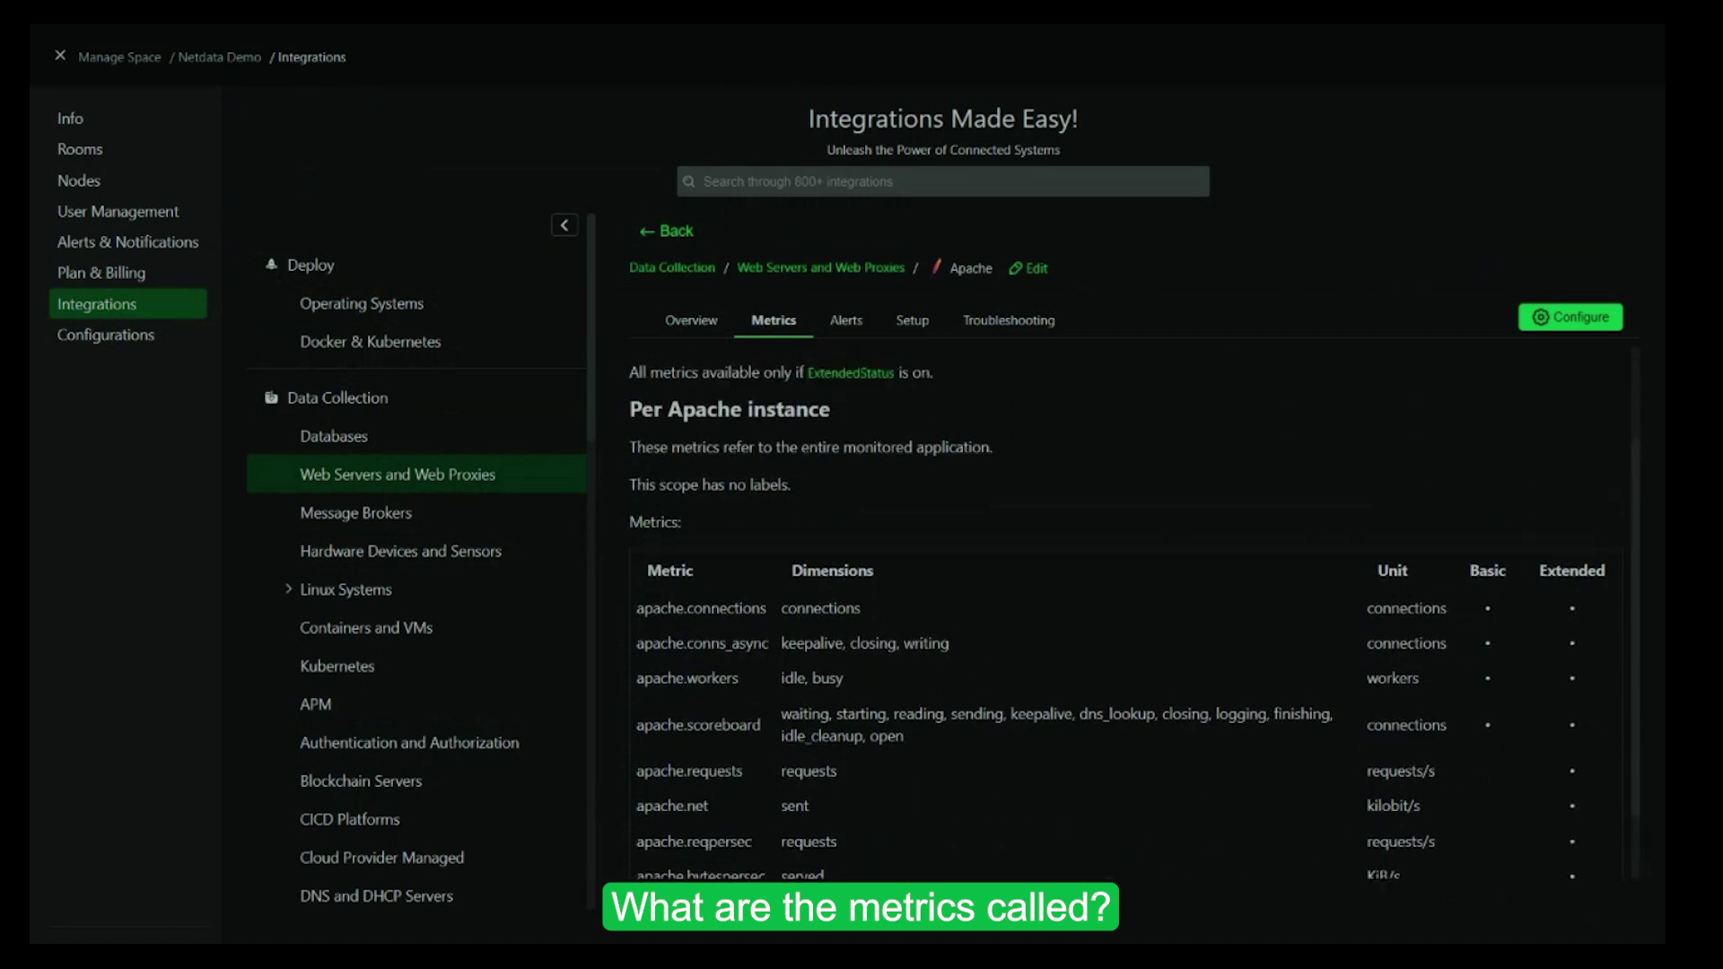
pyautogui.scroll(1, 754, 658)
pyautogui.click(844, 321)
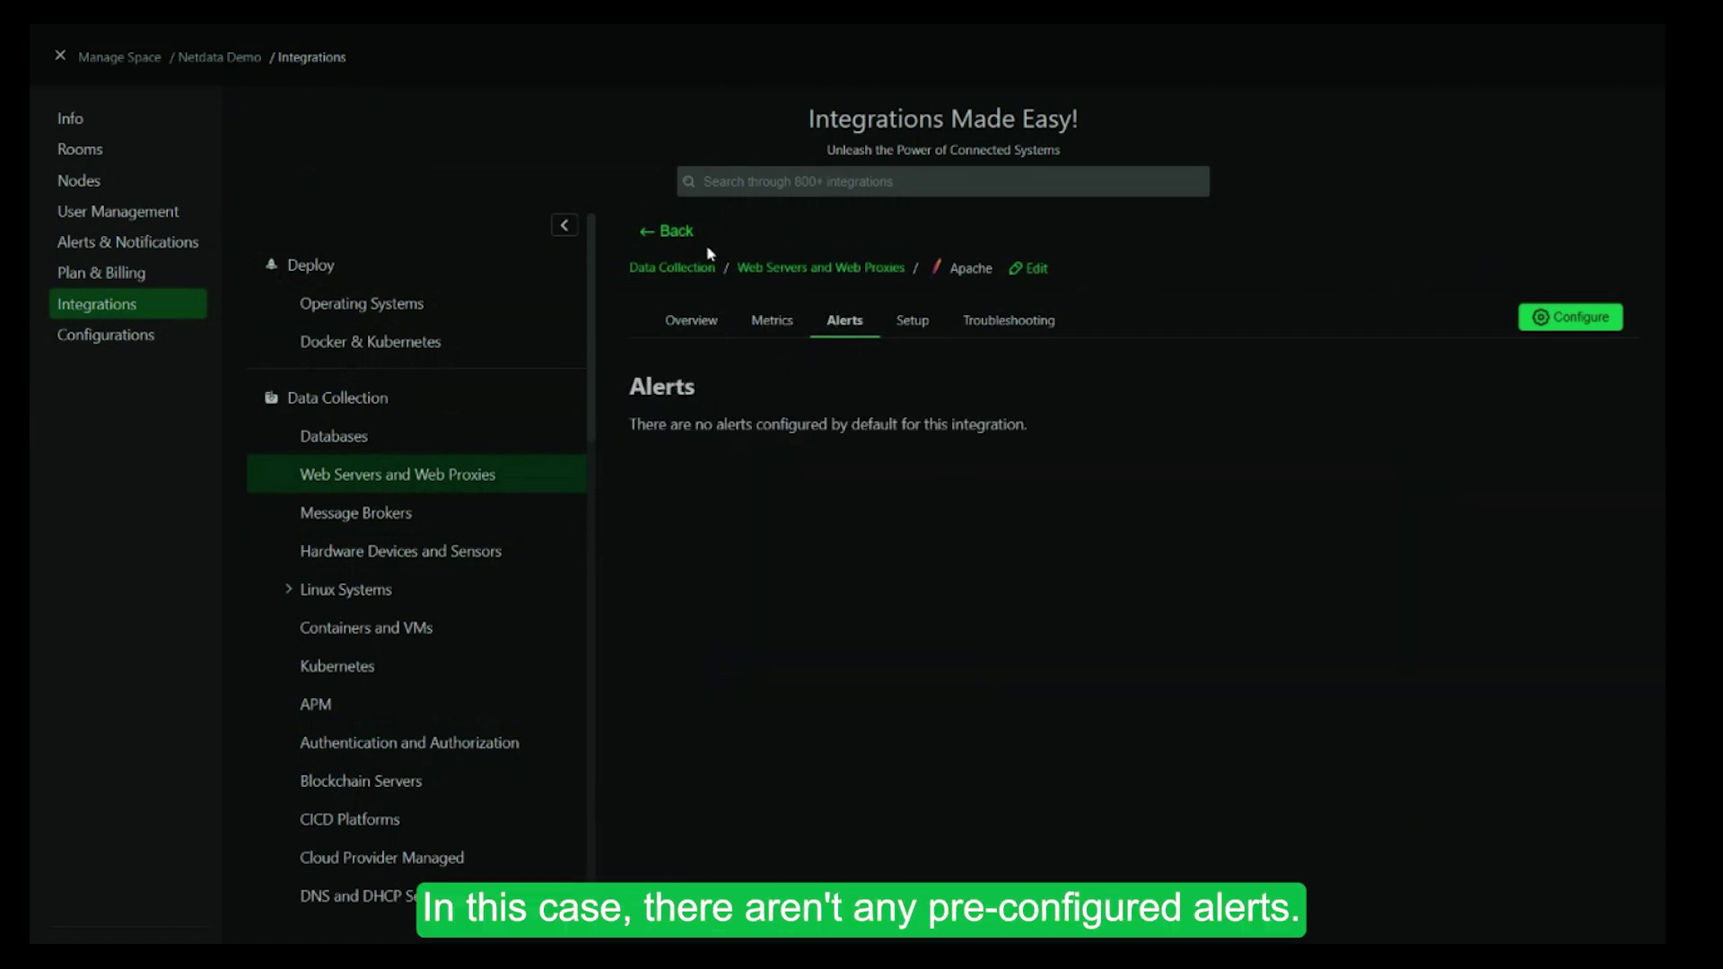
# Leave the Apache integration, search the integrations for PostgreSQL and open the alerts of its database data collection integration
pyautogui.click(651, 235)
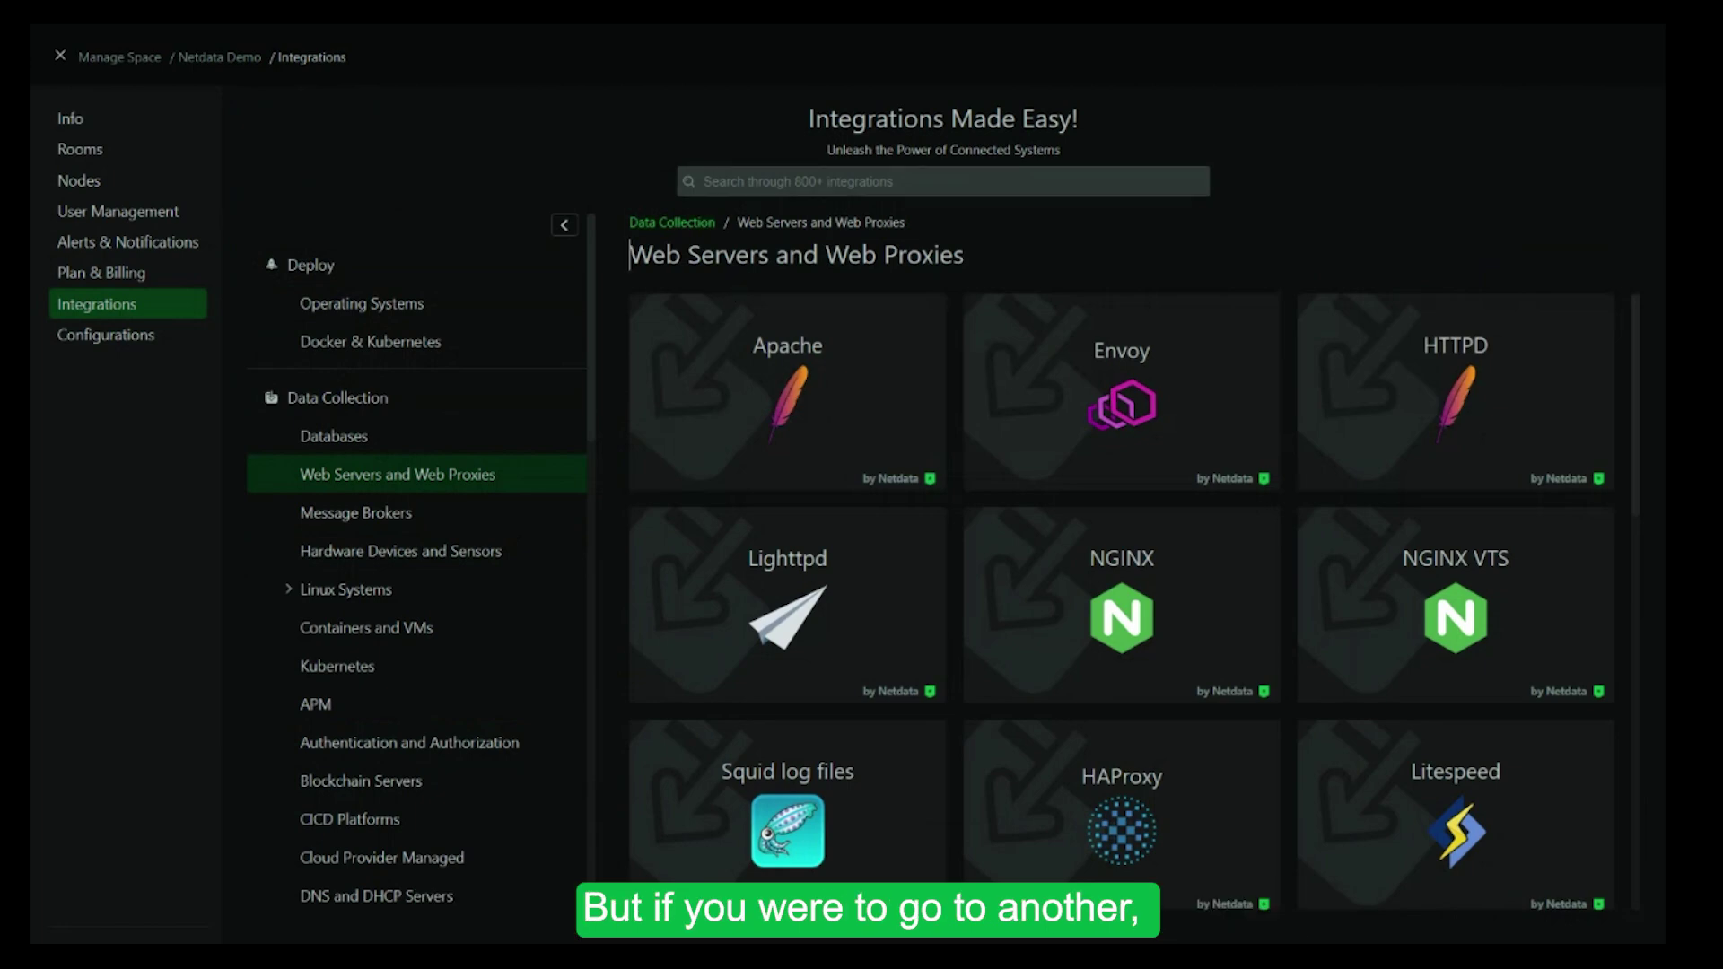
pyautogui.write('postgre')
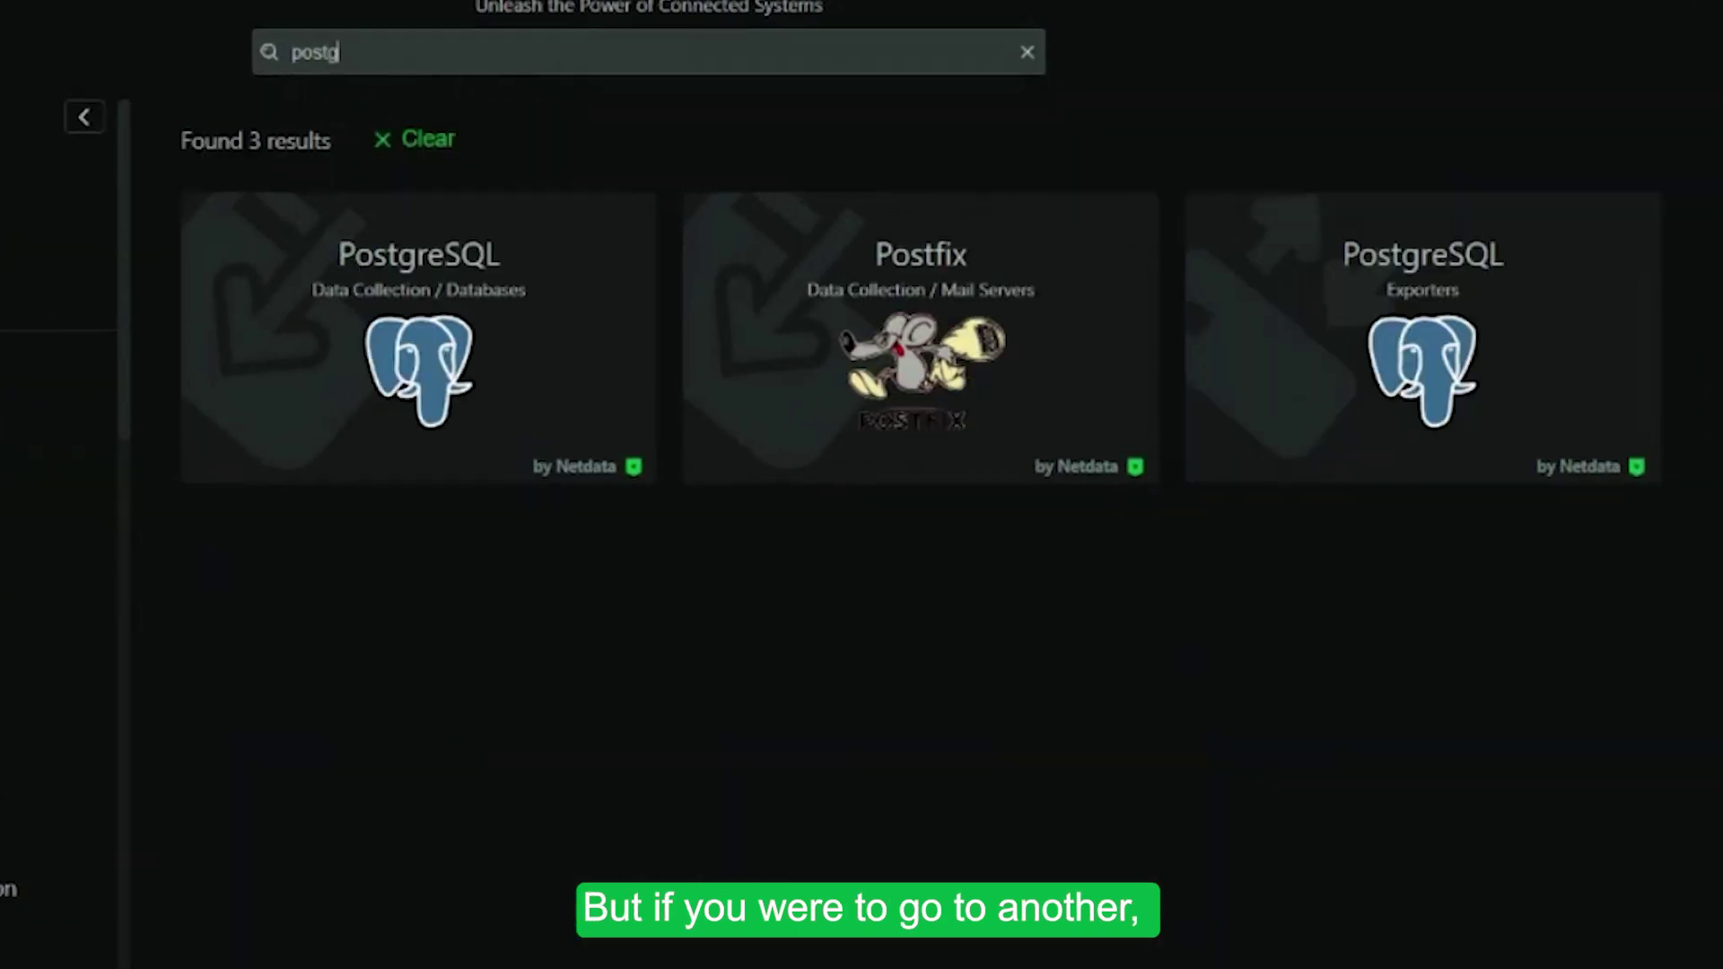
pyautogui.click(446, 285)
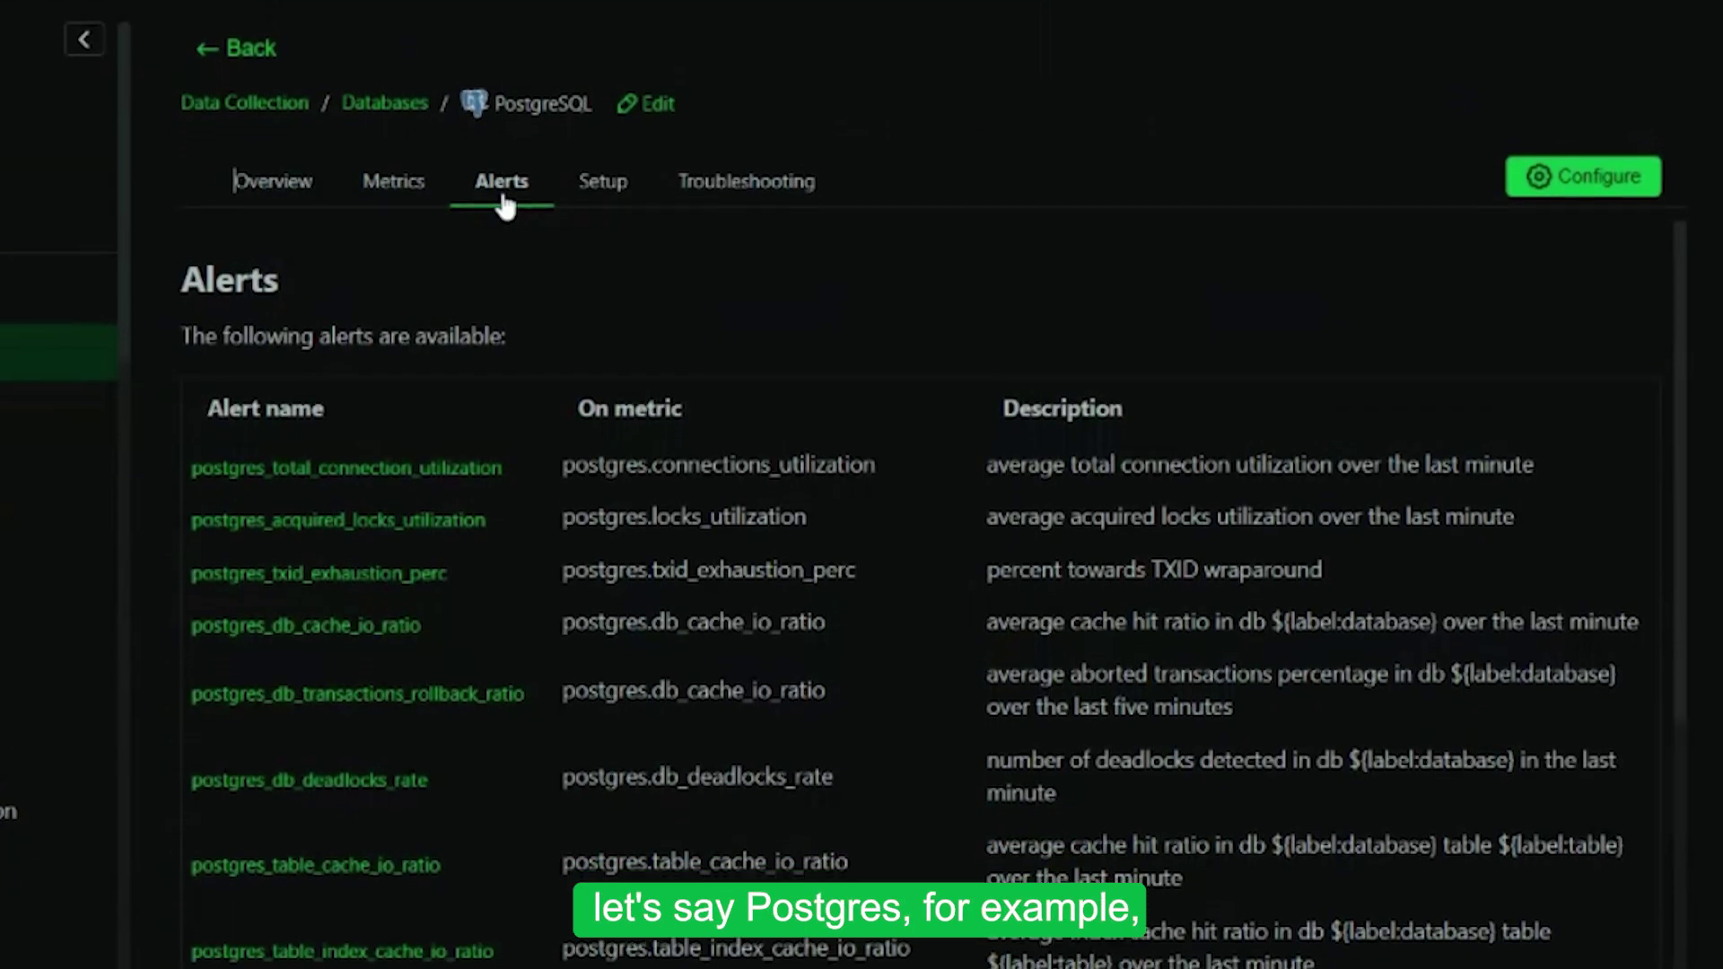
# Go through the available PostgreSQL alerts and highlight the descriptions for average total connection utilization and percent towards TXID wraparound
pyautogui.scroll(-5, 412, 450)
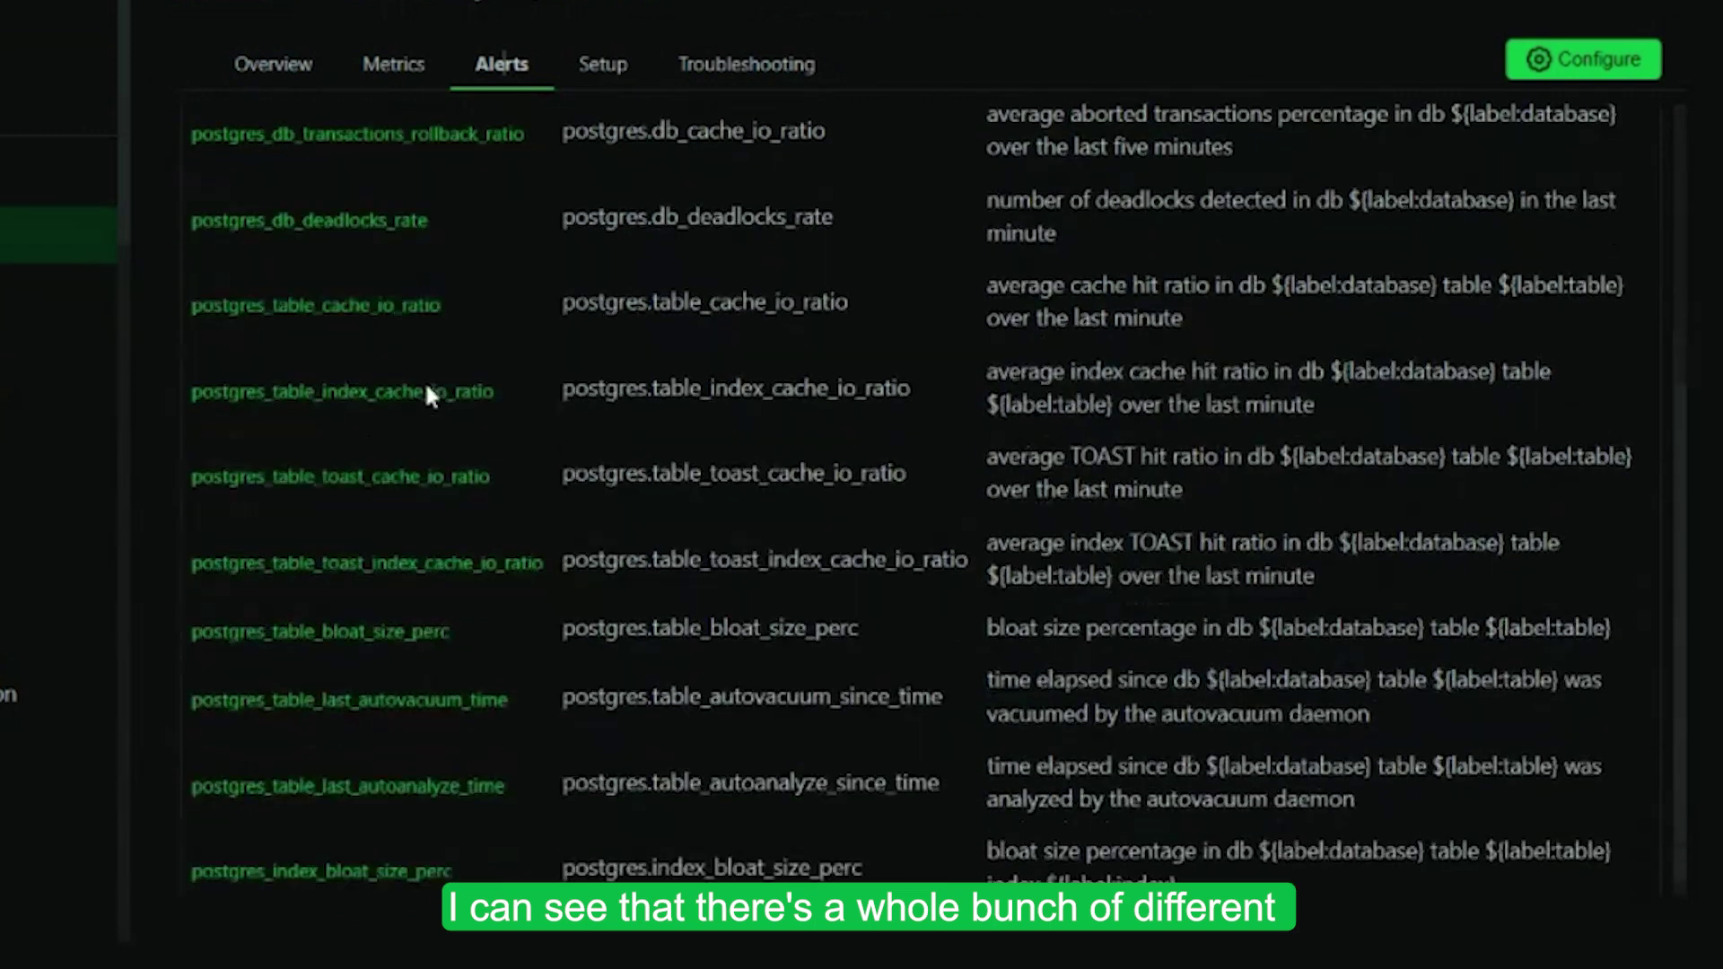
pyautogui.scroll(2, 449, 440)
pyautogui.scroll(3, 462, 370)
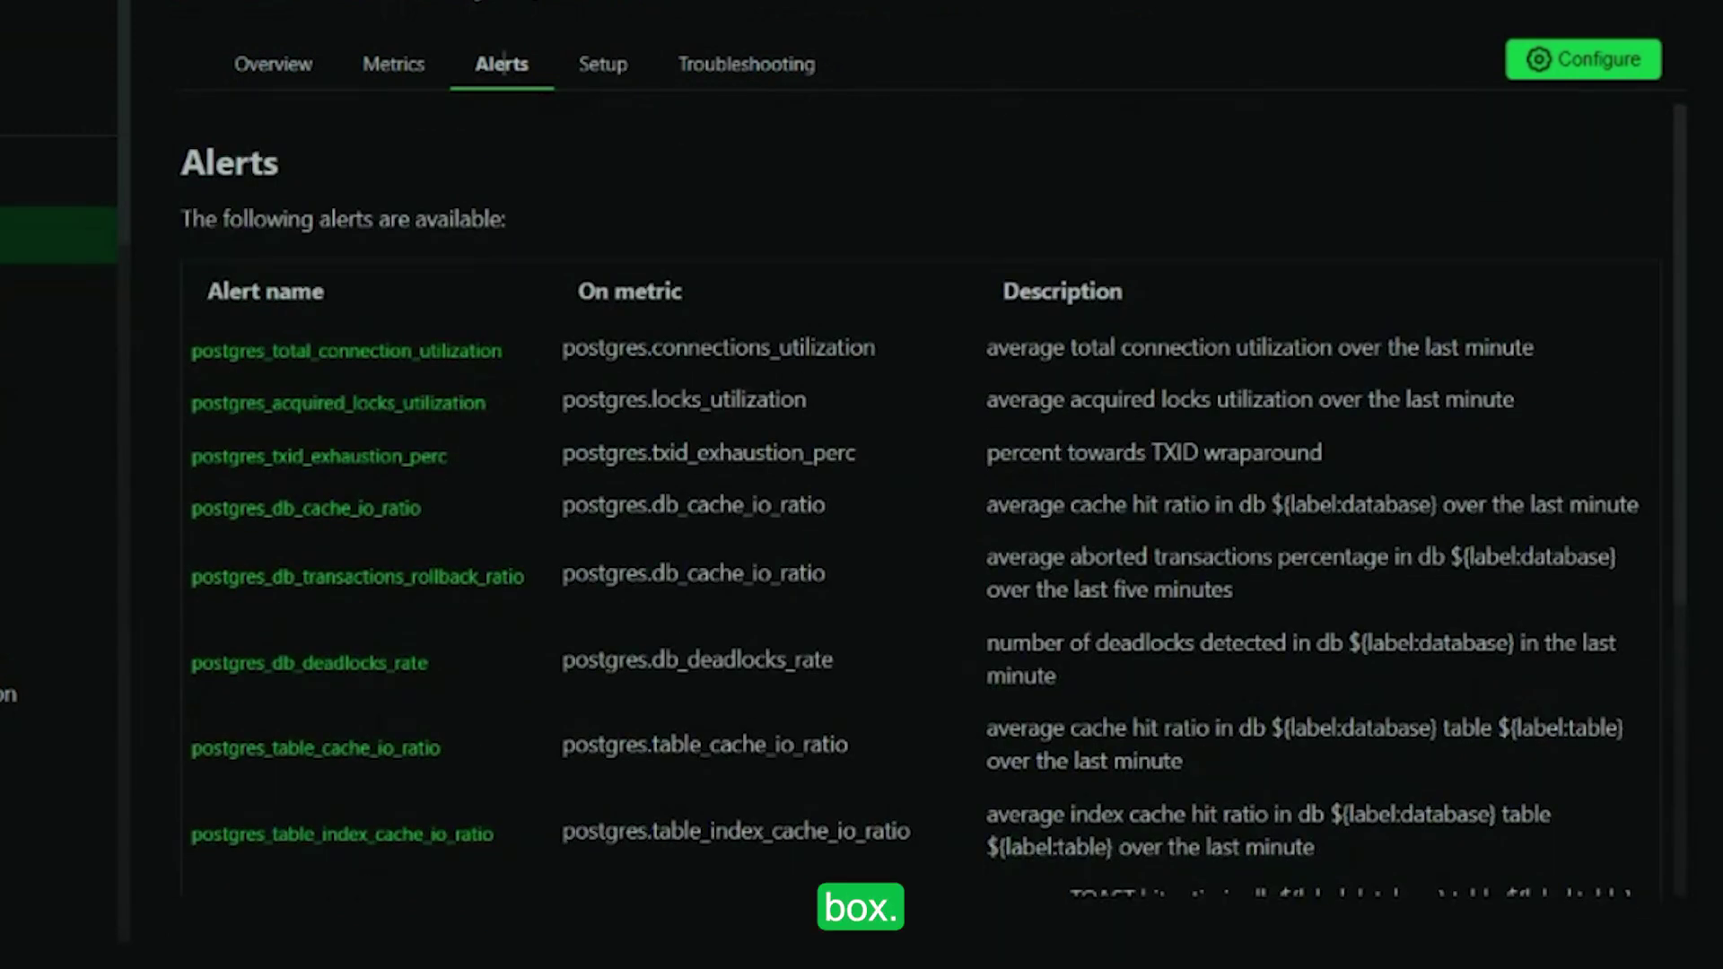
pyautogui.moveTo(988, 346); pyautogui.dragTo(1609, 393)
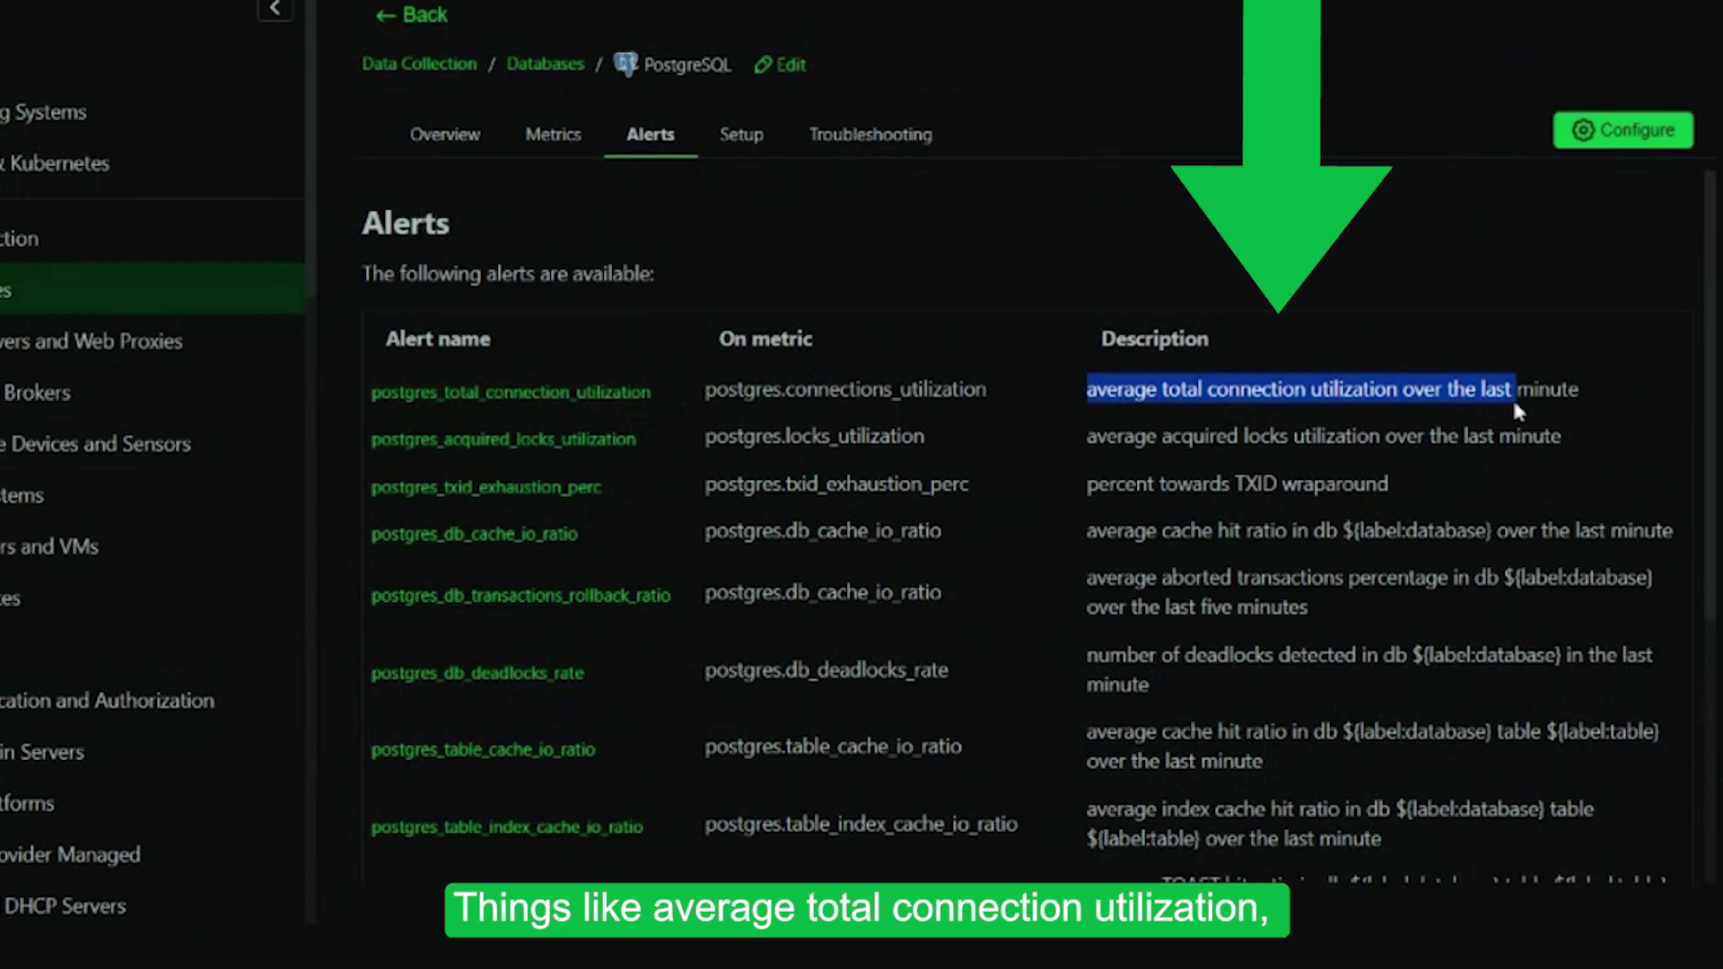
pyautogui.moveTo(1085, 485); pyautogui.dragTo(1407, 477)
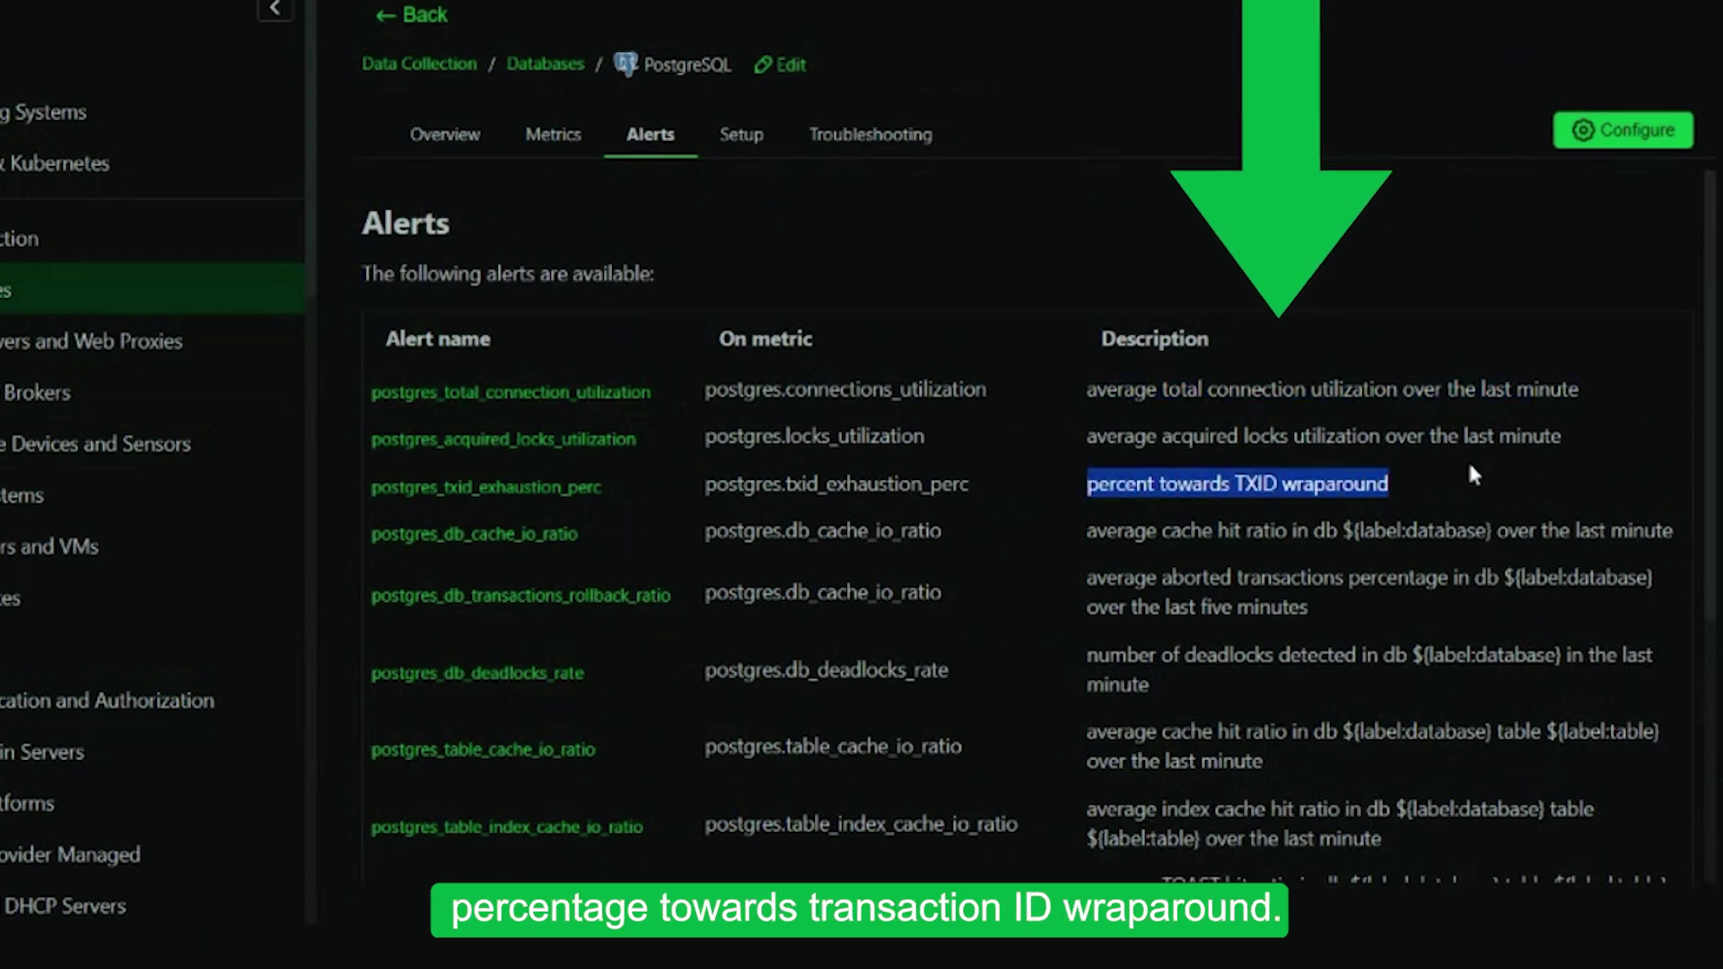
# Read through the full list of PostgreSQL alerts and clear the highlighted description
pyautogui.scroll(-5, 1084, 516)
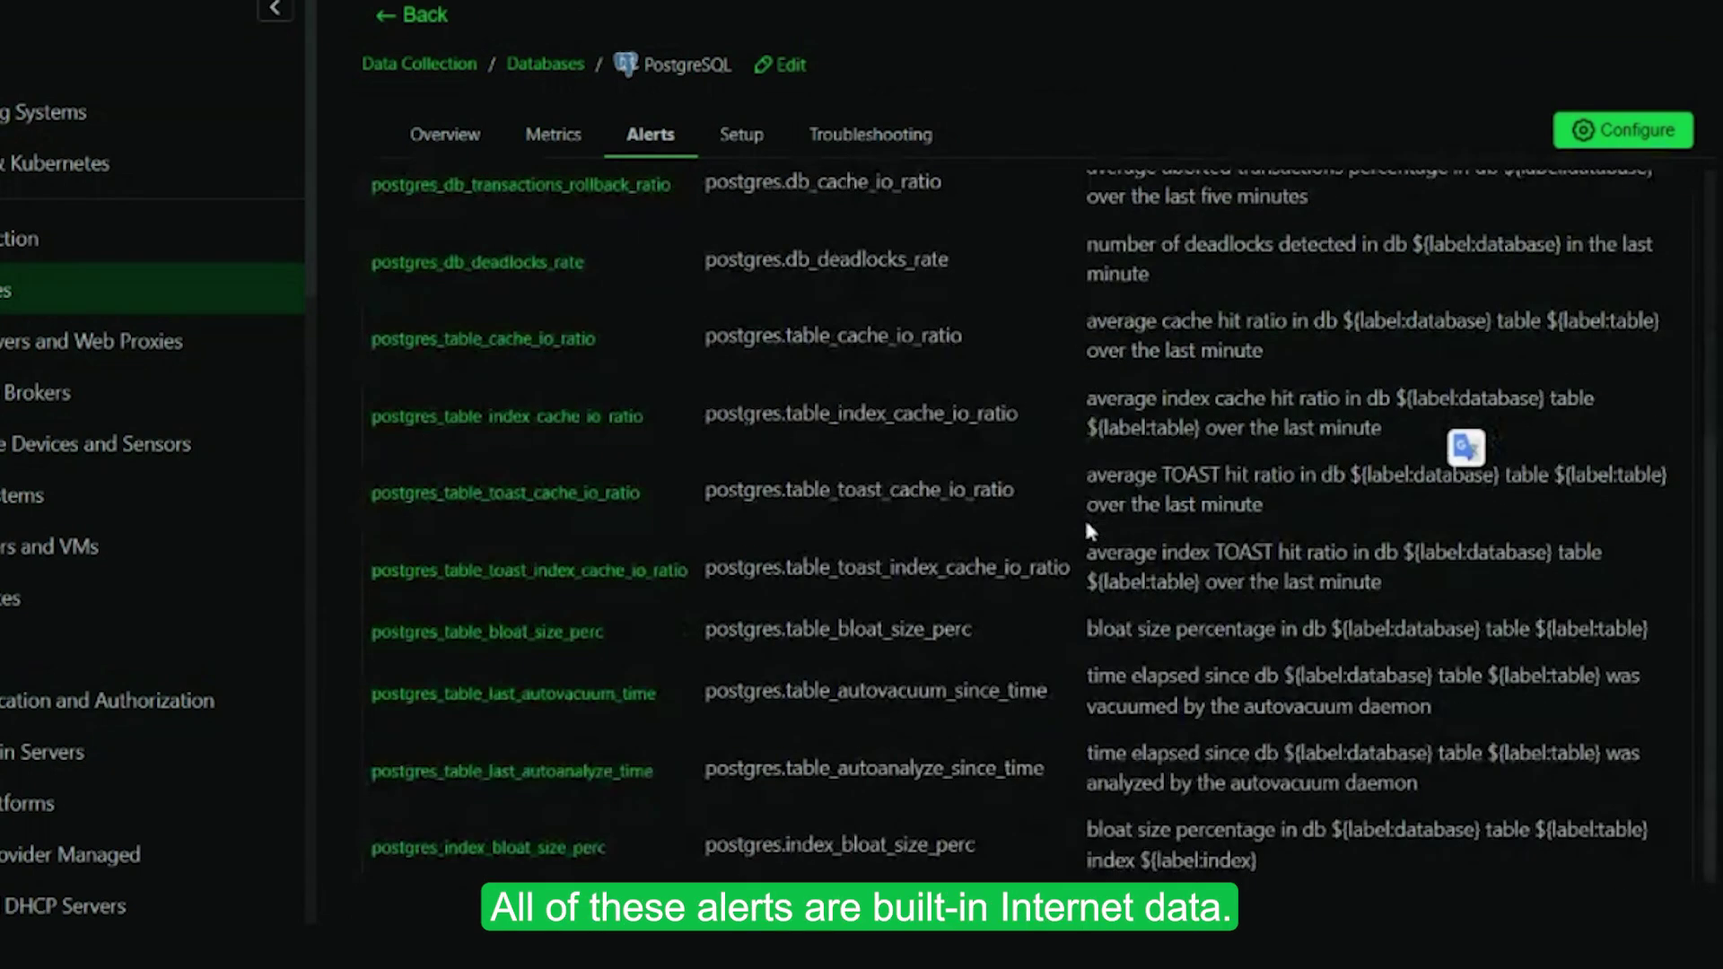
pyautogui.scroll(5, 1085, 516)
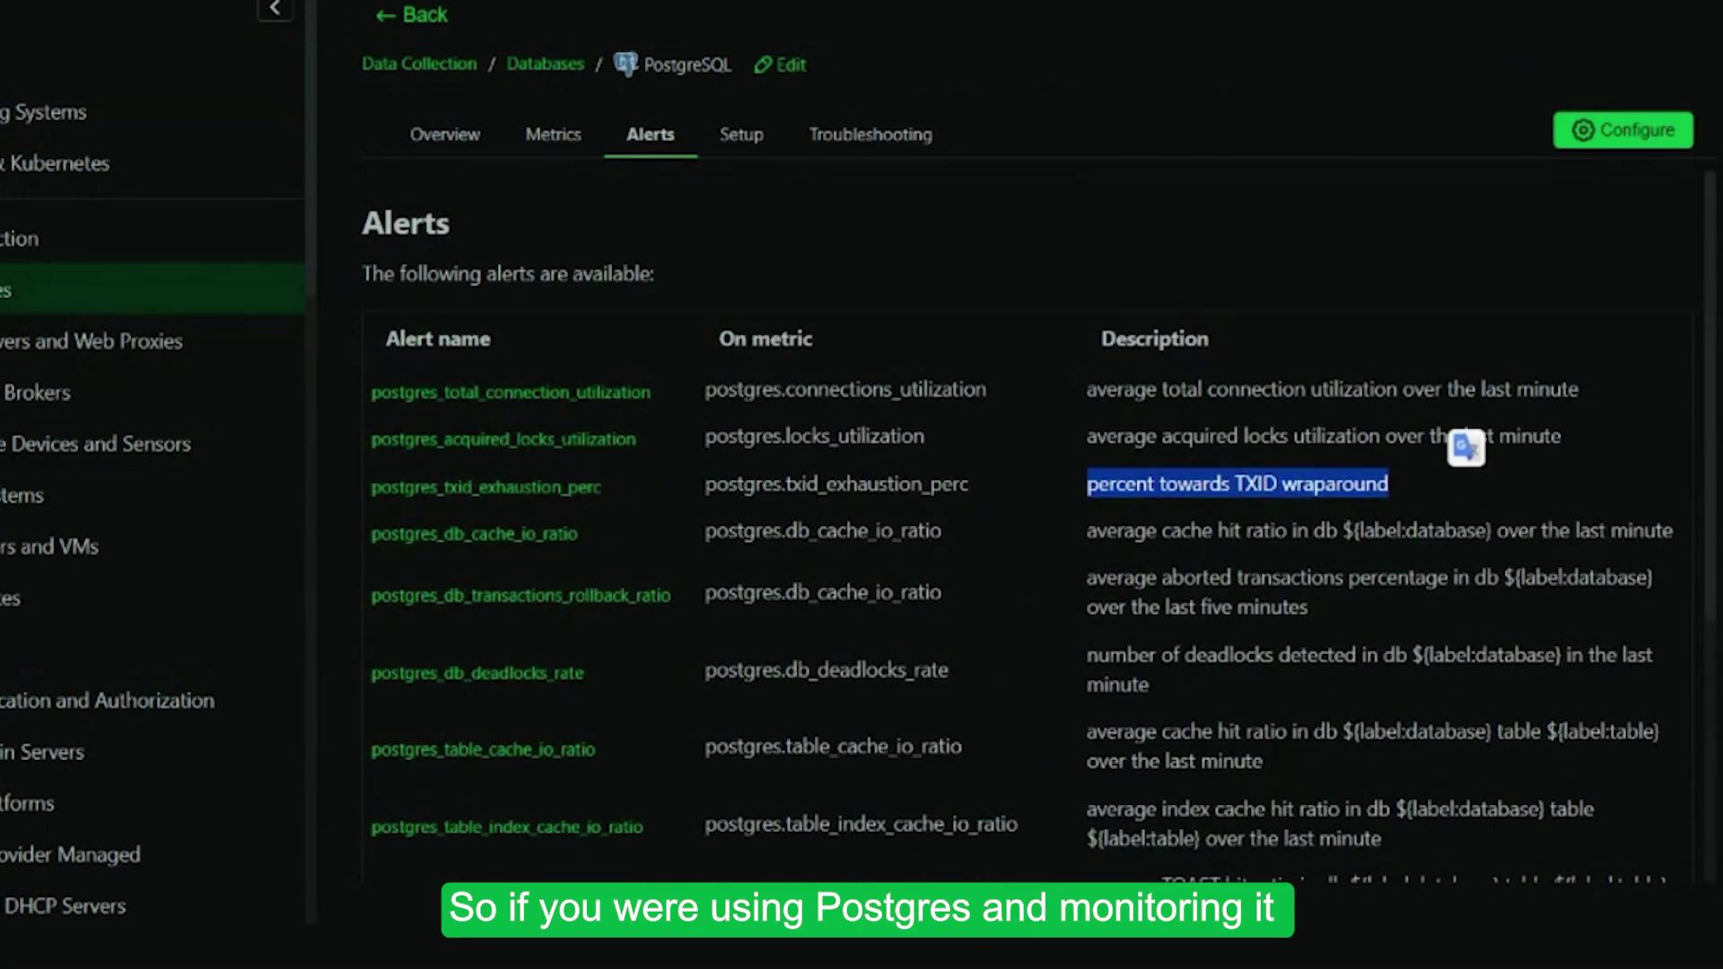
pyautogui.click(1249, 577)
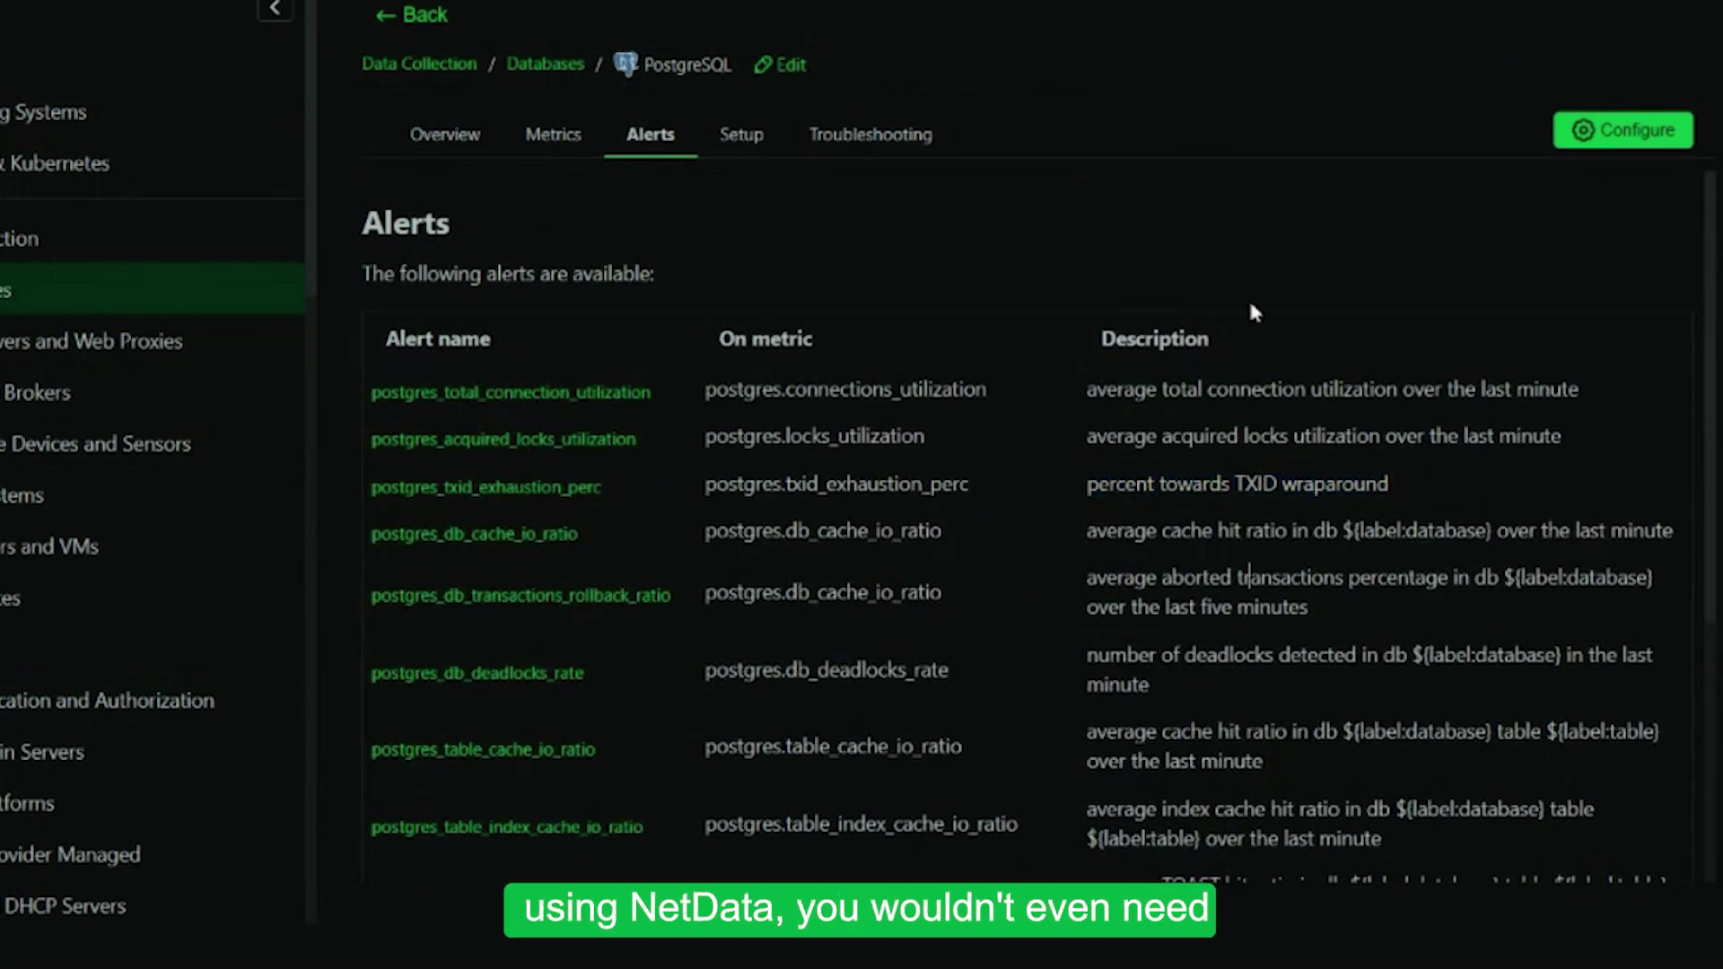
pyautogui.scroll(-5, 1250, 577)
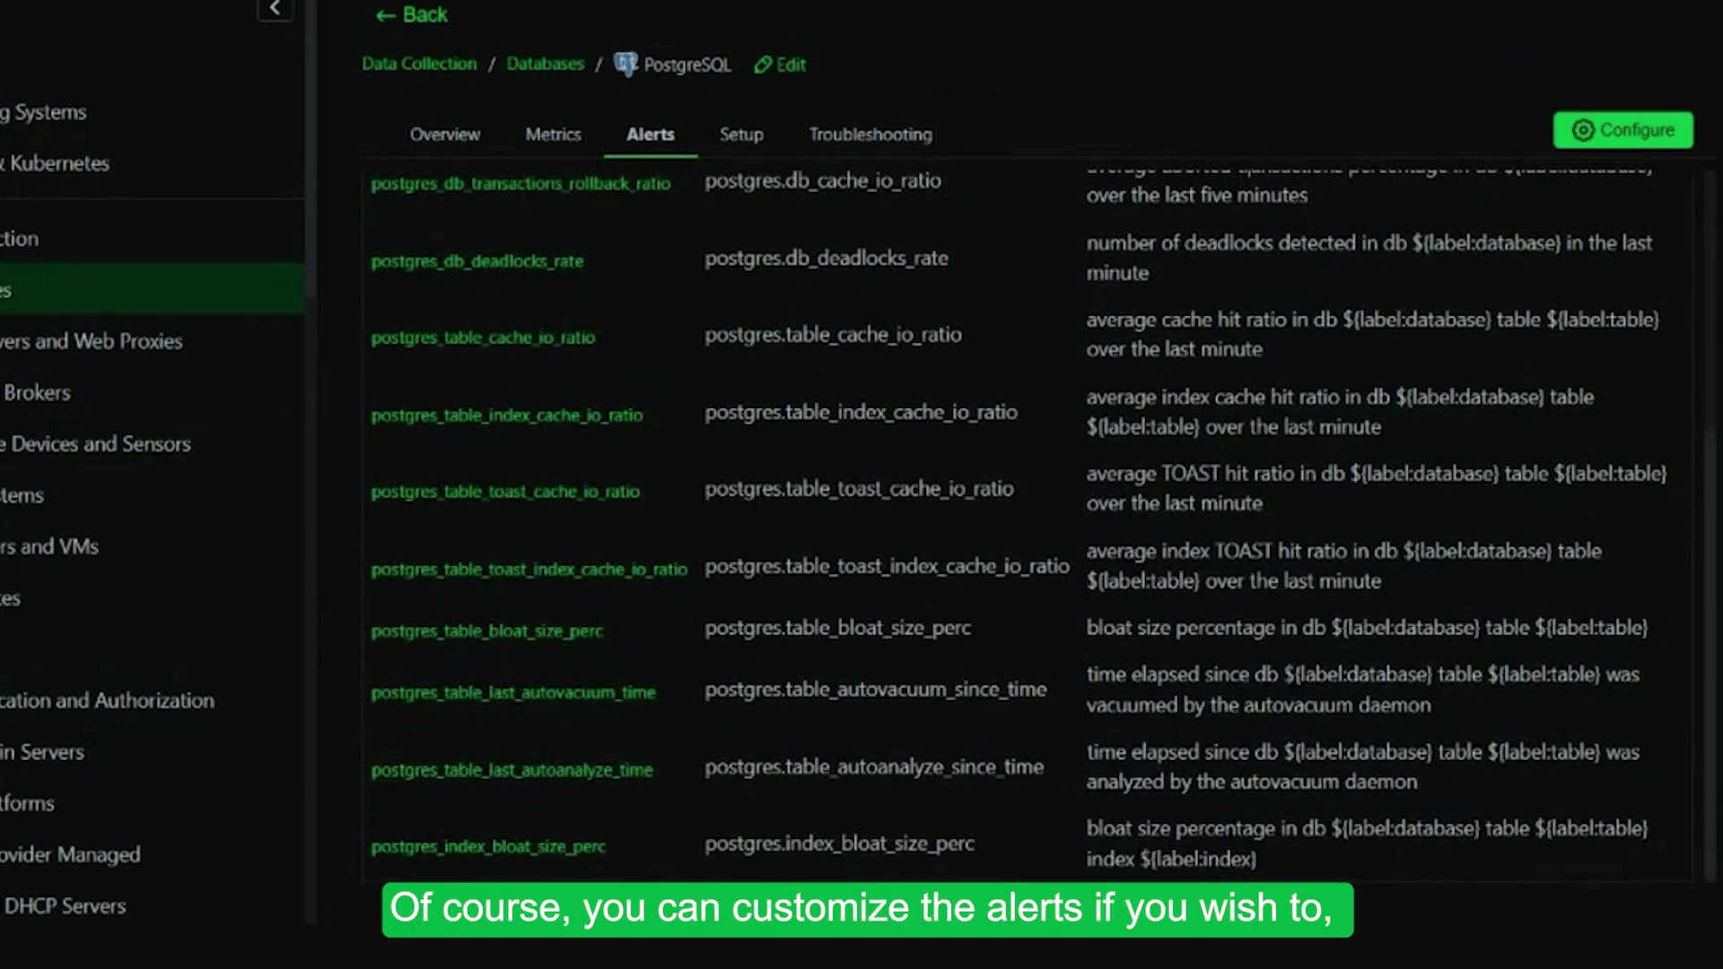
pyautogui.scroll(5, 1249, 577)
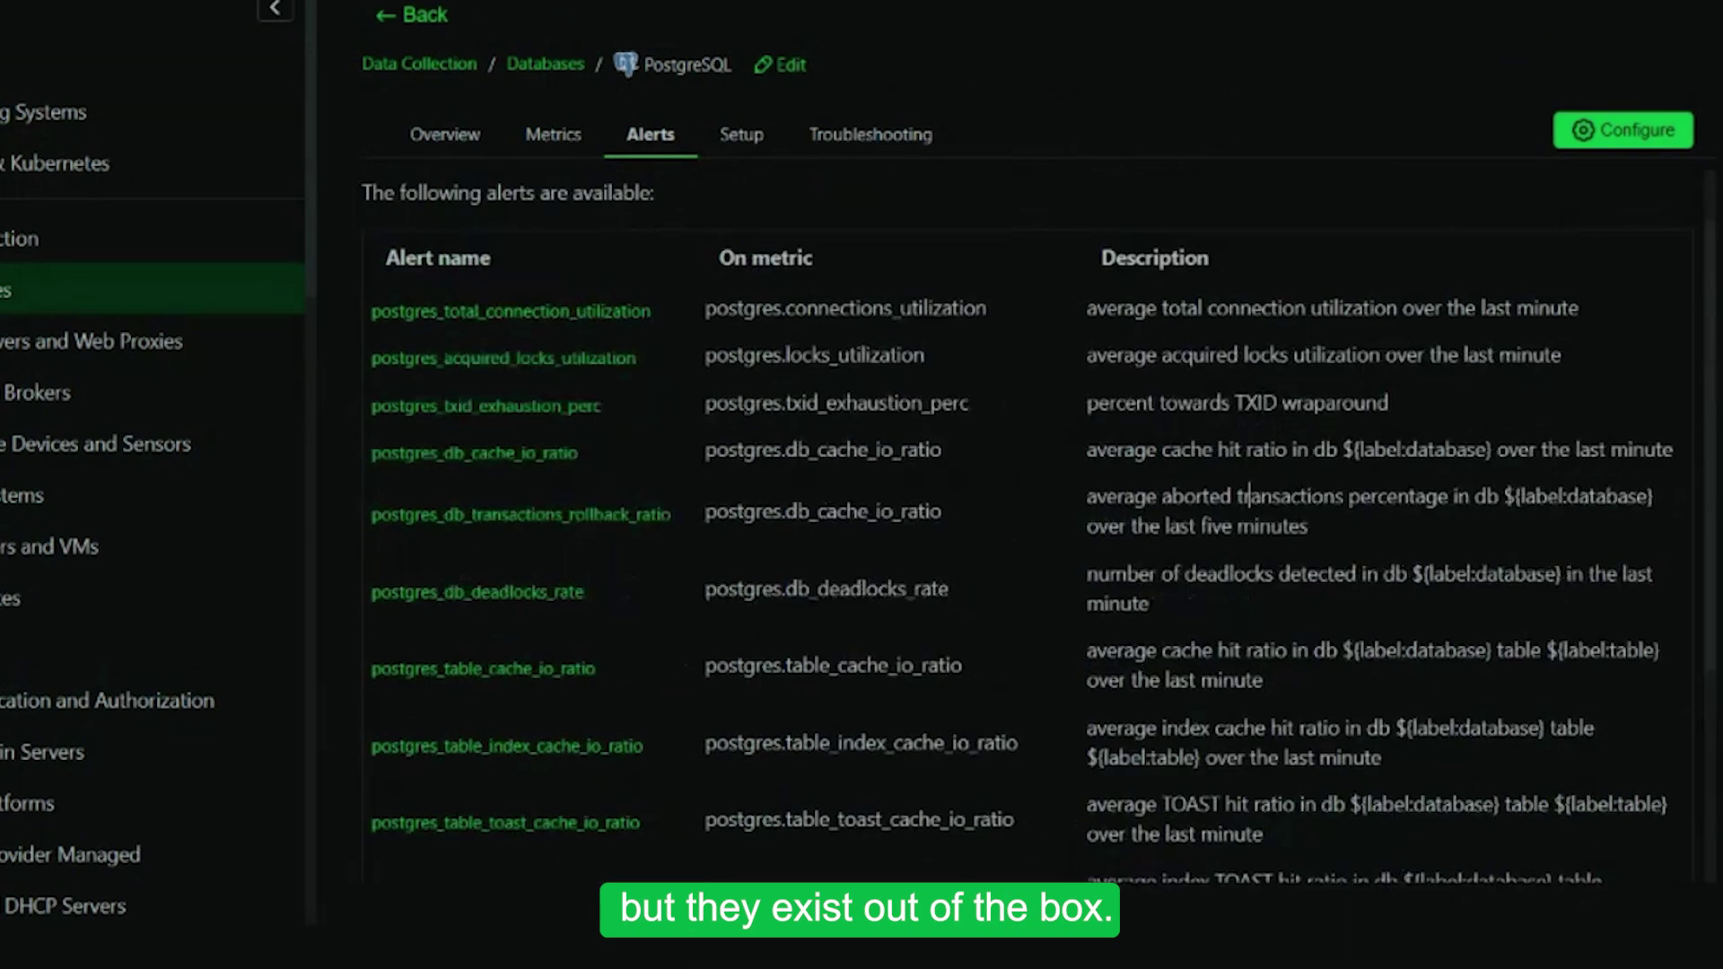
# Review the PostgreSQL integration's setup instructions and highlight the commands that create the netdata user and grant it pg_monitor
pyautogui.click(741, 134)
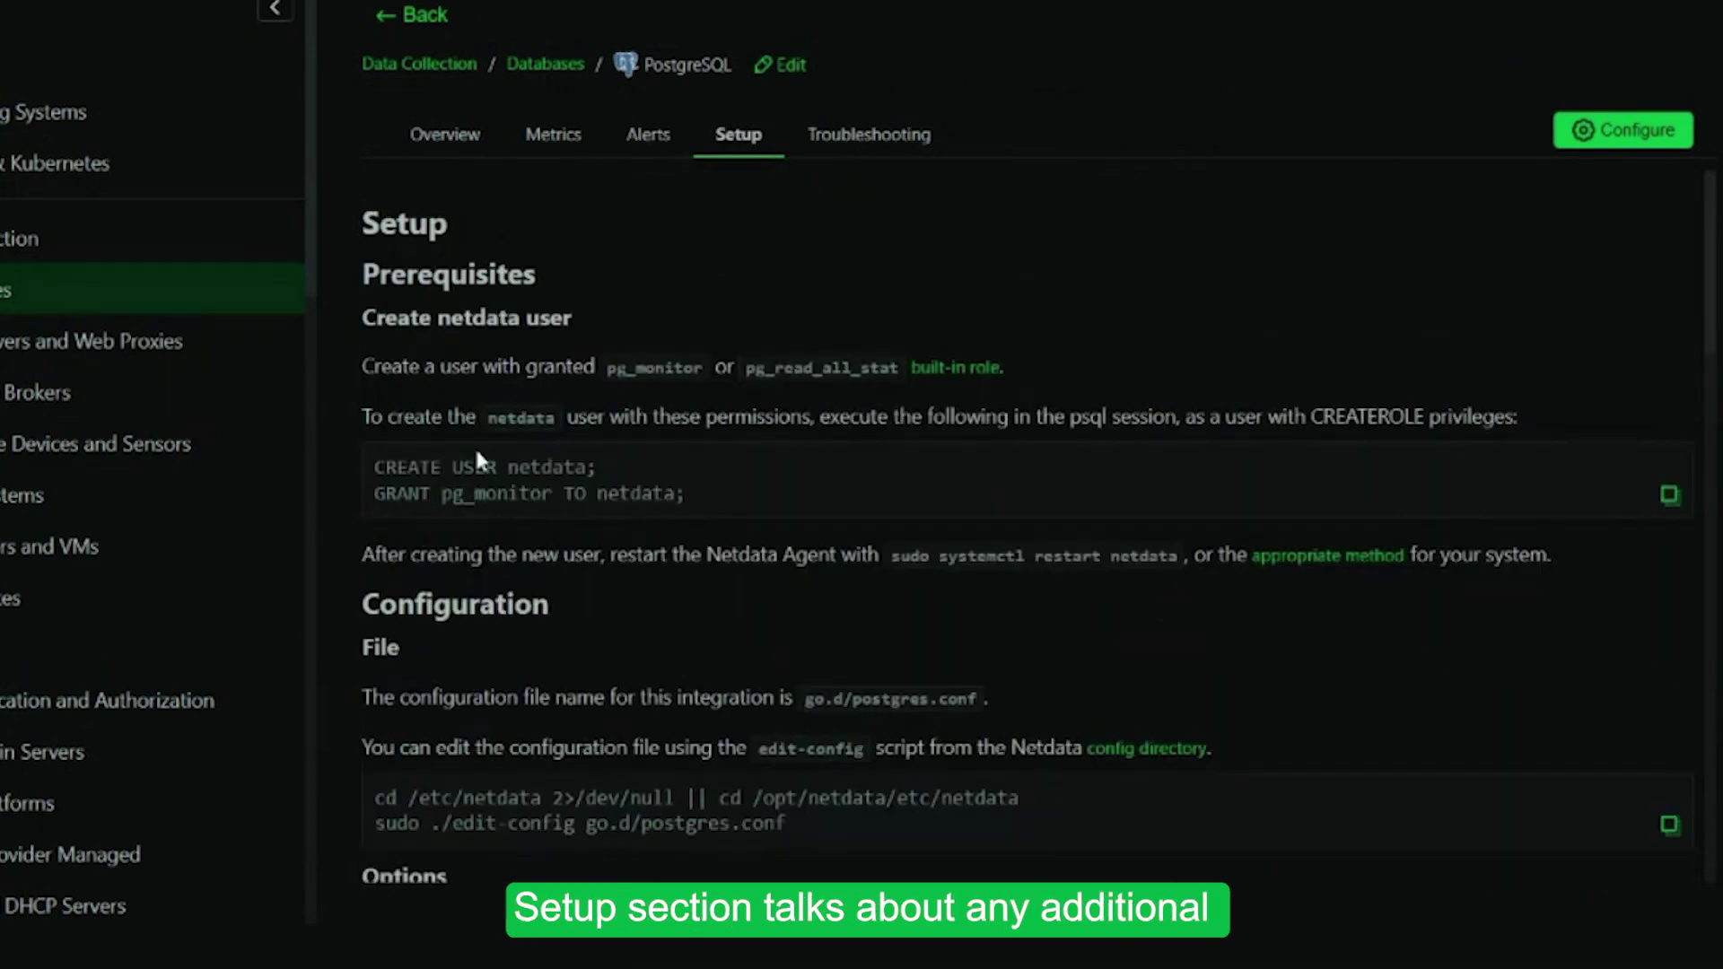
pyautogui.scroll(-4, 831, 396)
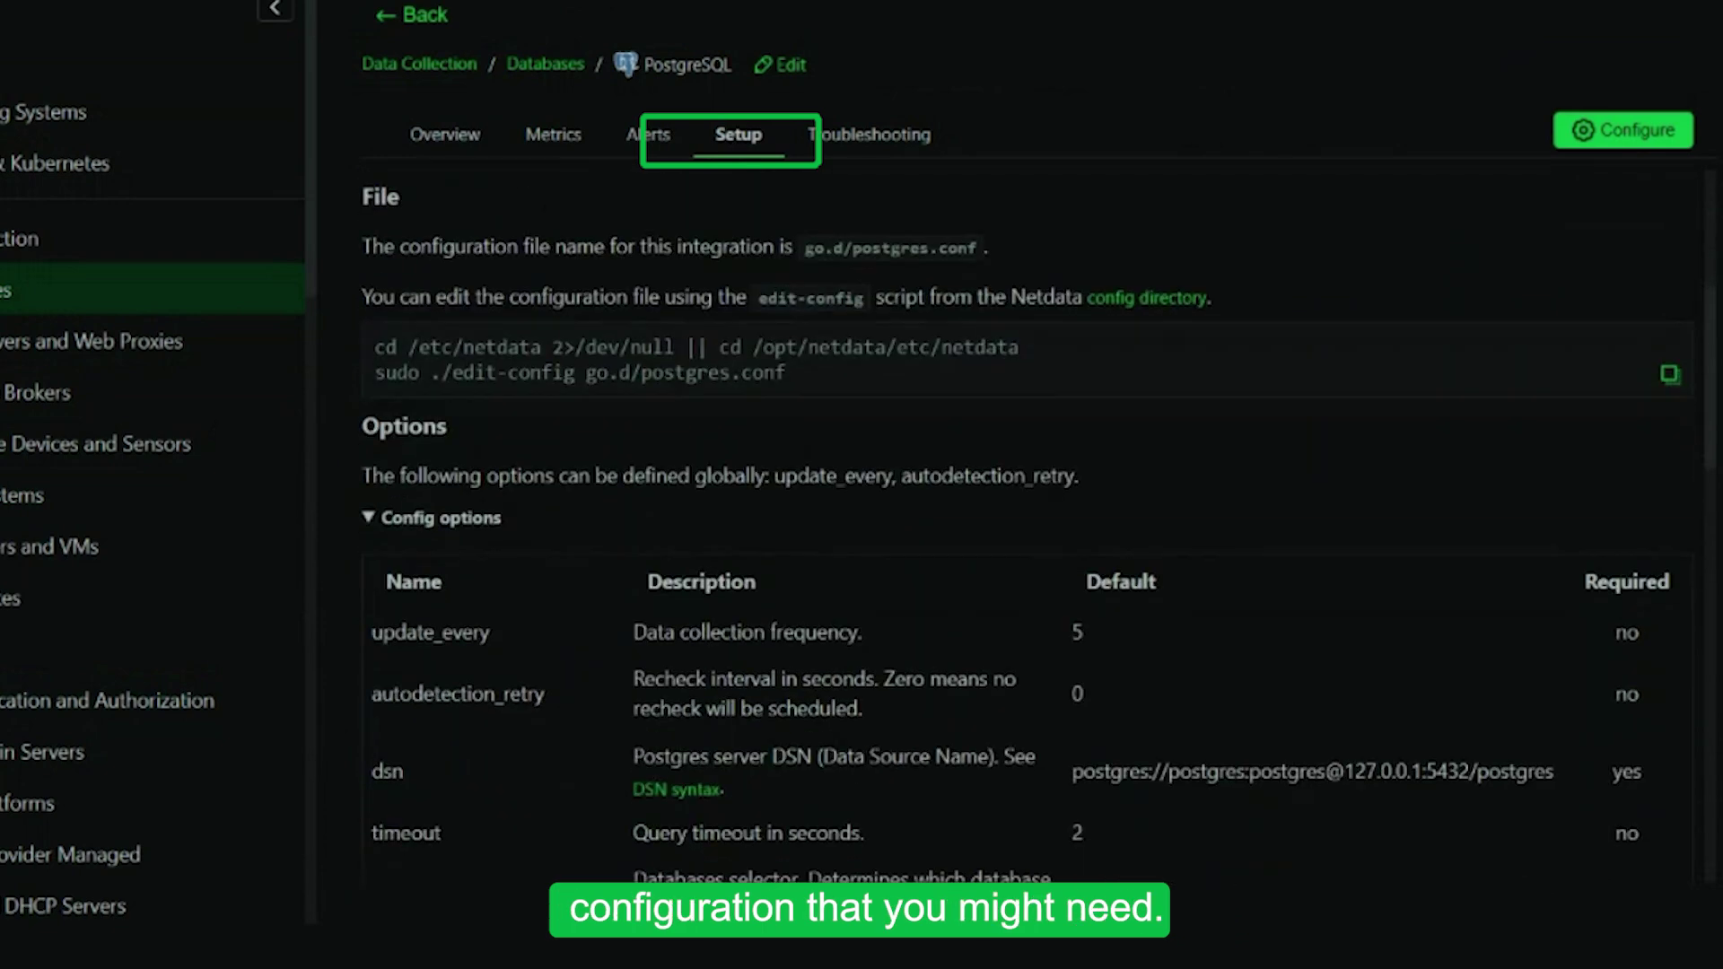
pyautogui.scroll(5, 644, 459)
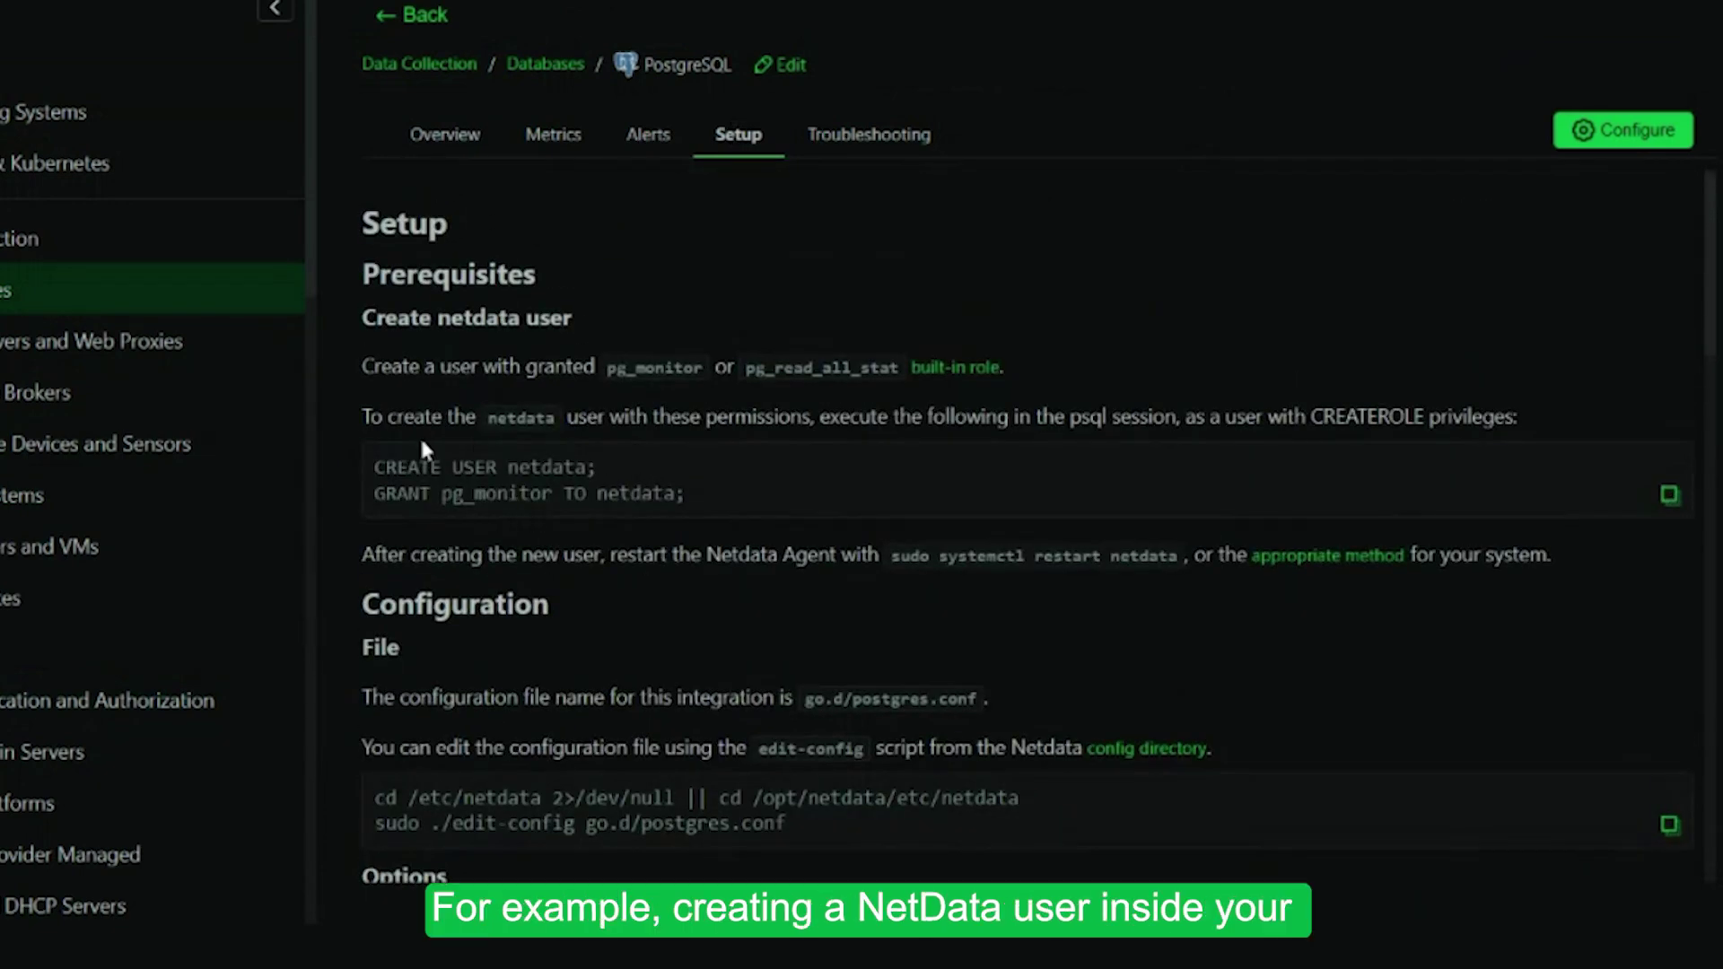
pyautogui.moveTo(374, 467); pyautogui.dragTo(684, 494)
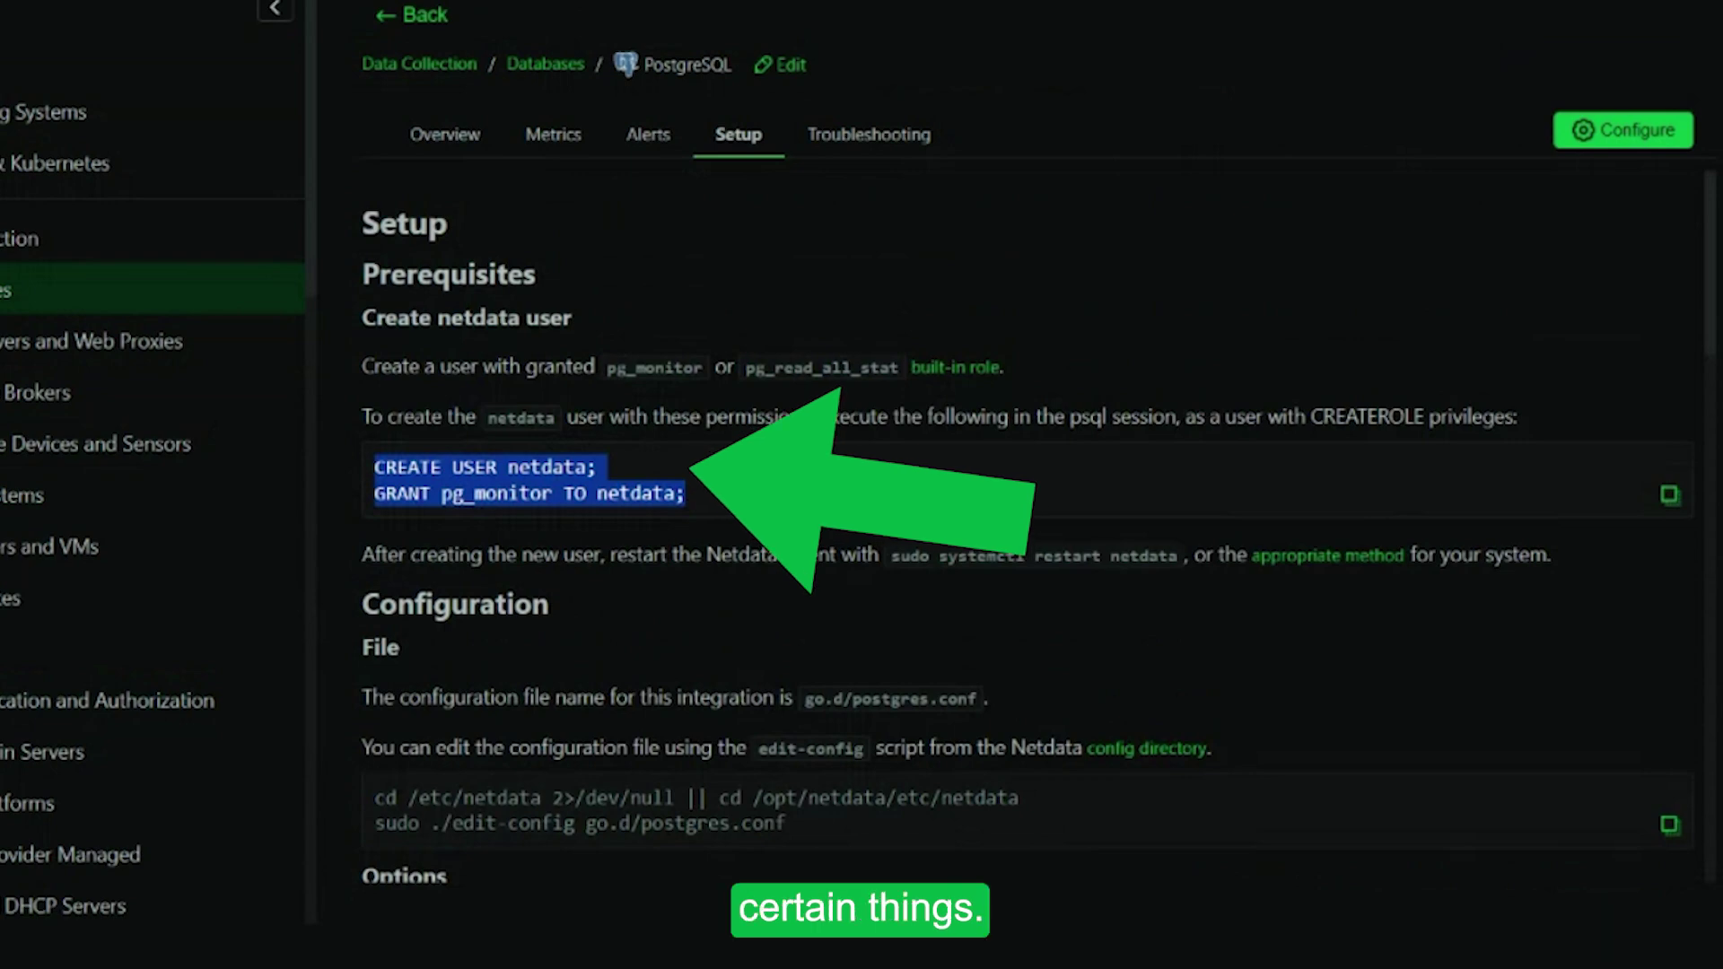
pyautogui.scroll(-1, 809, 274)
pyautogui.click(780, 189)
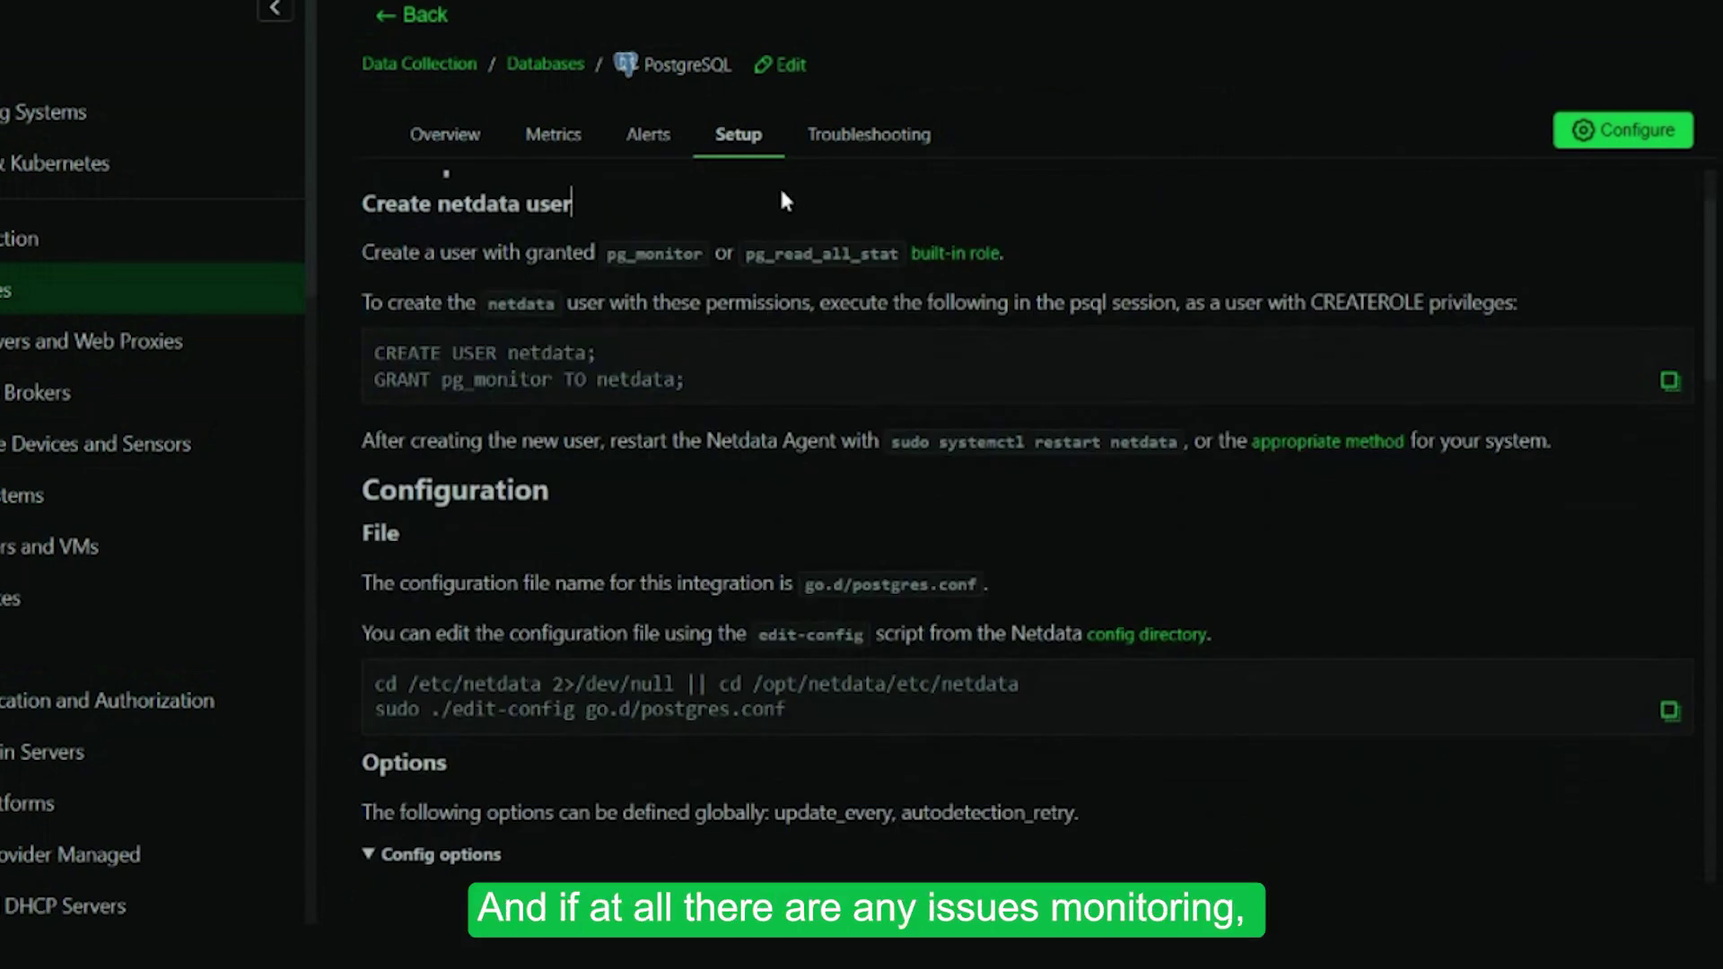
pyautogui.scroll(1, 812, 242)
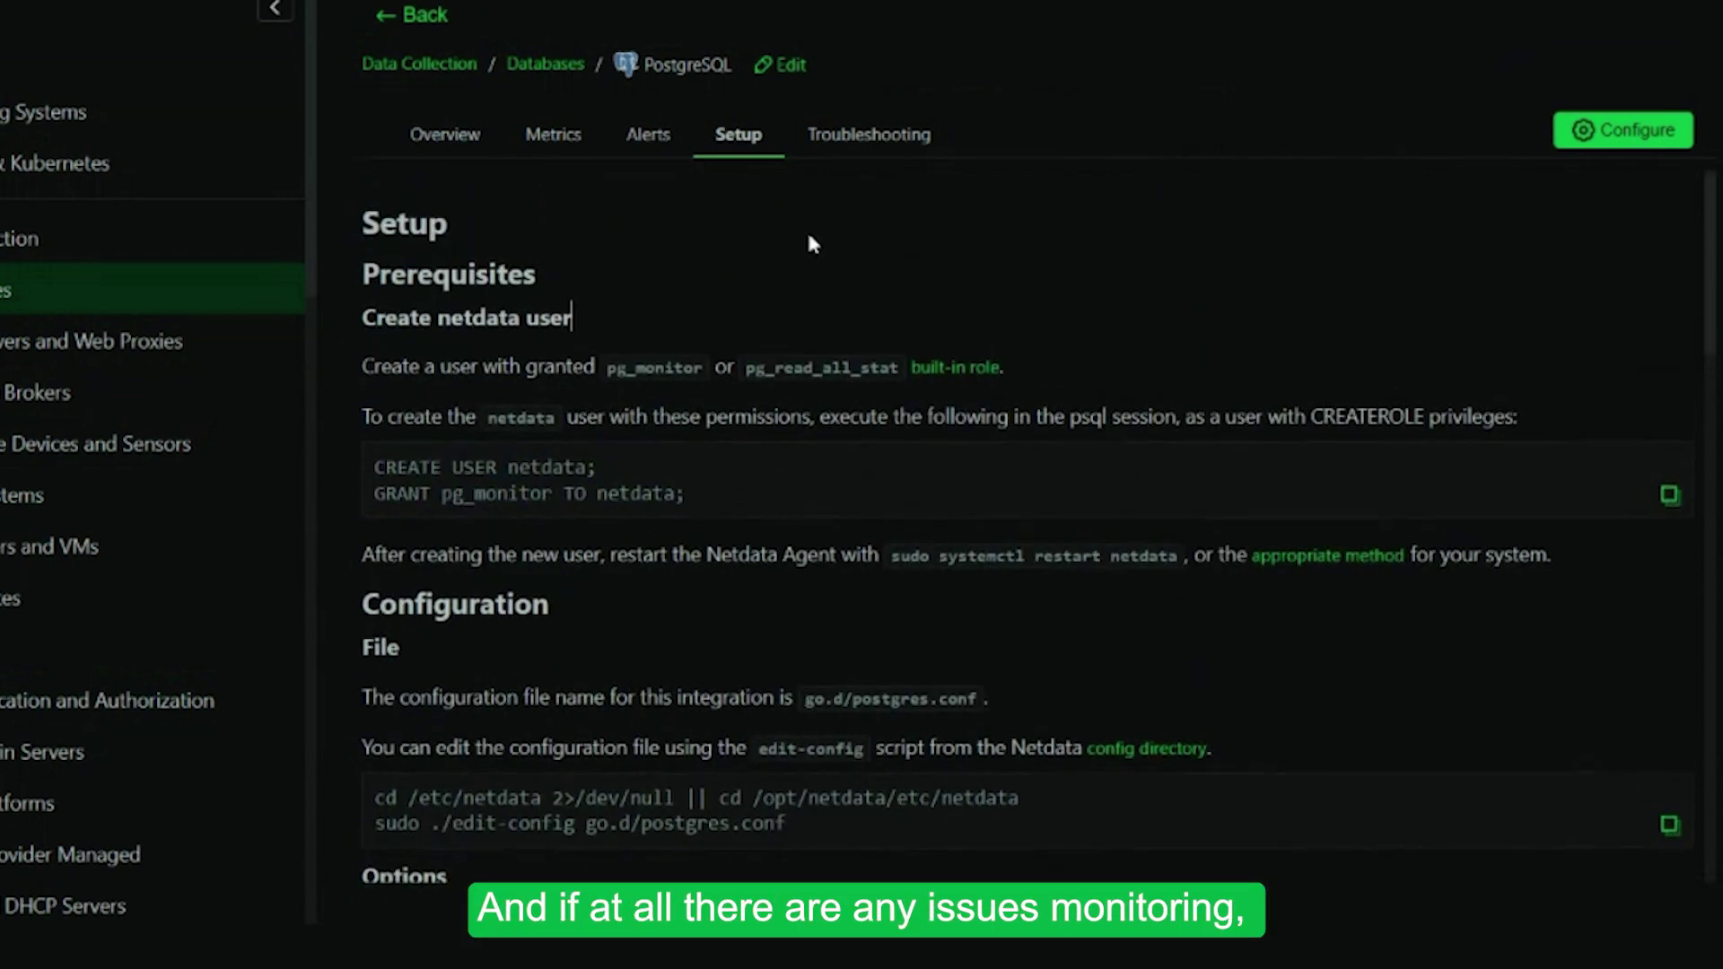
# Read the PostgreSQL integration's troubleshooting instructions on debug mode and return to its overview
pyautogui.click(859, 144)
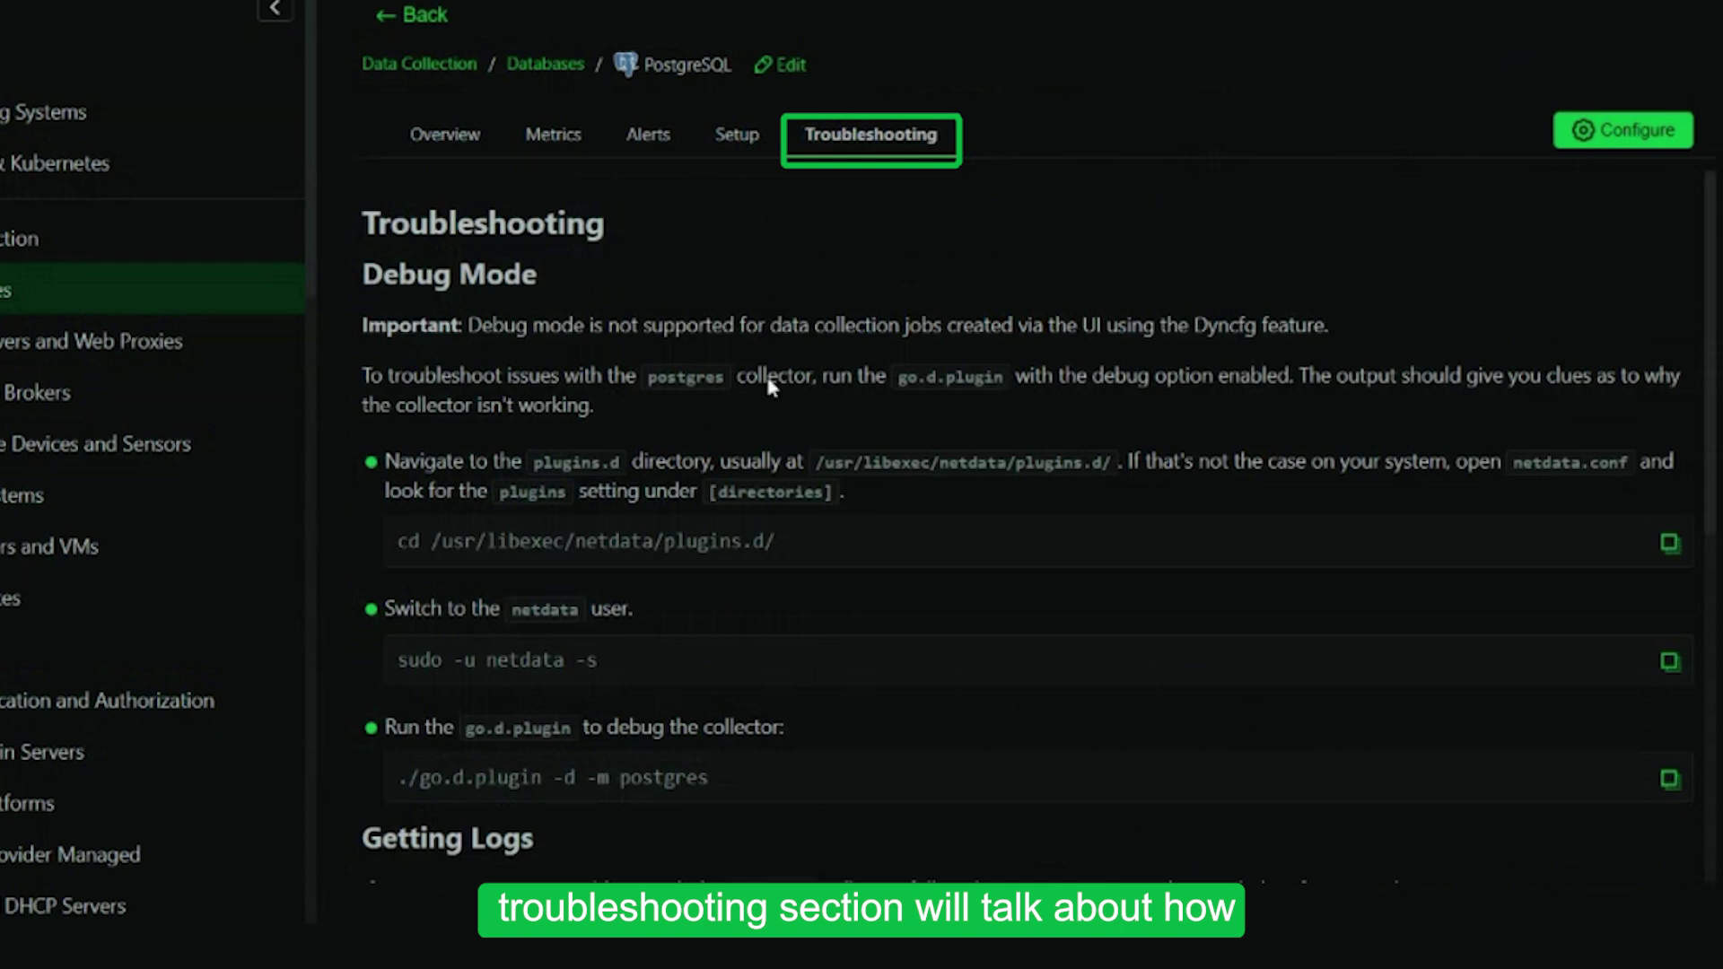
pyautogui.scroll(-4, 769, 386)
pyautogui.scroll(4, 587, 465)
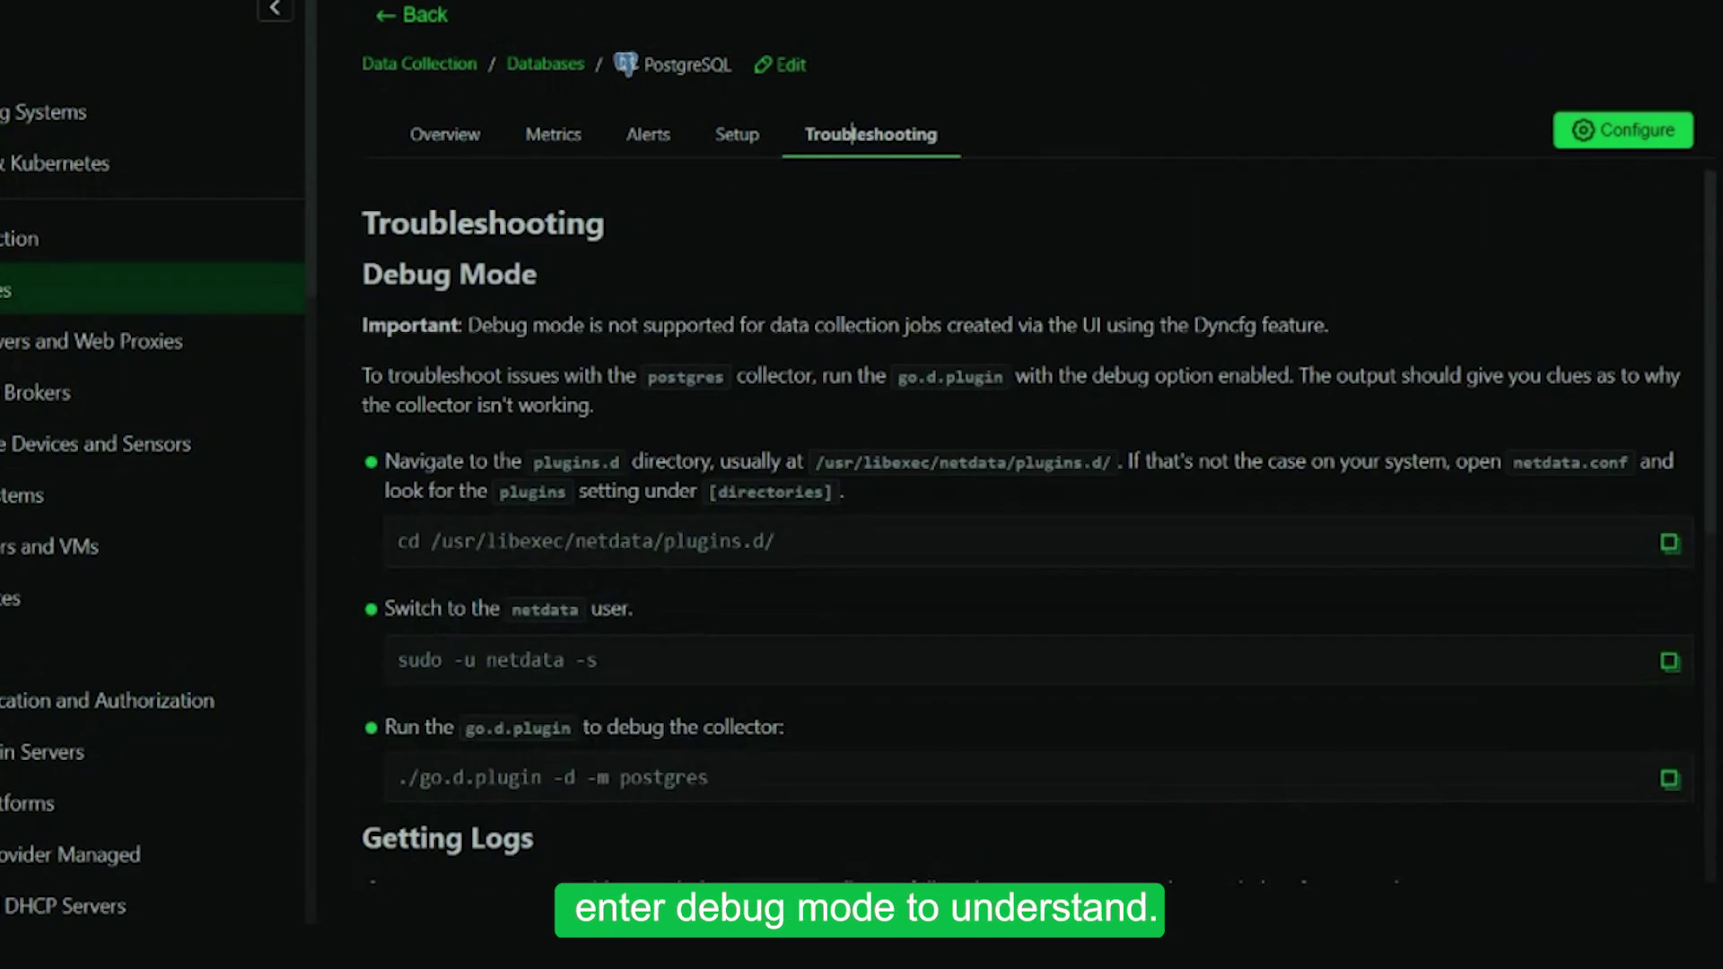
pyautogui.click(425, 159)
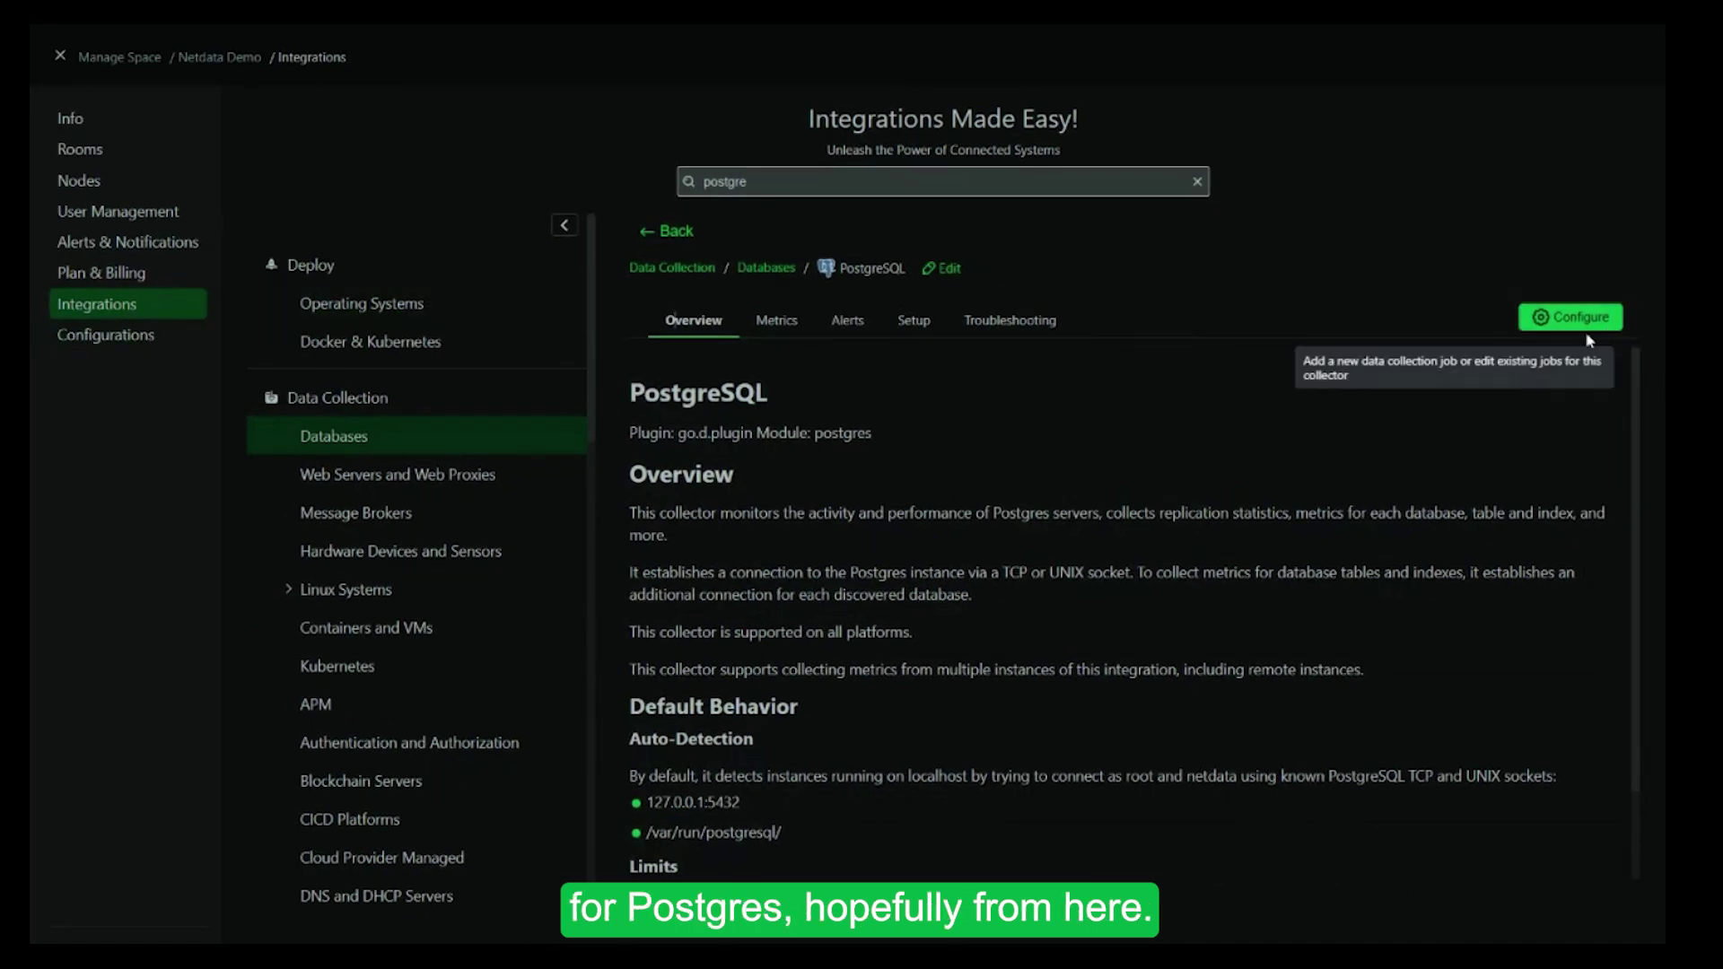
# Leave the PostgreSQL integration, clear the integration search and look through the Databases integrations
pyautogui.click(673, 232)
pyautogui.click(1197, 182)
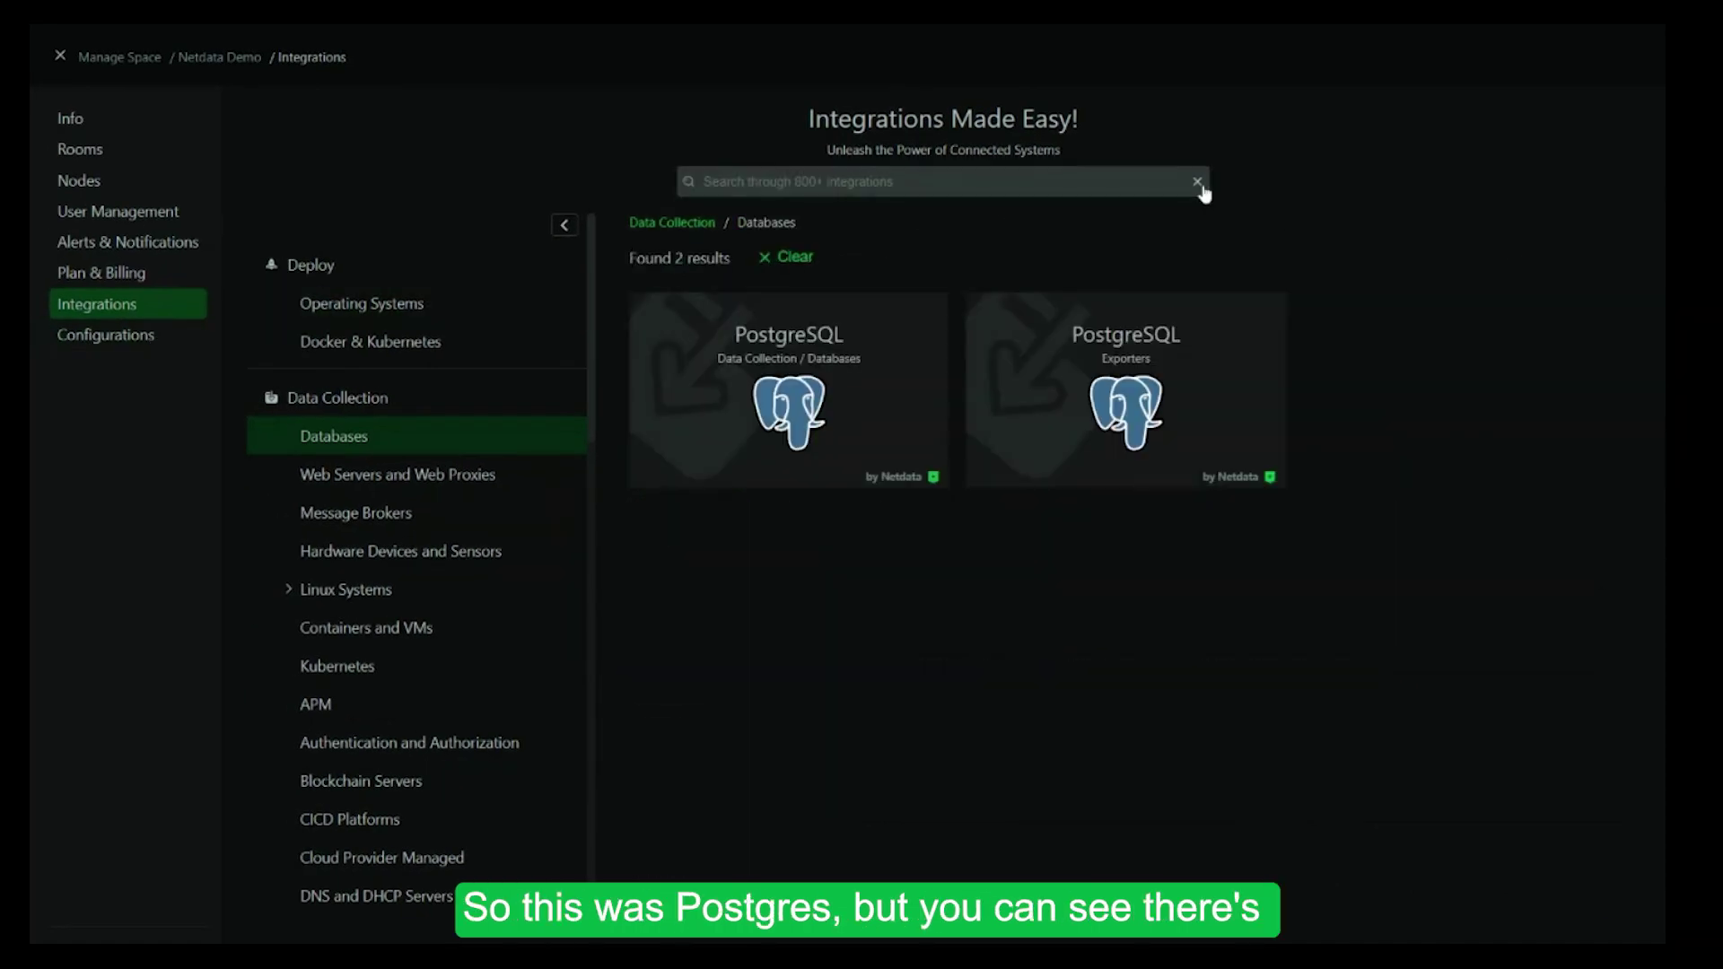
pyautogui.scroll(-2, 1432, 451)
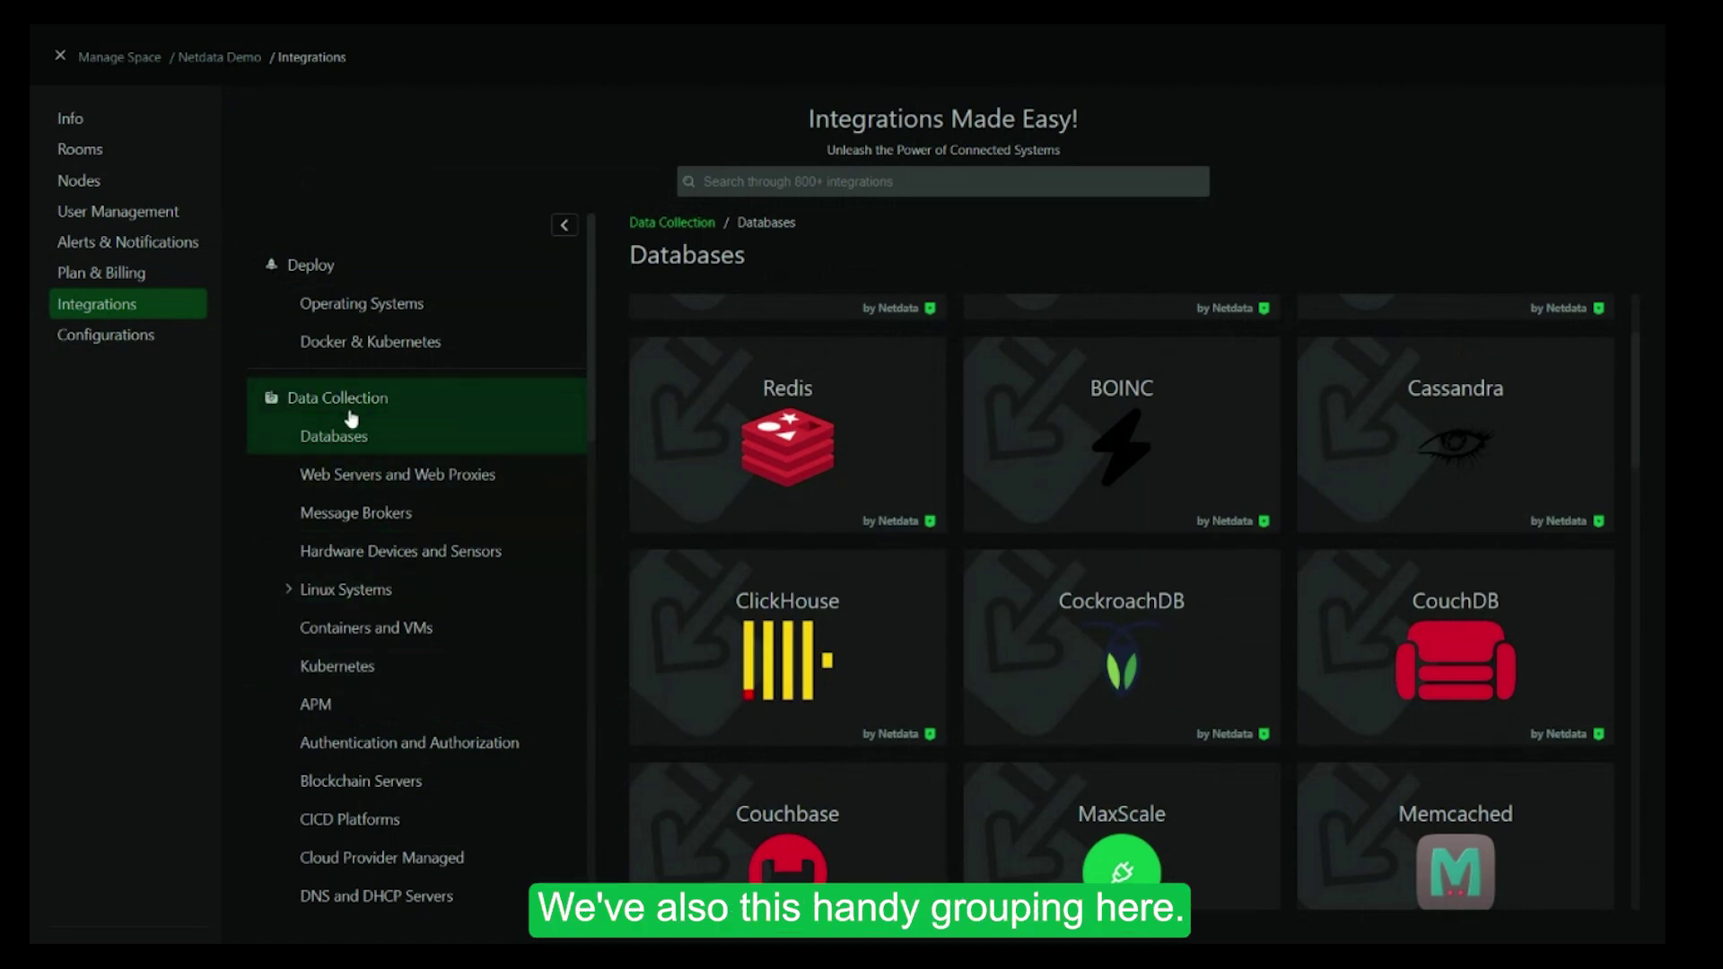
# Browse the Message Brokers integrations, compare Netdata-maintained and community ones, and view the Kafka integration's overview before returning
pyautogui.click(357, 521)
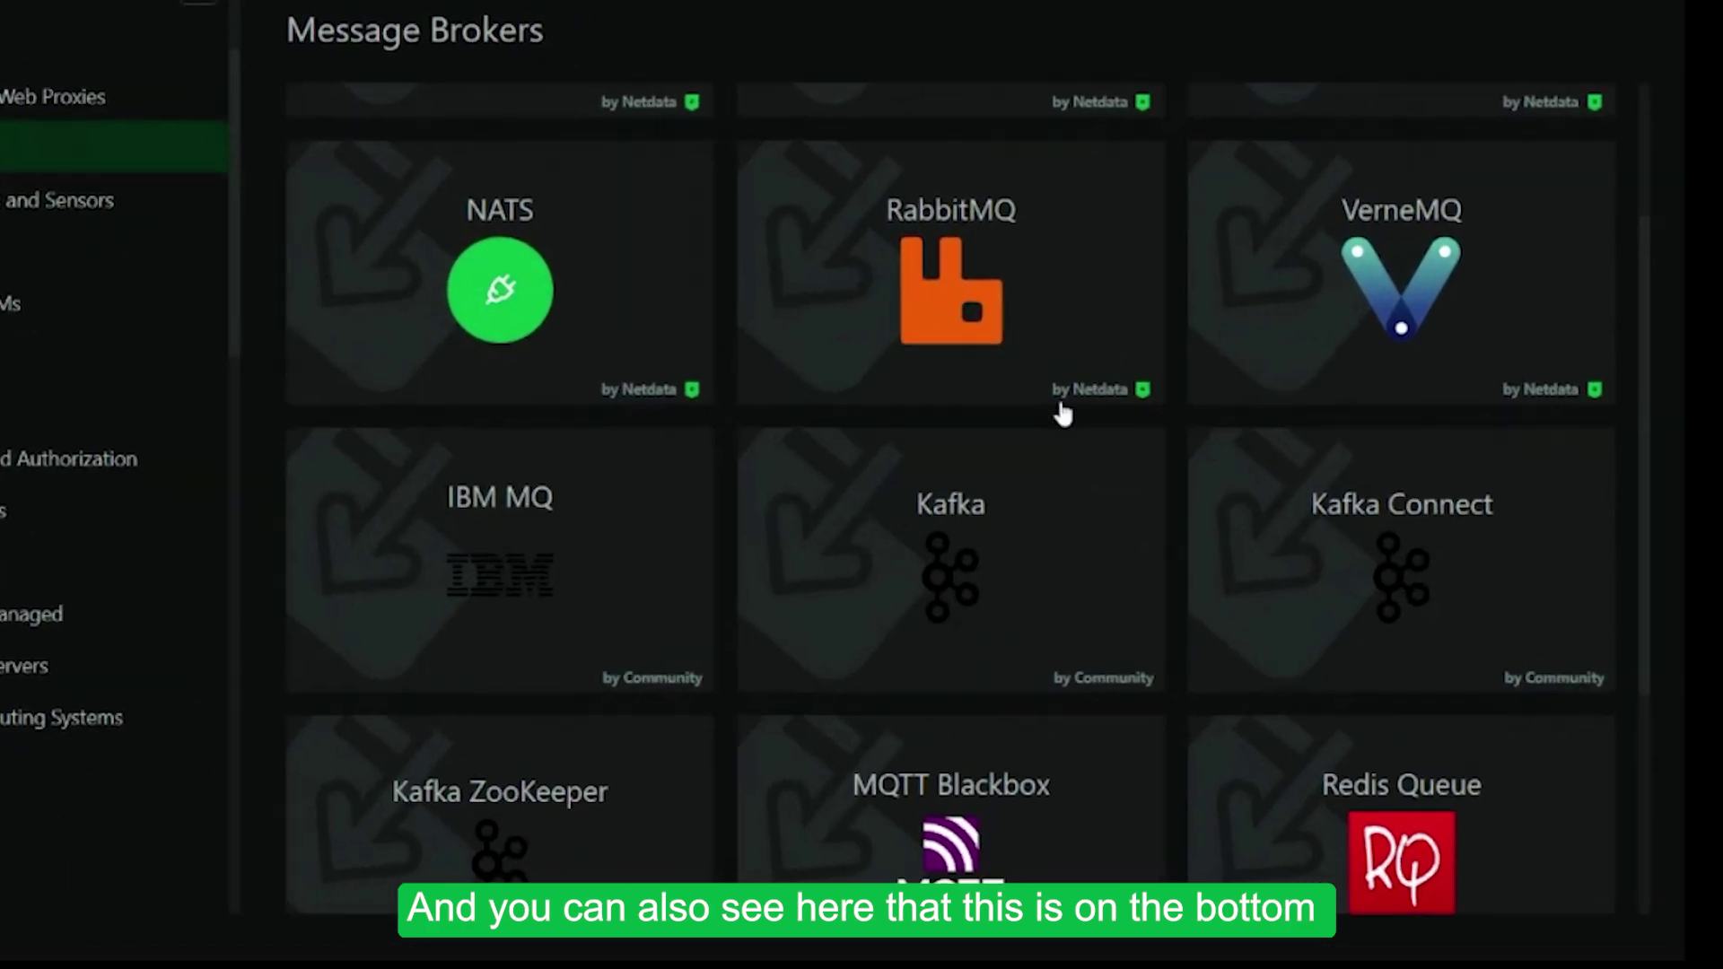
pyautogui.moveTo(1067, 410)
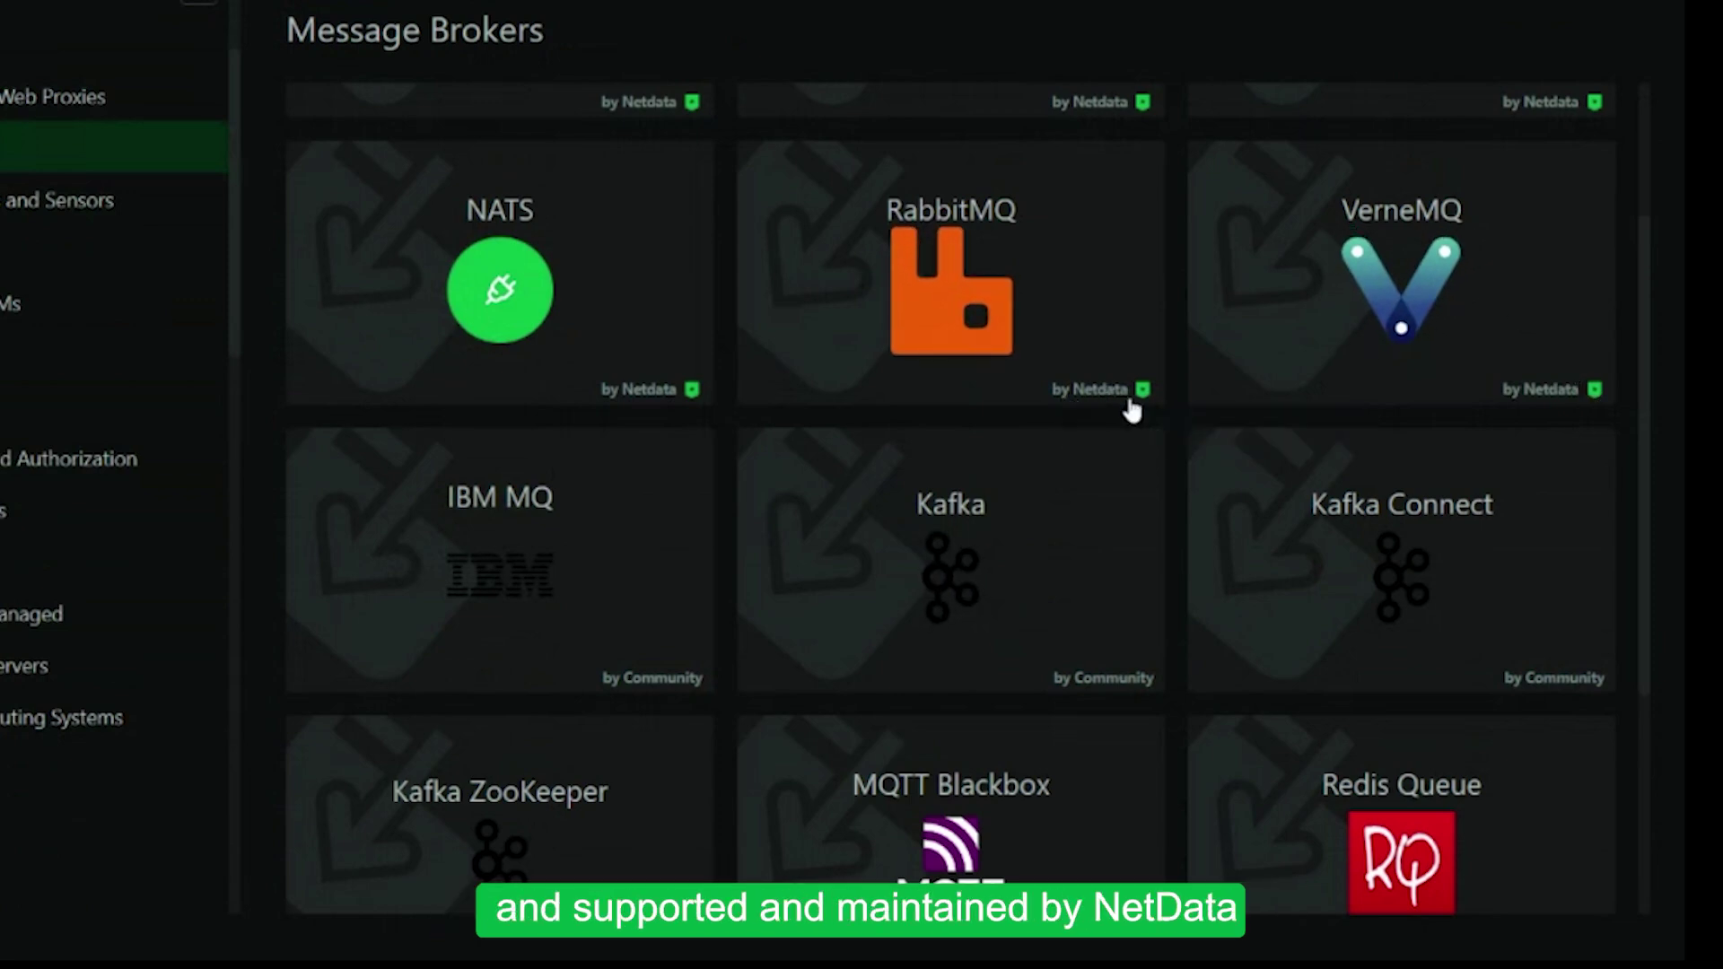
pyautogui.moveTo(1090, 696)
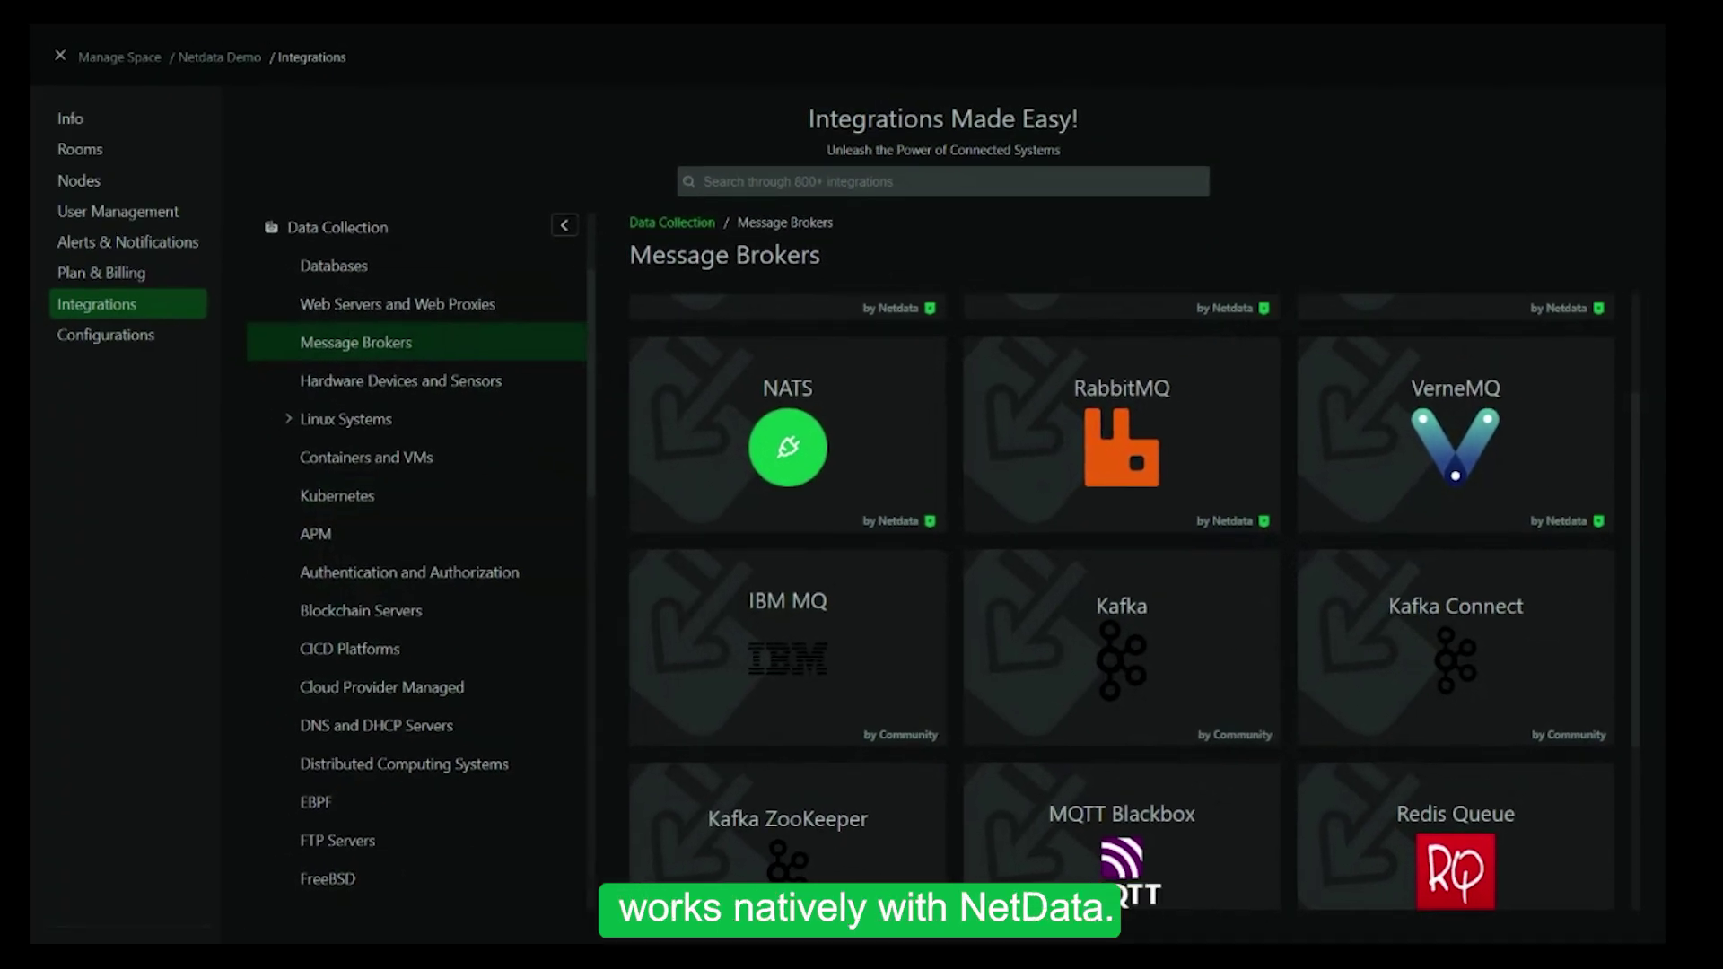
pyautogui.click(1138, 688)
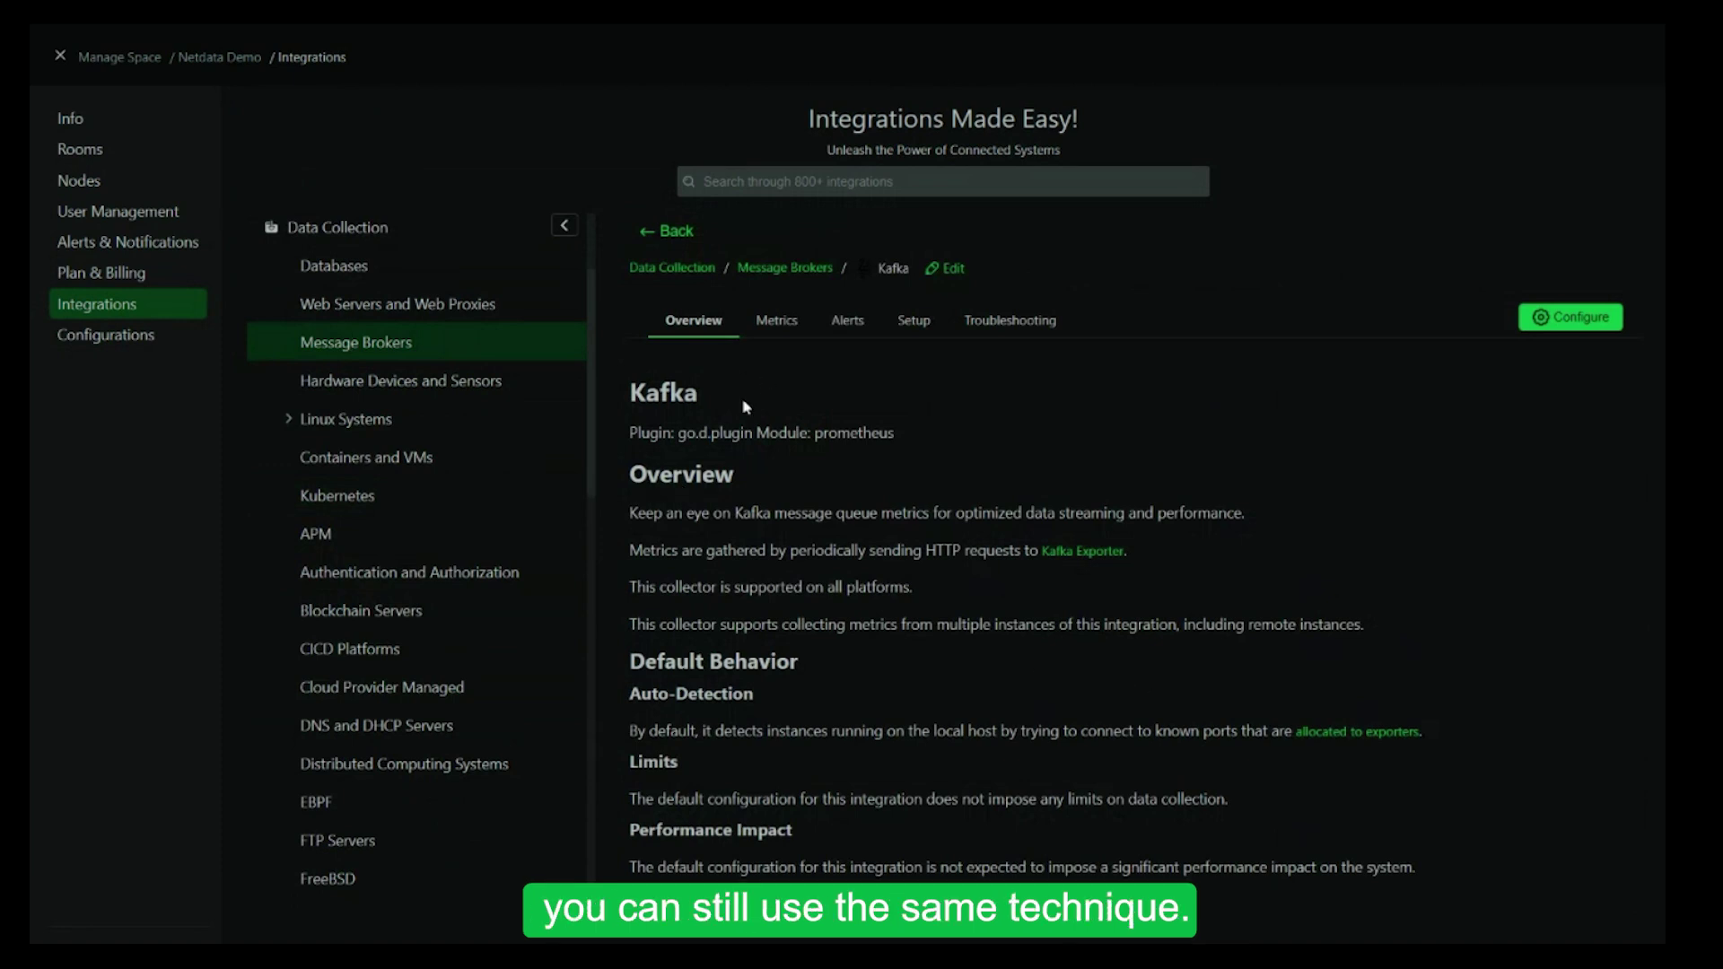
pyautogui.click(643, 231)
# Browse further data collection categories: Mail Servers, Networking Stack and Network Interfaces, Observability, and Processes and System Services
pyautogui.scroll(-6, 416, 551)
pyautogui.click(416, 550)
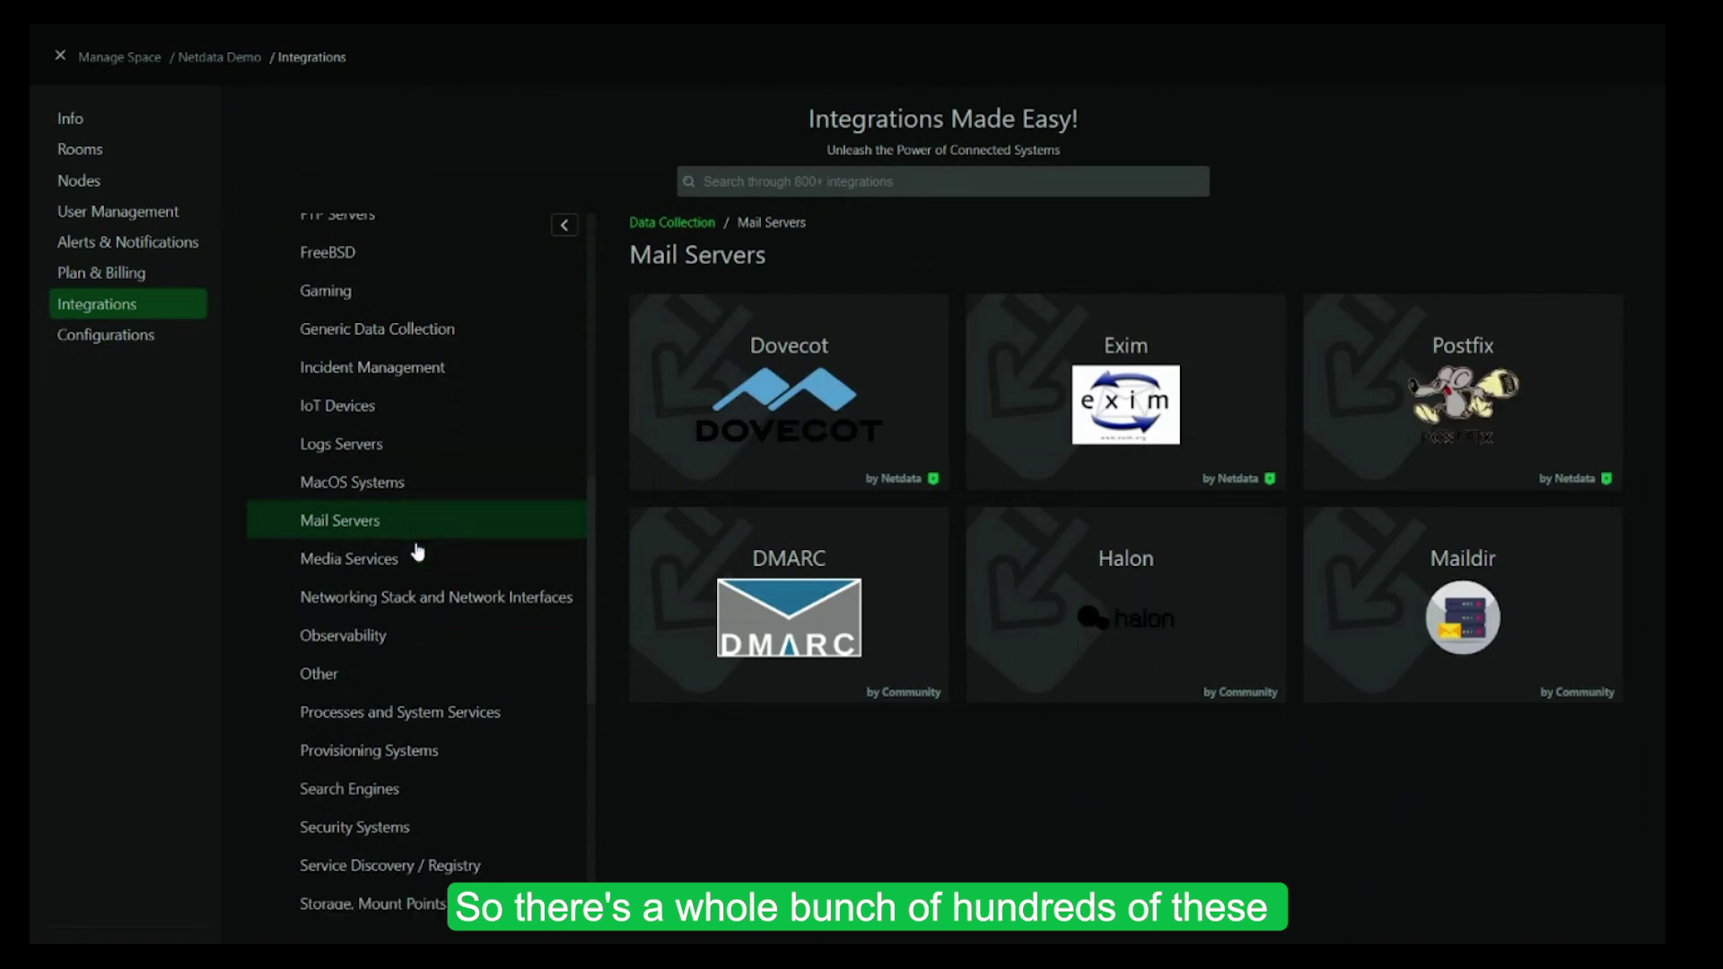
pyautogui.scroll(-1, 418, 552)
pyautogui.click(417, 550)
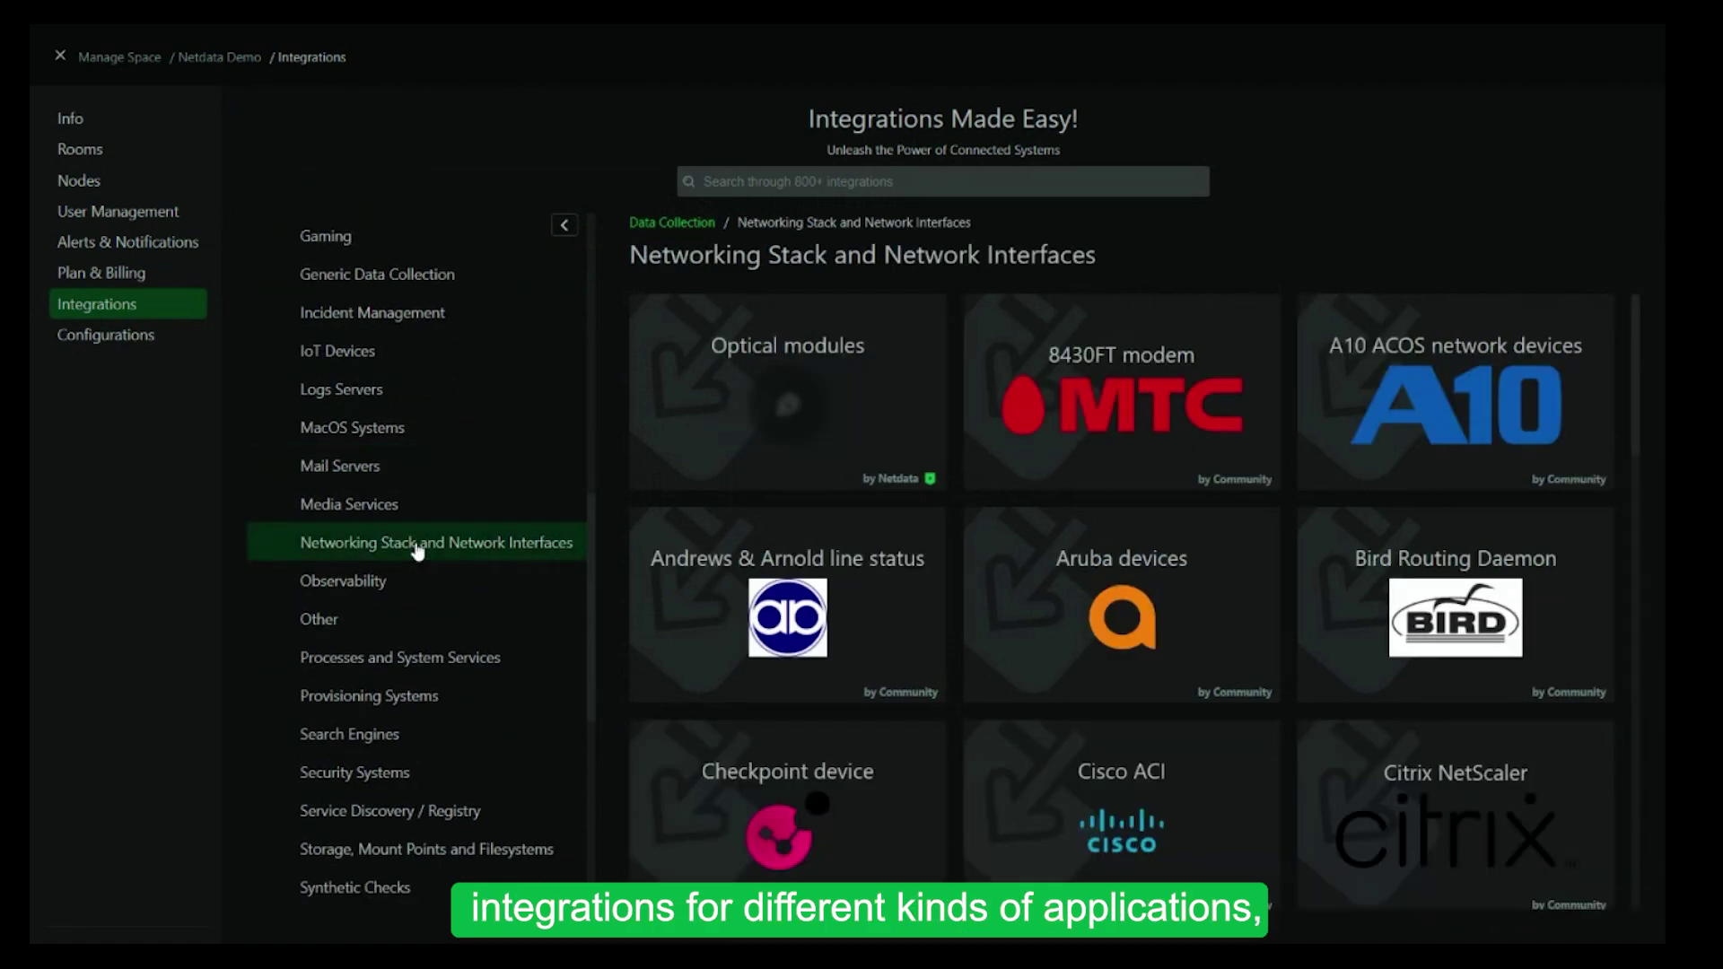
pyautogui.click(442, 592)
pyautogui.click(439, 664)
pyautogui.scroll(-5, 438, 678)
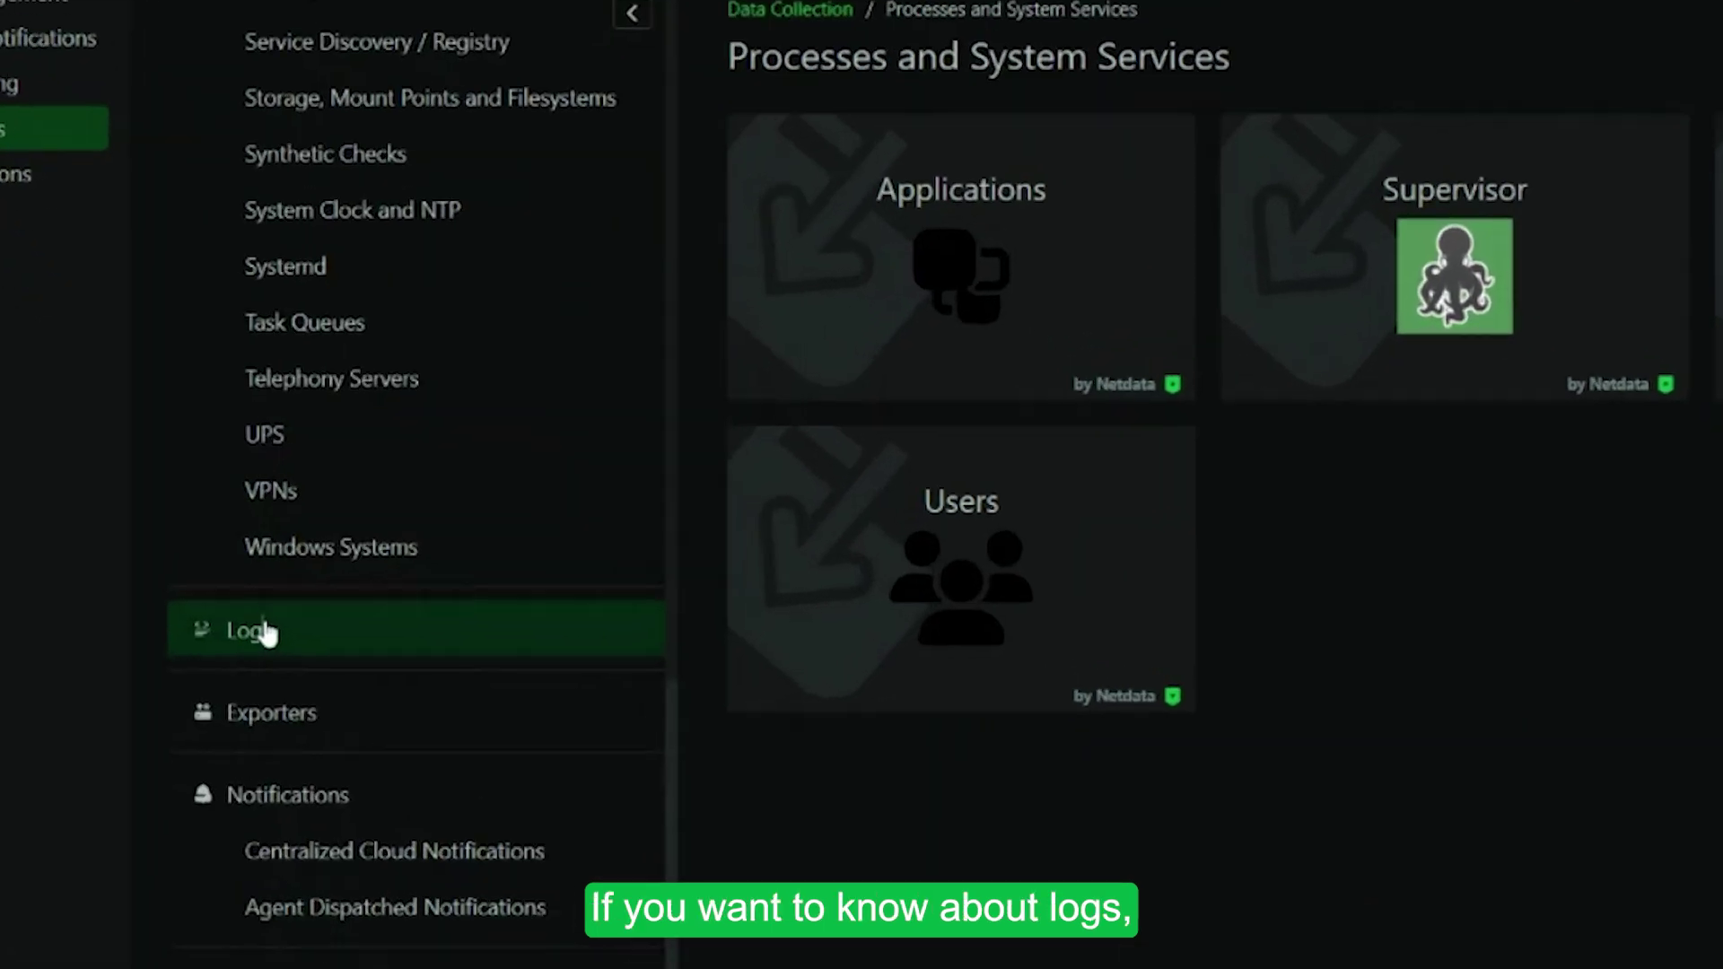
# Show the Logs integrations, check the overview and setup of Systemd Journal Logs, and return to the Logs list
pyautogui.click(265, 627)
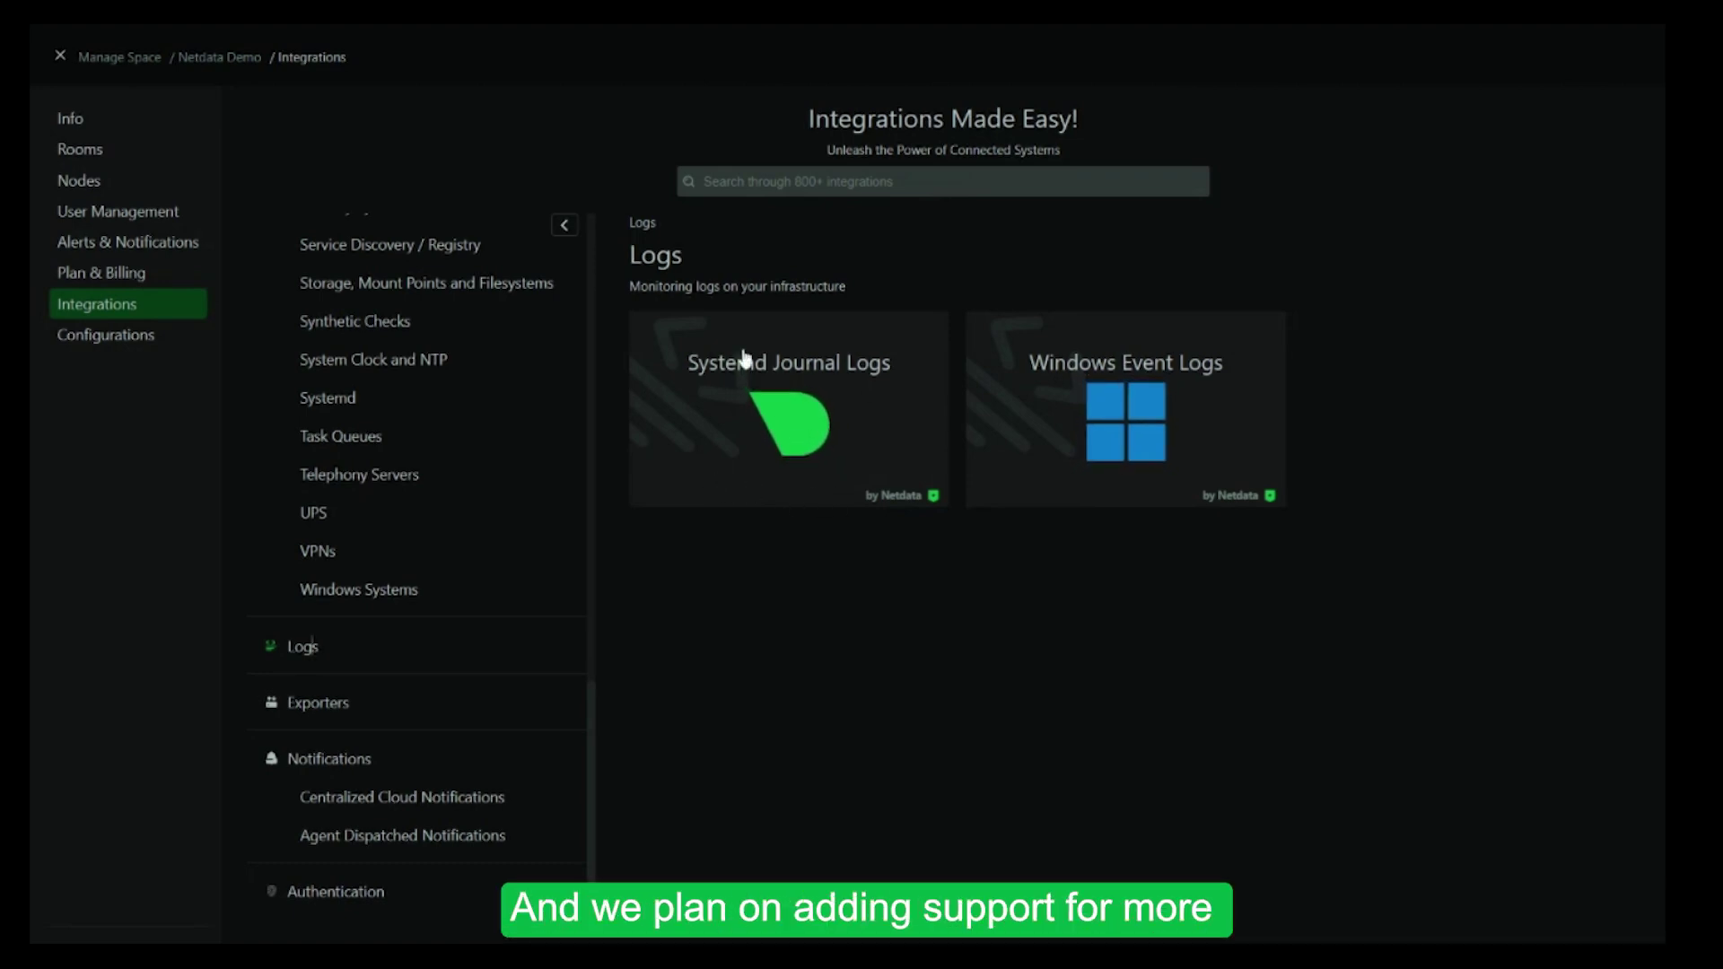
pyautogui.click(700, 482)
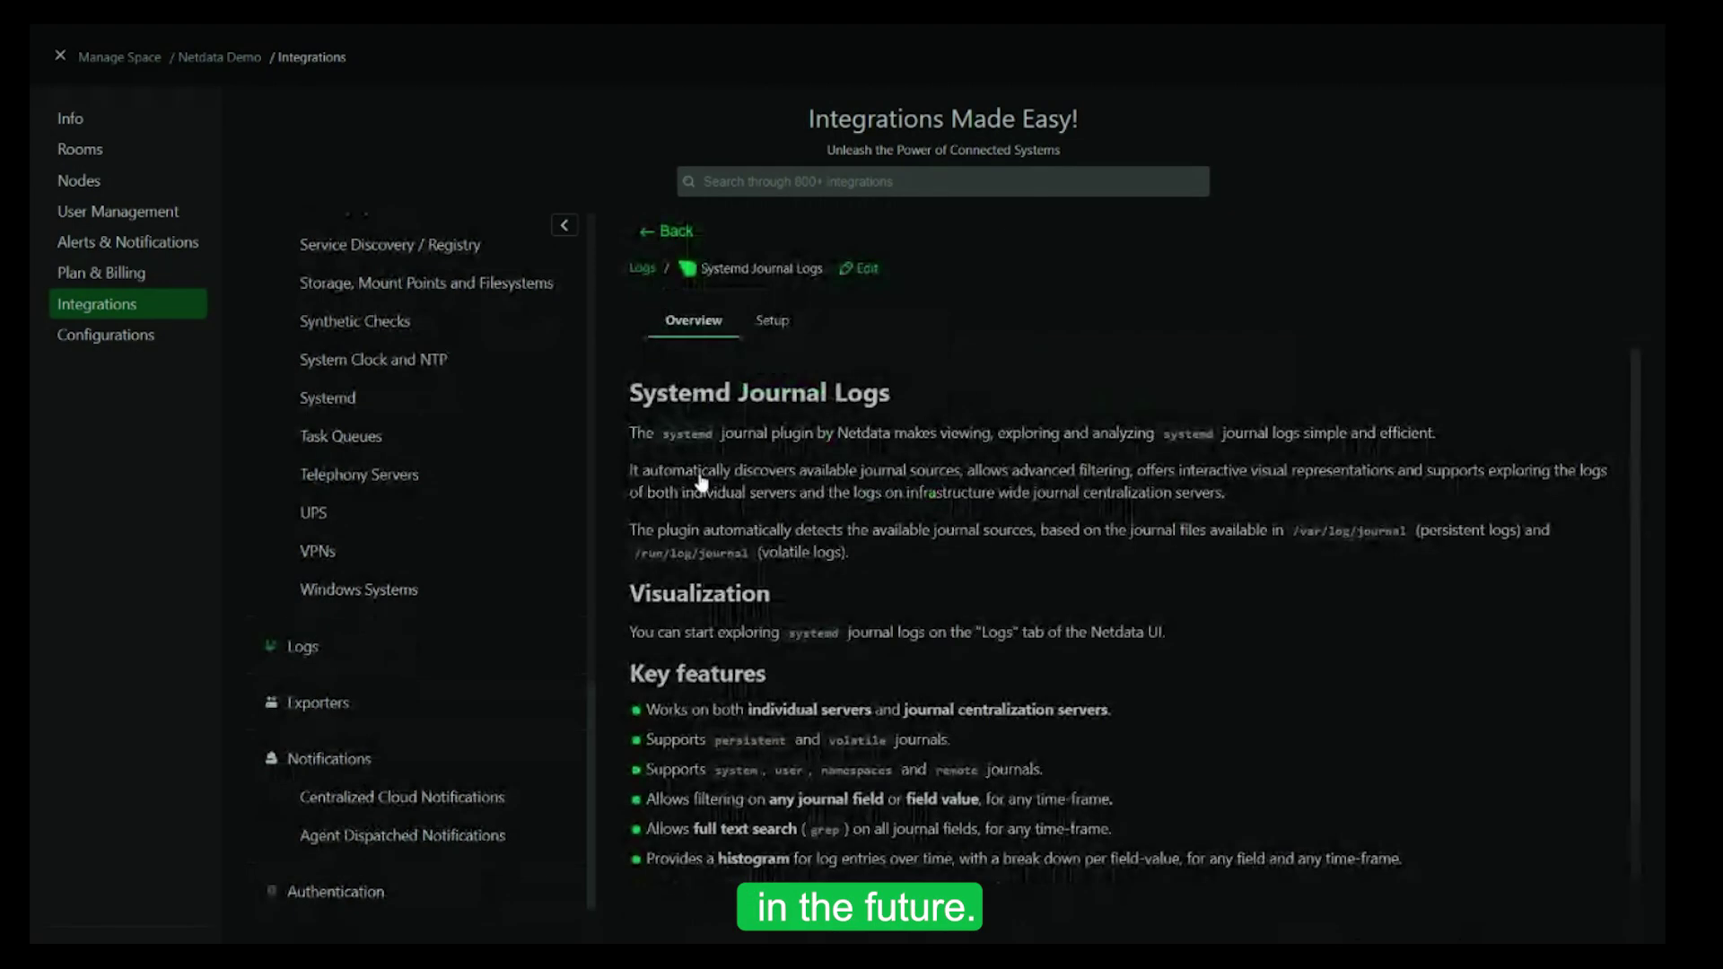
pyautogui.scroll(-1, 757, 483)
pyautogui.scroll(1, 757, 483)
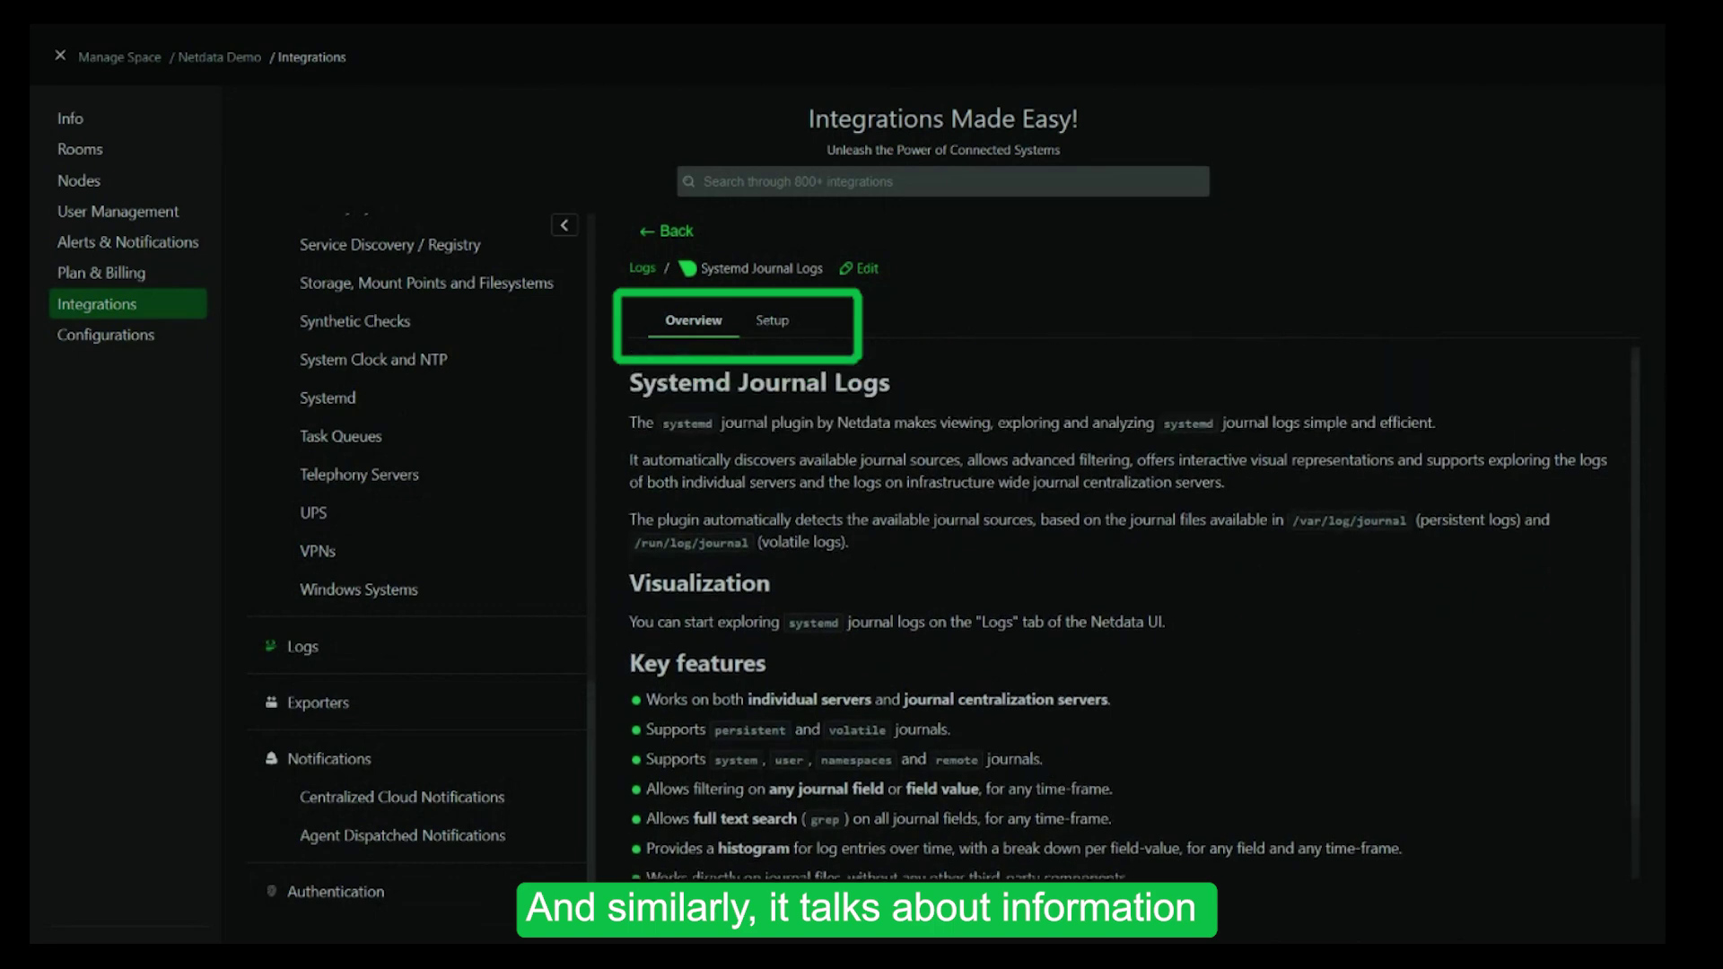
pyautogui.click(784, 334)
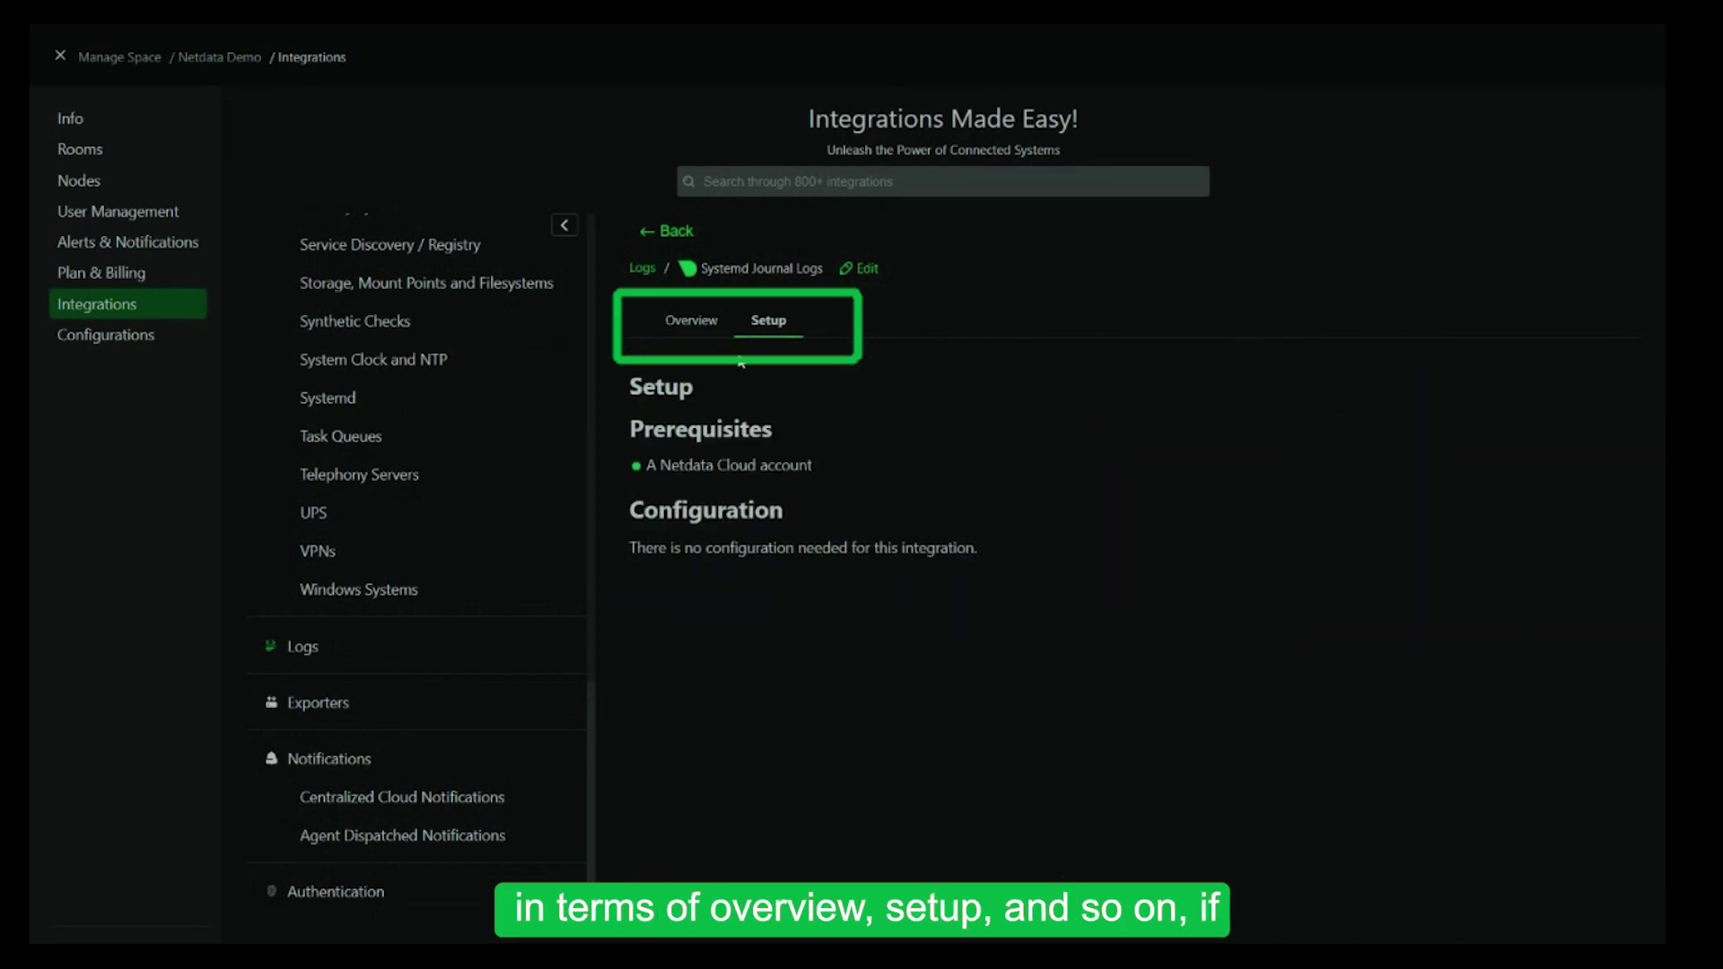
pyautogui.click(694, 334)
pyautogui.click(666, 231)
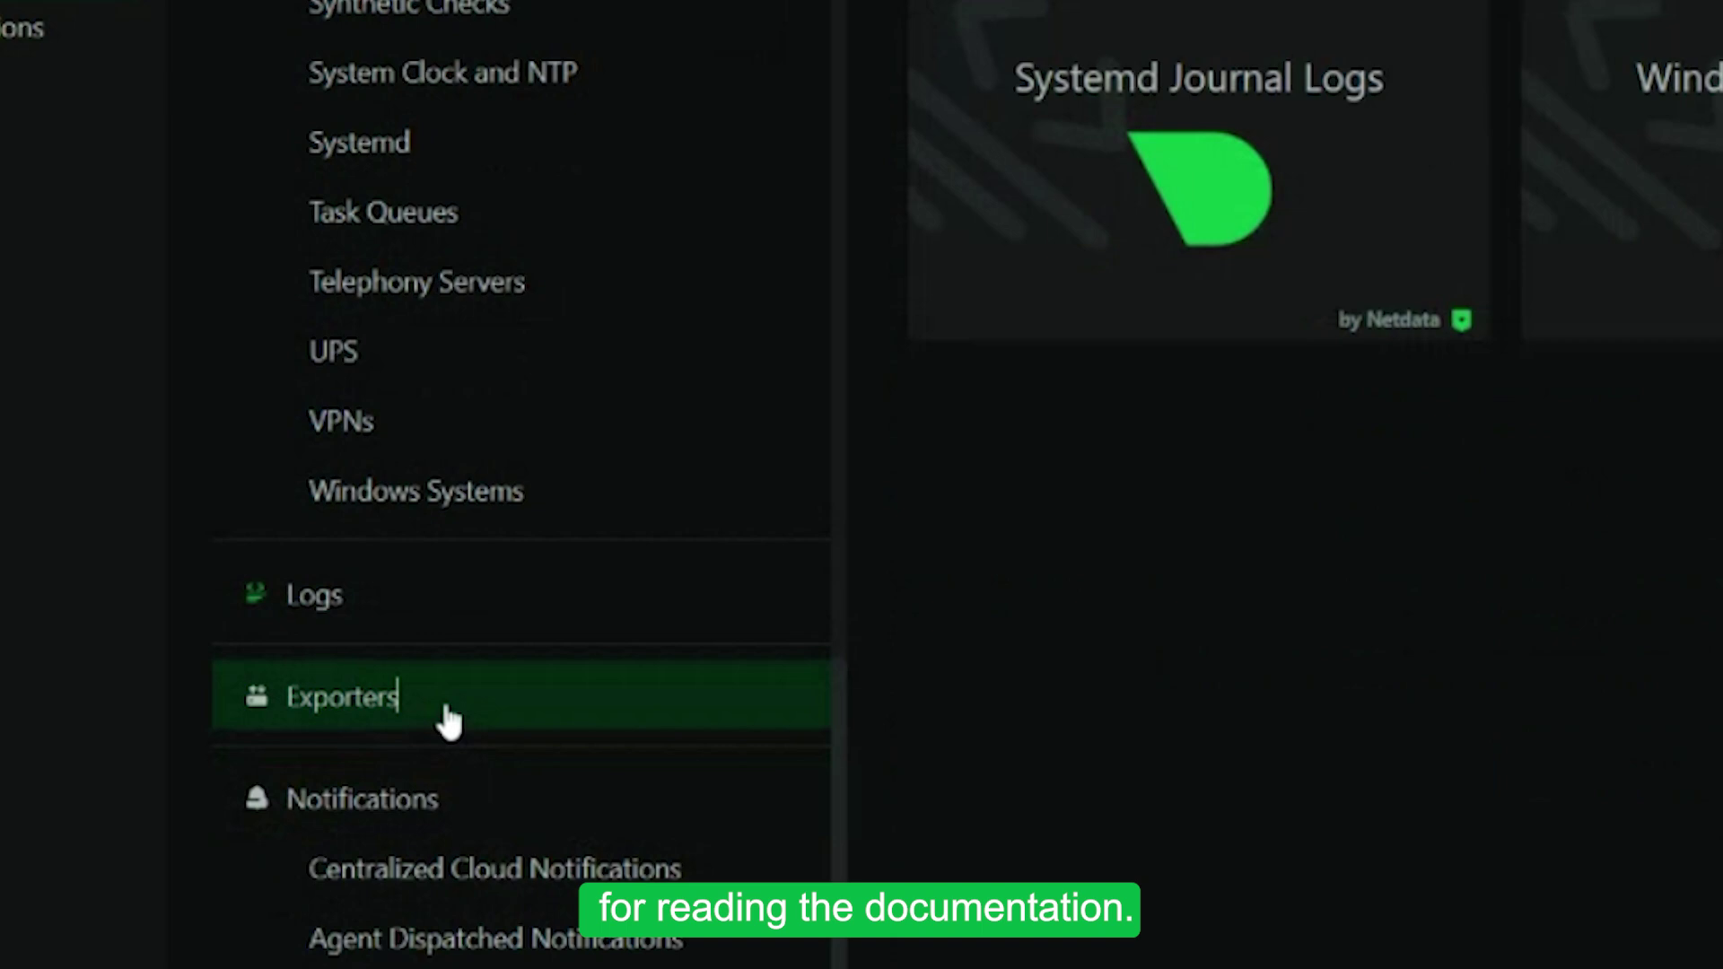
# Show the Exporters integrations and look through the available export destinations
pyautogui.click(449, 723)
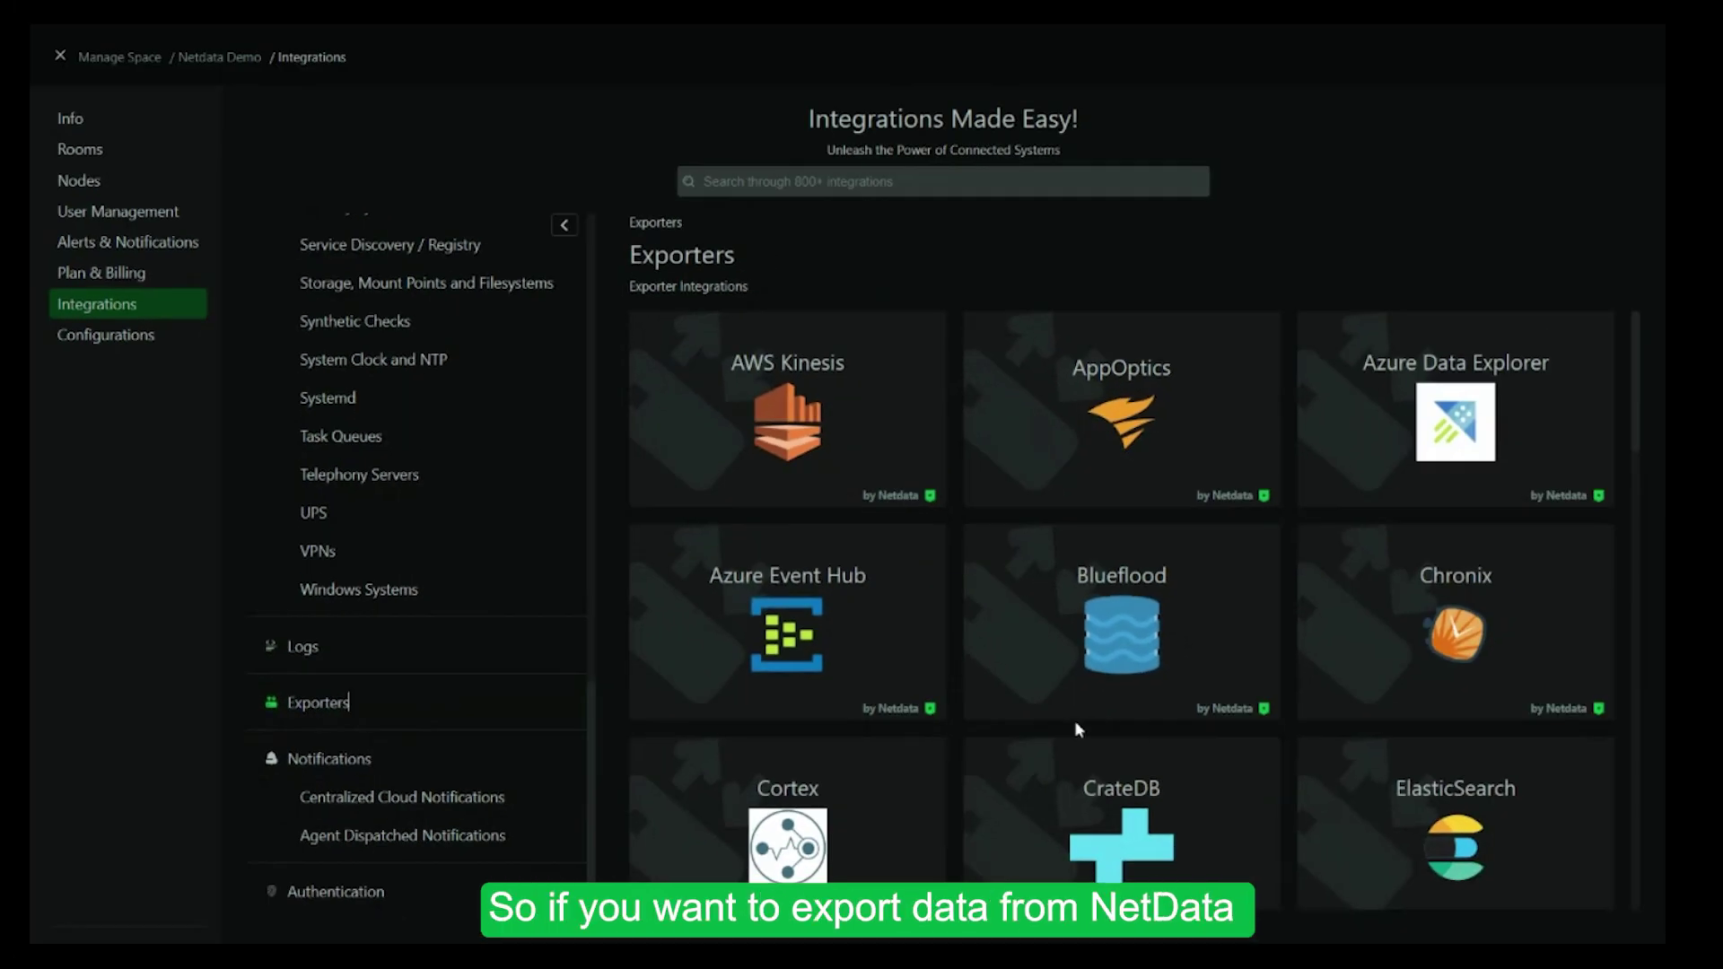
pyautogui.scroll(-5, 1077, 729)
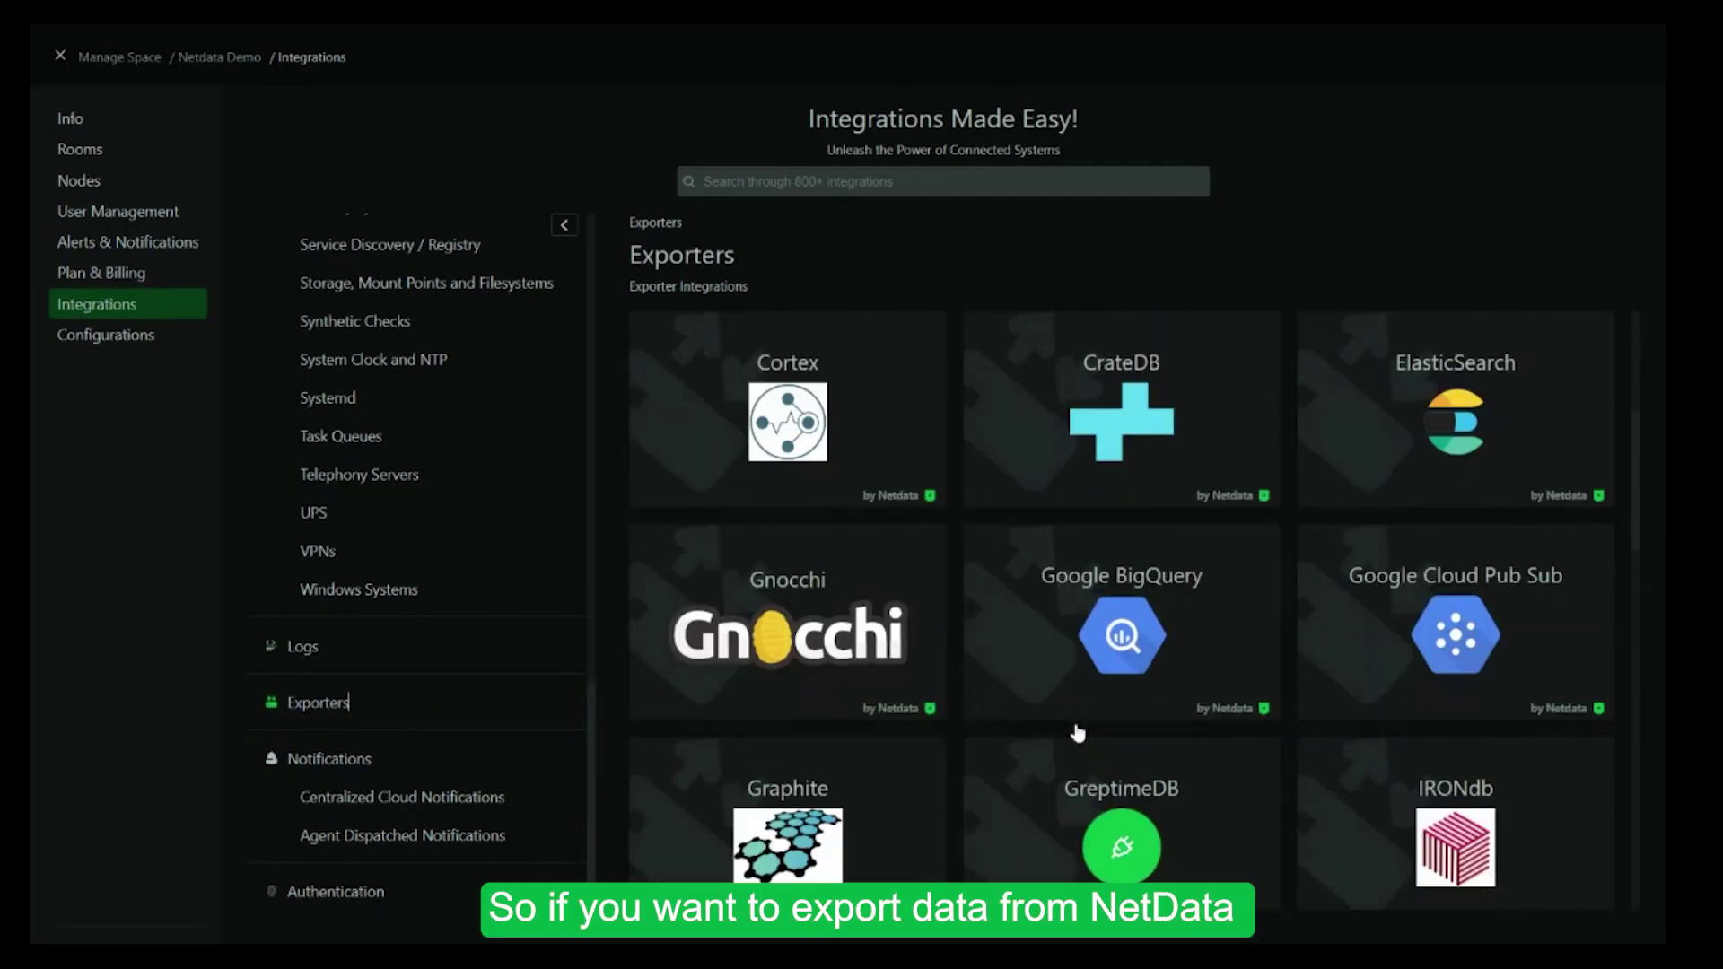
pyautogui.scroll(-7, 1079, 732)
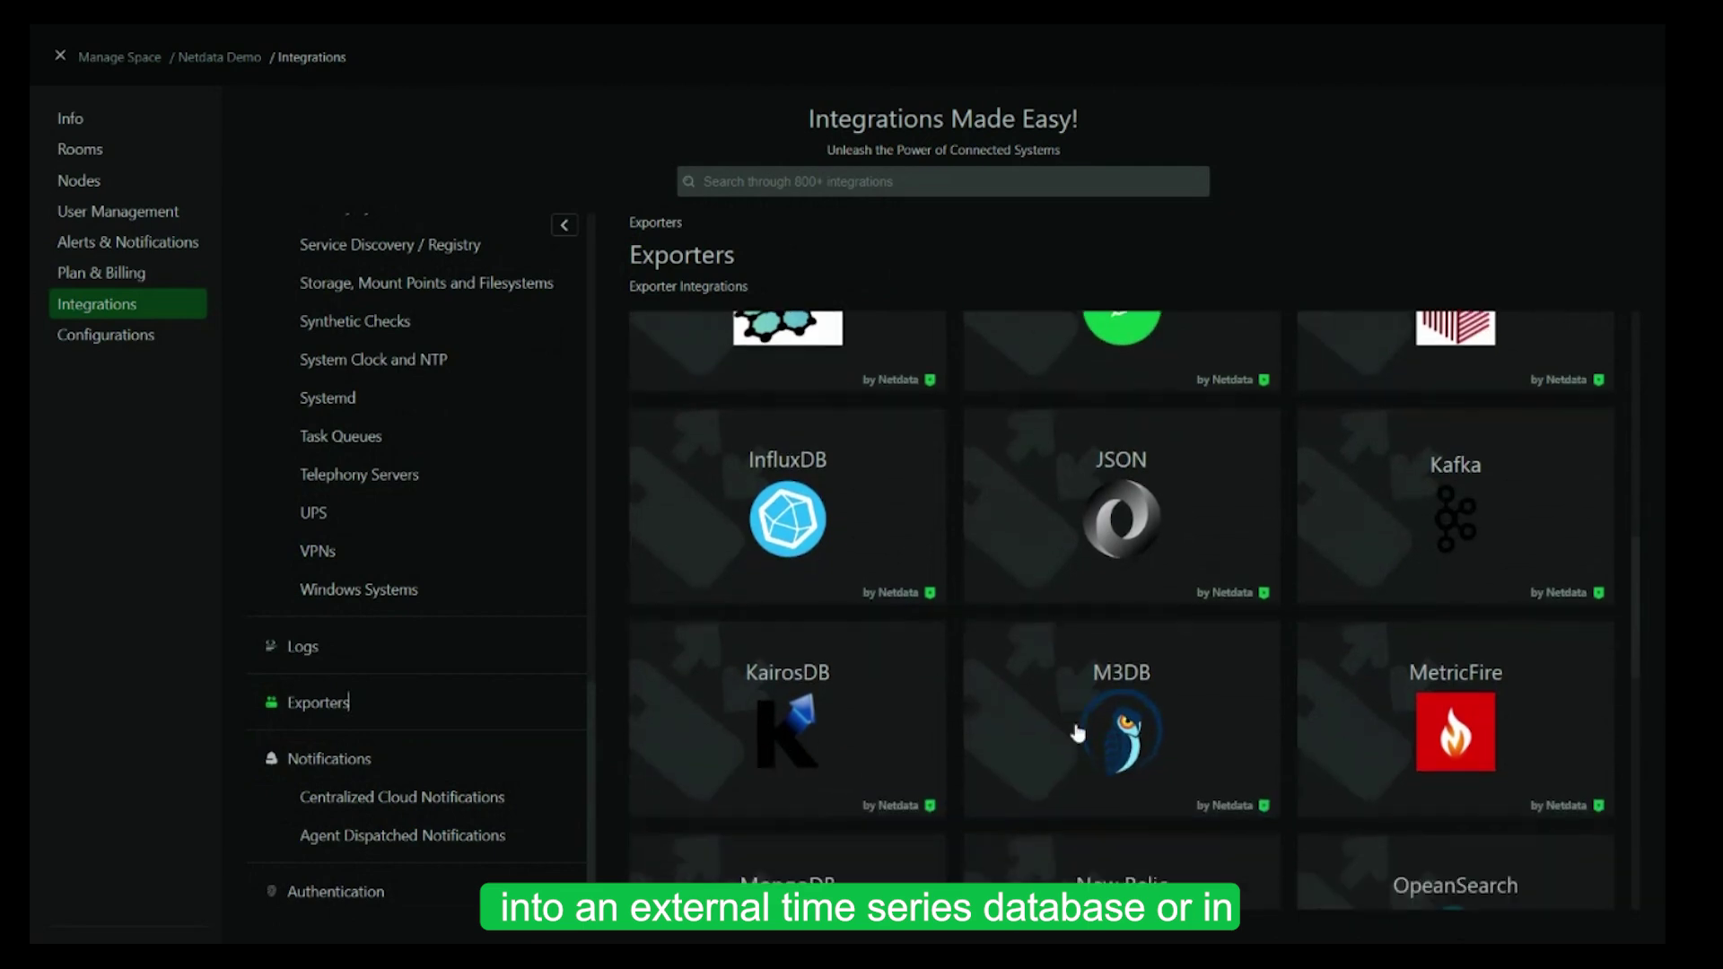
pyautogui.scroll(-8, 1078, 733)
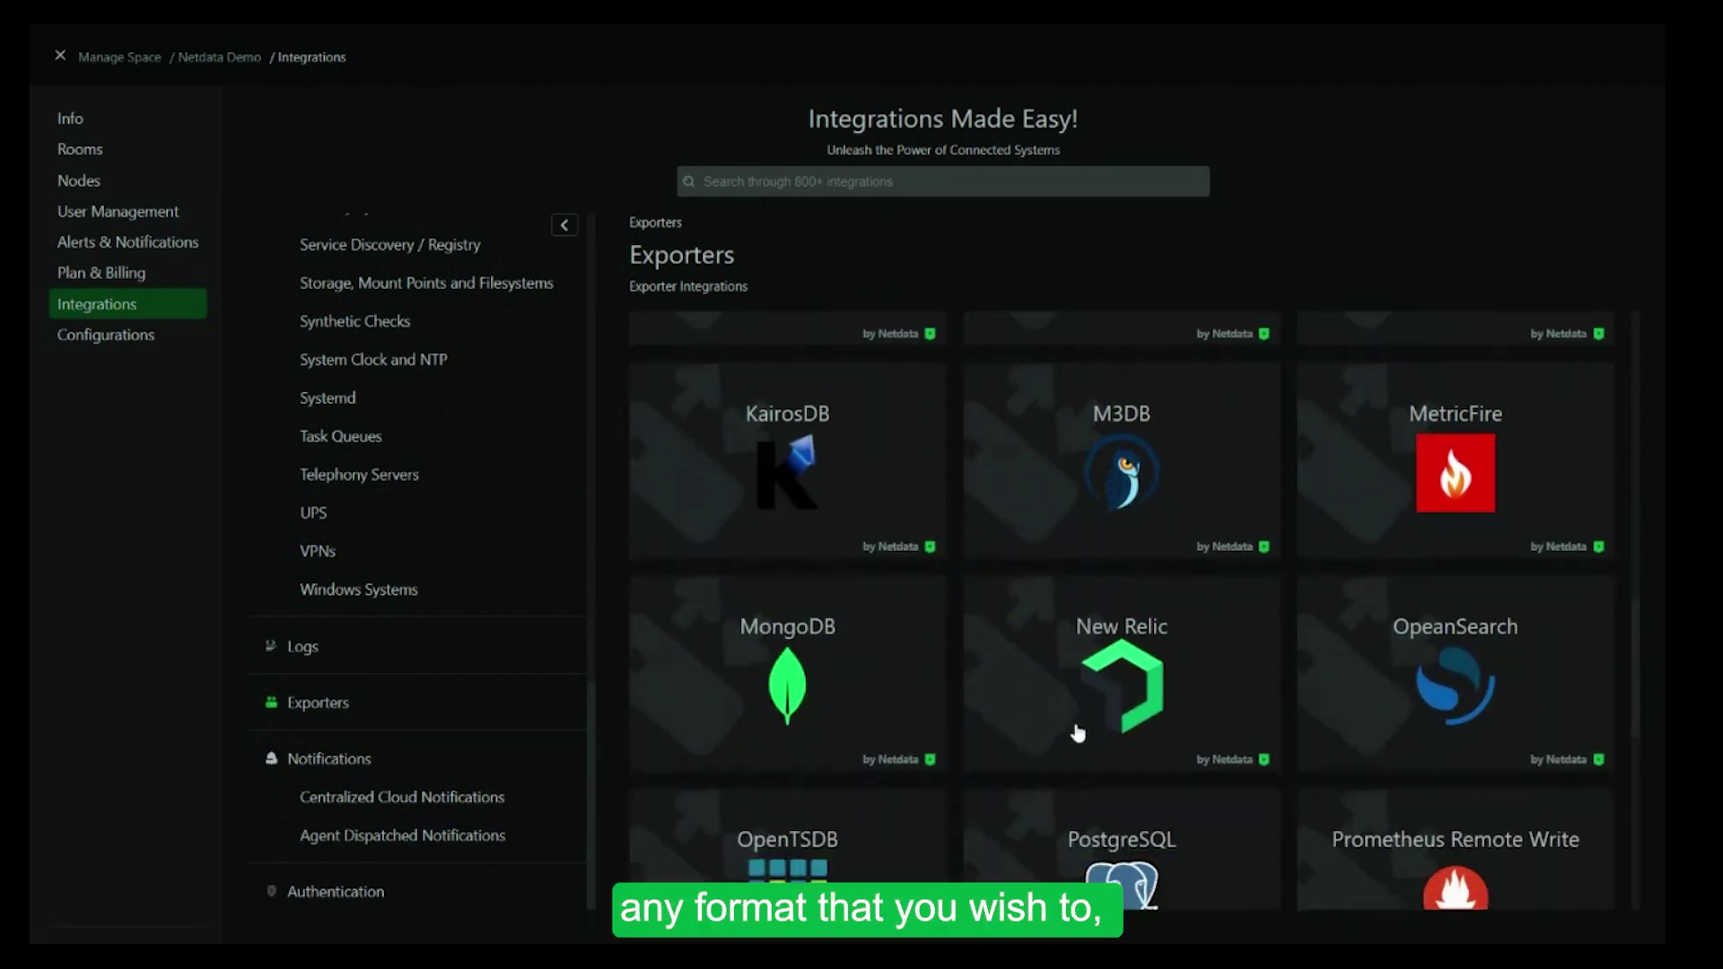
# Show the Centralized Cloud Notifications integrations and look through the available notification services
pyautogui.click(334, 762)
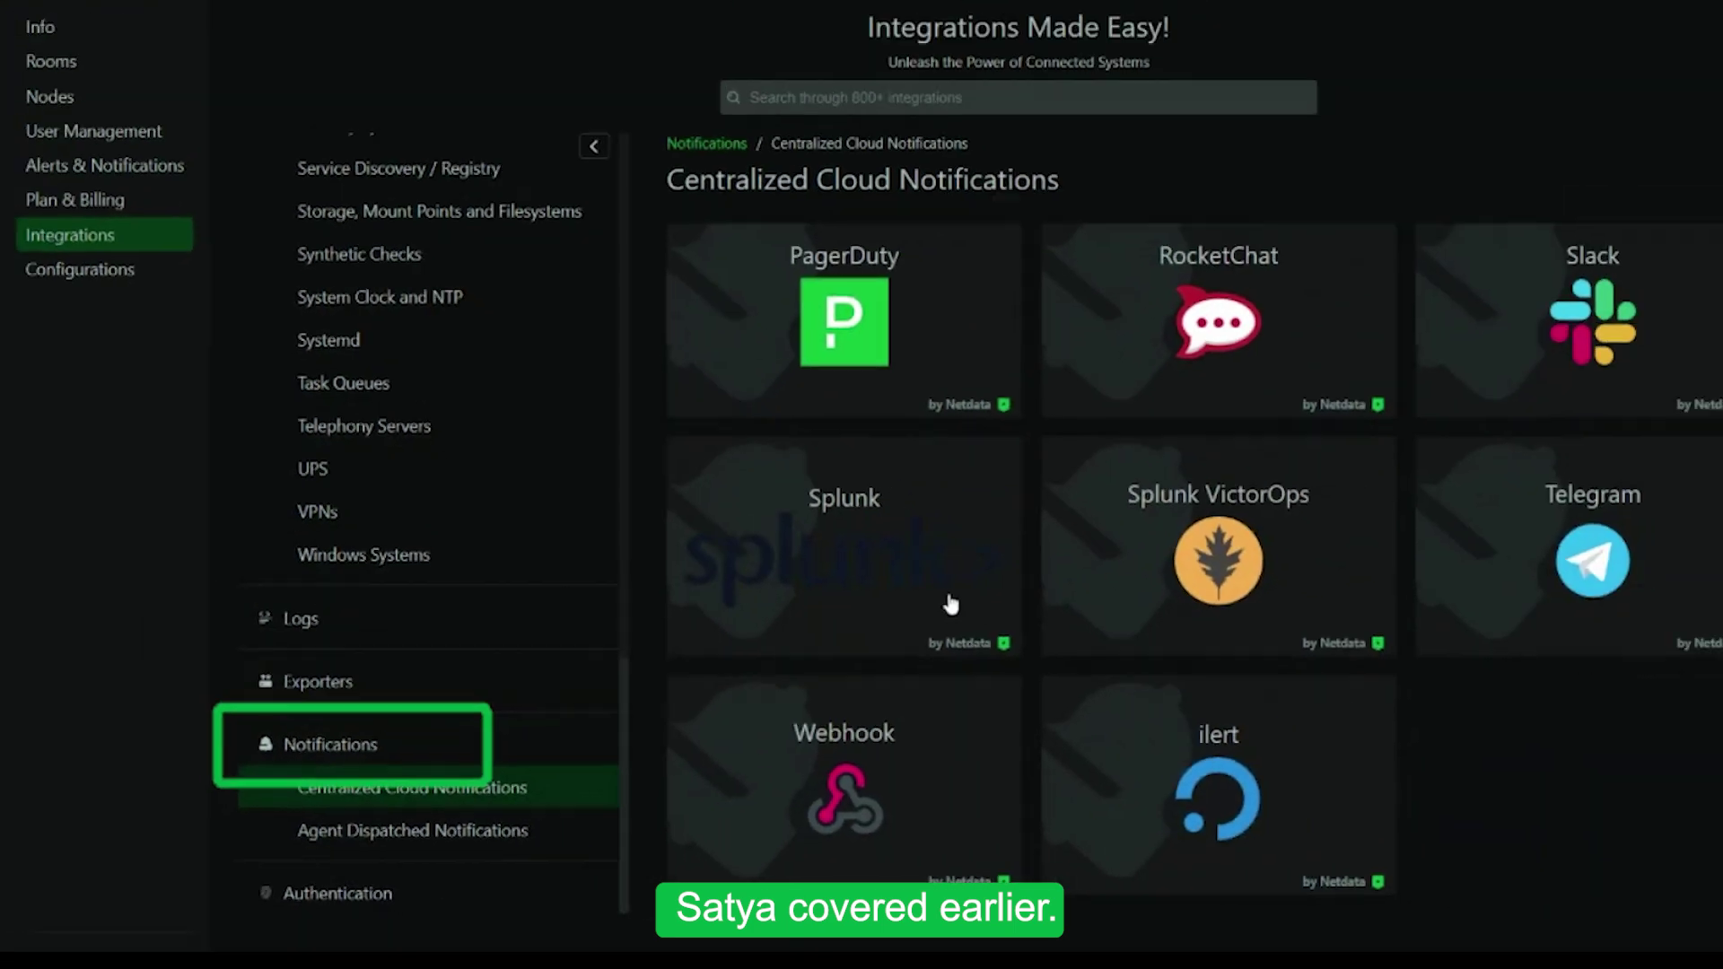
pyautogui.scroll(5, 1327, 443)
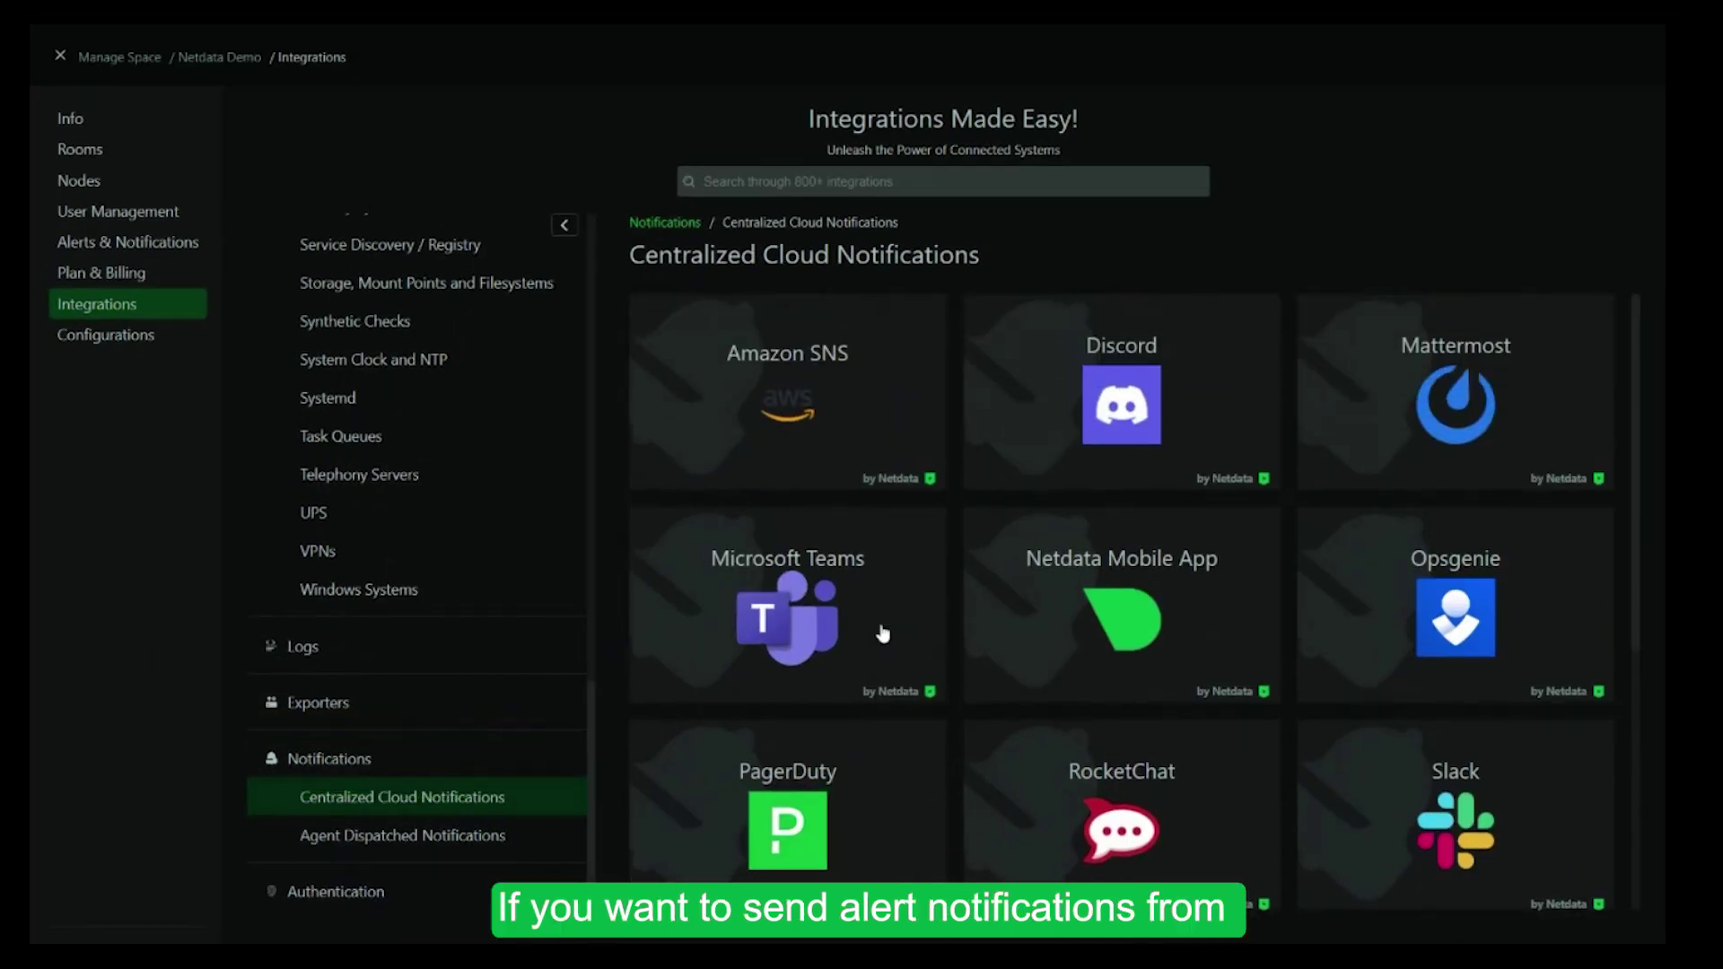
pyautogui.scroll(-1, 881, 633)
pyautogui.scroll(-1, 790, 663)
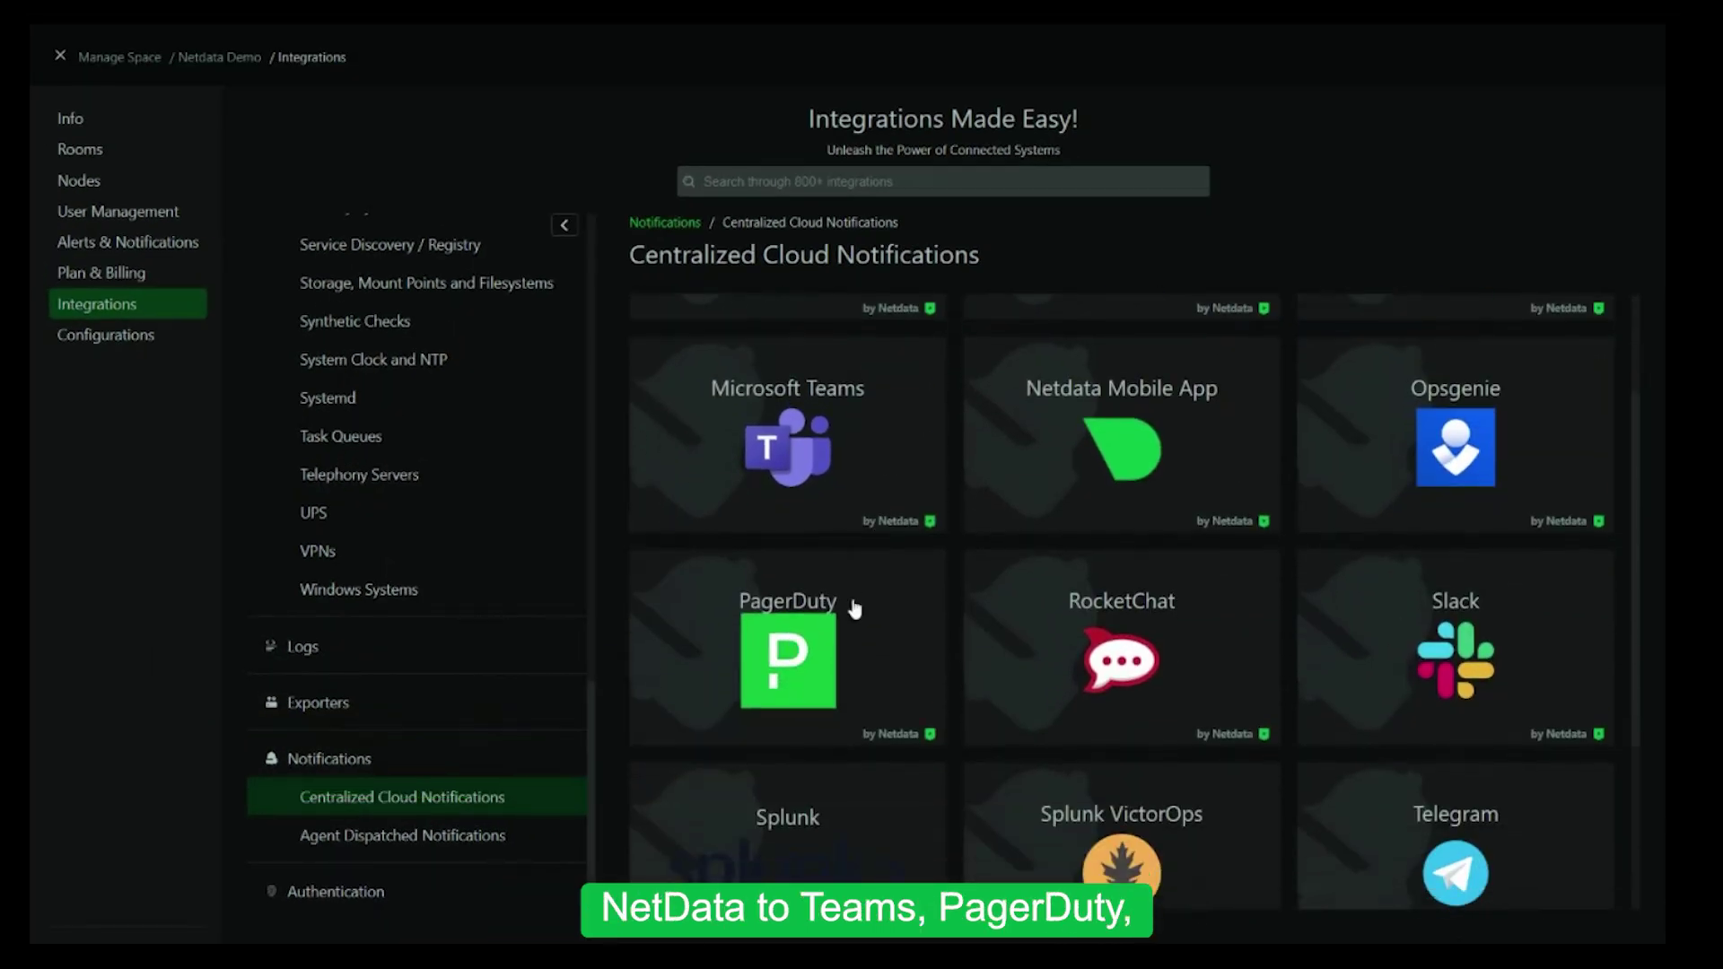
# Look through the remaining cloud notification services and the Authentication integrations, and close the space settings
pyautogui.scroll(1, 1328, 665)
pyautogui.scroll(-1, 1167, 575)
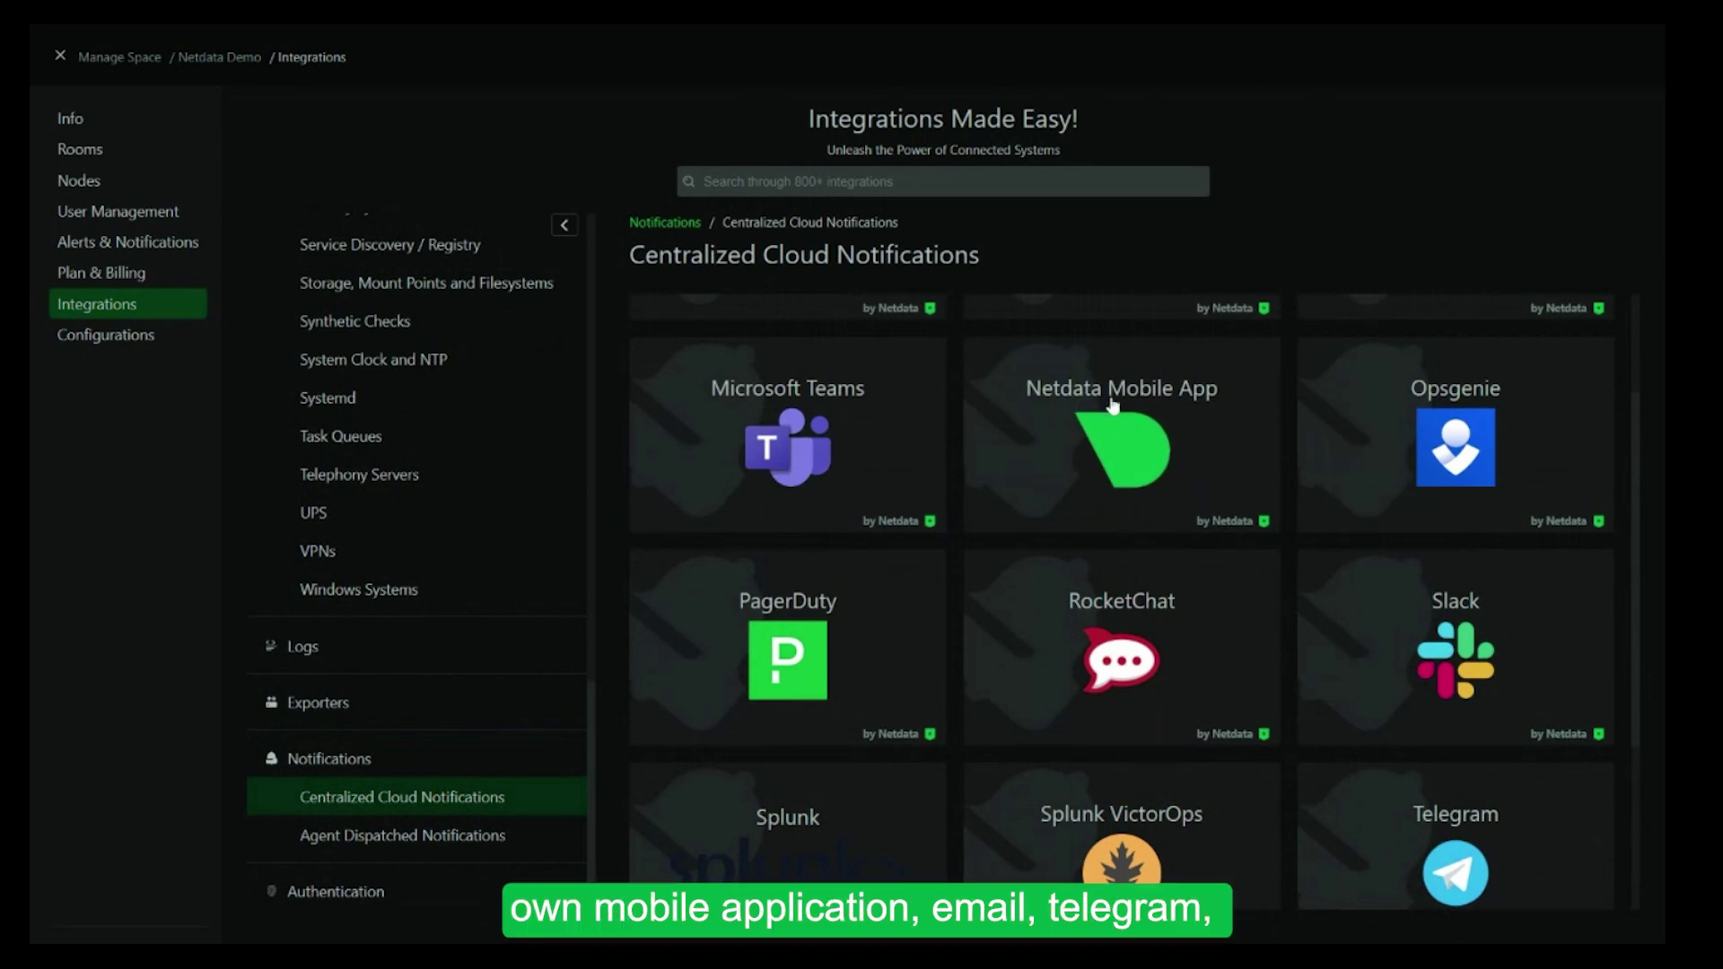
pyautogui.scroll(1, 1185, 472)
pyautogui.scroll(-4, 1310, 521)
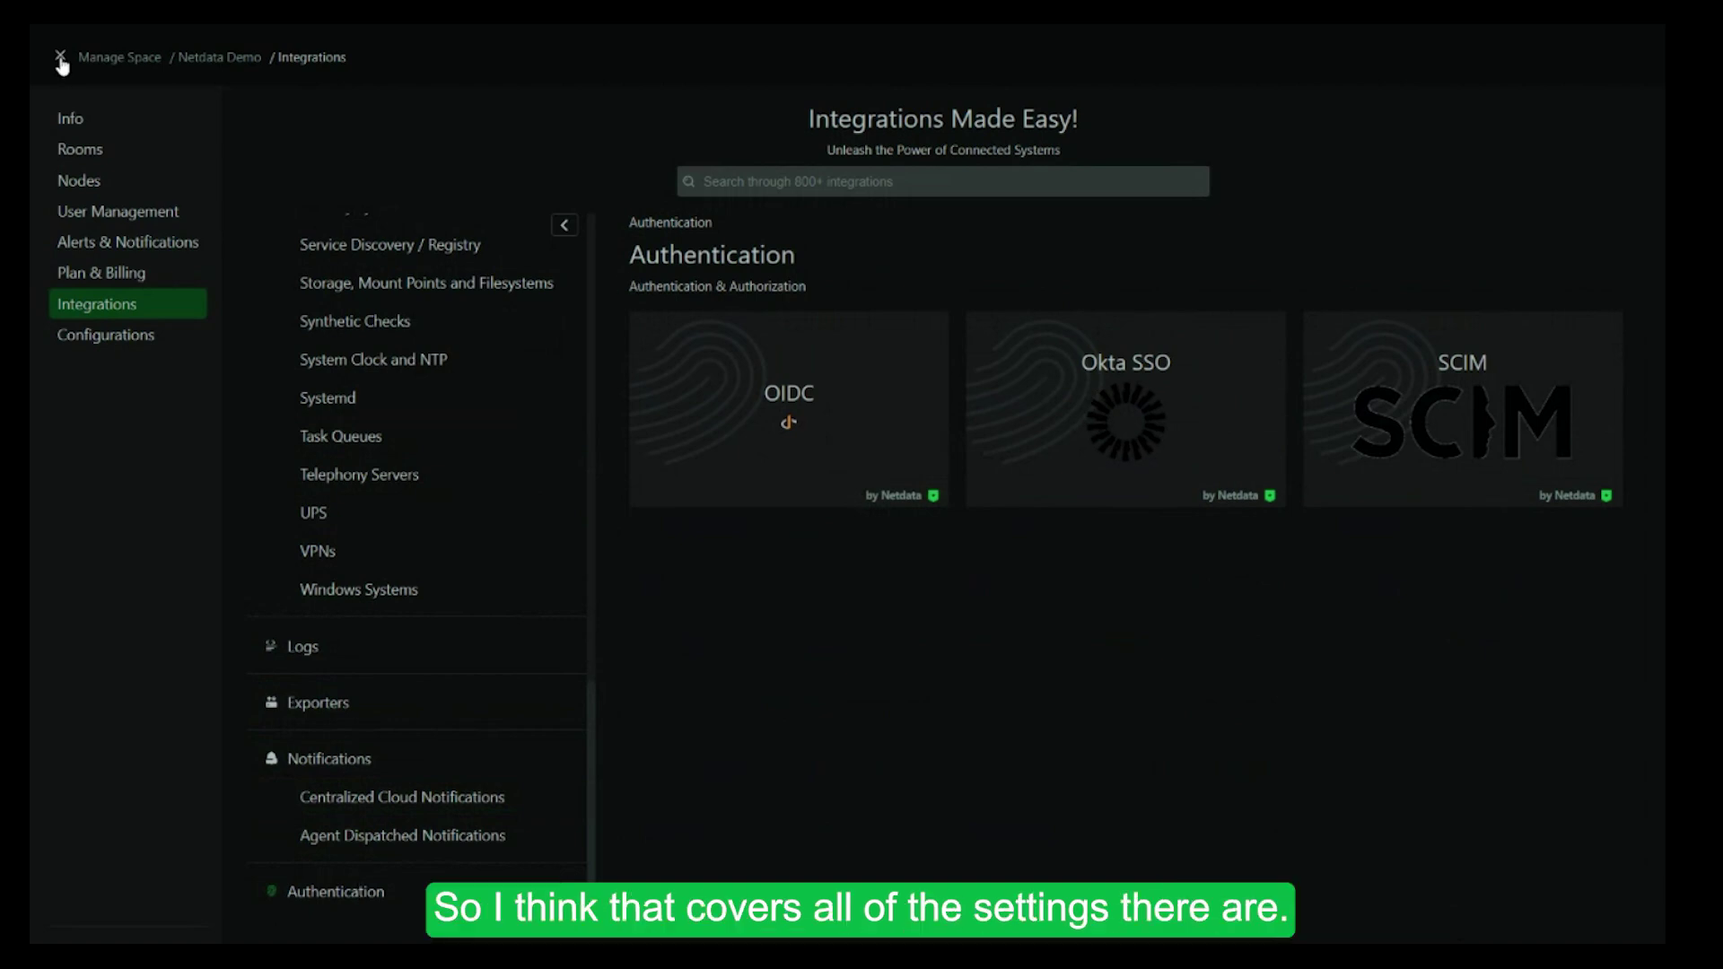
pyautogui.click(61, 57)
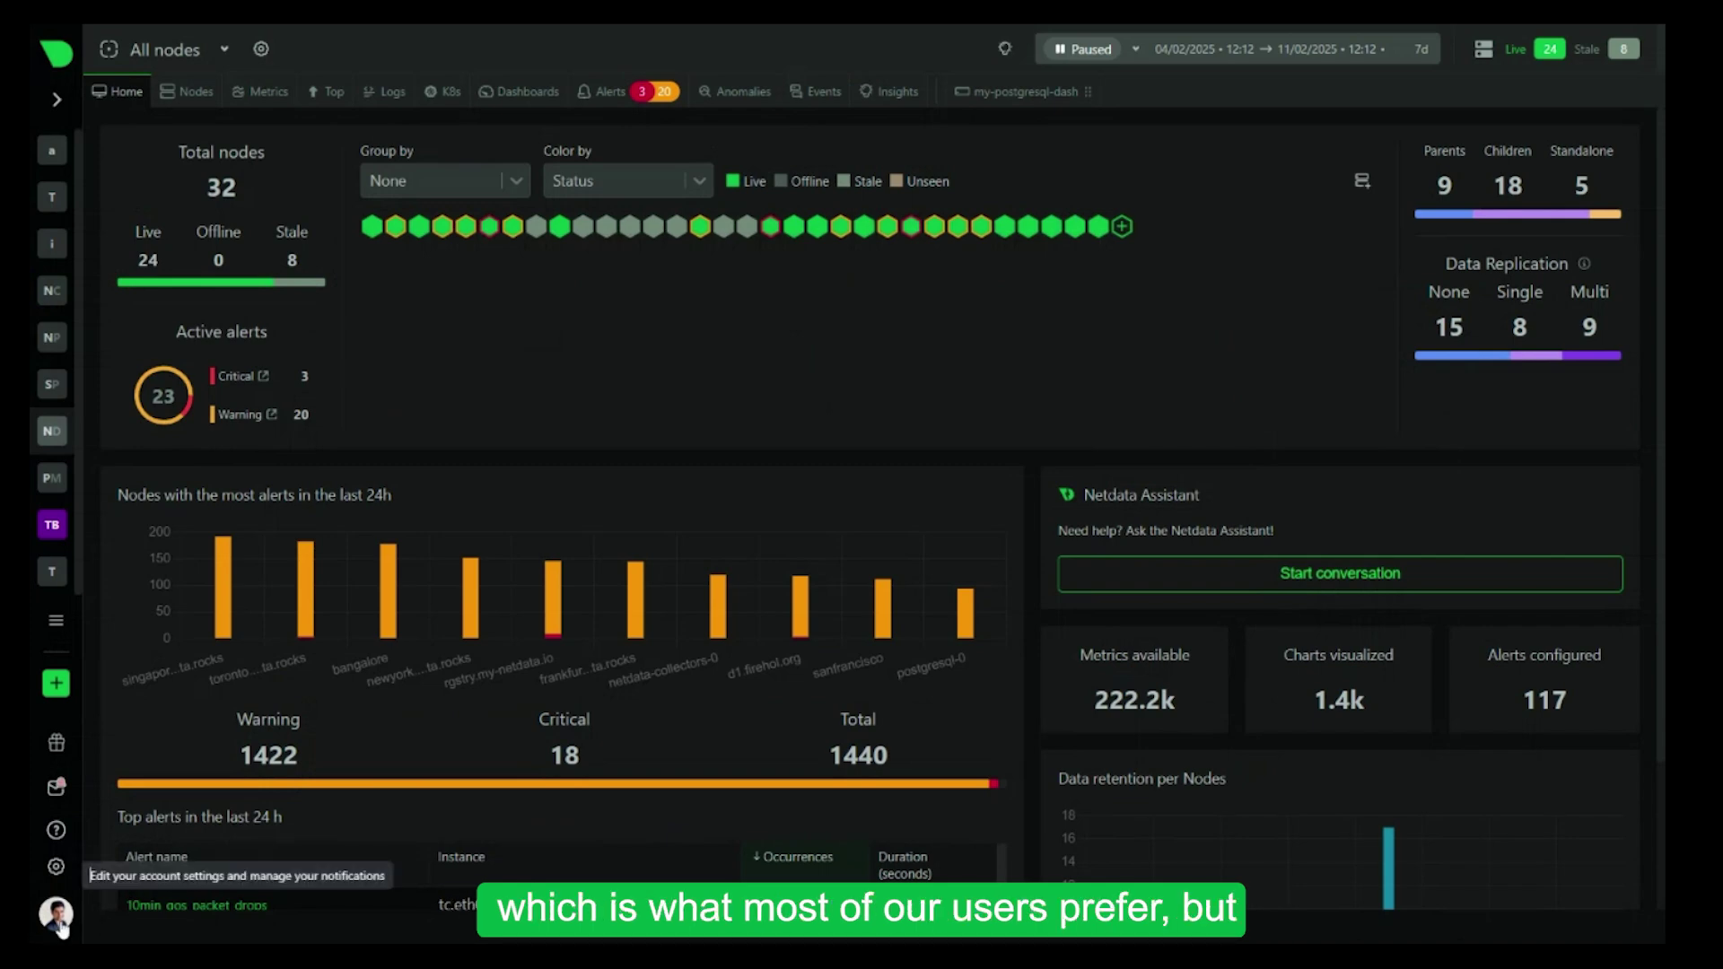
# Switch the Netdata theme to Light Theme in the user account settings
pyautogui.click(57, 925)
pyautogui.click(153, 831)
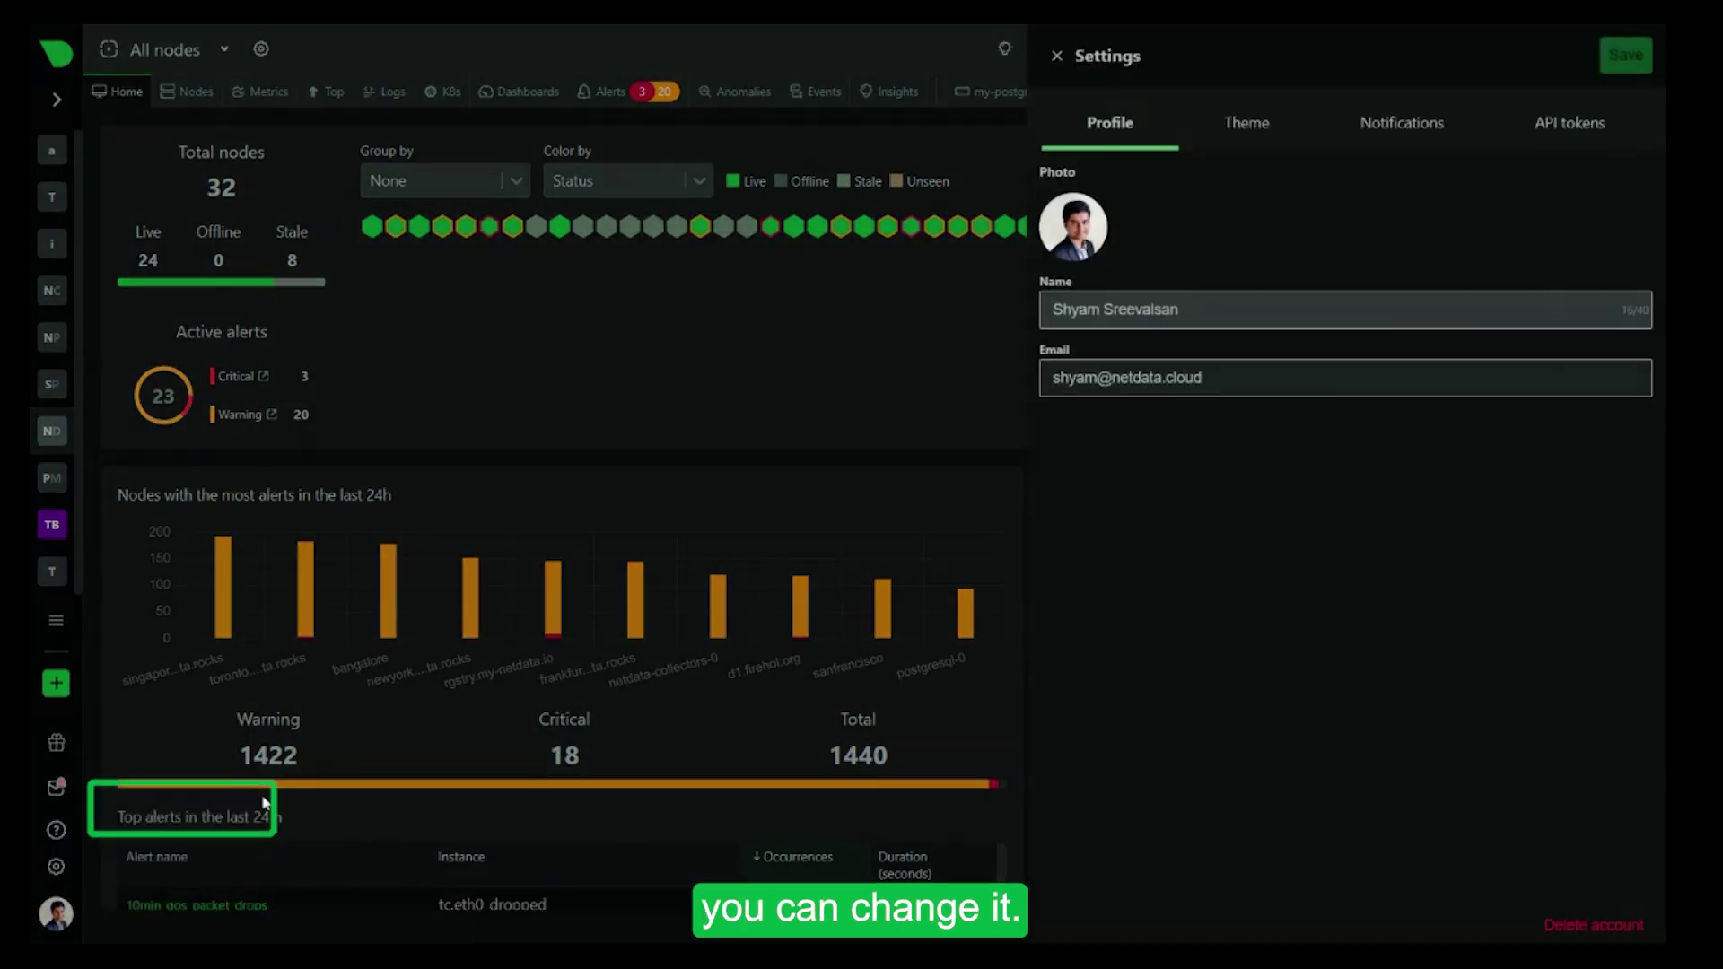
pyautogui.click(1243, 123)
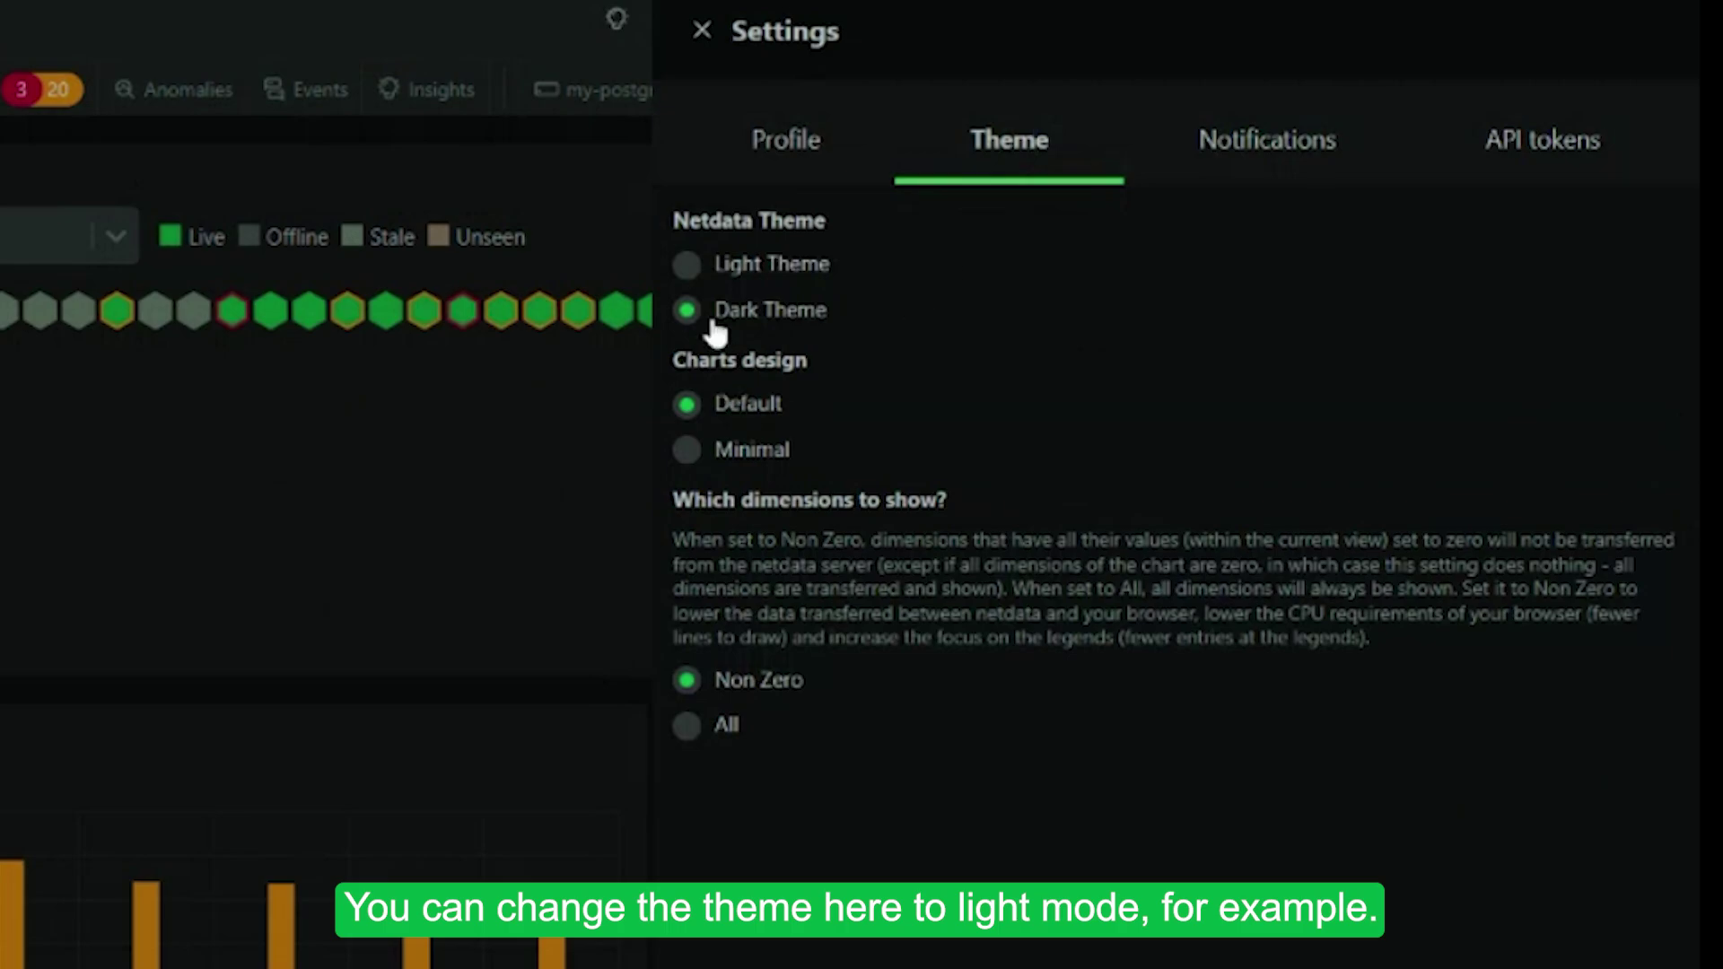
pyautogui.click(687, 264)
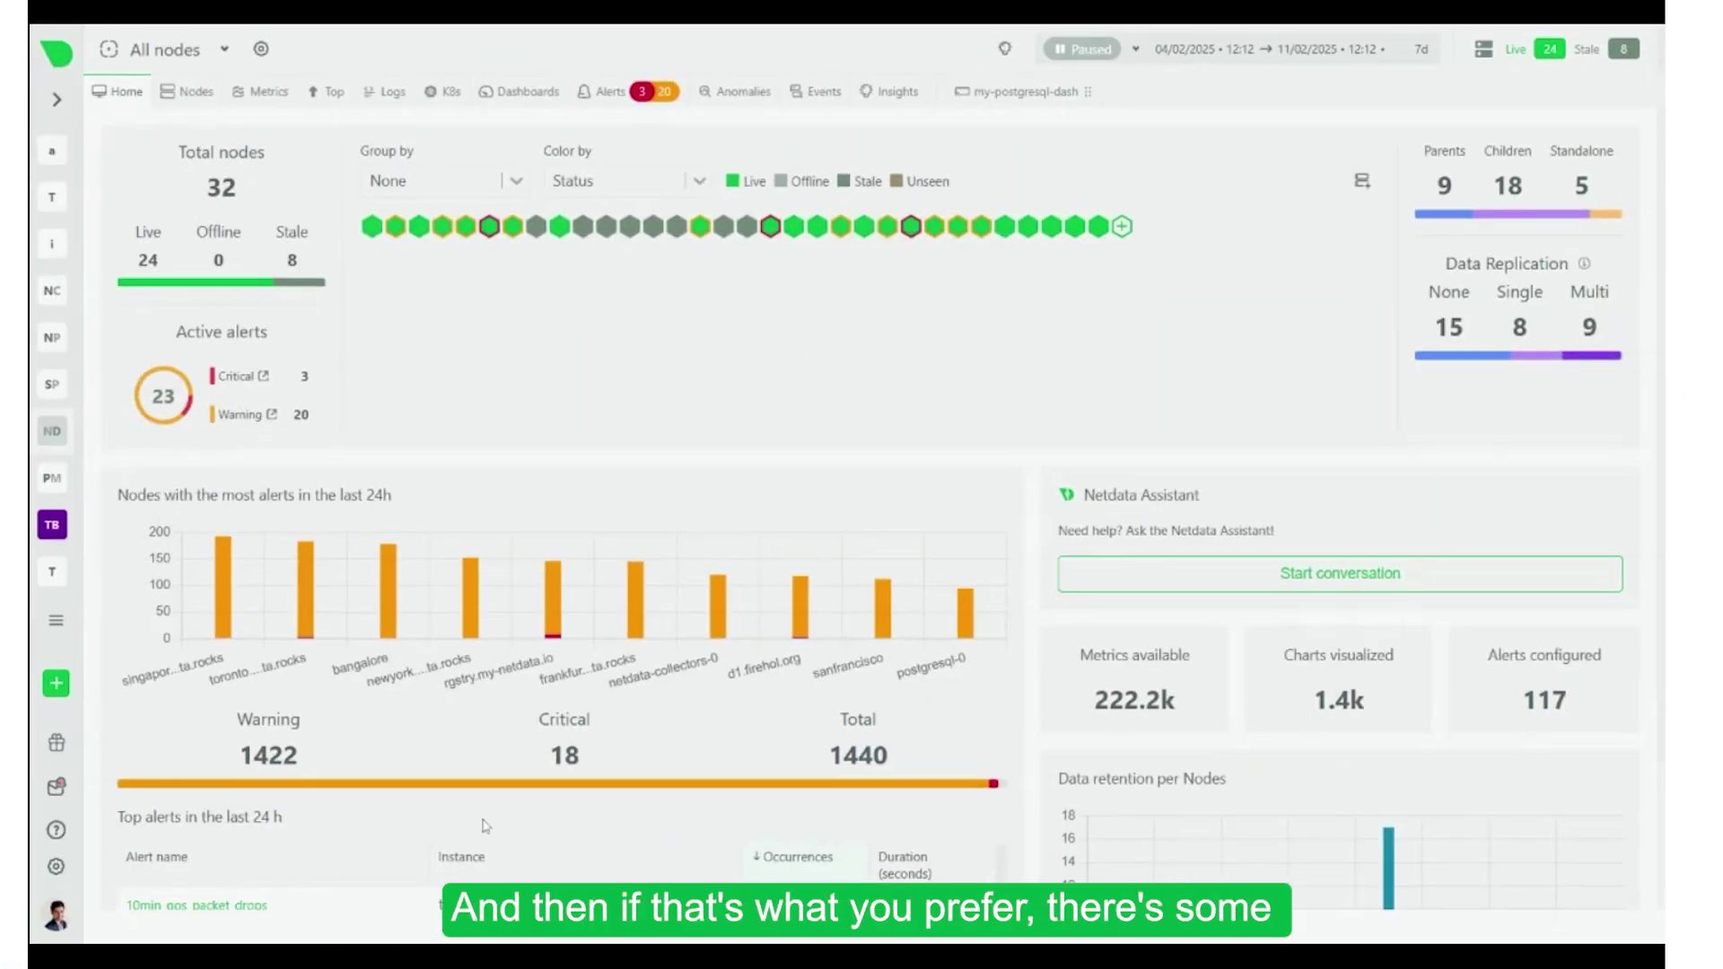
# Reopen the user account settings and review the theme, chart design and dimension options as well as the profile
pyautogui.scroll(-3, 556, 539)
pyautogui.click(56, 917)
pyautogui.click(144, 811)
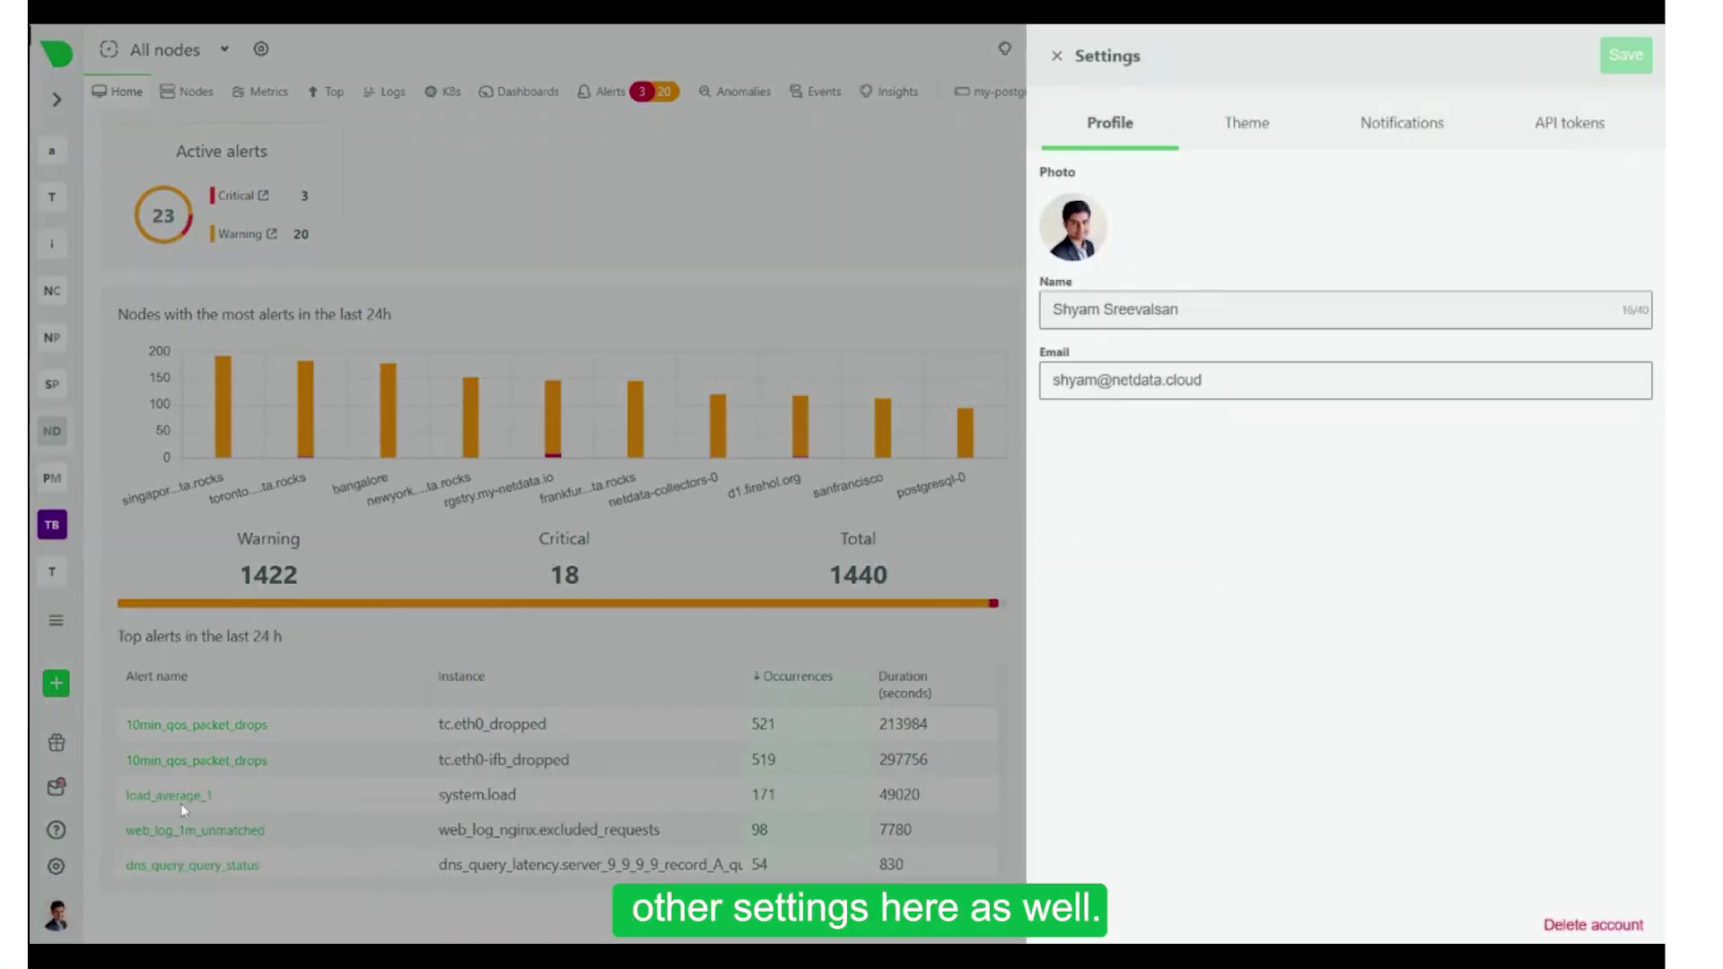
pyautogui.click(1246, 125)
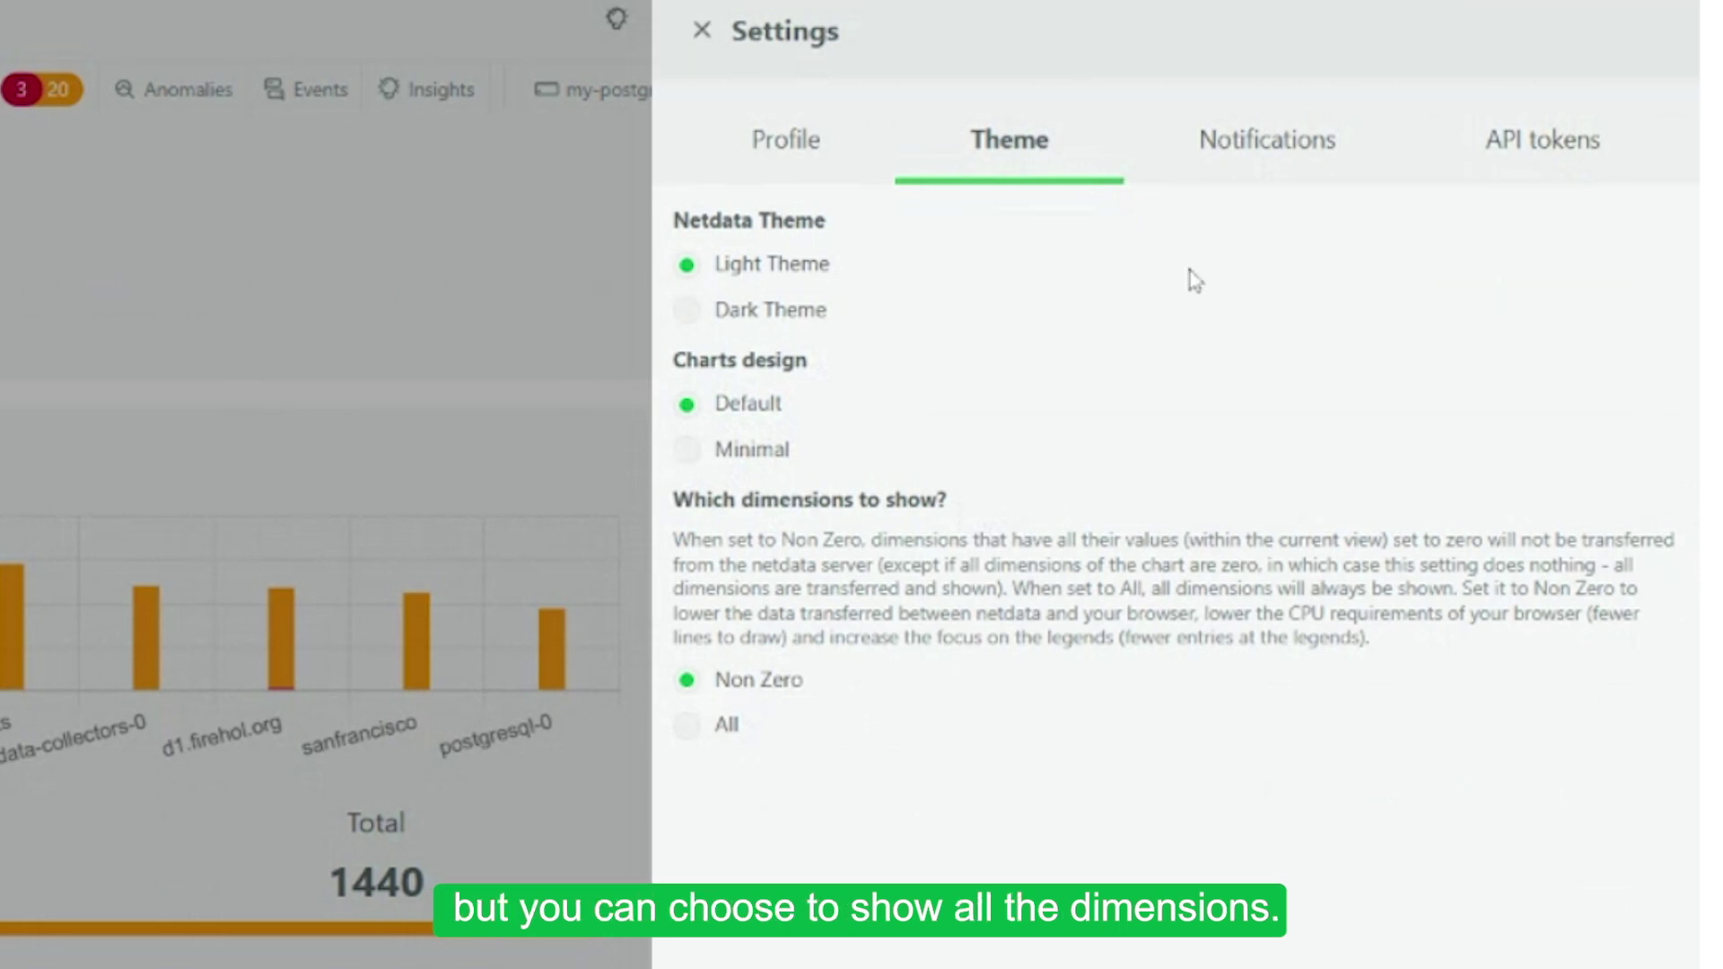
pyautogui.click(786, 141)
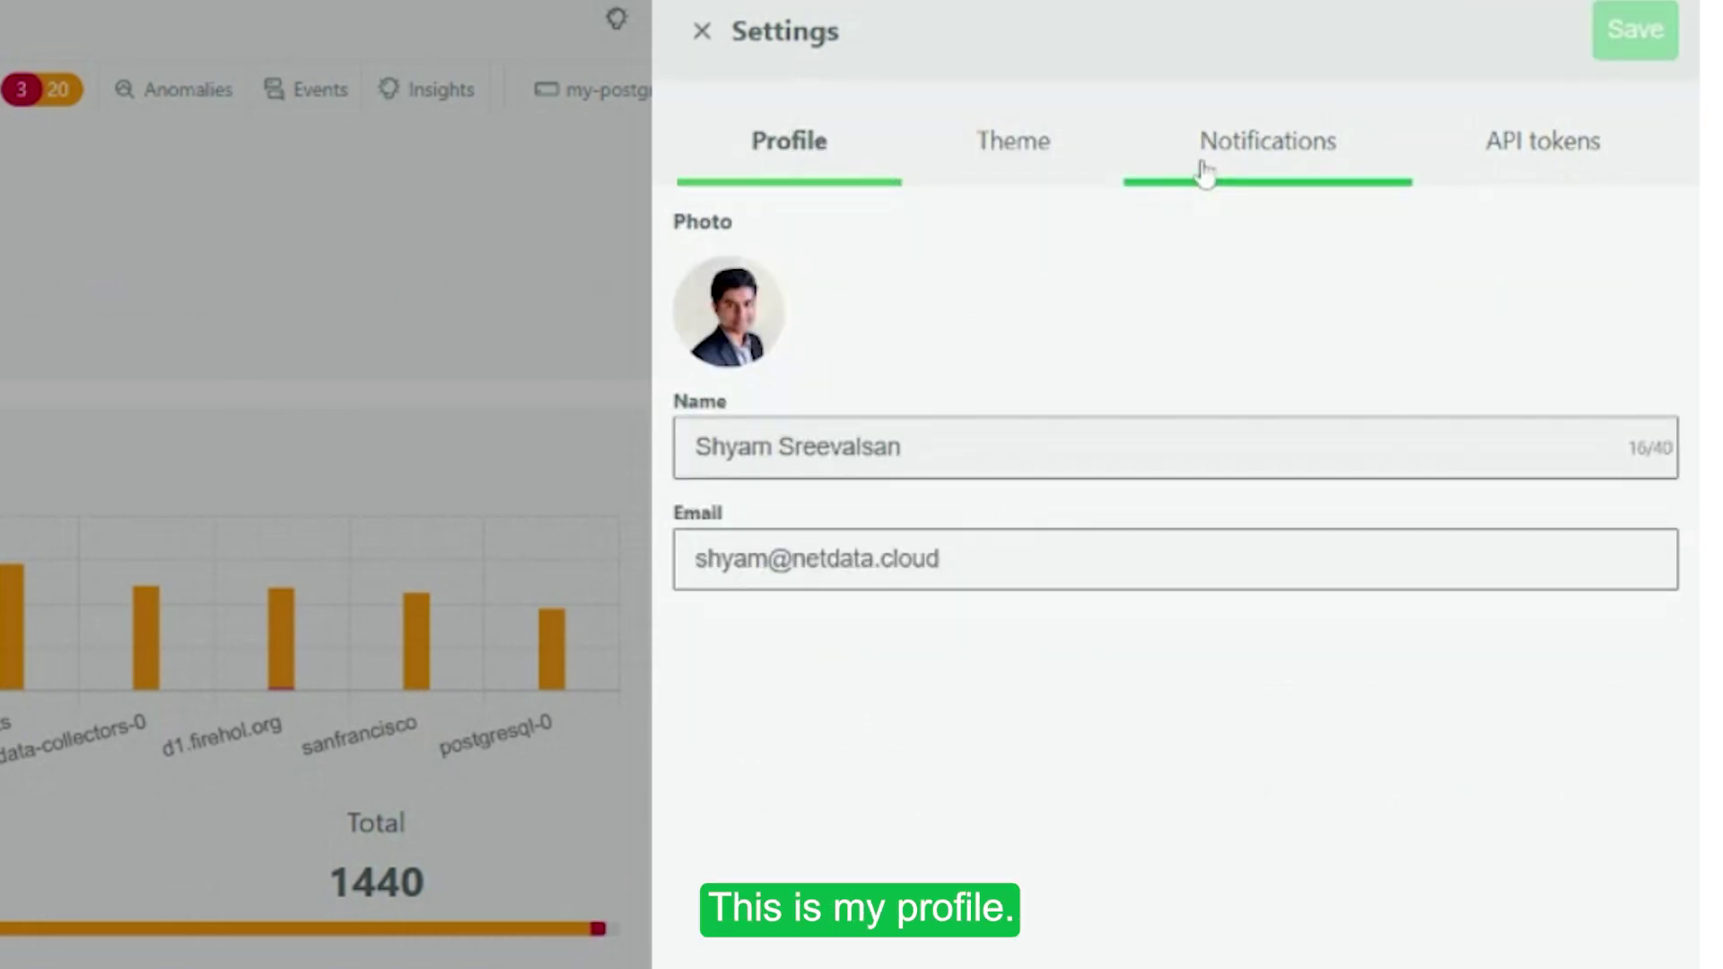
# Review the personal notification methods and per-room alert notification settings, and close the user settings
pyautogui.click(1261, 144)
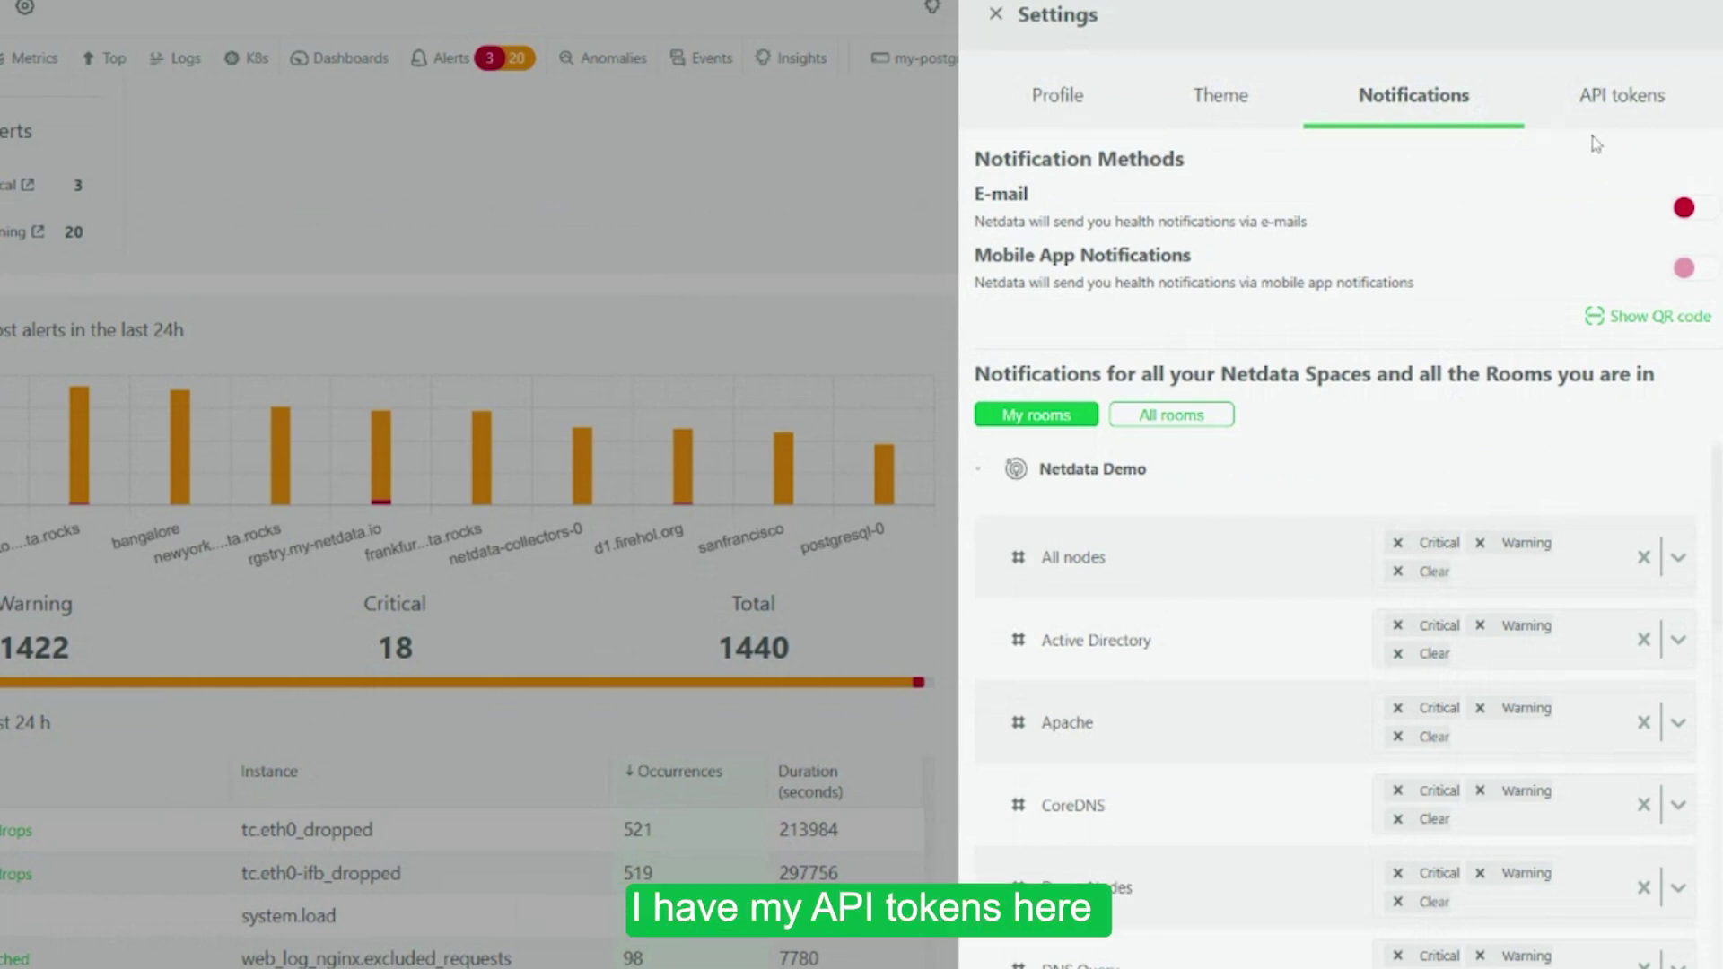
pyautogui.click(994, 14)
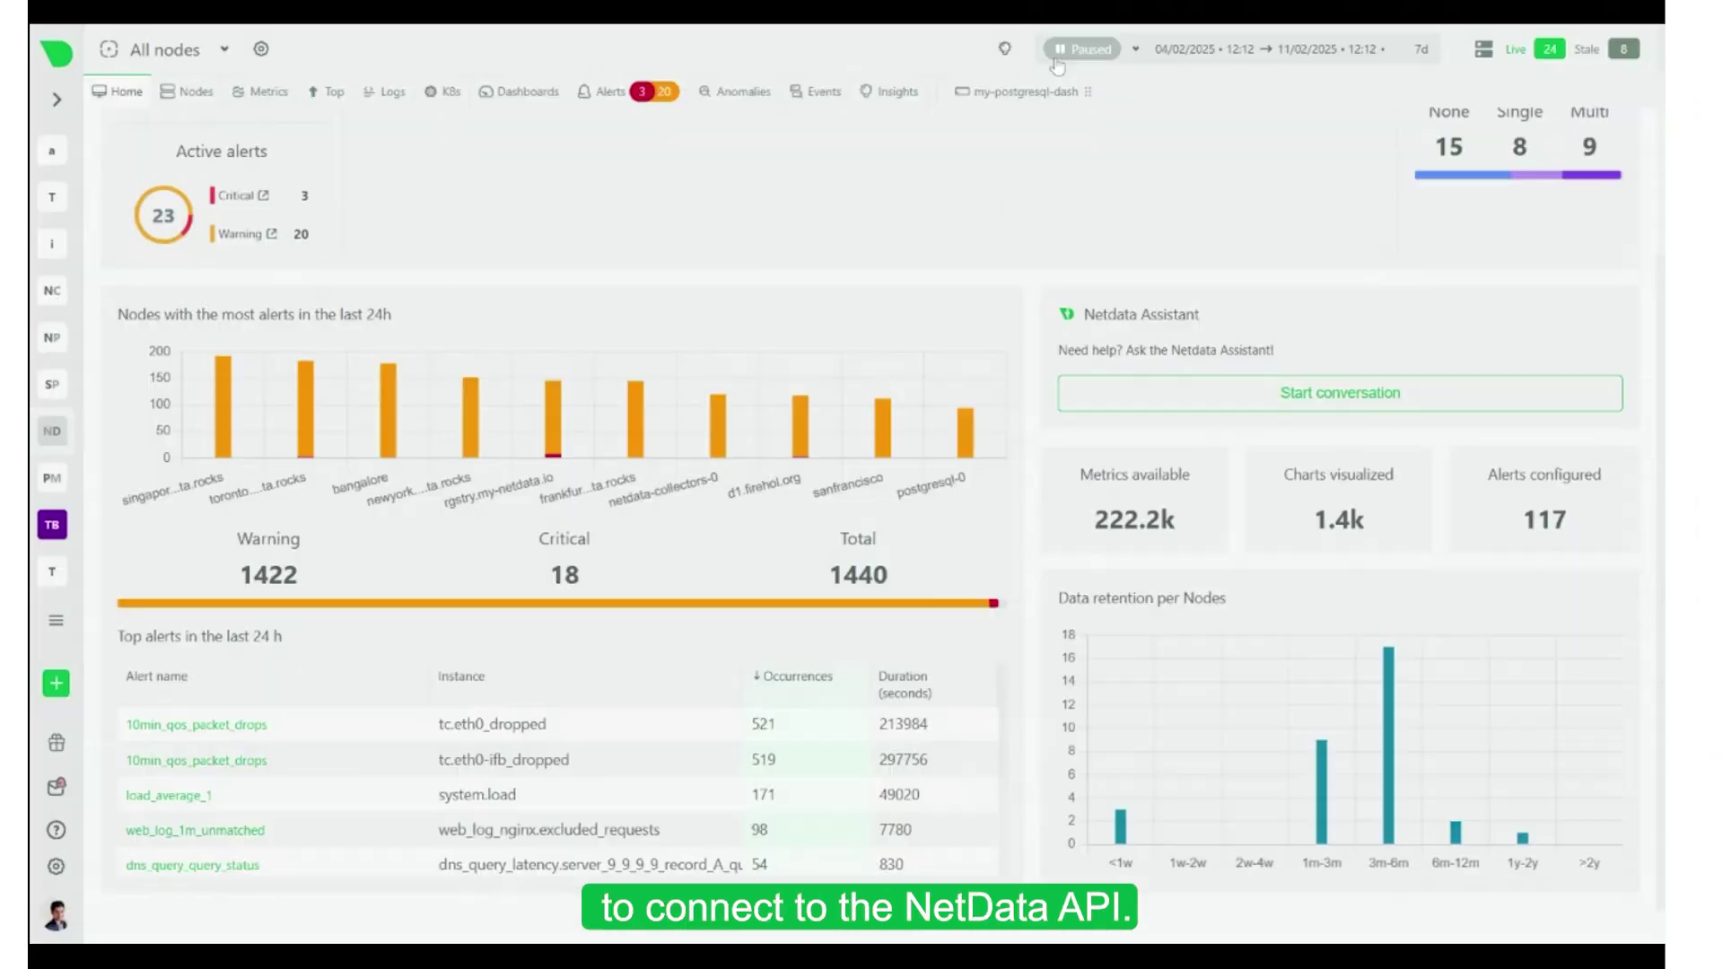
pyautogui.click(56, 789)
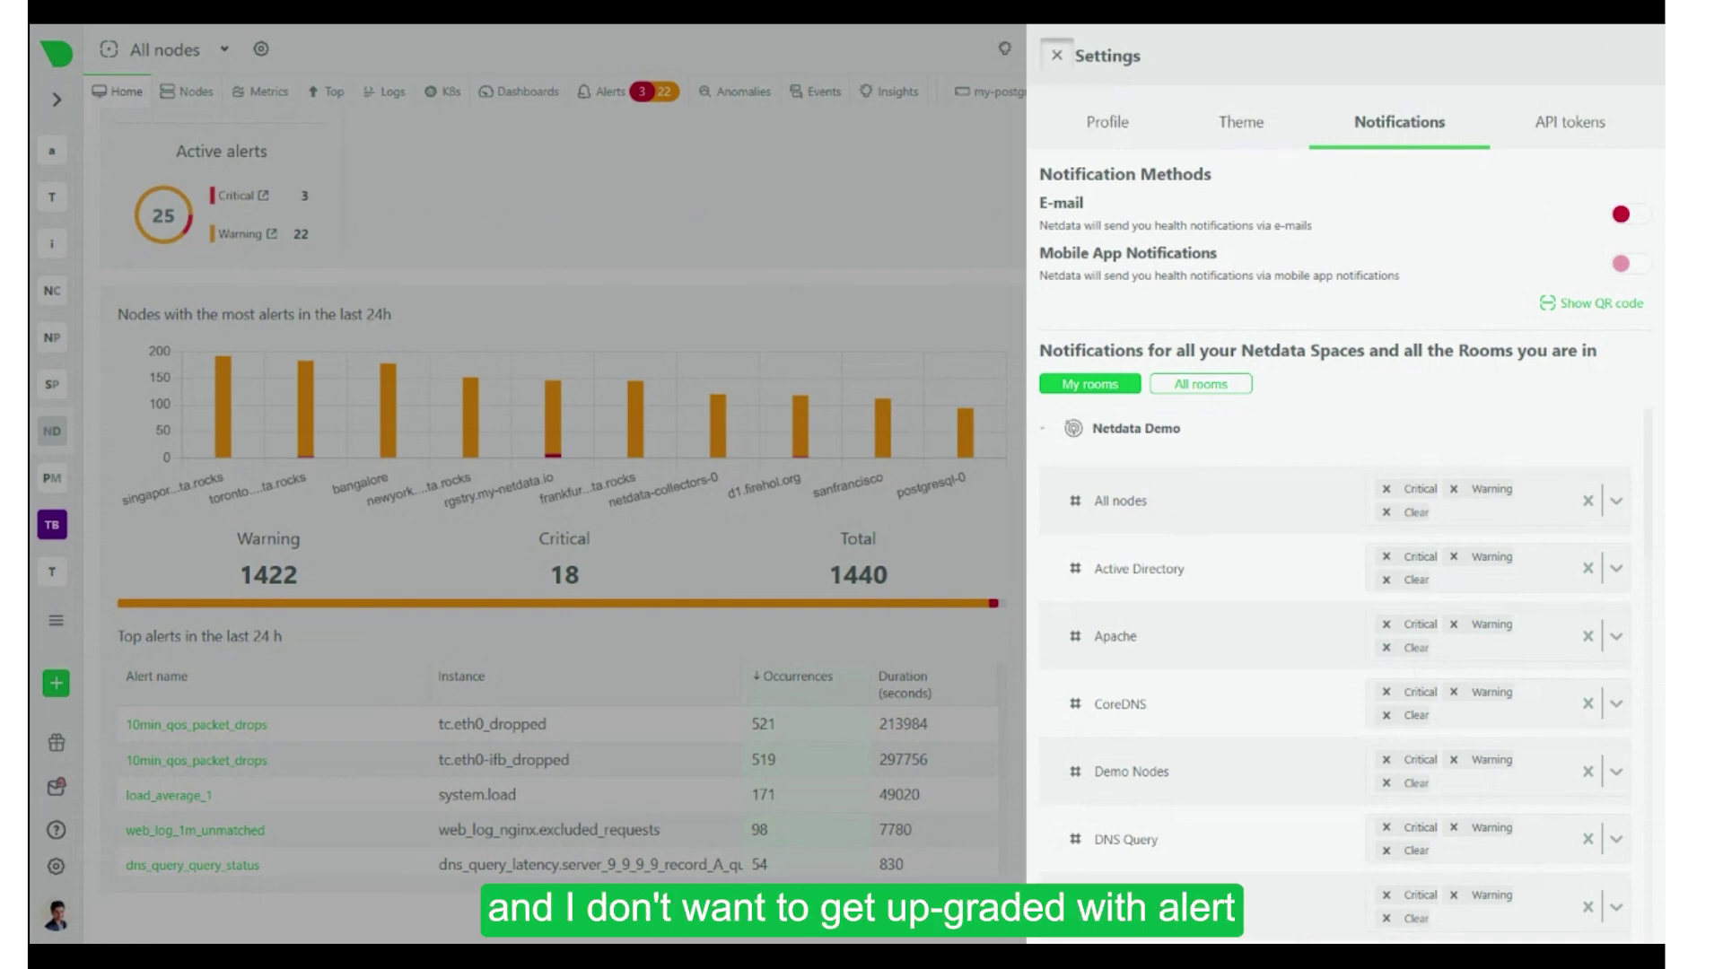
pyautogui.click(1058, 59)
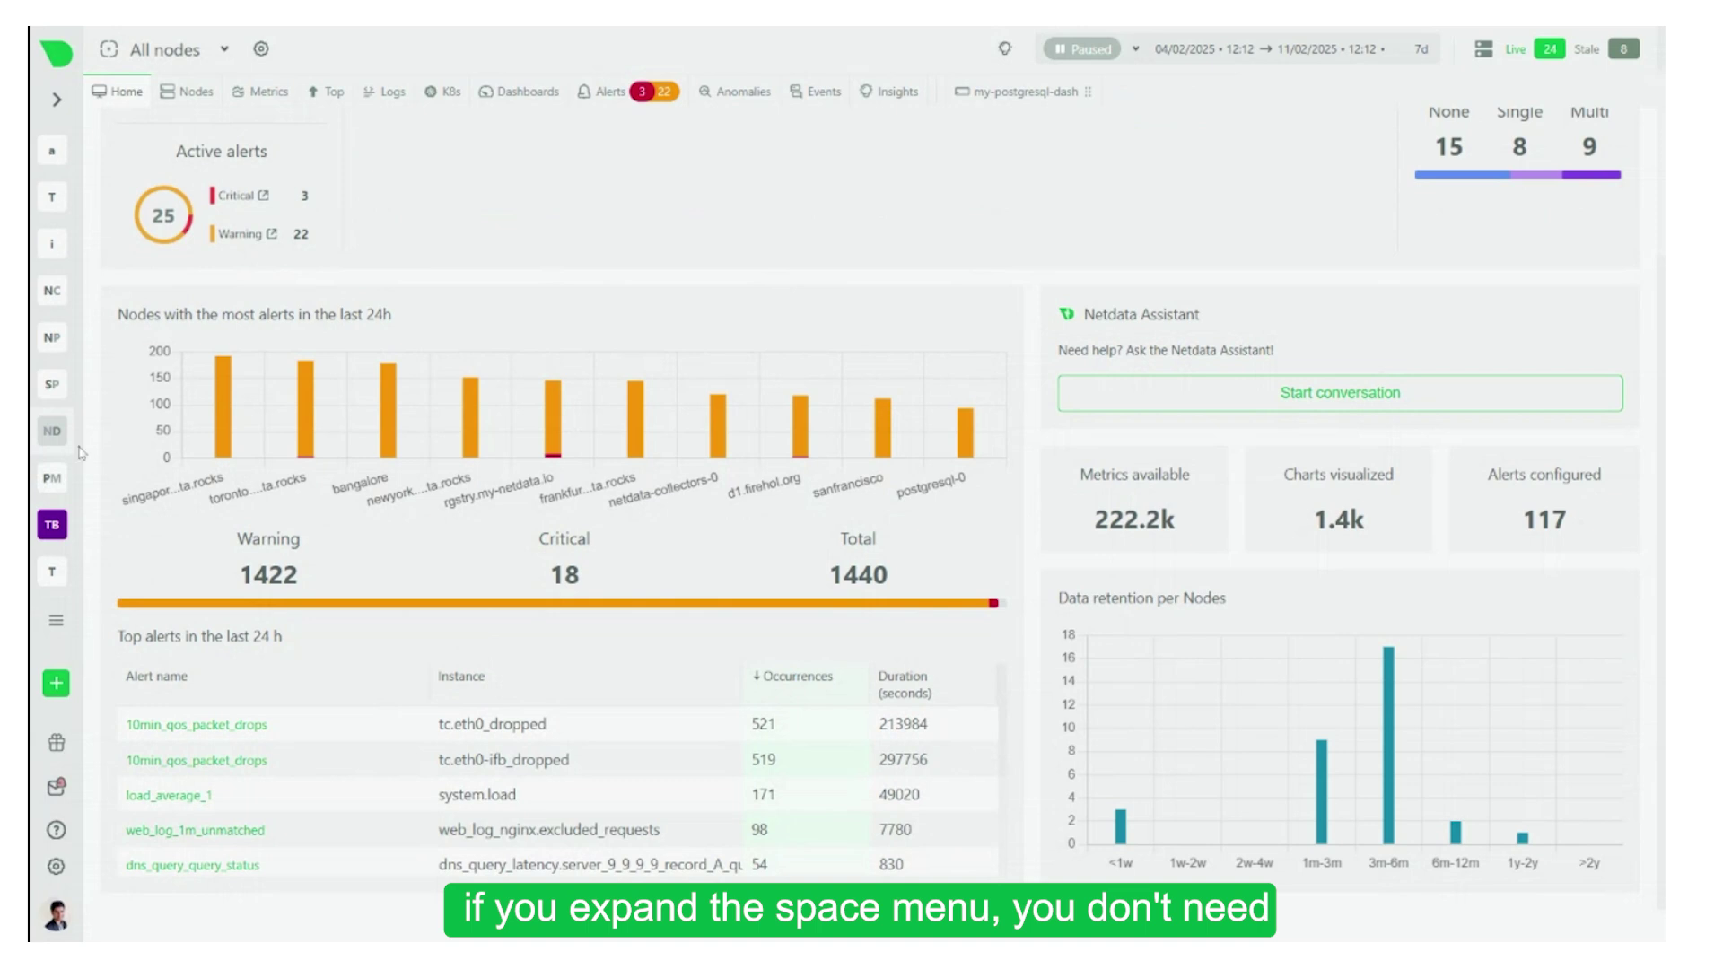
# Expand the Netdata Demo space menu and preview its Connect Nodes and Invite Users forms
pyautogui.click(56, 98)
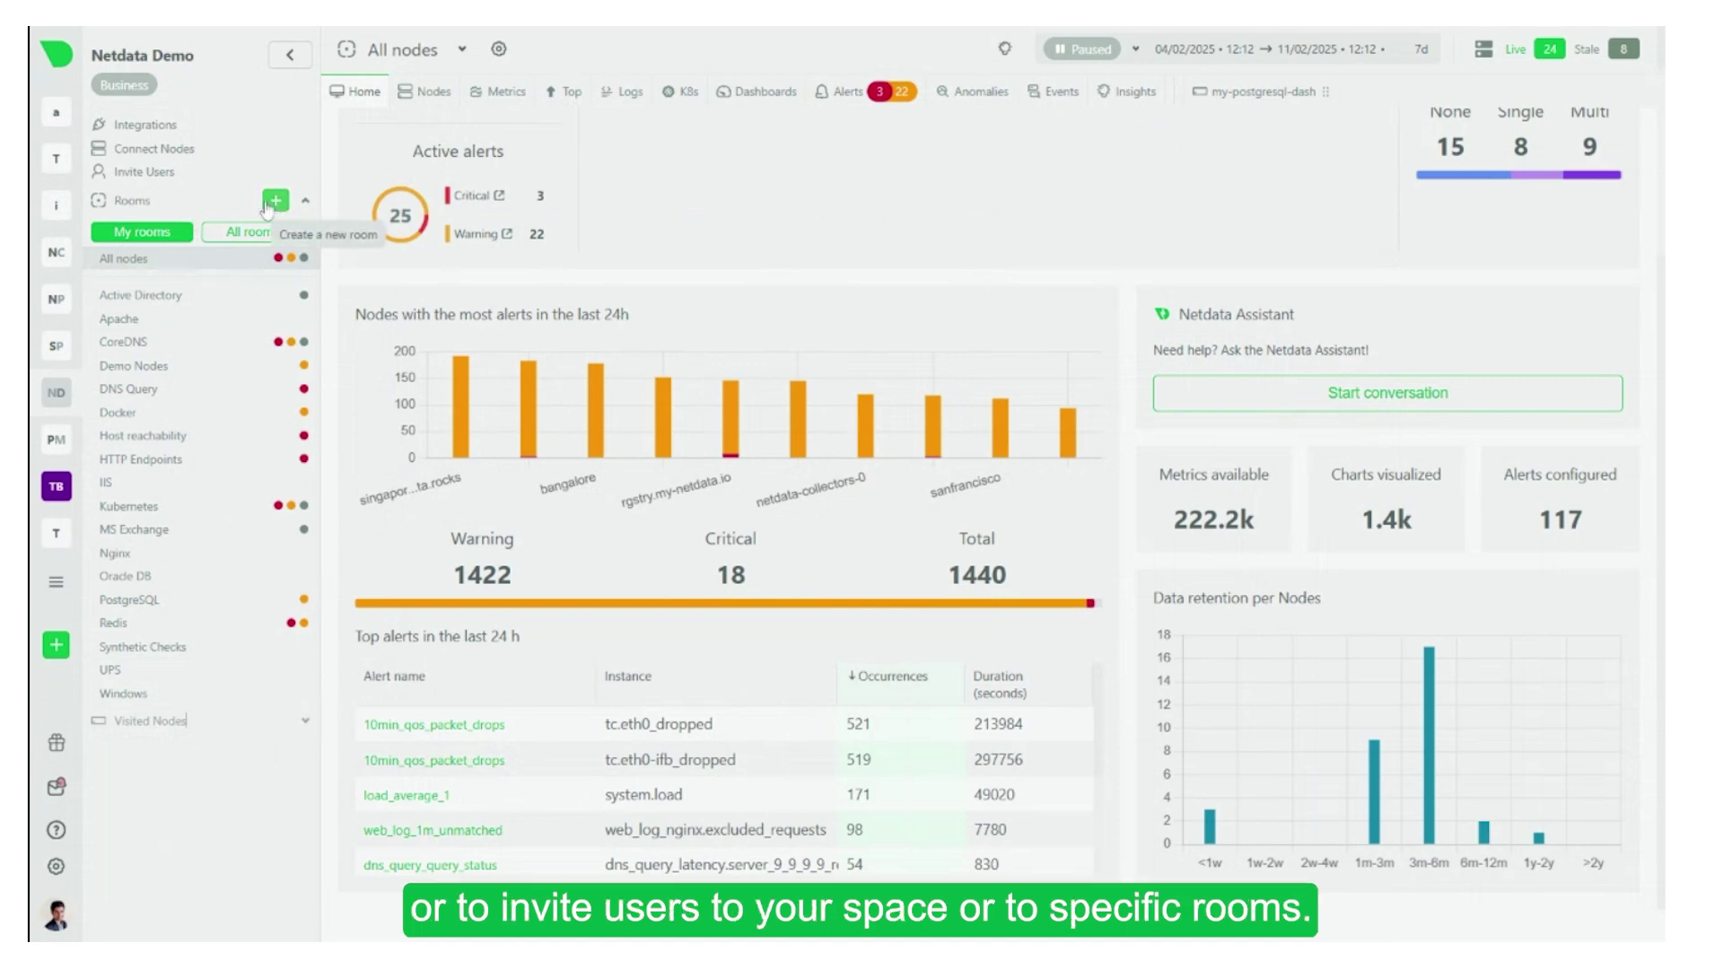
pyautogui.click(167, 151)
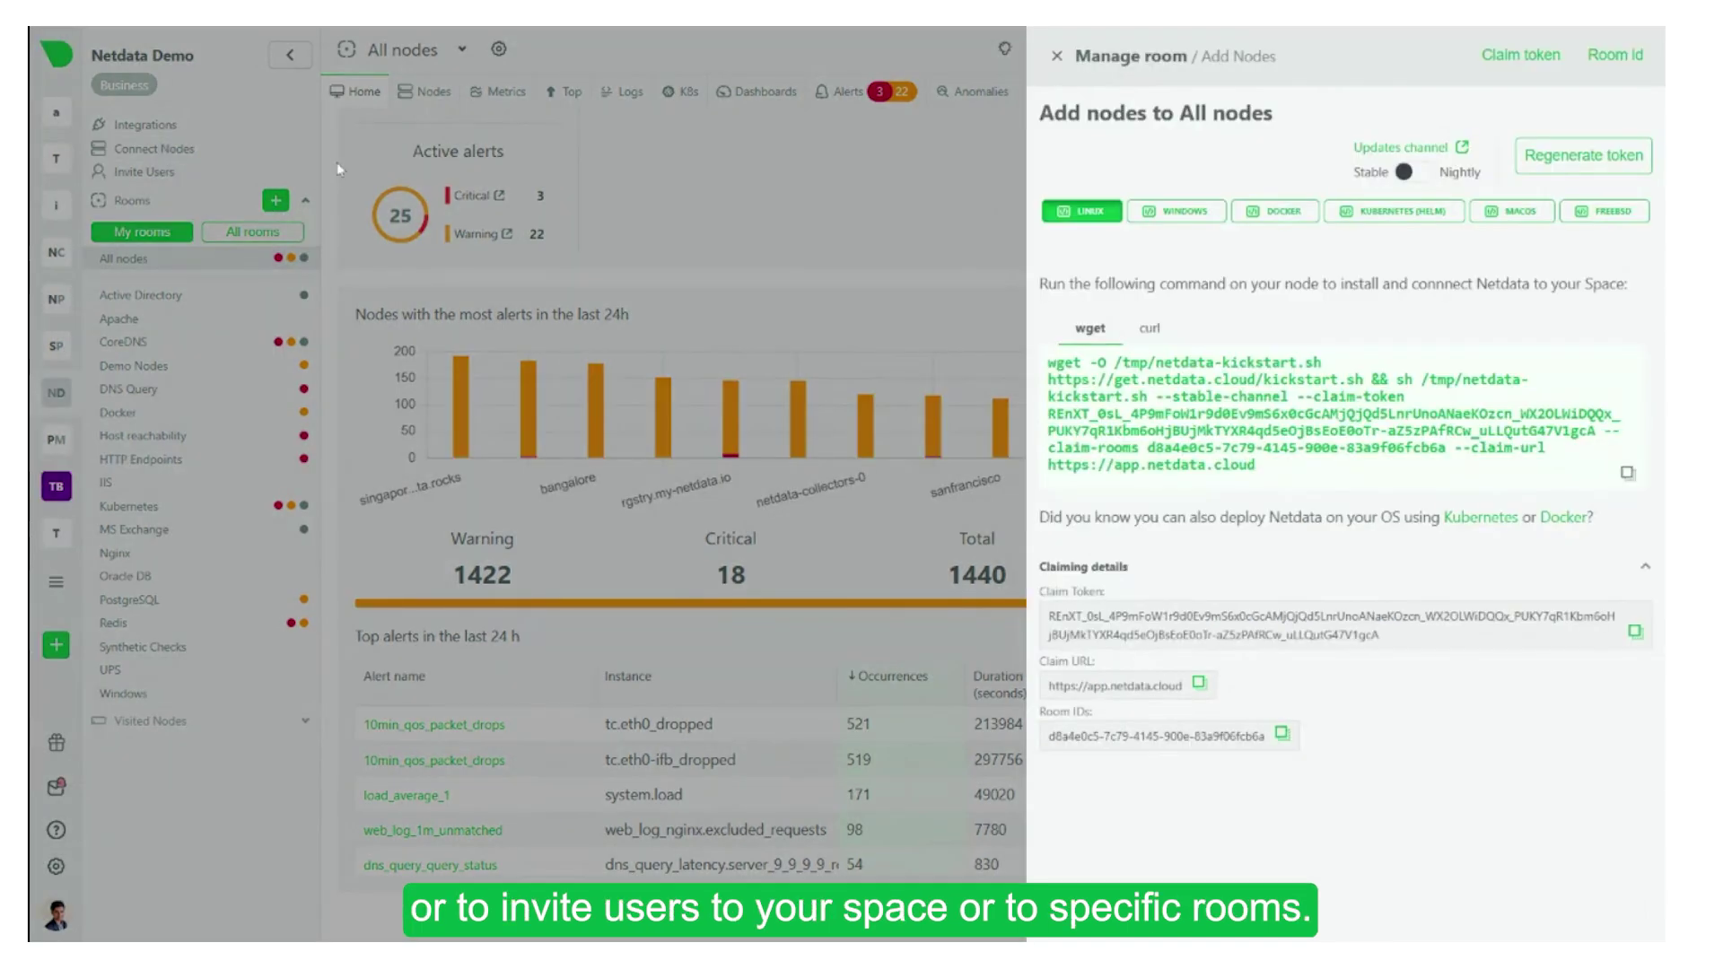
pyautogui.click(1060, 57)
pyautogui.click(160, 177)
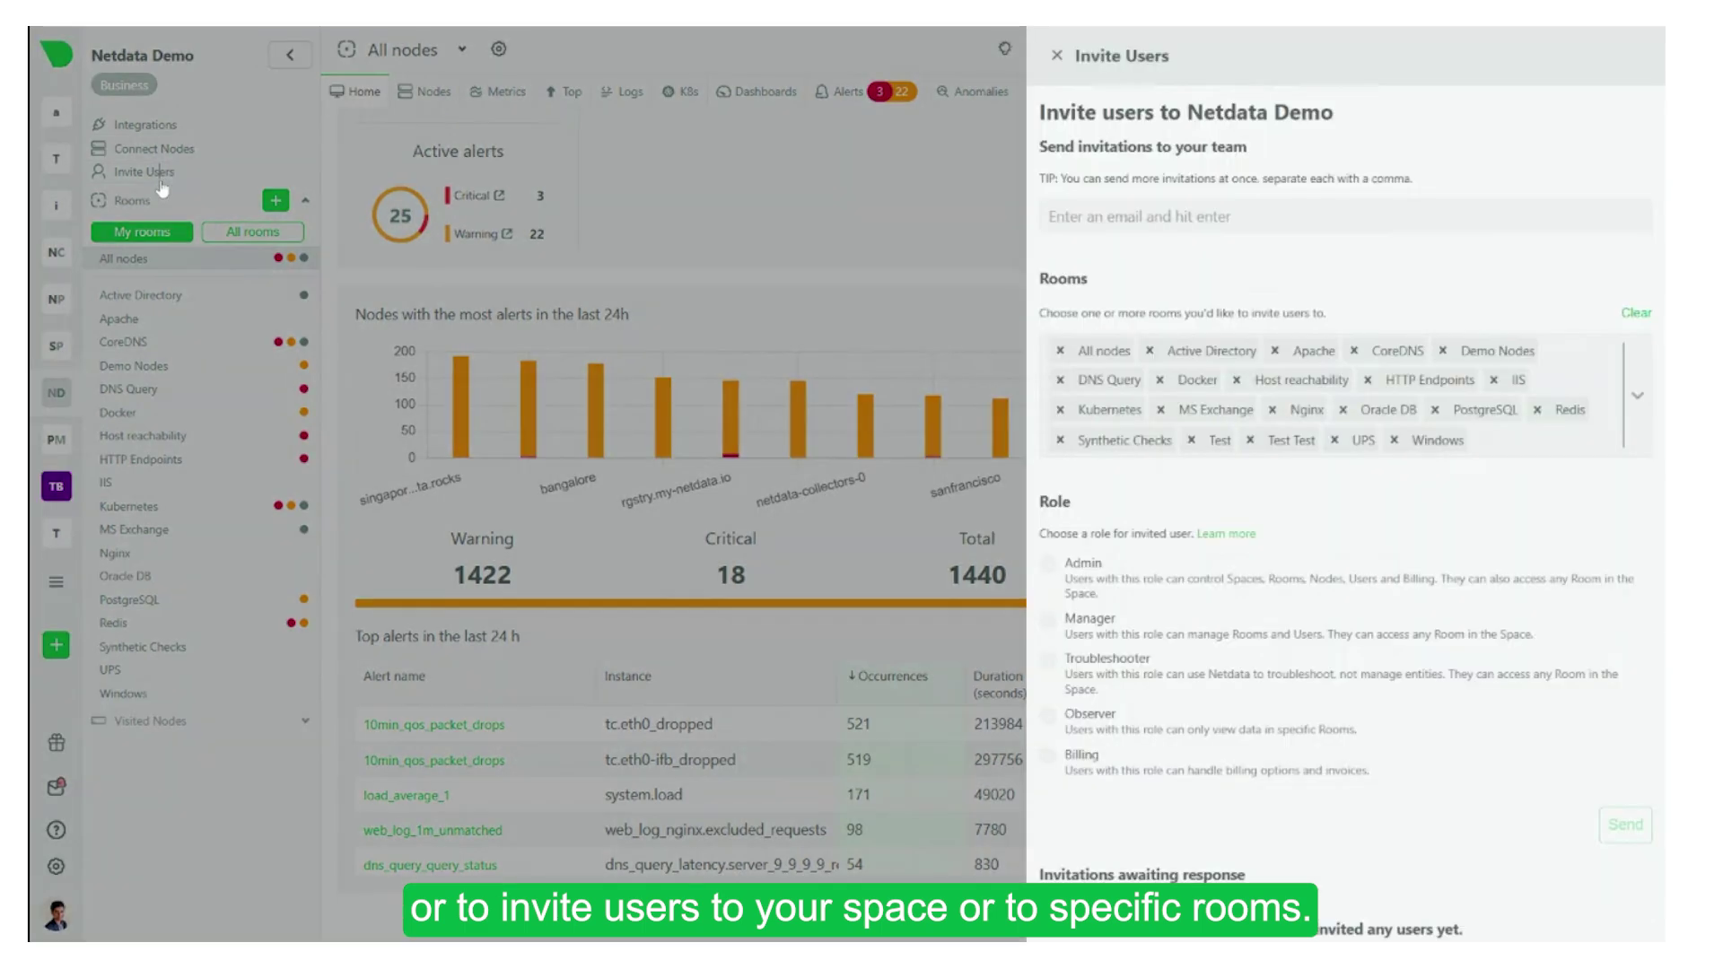
pyautogui.click(1058, 57)
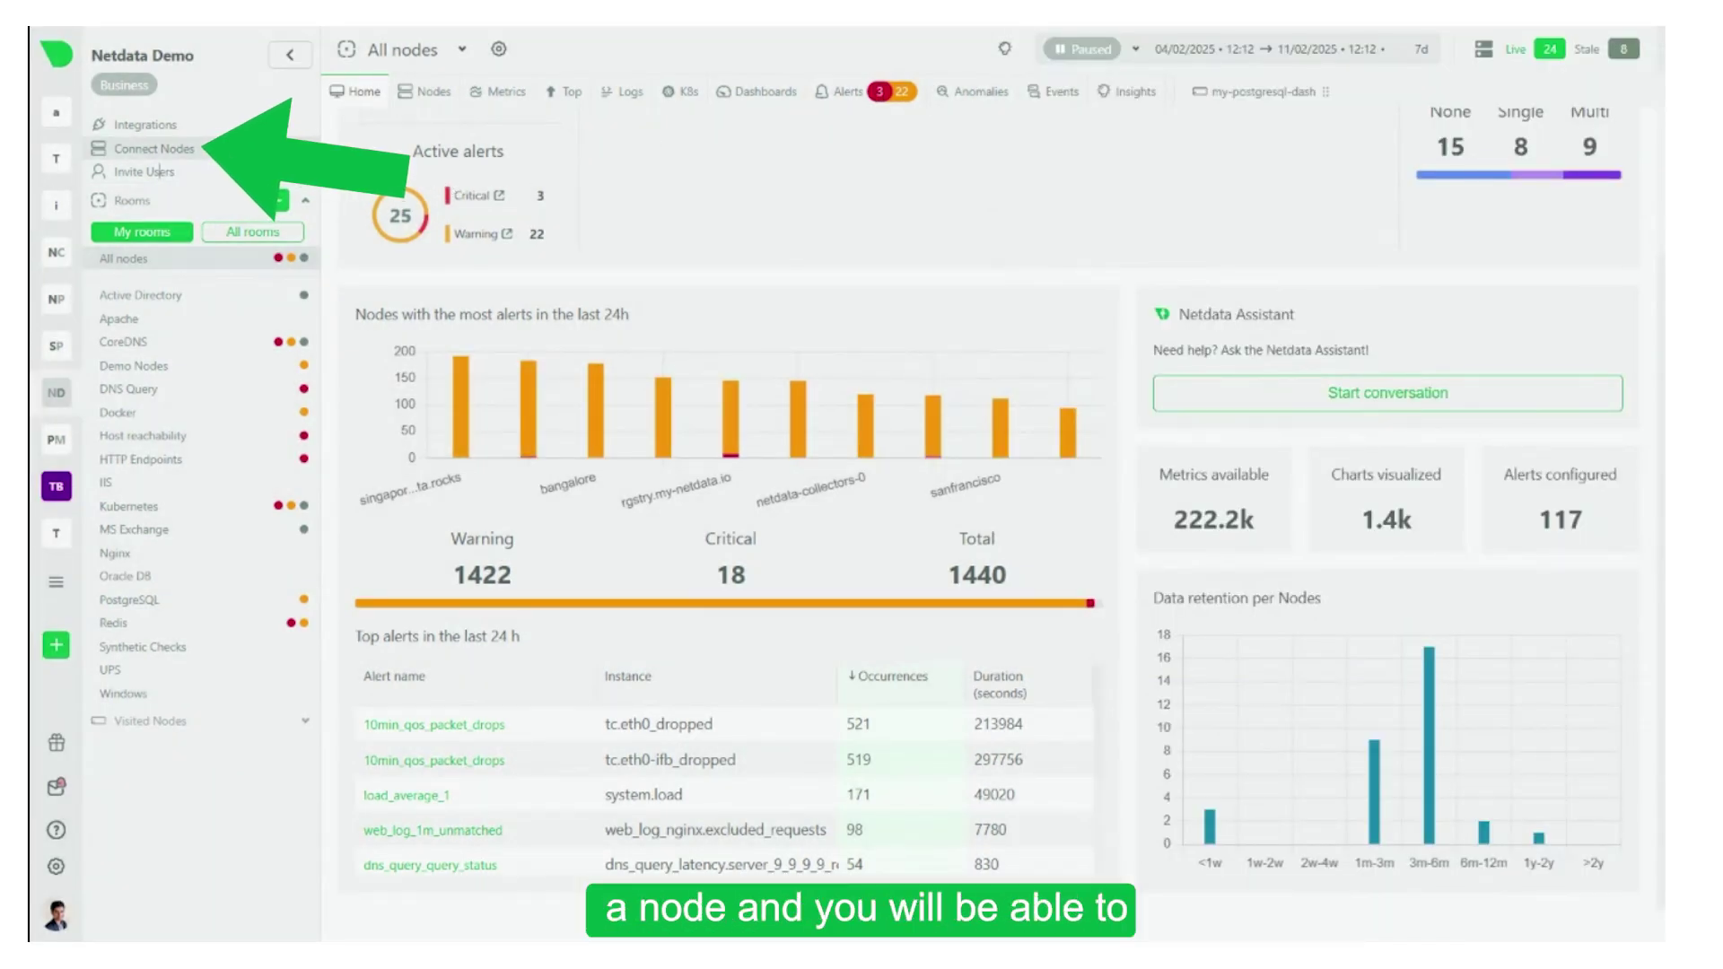
# Copy the Linux wget install command for adding nodes to the All nodes room, and close the form
pyautogui.click(154, 148)
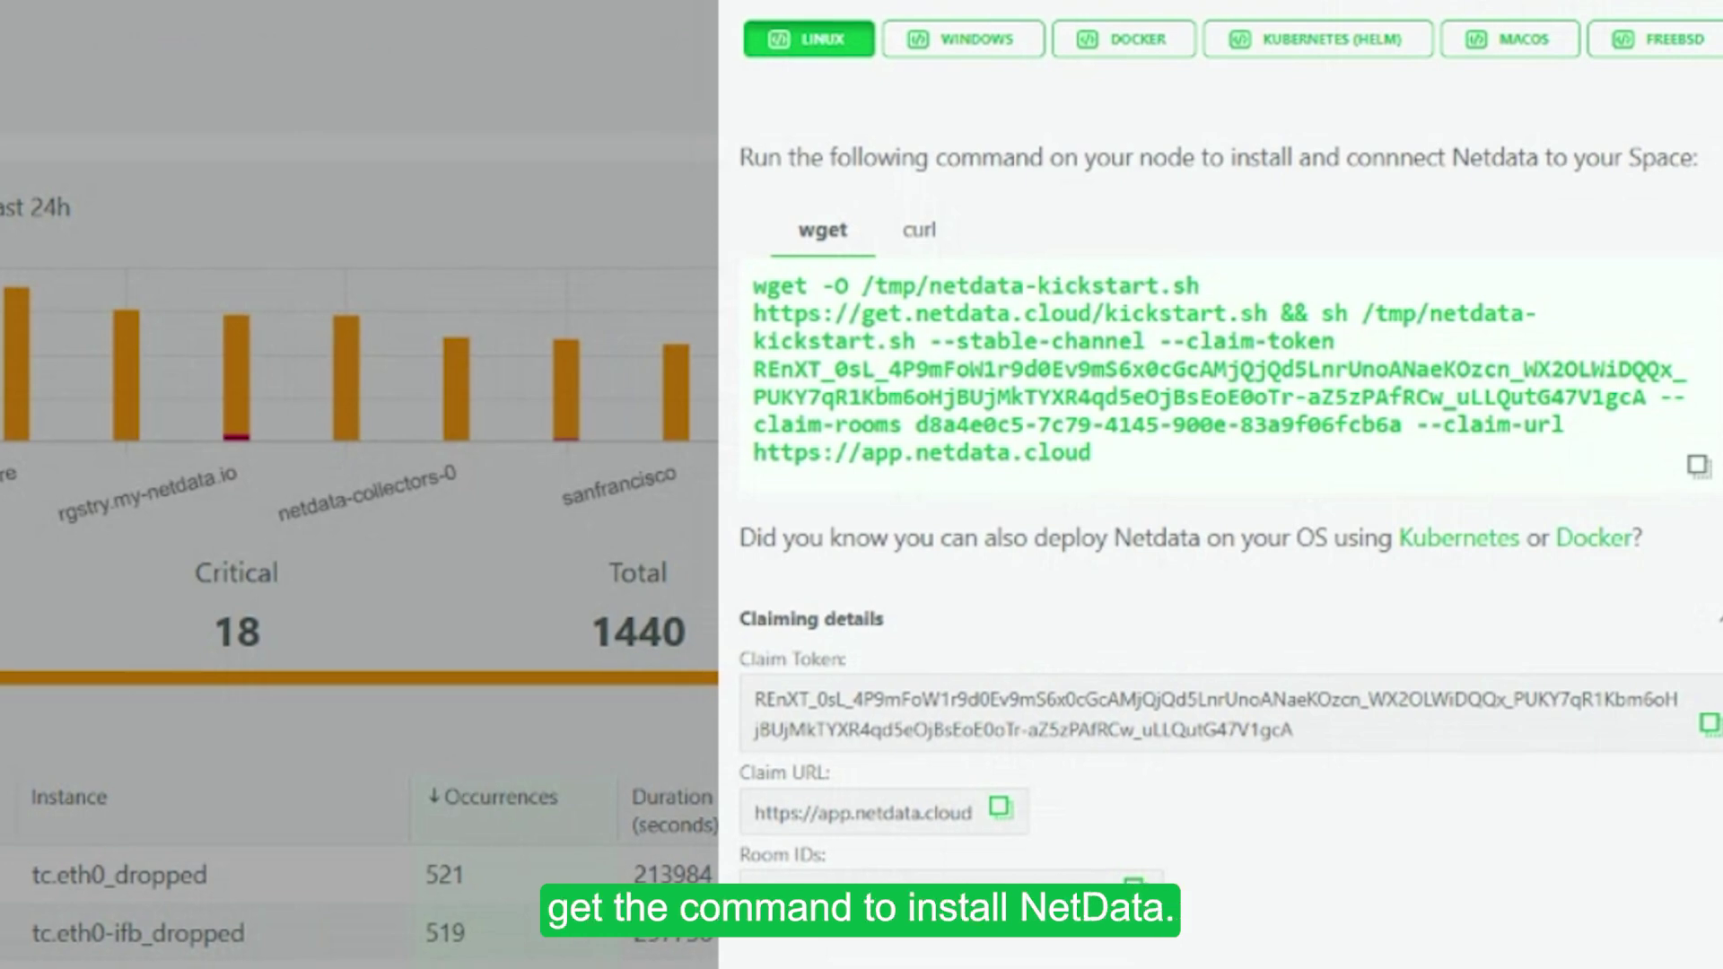
pyautogui.click(1698, 466)
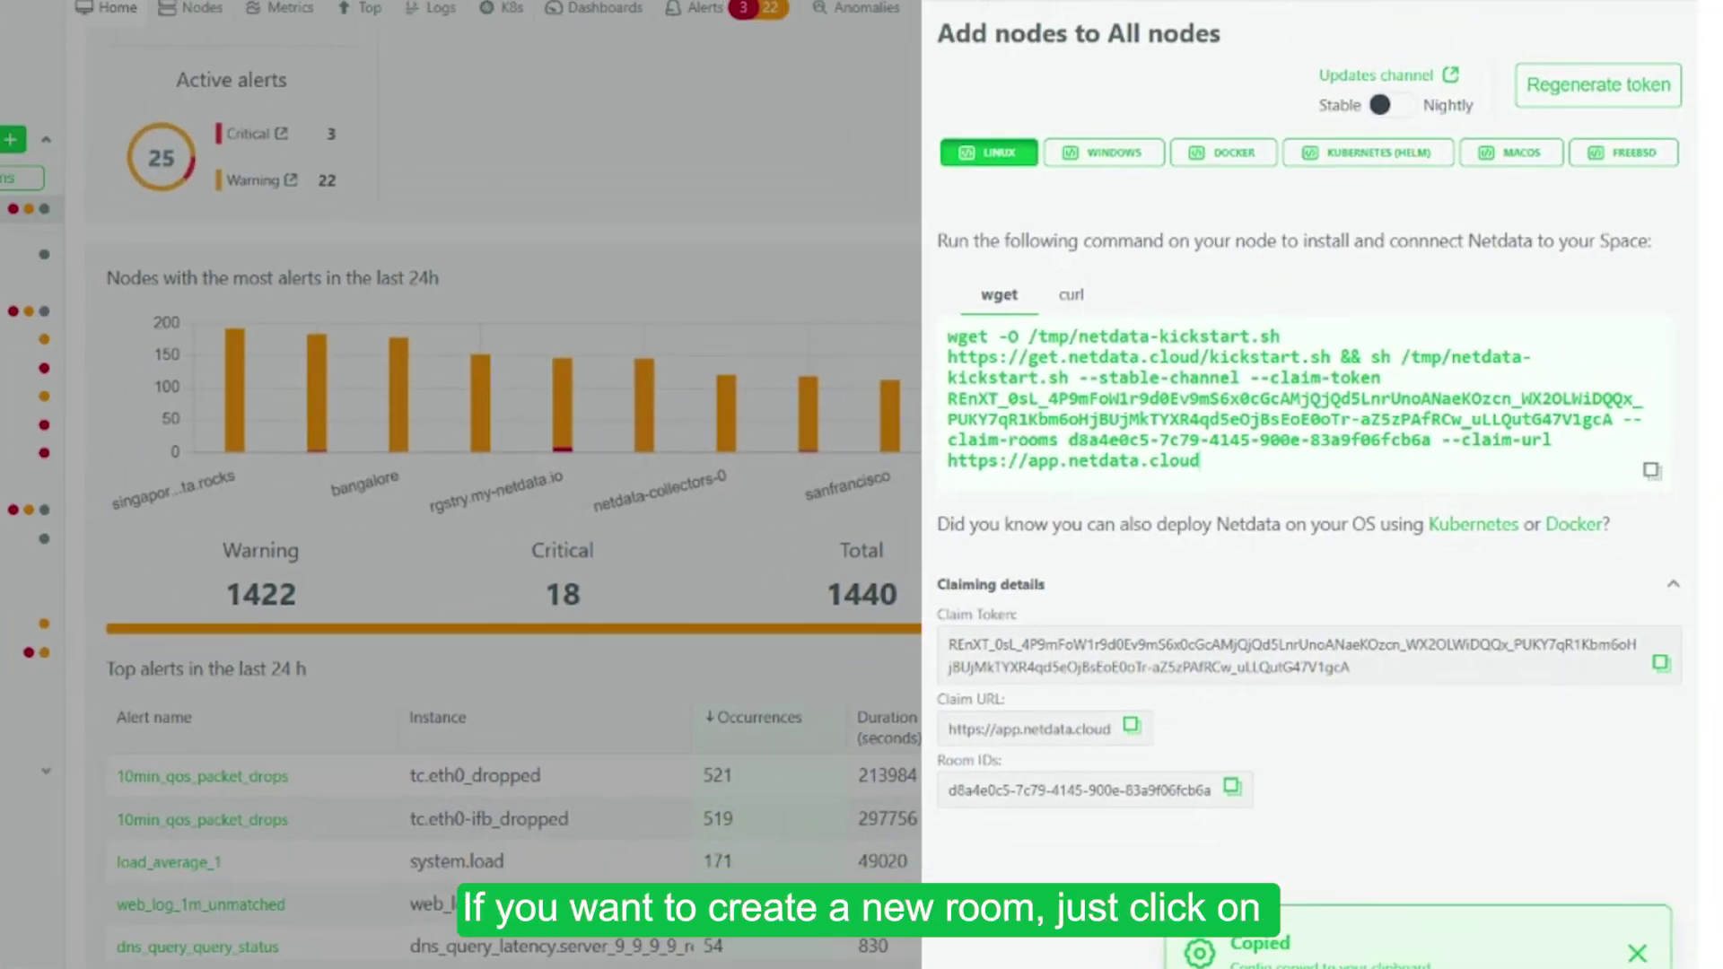
pyautogui.click(1057, 57)
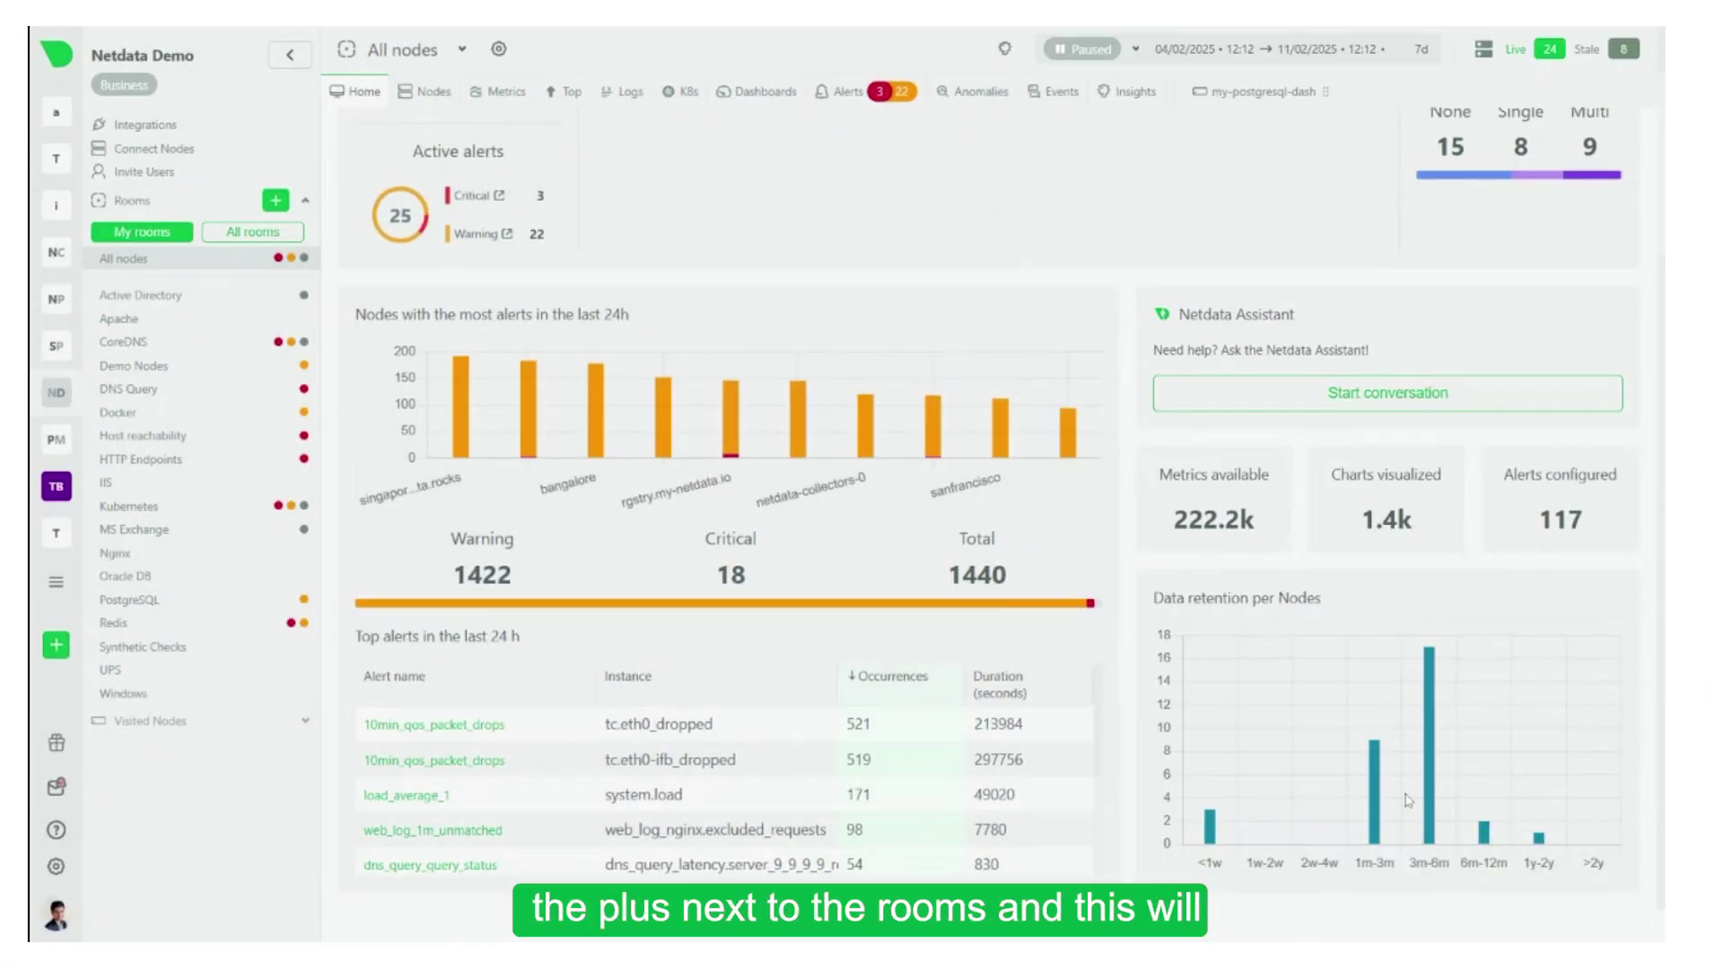
# Enter test as the room name in the form for creating a new room, and discard the form
pyautogui.click(275, 200)
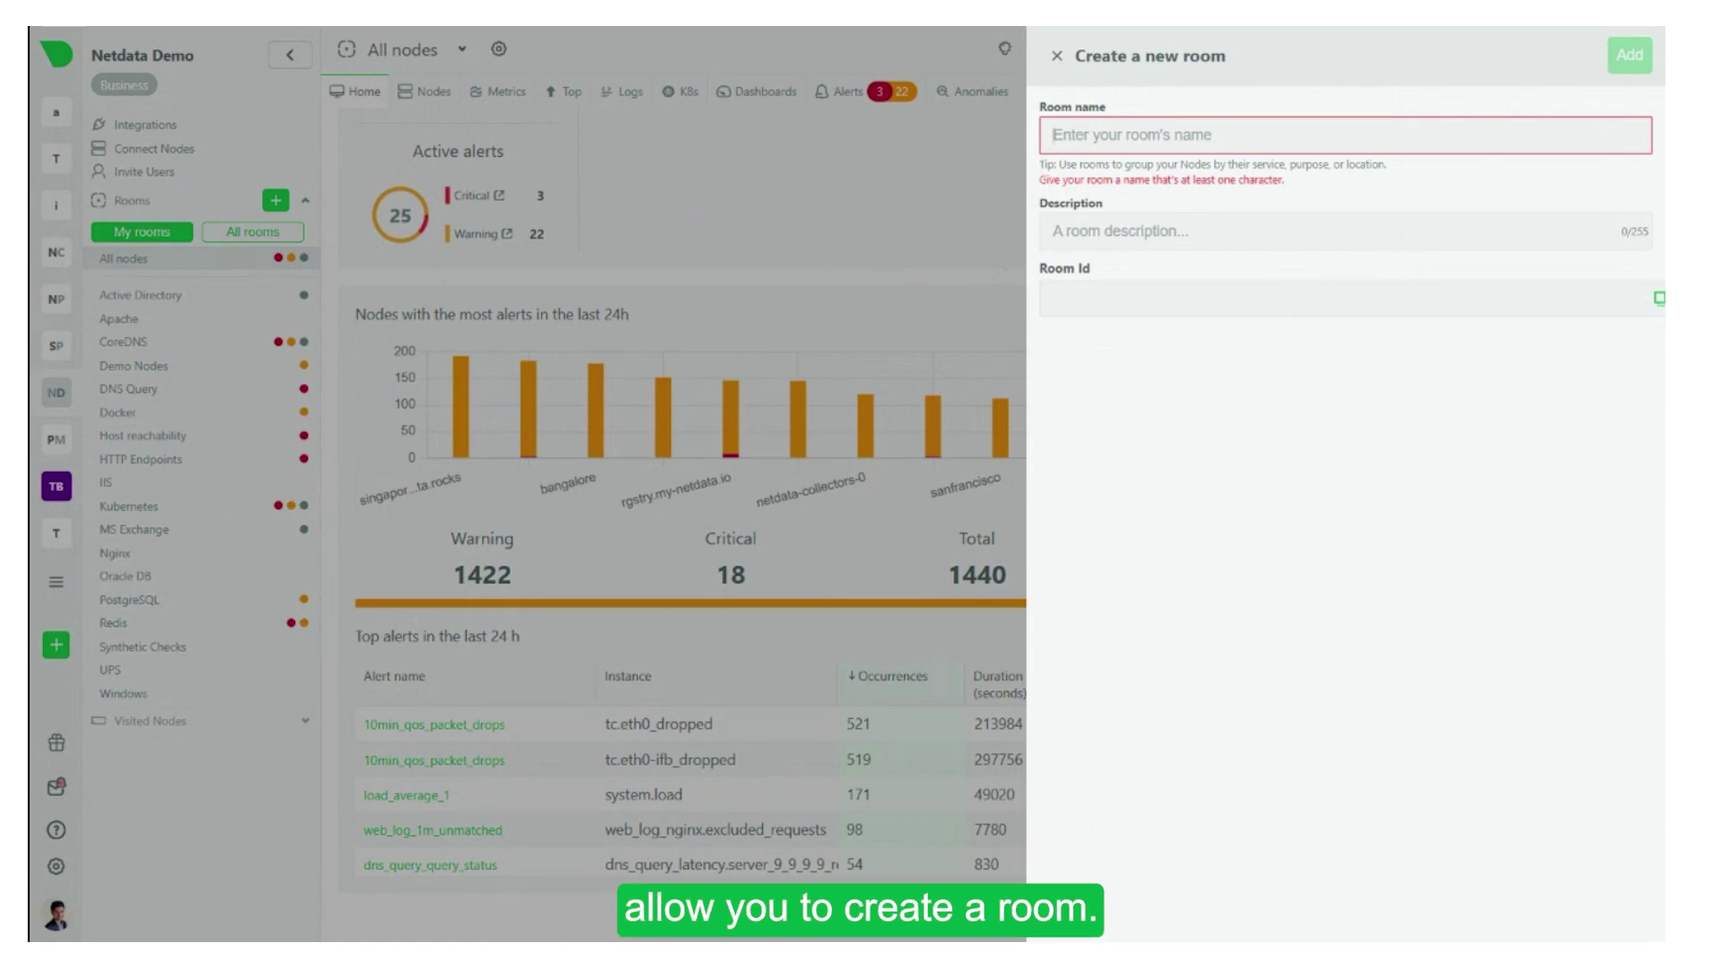
pyautogui.write('test')
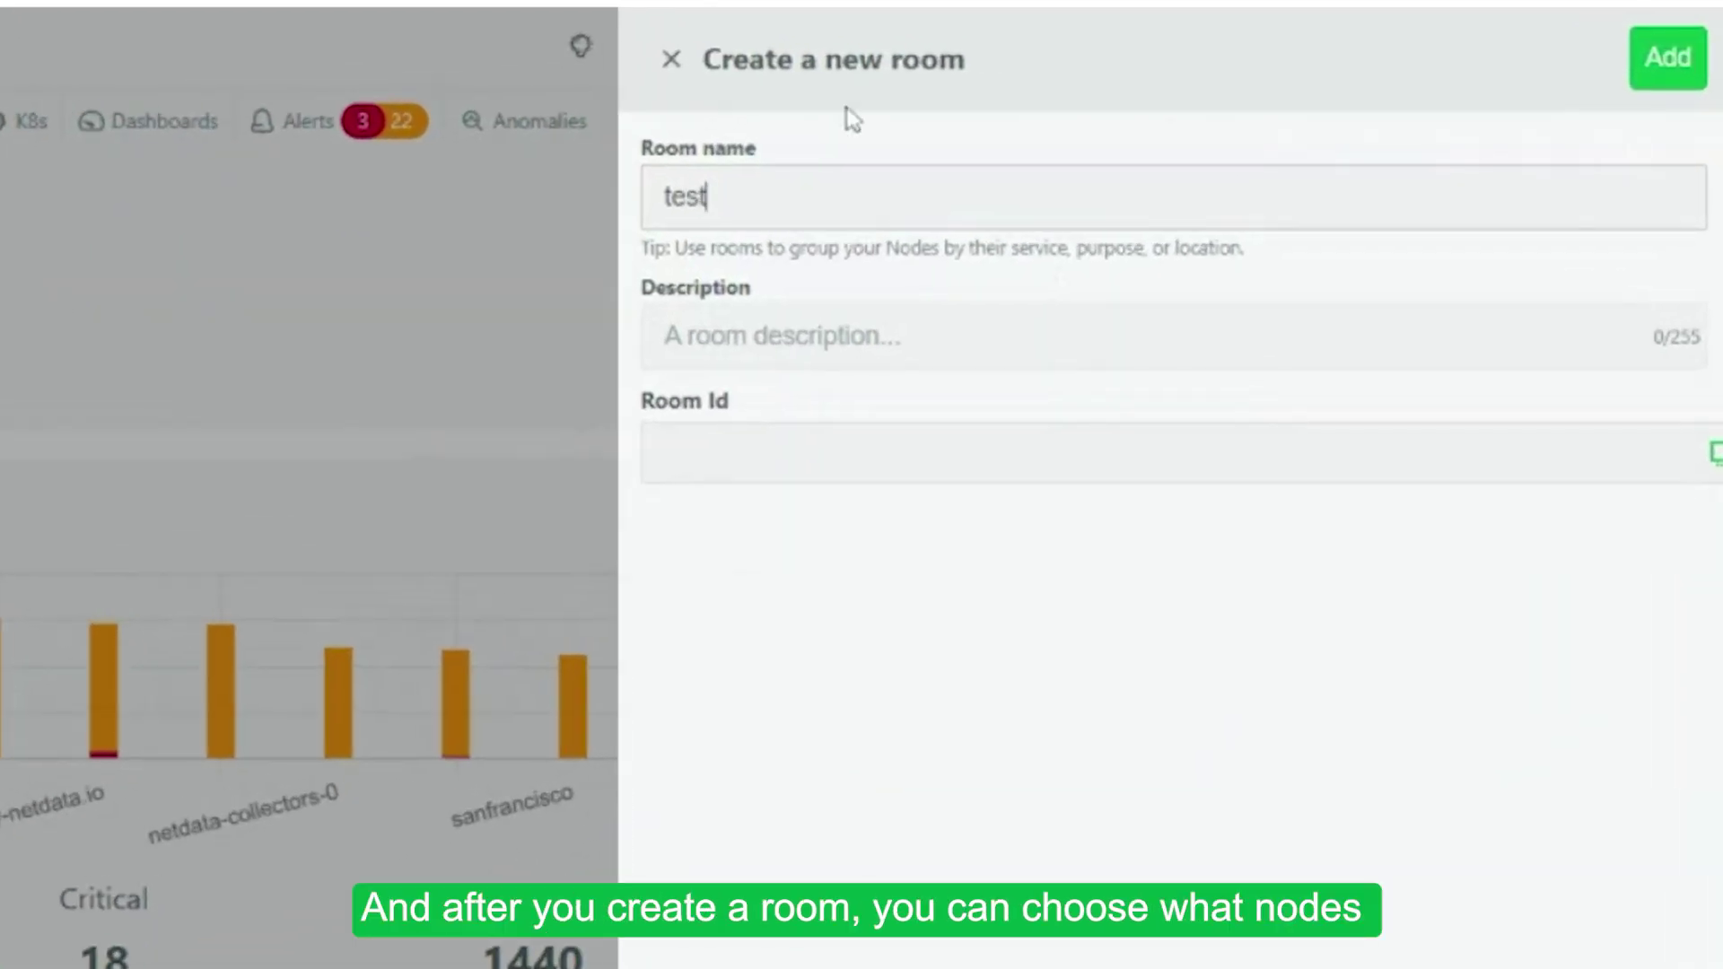
pyautogui.click(671, 59)
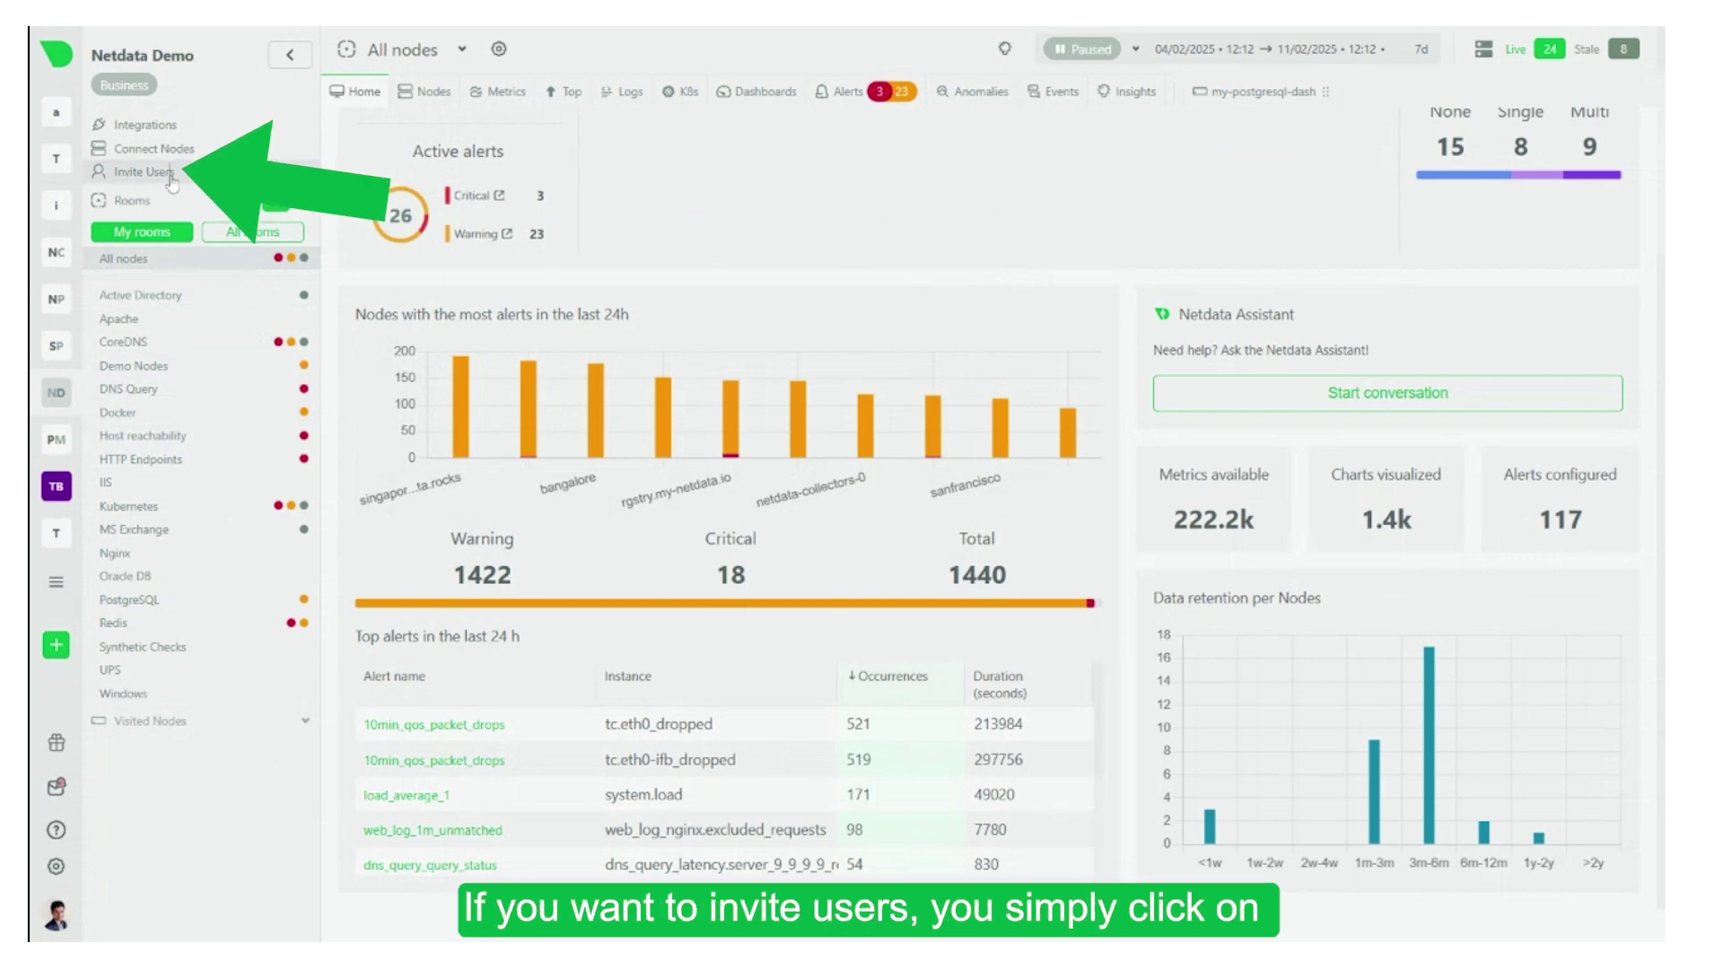
# Fill in a user invitation with the invitee's e-mail address and the Admin role, and leave the invitation form
pyautogui.click(143, 171)
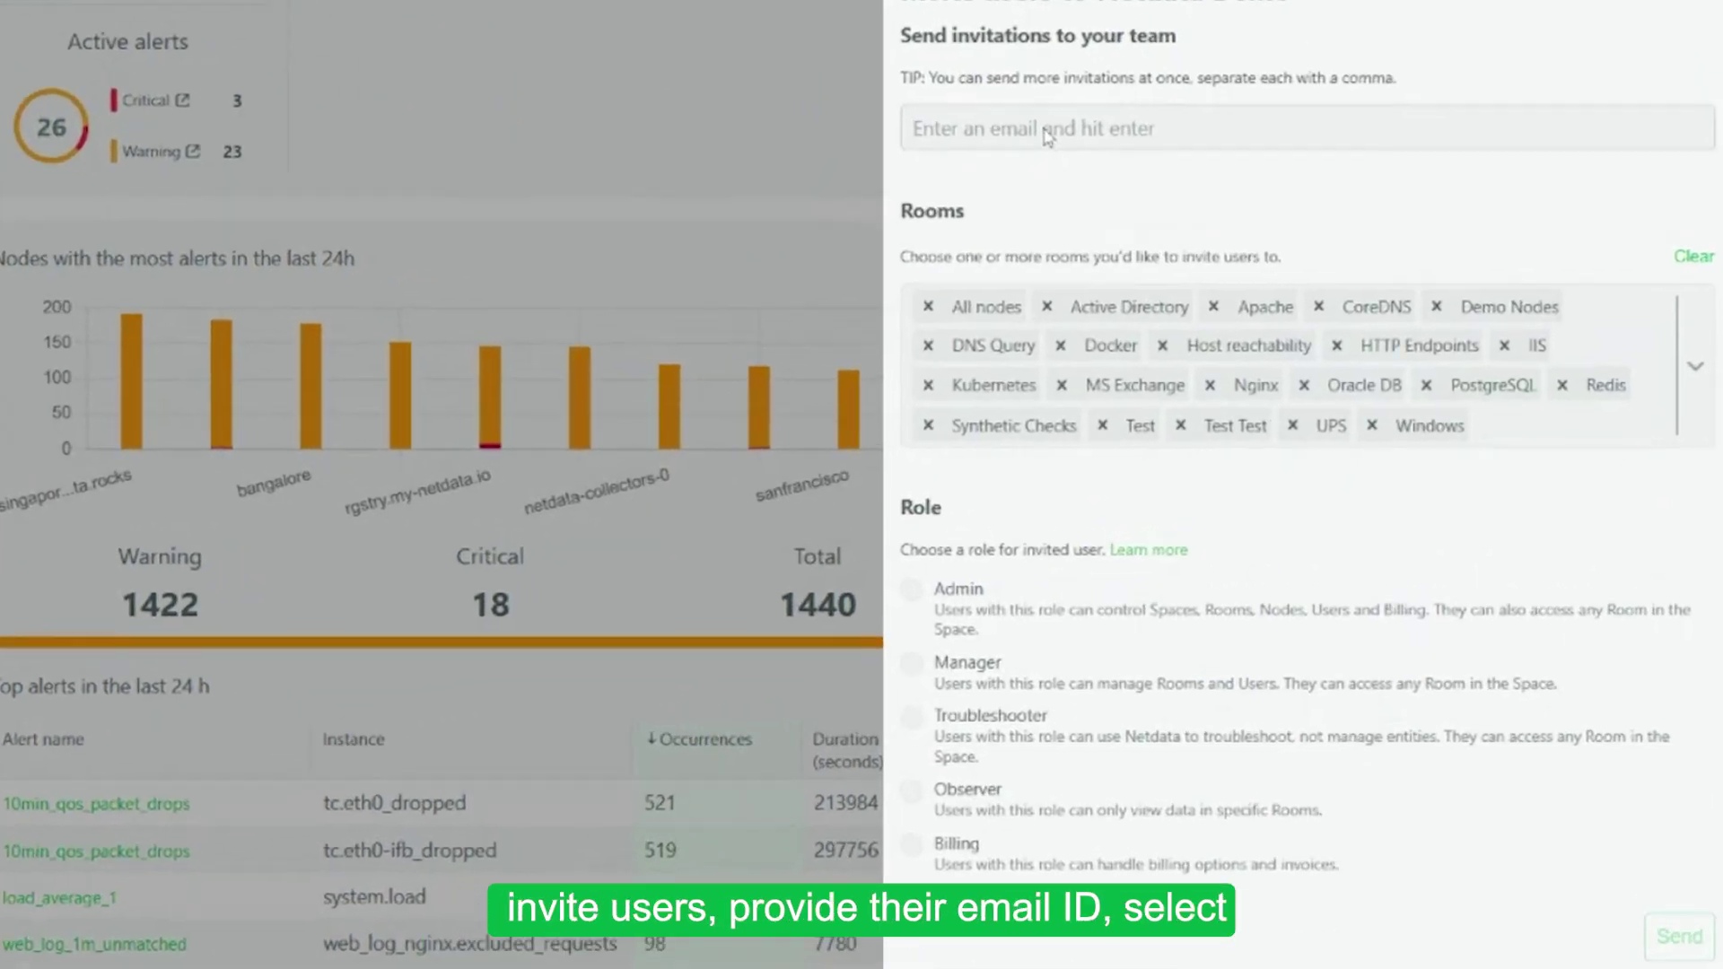
pyautogui.click(1149, 221)
pyautogui.write('test@test.com')
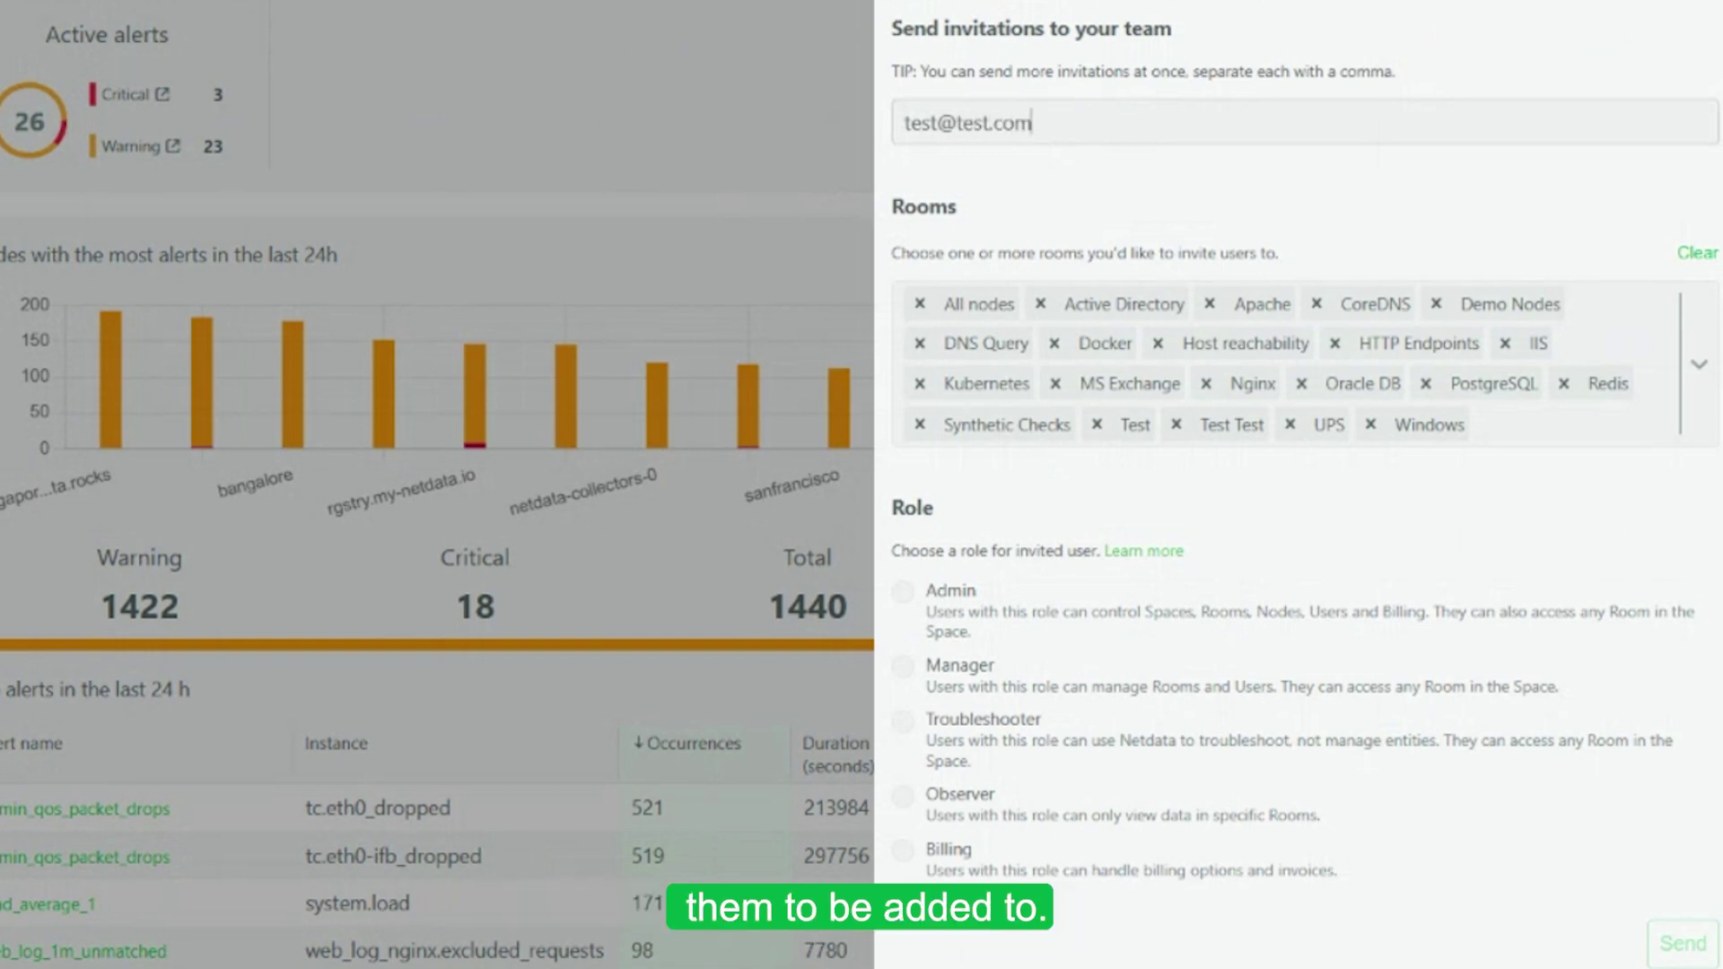
pyautogui.click(905, 596)
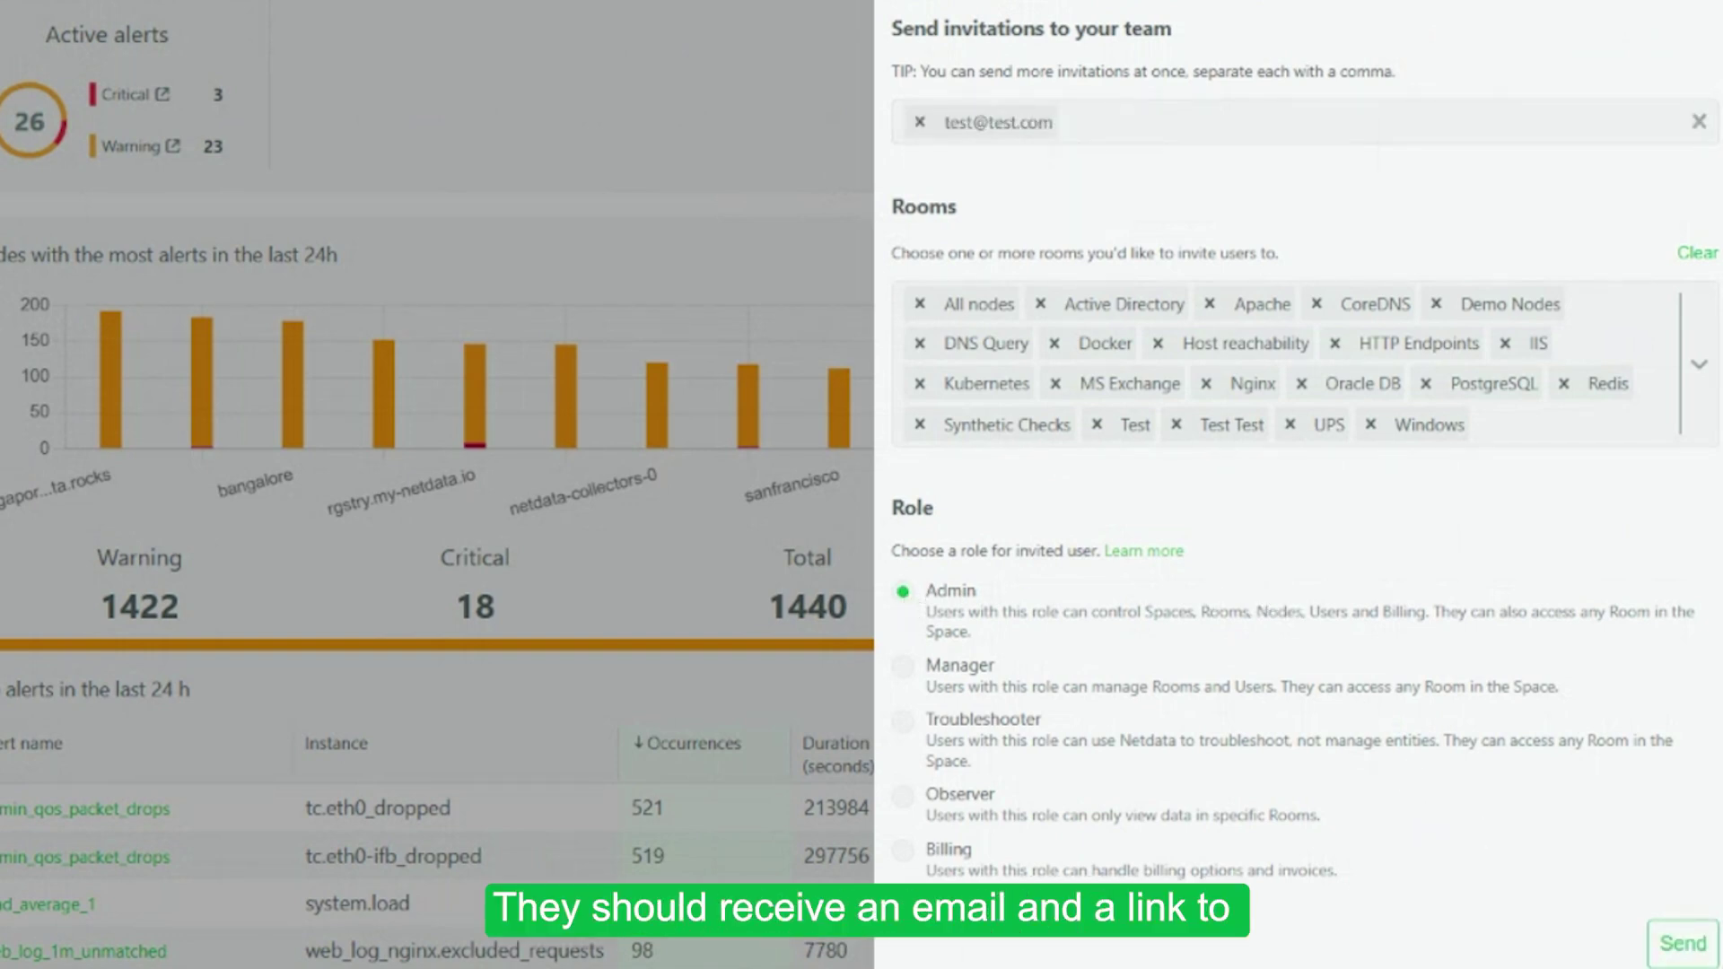
pyautogui.press('Escape')
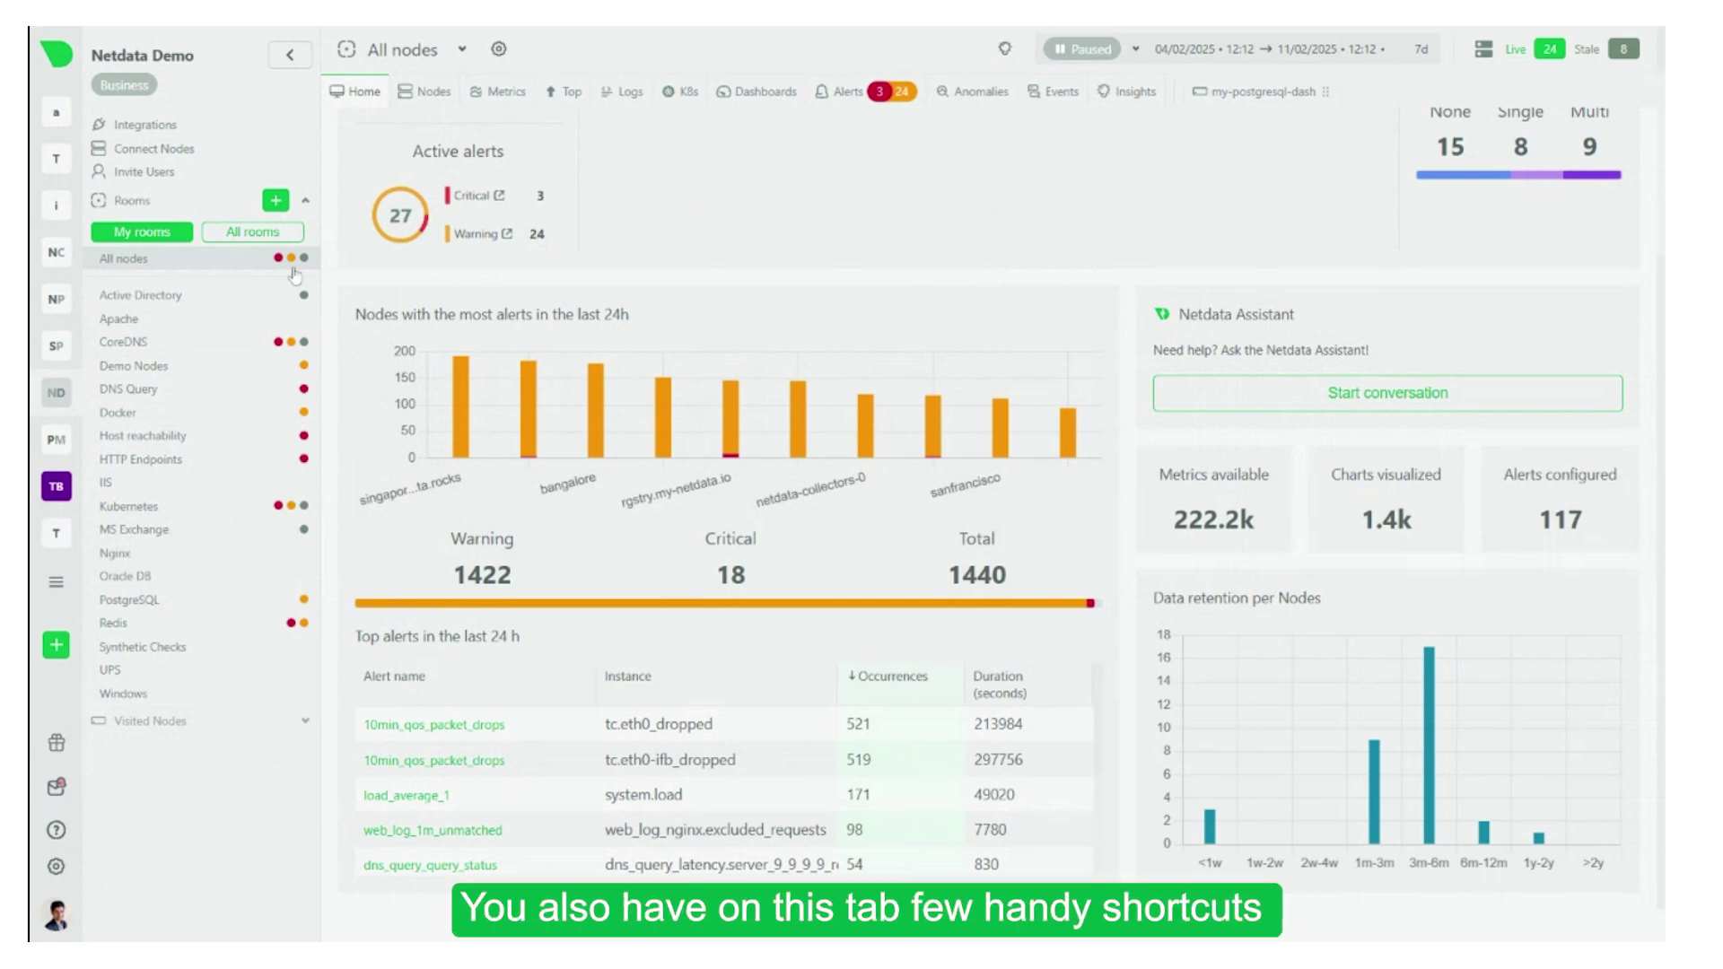
# View the Integrations catalogue through the space menu's shortcut and return to the room overview
pyautogui.click(167, 130)
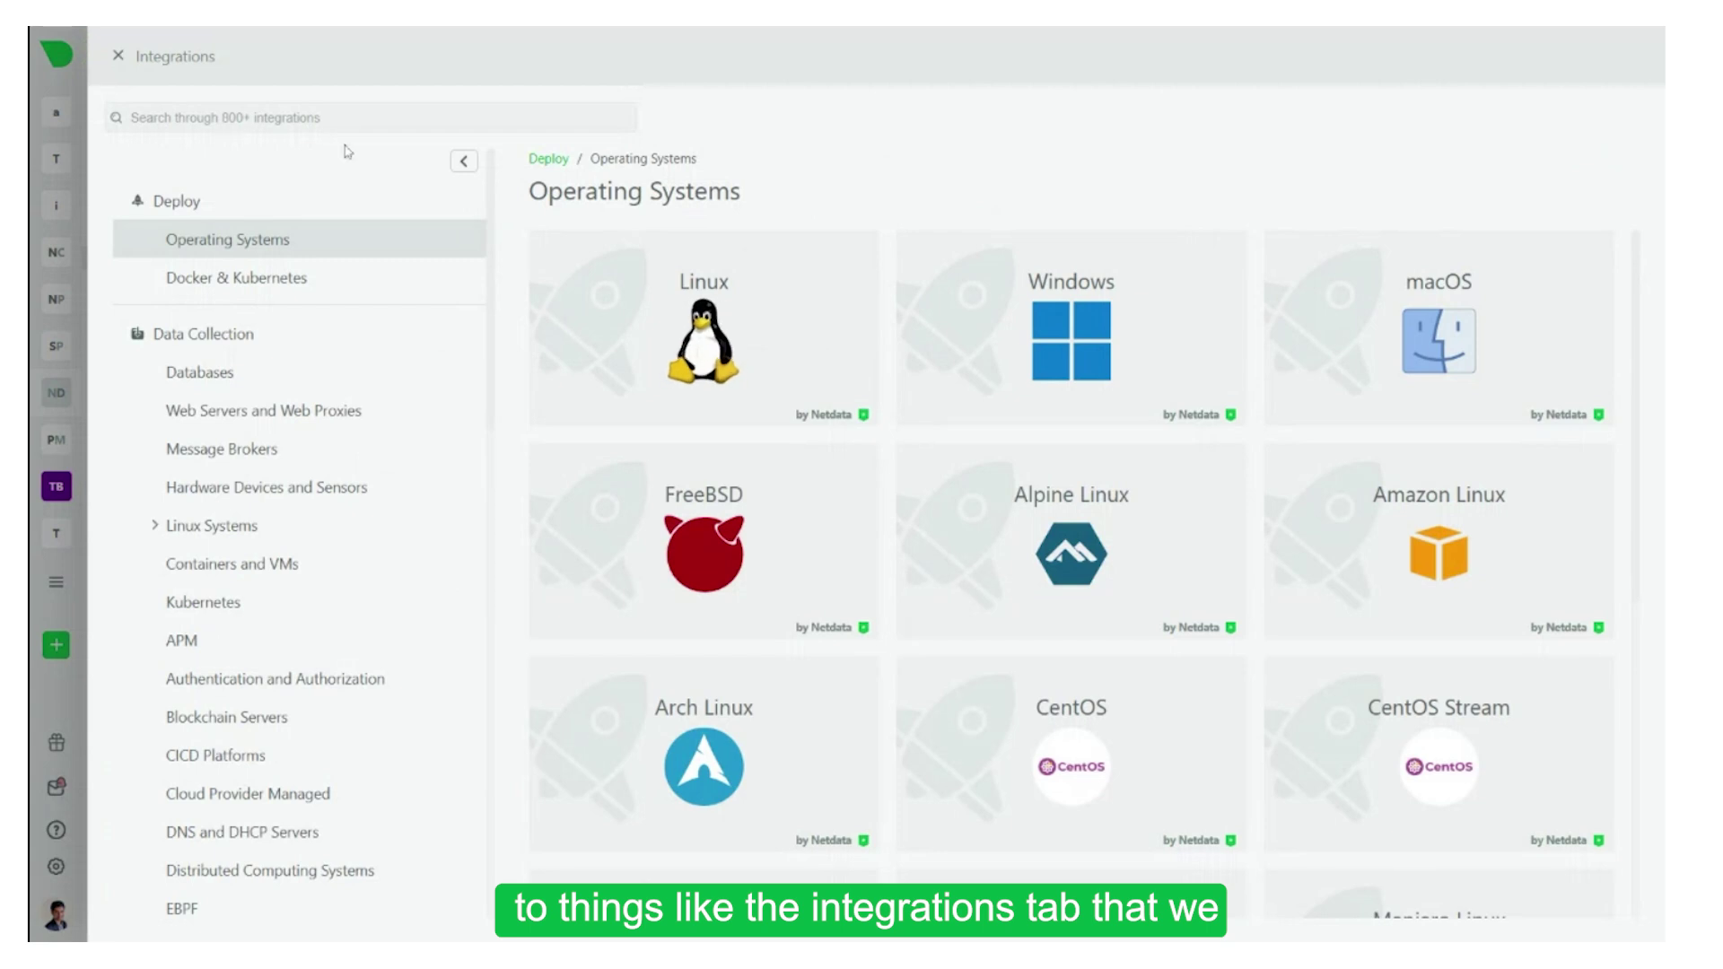
pyautogui.click(116, 58)
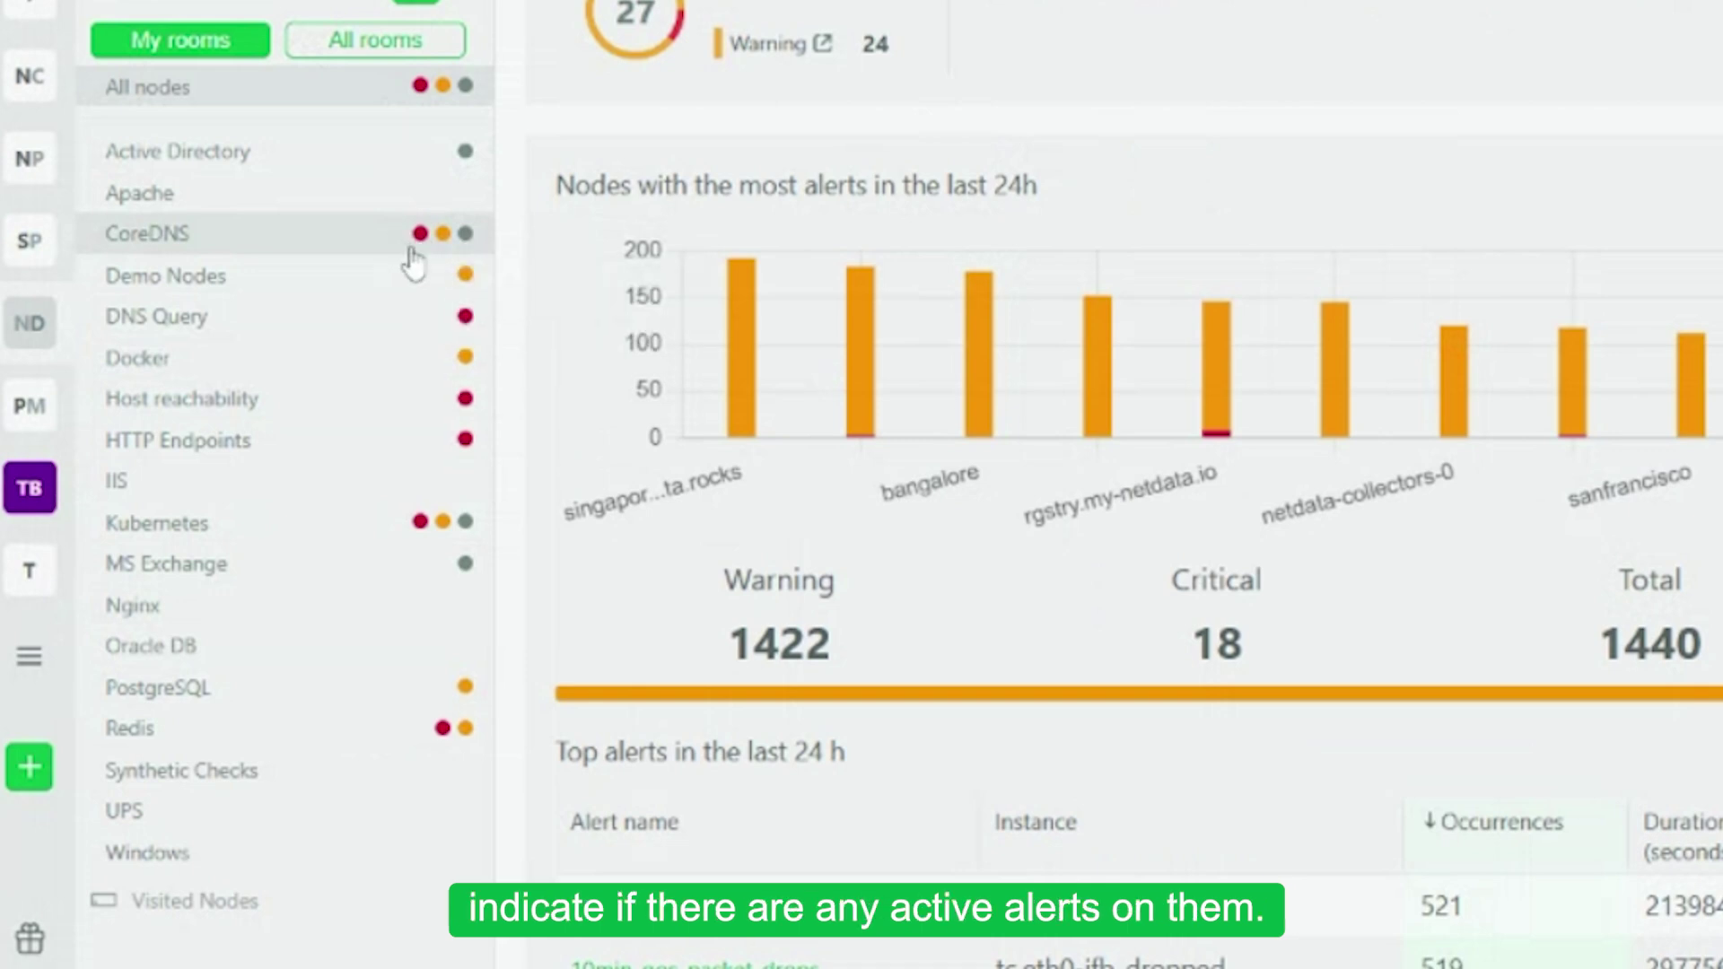
# Check the alert indicator of the DNS Query room and show that room's raised alerts
pyautogui.moveTo(471, 324)
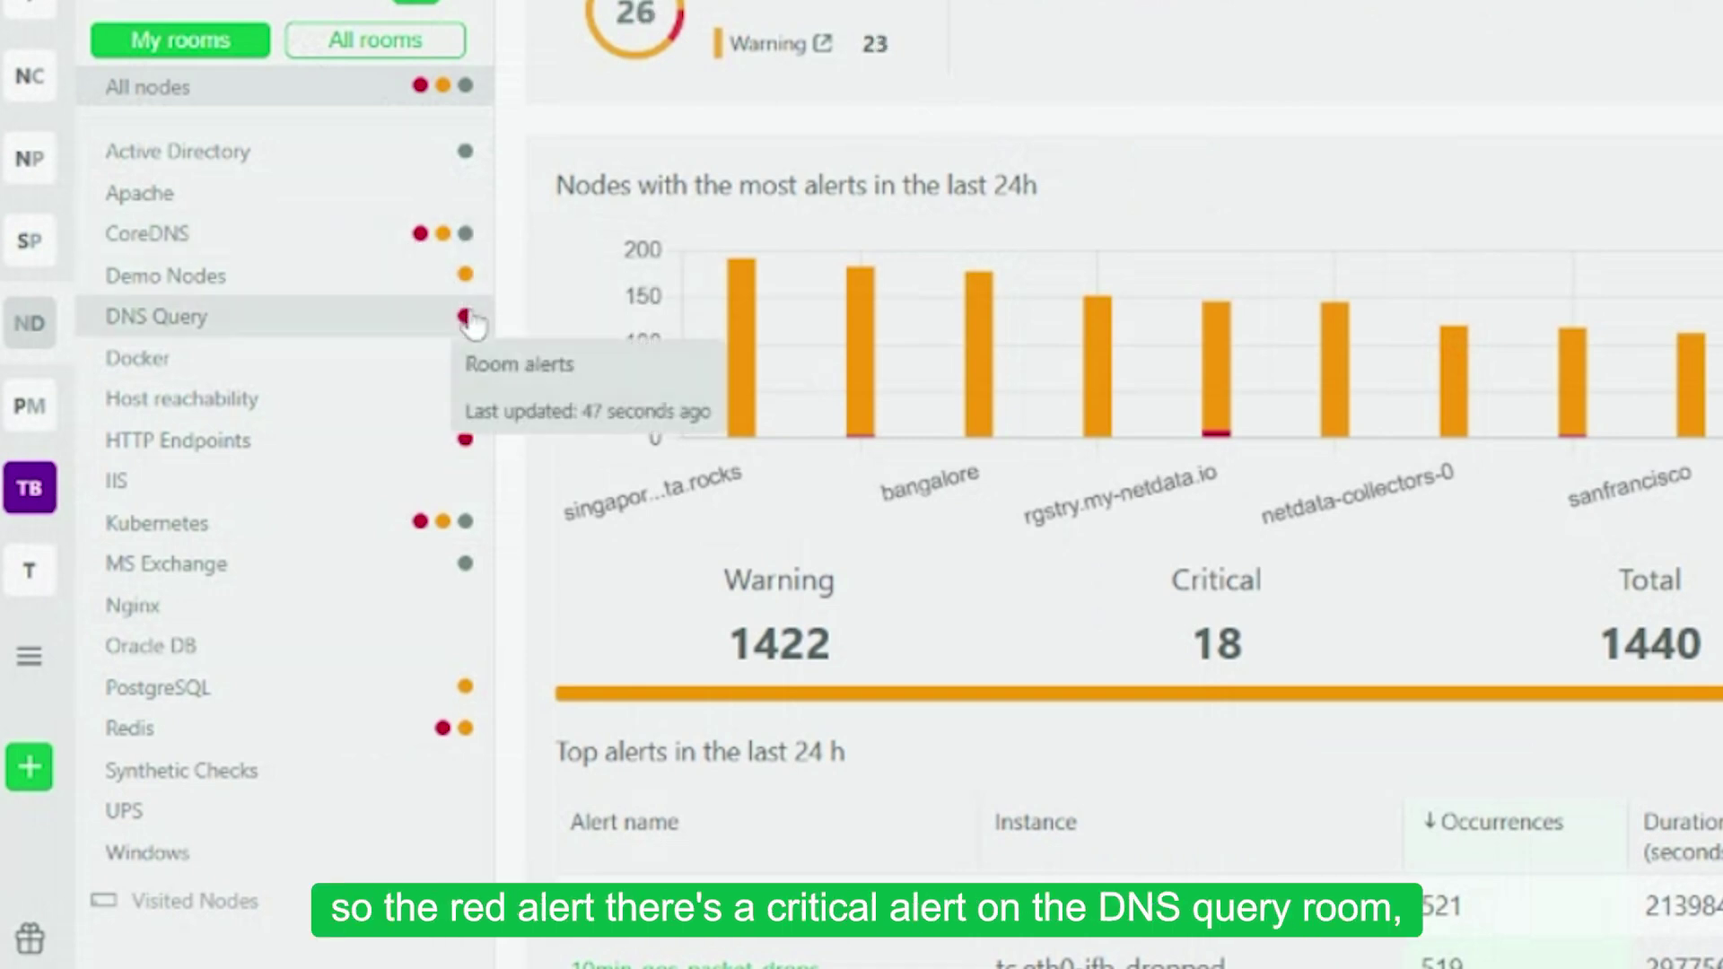
pyautogui.click(418, 333)
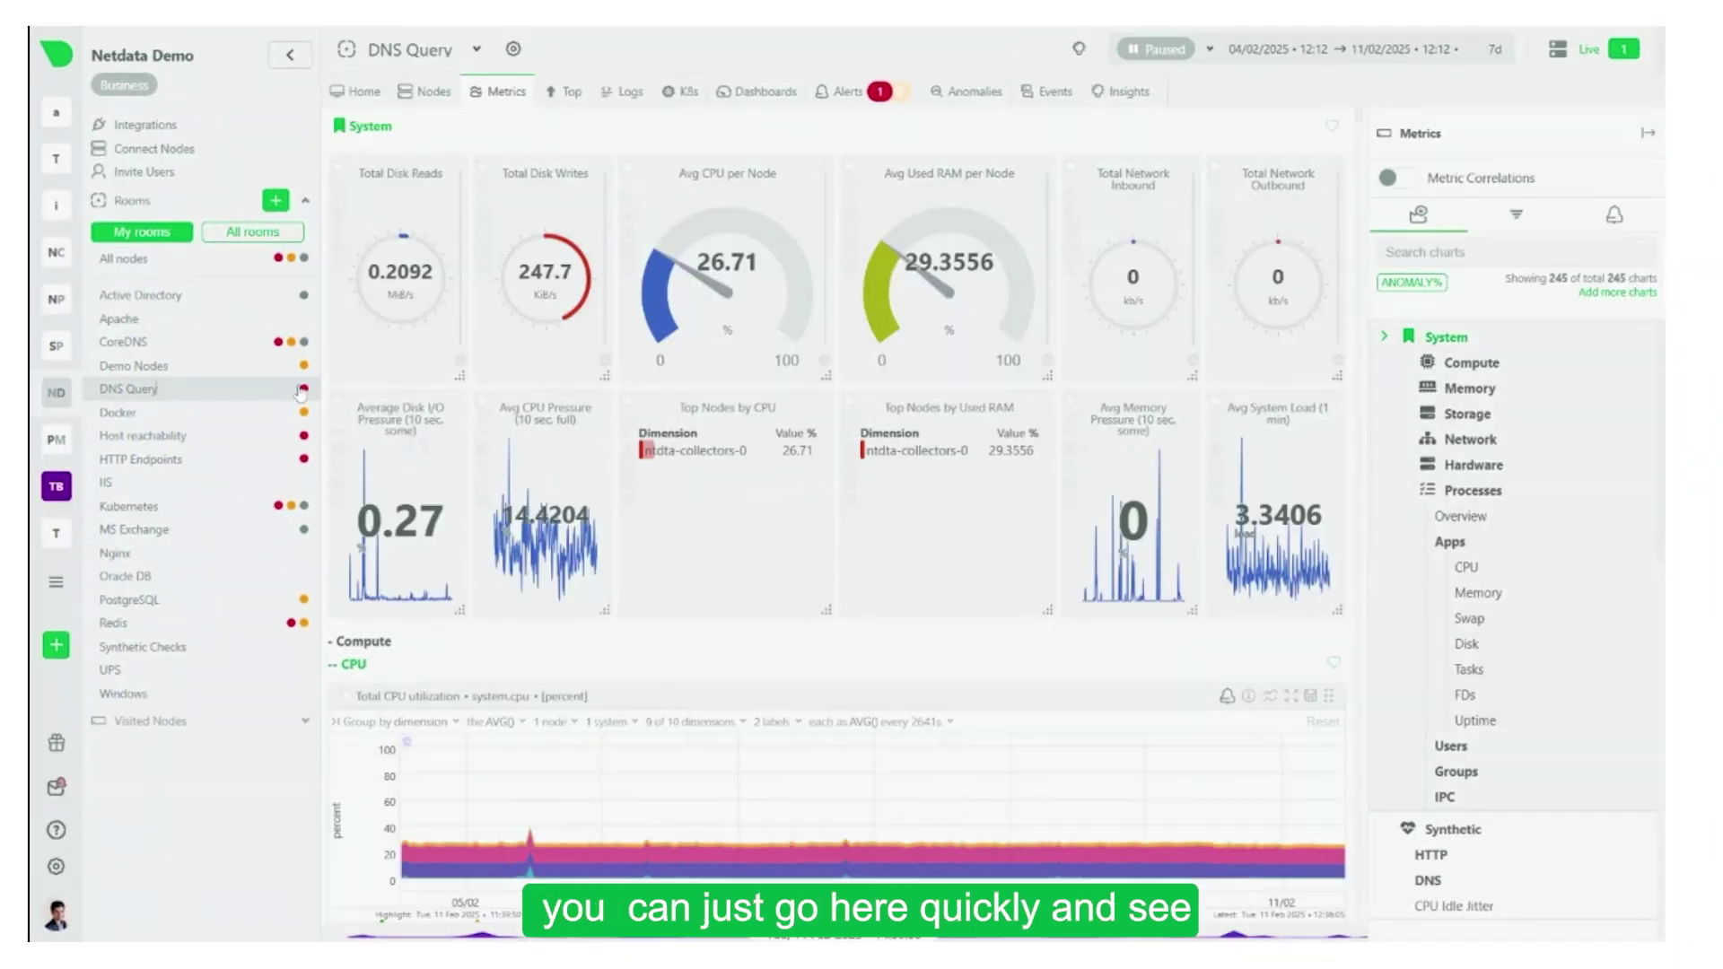
pyautogui.click(850, 94)
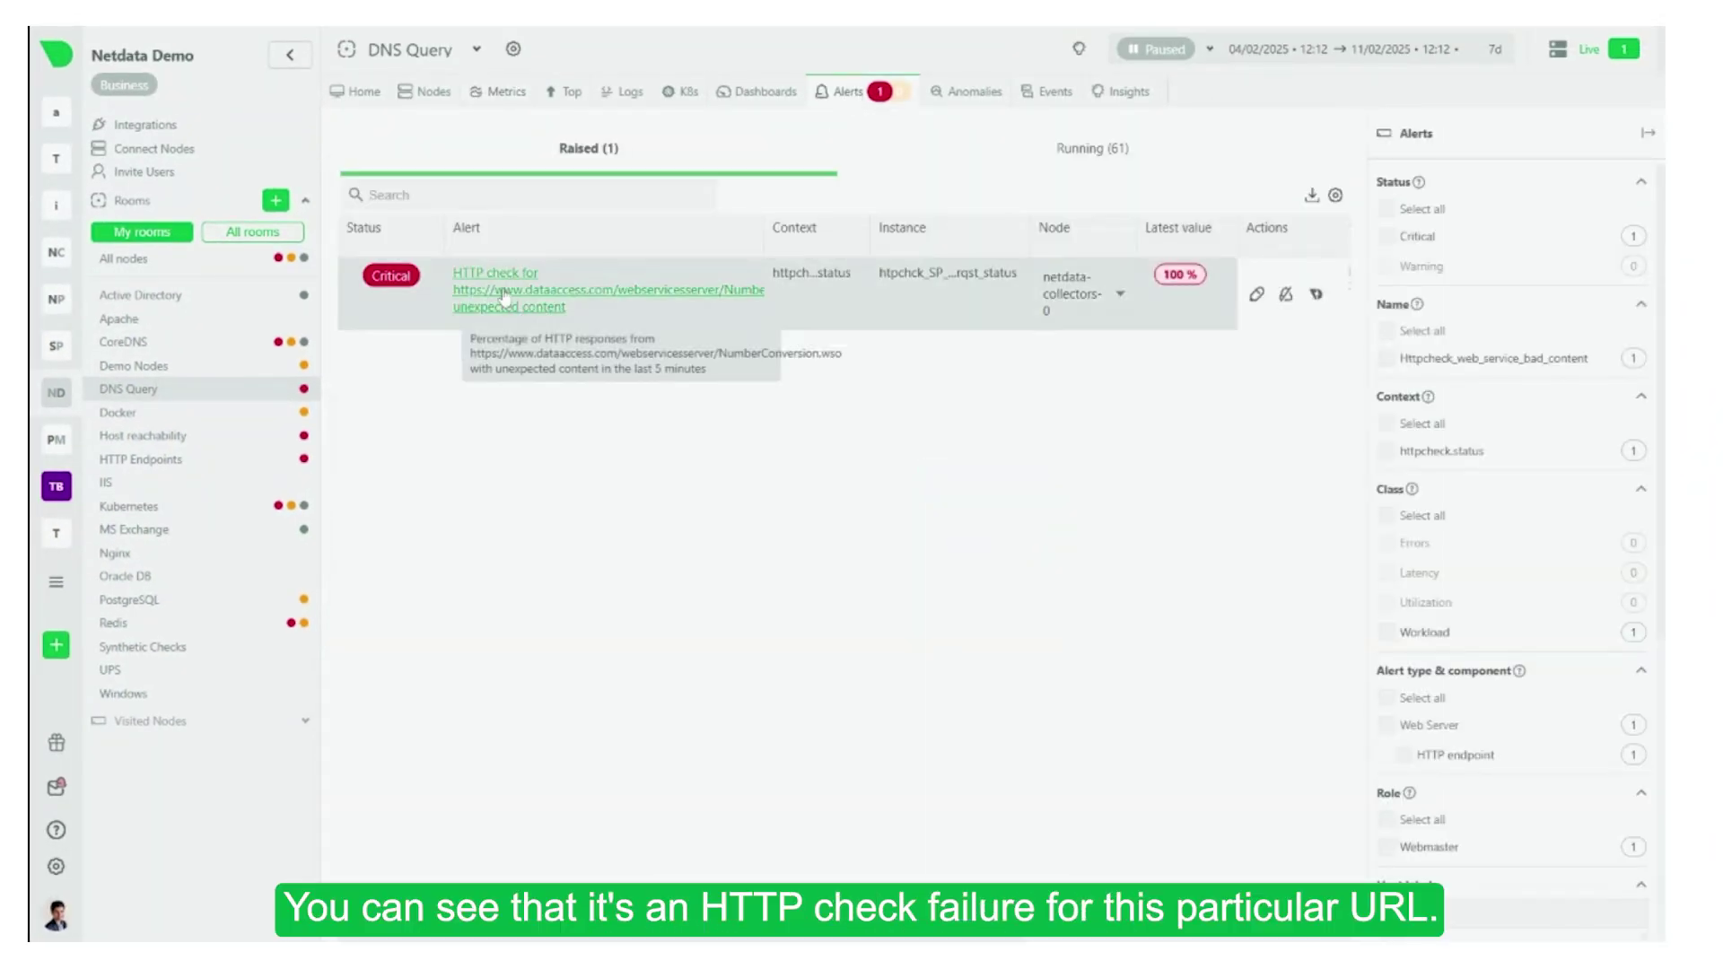